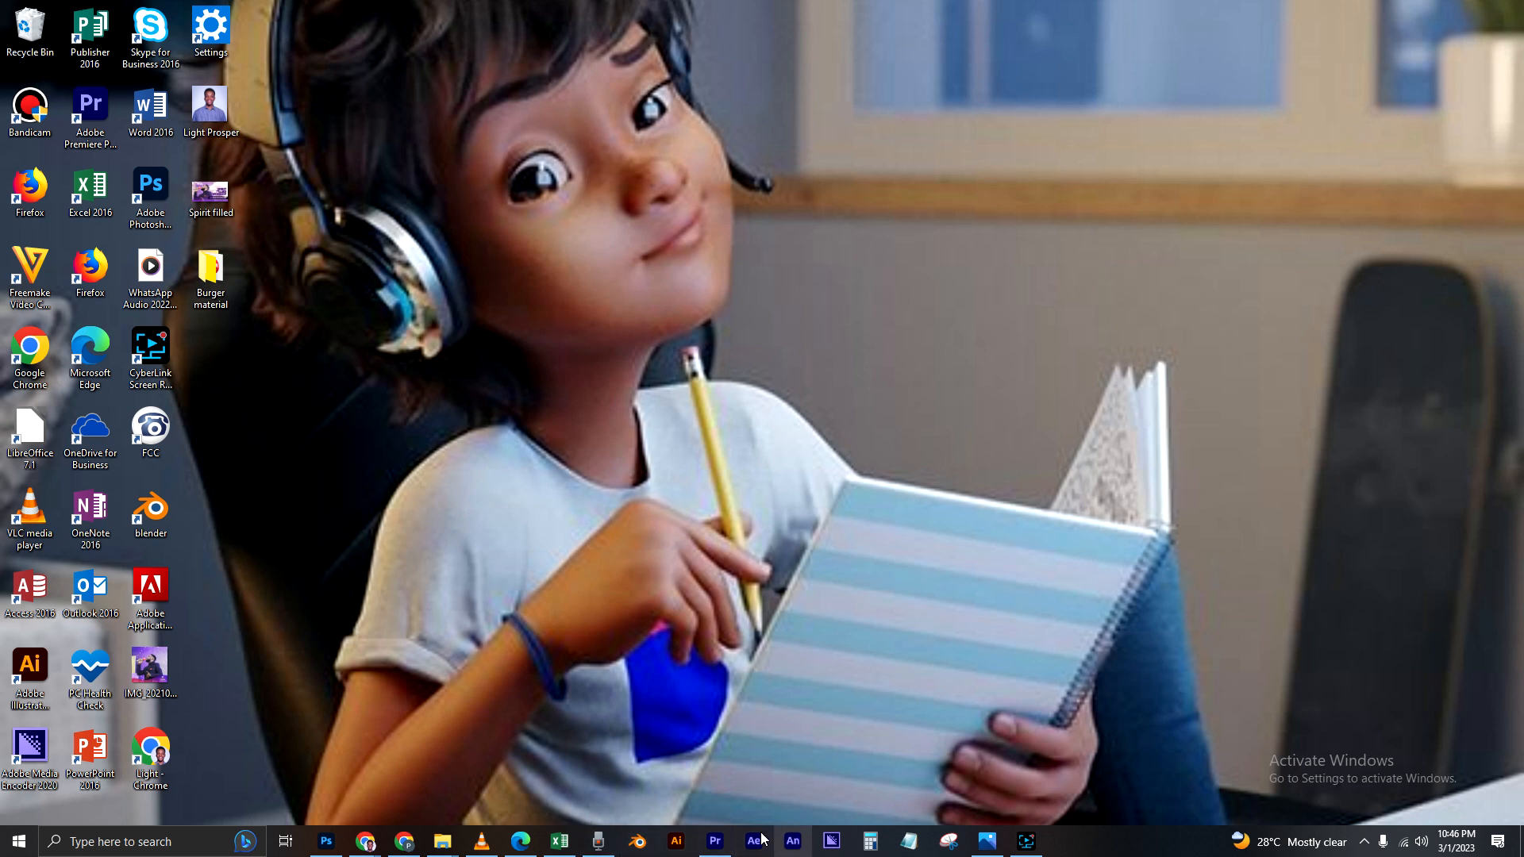
# Step: Switch to Adobe Photoshop with the blank Untitled-2 document in view
pyautogui.moveTo(323, 849)
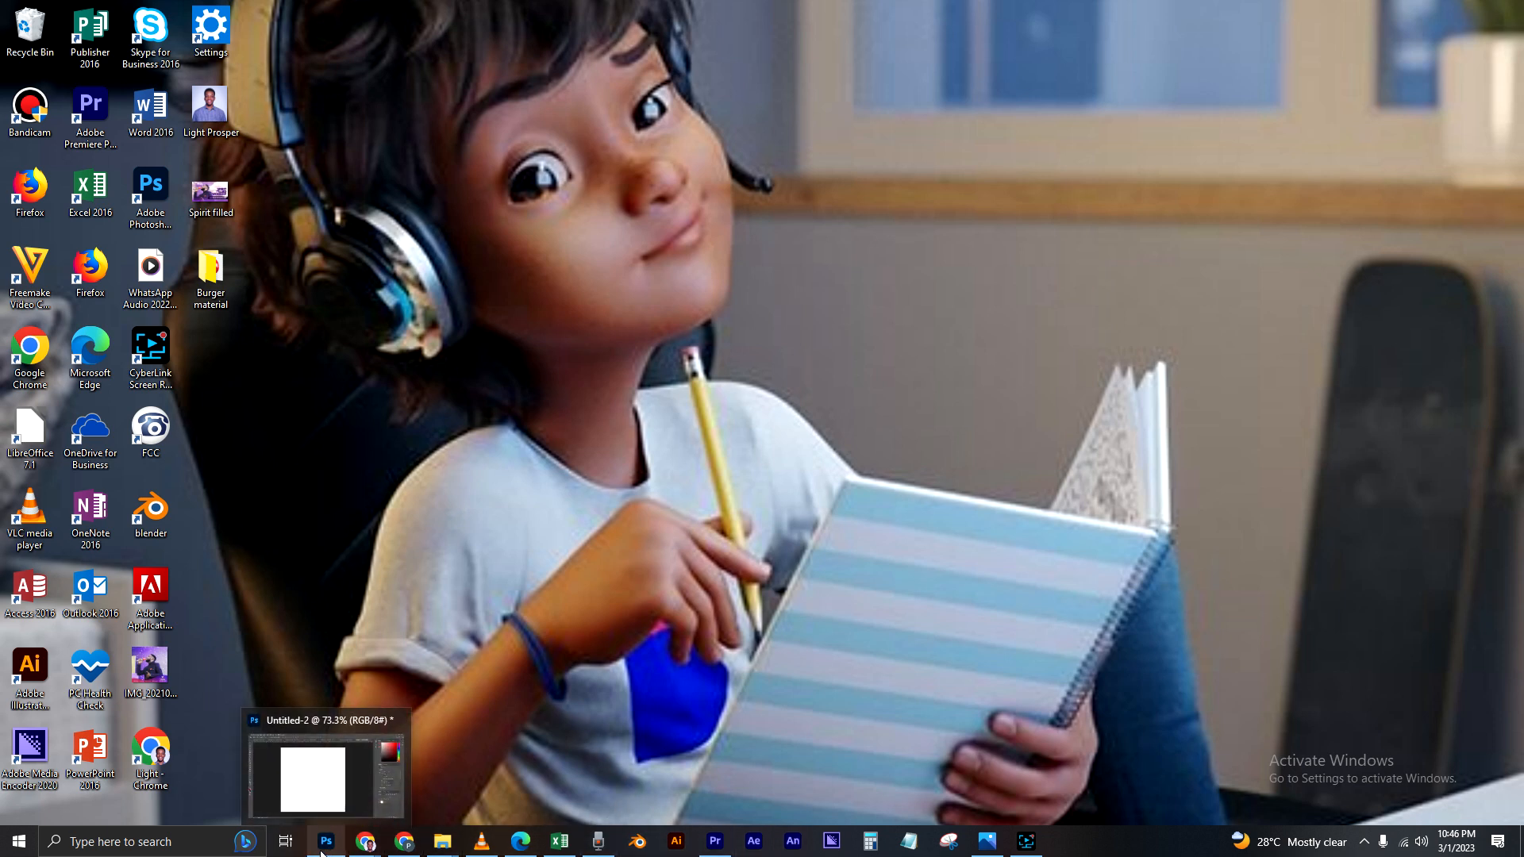
pyautogui.click(313, 790)
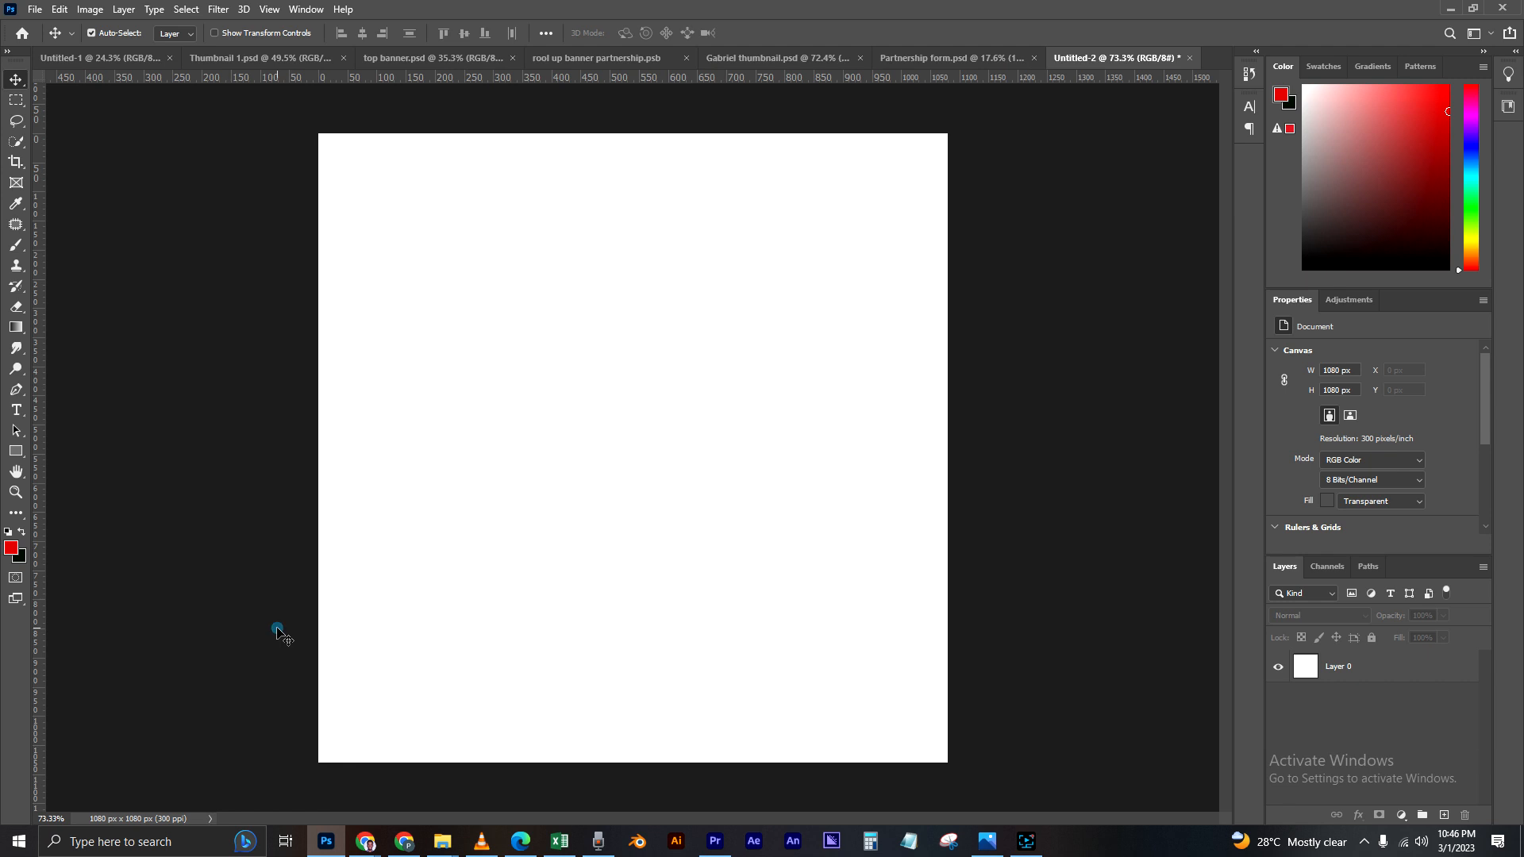
pyautogui.click(203, 620)
pyautogui.moveTo(337, 835)
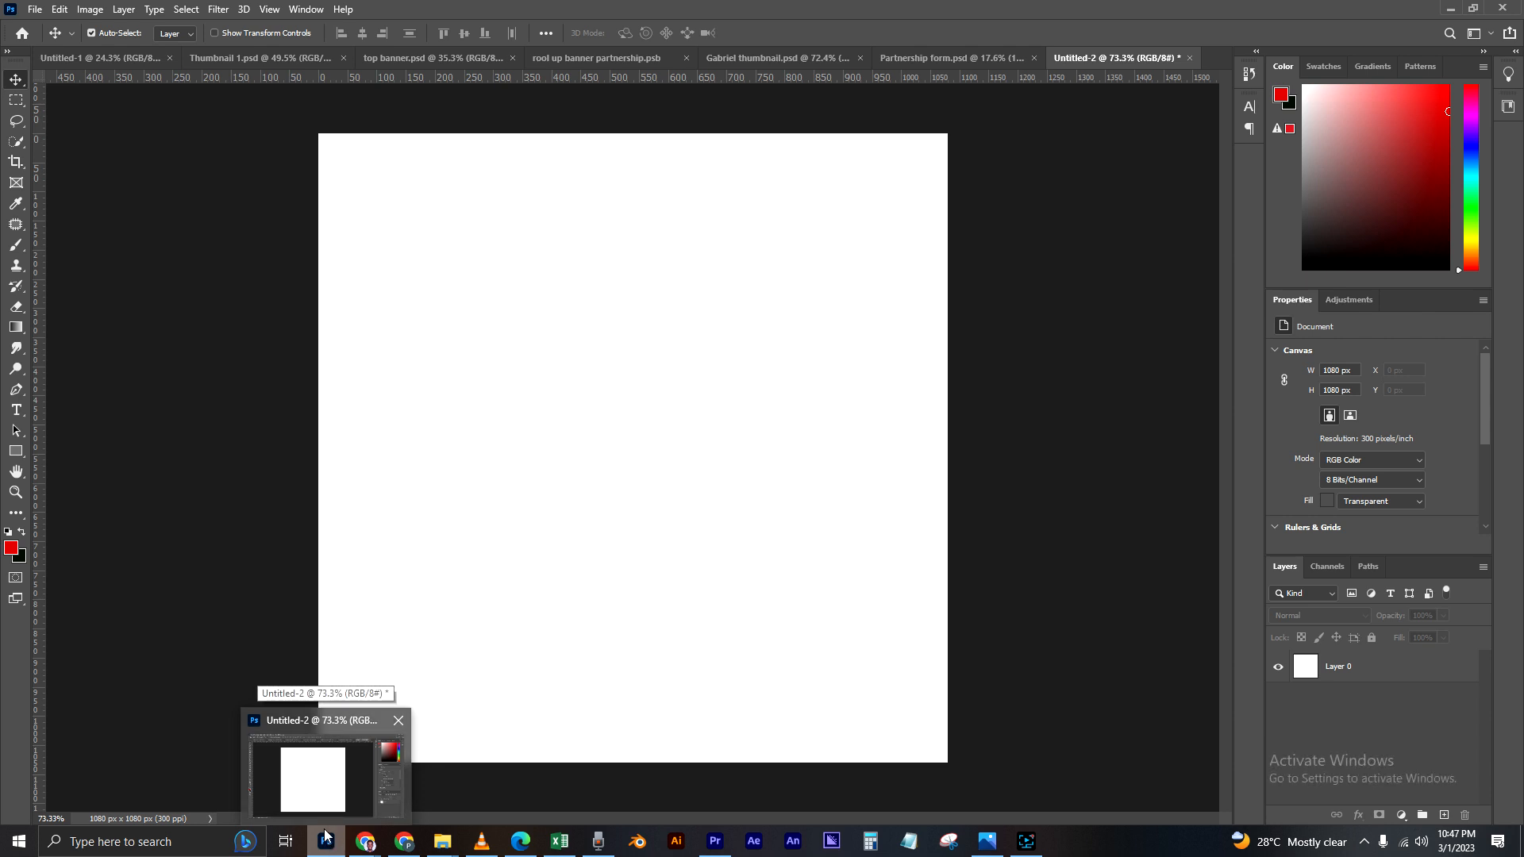
pyautogui.click(325, 789)
pyautogui.click(254, 595)
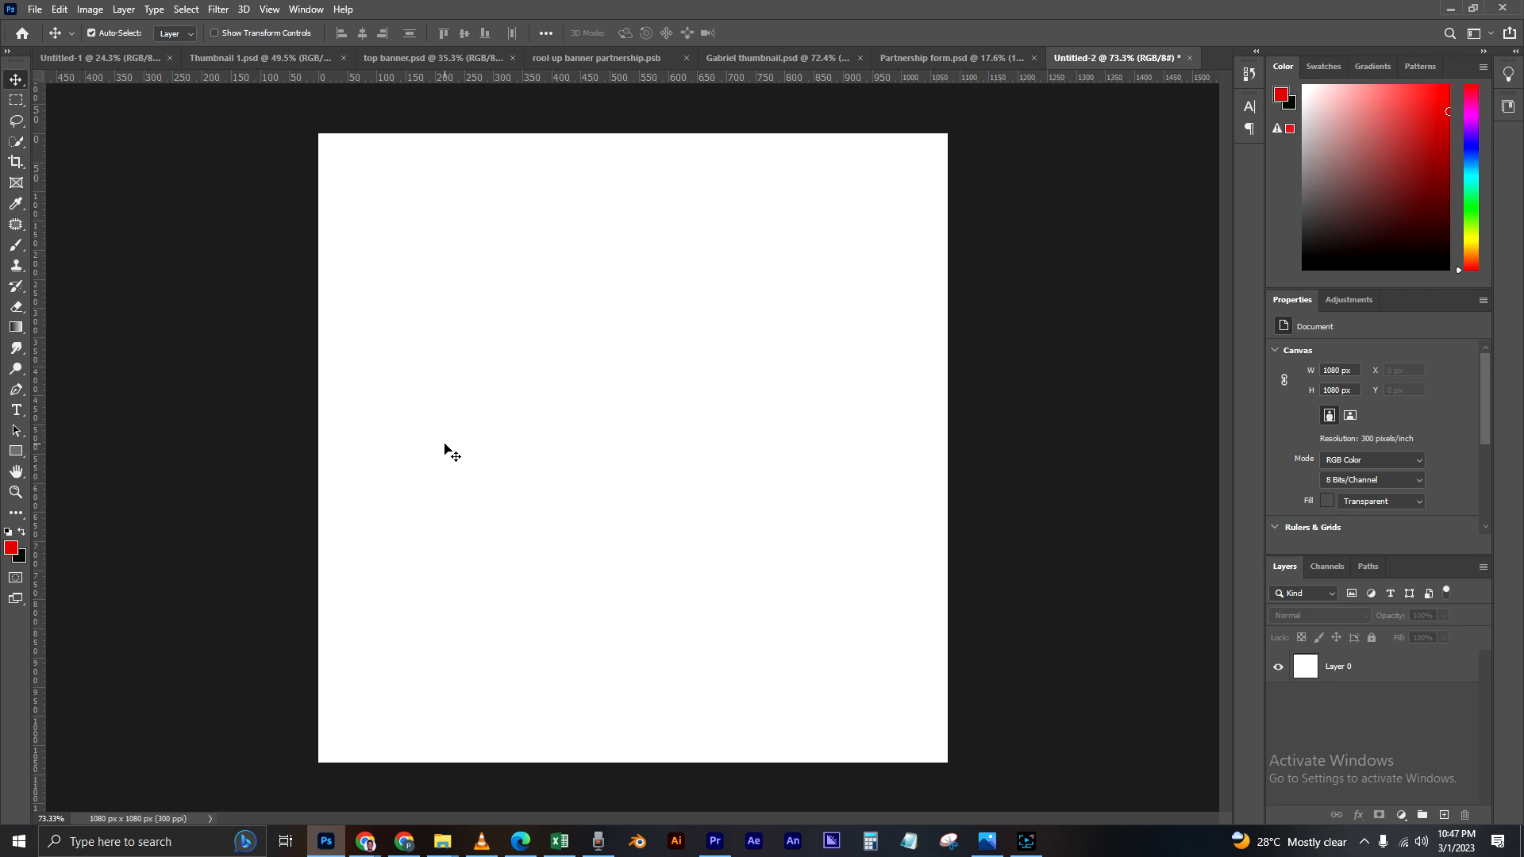
# Step: Examine the new-document settings and the available width units, closing the dialog without creating a document
pyautogui.scroll(-2, 446, 450)
pyautogui.scroll(2, 516, 469)
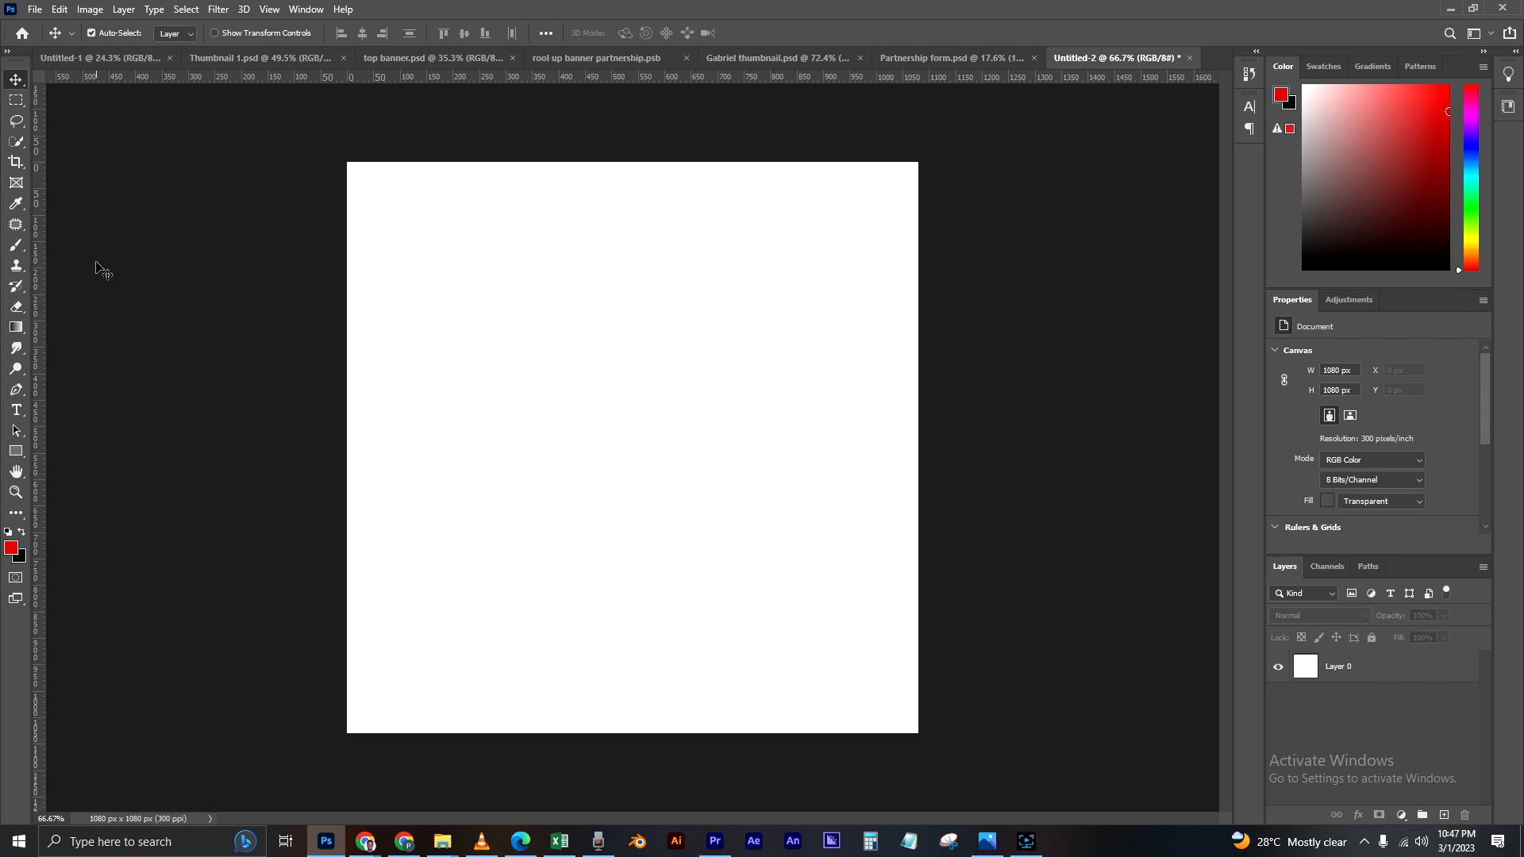
pyautogui.click(36, 12)
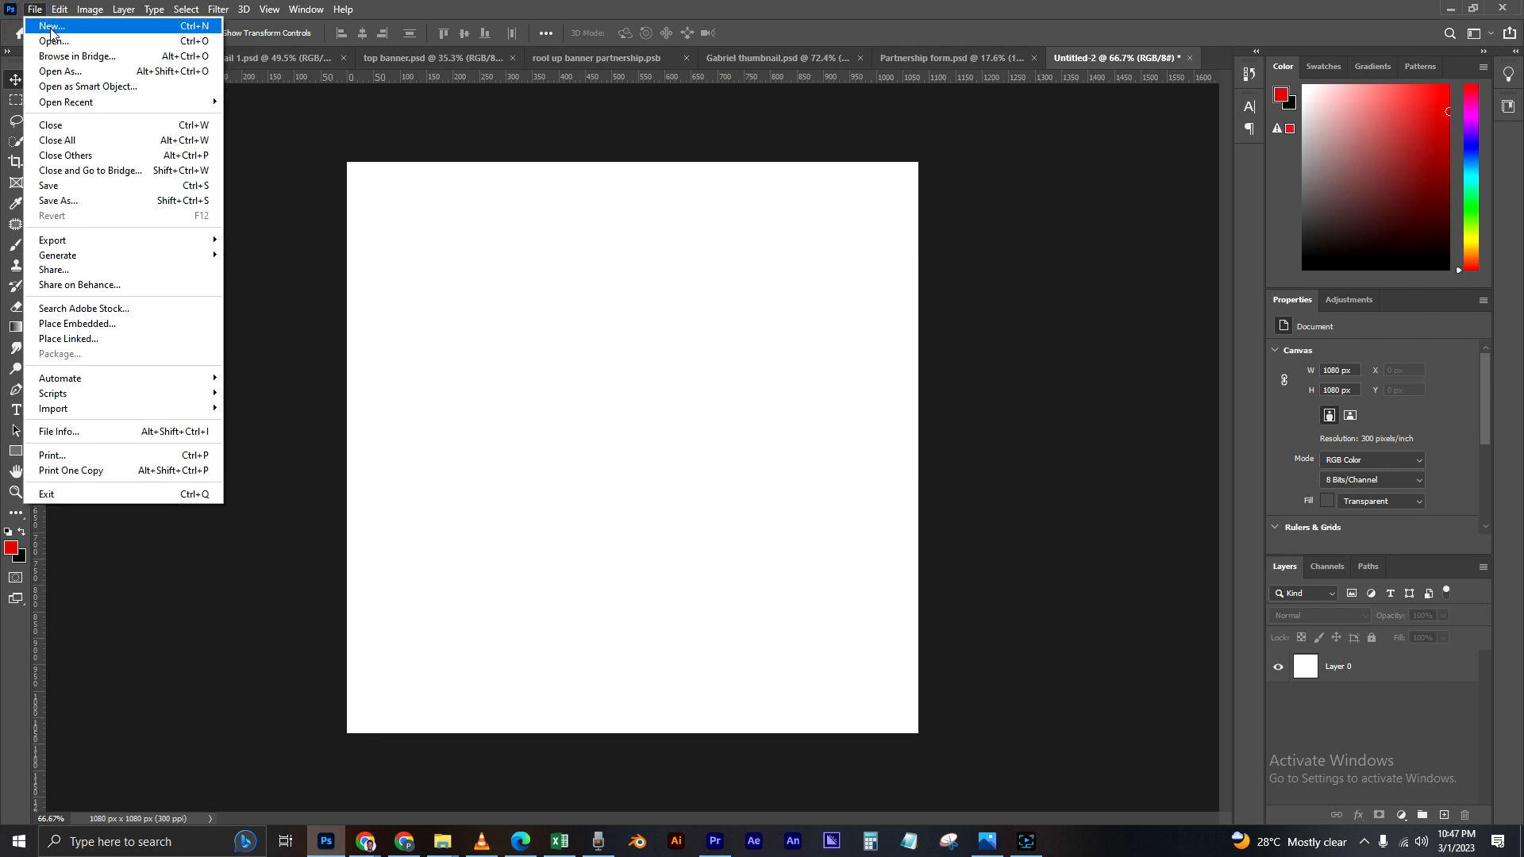
pyautogui.click(53, 26)
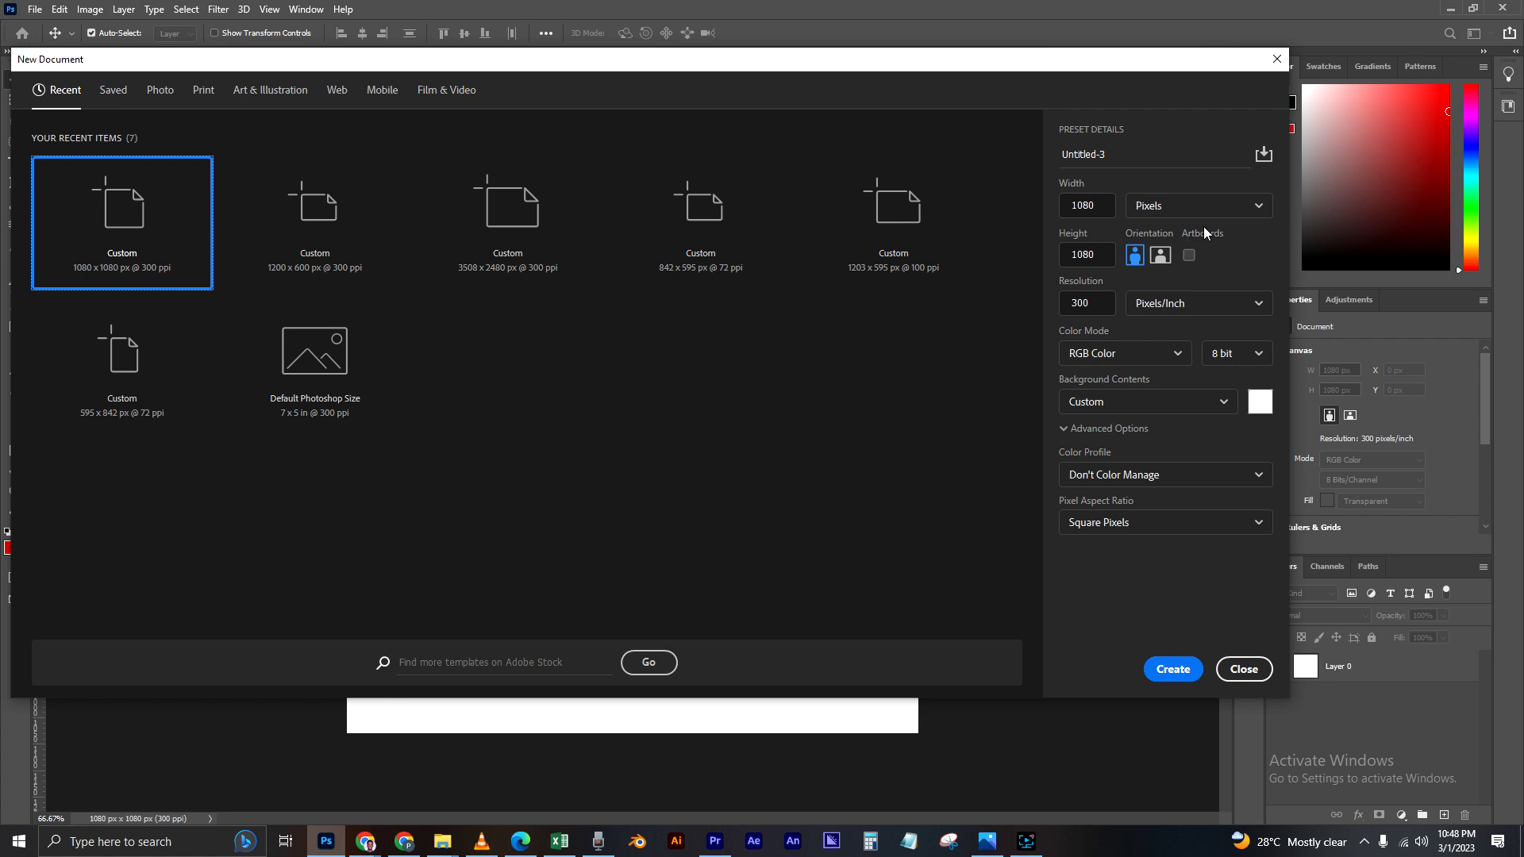
pyautogui.click(1261, 206)
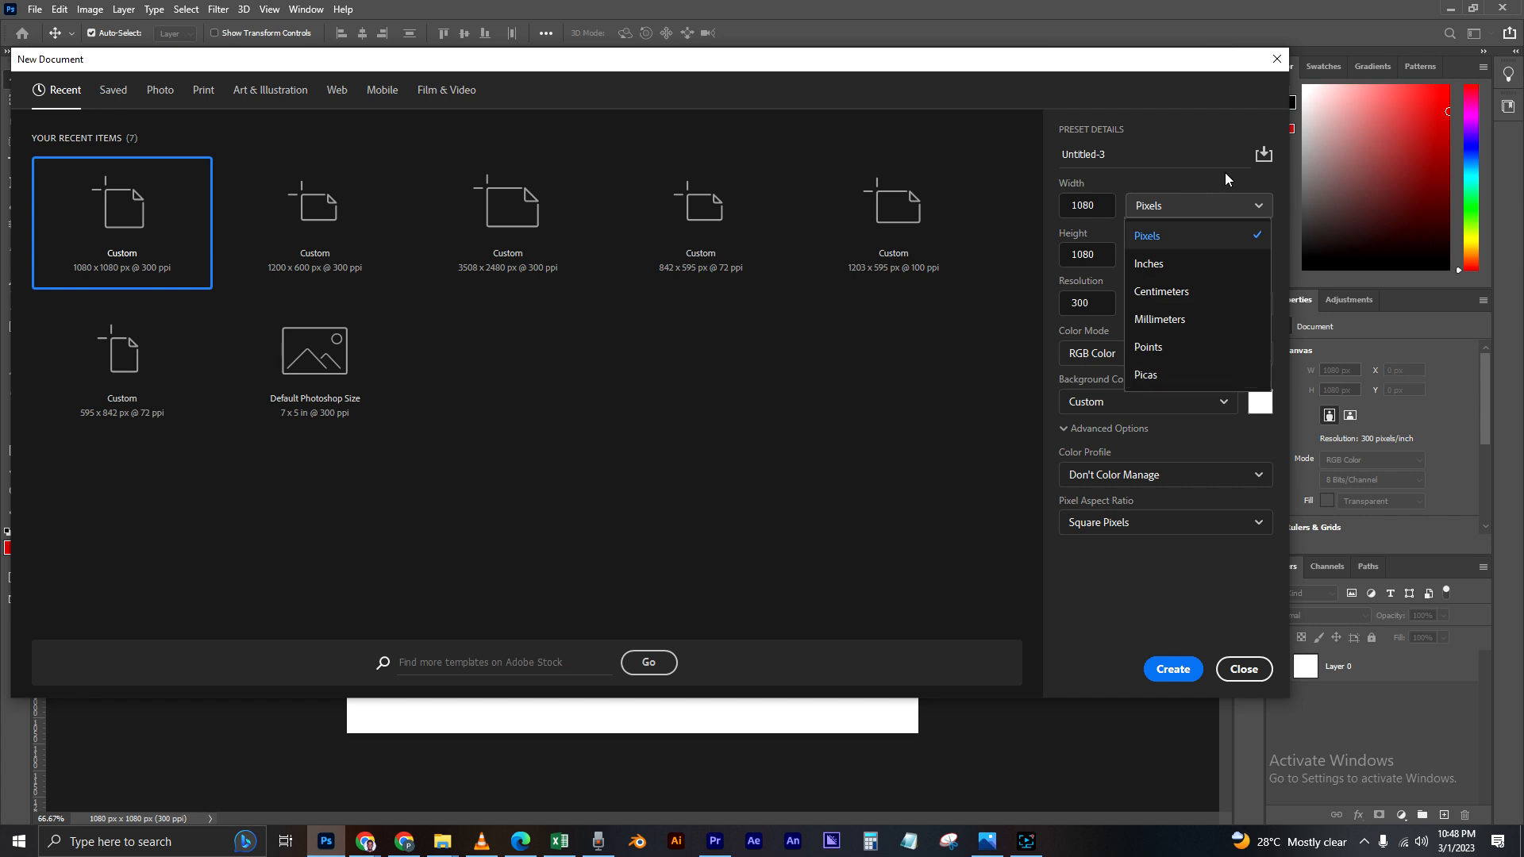
pyautogui.click(1205, 153)
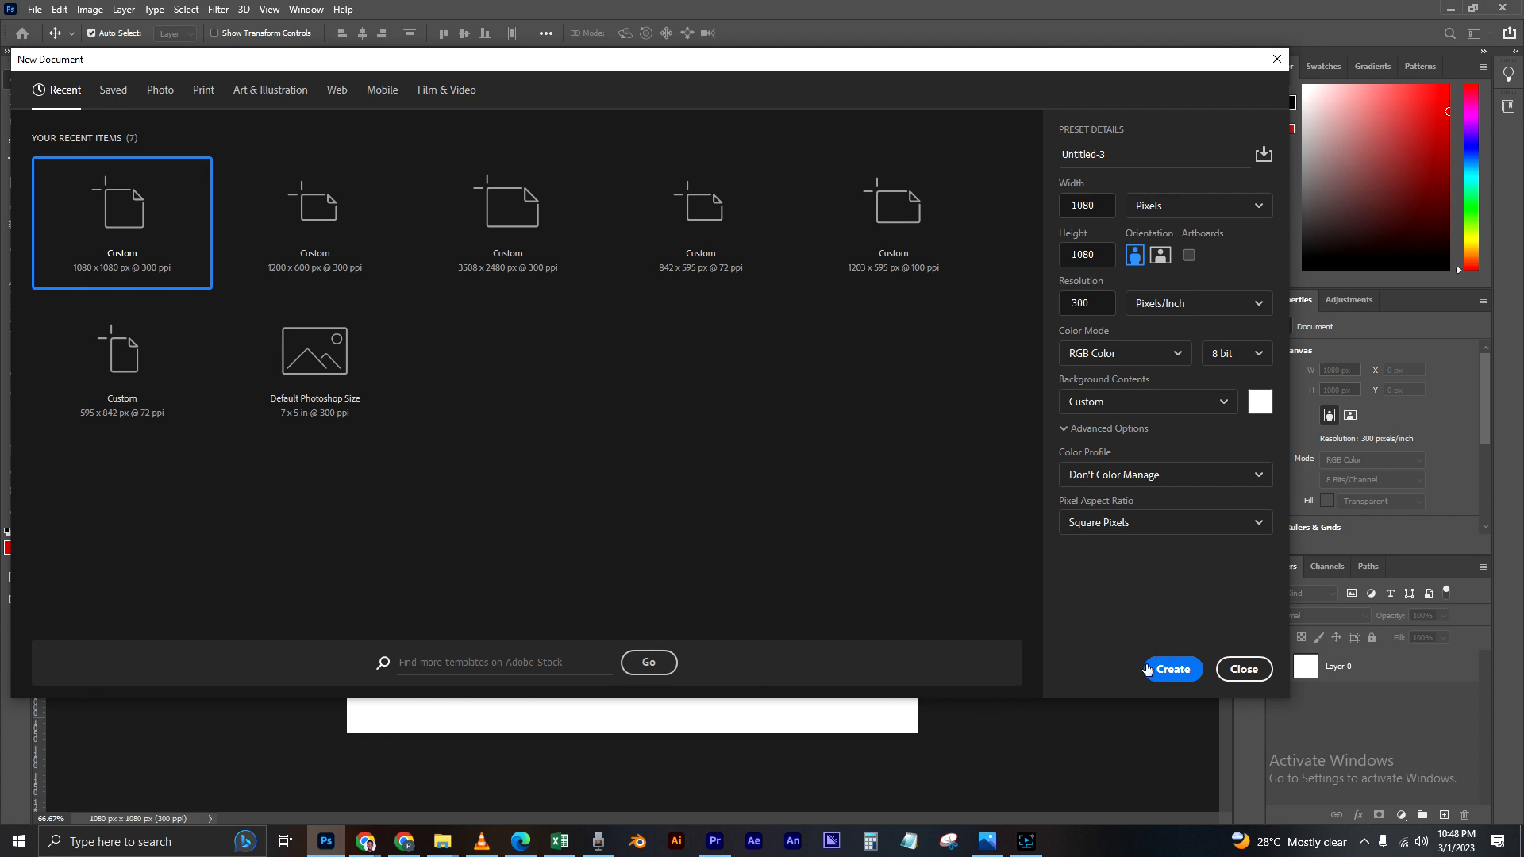
pyautogui.click(1253, 673)
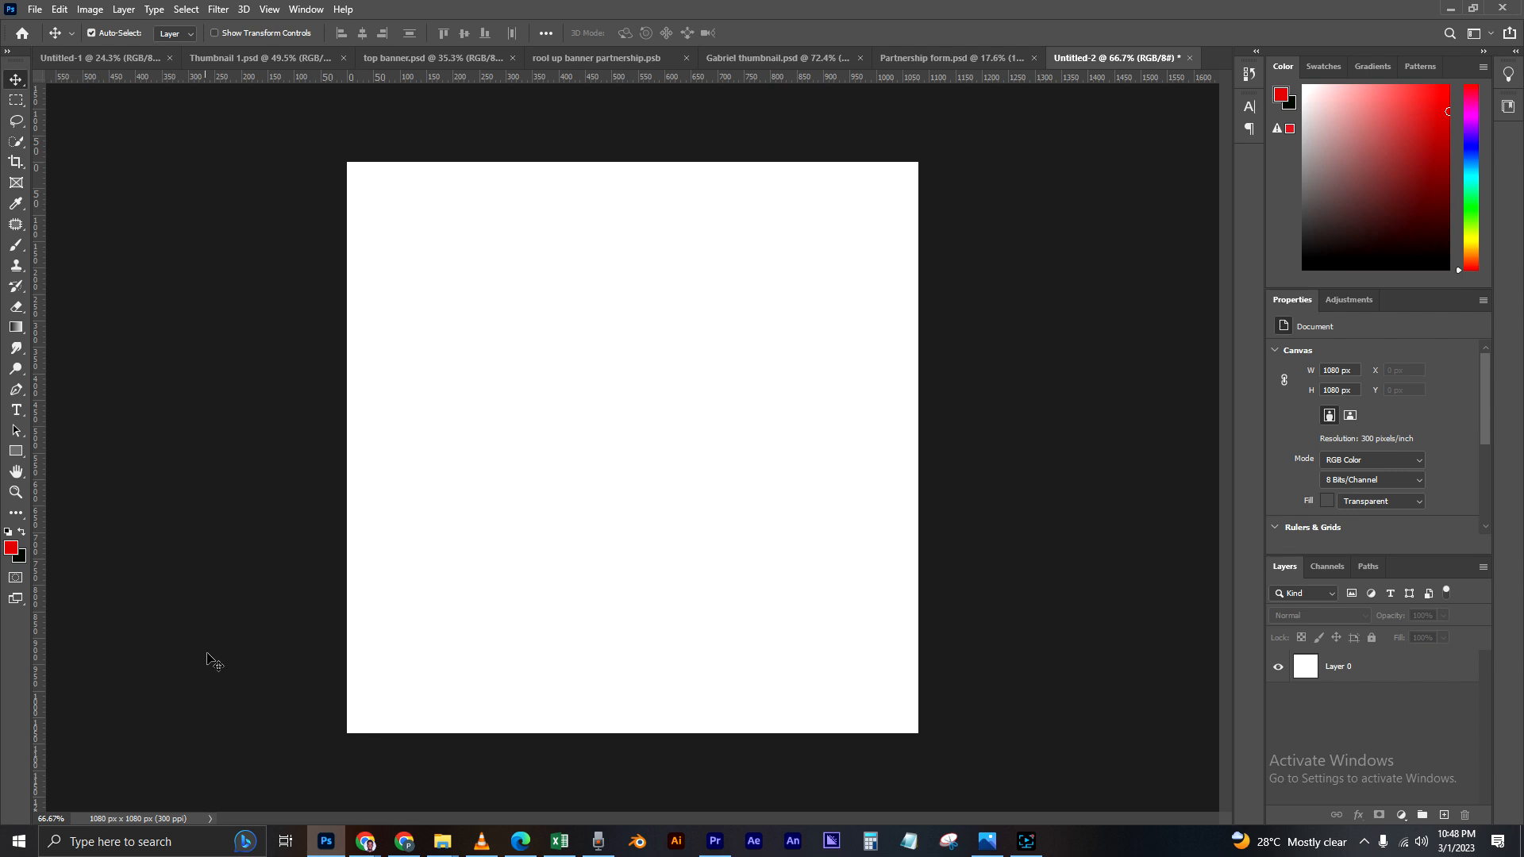
pyautogui.click(985, 420)
pyautogui.scroll(1, 711, 405)
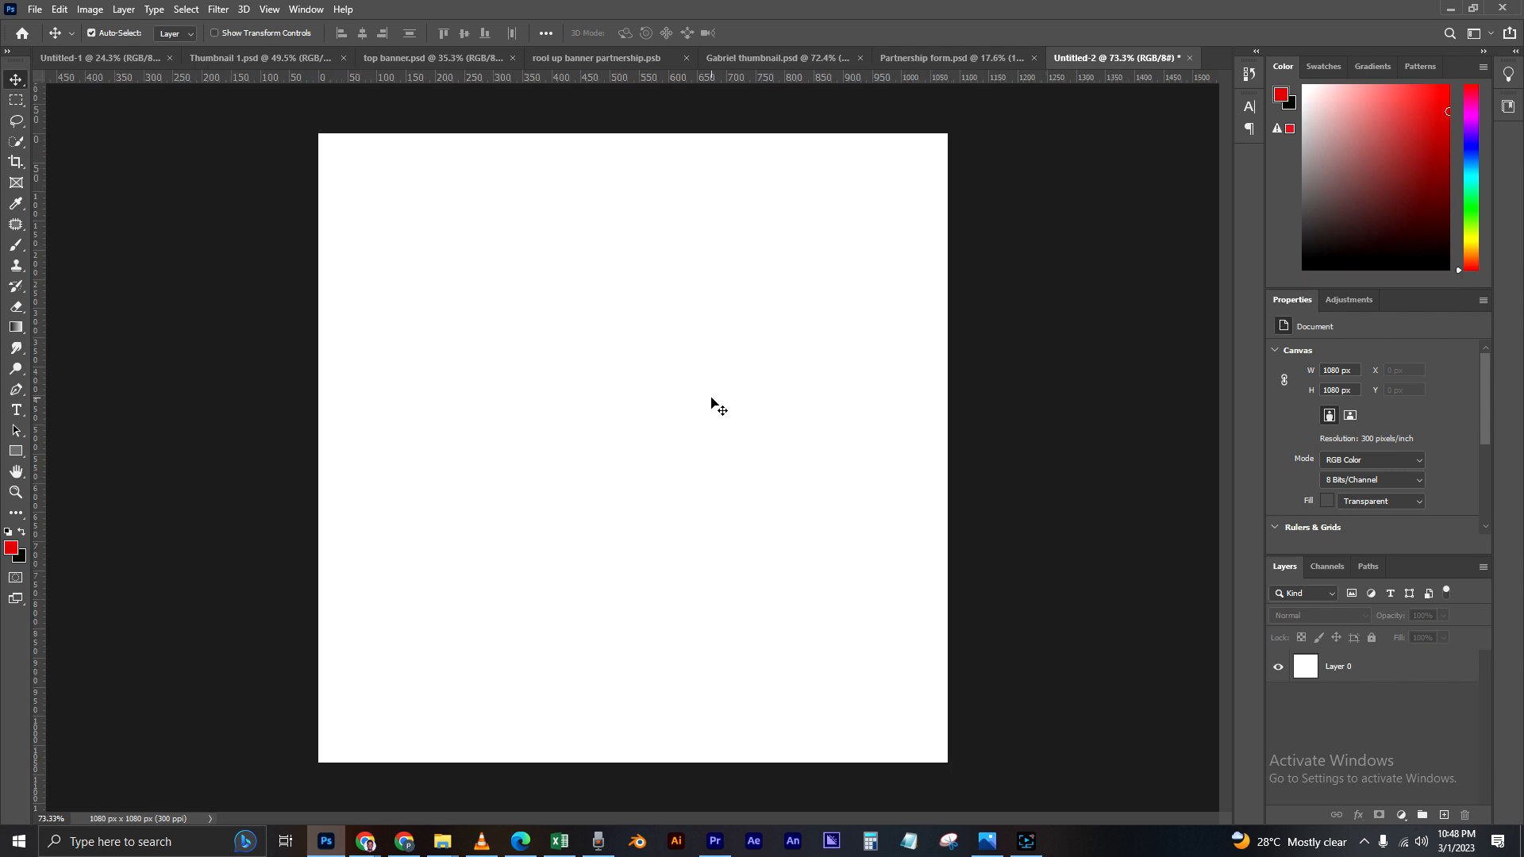
pyautogui.click(242, 399)
pyautogui.scroll(-1, 304, 386)
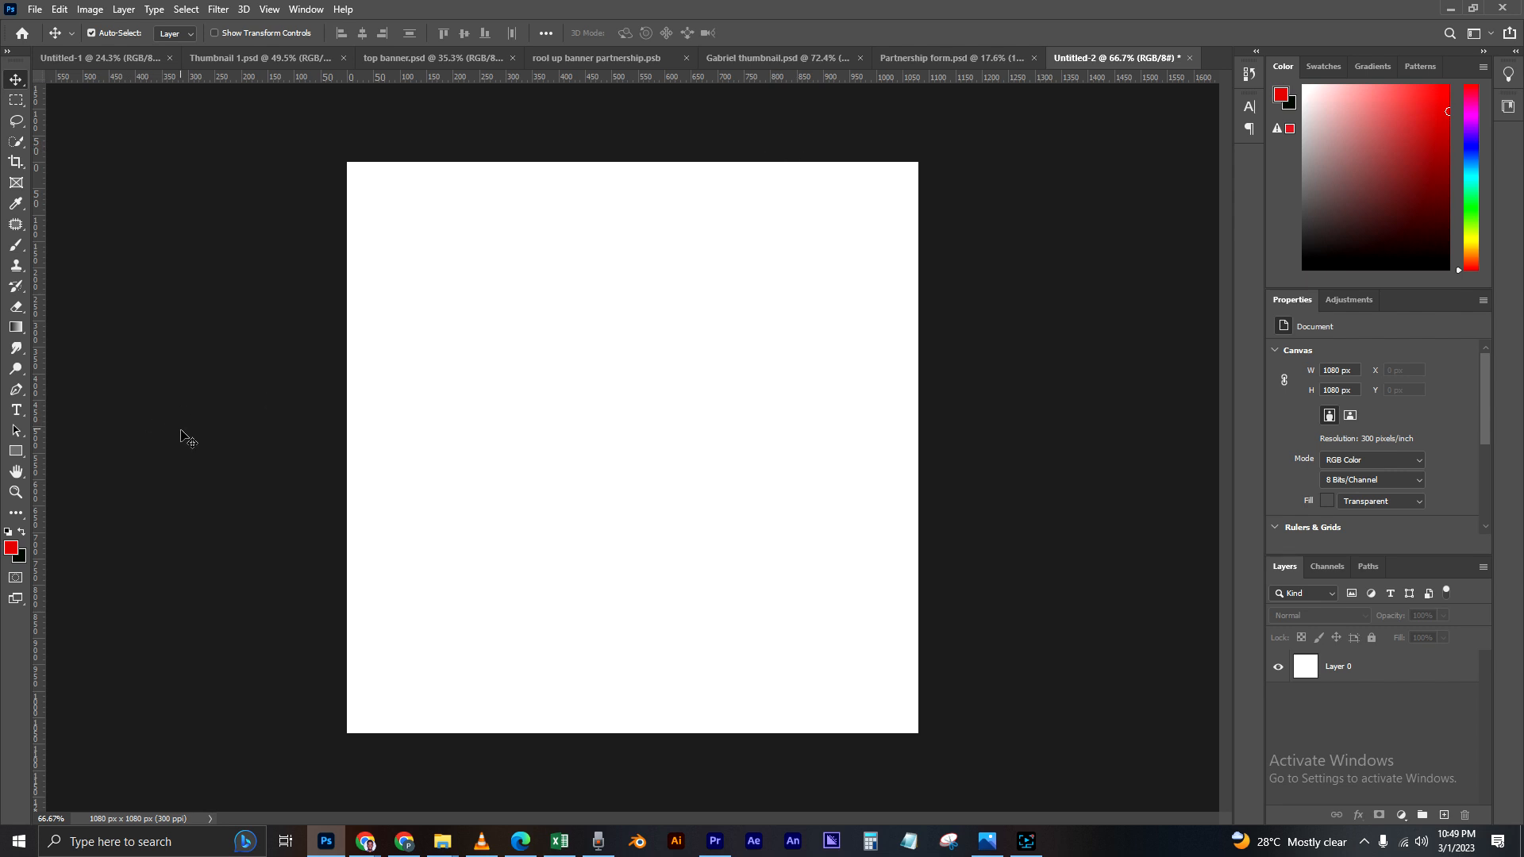
pyautogui.click(227, 438)
# Step: Open the Burger material folder from the desktop and stretch its window to the full screen height
pyautogui.click(1449, 10)
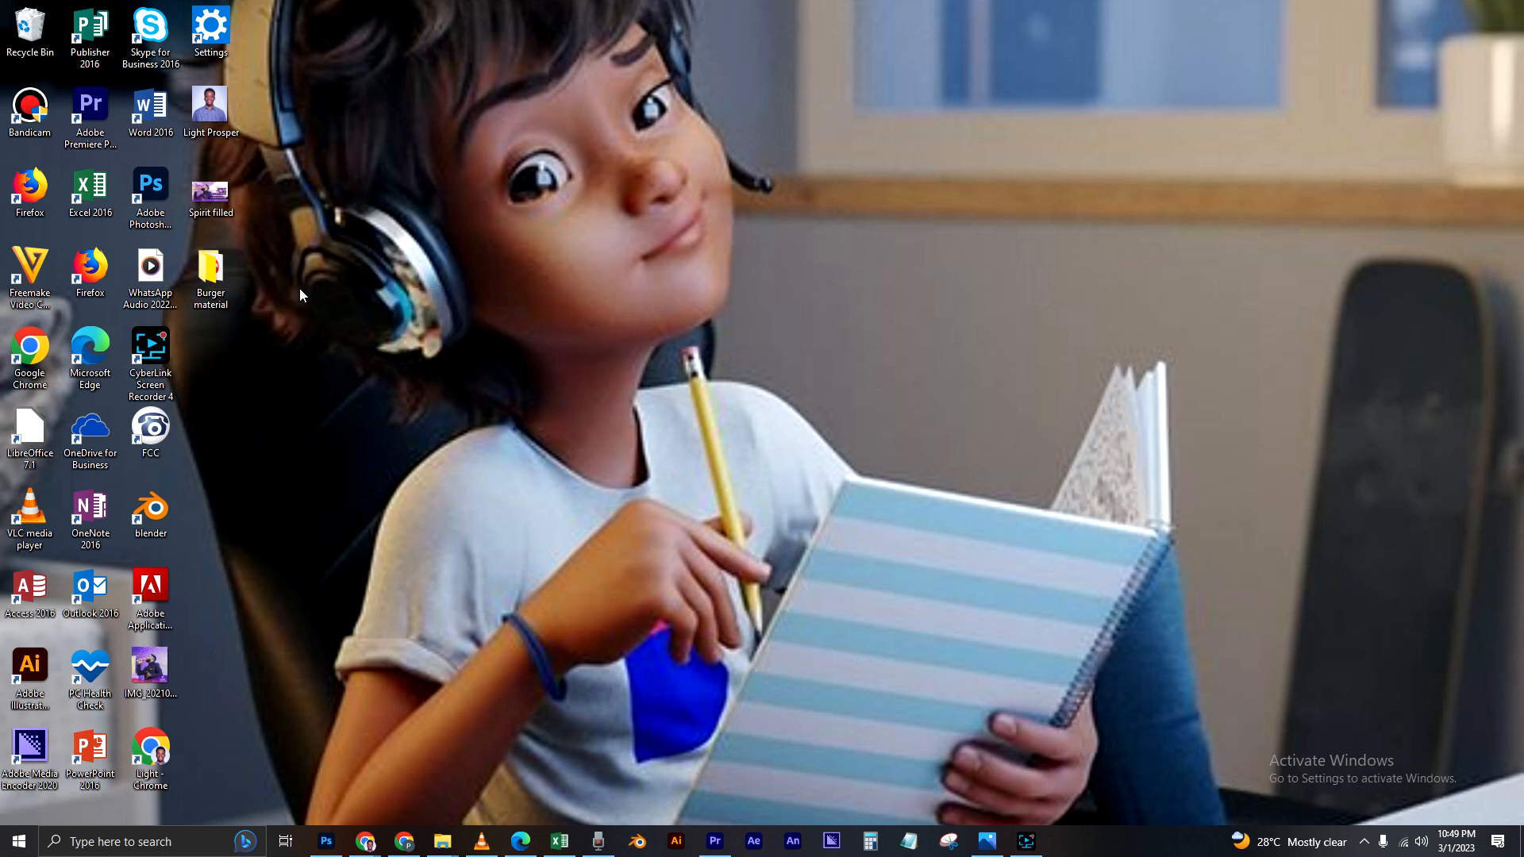
pyautogui.doubleClick(221, 274)
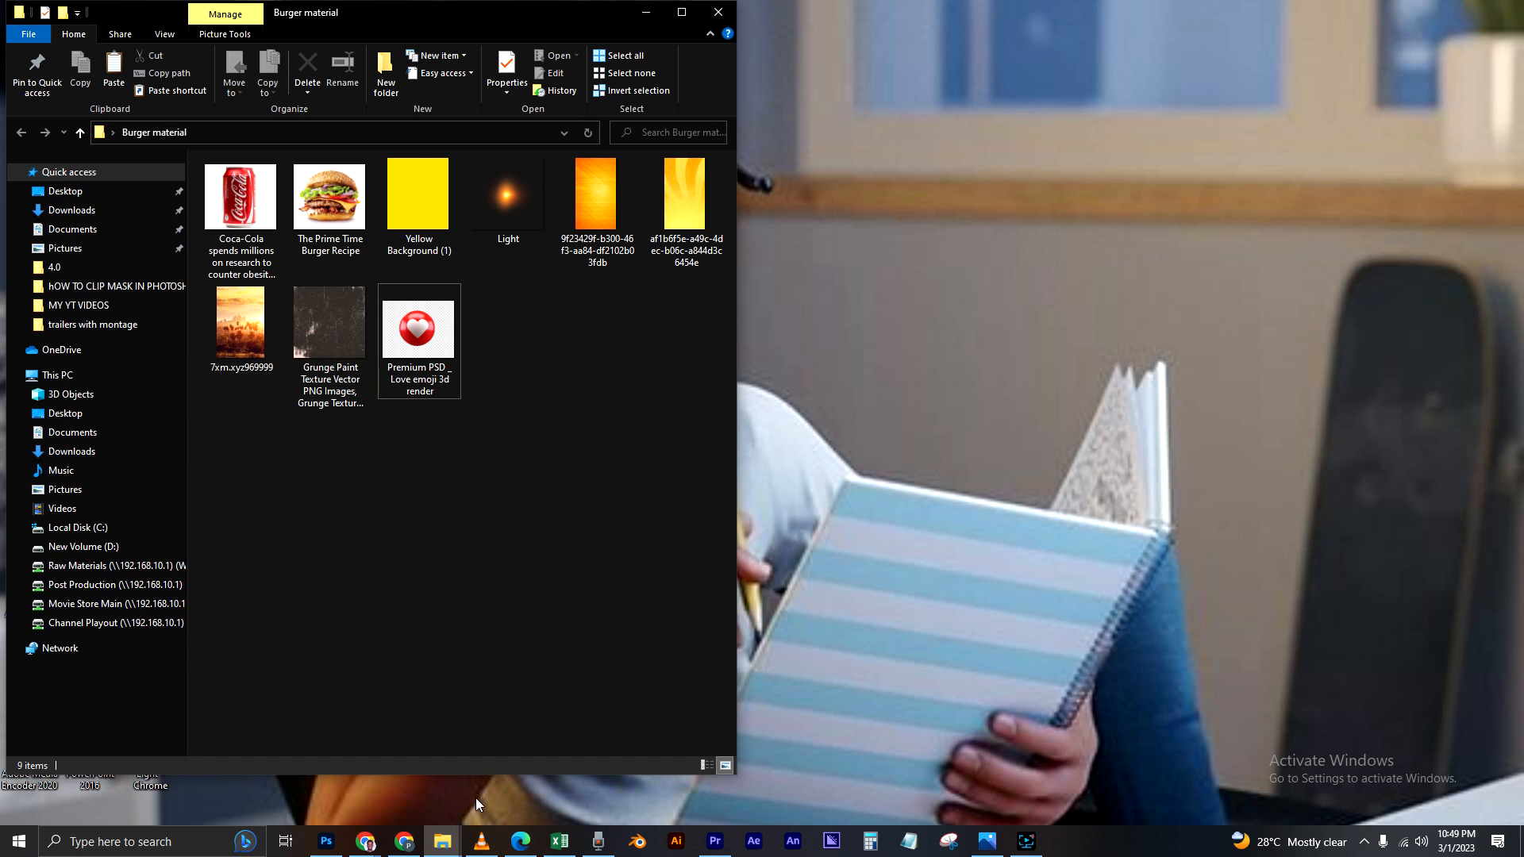
pyautogui.doubleClick(485, 775)
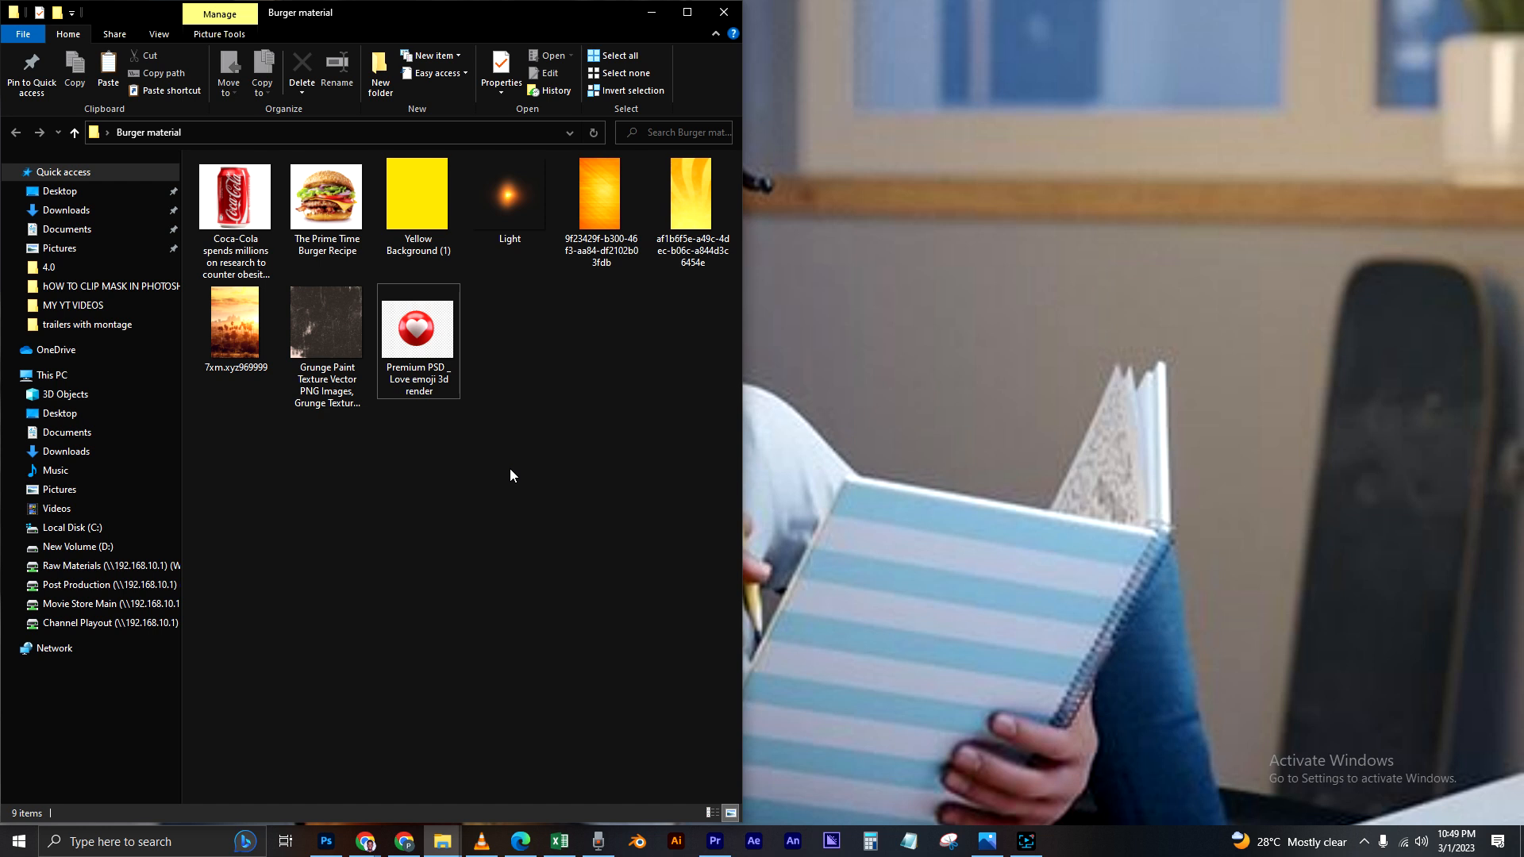
# Step: Place The Prime Time Burger Recipe image from the folder into the Untitled-2 Photoshop document at its default size
pyautogui.click(317, 204)
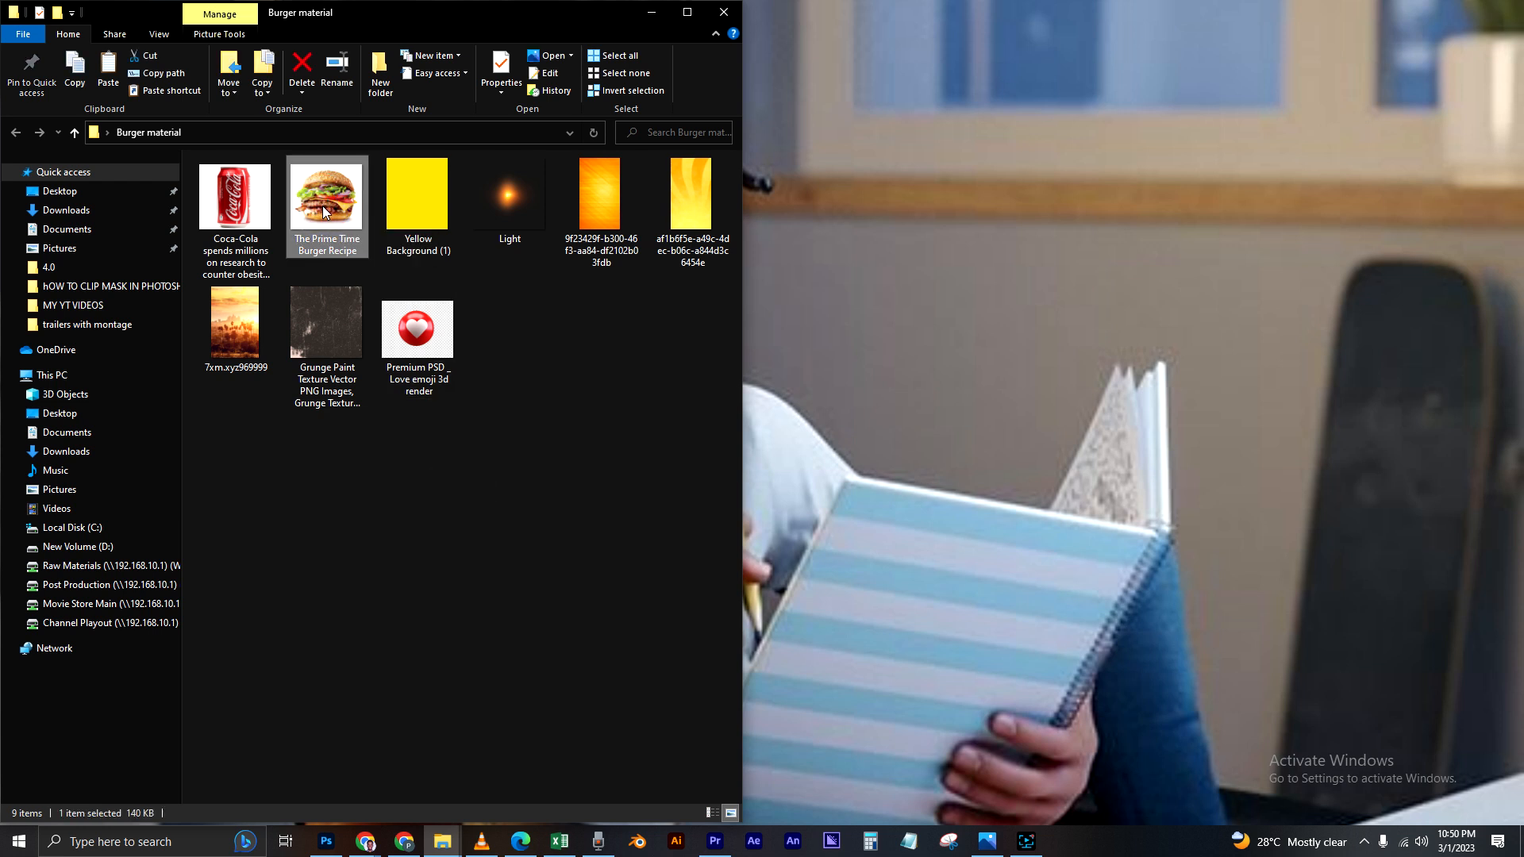
pyautogui.moveTo(323, 212); pyautogui.dragTo(505, 457)
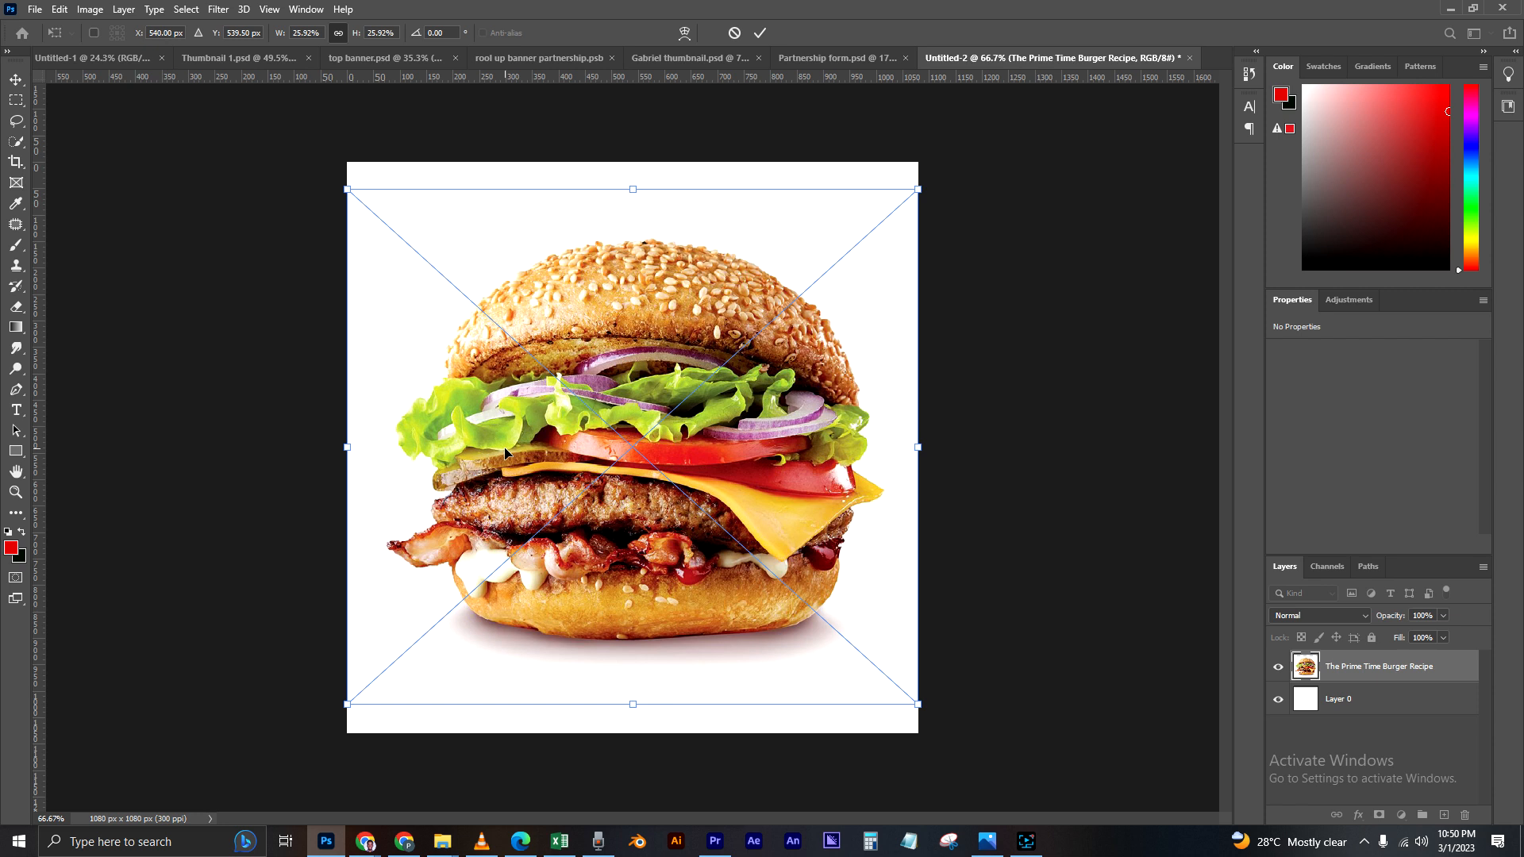
pyautogui.press('Return')
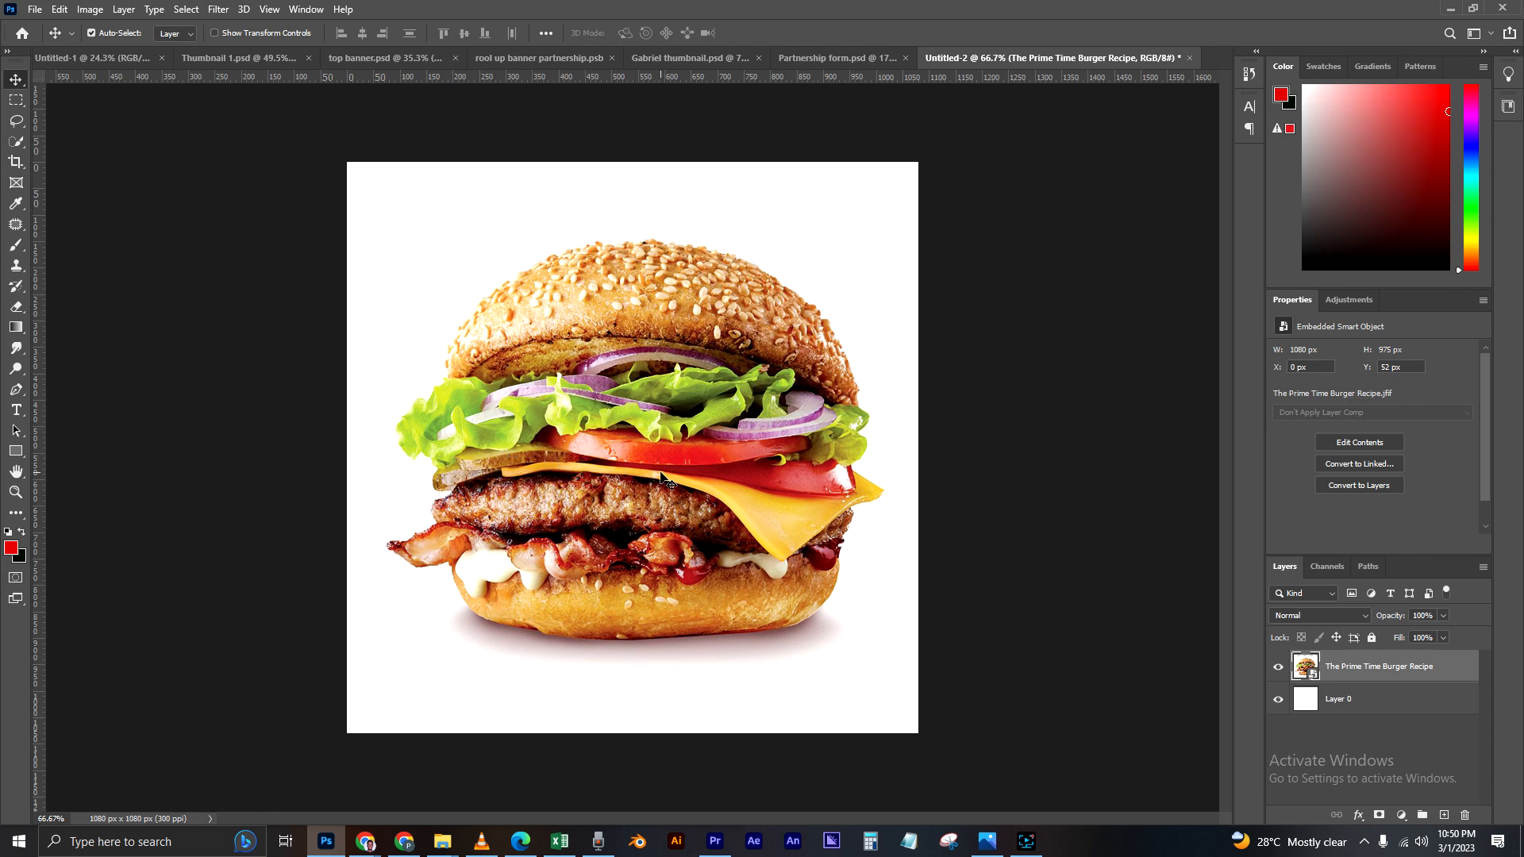
# Step: Cut the burger out of its white background with Select Subject and Select and Mask, outputting to a new layer
pyautogui.scroll(-2, 669, 483)
pyautogui.scroll(1, 762, 504)
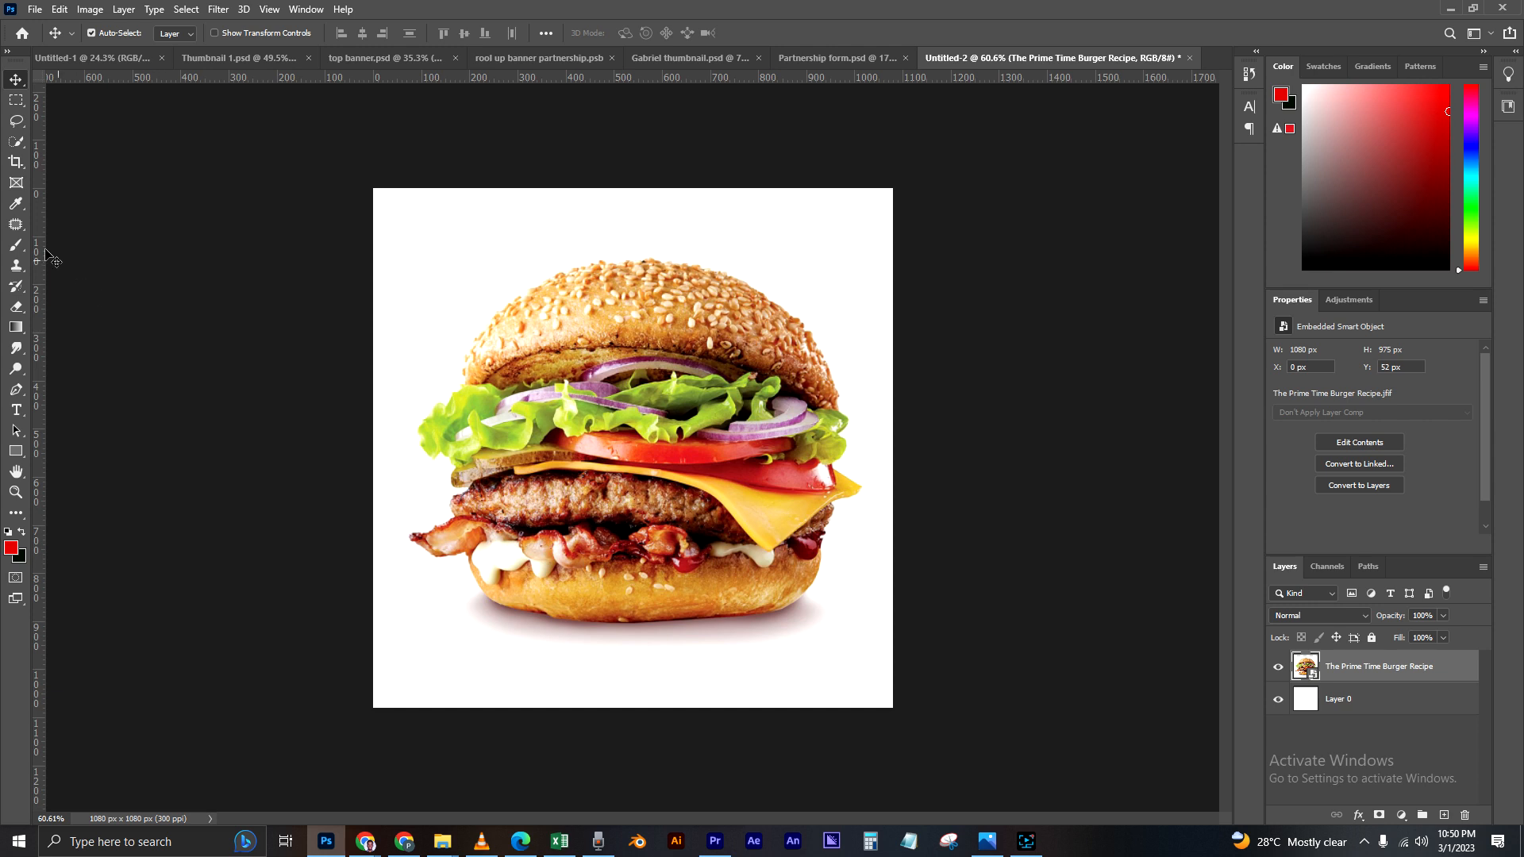
pyautogui.click(17, 143)
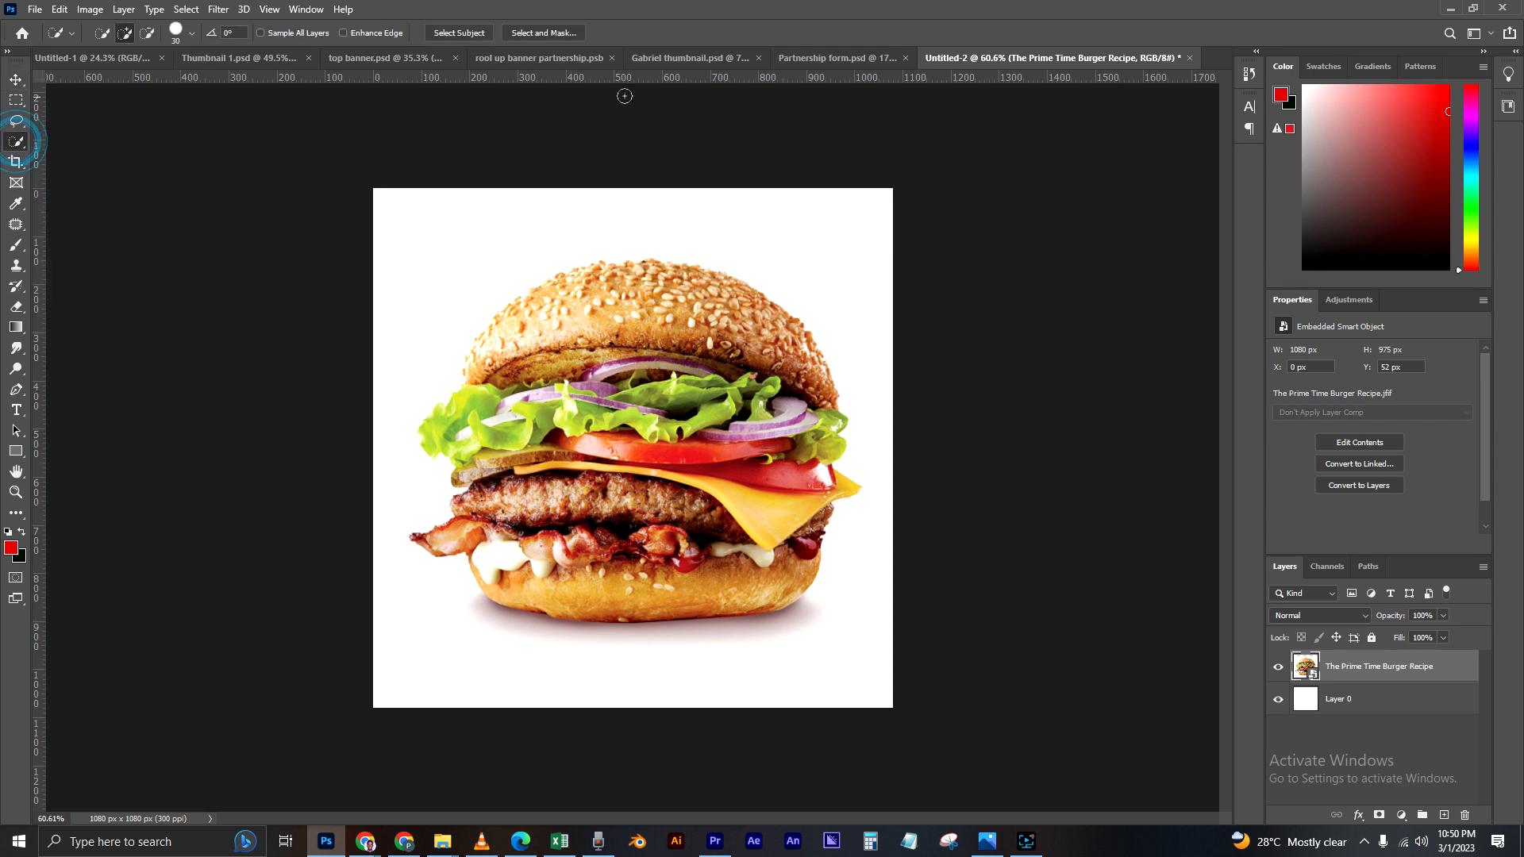
pyautogui.click(463, 35)
pyautogui.click(543, 33)
pyautogui.click(1429, 802)
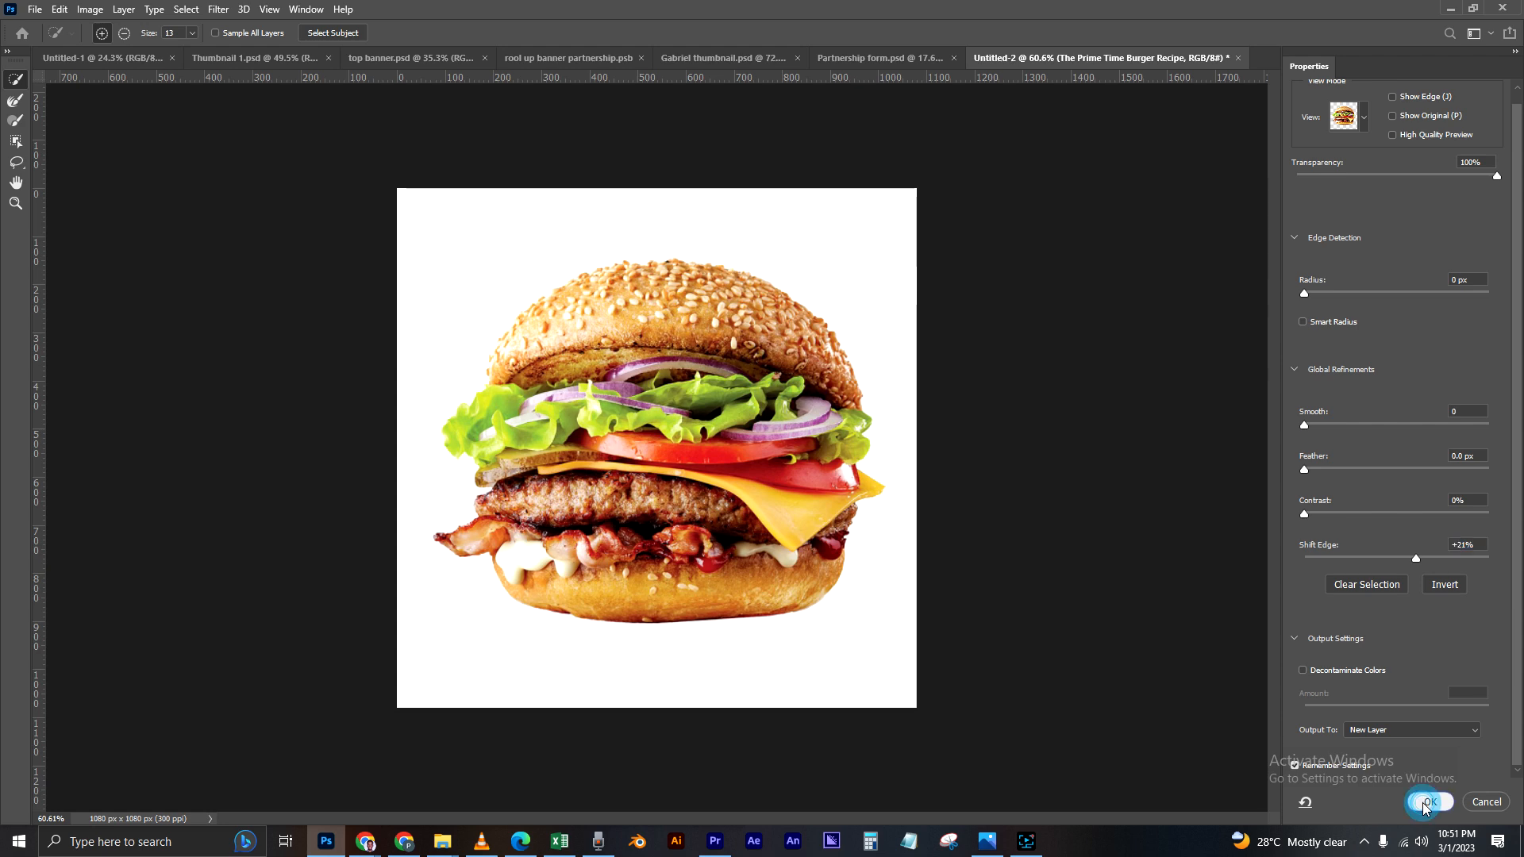
# Step: Hide the white Layer 0 and delete the original burger image layer, keeping only the cutout visible
pyautogui.press('v')
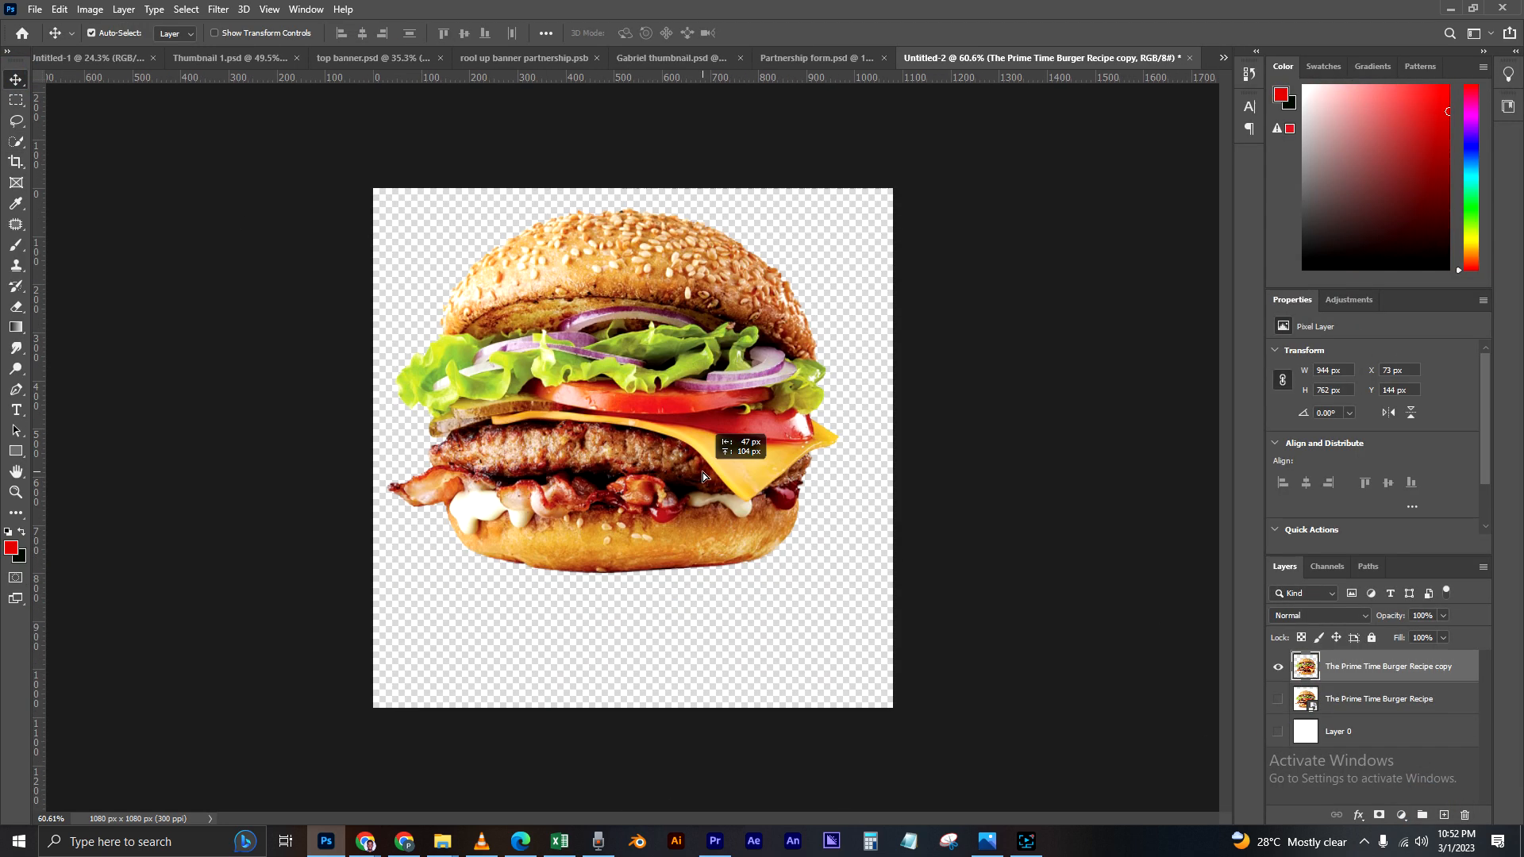
pyautogui.moveTo(703, 472)
pyautogui.mouseDown()
pyautogui.moveTo(698, 489)
pyautogui.moveTo(696, 476)
pyautogui.mouseUp()
pyautogui.click(1277, 731)
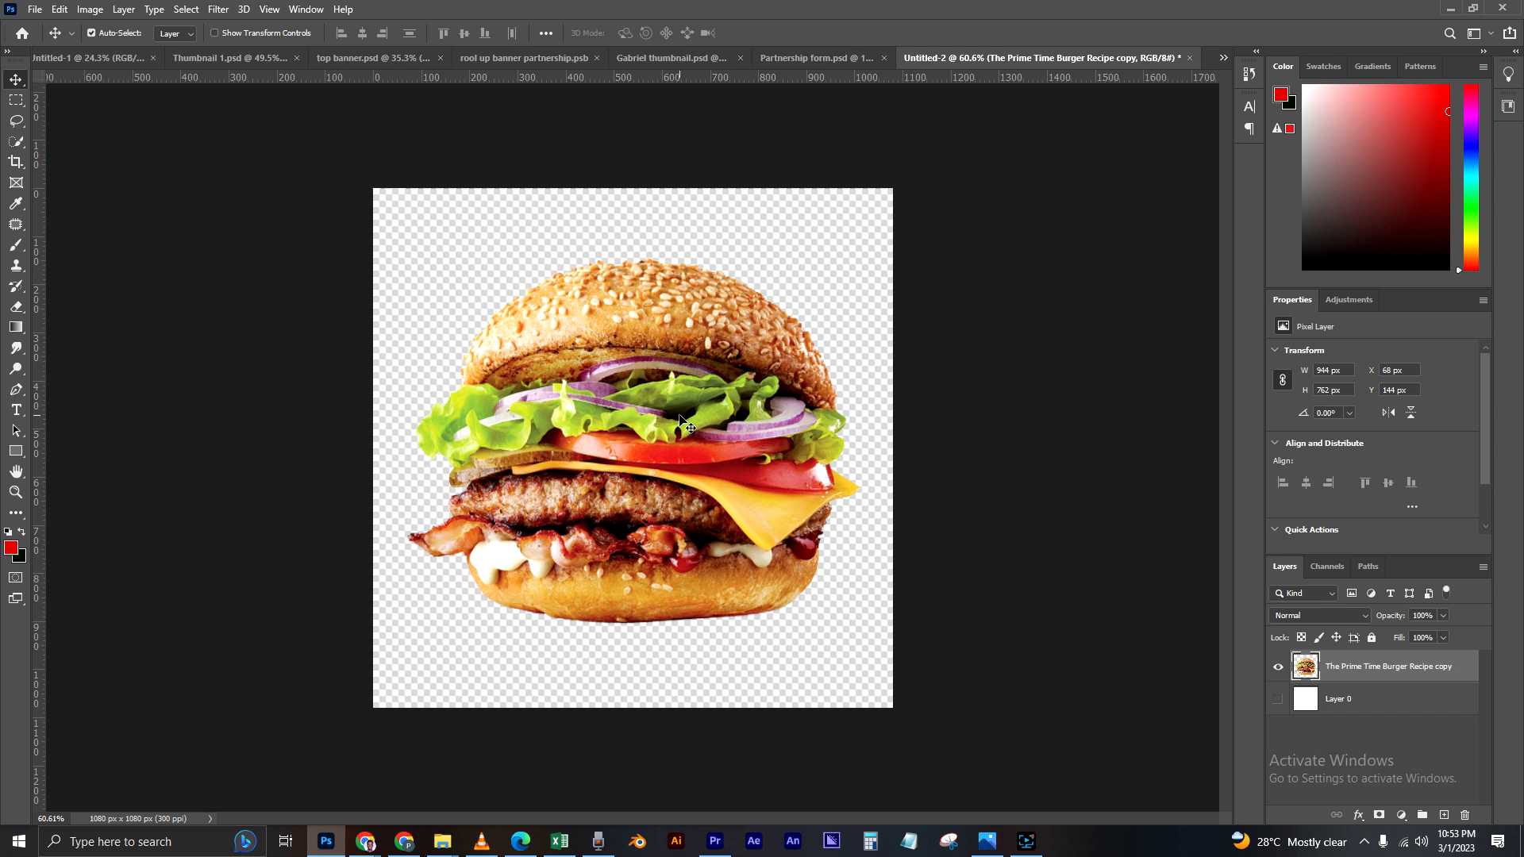
# Step: Free-transform the burger cutout, scaling it proportionally to about 66% near the middle of the canvas
pyautogui.hotkey('ctrl', 't')
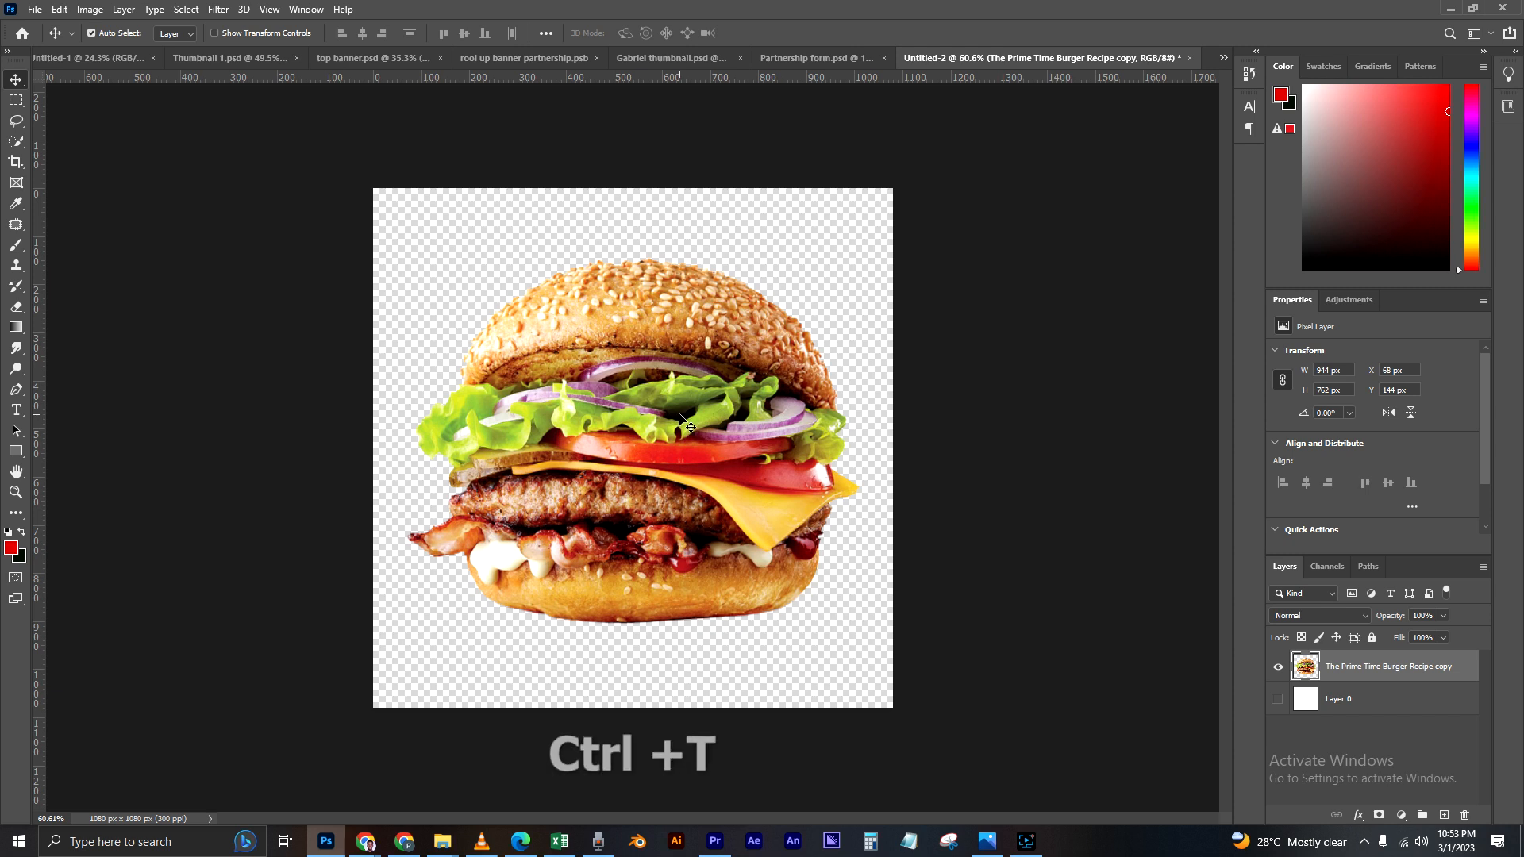
pyautogui.hotkey('ctrl', 't')
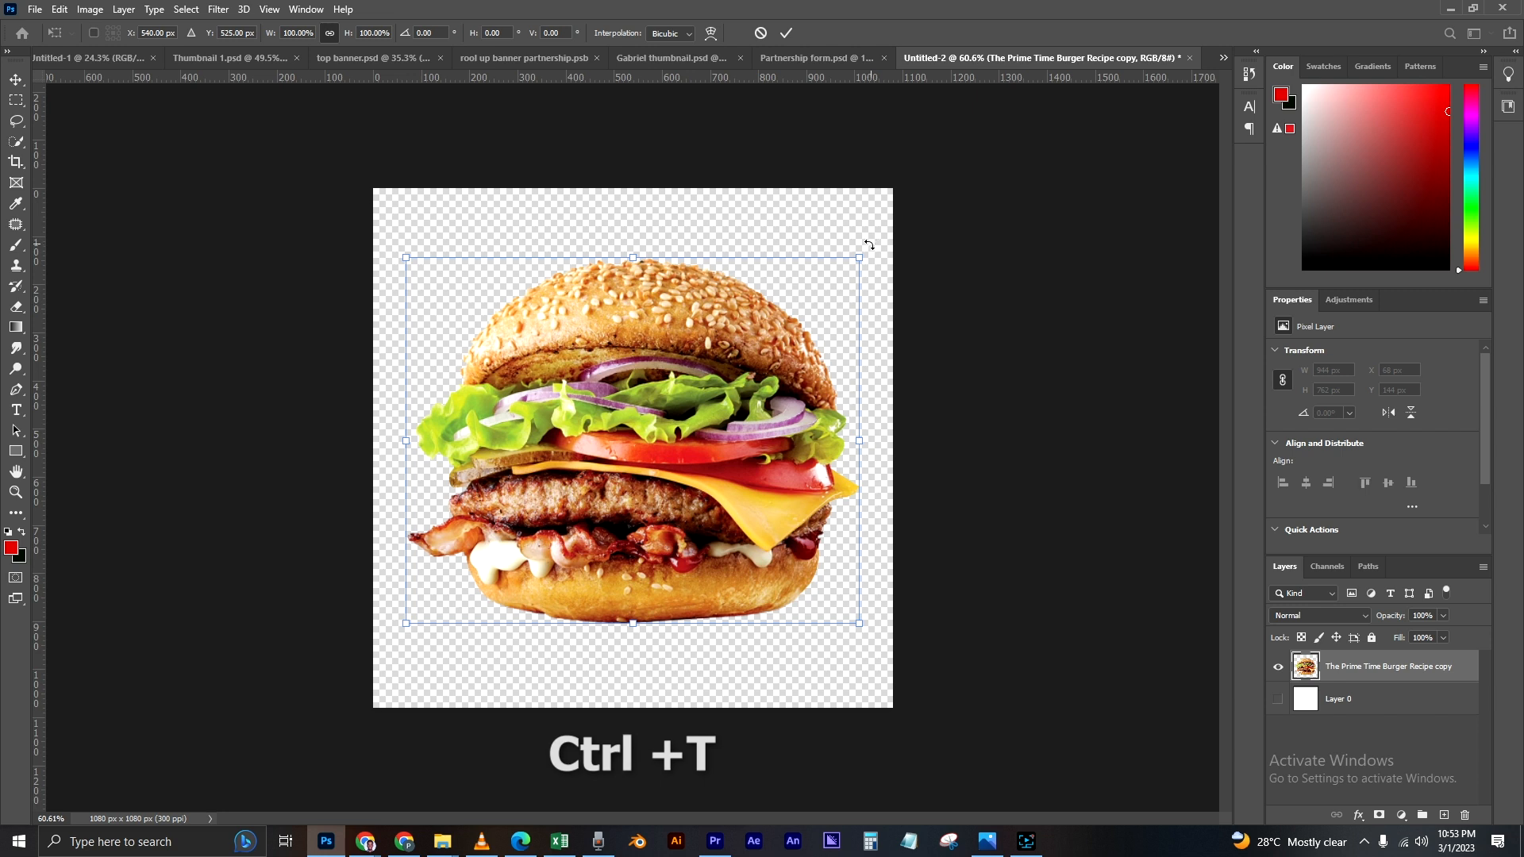
pyautogui.moveTo(860, 254); pyautogui.dragTo(685, 362)
pyautogui.moveTo(573, 495); pyautogui.dragTo(652, 461)
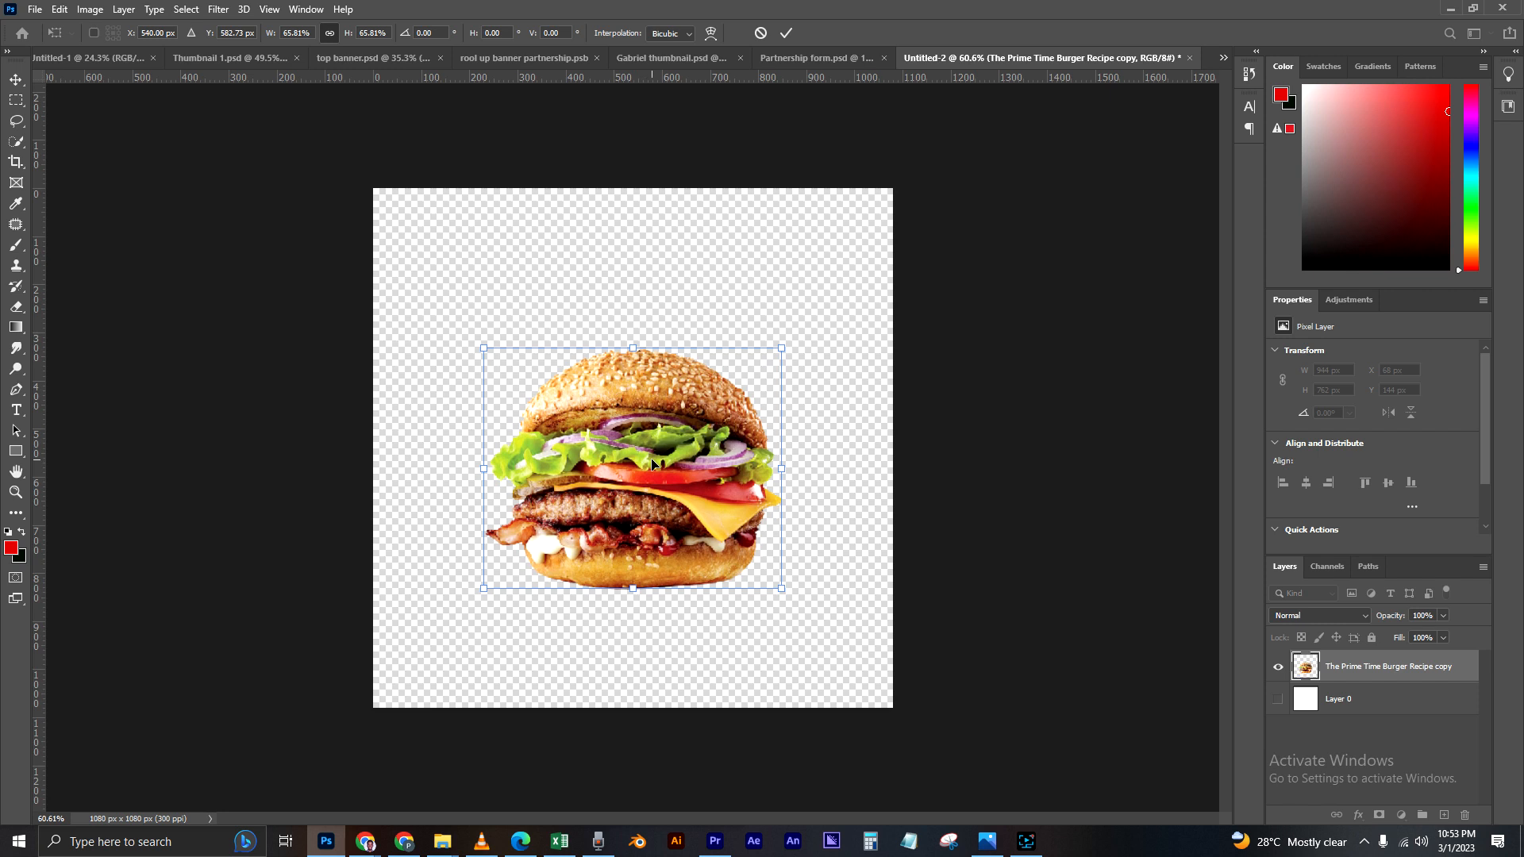
pyautogui.press('Return')
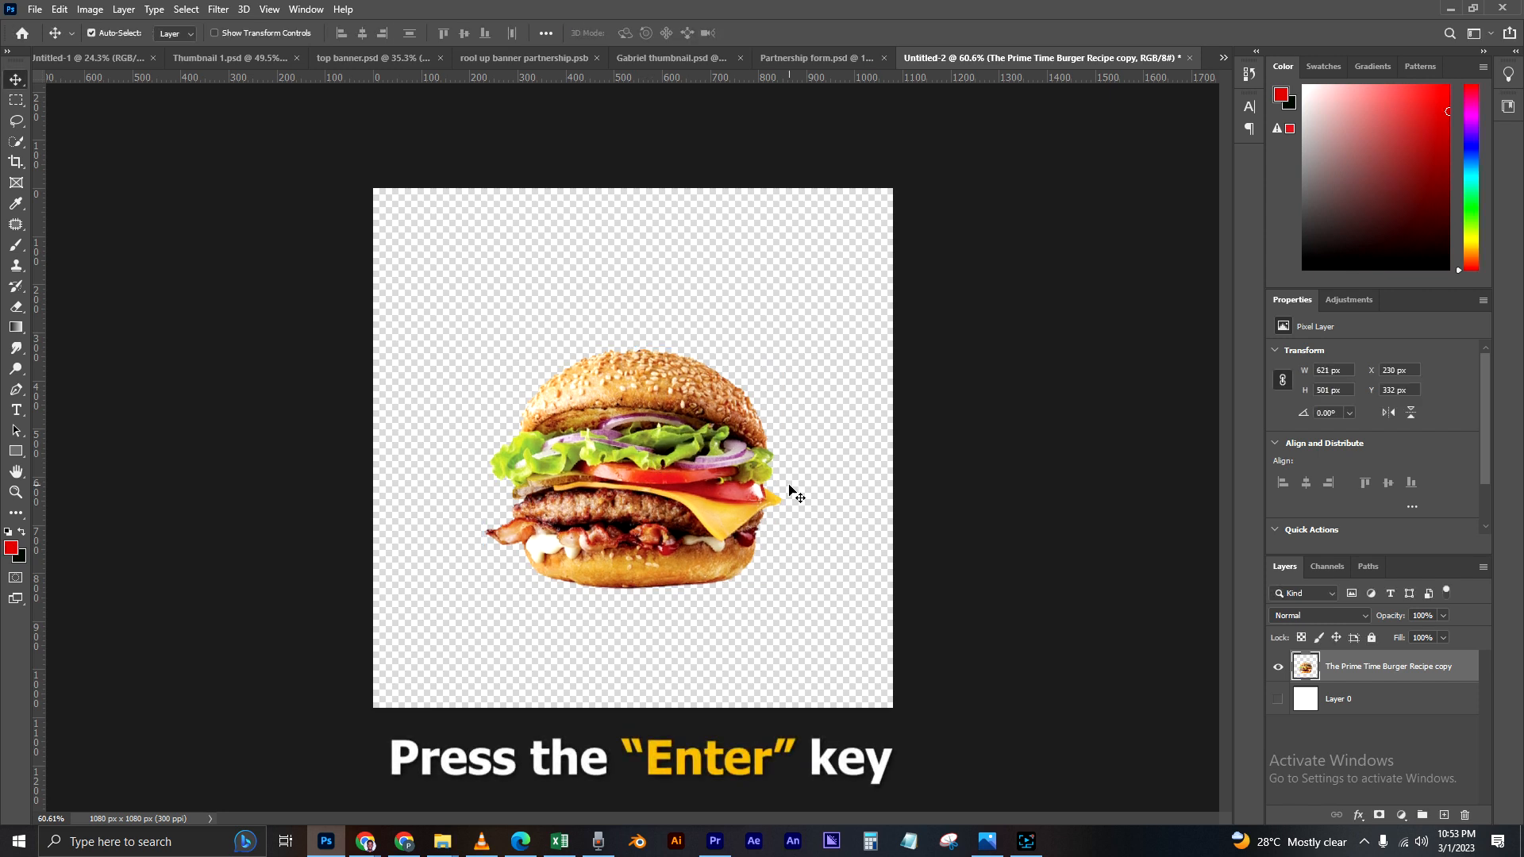
# Step: Move the burger slightly right and down to about X 276 px, Y 375 px, and deselect its layer
pyautogui.moveTo(640, 493); pyautogui.dragTo(693, 503)
pyautogui.click(834, 561)
pyautogui.click(307, 500)
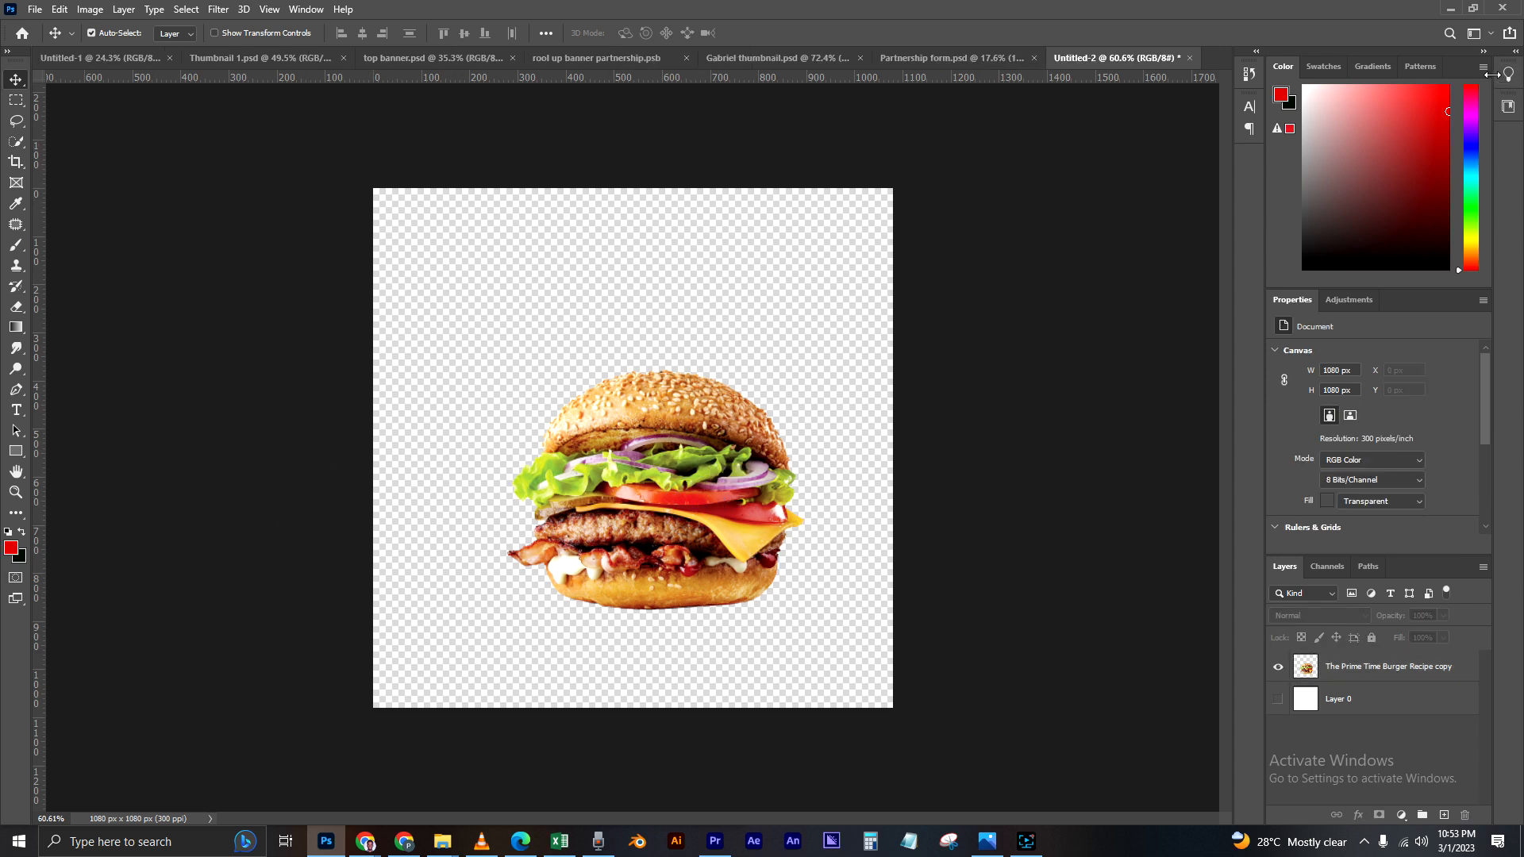
# Step: Place the Coca-Cola can image from the Burger material folder into the Untitled-2 document above the burger
pyautogui.click(1450, 11)
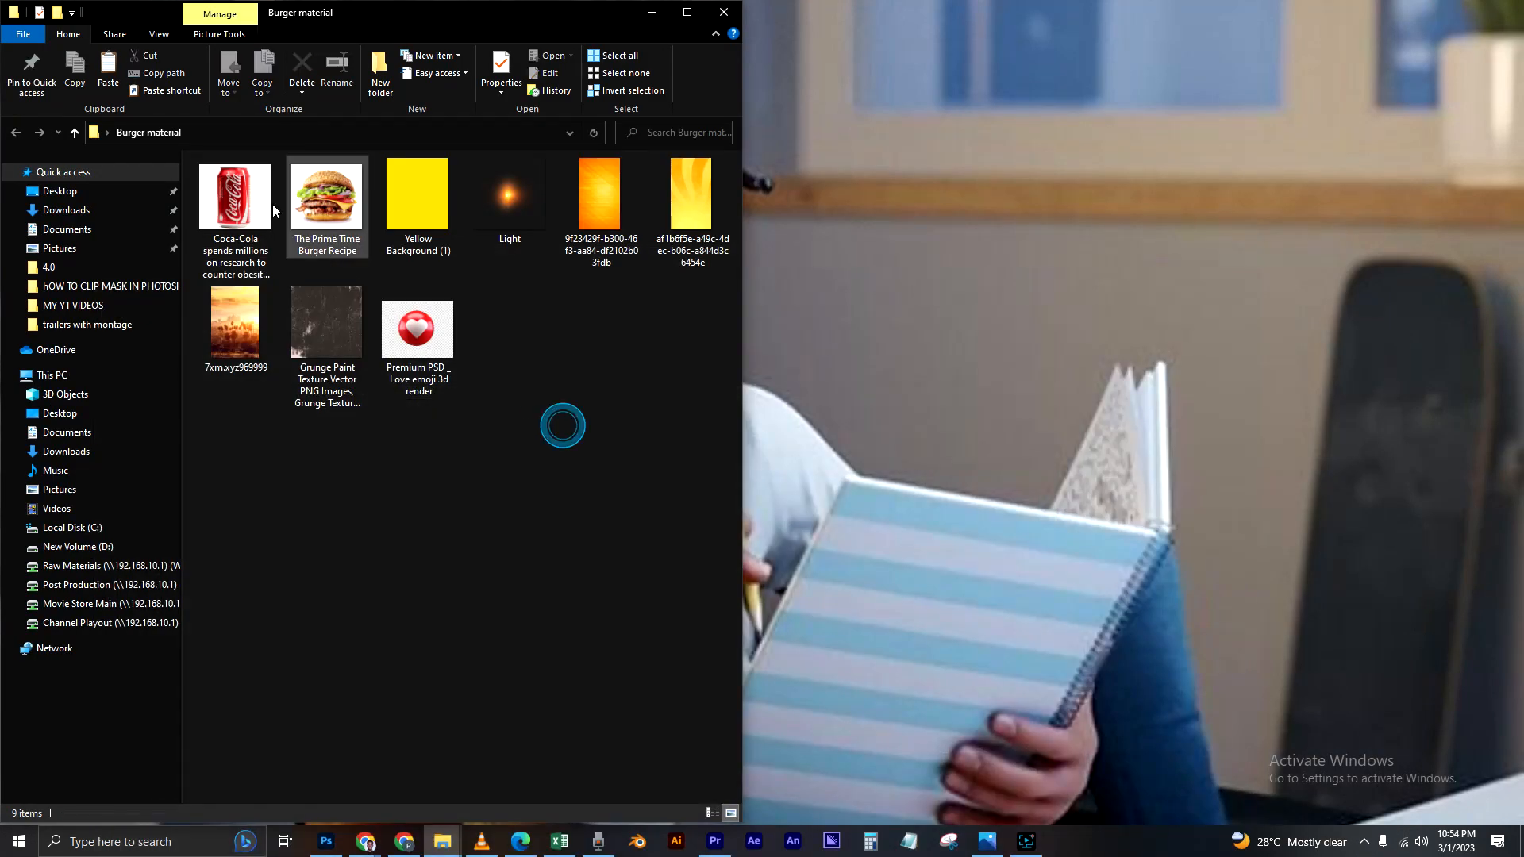
pyautogui.click(240, 214)
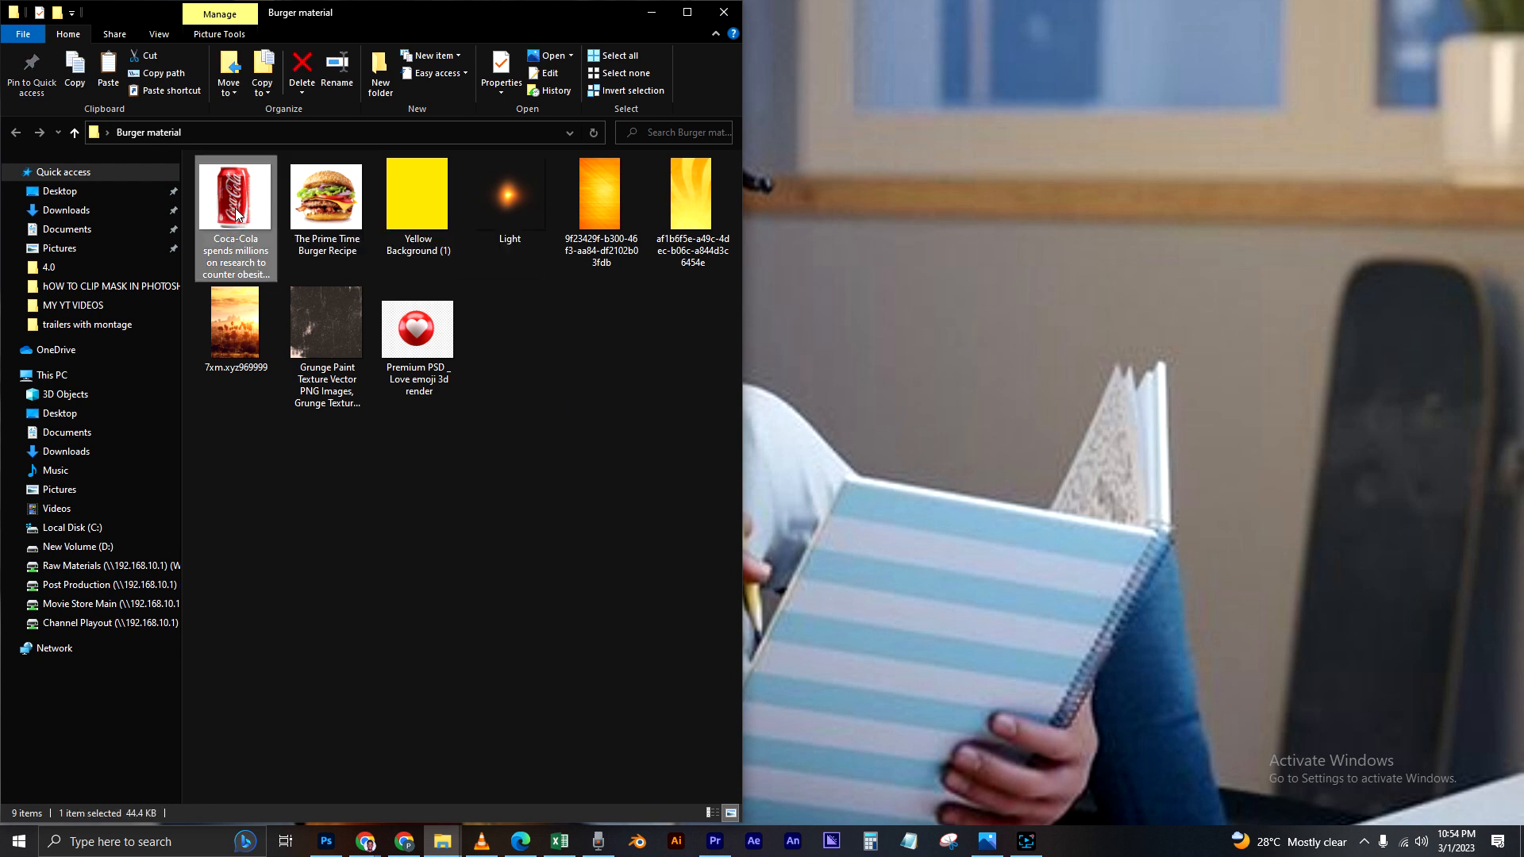
pyautogui.moveTo(242, 216); pyautogui.dragTo(442, 492)
pyautogui.press('Return')
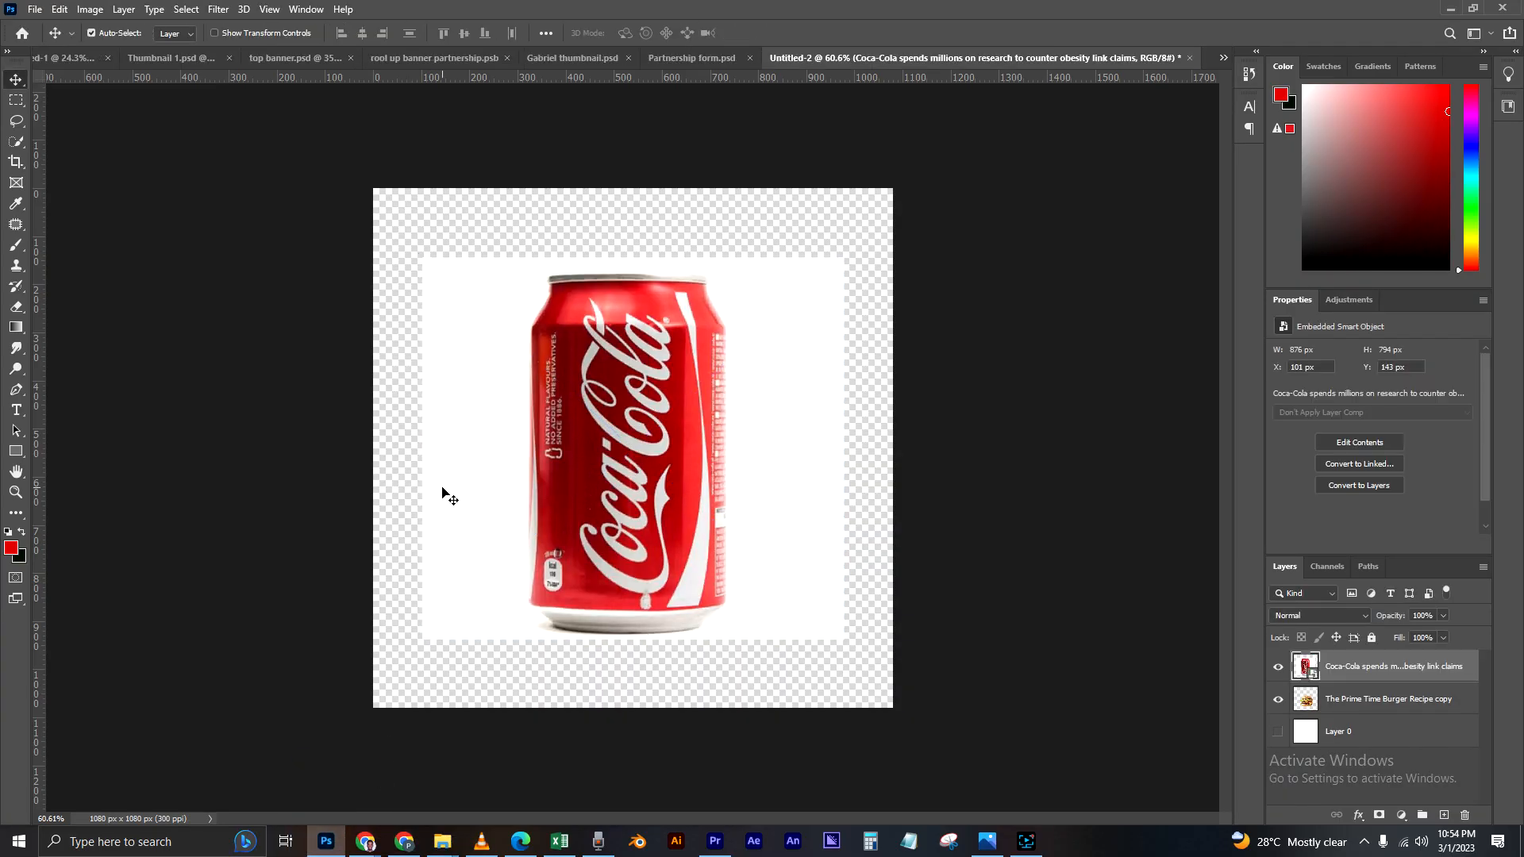
# Step: Cut the Coca-Cola can out of its white background with Select Subject and Select and Mask, outputting to a new layer
pyautogui.moveTo(684, 525); pyautogui.dragTo(684, 522)
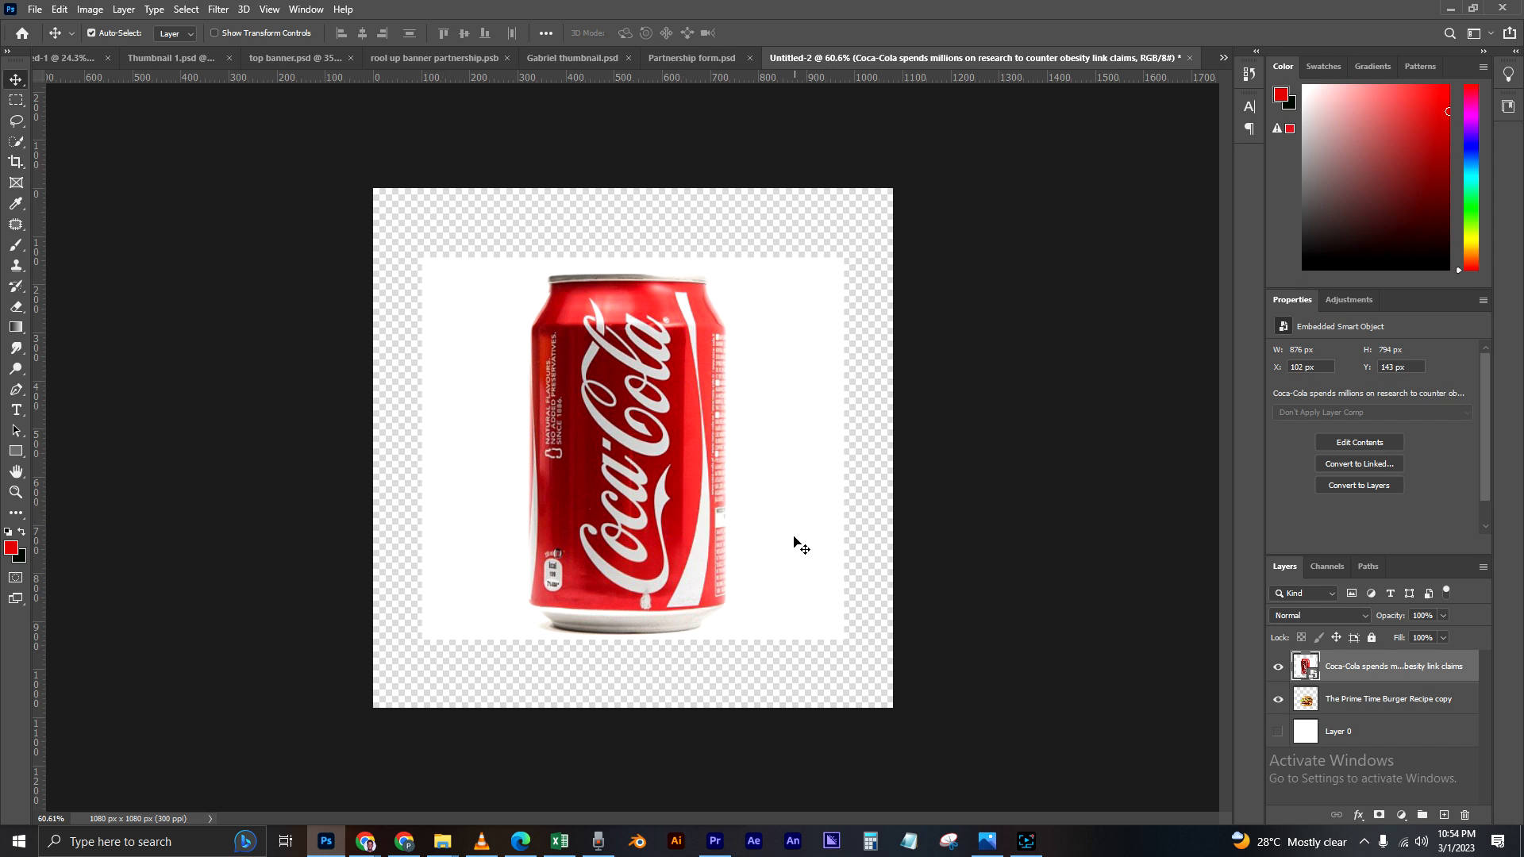
pyautogui.click(16, 140)
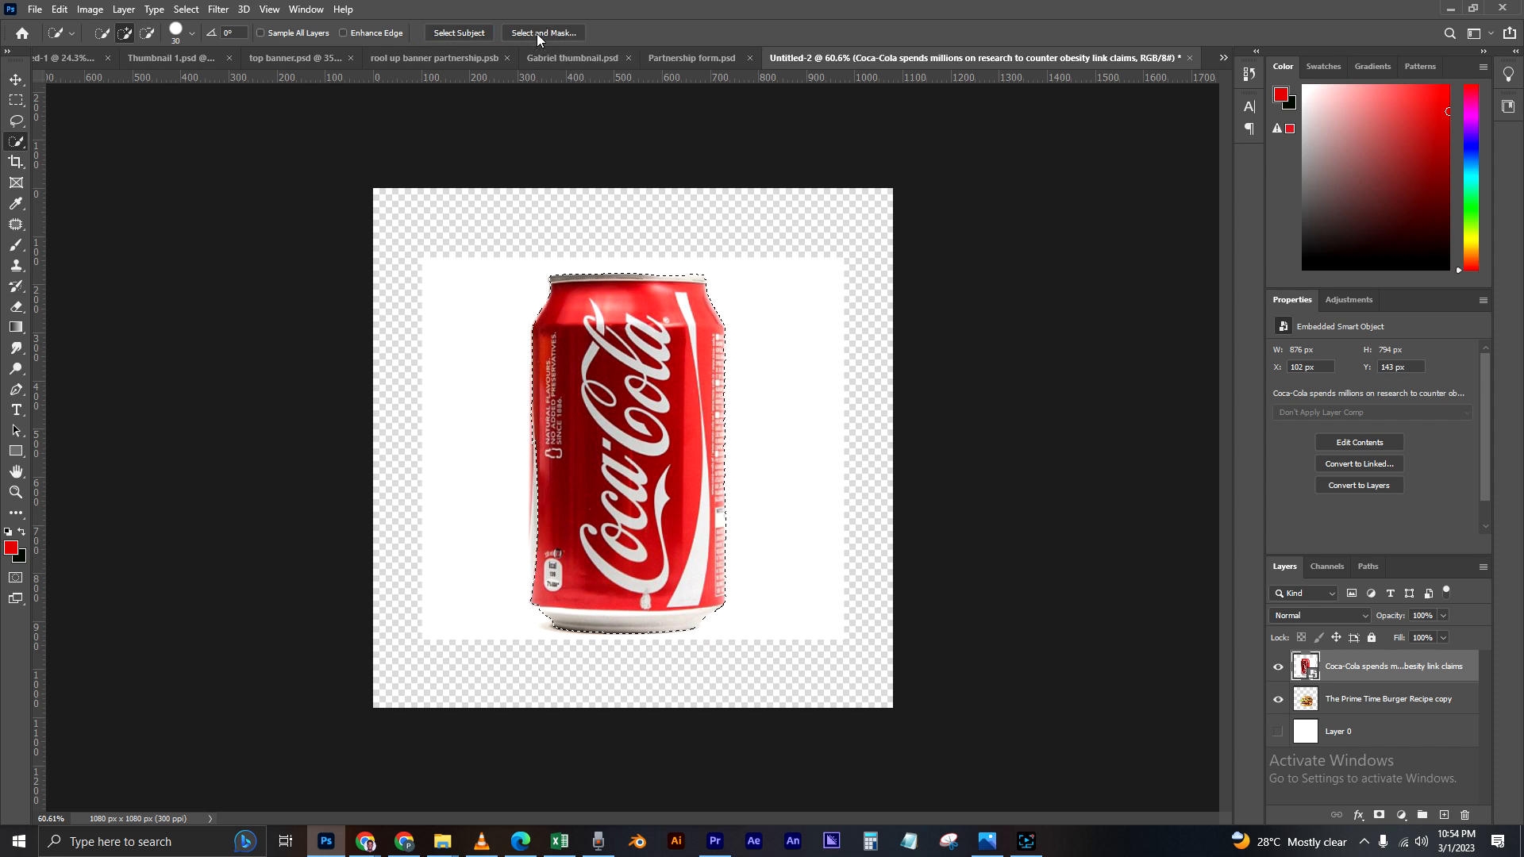
pyautogui.click(537, 34)
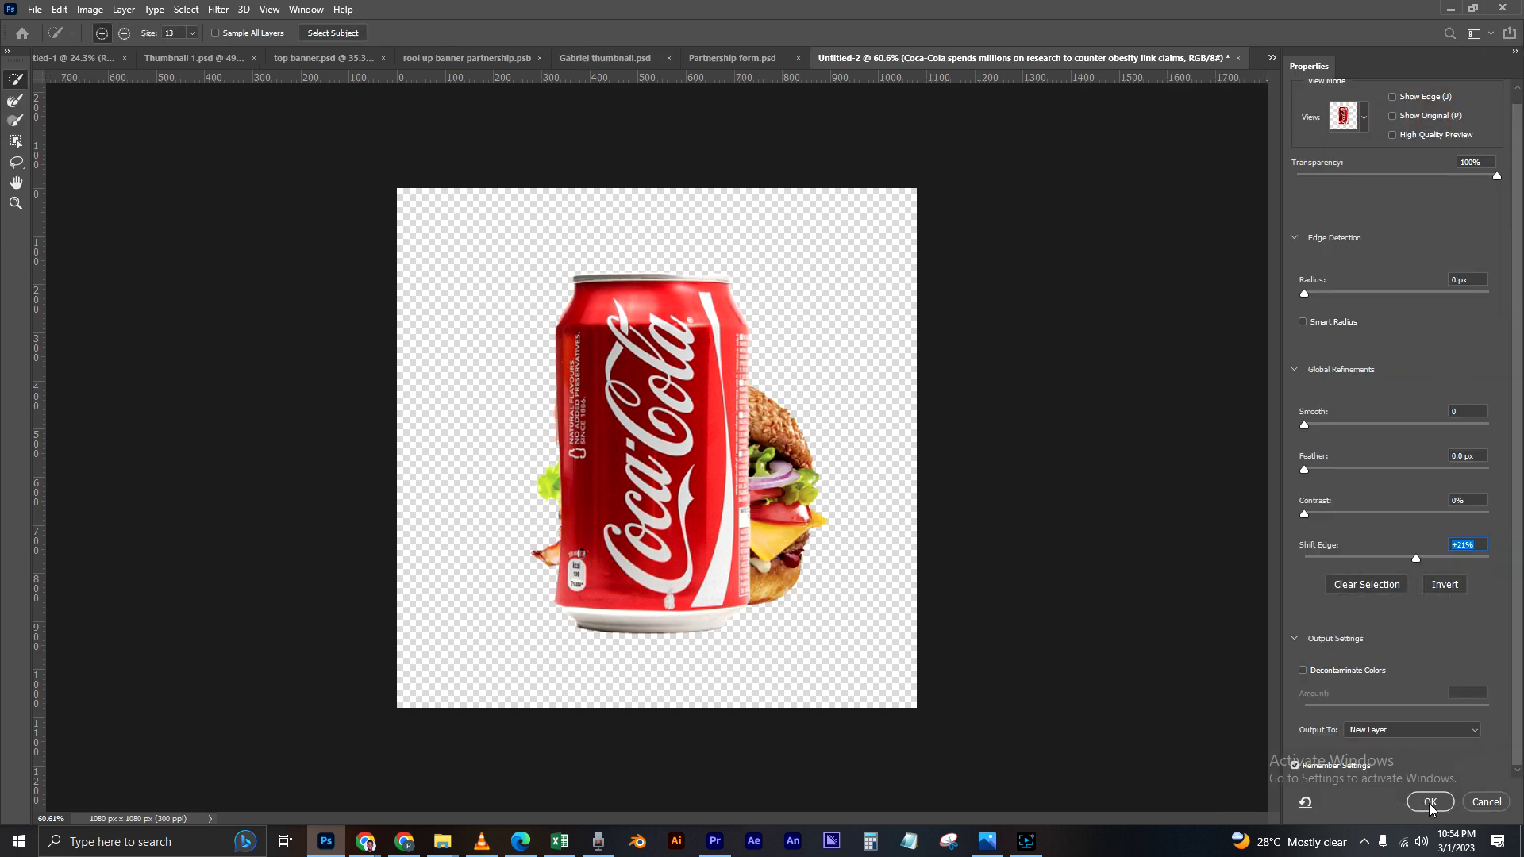
pyautogui.click(1430, 805)
# Step: Delete the original Coca-Cola image layer beneath the can cutout
pyautogui.press('v')
pyautogui.click(1353, 697)
pyautogui.press('Delete')
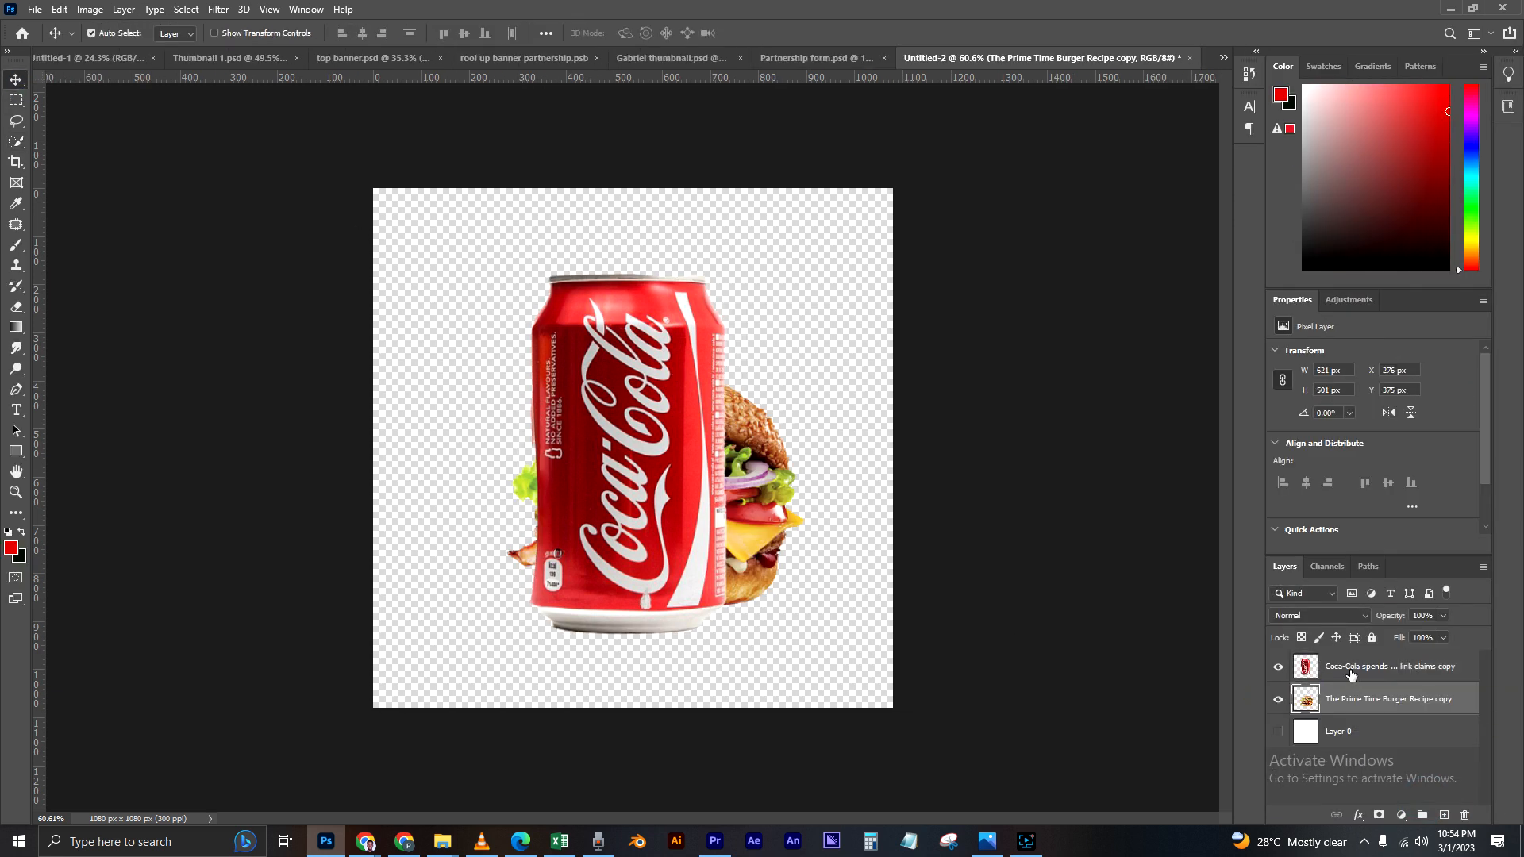
# Step: Move the Coca-Cola can cutout slightly right over the burger, to about X 379 px, Y 163 px
pyautogui.click(1351, 674)
pyautogui.moveTo(566, 487); pyautogui.dragTo(654, 478)
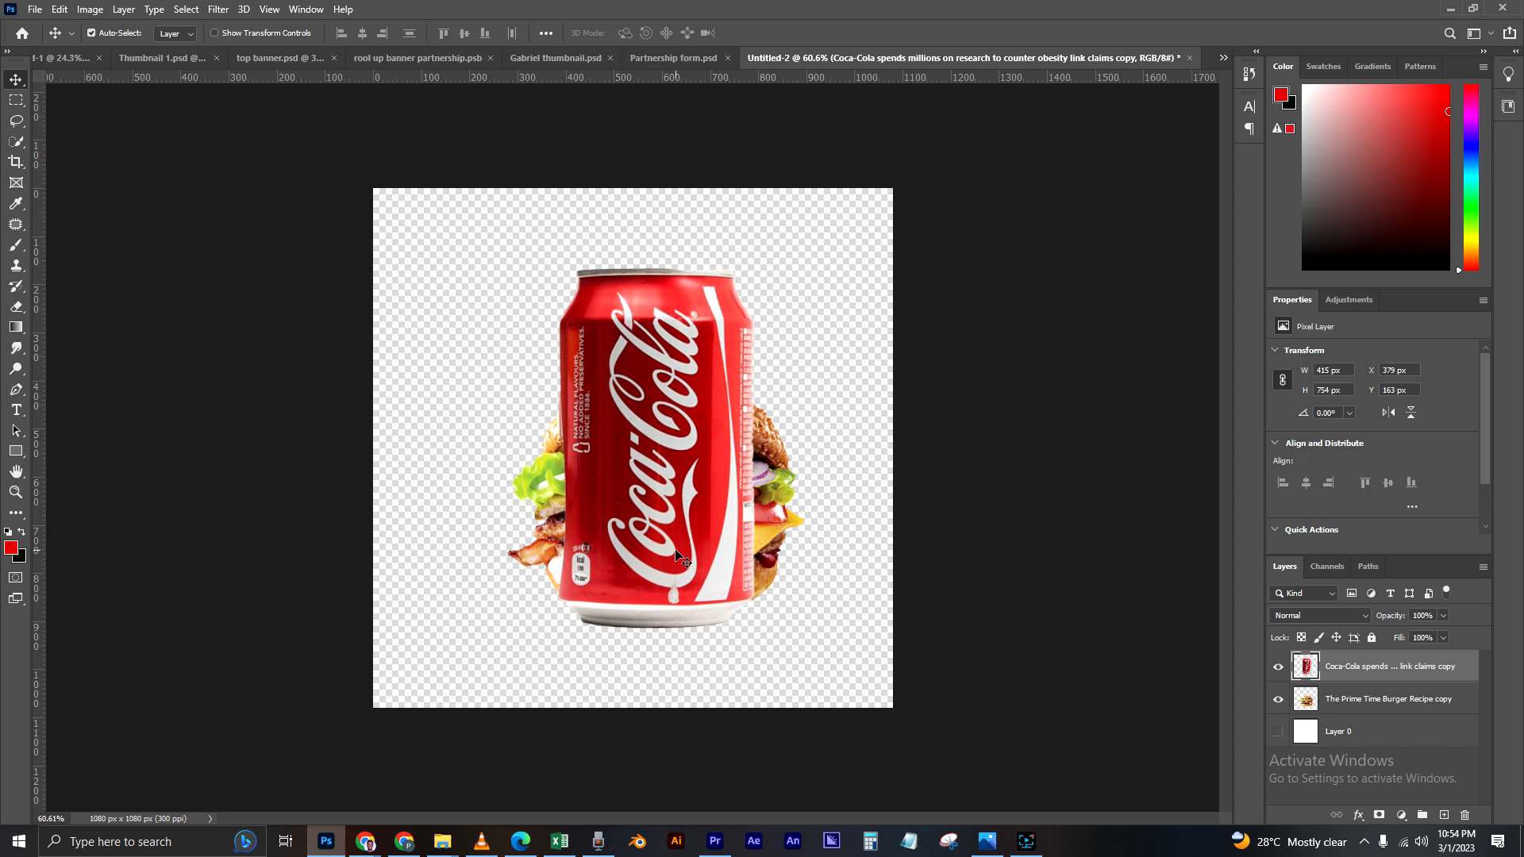
pyautogui.hotkey('ctrl', '+')
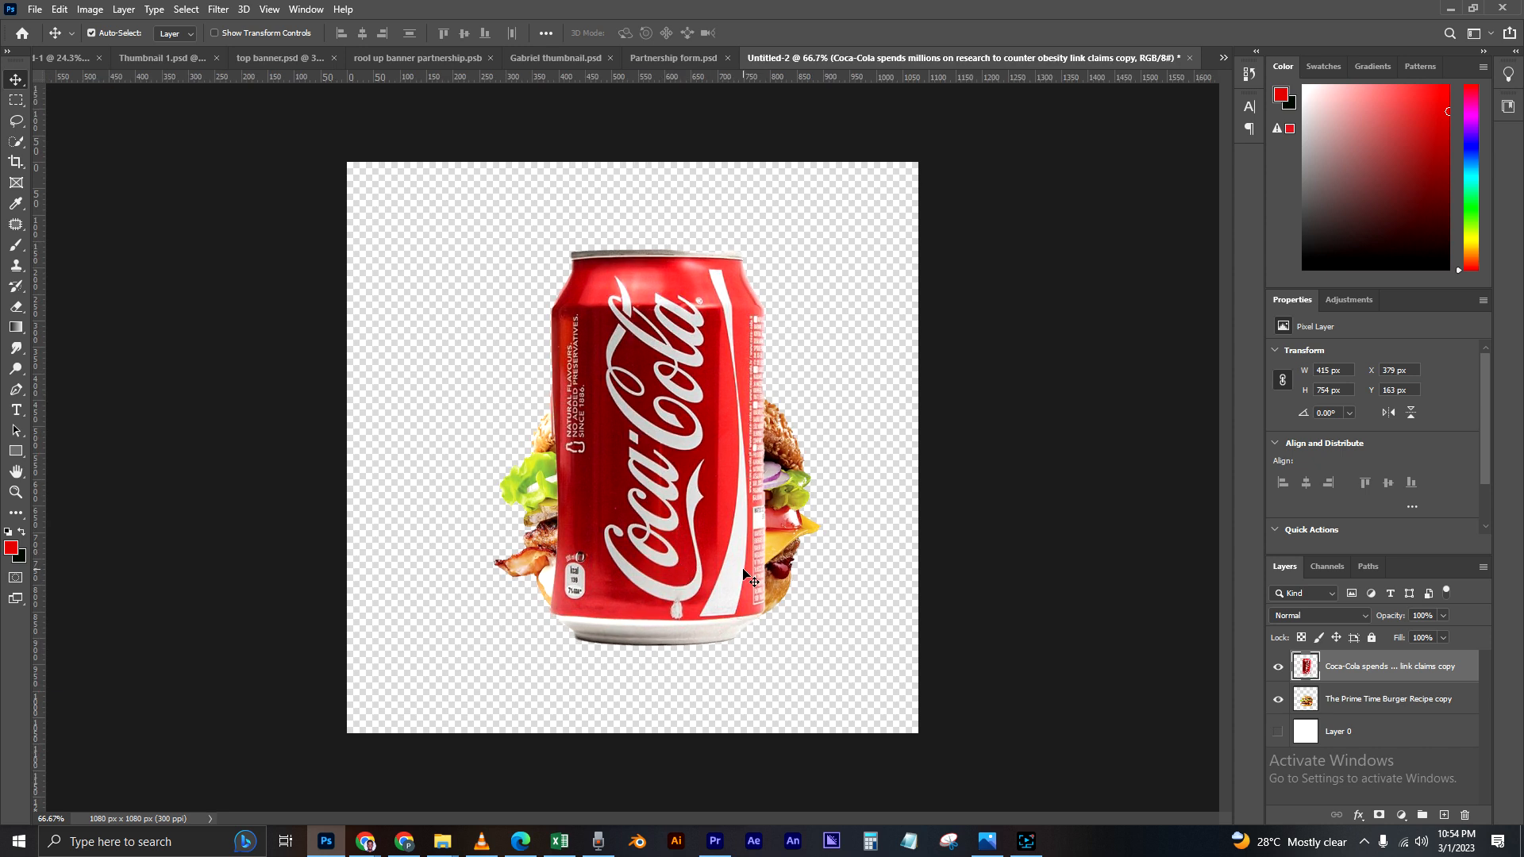
# Step: Place the Coca-Cola can layer beneath the burger layer and spread the two apart, with the can at about X 176 px, Y 163 px
pyautogui.moveTo(724, 540); pyautogui.dragTo(626, 397)
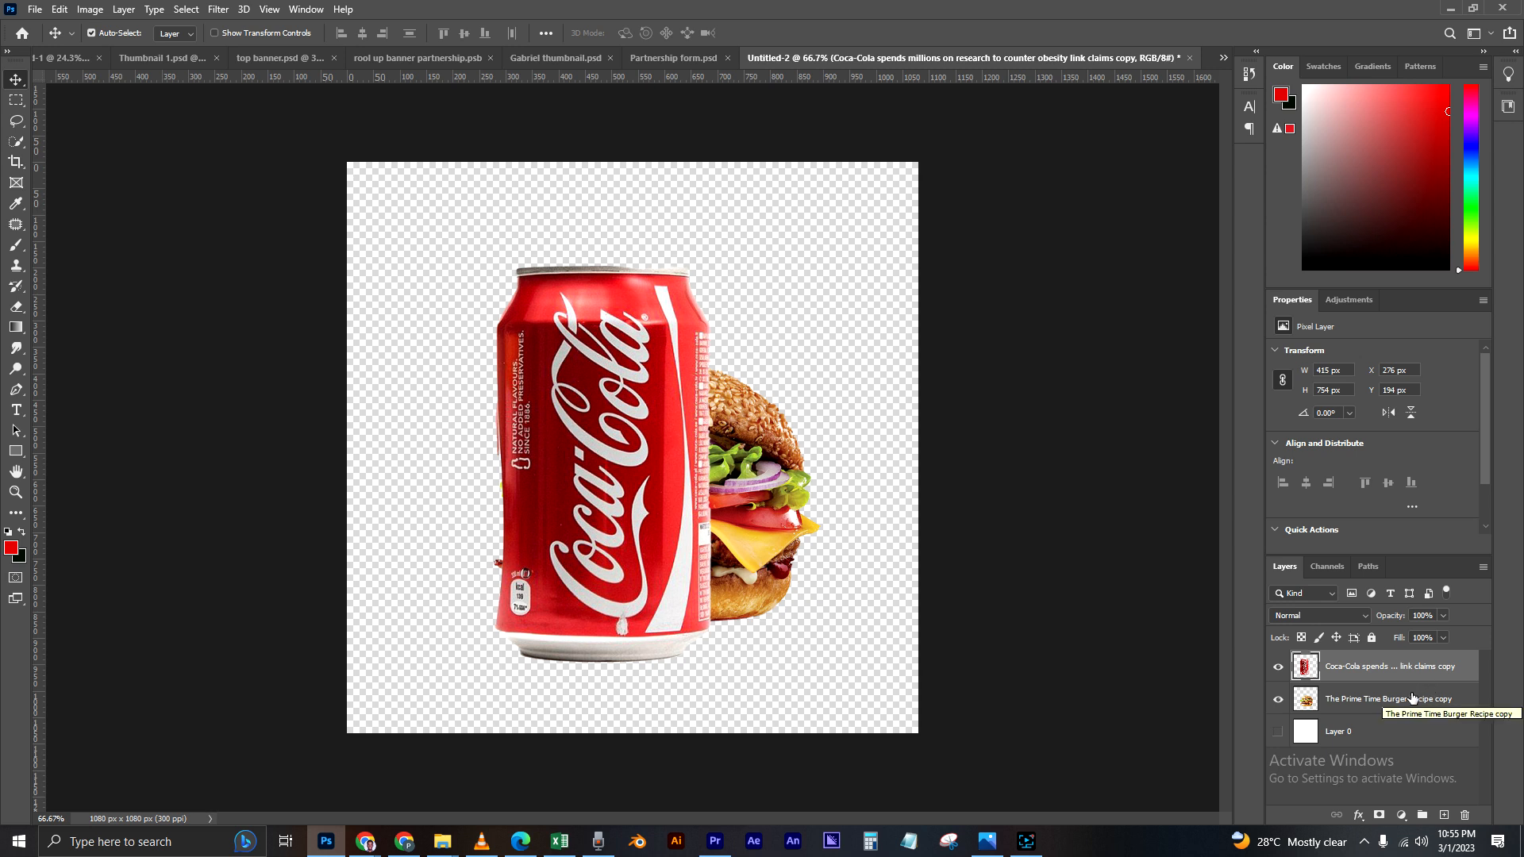
pyautogui.click(1359, 666)
pyautogui.click(1343, 670)
pyautogui.moveTo(1347, 668); pyautogui.dragTo(1343, 707)
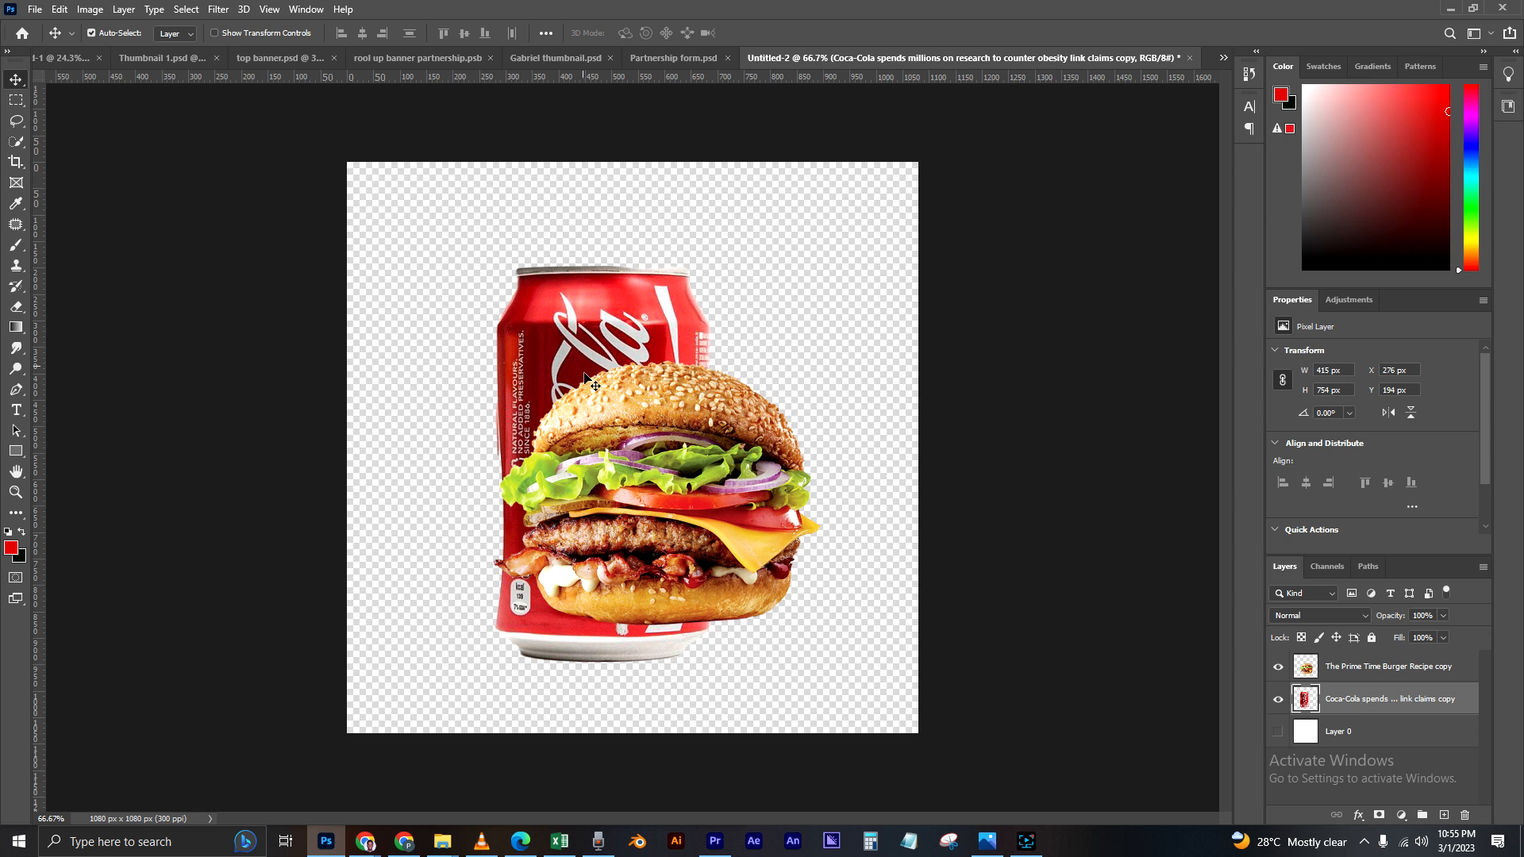
pyautogui.moveTo(691, 471); pyautogui.dragTo(712, 503)
pyautogui.moveTo(592, 366); pyautogui.dragTo(552, 349)
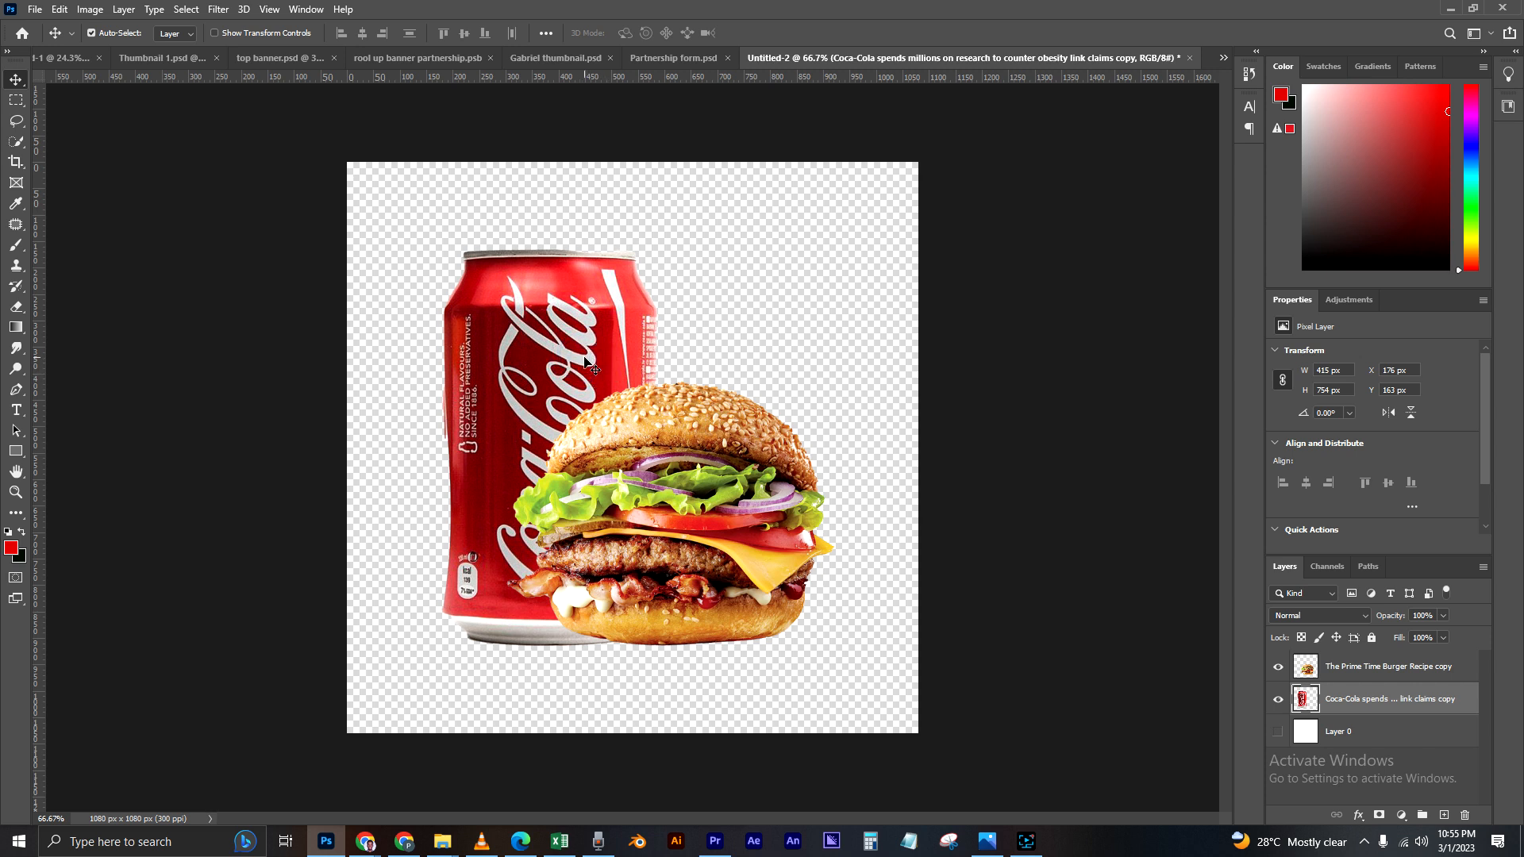
# Step: Scale the Coca-Cola can to about 68% and stand it tucked behind the burger's left side
pyautogui.hotkey('ctrl', 't')
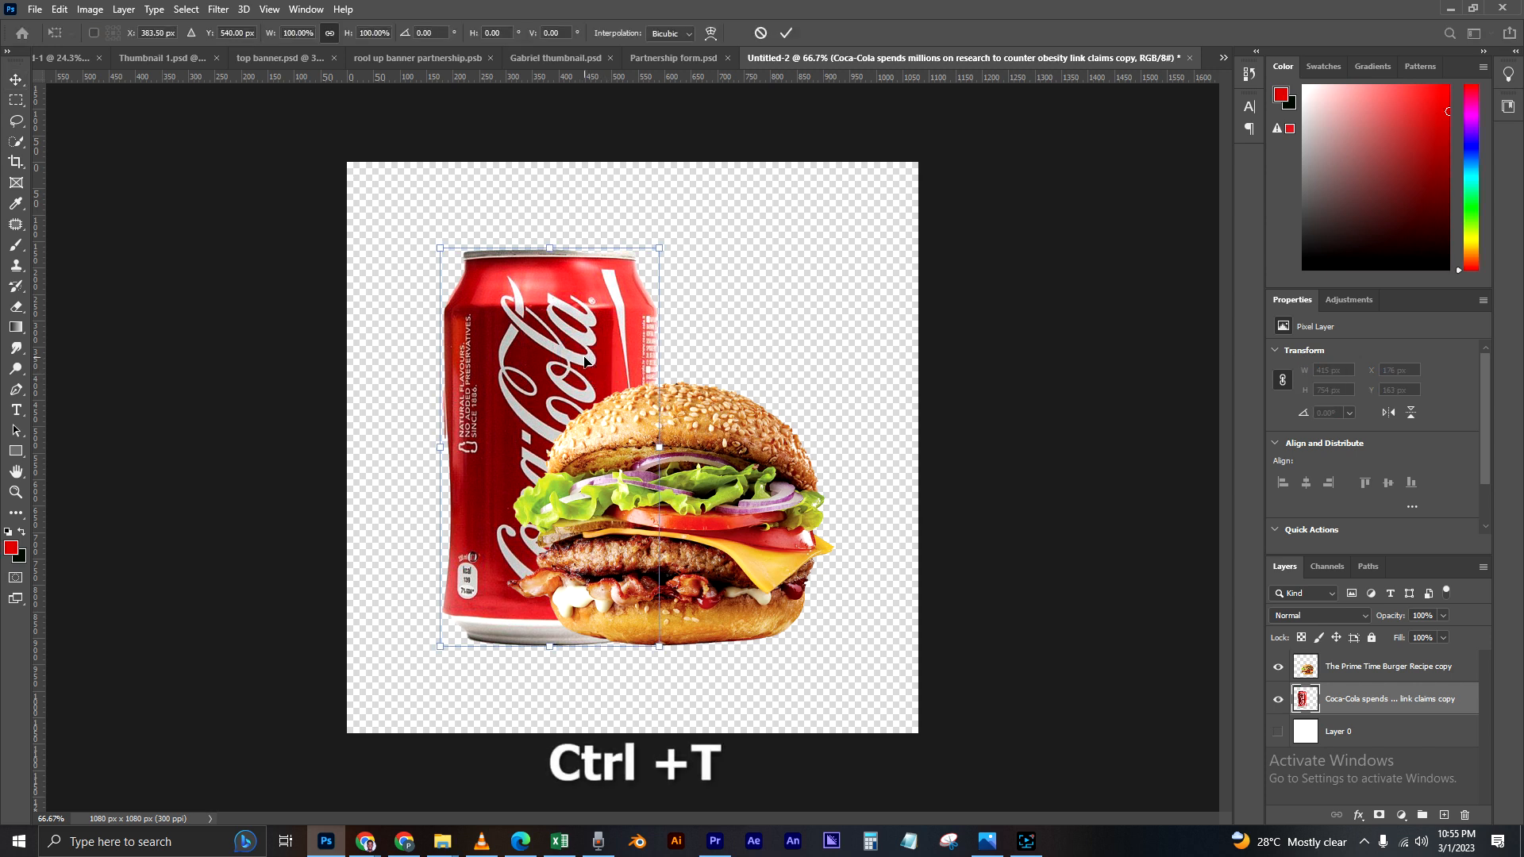
pyautogui.moveTo(662, 243); pyautogui.dragTo(576, 396)
pyautogui.moveTo(496, 512); pyautogui.dragTo(503, 493)
pyautogui.moveTo(583, 386); pyautogui.dragTo(597, 359)
pyautogui.moveTo(532, 429); pyautogui.dragTo(517, 445)
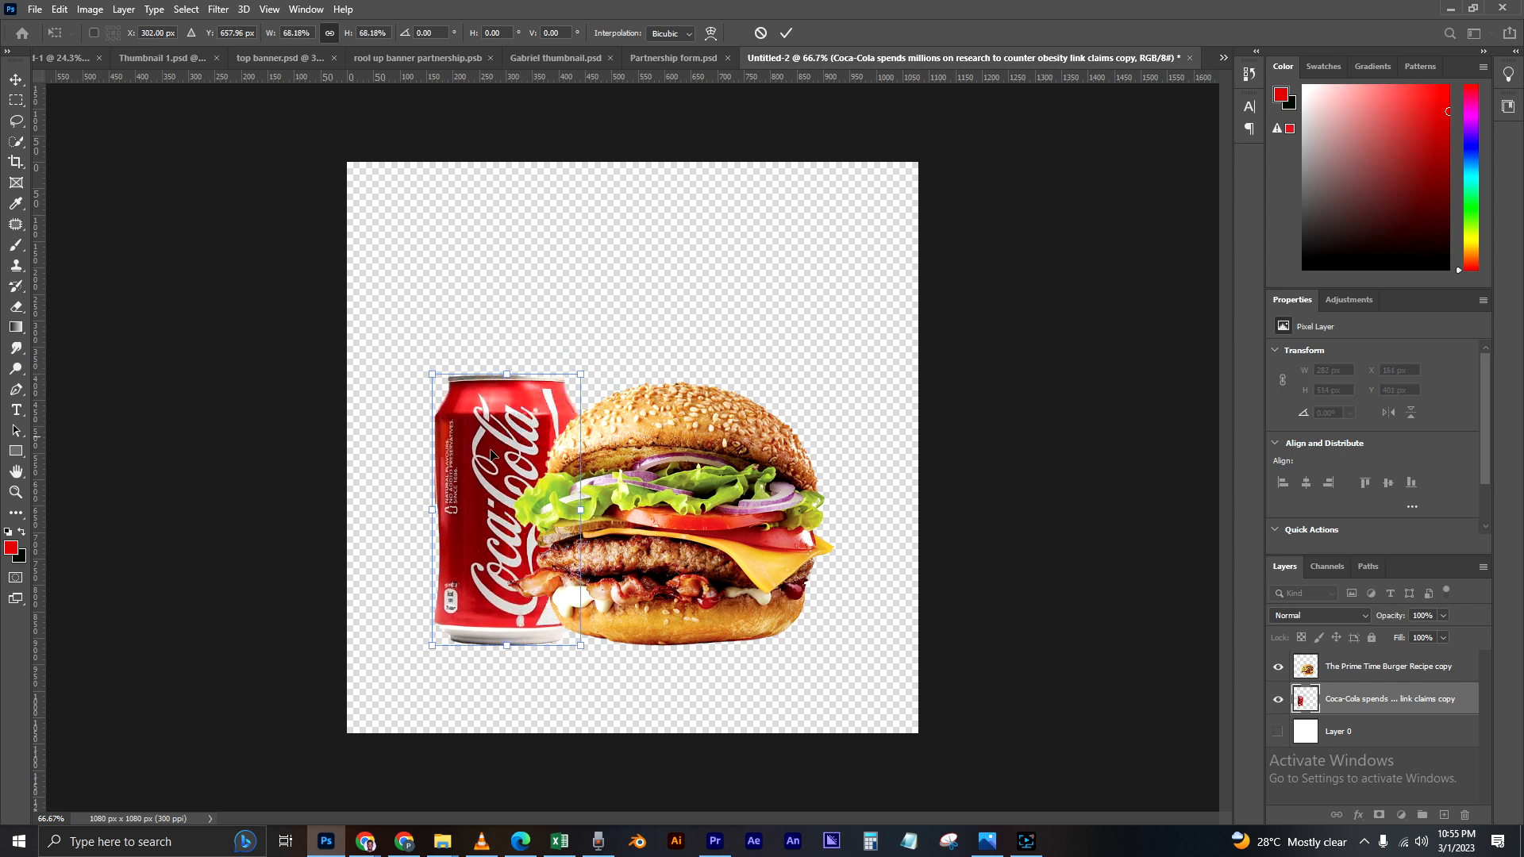
pyautogui.moveTo(521, 512); pyautogui.dragTo(518, 502)
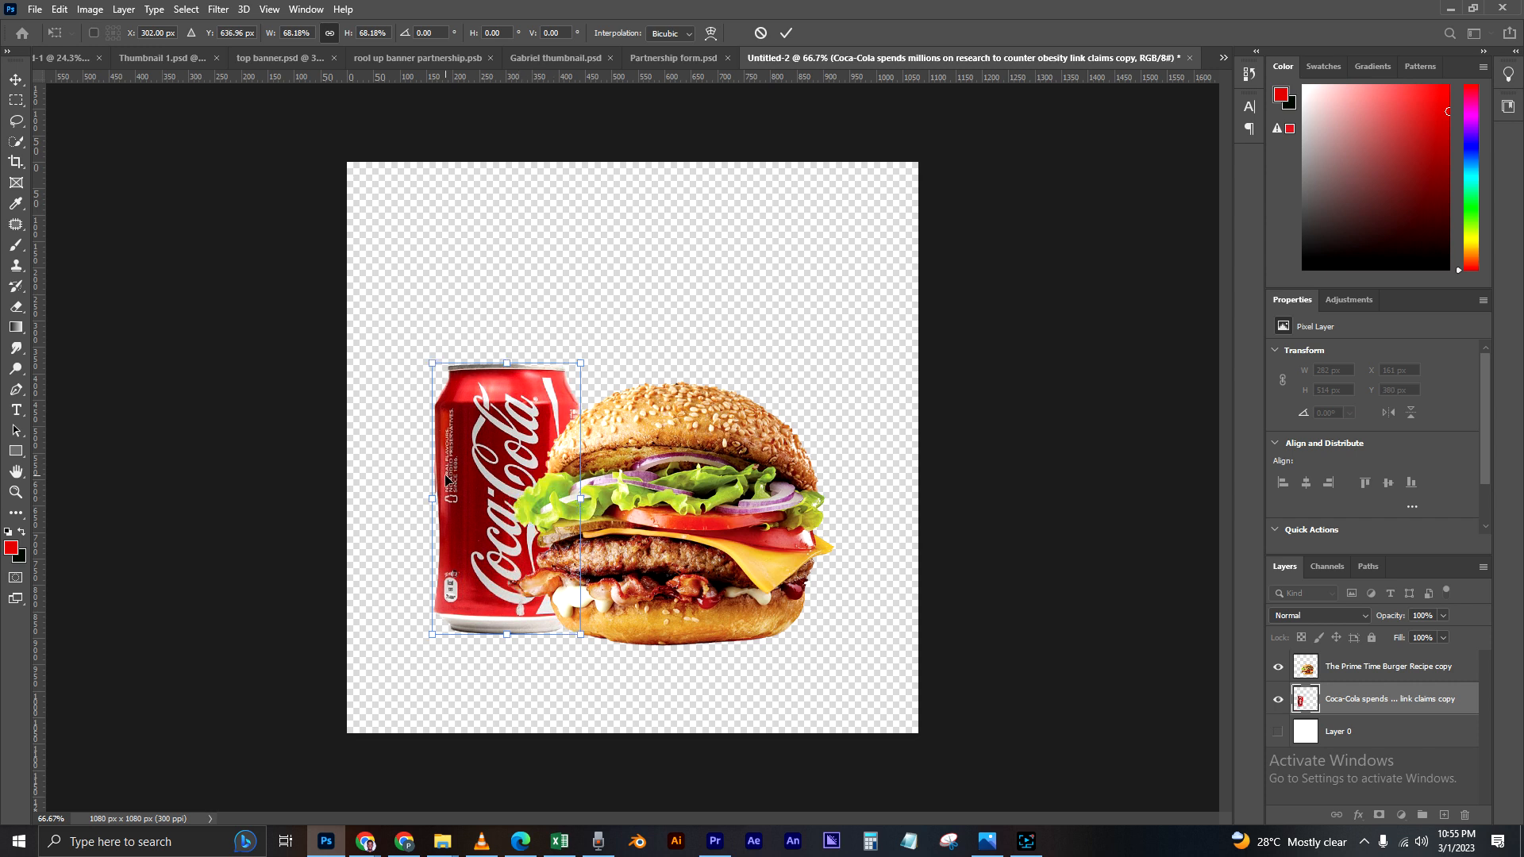
pyautogui.press('Return')
pyautogui.moveTo(674, 433)
pyautogui.mouseDown()
pyautogui.moveTo(665, 421)
pyautogui.moveTo(693, 425)
pyautogui.mouseUp()
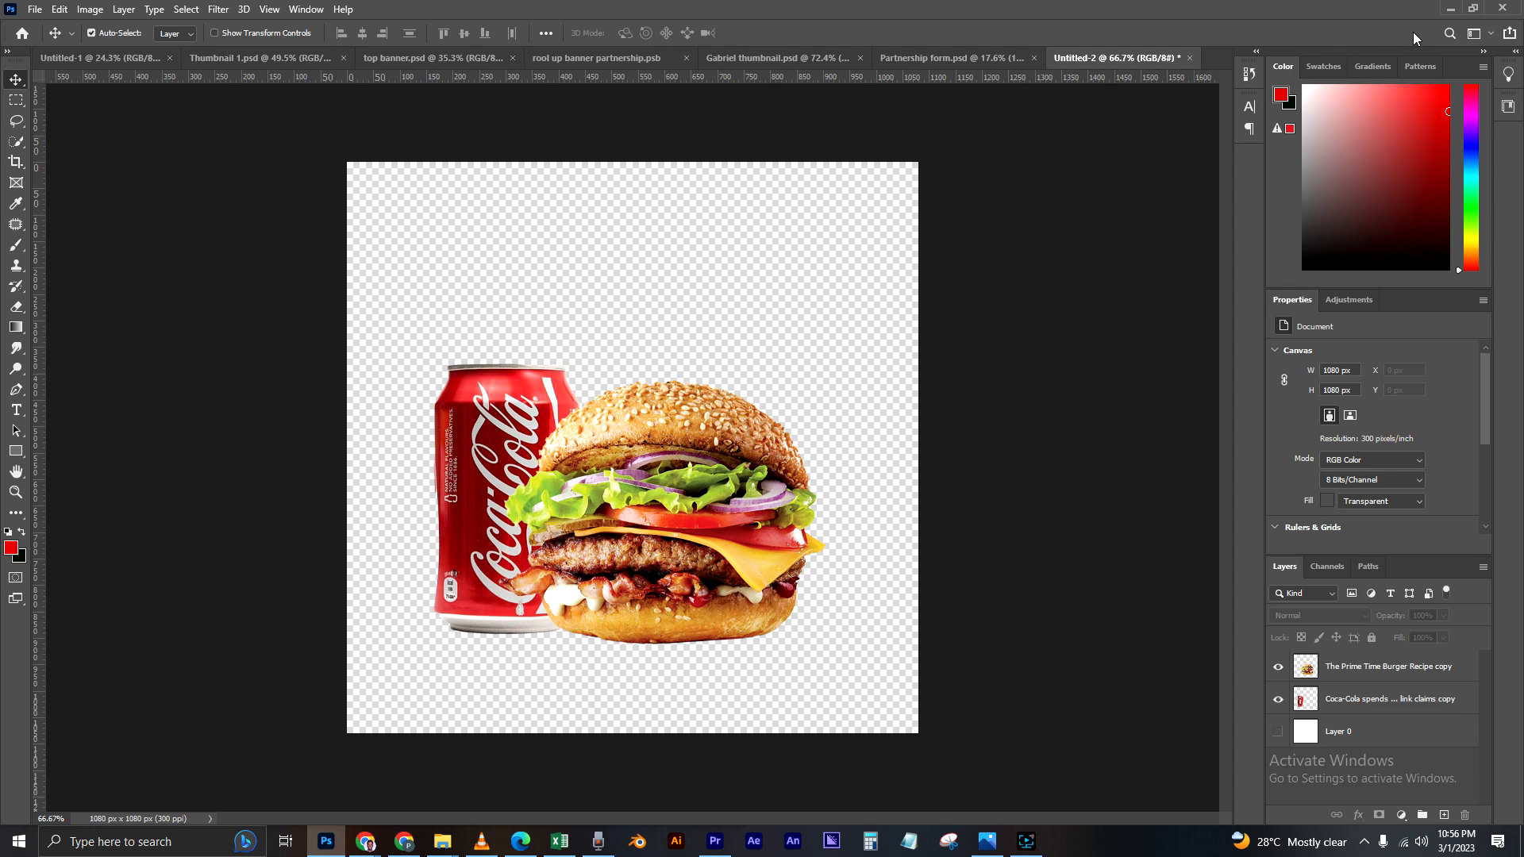
# Step: Place the Love emoji 3d render image from the Burger material folder into the Untitled-2 document
pyautogui.click(1450, 8)
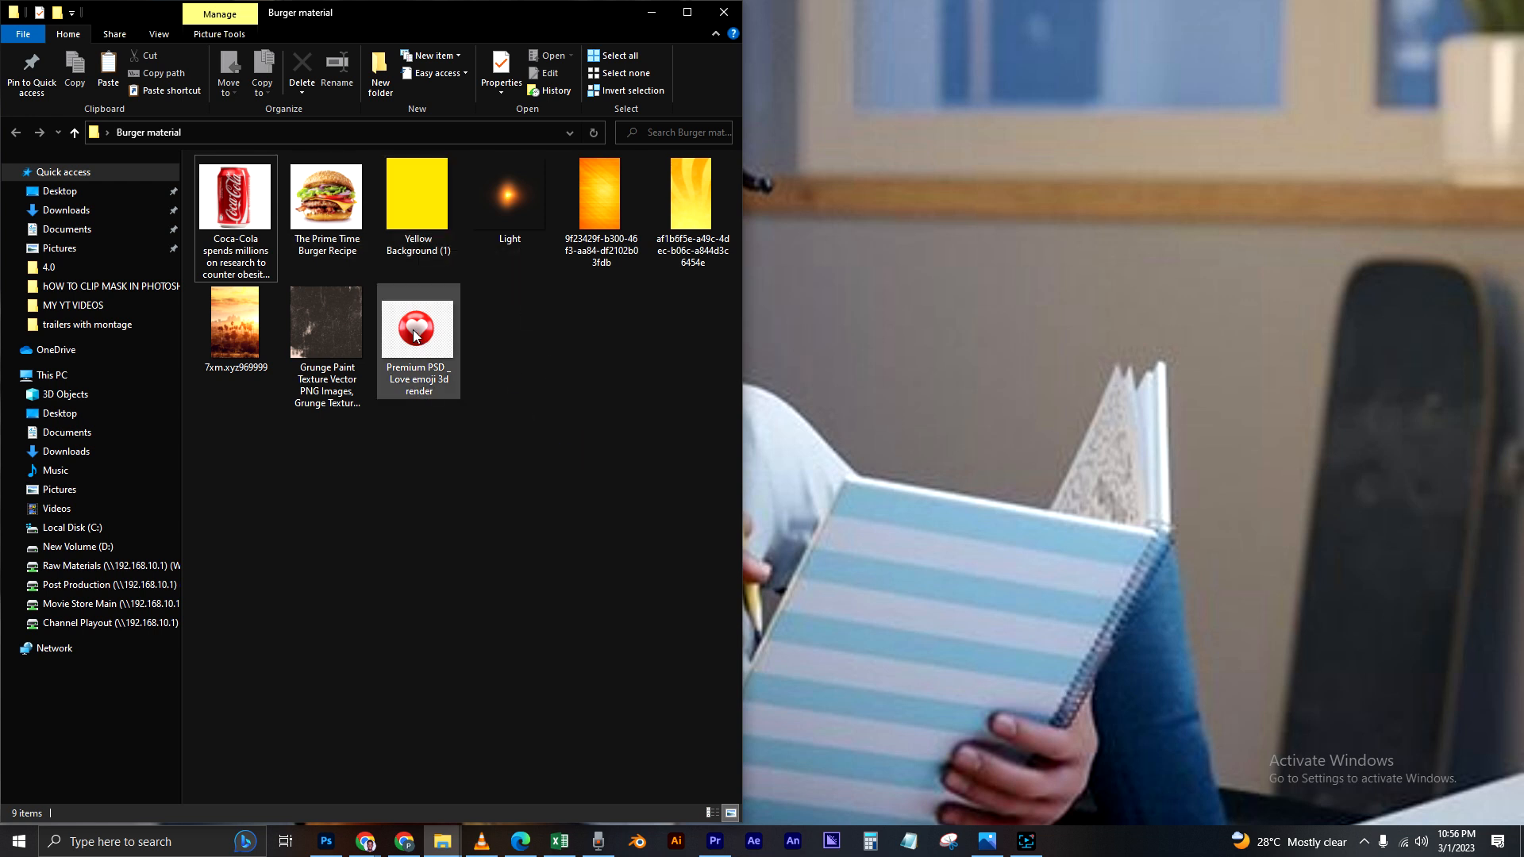
pyautogui.moveTo(425, 337); pyautogui.dragTo(653, 408)
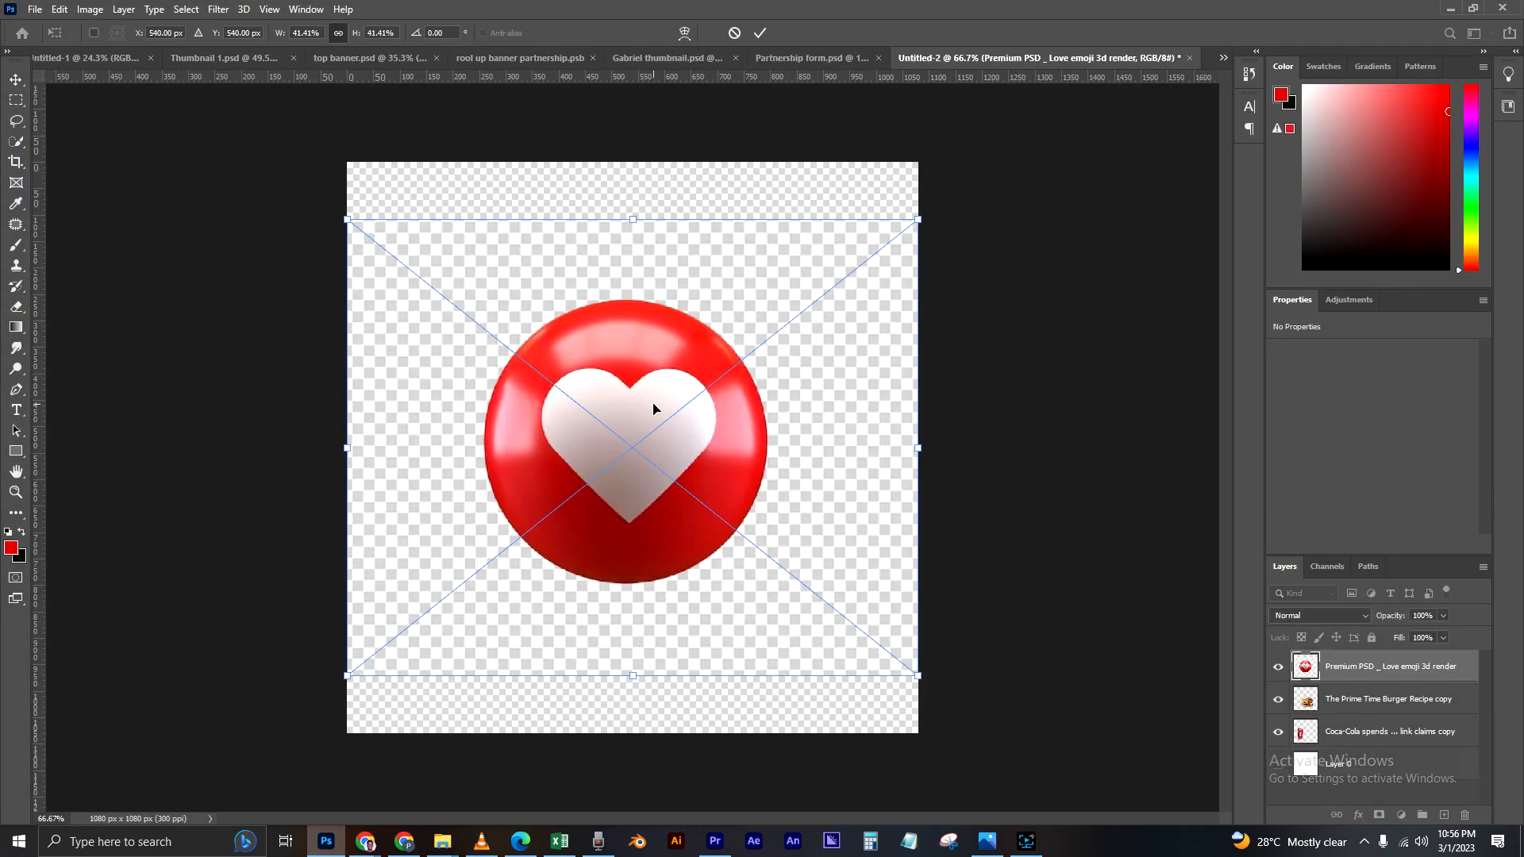
pyautogui.press('Return')
# Step: Cut the heart emoji out of its background with Select Subject and Select and Mask, outputting to a new layer
pyautogui.press('w')
pyautogui.click(455, 33)
pyautogui.click(524, 34)
pyautogui.click(1429, 803)
pyautogui.click(17, 80)
# Step: Scale the heart emoji cutout to about 171 px wide and position it above the burger's right side, at about X 822 px, Y 182 px
pyautogui.hotkey('ctrl', 't')
pyautogui.moveTo(768, 299); pyautogui.dragTo(660, 392)
pyautogui.moveTo(583, 484); pyautogui.dragTo(744, 305)
pyautogui.moveTo(637, 397); pyautogui.dragTo(720, 314)
pyautogui.moveTo(784, 270); pyautogui.dragTo(805, 305)
pyautogui.press('Return')
pyautogui.moveTo(523, 604); pyautogui.dragTo(524, 596)
pyautogui.moveTo(795, 305)
pyautogui.mouseDown()
pyautogui.moveTo(880, 318)
pyautogui.moveTo(807, 284)
pyautogui.mouseUp()
pyautogui.hotkey('ctrl', 't')
pyautogui.moveTo(854, 328); pyautogui.dragTo(845, 319)
pyautogui.press('Return')
pyautogui.moveTo(812, 289); pyautogui.dragTo(846, 318)
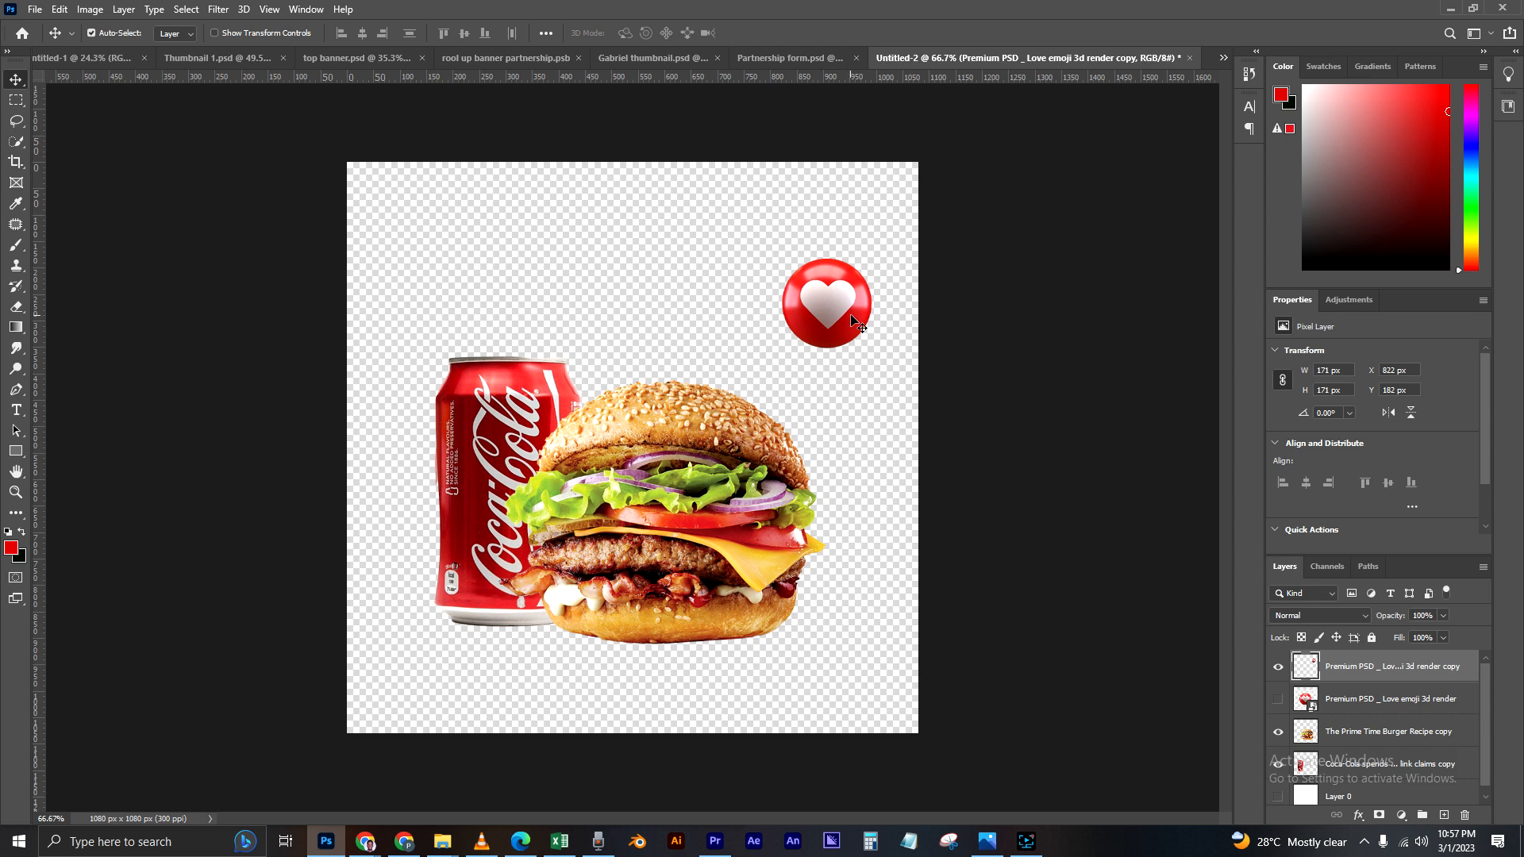
pyautogui.click(969, 369)
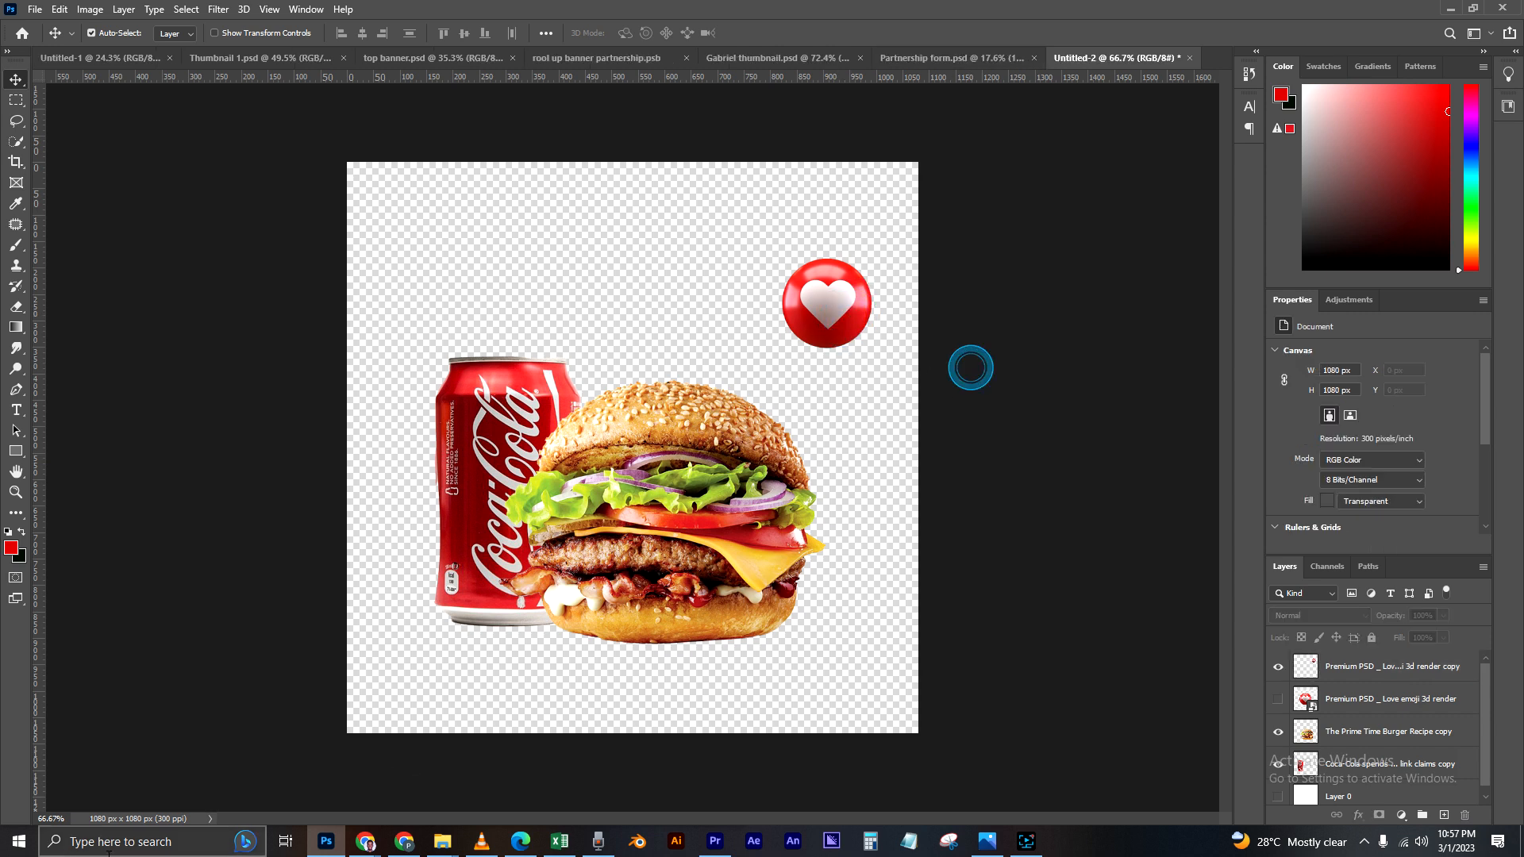
# Step: Place the Yellow Background (1) image from the Burger material folder into the Untitled-2 document
pyautogui.click(1448, 10)
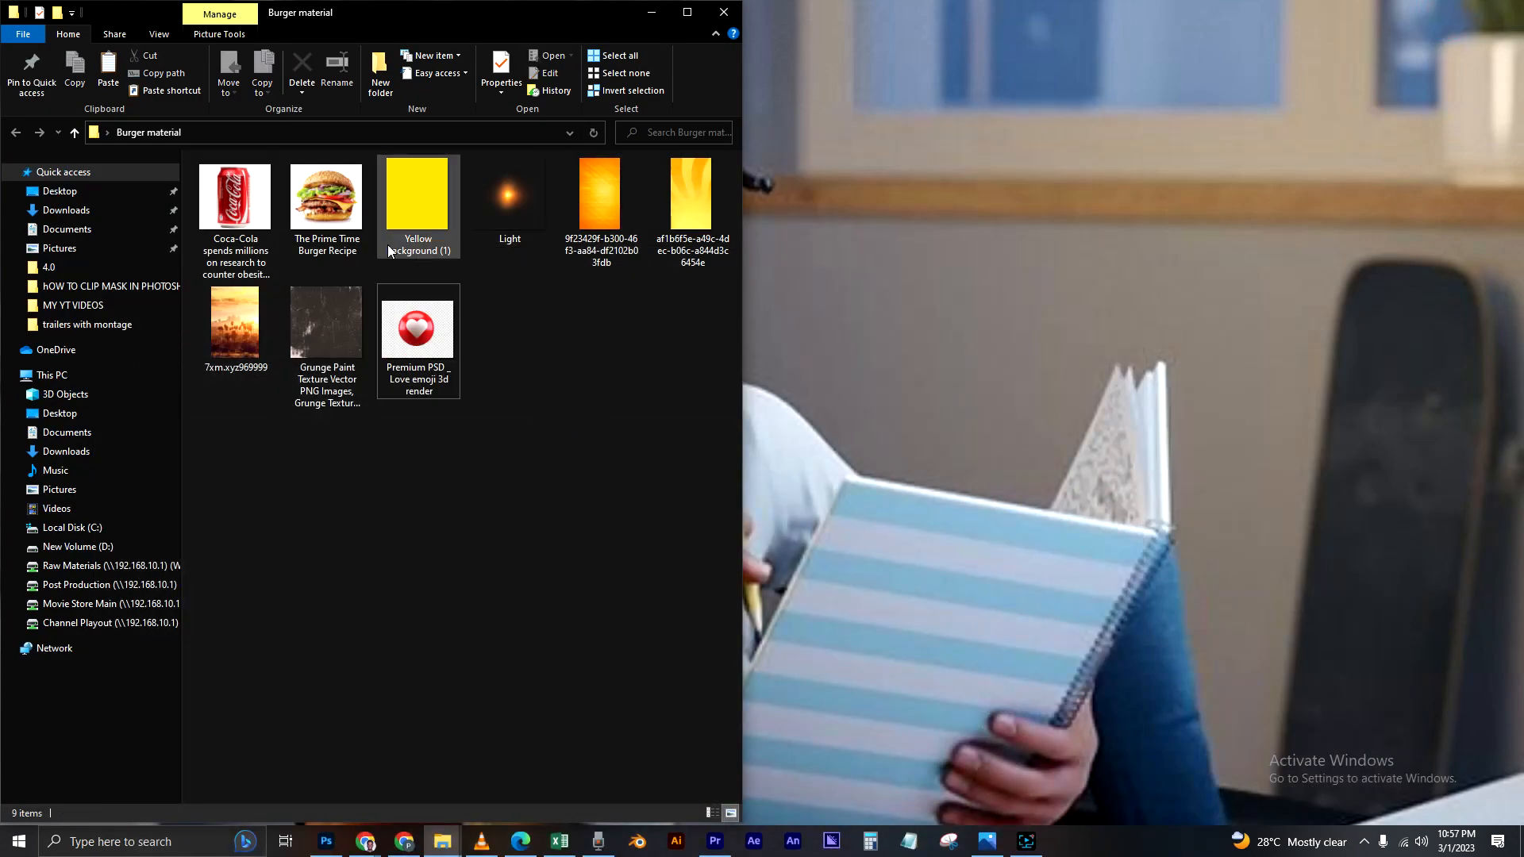
pyautogui.click(419, 209)
pyautogui.moveTo(423, 207); pyautogui.dragTo(663, 403)
pyautogui.moveTo(618, 408); pyautogui.dragTo(604, 398)
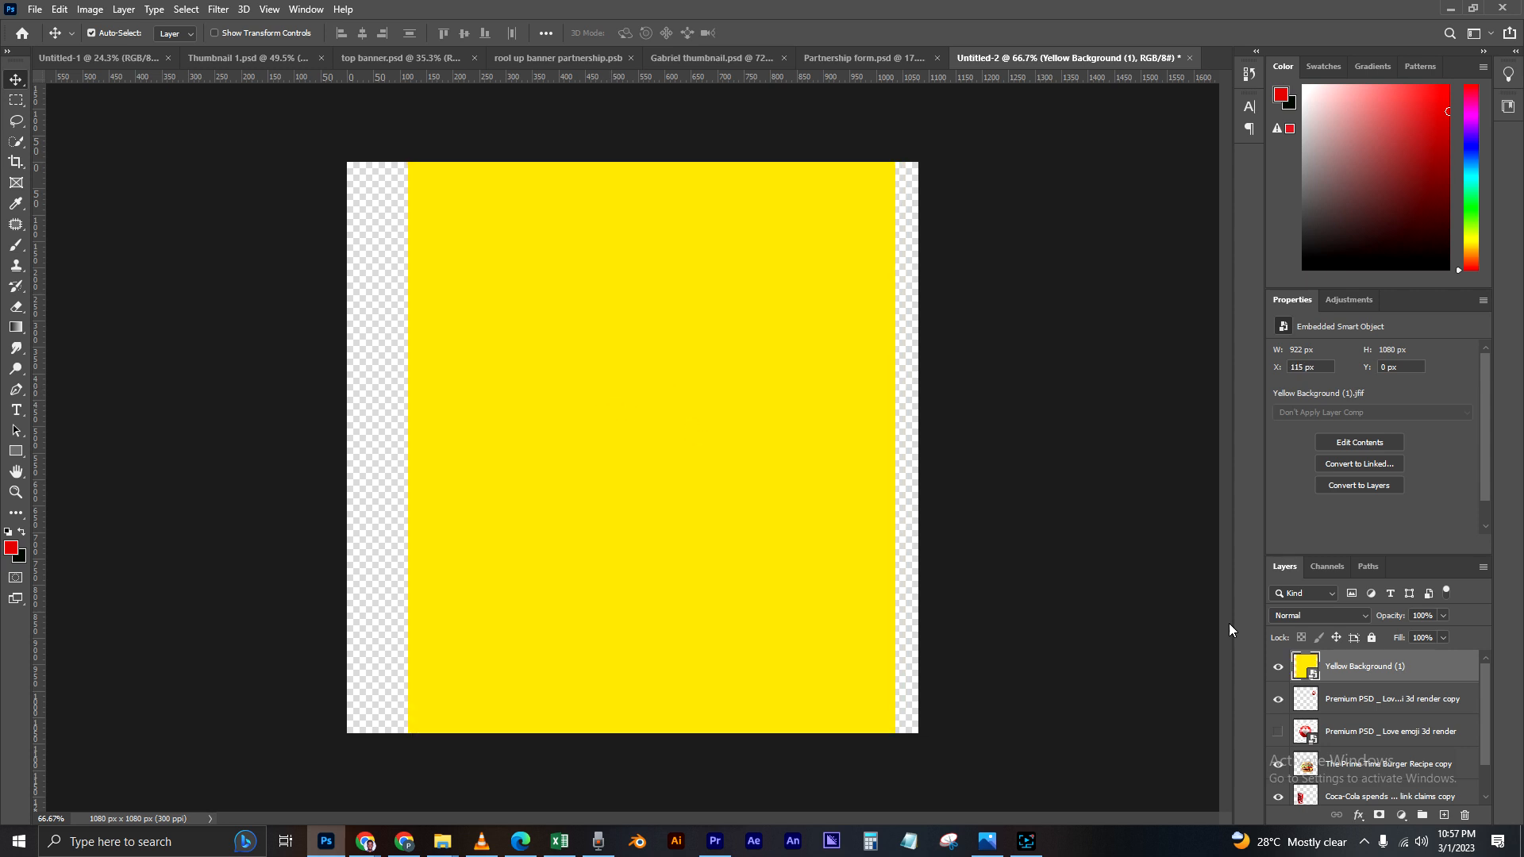
pyautogui.click(664, 603)
# Step: Move the Yellow Background (1) layer beneath the Coca-Cola can layer and delete the hidden white Layer 0
pyautogui.moveTo(1421, 665); pyautogui.dragTo(1348, 762)
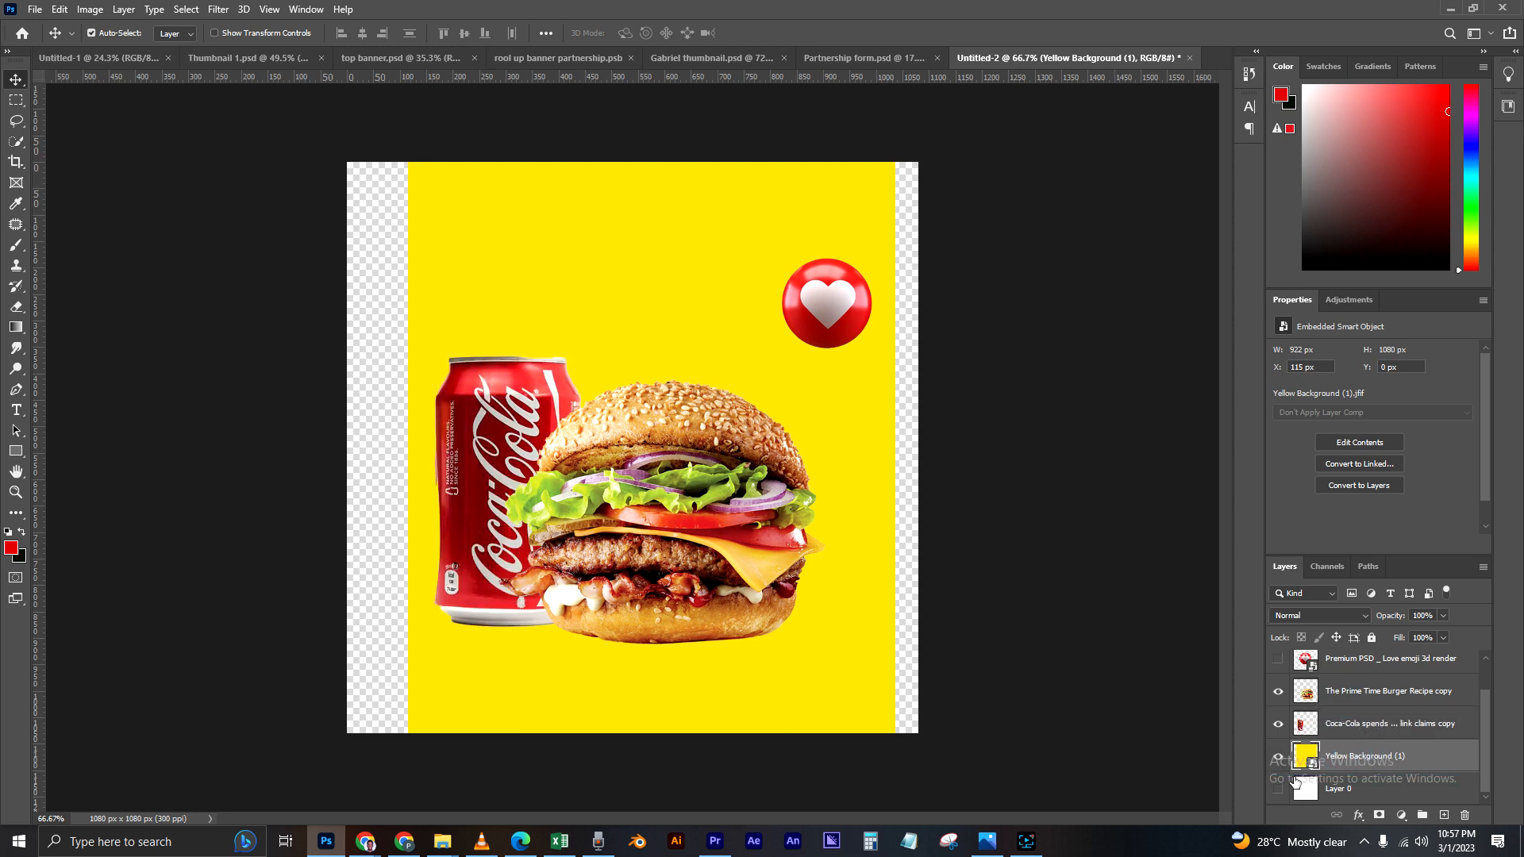
pyautogui.click(1339, 790)
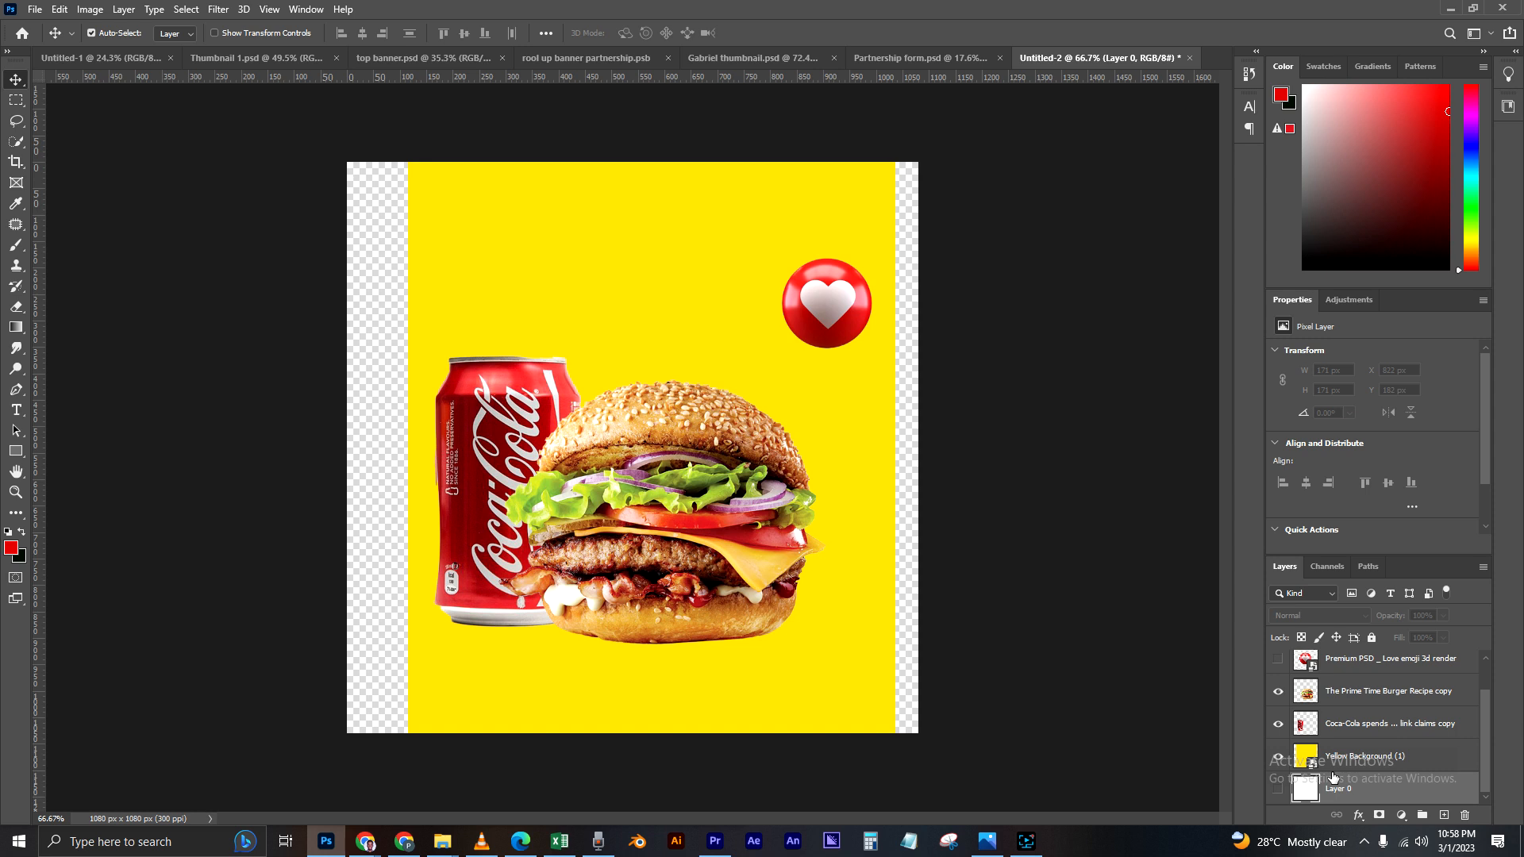
pyautogui.press('Delete')
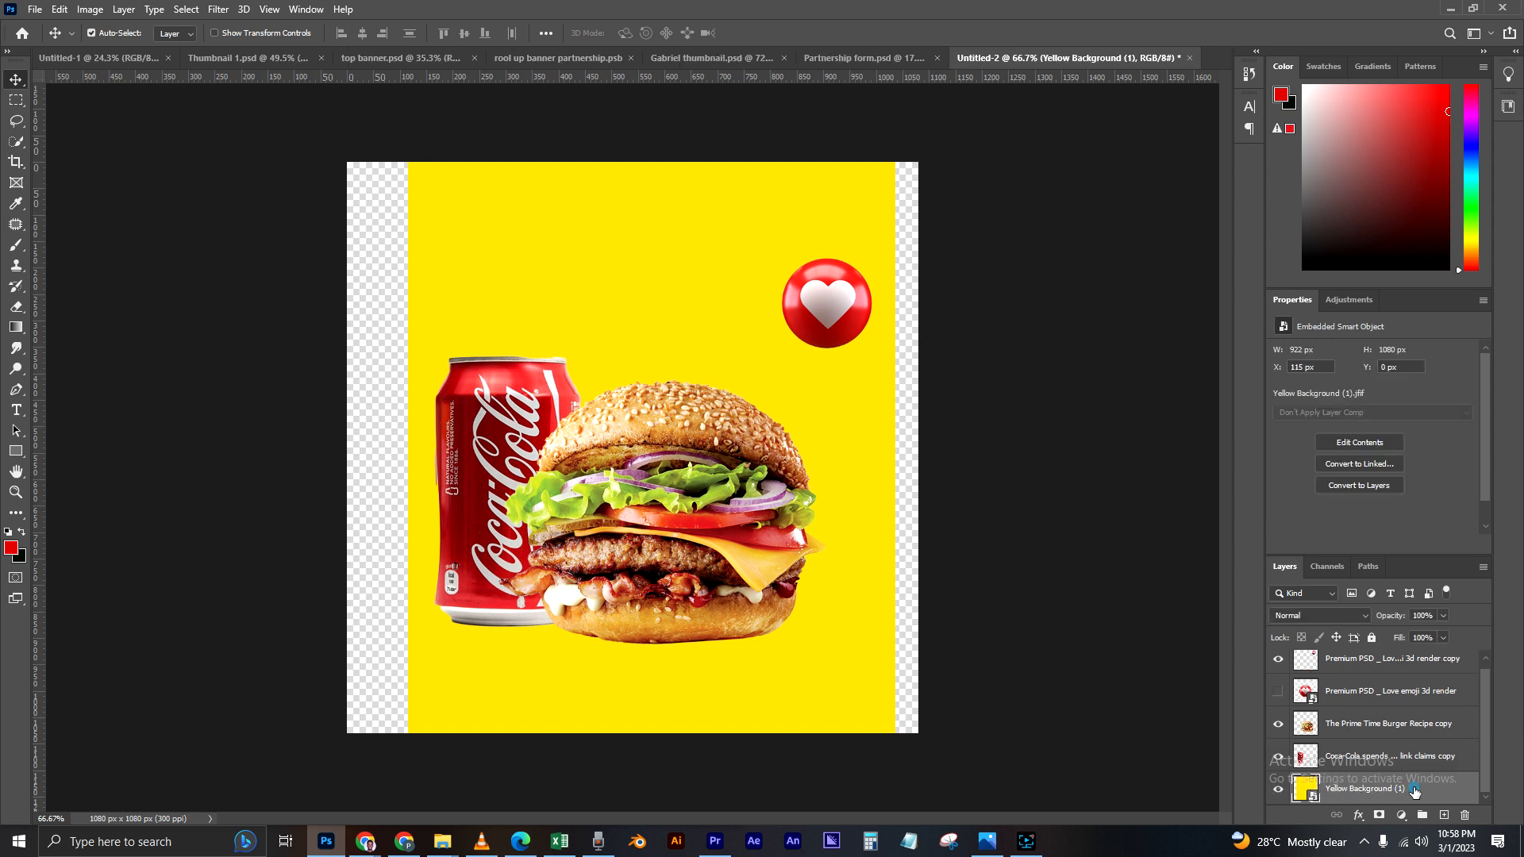
# Step: Enlarge and stretch the yellow background to about 1099 x 1175 px so that it covers the whole canvas
pyautogui.moveTo(851, 210); pyautogui.dragTo(834, 212)
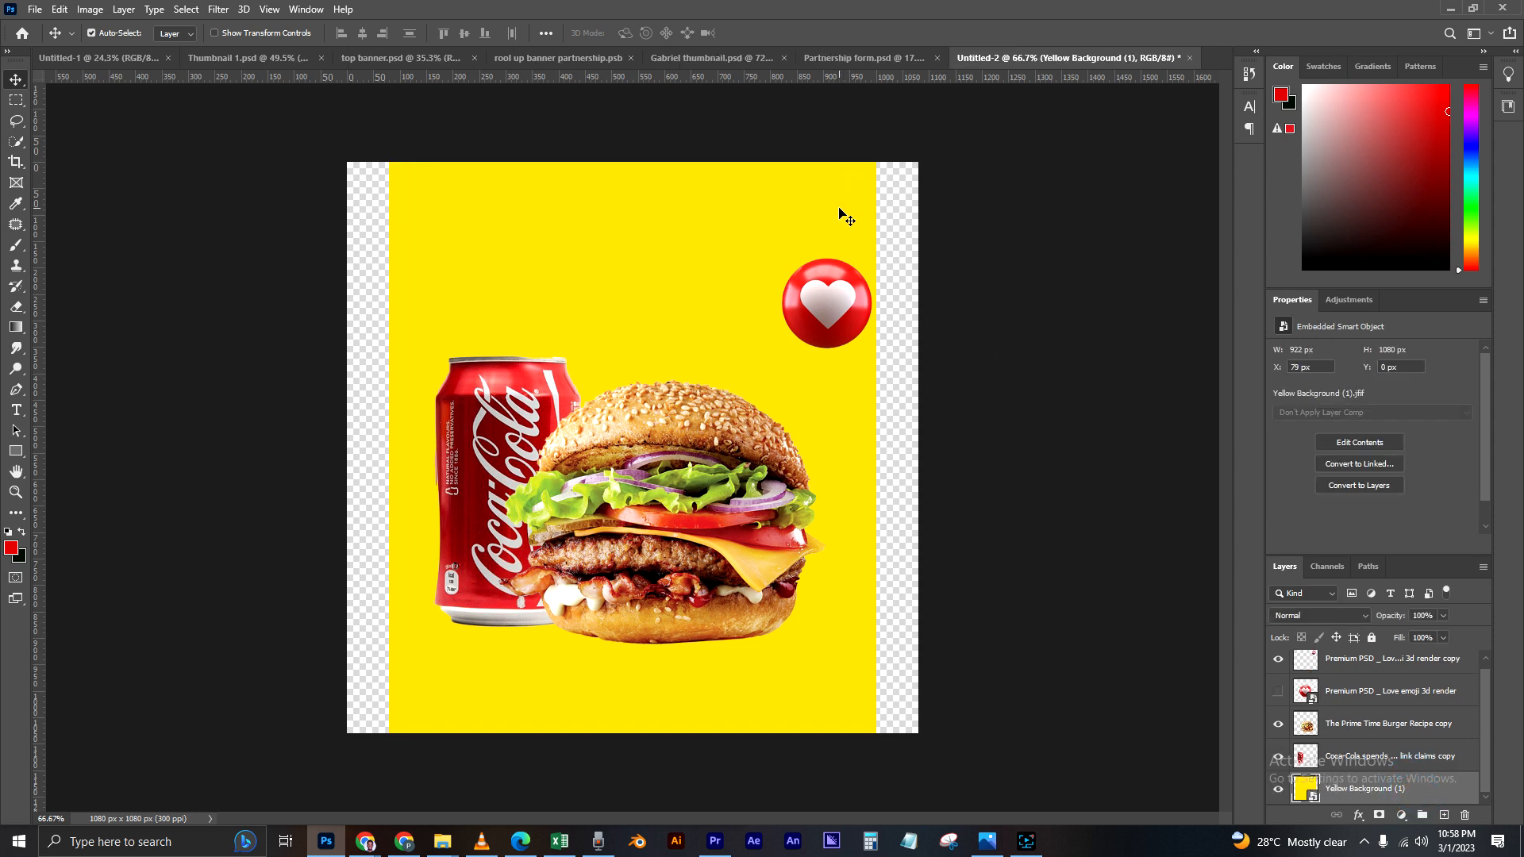
pyautogui.hotkey('ctrl', 't')
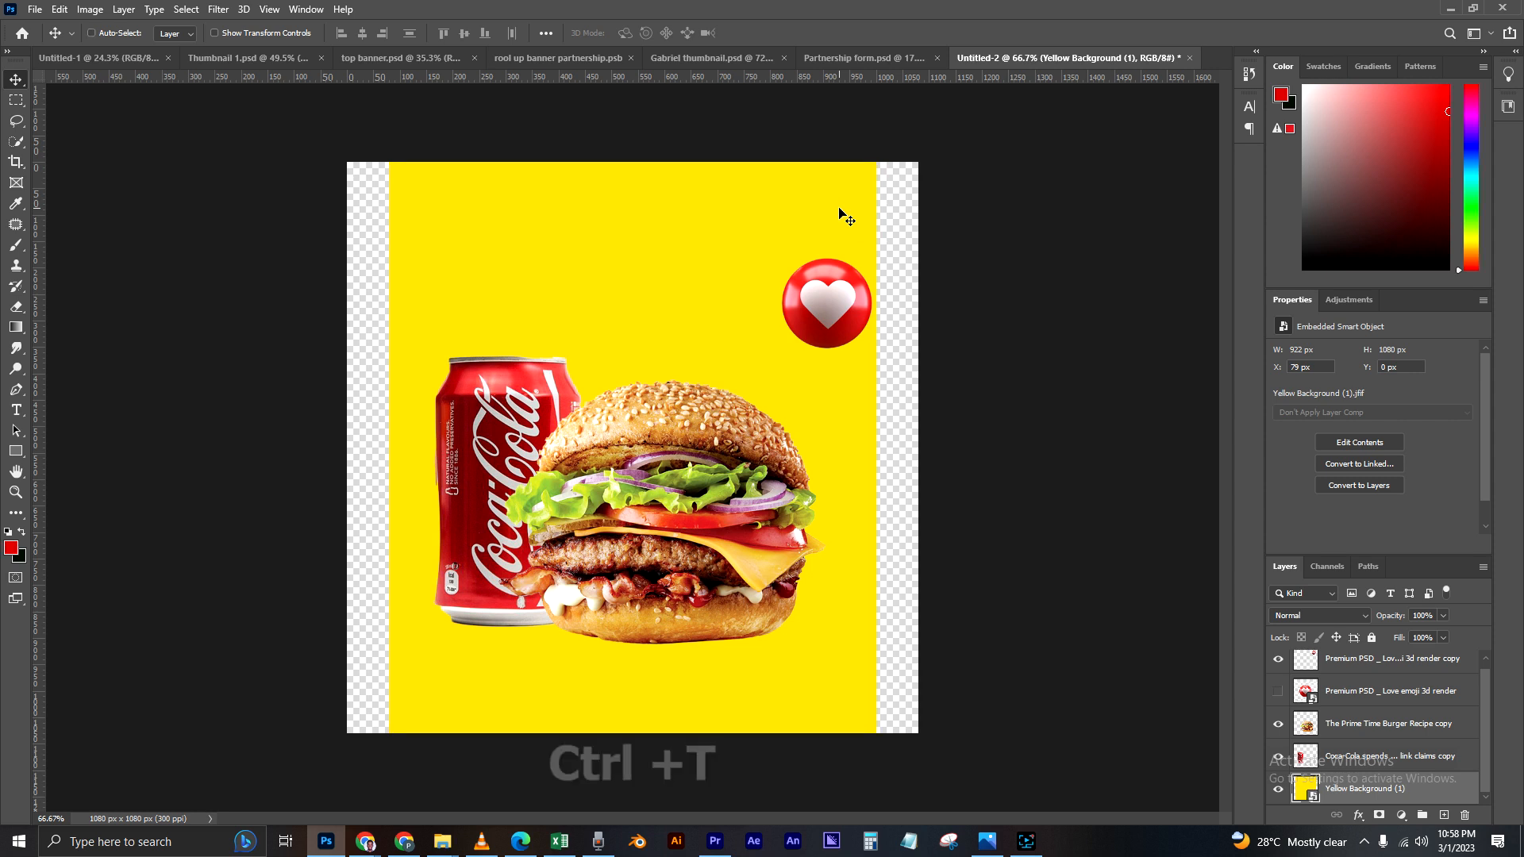
pyautogui.moveTo(384, 165); pyautogui.dragTo(297, 155)
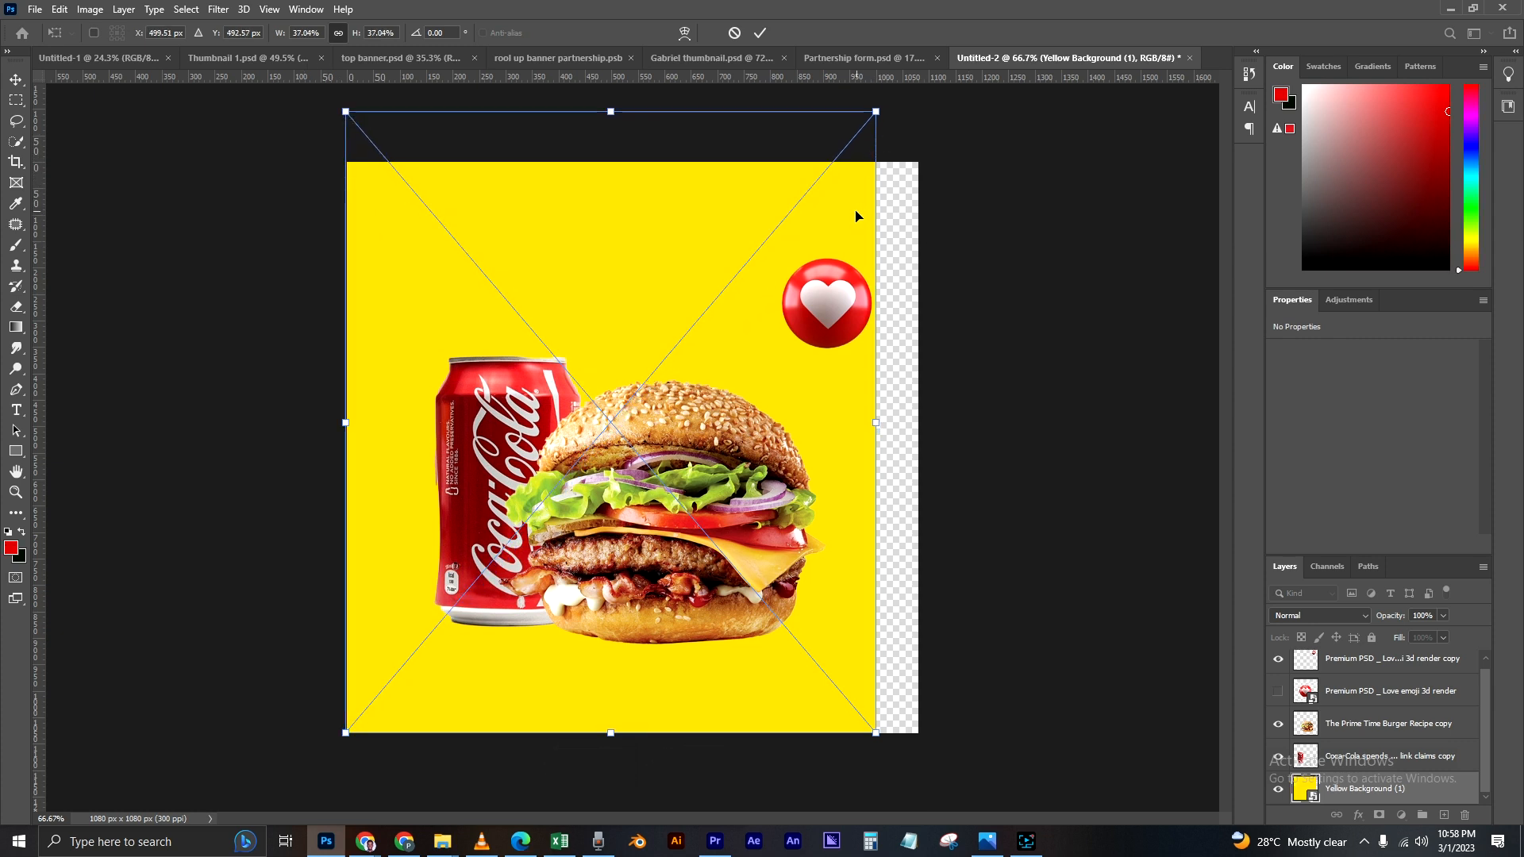
pyautogui.moveTo(850, 213); pyautogui.dragTo(849, 229)
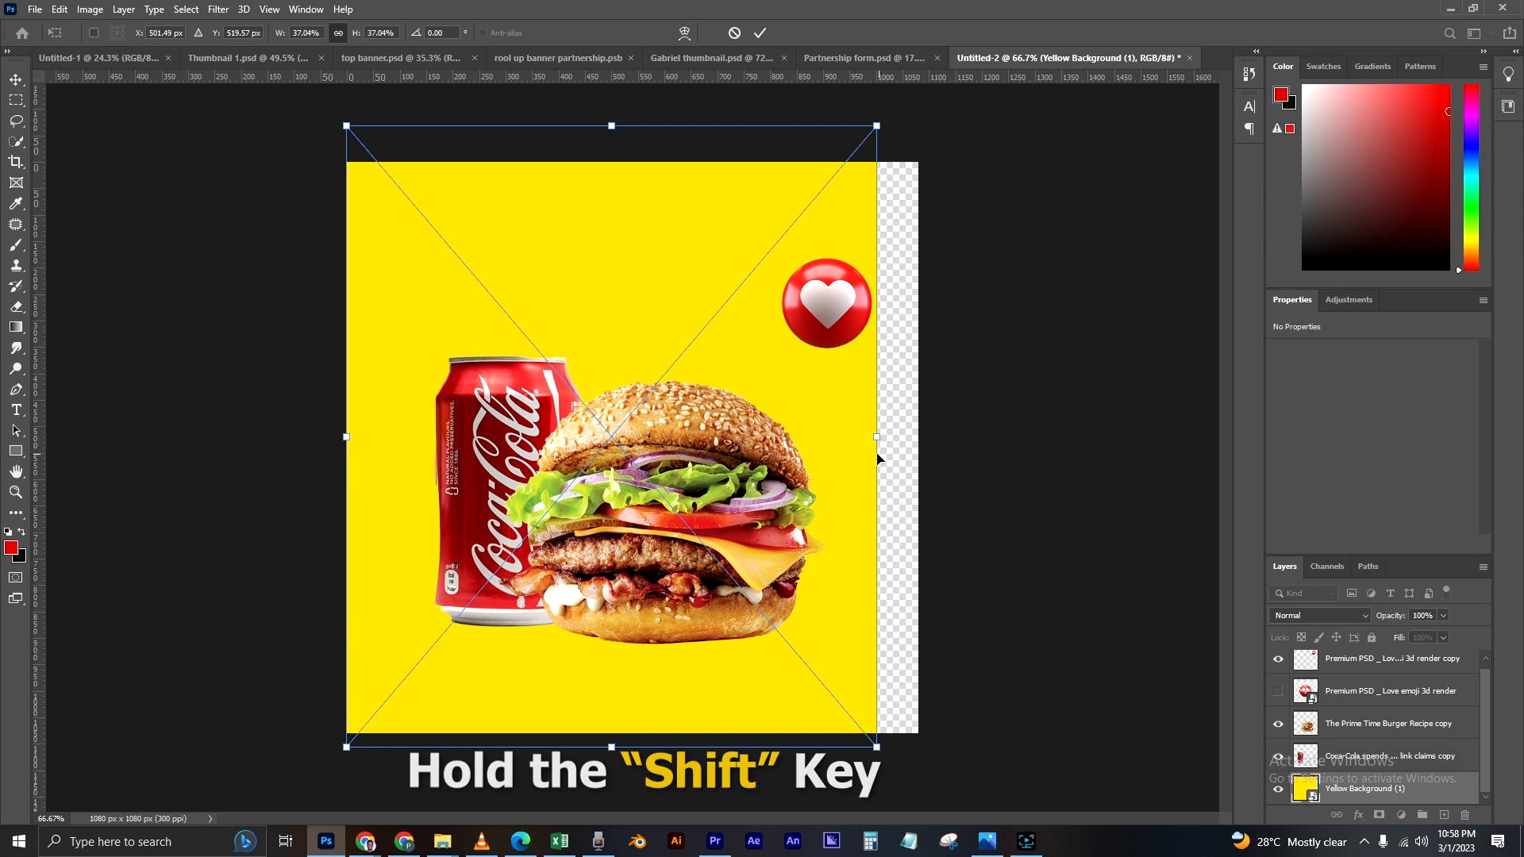
pyautogui.moveTo(876, 437); pyautogui.dragTo(929, 439)
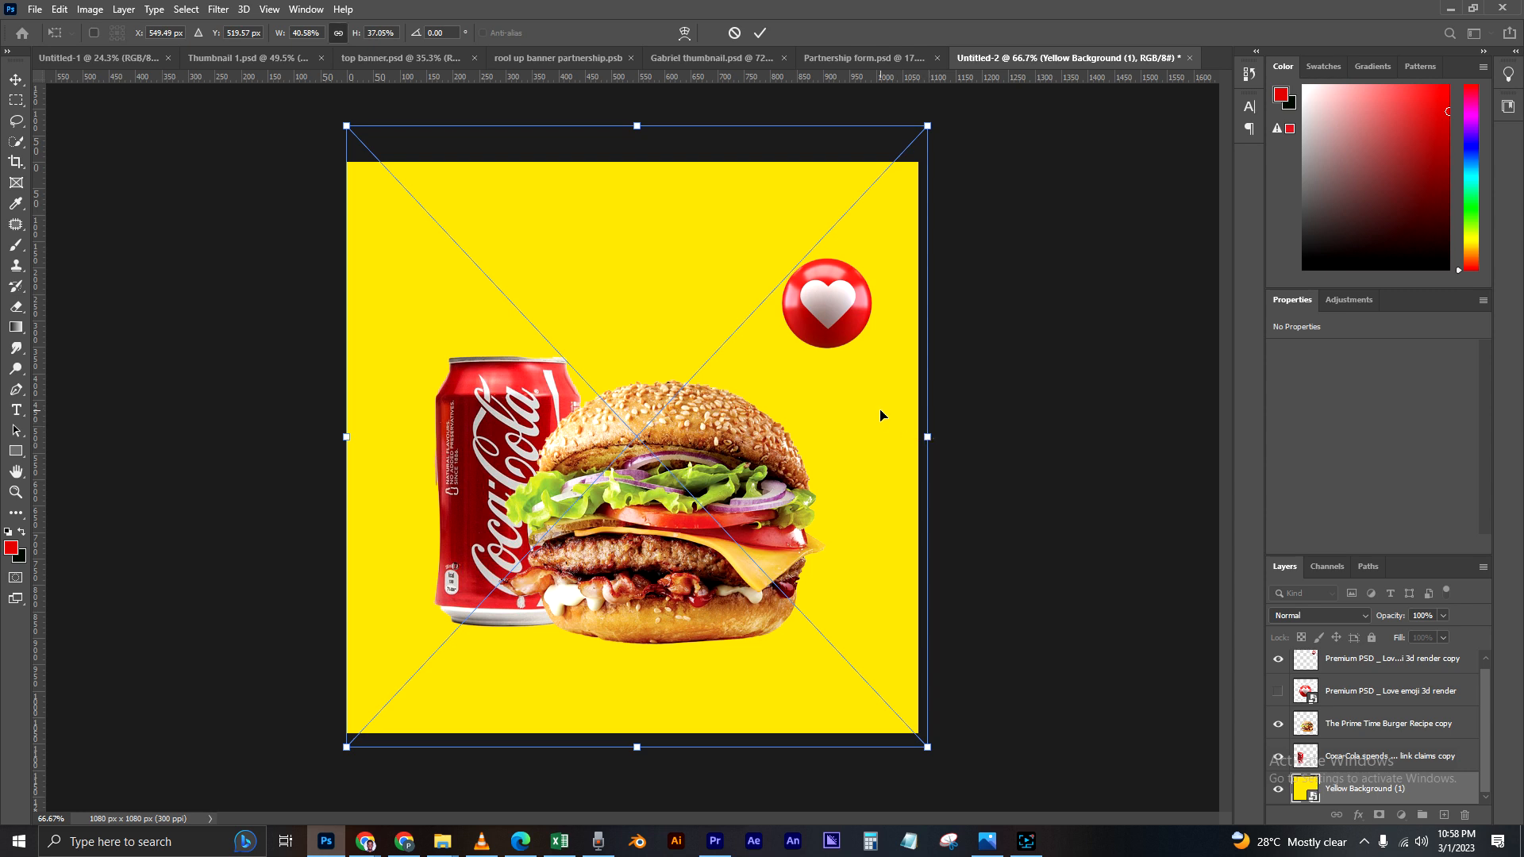
pyautogui.press('Return')
pyautogui.moveTo(644, 213); pyautogui.dragTo(635, 211)
pyautogui.scroll(1, 976, 389)
pyautogui.scroll(-1, 973, 387)
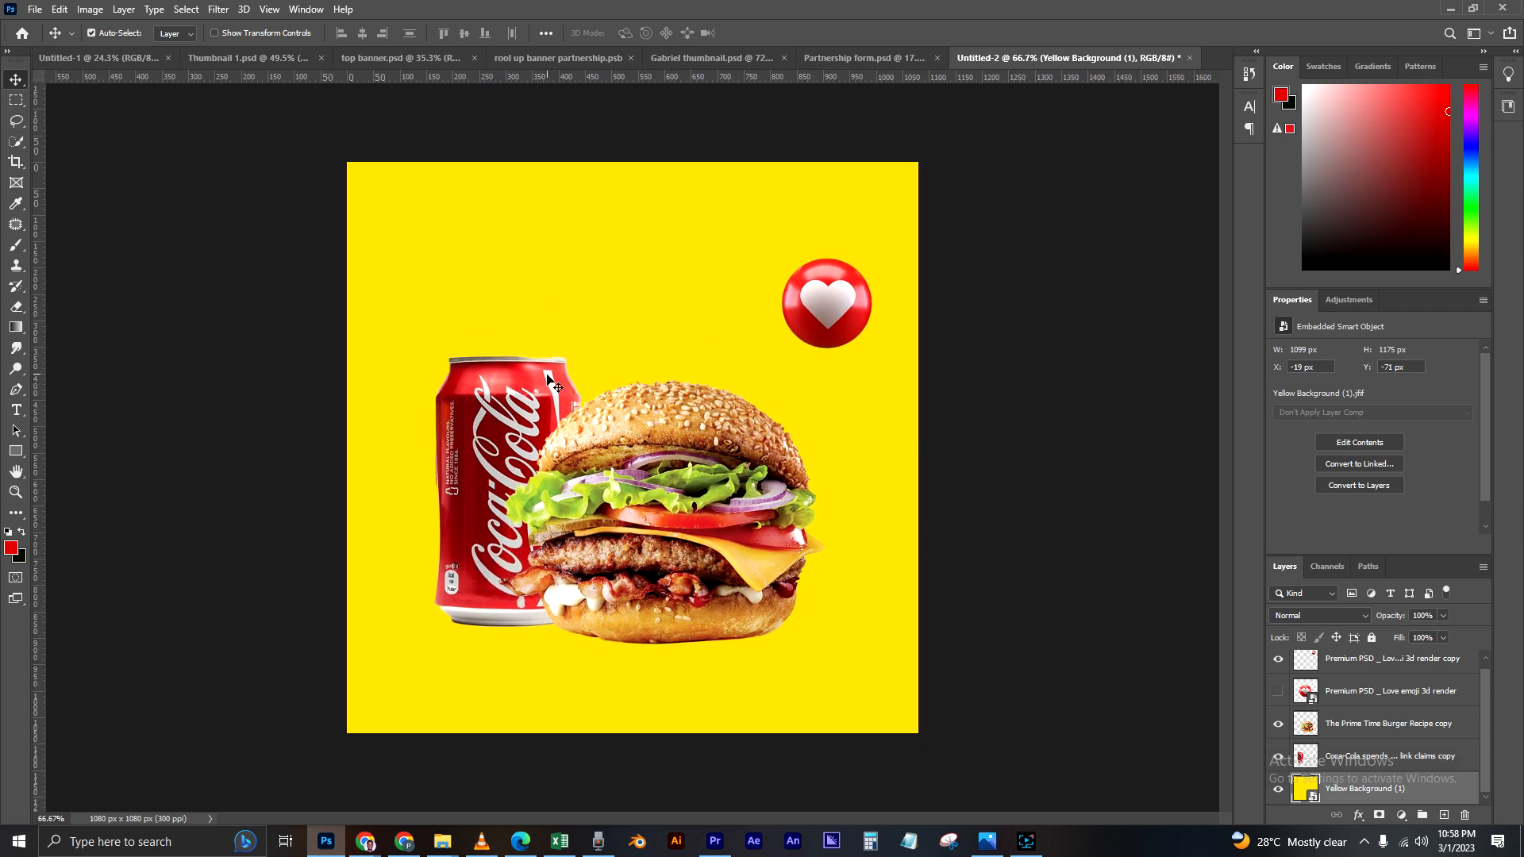
# Step: Nudge the heart emoji to about X 851 px, Y 170 px and the burger to about X 307 px, Y 393 px
pyautogui.click(287, 472)
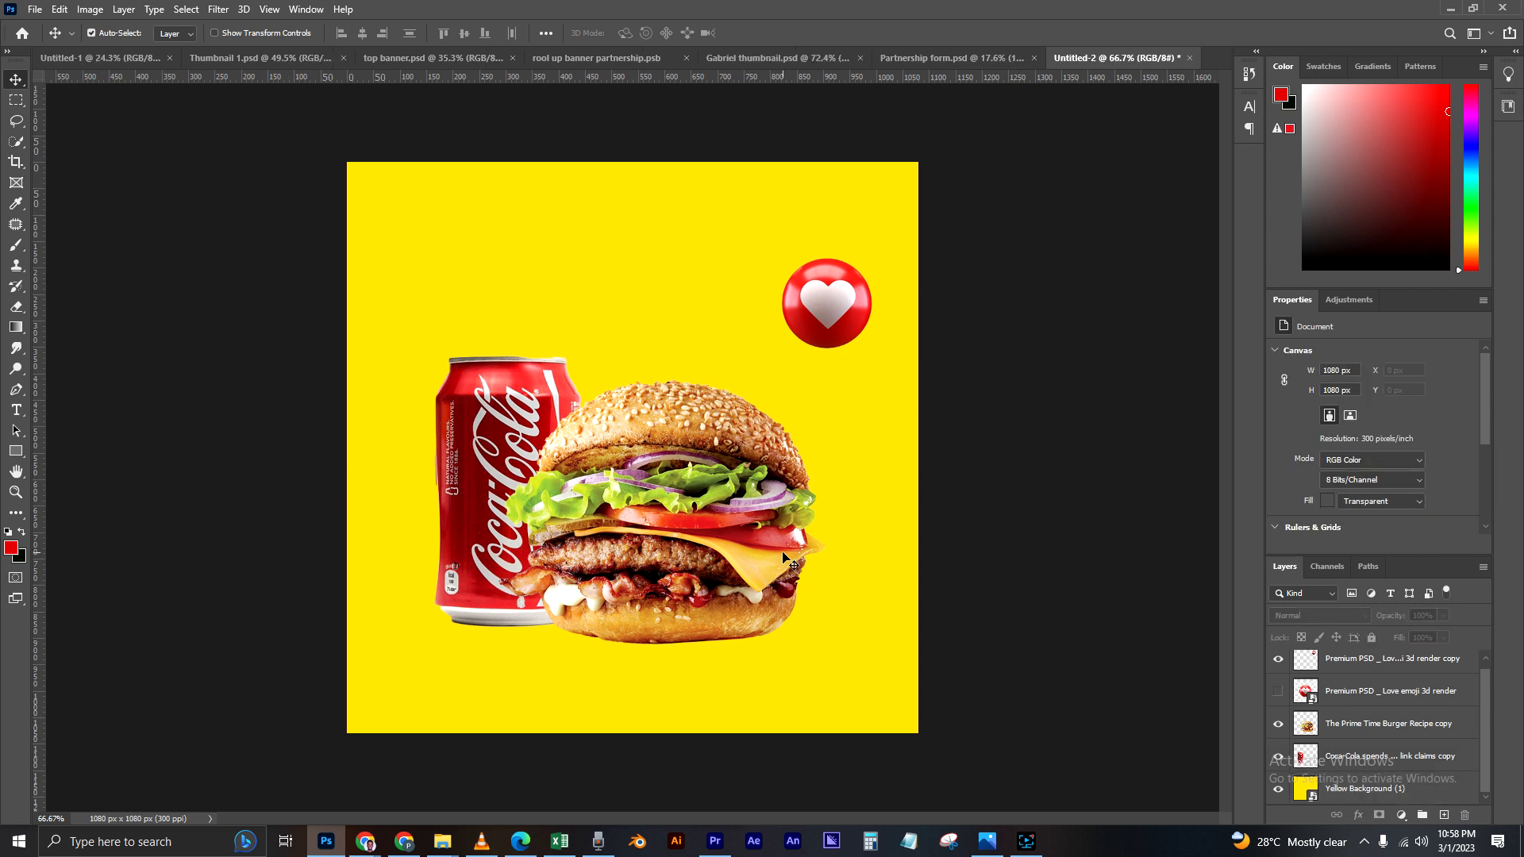
pyautogui.moveTo(813, 320); pyautogui.dragTo(828, 314)
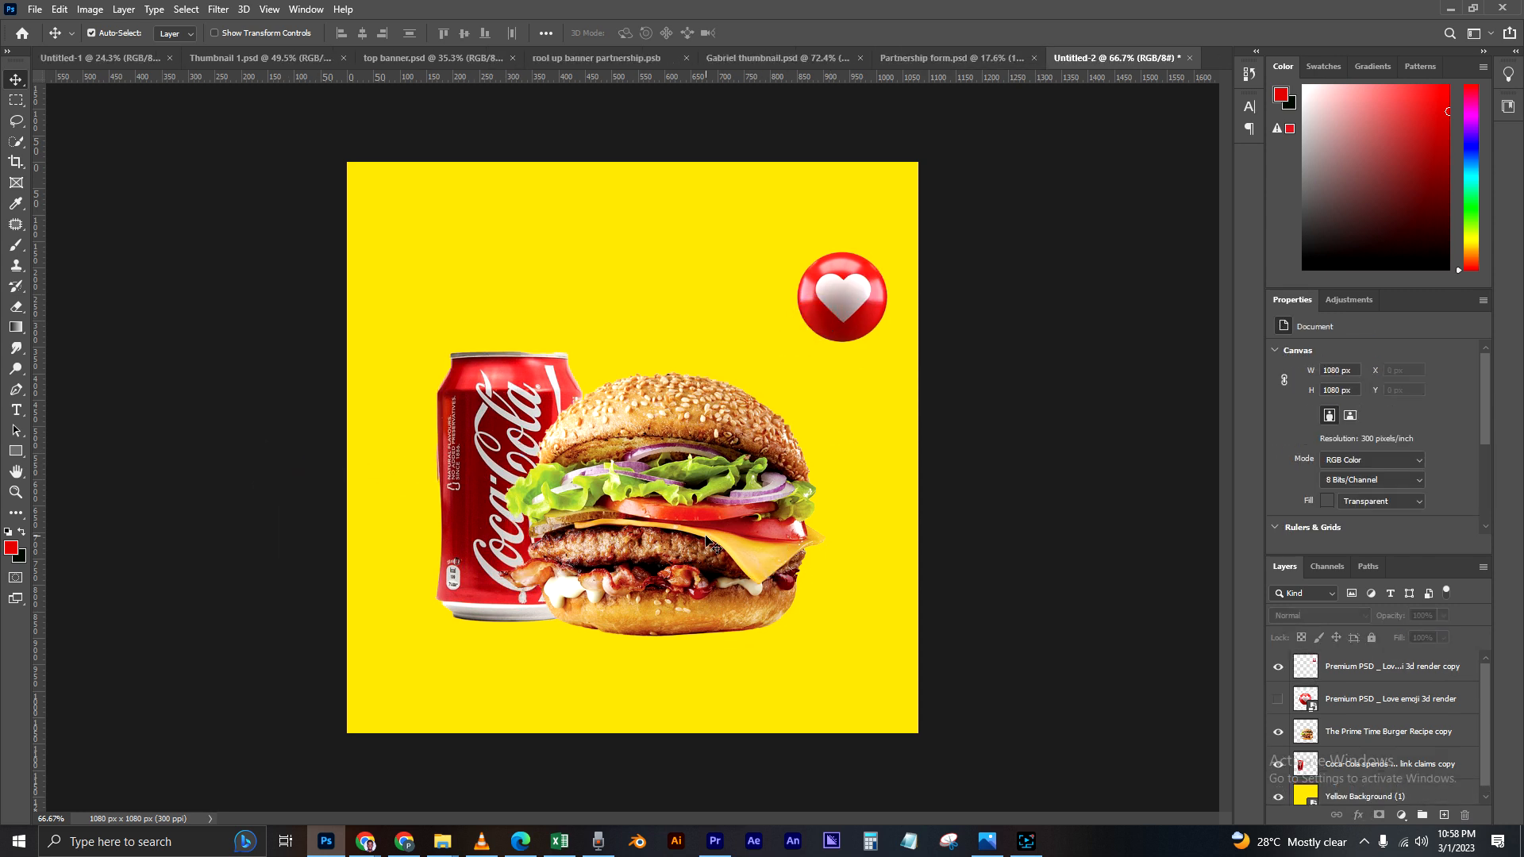
pyautogui.moveTo(708, 543); pyautogui.dragTo(719, 541)
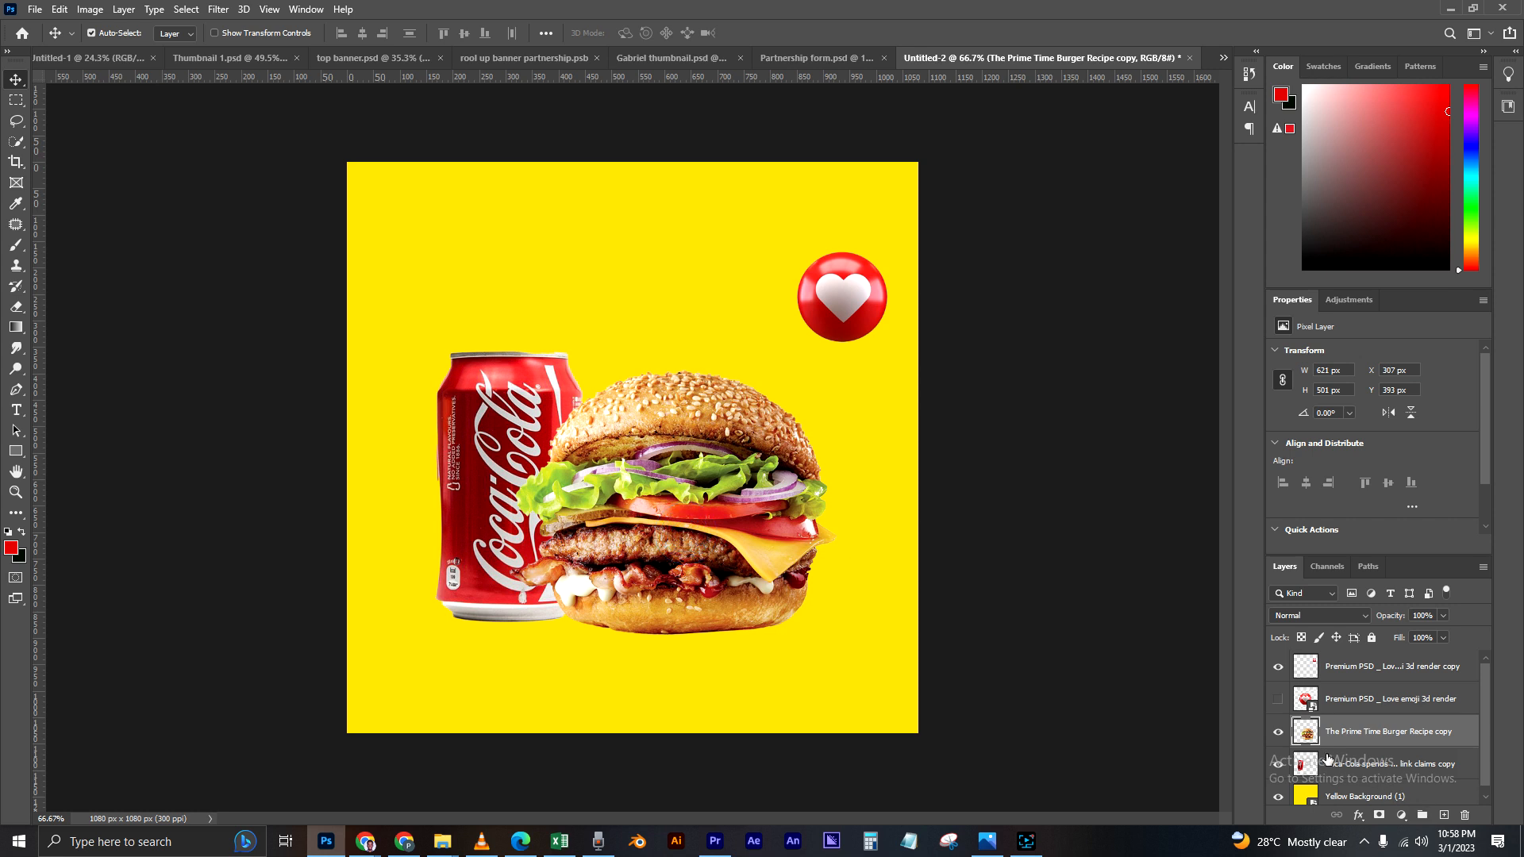
# Step: Hide the burger, Coca-Cola can and heart emoji cutout layers, leaving only the yellow background shown
pyautogui.click(1278, 732)
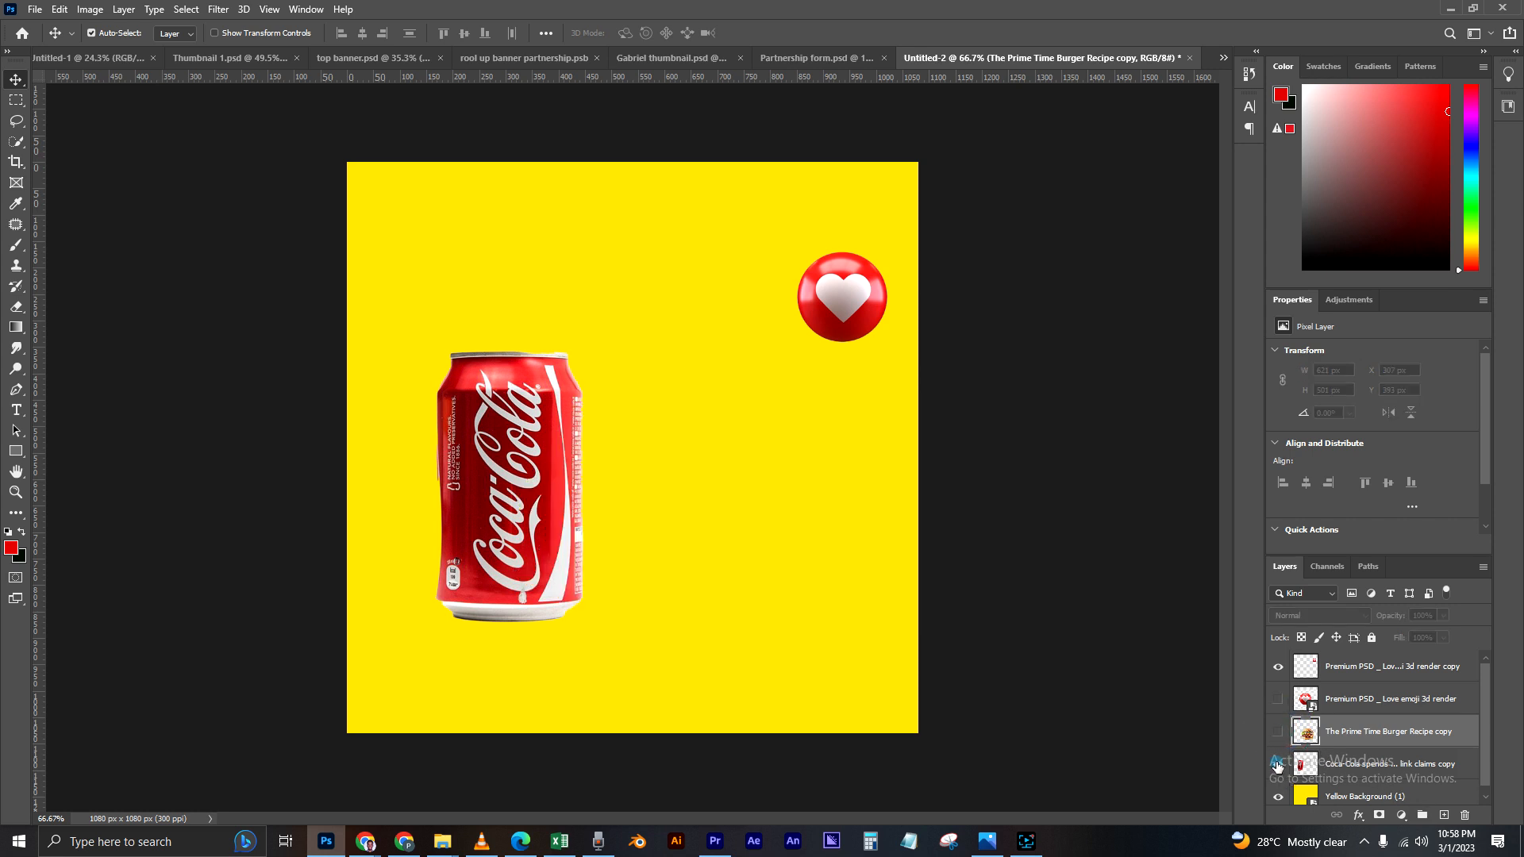
pyautogui.click(1277, 764)
pyautogui.click(838, 295)
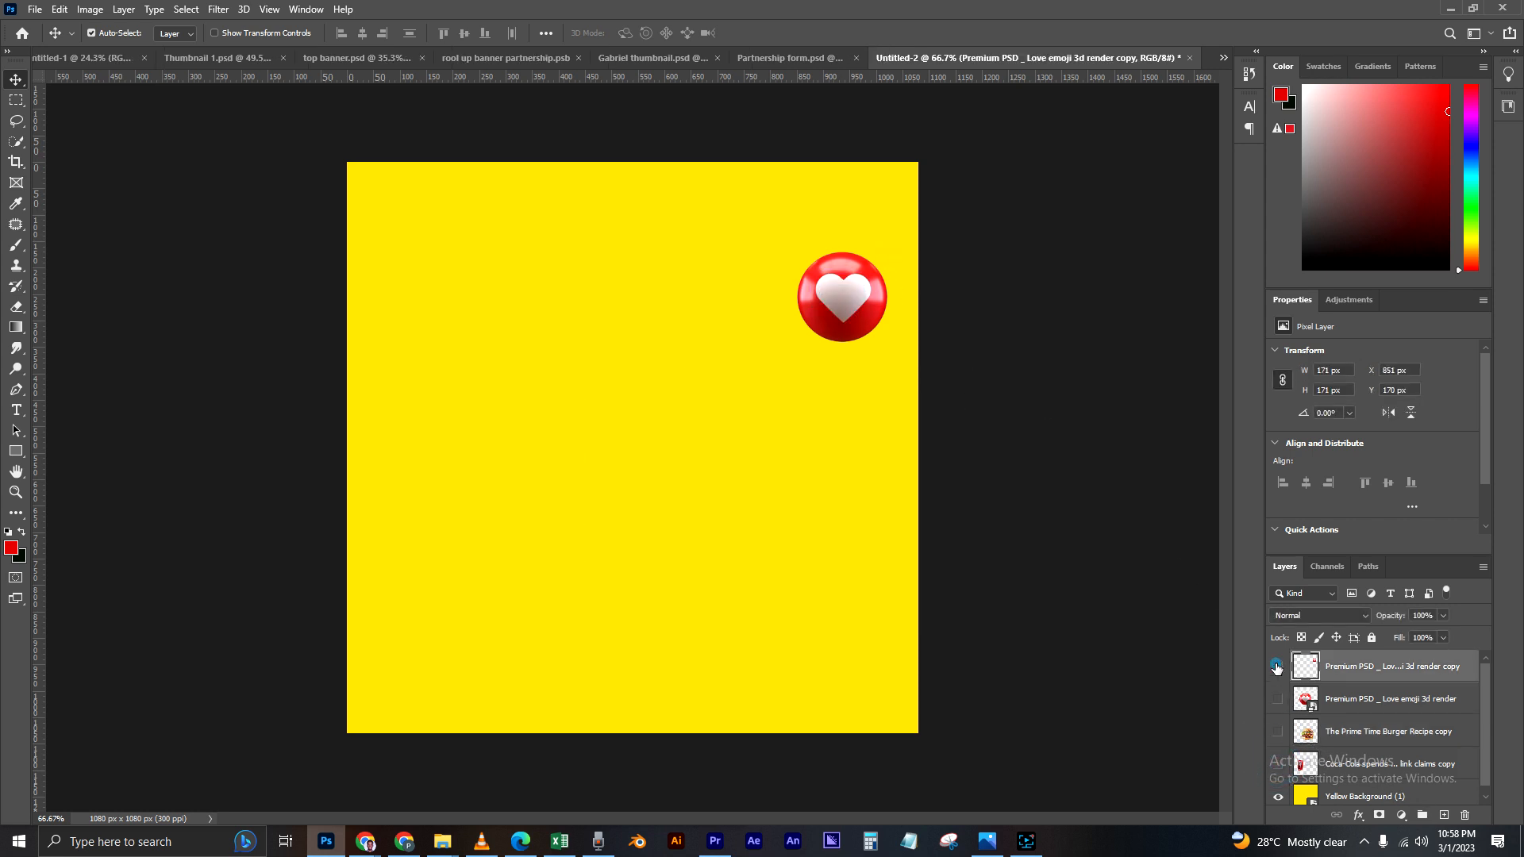
pyautogui.click(1276, 667)
pyautogui.scroll(1, 935, 463)
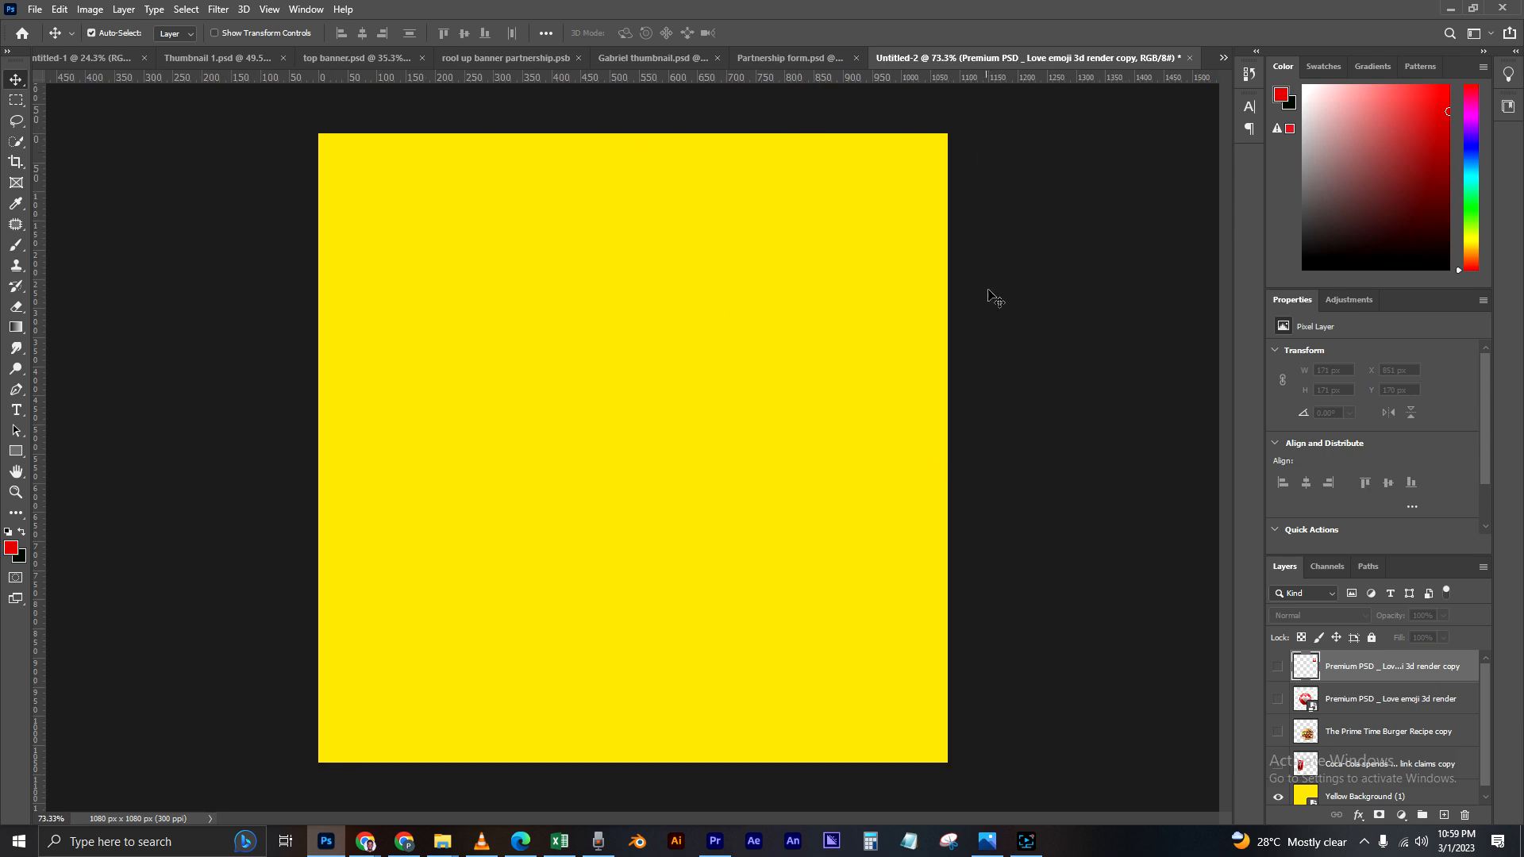
pyautogui.scroll(-1, 956, 724)
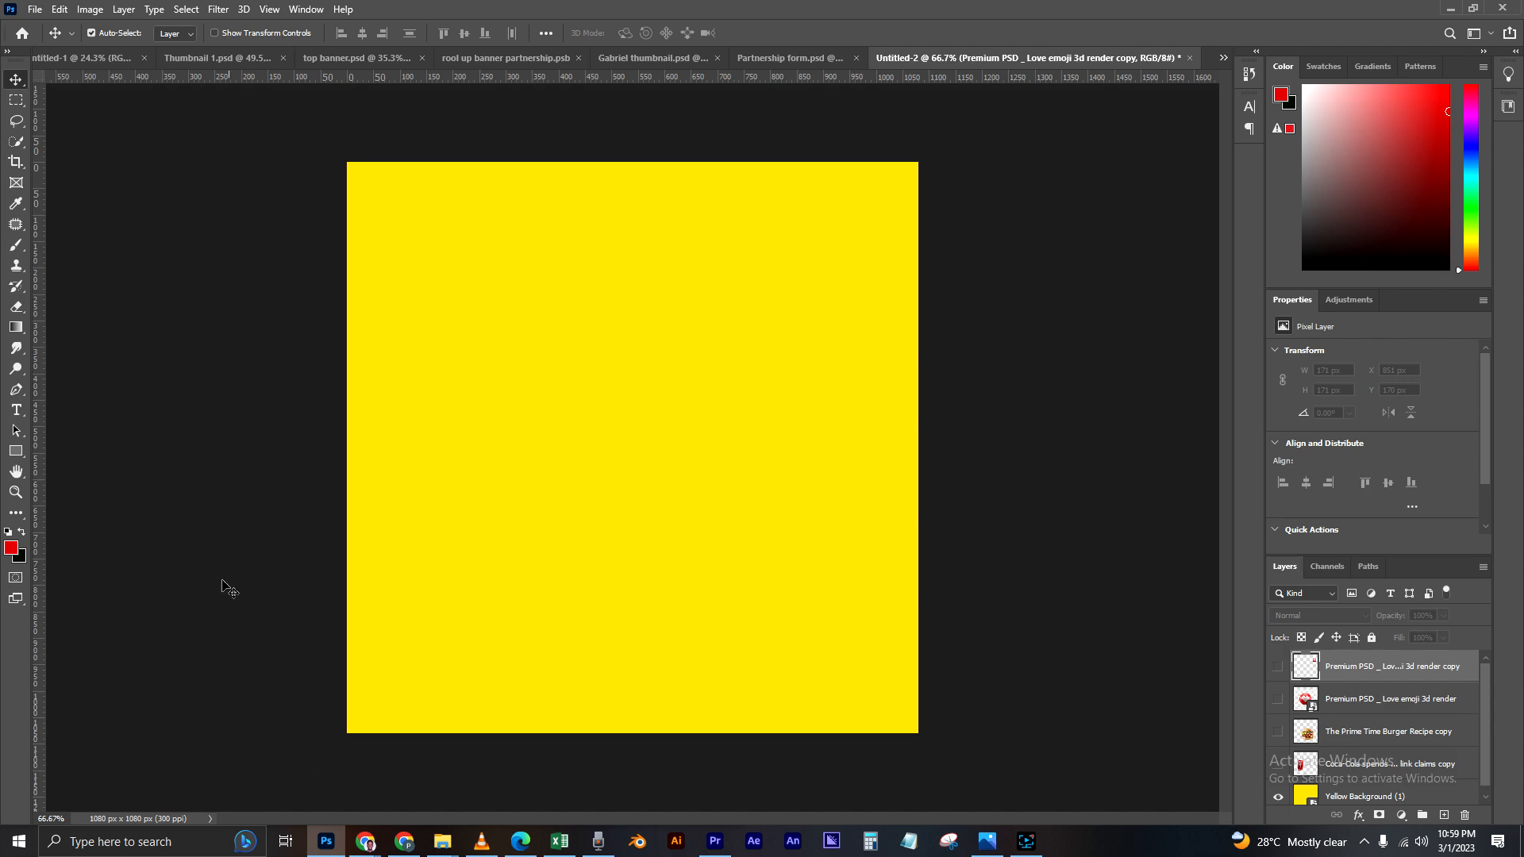
pyautogui.click(272, 231)
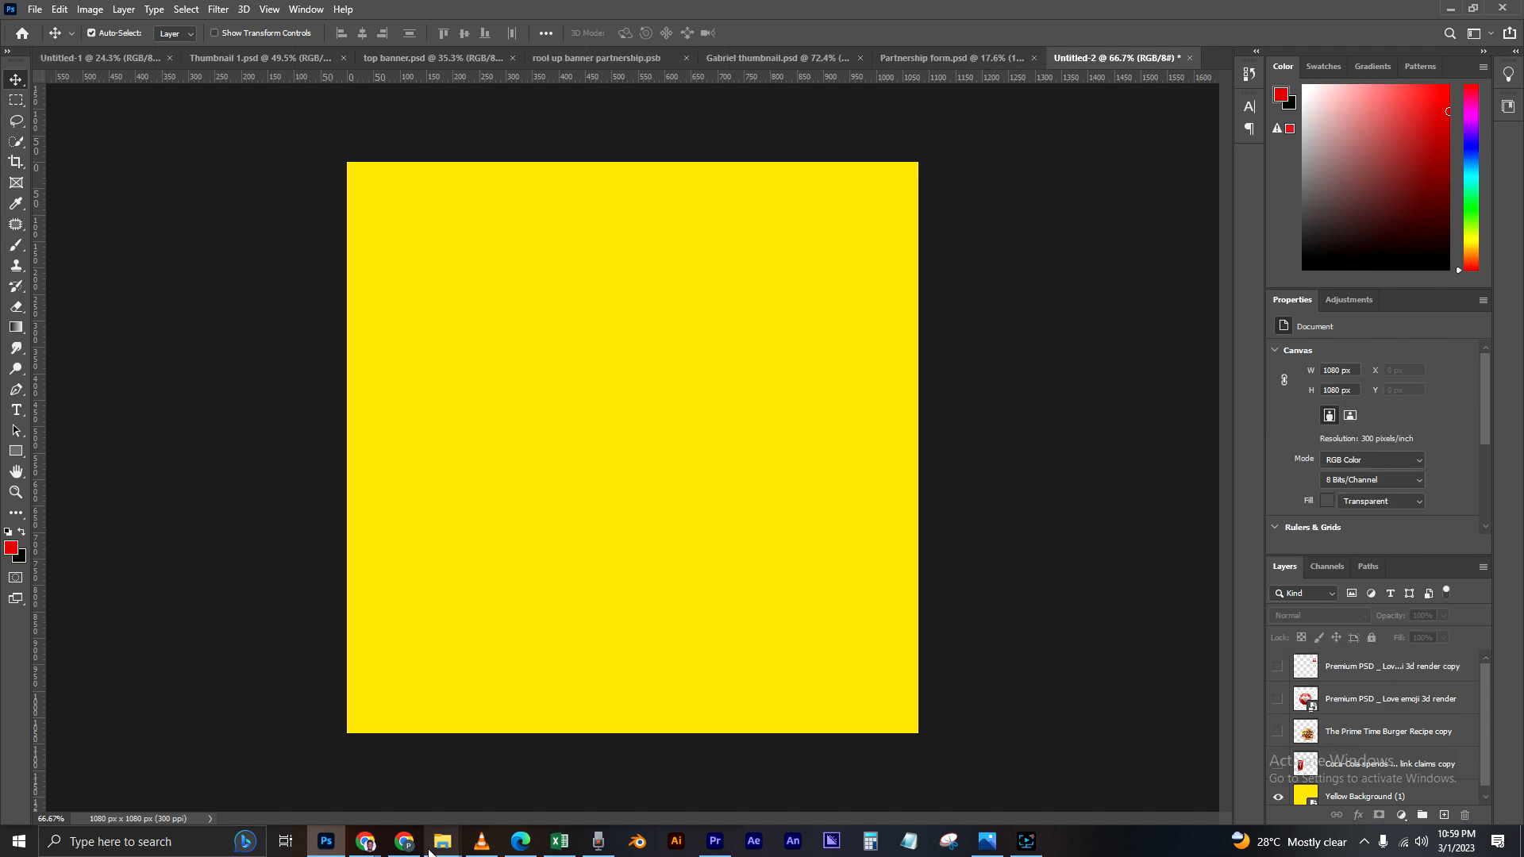
# Step: Place the 7xm.xyz969999 sunset skyline image from the Burger material folder and shift it to about X 195 px, Y 0 px
pyautogui.click(1448, 12)
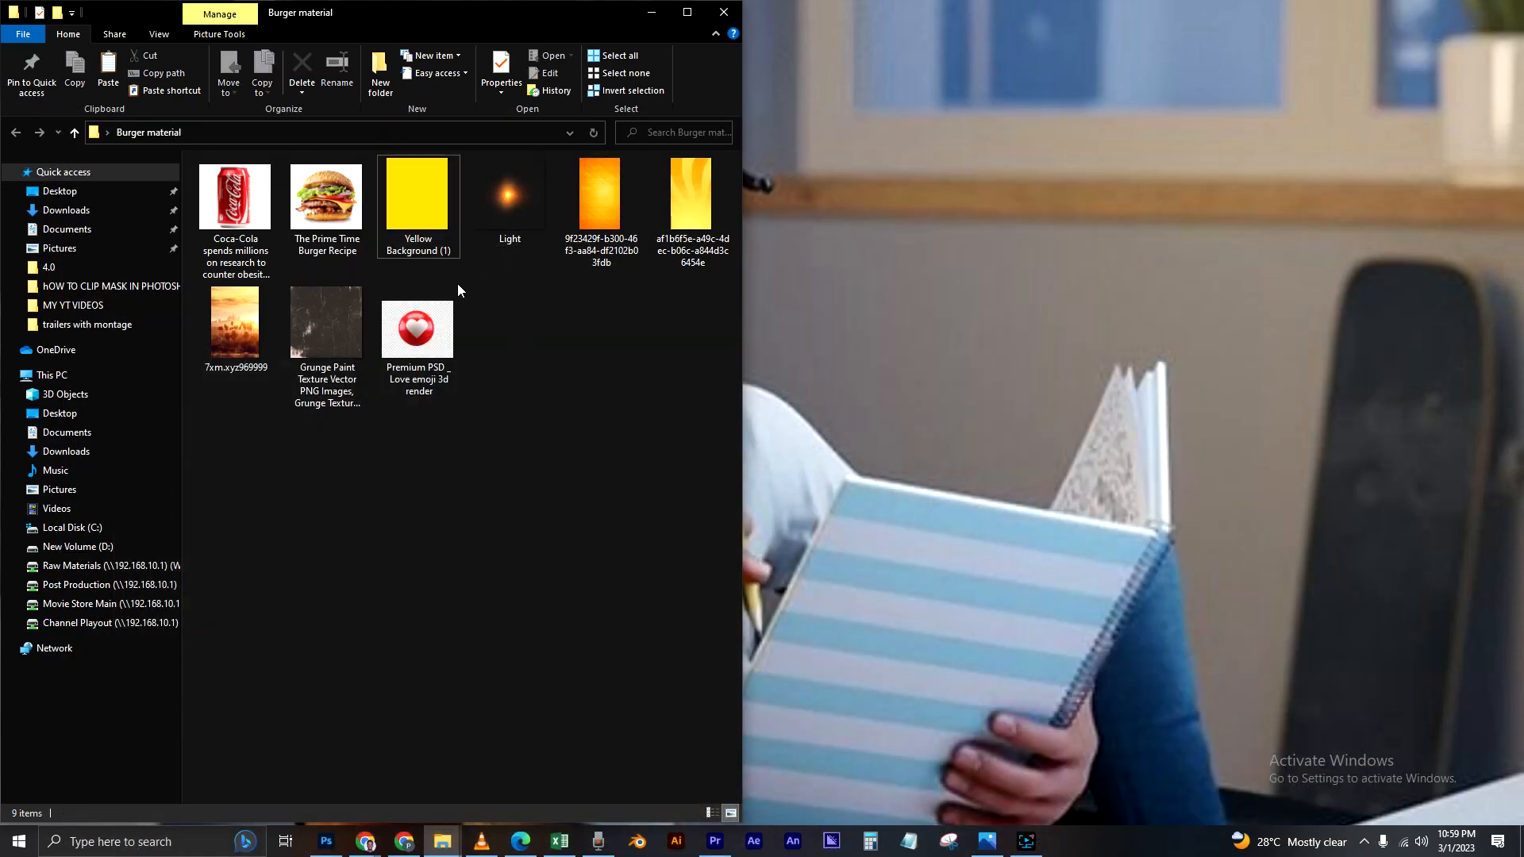
pyautogui.moveTo(236, 331); pyautogui.dragTo(696, 469)
pyautogui.press('Return')
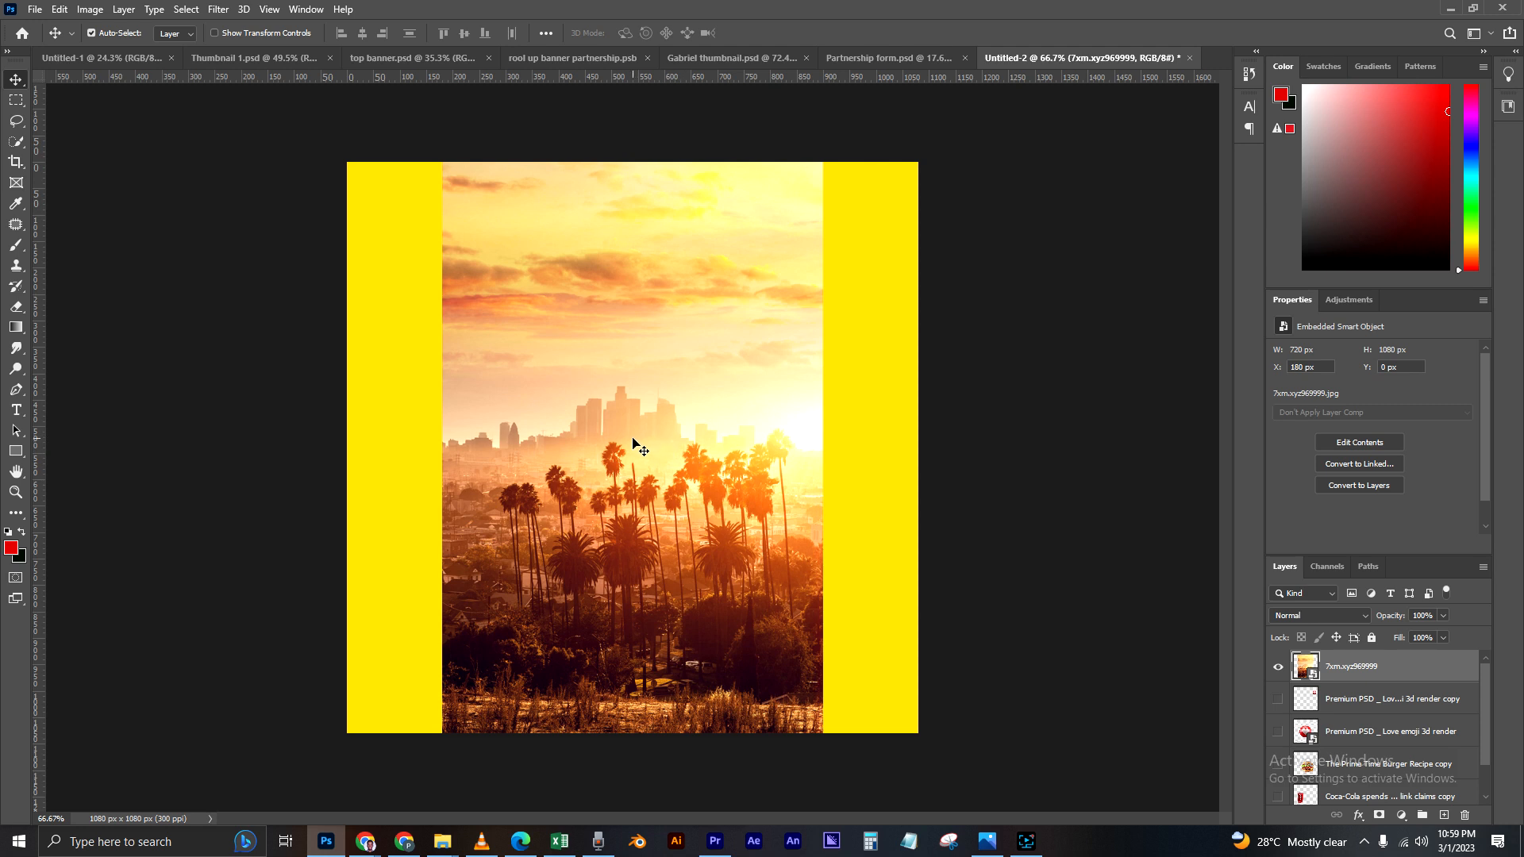
pyautogui.moveTo(663, 486); pyautogui.dragTo(664, 478)
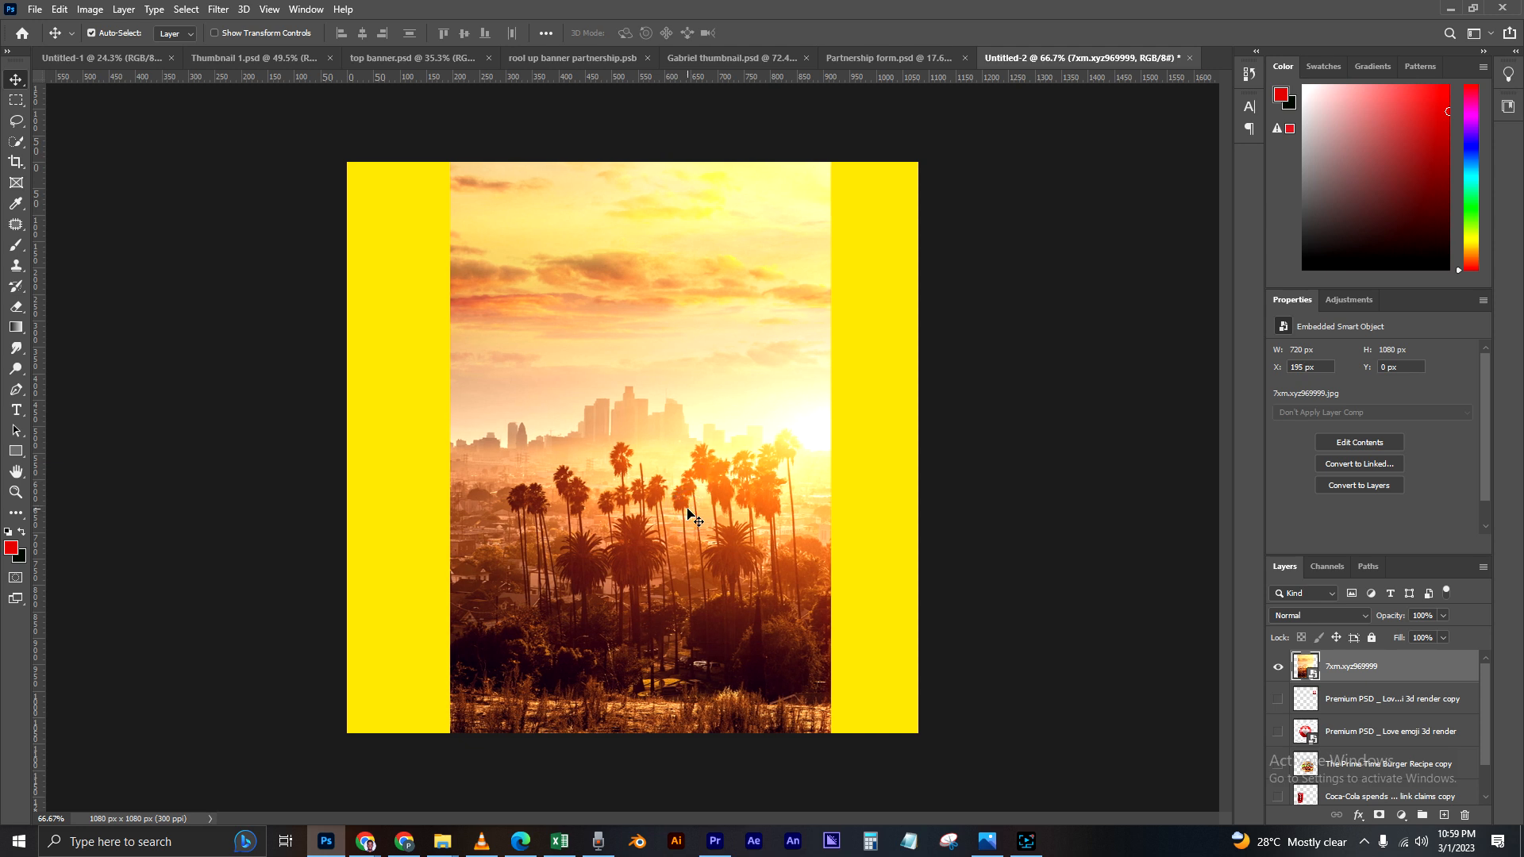
# Step: Colorize the 7xm.xyz969999 skyline layer with Hue/Saturation at hue 44, saturation 87 and lightness -13
pyautogui.hotkey('ctrl', 'u')
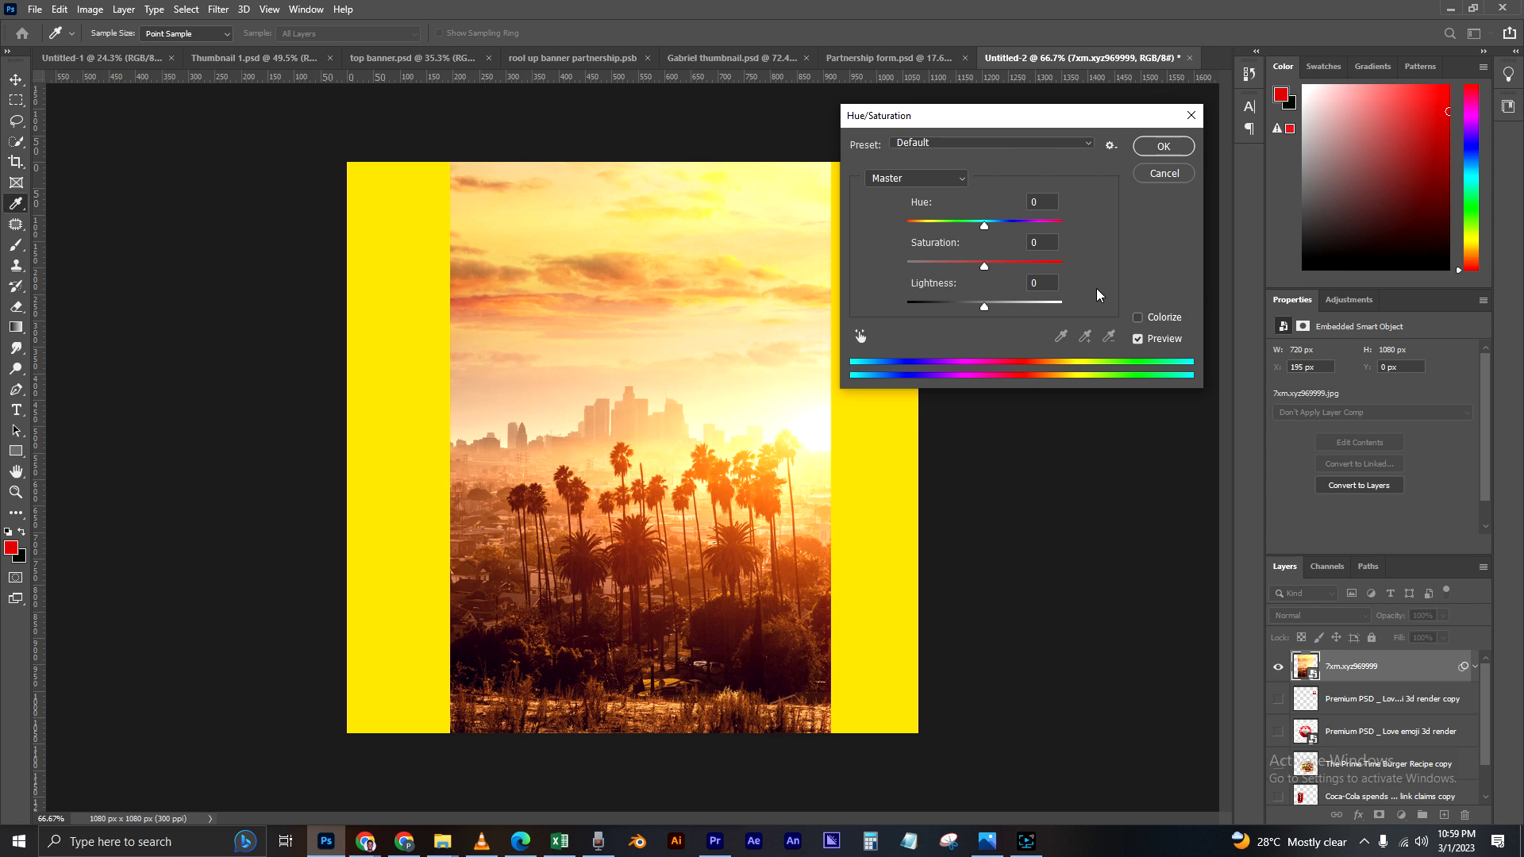
pyautogui.click(1138, 318)
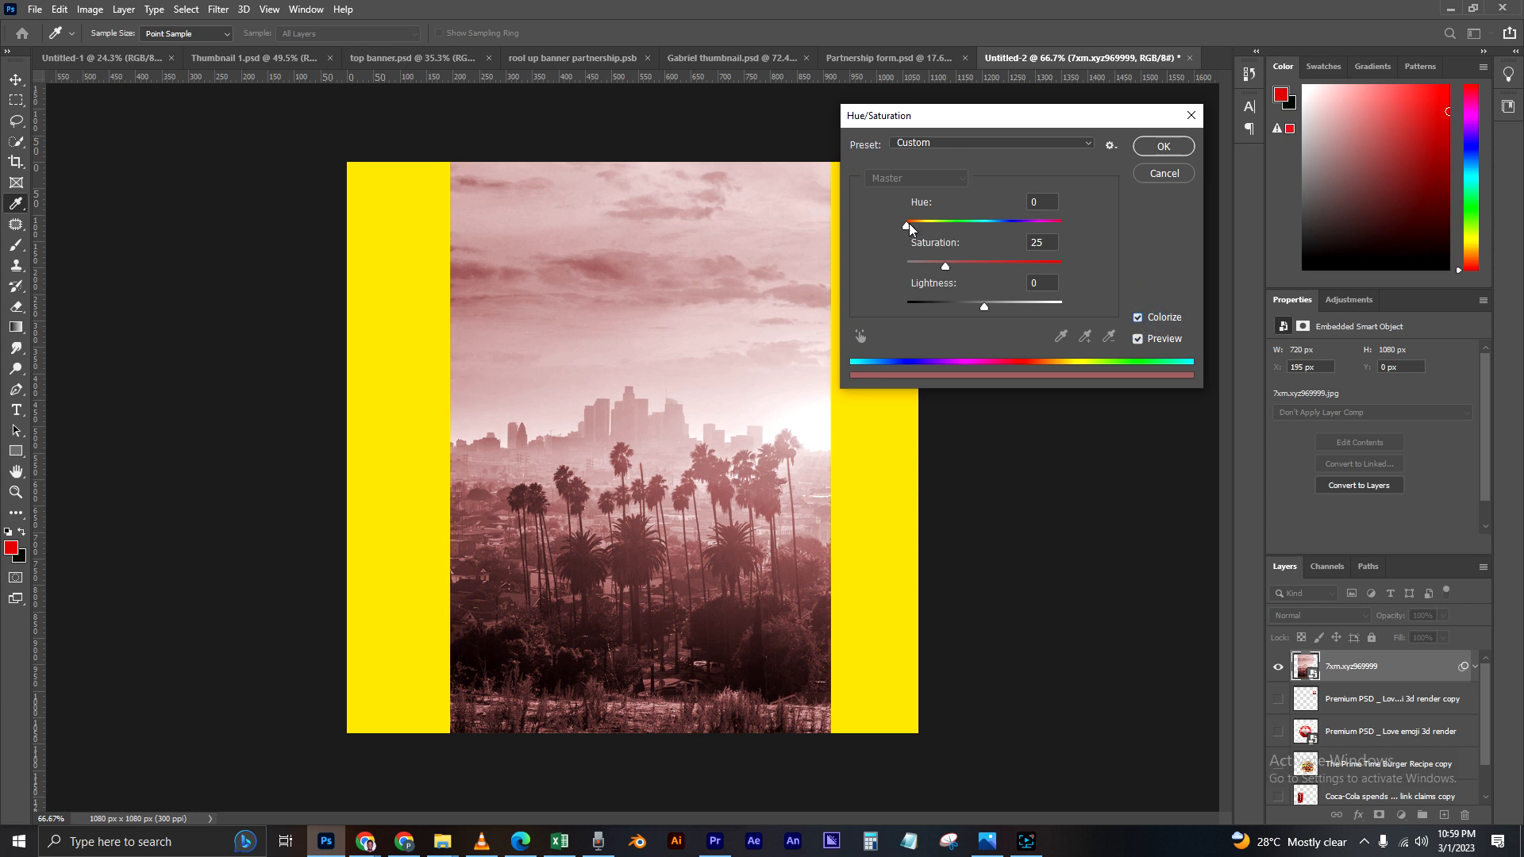
pyautogui.moveTo(908, 226); pyautogui.dragTo(974, 303)
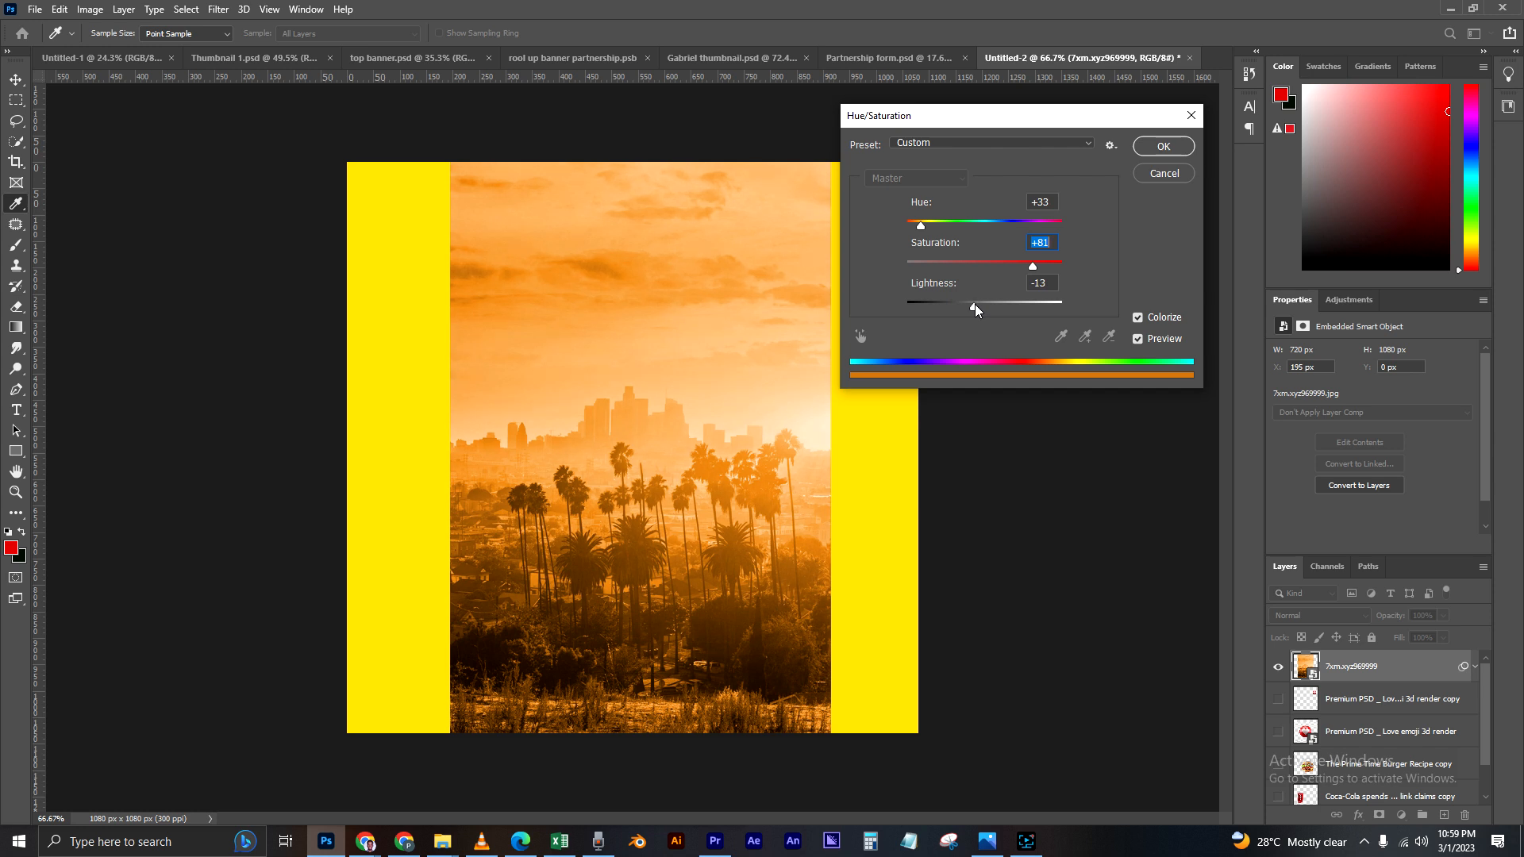
pyautogui.moveTo(1034, 264); pyautogui.dragTo(1042, 264)
pyautogui.click(926, 226)
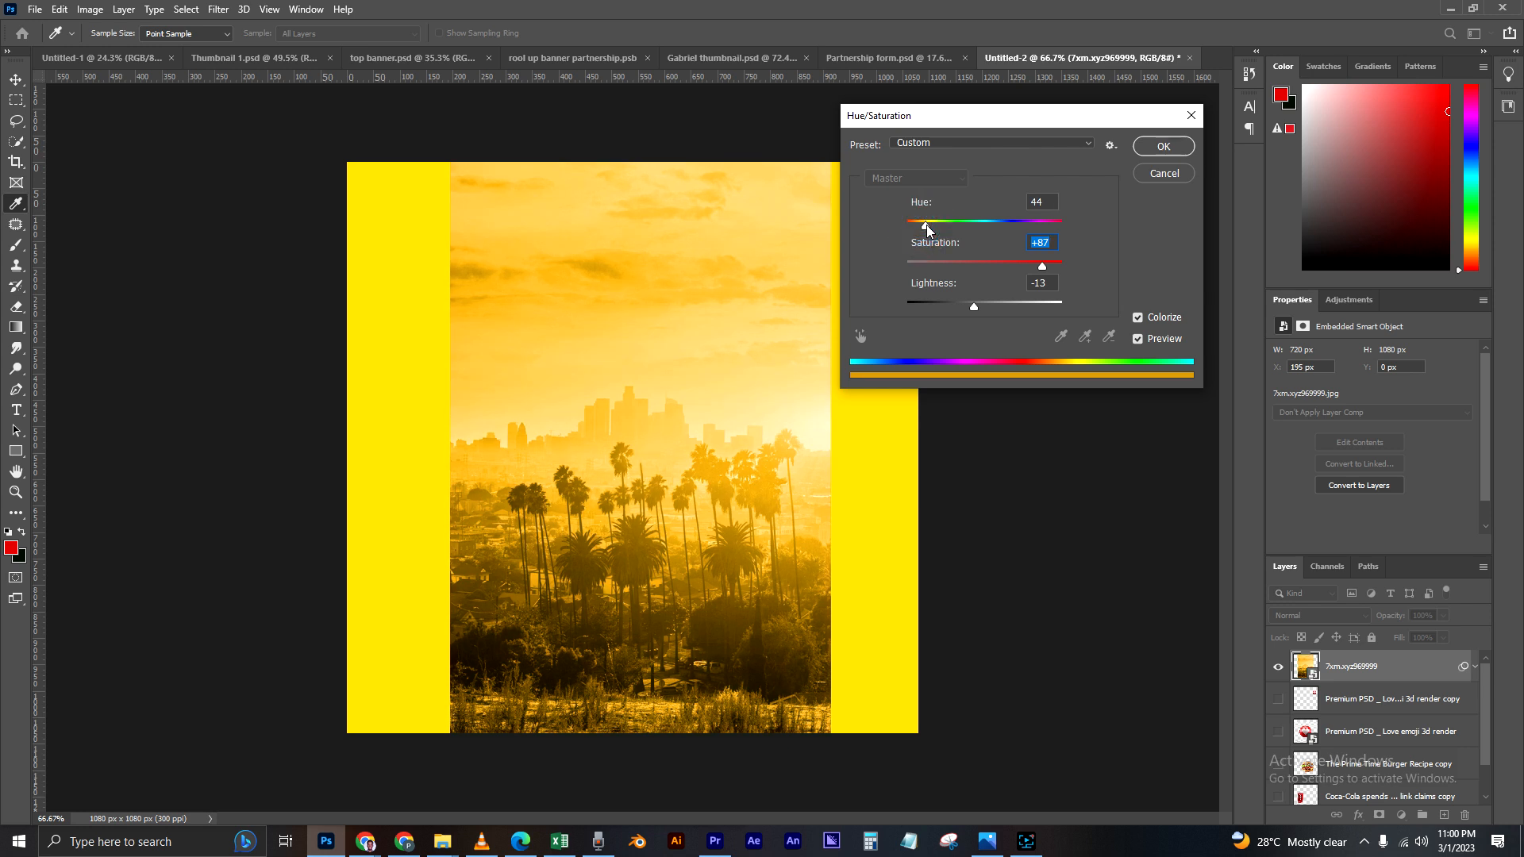
pyautogui.moveTo(926, 225); pyautogui.dragTo(925, 227)
pyautogui.click(926, 227)
pyautogui.click(1160, 146)
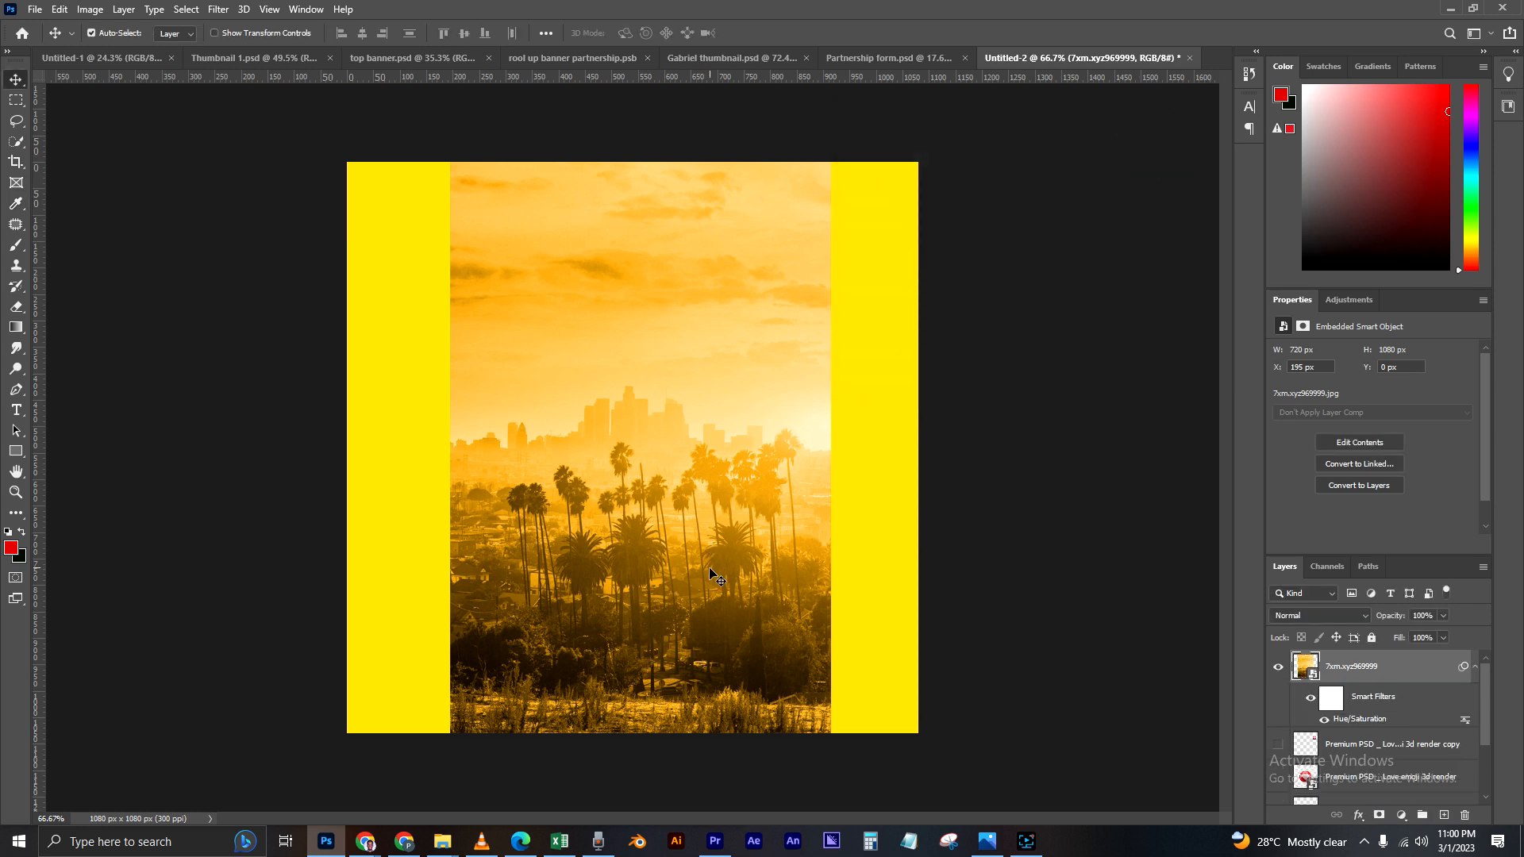
# Step: Enlarge the skyline image to about 1088 x 1631 px and position it at about X -8 px, Y -375 px, covering the canvas
pyautogui.scroll(-1, 711, 573)
pyautogui.moveTo(695, 543); pyautogui.dragTo(693, 541)
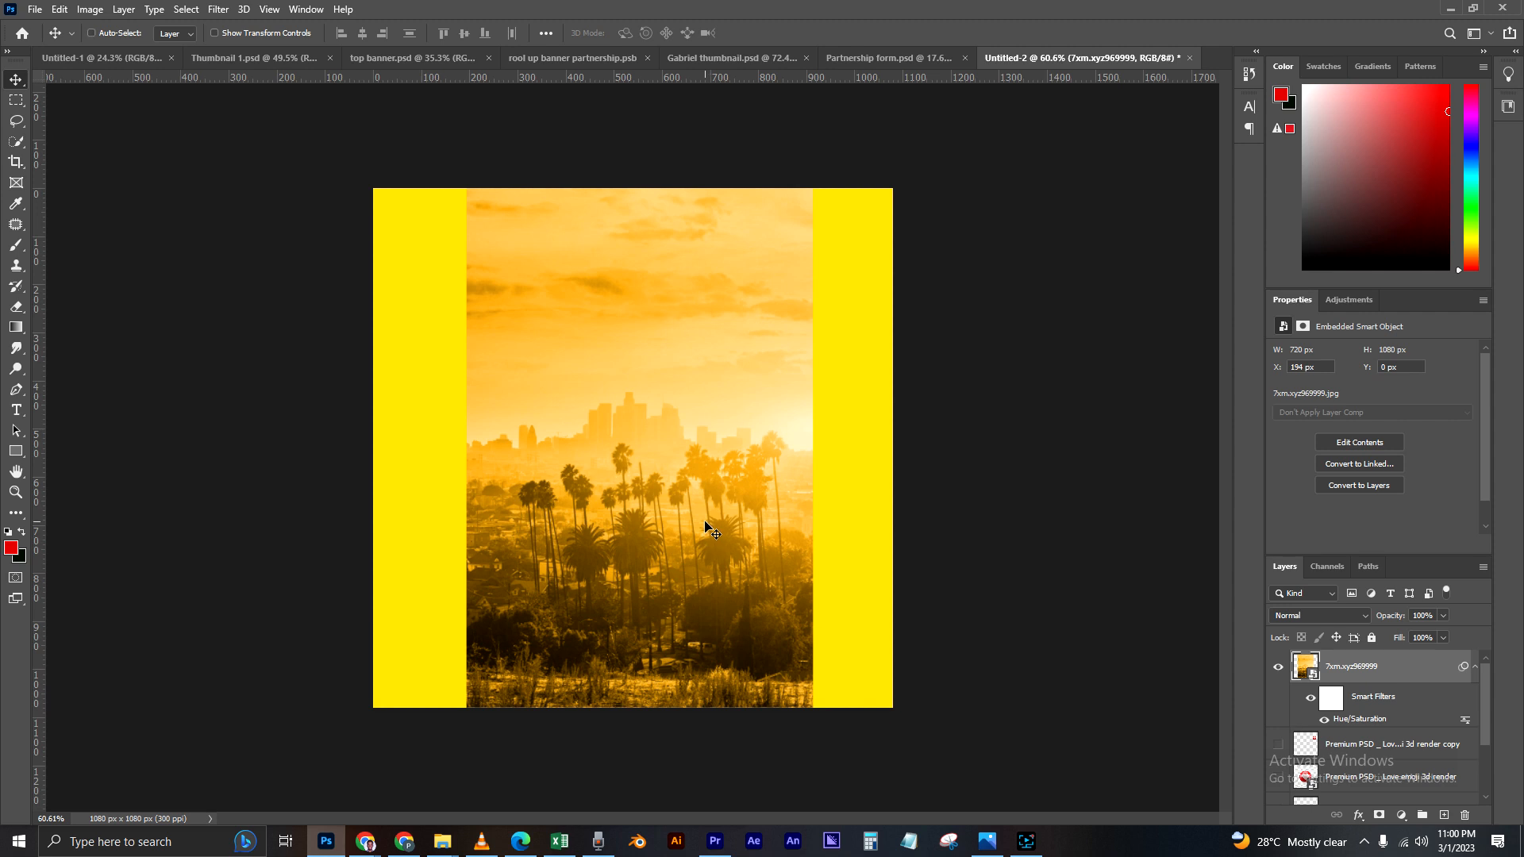
pyautogui.hotkey('ctrl', 't')
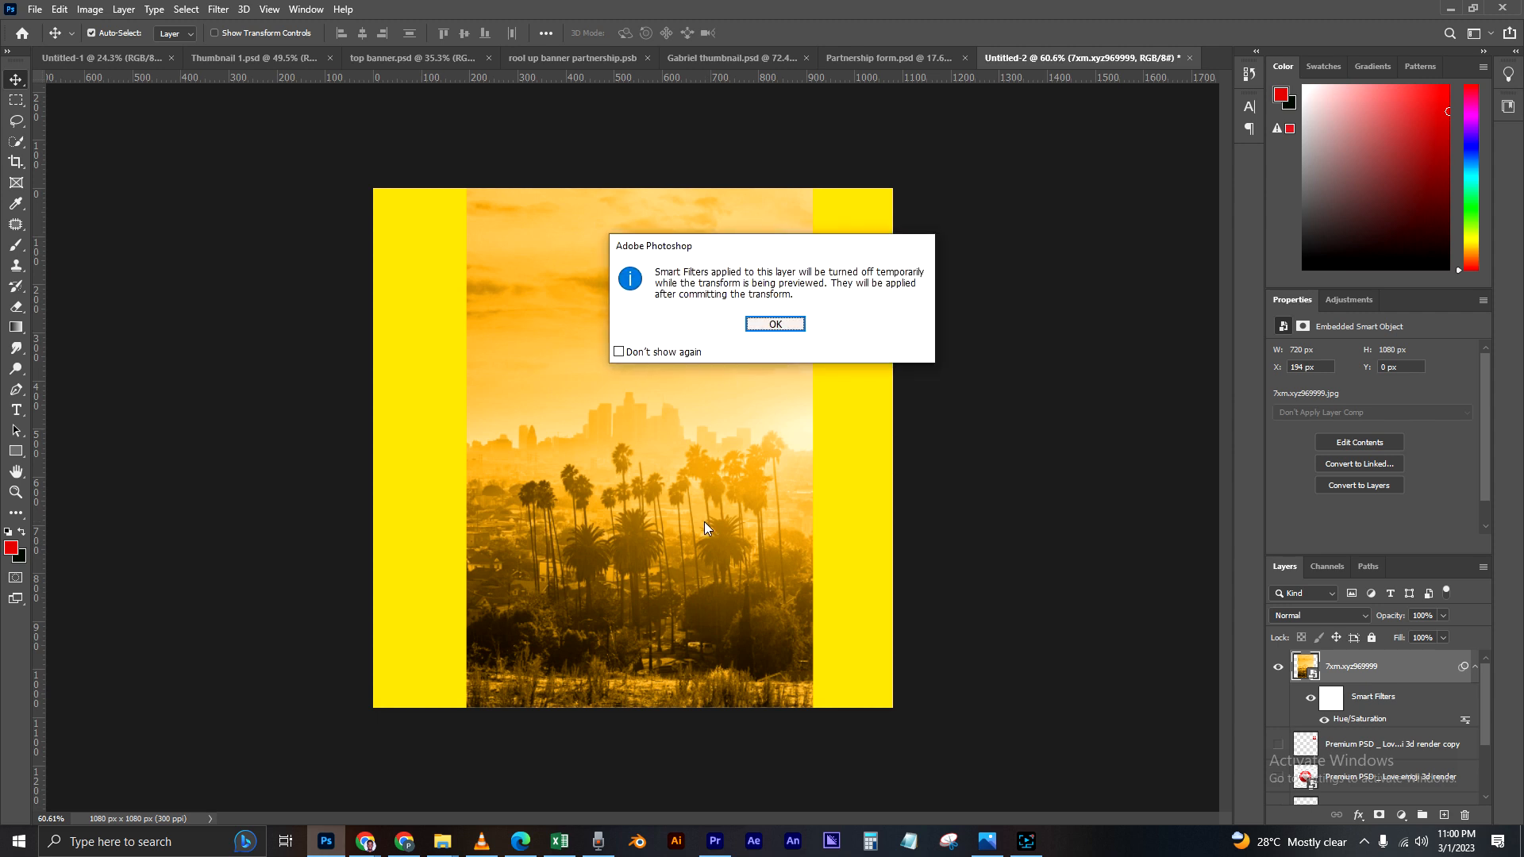
pyautogui.click(773, 323)
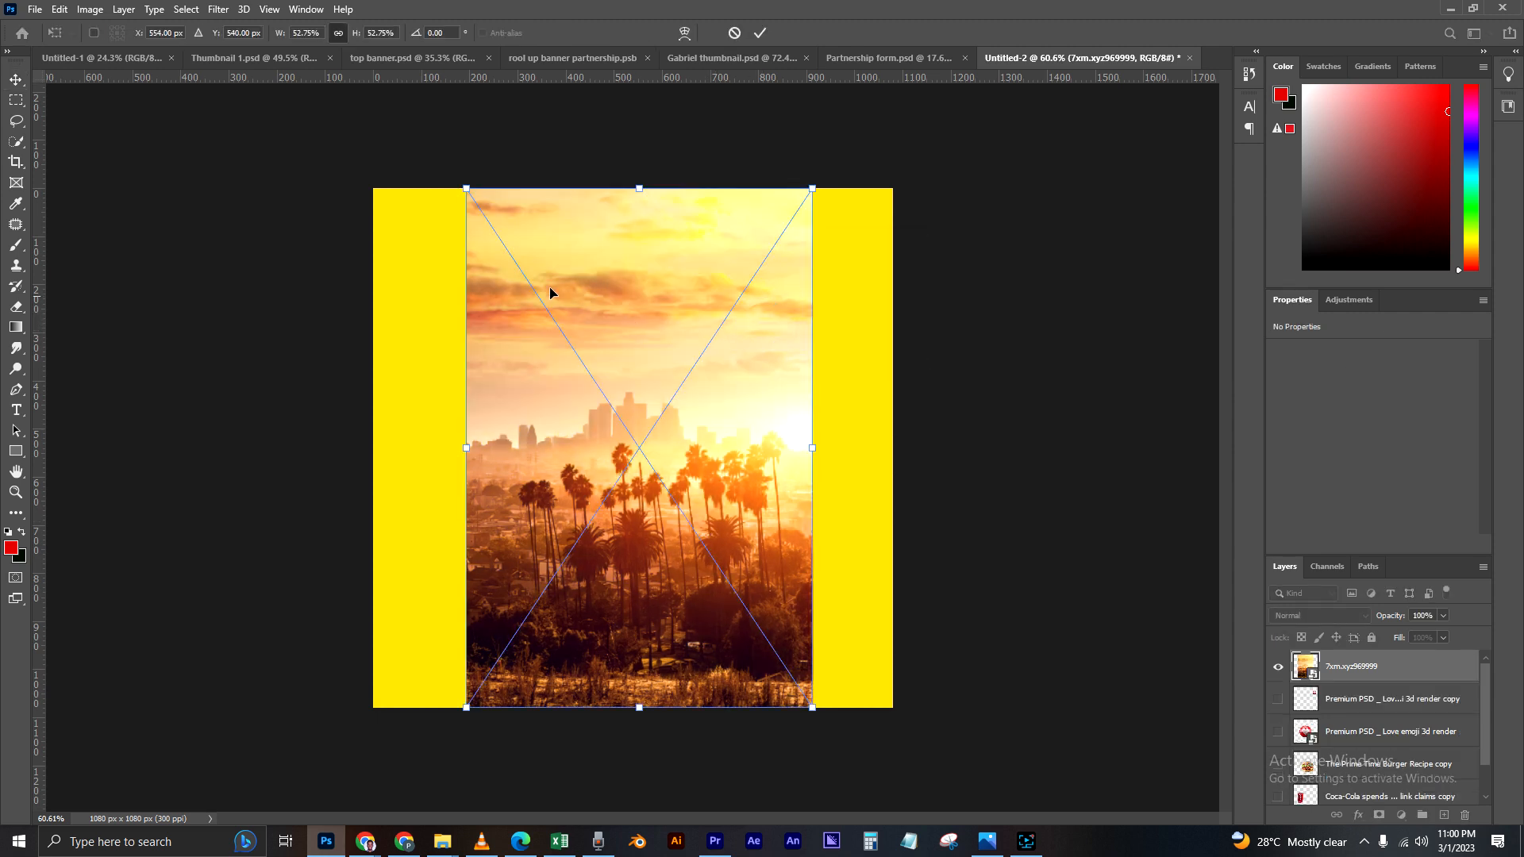
pyautogui.moveTo(463, 186); pyautogui.dragTo(298, 141)
pyautogui.scroll(-4, 702, 446)
pyautogui.moveTo(755, 189); pyautogui.dragTo(904, 158)
pyautogui.moveTo(754, 393); pyautogui.dragTo(753, 449)
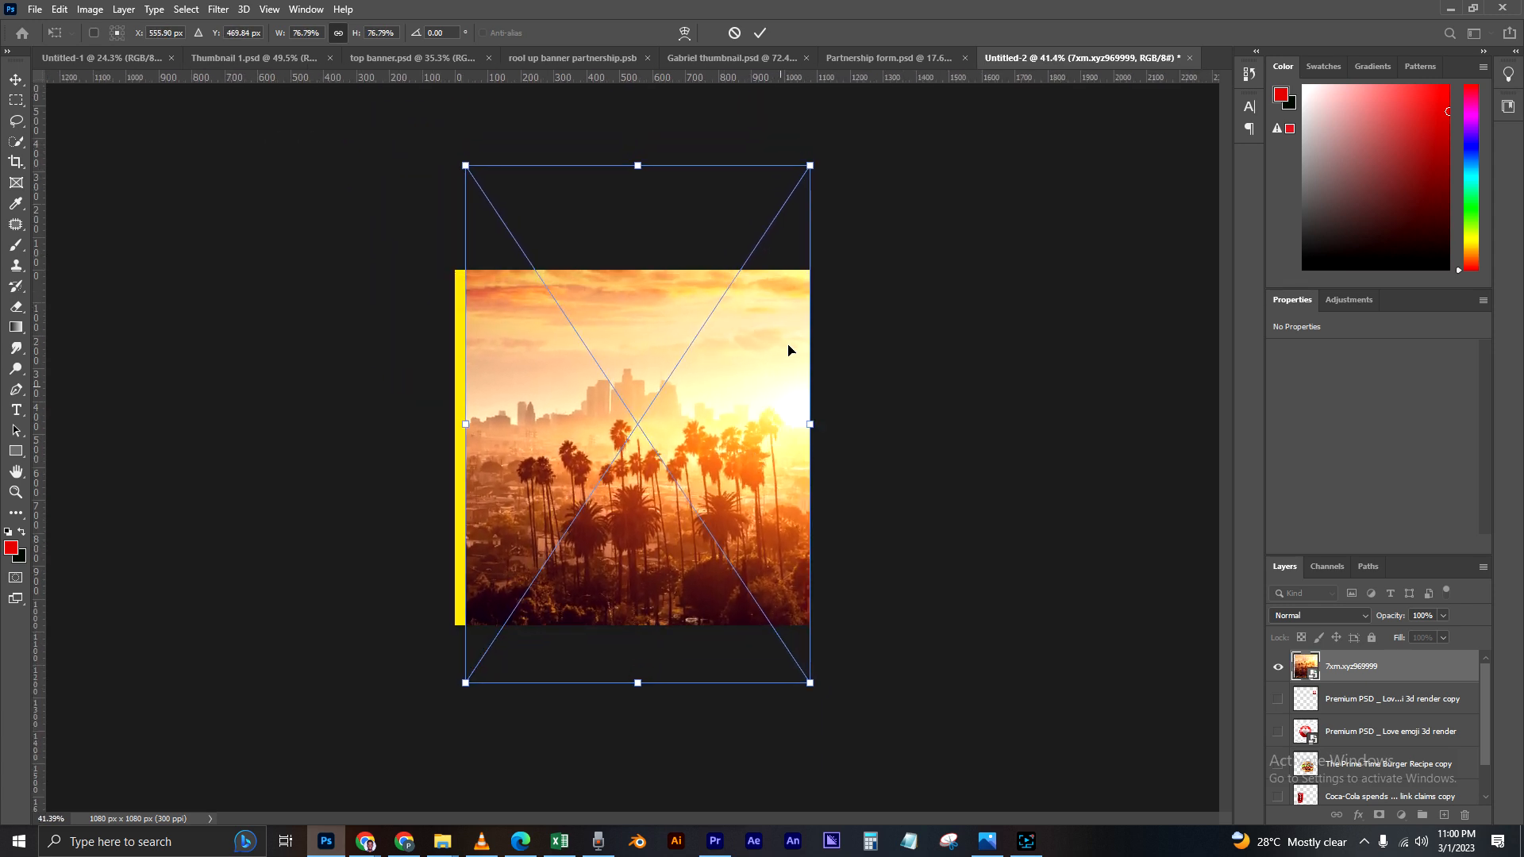
pyautogui.moveTo(463, 162); pyautogui.dragTo(453, 147)
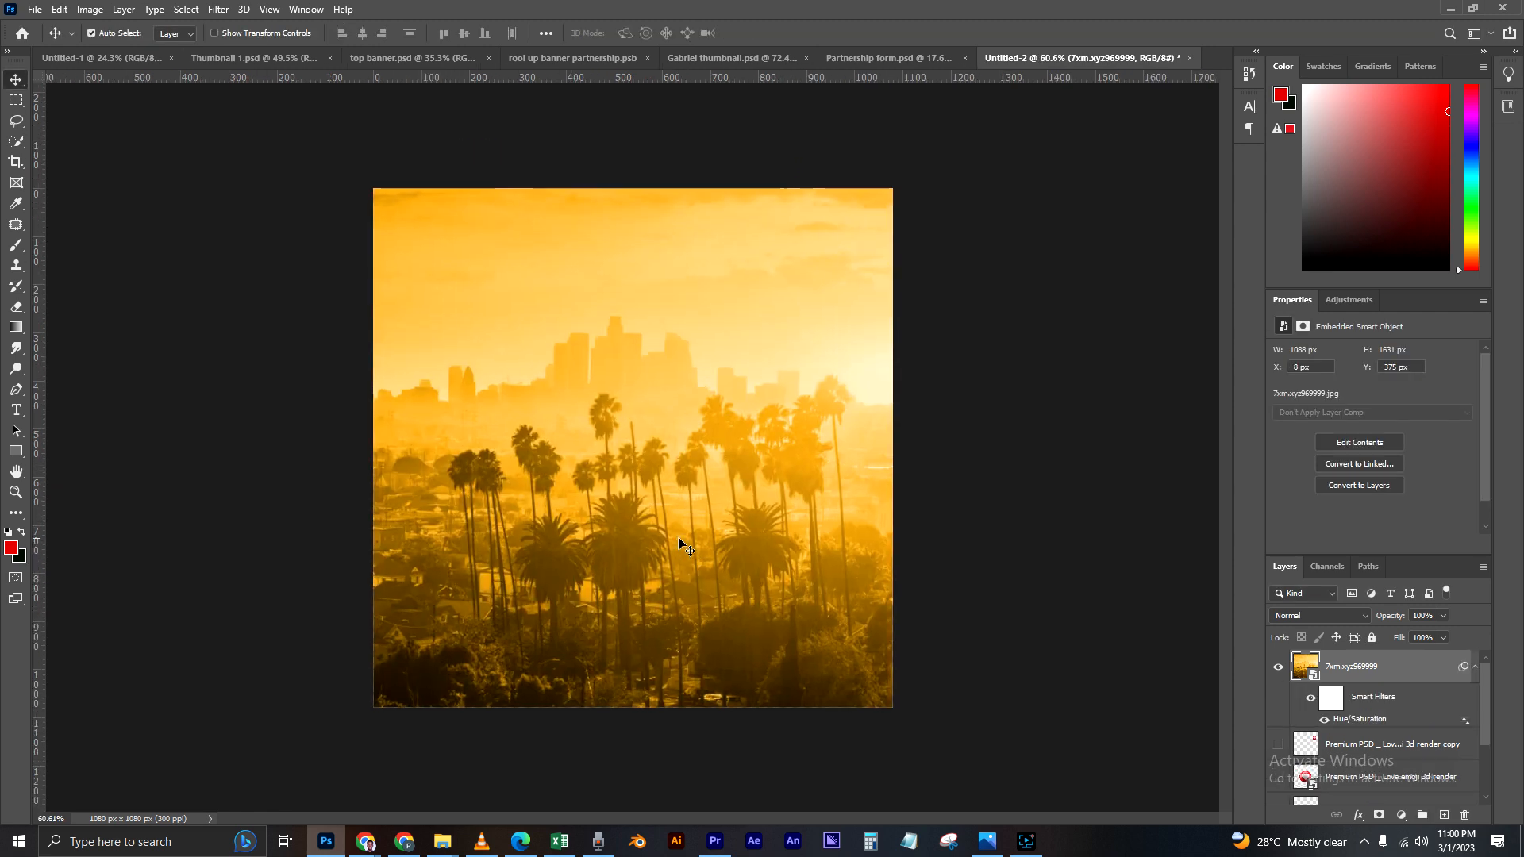
pyautogui.scroll(-1, 680, 542)
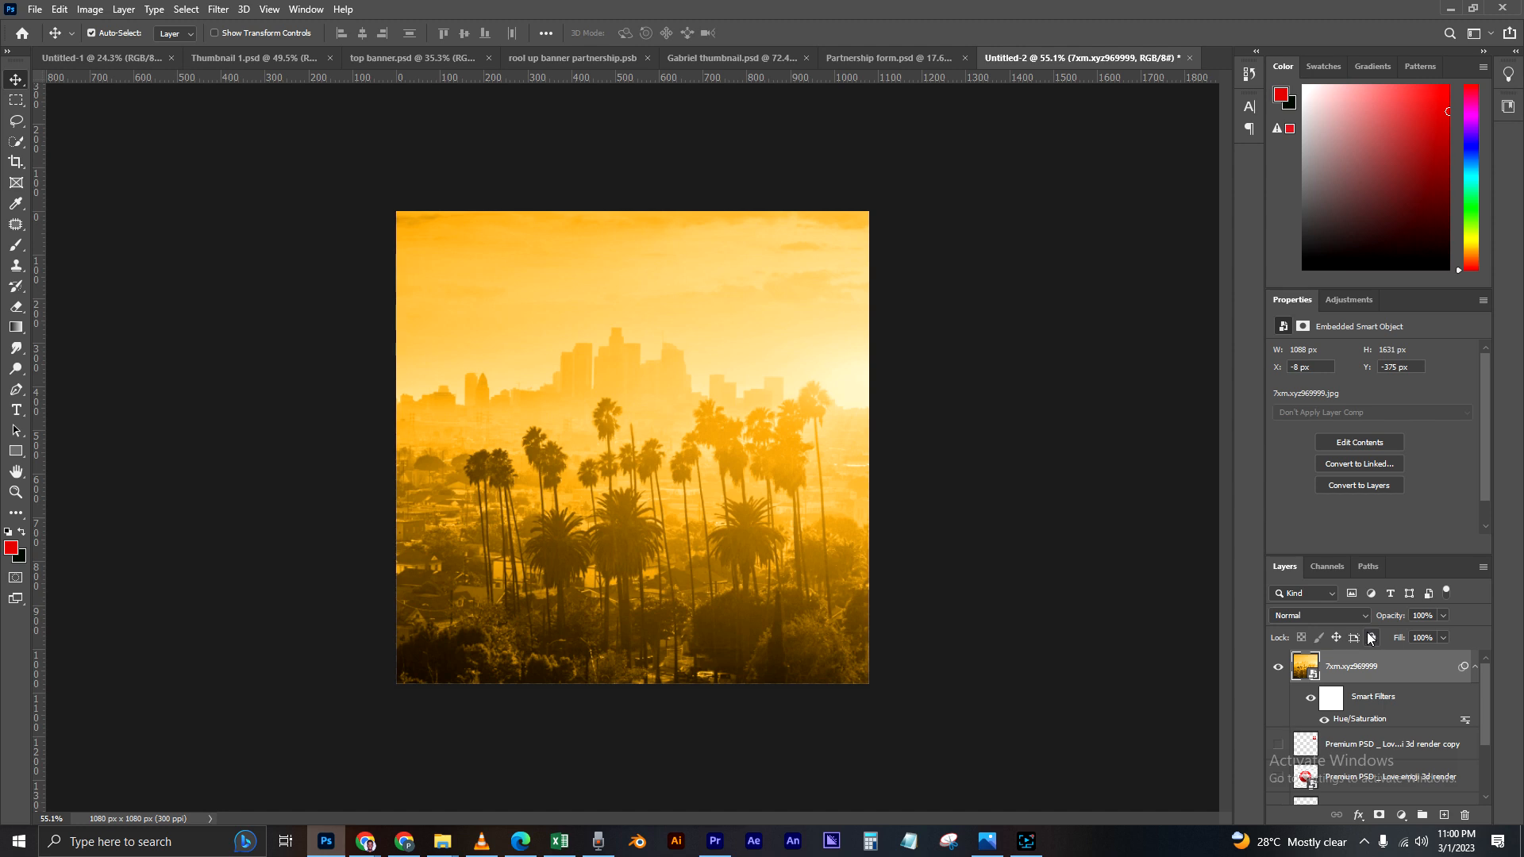
# Step: Reduce the skyline layer's opacity to 12% so it blends faintly into the yellow background
pyautogui.click(1474, 668)
pyautogui.click(1442, 615)
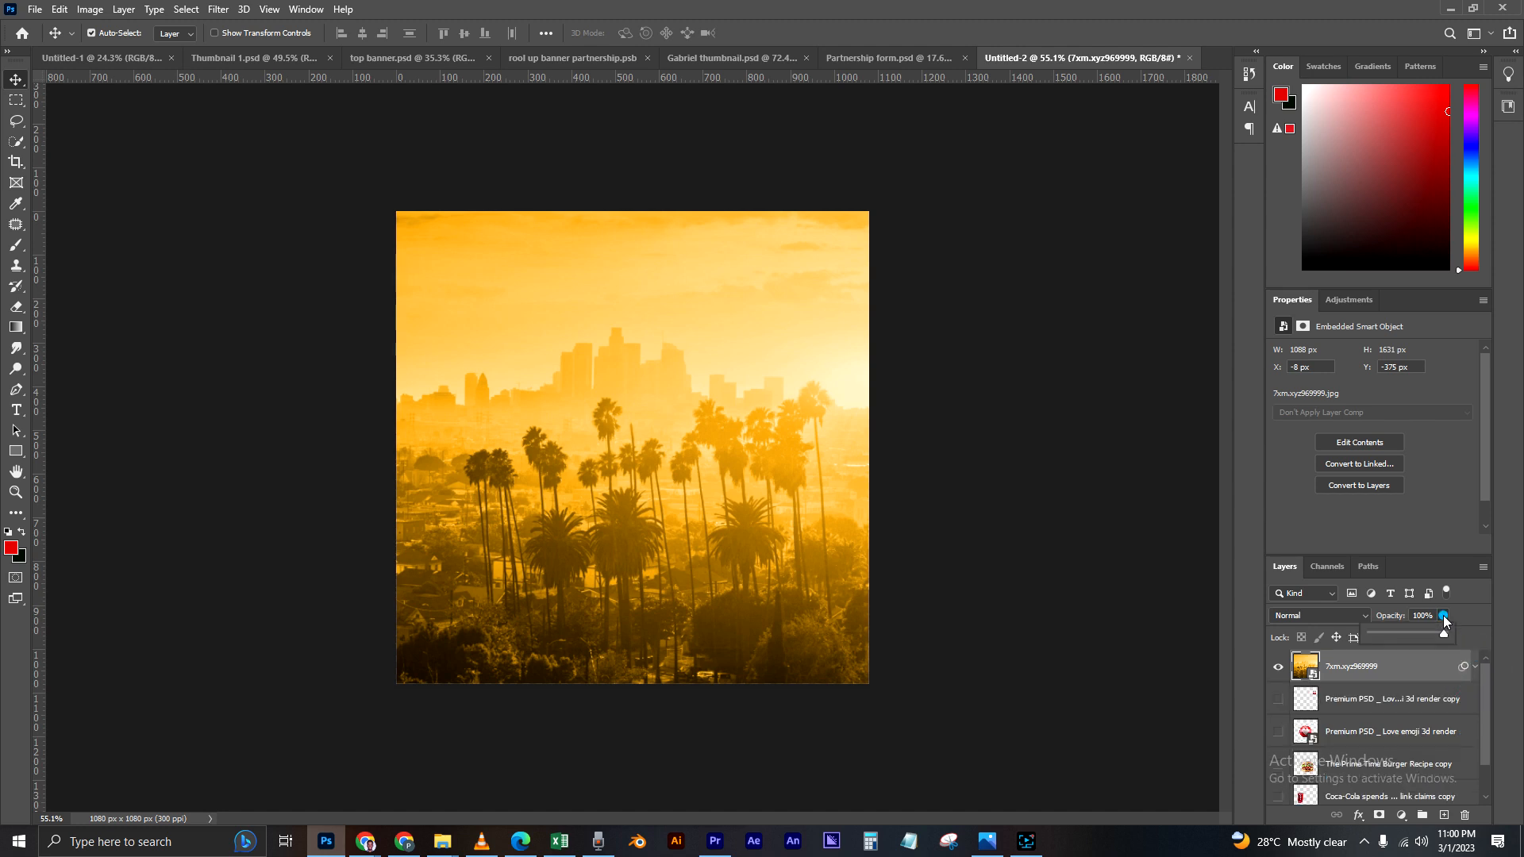
pyautogui.moveTo(1429, 632); pyautogui.dragTo(1380, 632)
pyautogui.scroll(1, 1379, 631)
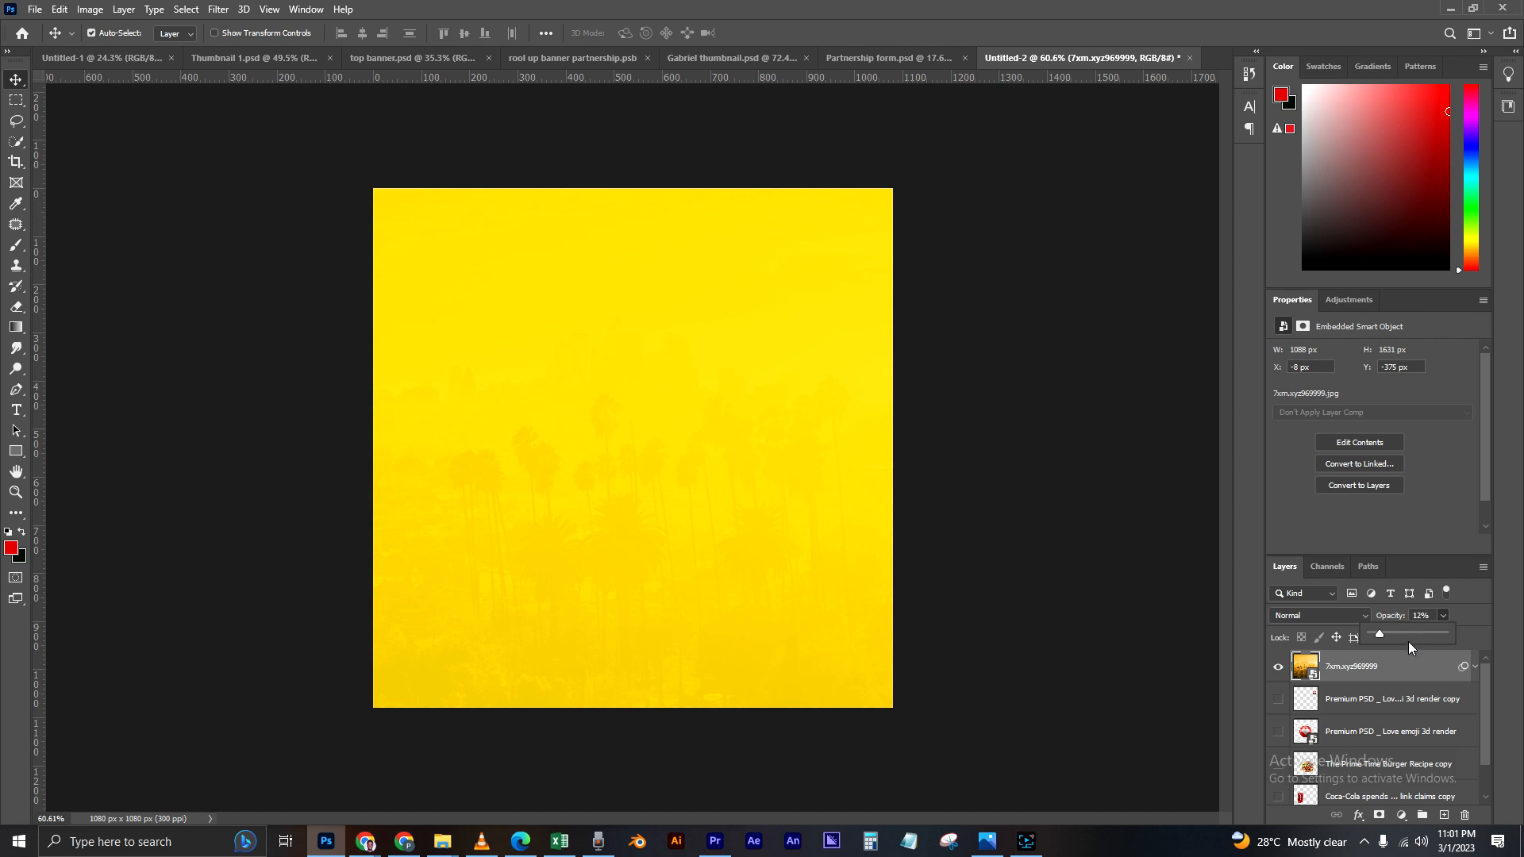
pyautogui.click(1107, 597)
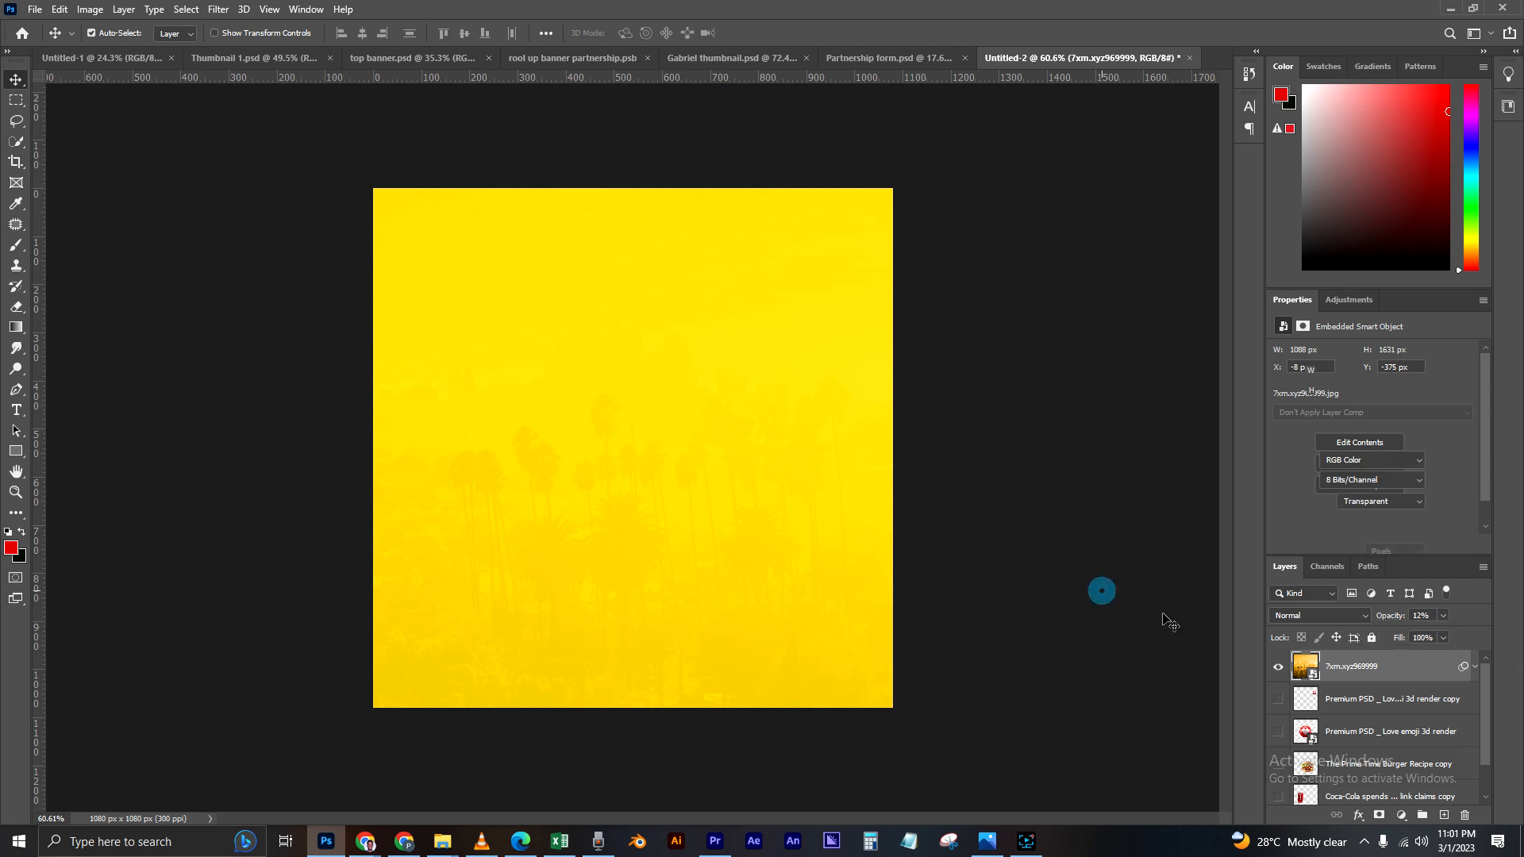
# Step: Move the 7xm.xyz969999 skyline layer below the Coca-Cola can layer, directly above Yellow Background (1)
pyautogui.click(1353, 673)
pyautogui.click(1076, 615)
pyautogui.click(1356, 673)
pyautogui.moveTo(1356, 673); pyautogui.dragTo(1338, 780)
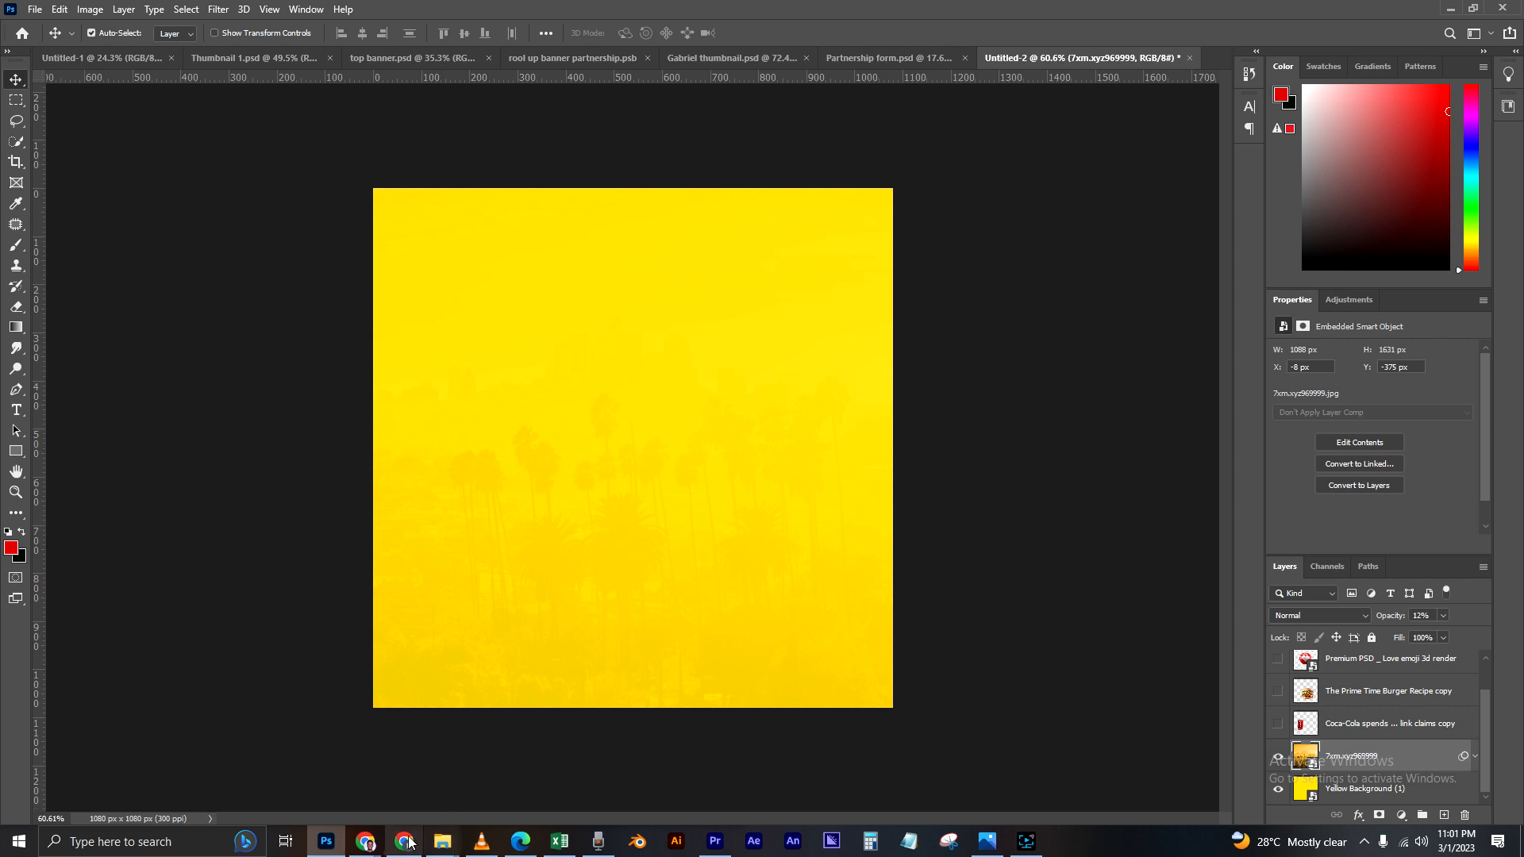
# Step: Place the af1b6f5e-a49c-4dec-b06c-a844d3c6454e sunburst image from the Burger material folder and shift it to X 0 px, Y 0 px
pyautogui.click(1450, 8)
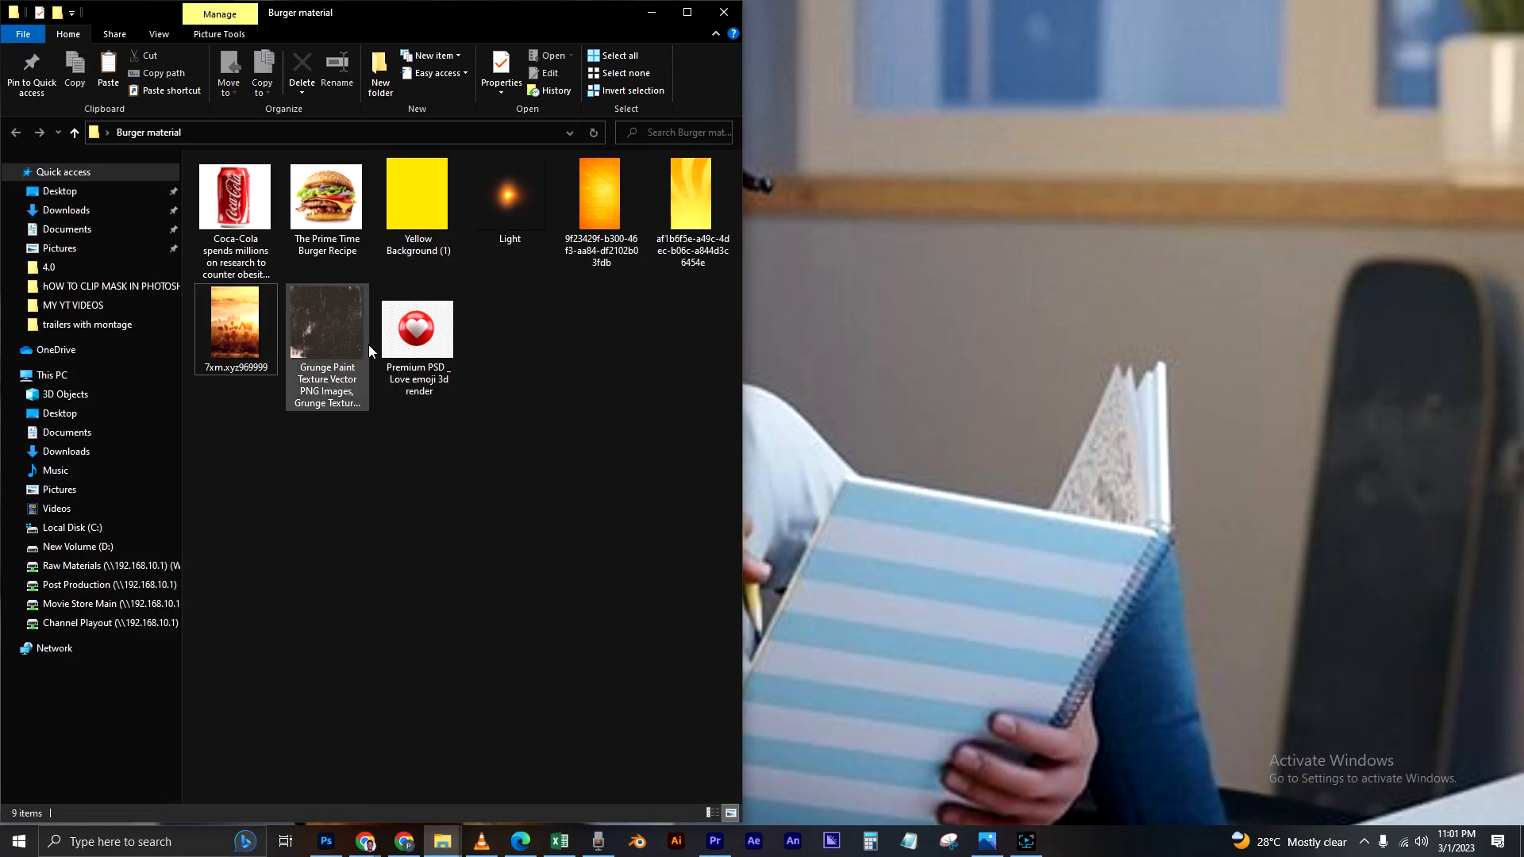
pyautogui.moveTo(689, 208); pyautogui.dragTo(562, 559)
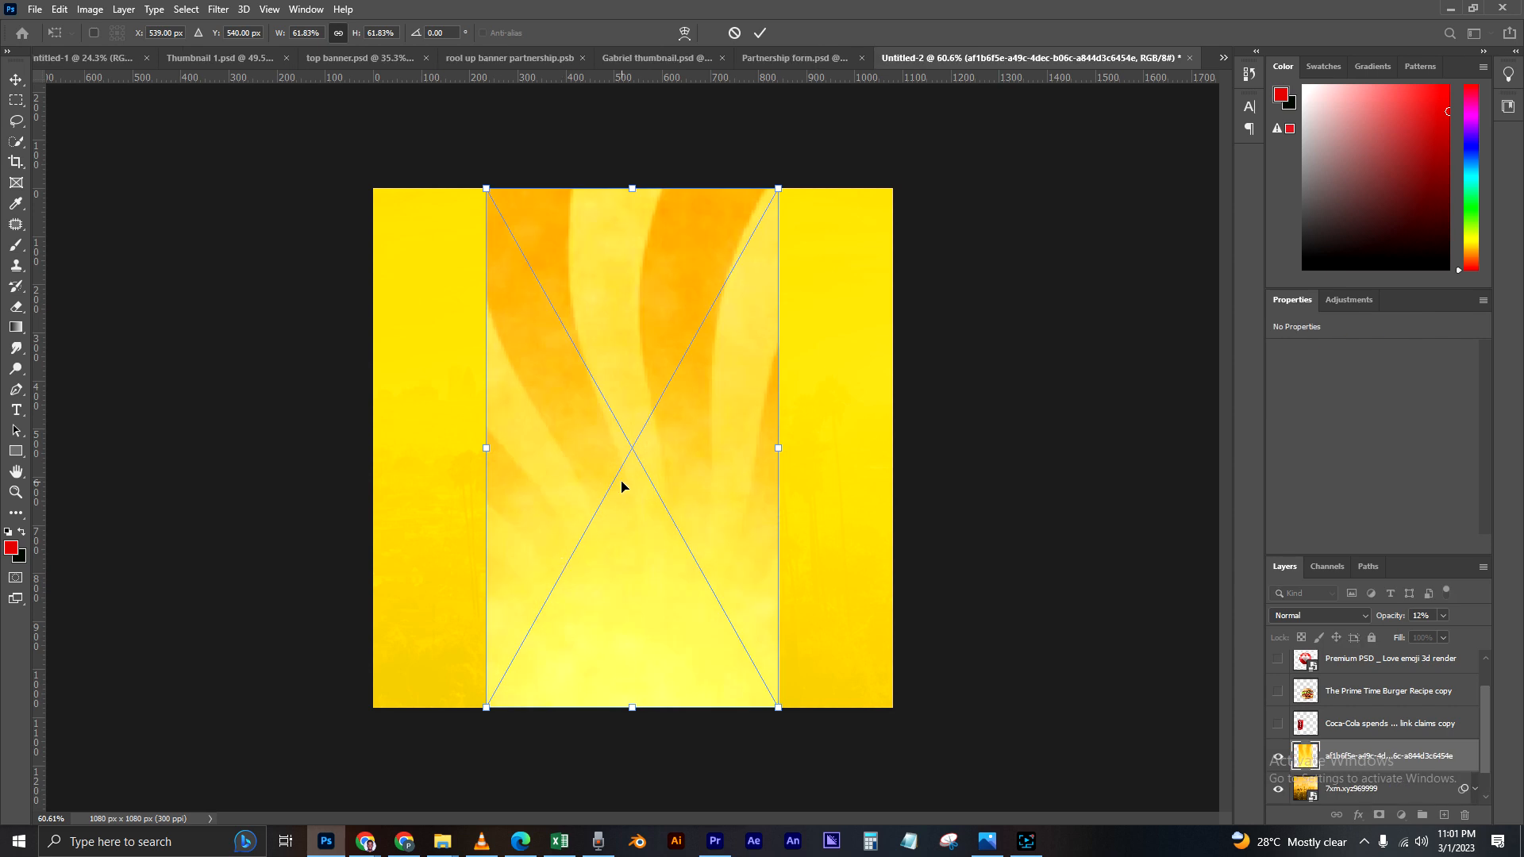
pyautogui.press('Return')
pyautogui.moveTo(621, 484); pyautogui.dragTo(517, 475)
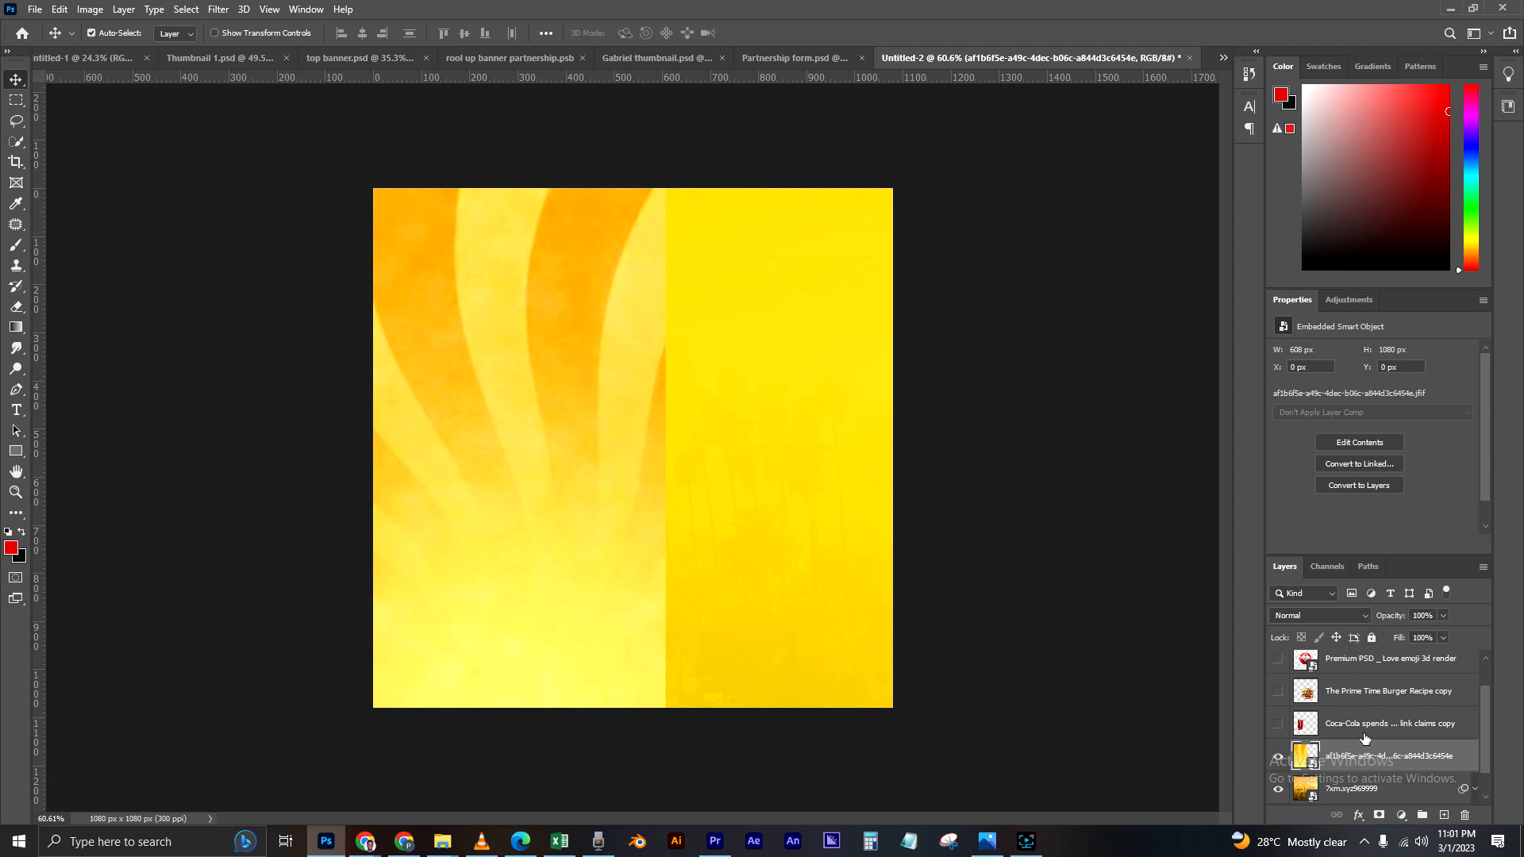
# Step: Set the sunburst layer's blending mode to Screen and shift it up to about Y -23 px
pyautogui.click(1365, 617)
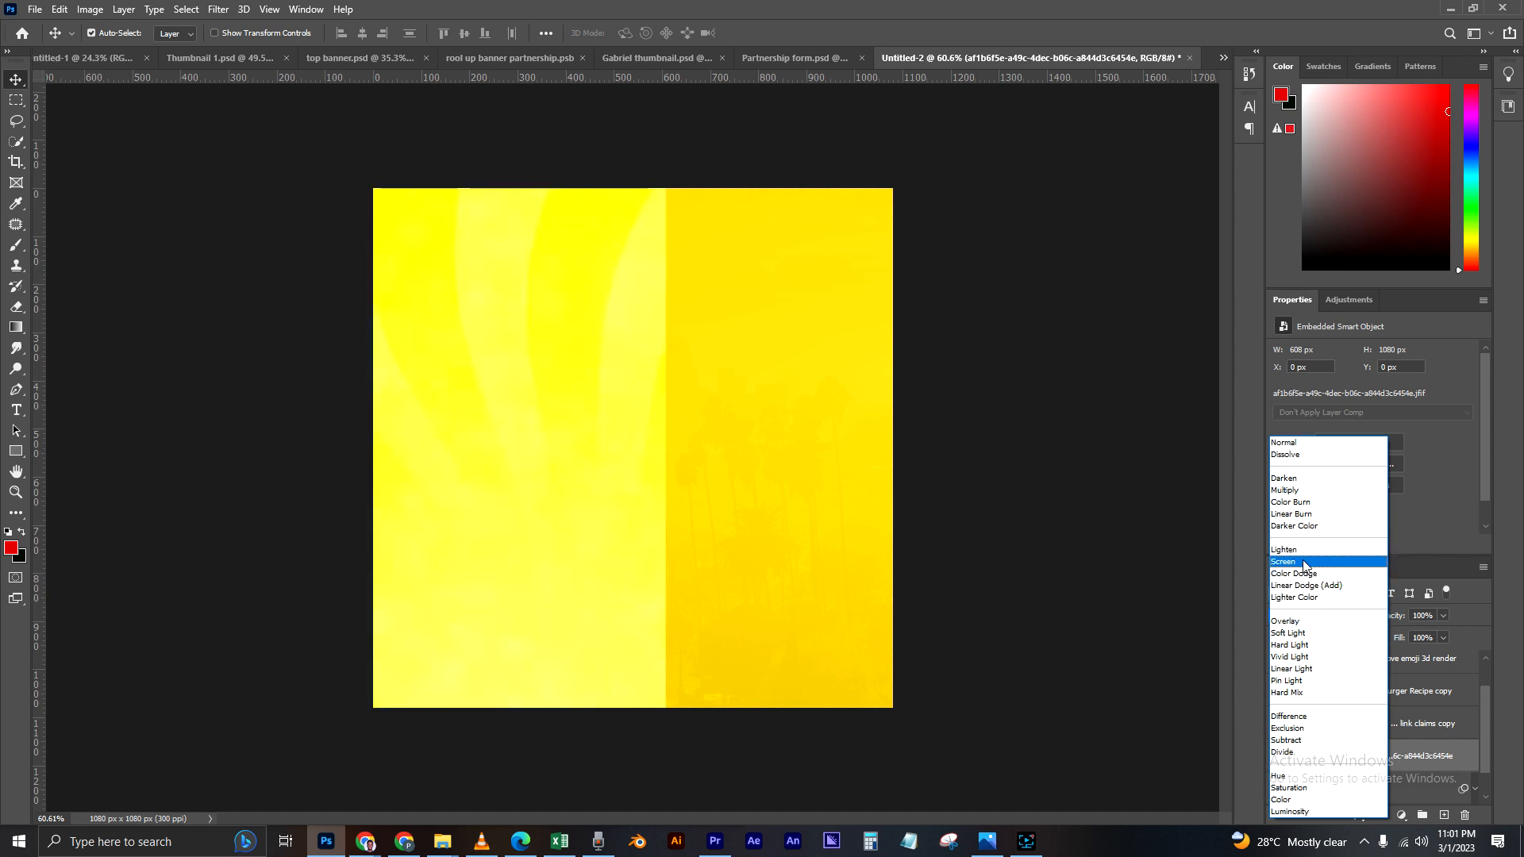
pyautogui.click(1304, 562)
pyautogui.moveTo(570, 425)
pyautogui.mouseDown()
pyautogui.moveTo(665, 412)
pyautogui.moveTo(573, 408)
pyautogui.mouseUp()
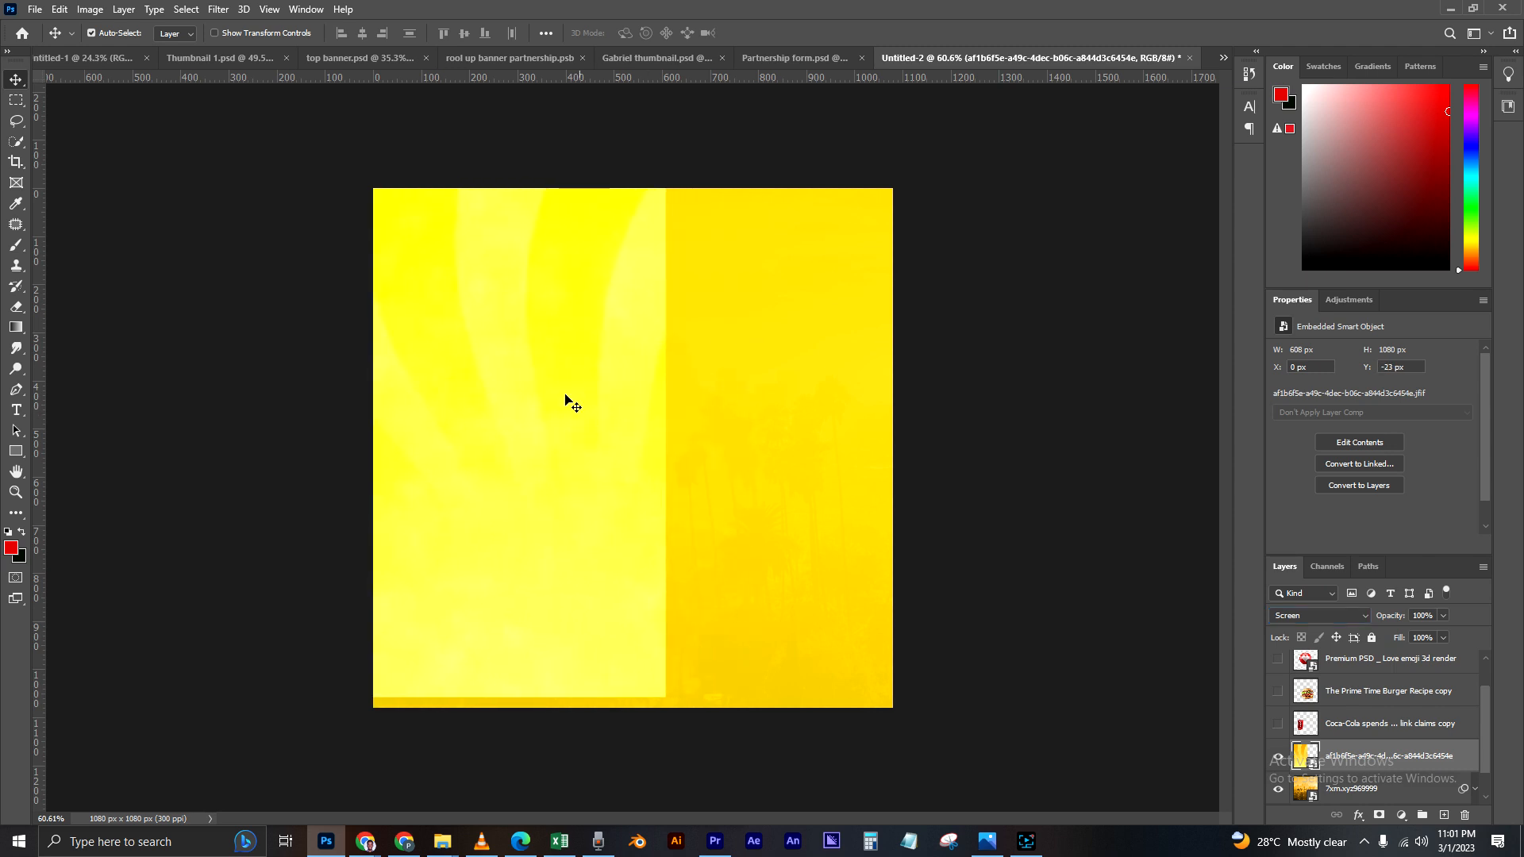
# Step: Rasterize the sunburst layer for use with the Eraser tool and set the eraser to 200 px size and 20% flow
pyautogui.click(17, 308)
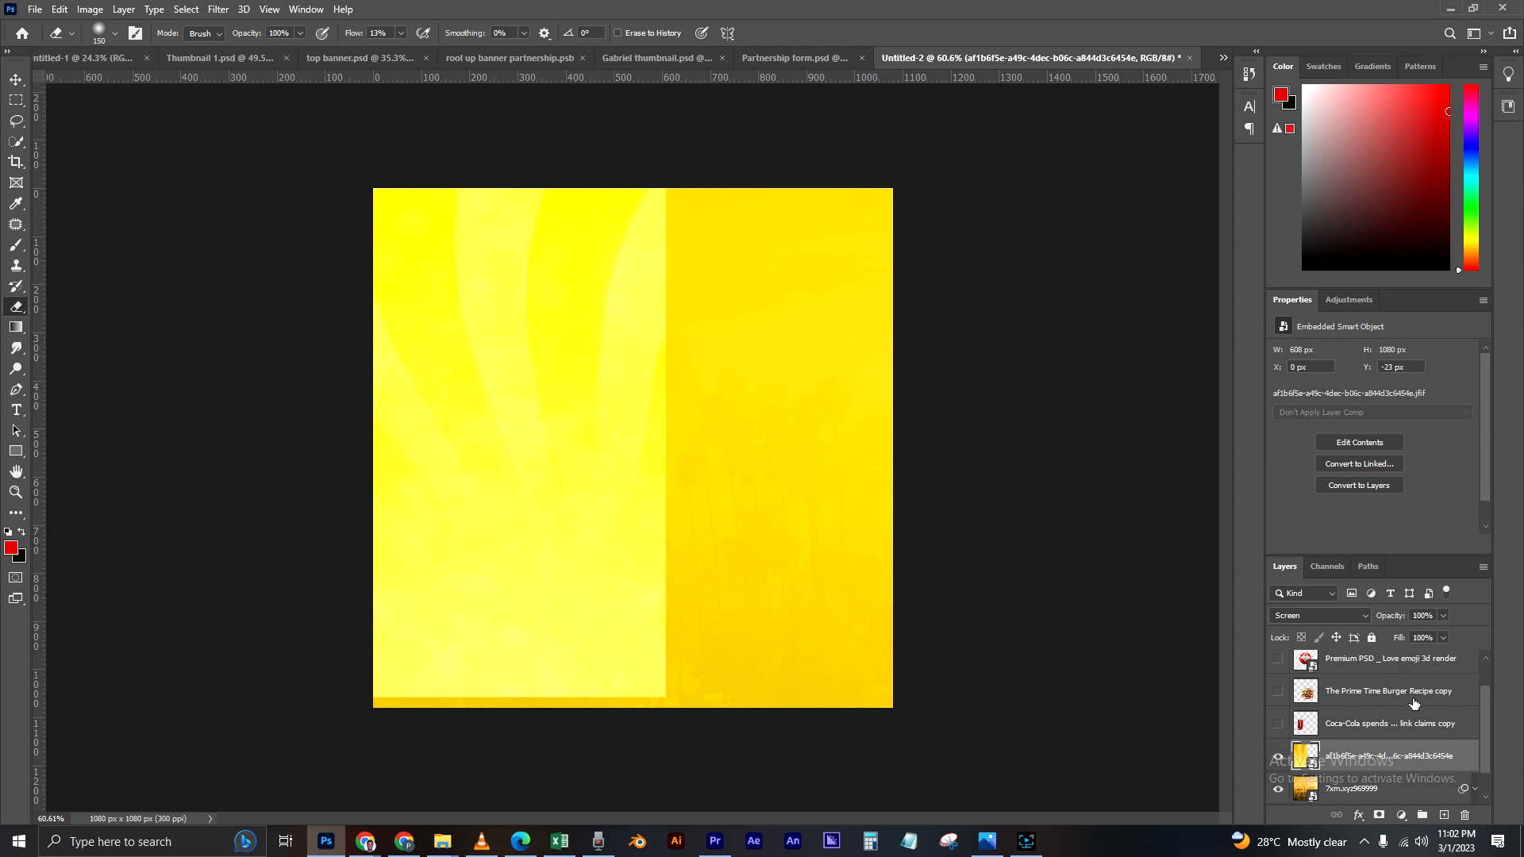
pyautogui.click(498, 418)
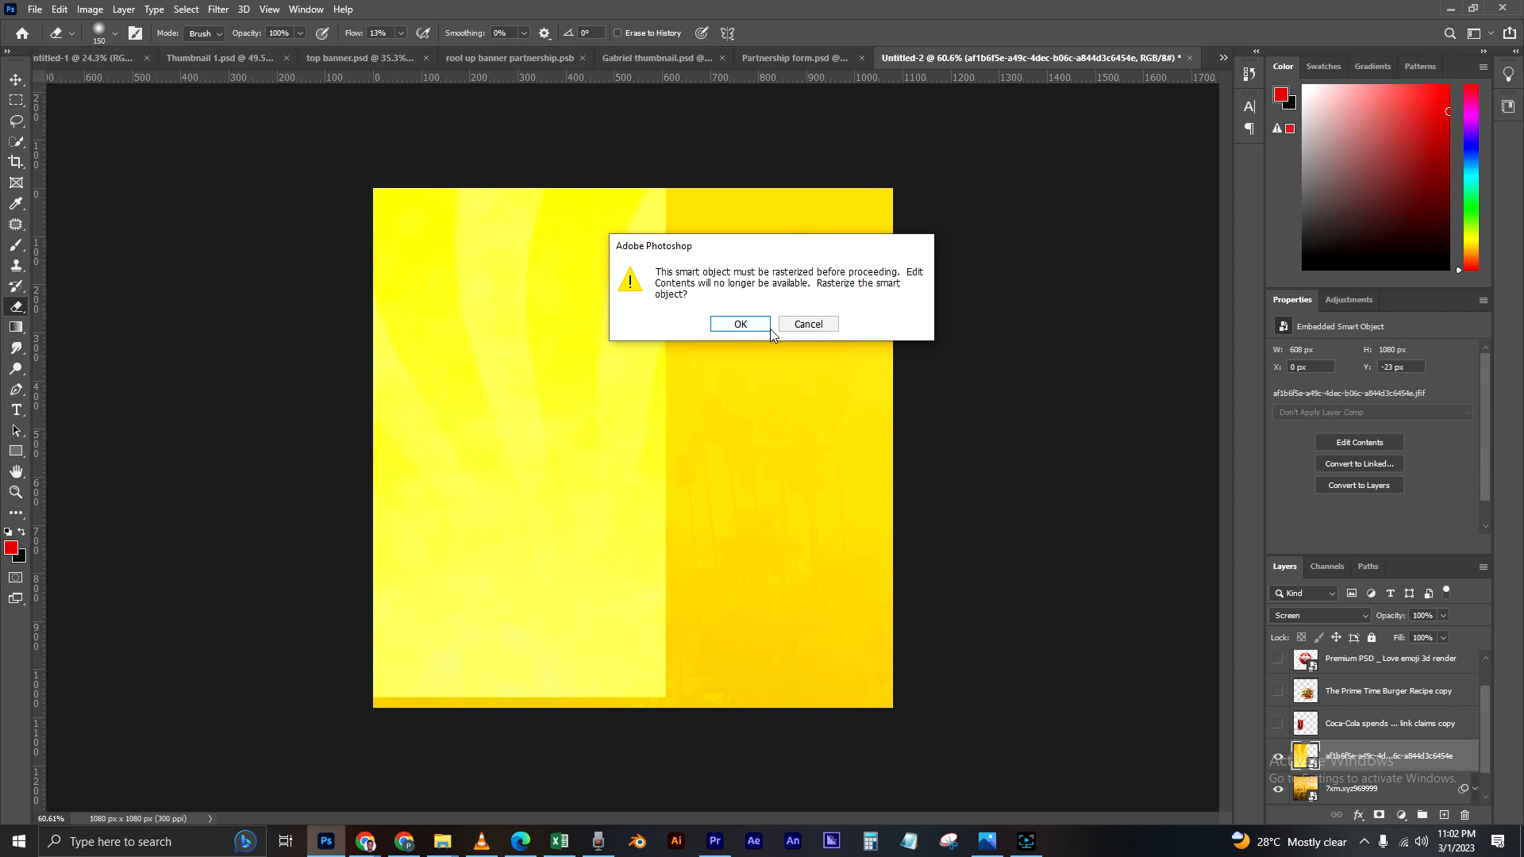
pyautogui.click(741, 323)
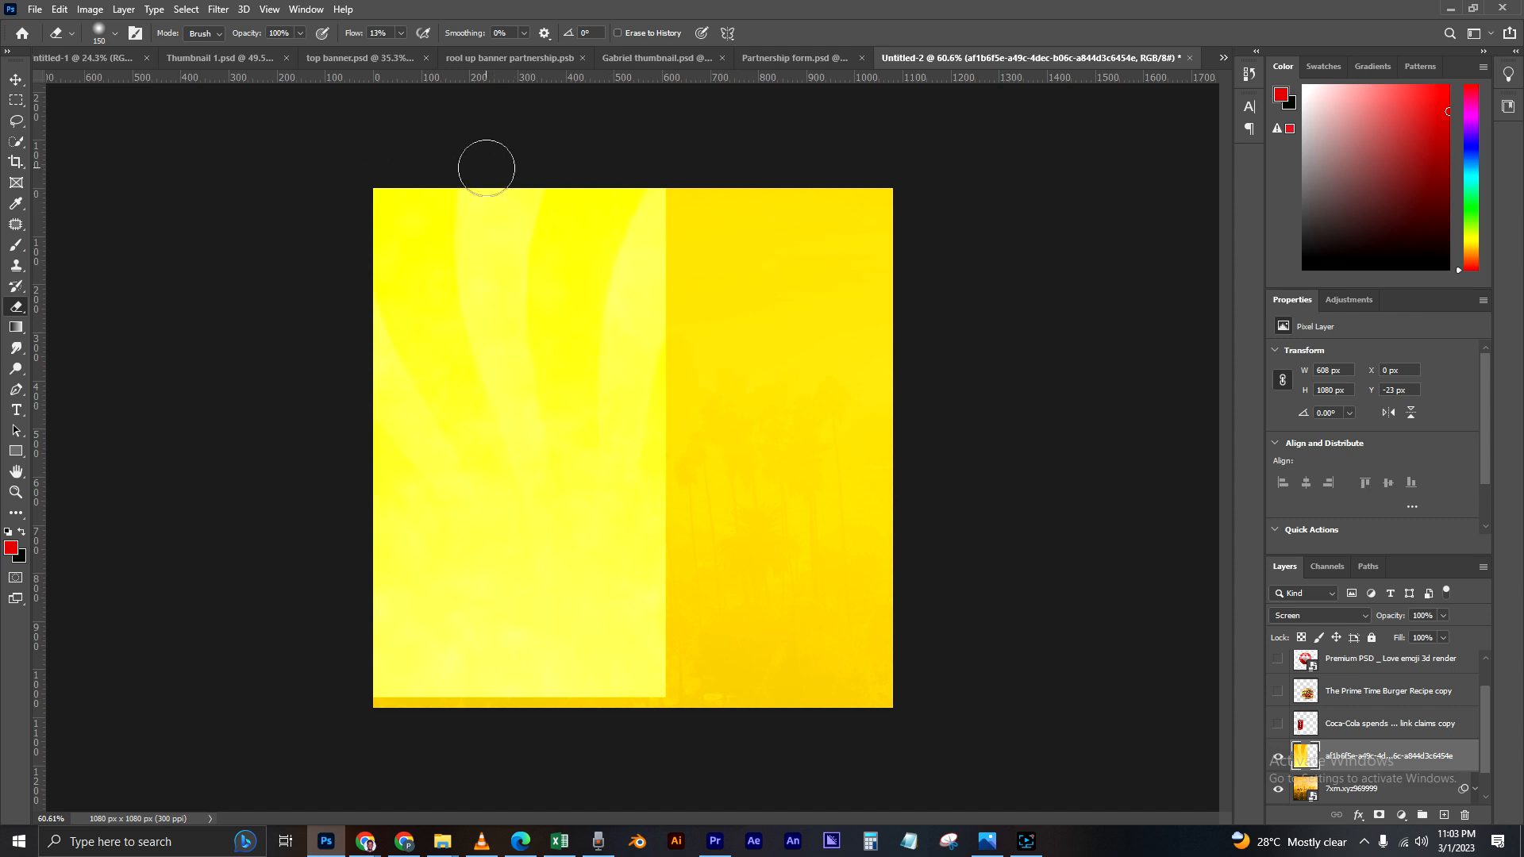
pyautogui.click(114, 33)
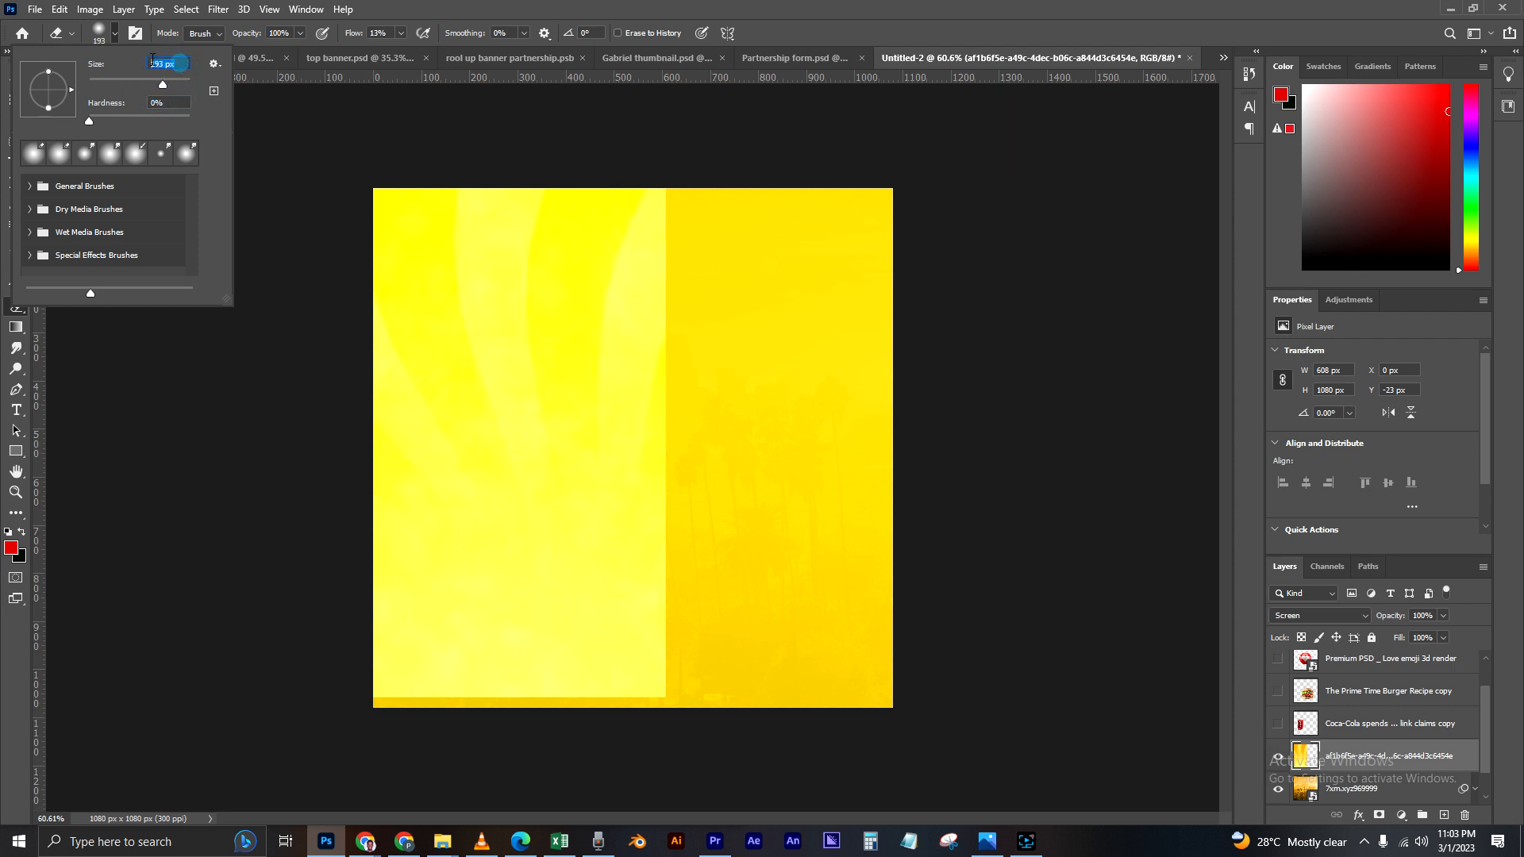
pyautogui.write('200')
pyautogui.press('Return')
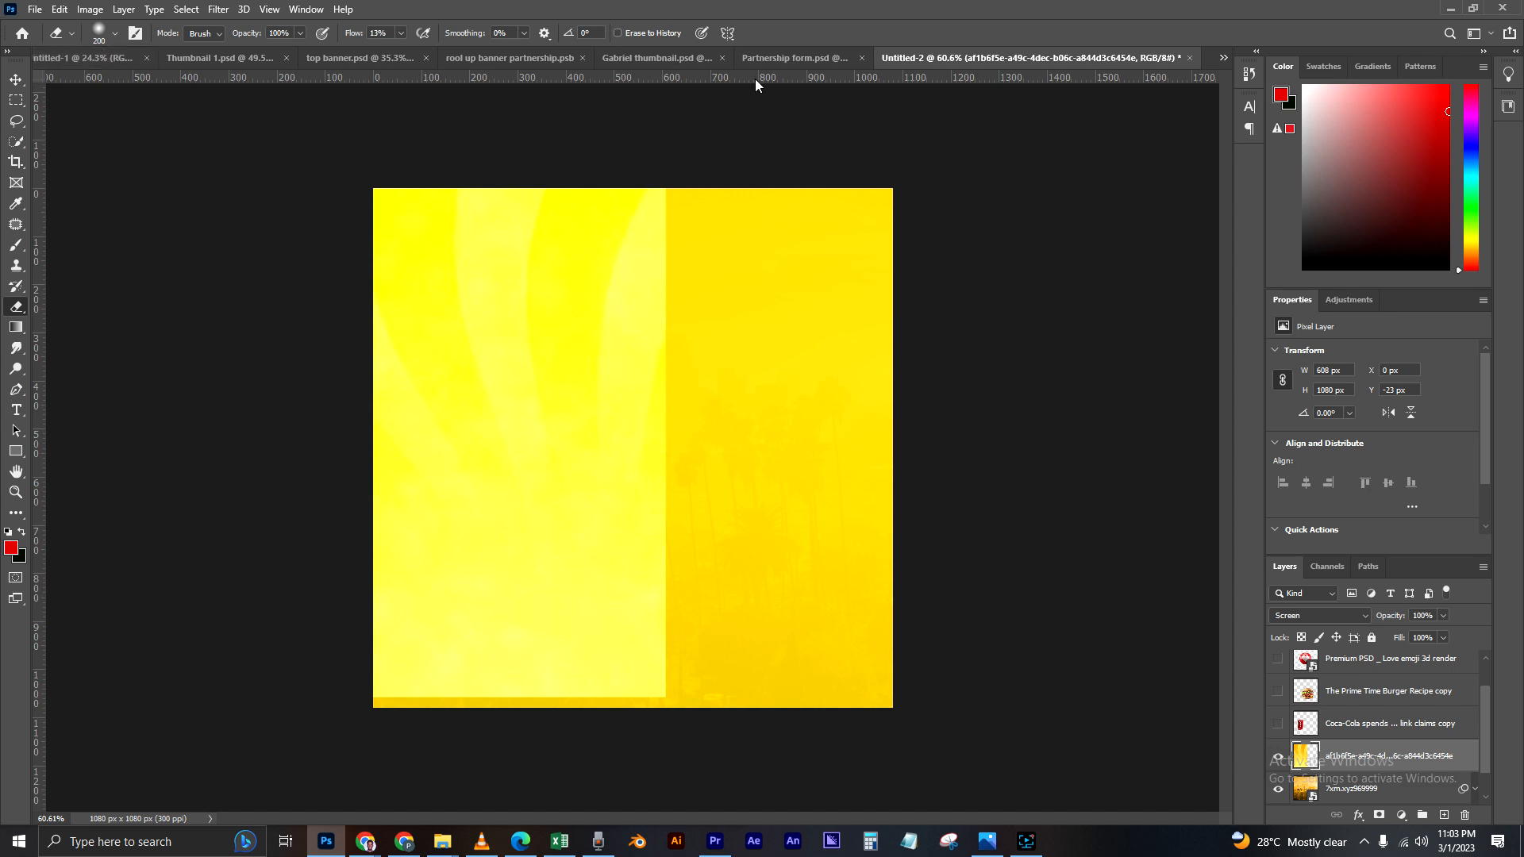
pyautogui.click(400, 34)
pyautogui.click(384, 33)
pyautogui.write('20')
# Step: Erase along the sunburst's hard right and lower edges so they fade softly into the yellow background
pyautogui.moveTo(668, 218)
pyautogui.mouseDown()
pyautogui.moveTo(669, 313)
pyautogui.moveTo(662, 227)
pyautogui.mouseUp()
pyautogui.moveTo(654, 199)
pyautogui.mouseDown()
pyautogui.moveTo(650, 300)
pyautogui.moveTo(693, 225)
pyautogui.moveTo(677, 550)
pyautogui.mouseUp()
pyautogui.moveTo(663, 322); pyautogui.dragTo(638, 689)
pyautogui.moveTo(654, 330)
pyautogui.mouseDown()
pyautogui.moveTo(642, 610)
pyautogui.moveTo(695, 688)
pyautogui.moveTo(681, 587)
pyautogui.mouseUp()
pyautogui.moveTo(701, 612); pyautogui.dragTo(654, 214)
pyautogui.moveTo(711, 543); pyautogui.dragTo(641, 229)
pyautogui.moveTo(605, 725)
pyautogui.mouseDown()
pyautogui.moveTo(503, 724)
pyautogui.moveTo(677, 641)
pyautogui.mouseUp()
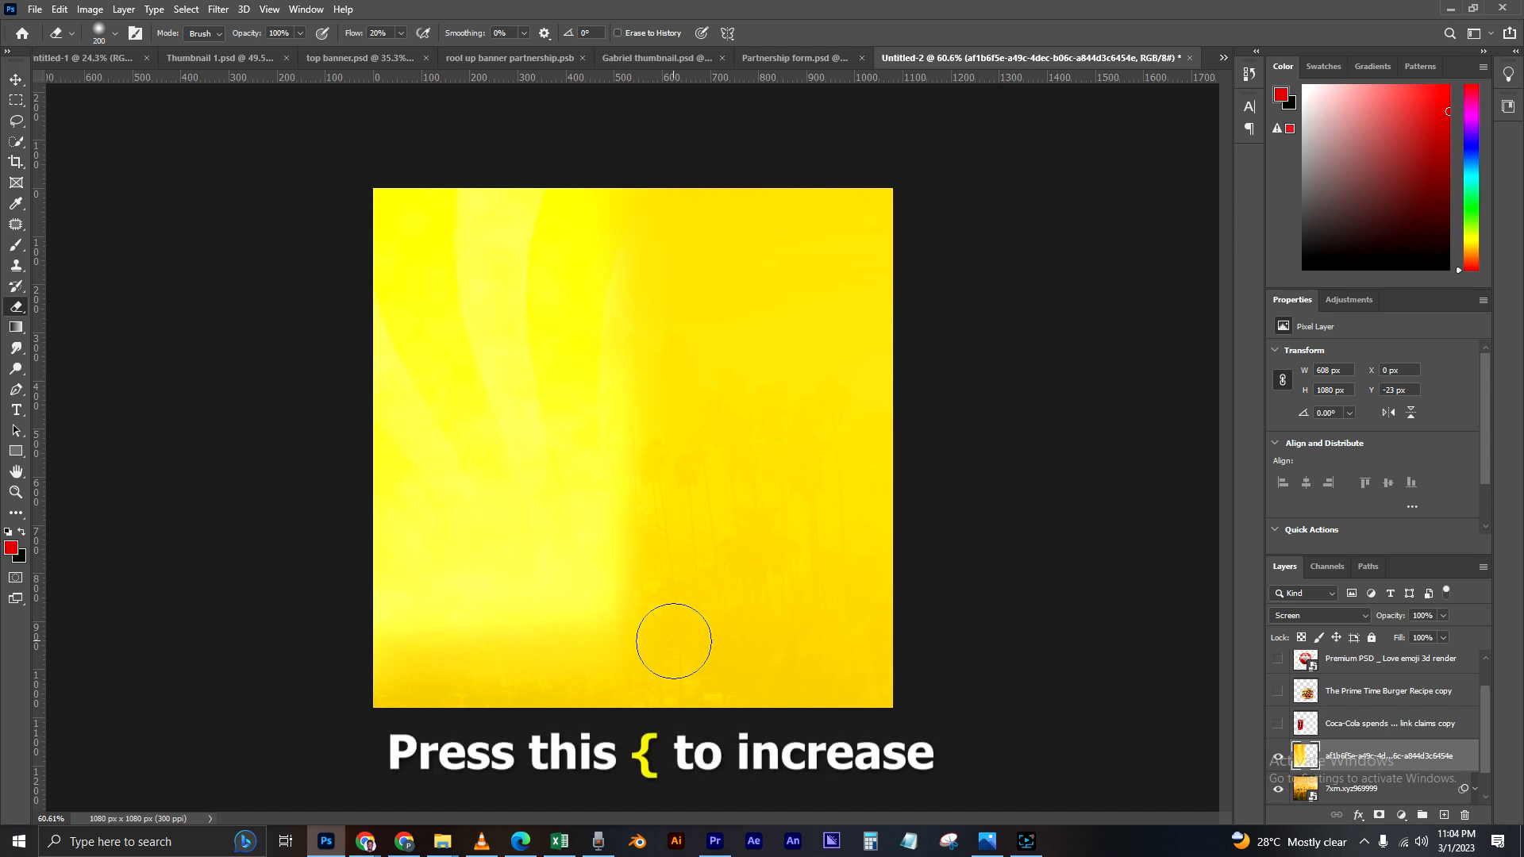
# Step: Try out larger and smaller eraser sizes, ending back at 200 px
pyautogui.press(']')
pyautogui.press(']')
pyautogui.press(']')
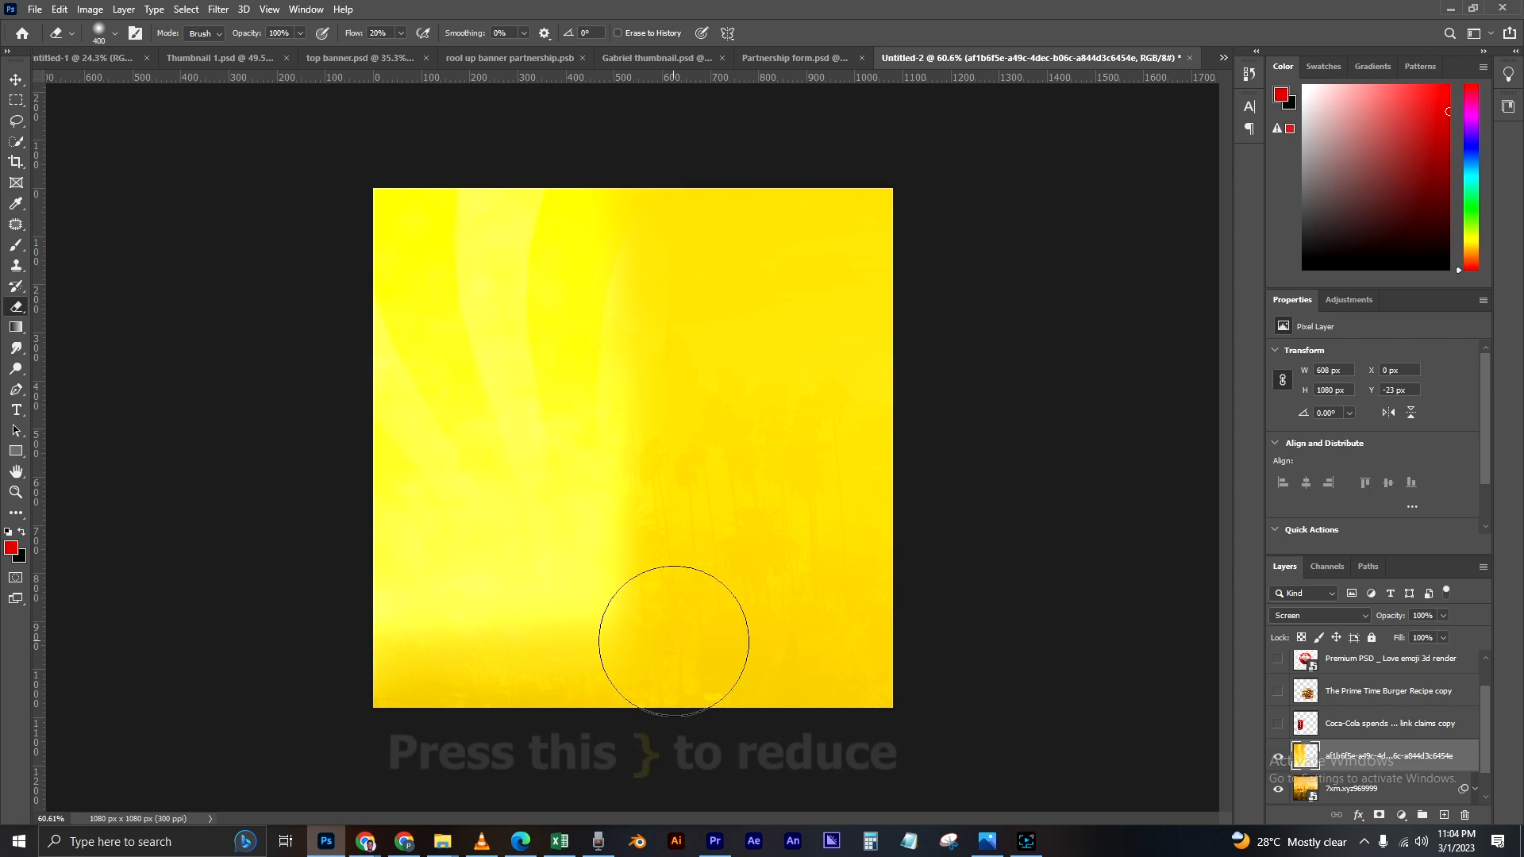
pyautogui.press('[')
pyautogui.press('[')
pyautogui.press('[')
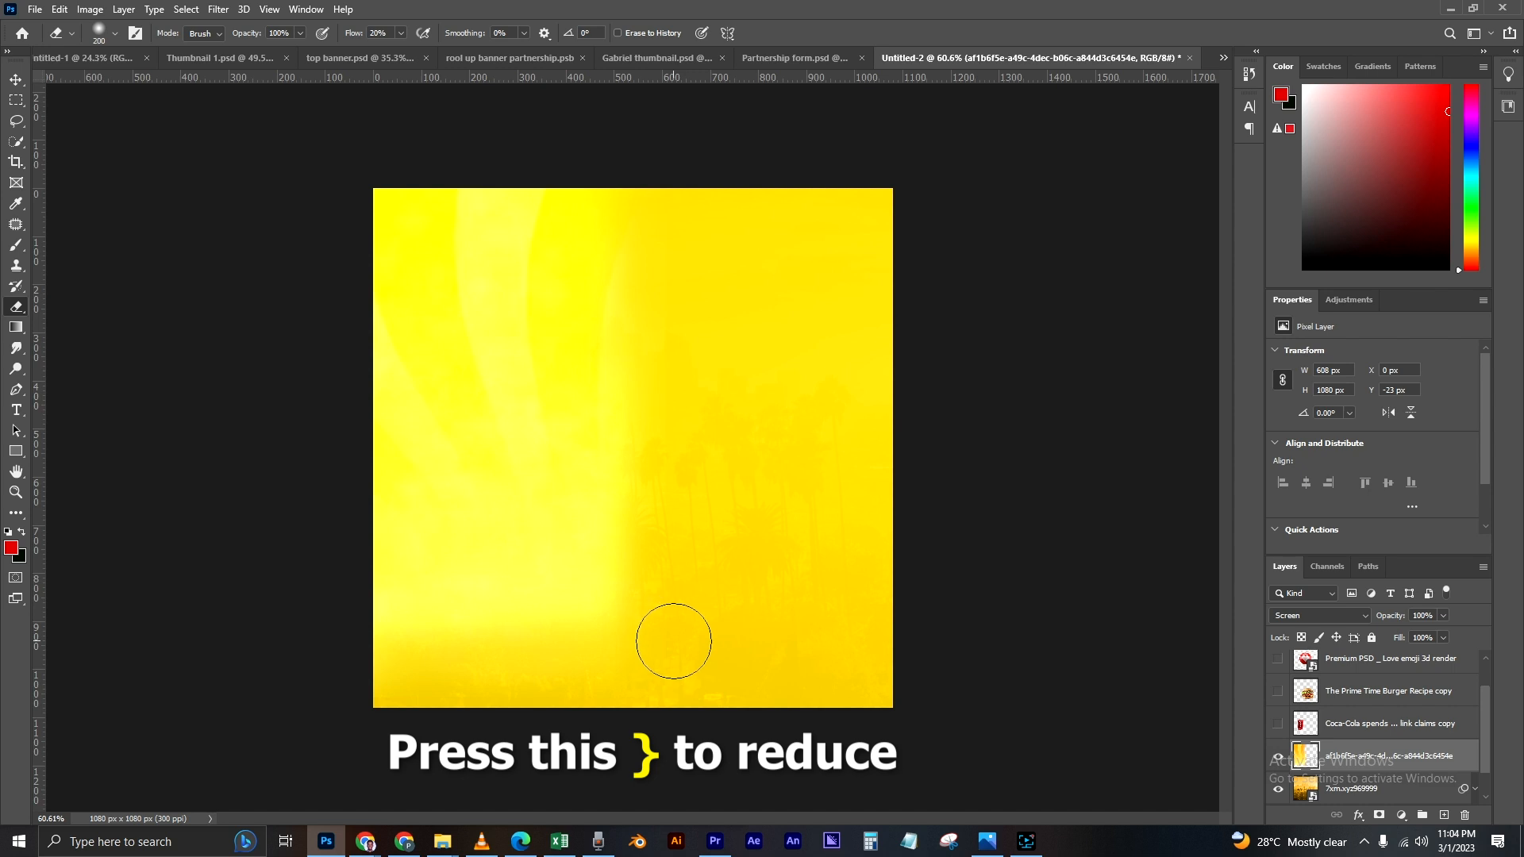
pyautogui.press(']')
pyautogui.press(']')
pyautogui.press(']')
pyautogui.press(']')
pyautogui.press(']')
pyautogui.press('[')
pyautogui.press('[')
pyautogui.press('[')
pyautogui.press('[')
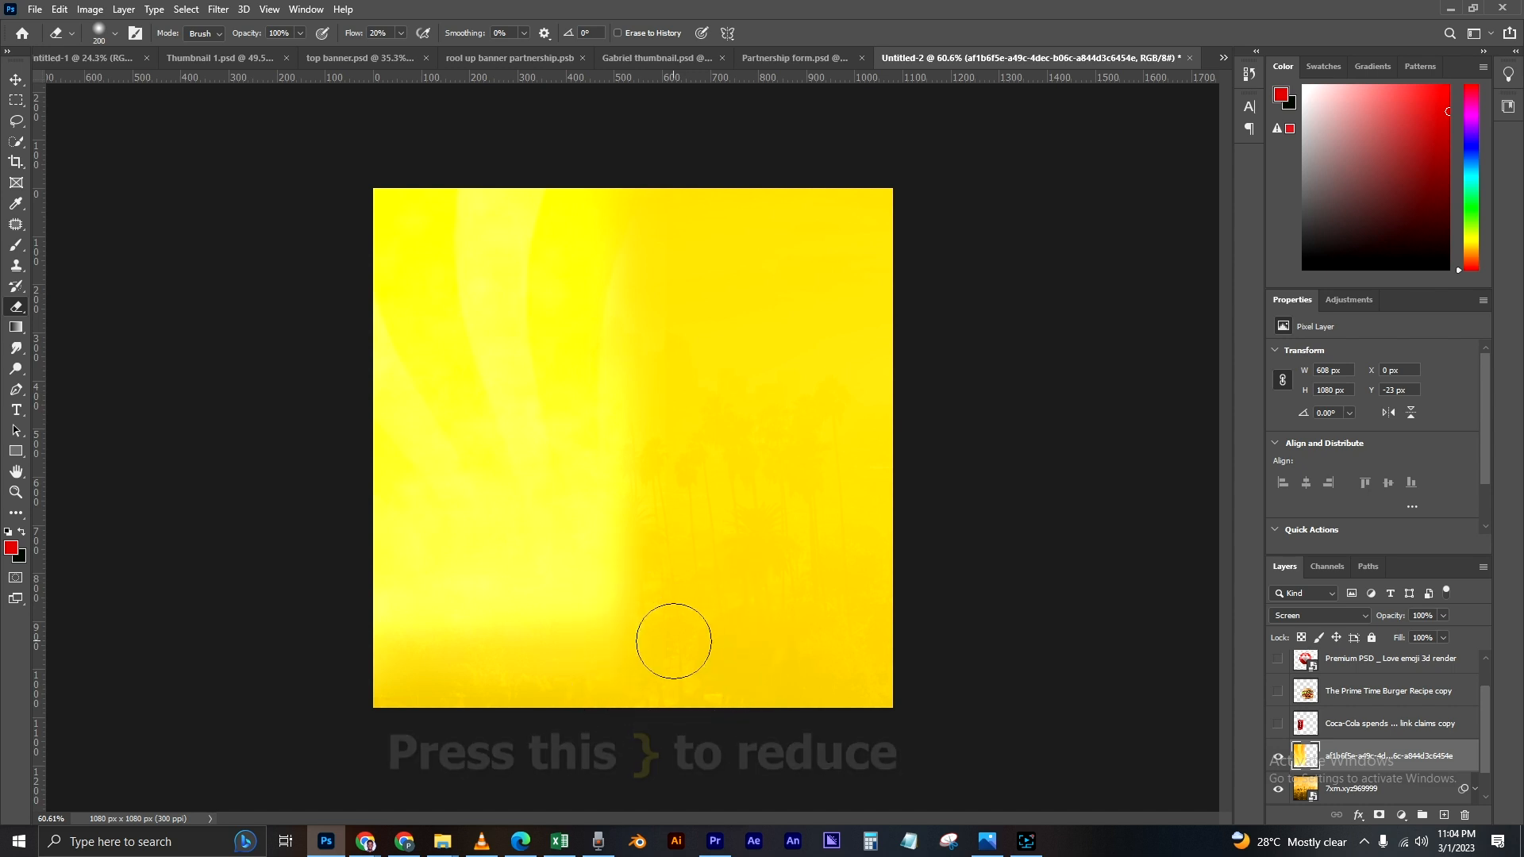
# Step: Enlarge the eraser to 500 px, fade out the sunburst's lower part, and return to the Move tool with the layer deselected
pyautogui.press(']')
pyautogui.press(']')
pyautogui.press(']')
pyautogui.press(']')
pyautogui.moveTo(678, 610)
pyautogui.mouseDown()
pyautogui.moveTo(484, 677)
pyautogui.moveTo(345, 652)
pyautogui.mouseUp()
pyautogui.moveTo(345, 652)
pyautogui.mouseDown()
pyautogui.moveTo(622, 503)
pyautogui.moveTo(495, 479)
pyautogui.mouseUp()
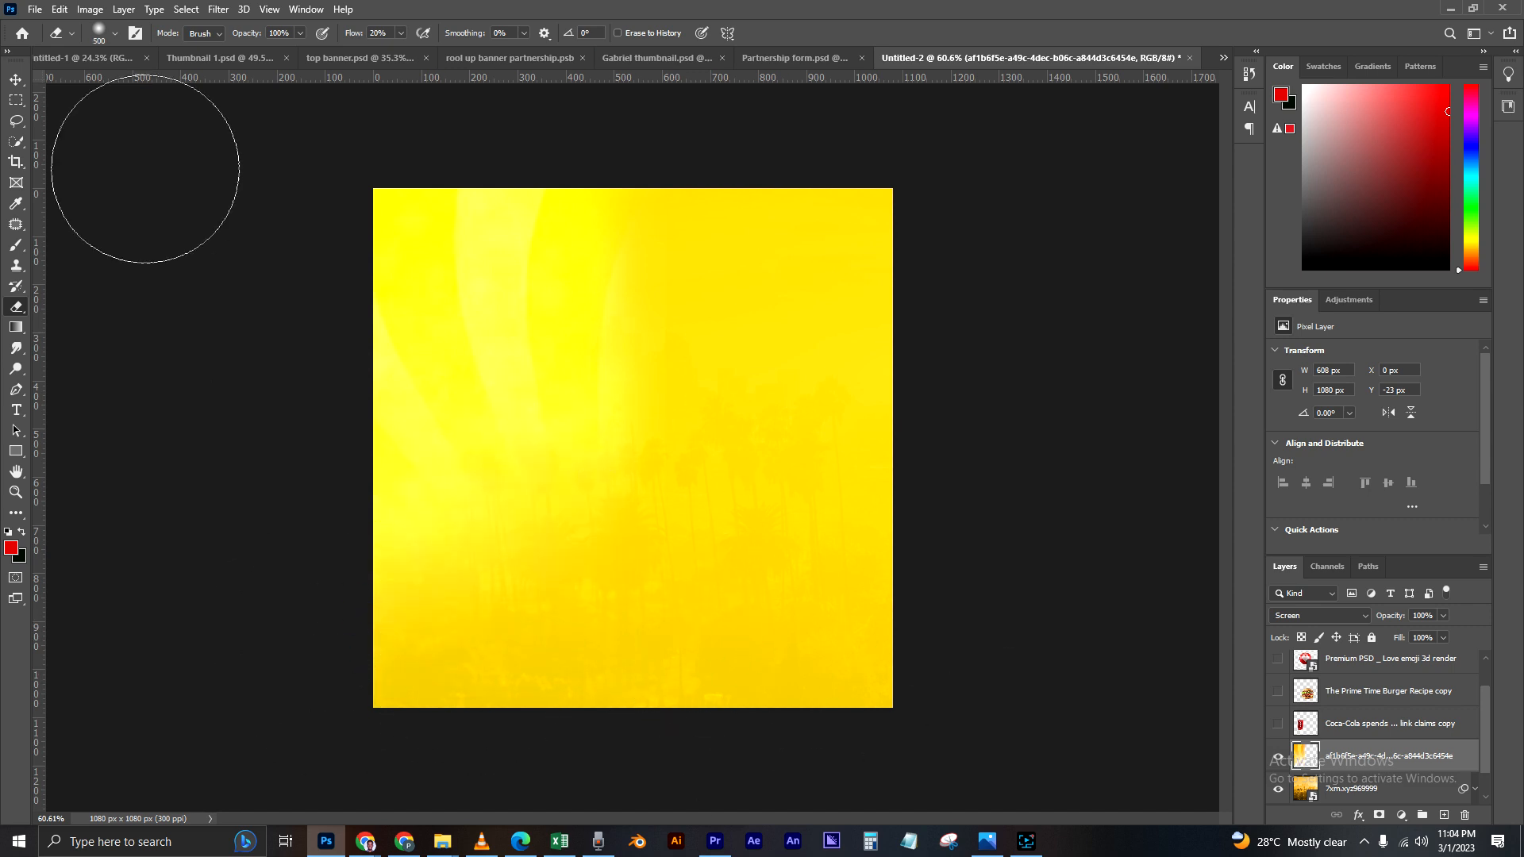
pyautogui.click(16, 82)
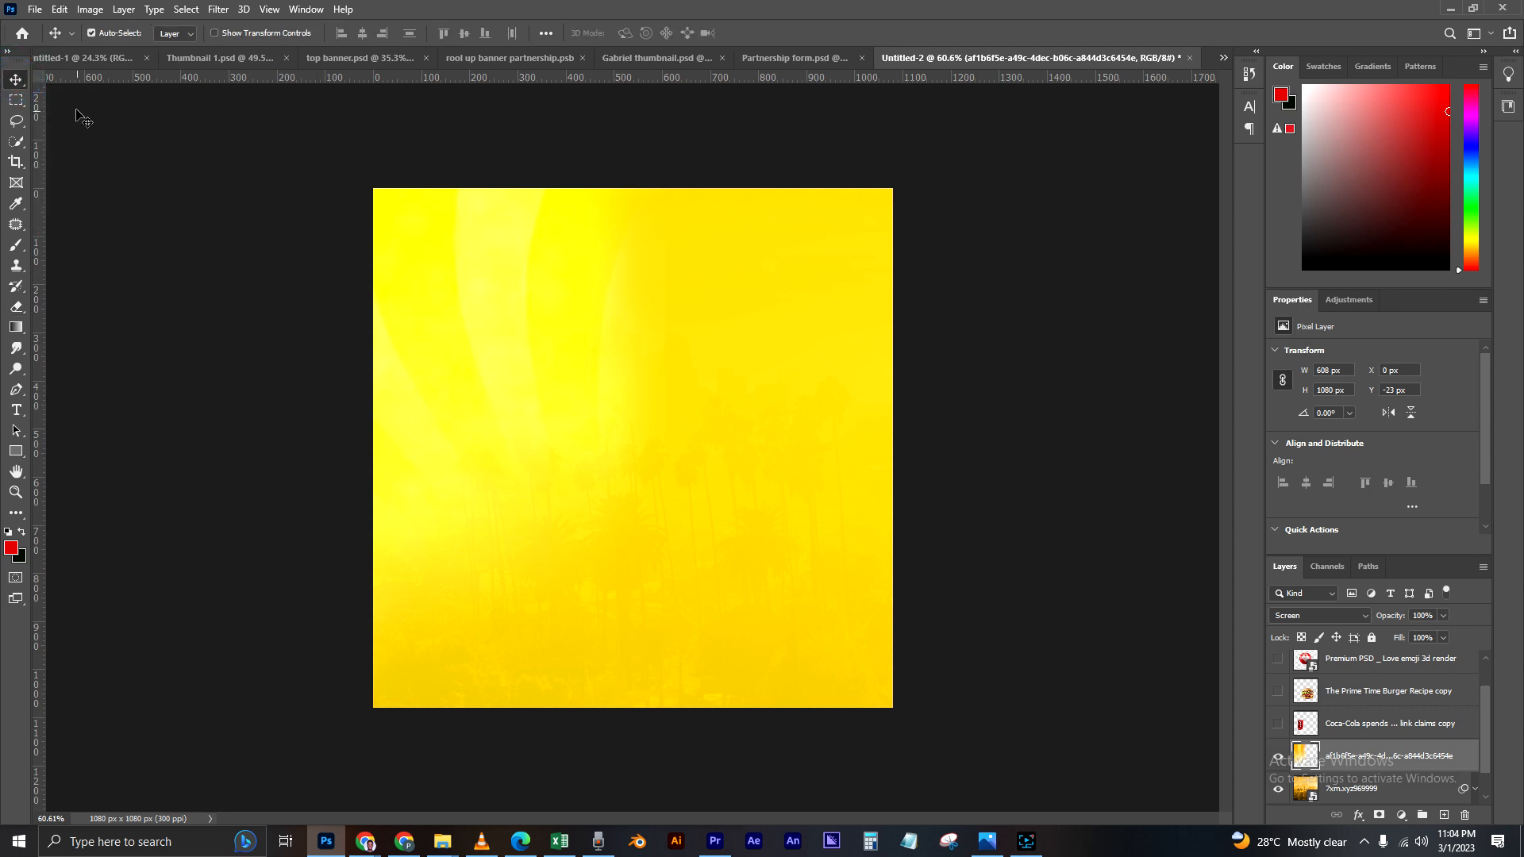
pyautogui.moveTo(513, 433); pyautogui.dragTo(517, 438)
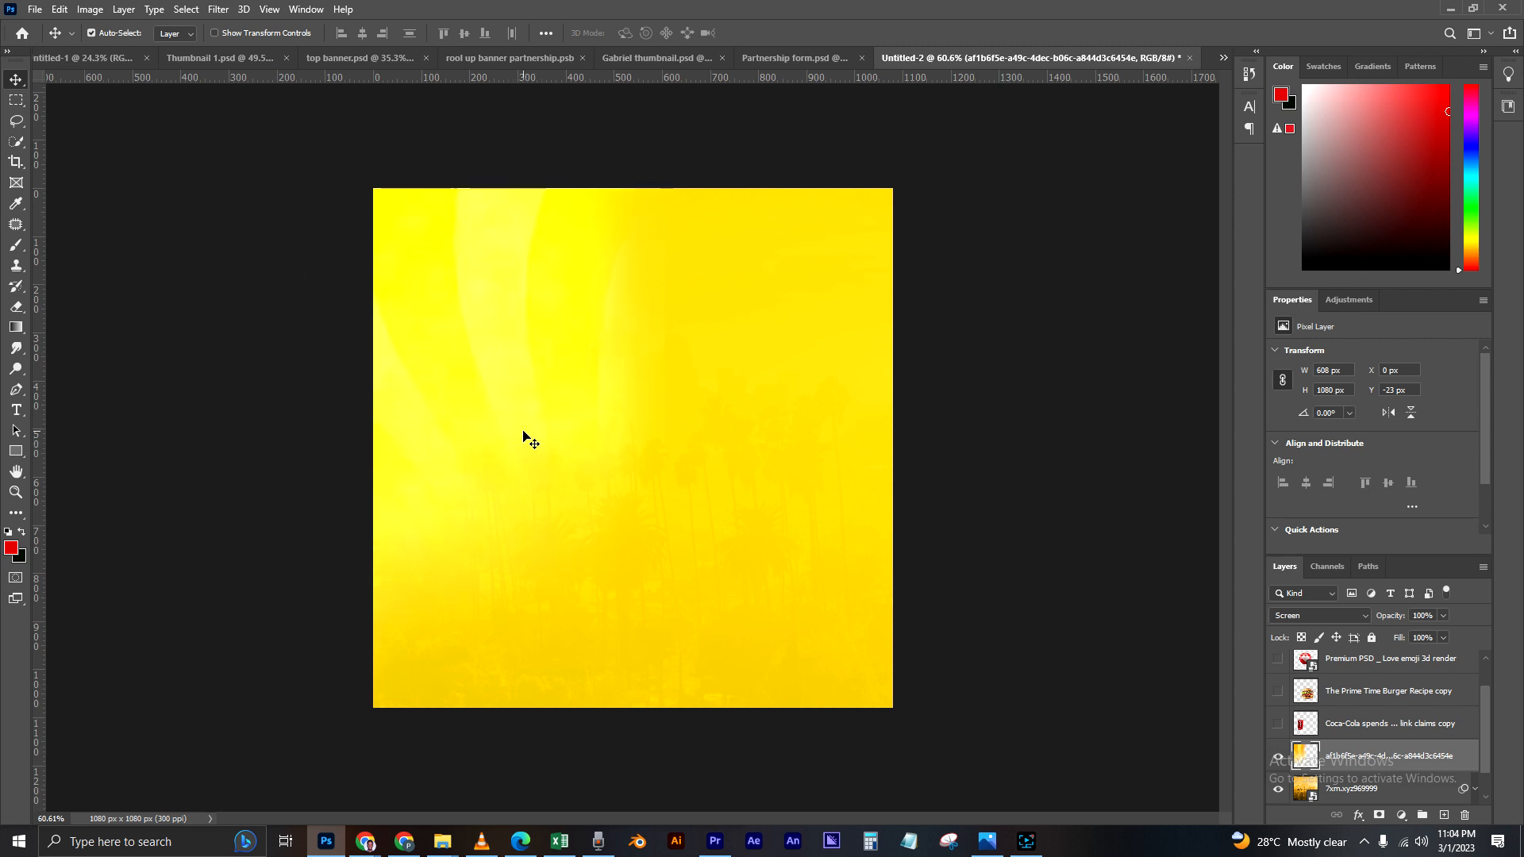
pyautogui.click(1063, 607)
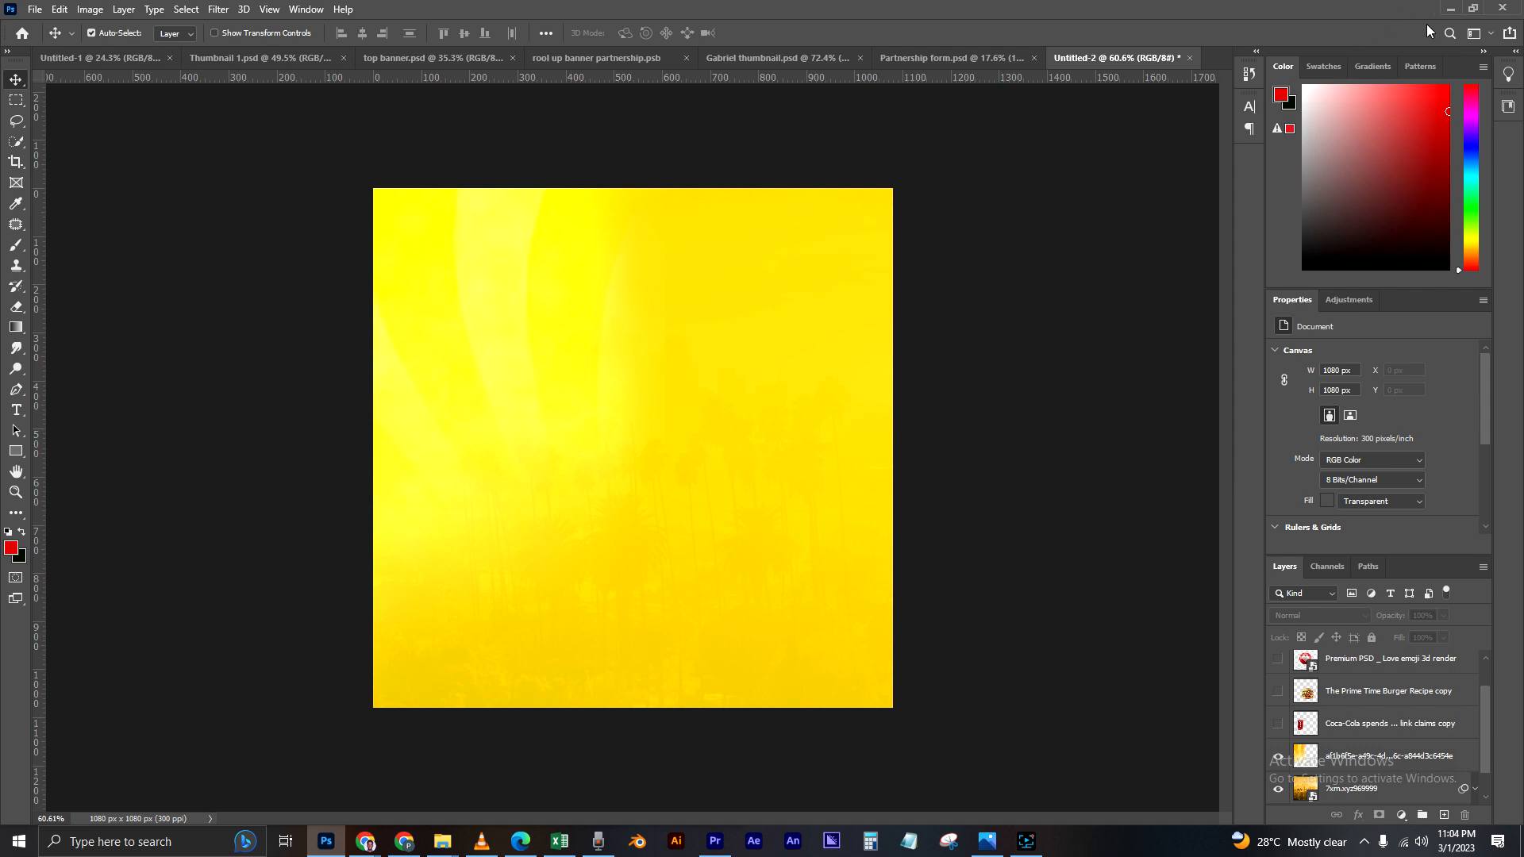
# Step: Place the orange streaked background image from the Burger material folder into the document and set its blend mode to Screen
pyautogui.click(1449, 10)
pyautogui.click(509, 488)
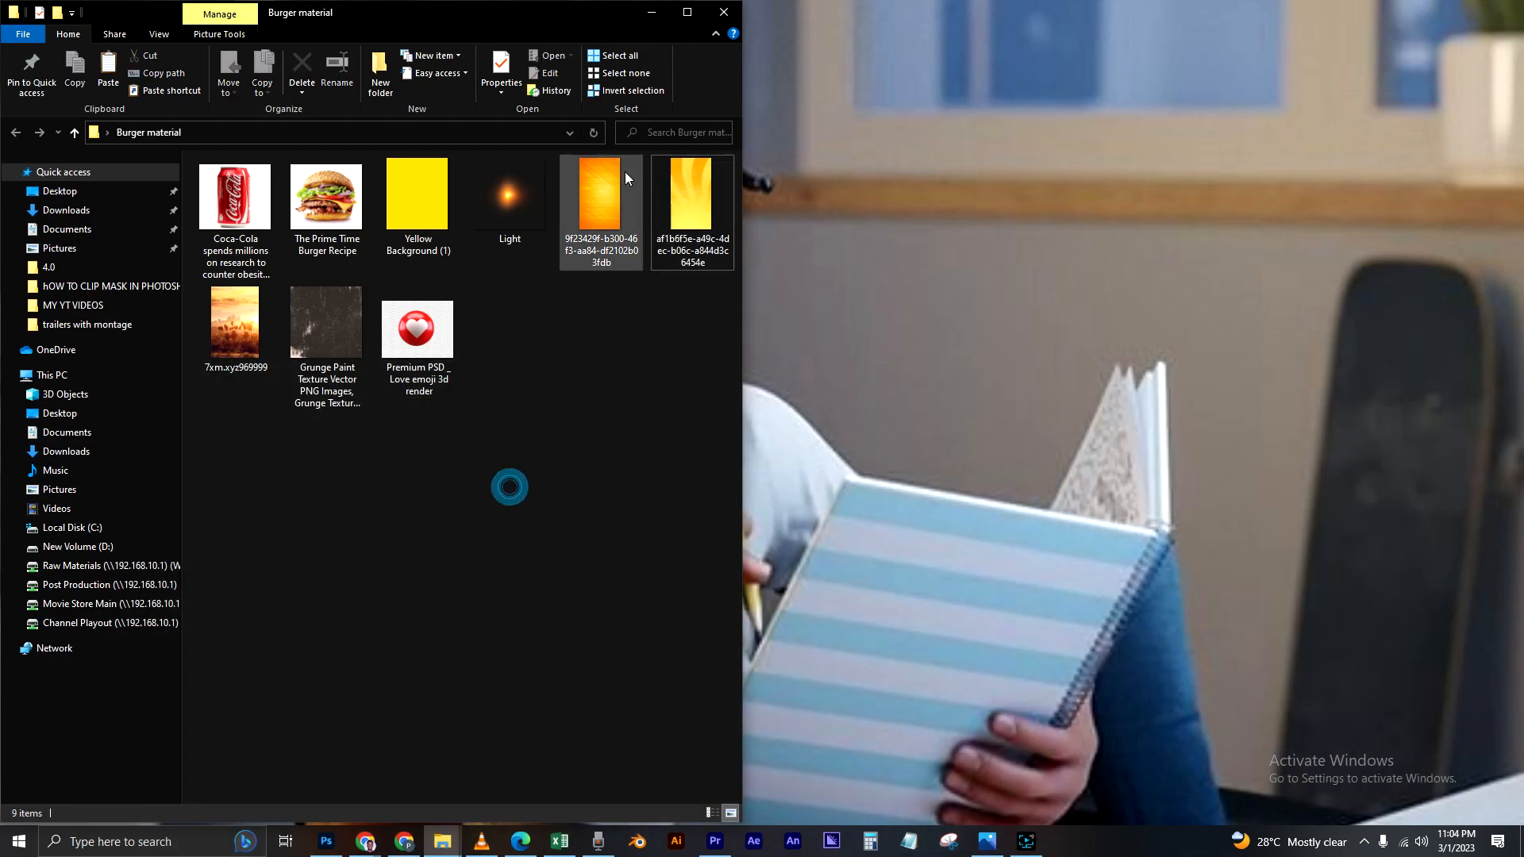
pyautogui.moveTo(607, 202); pyautogui.dragTo(546, 548)
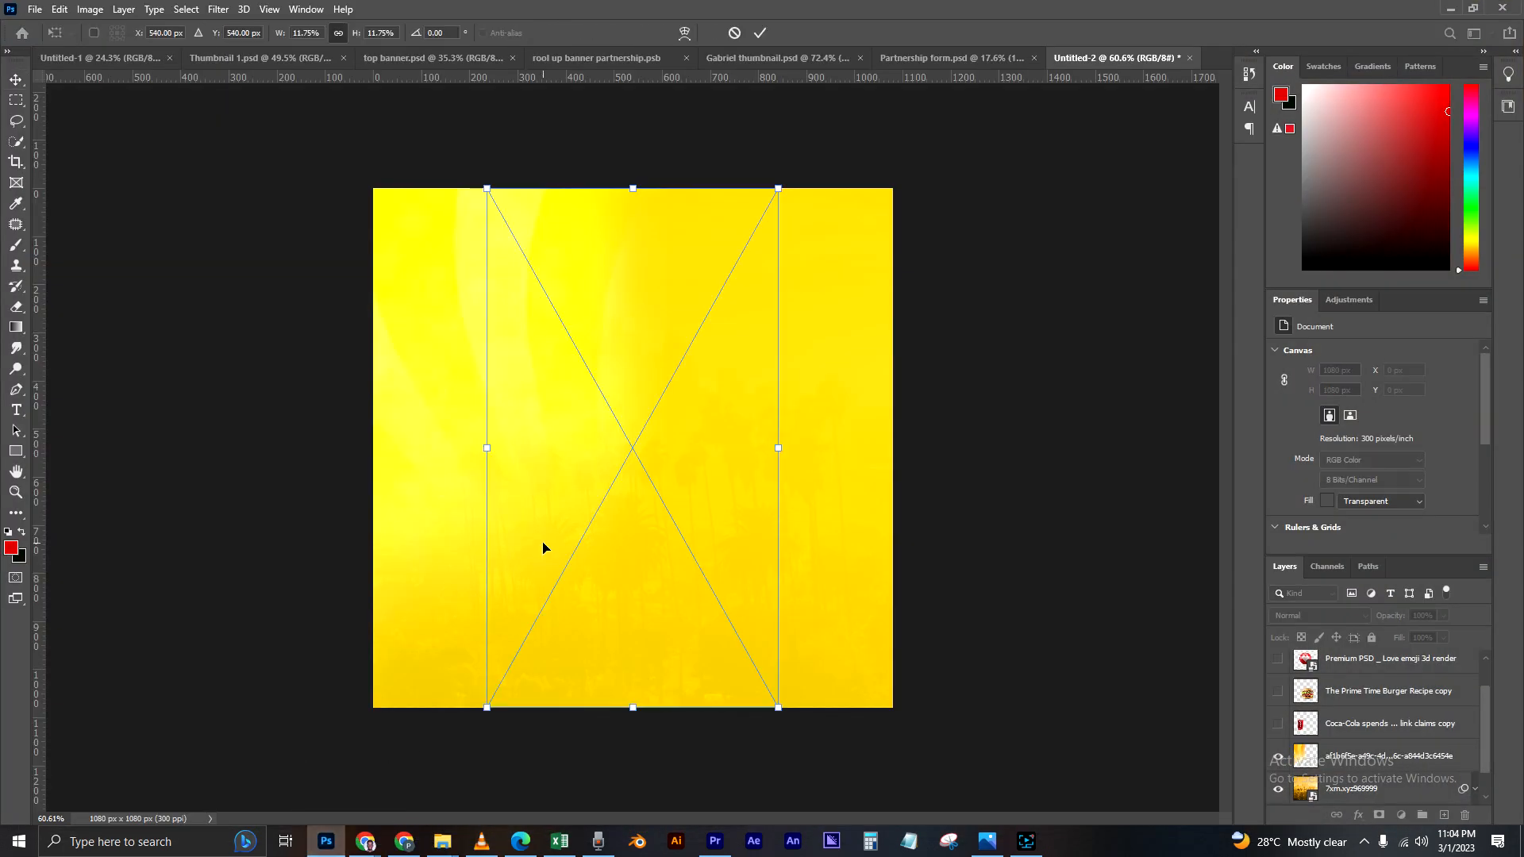
pyautogui.press('Return')
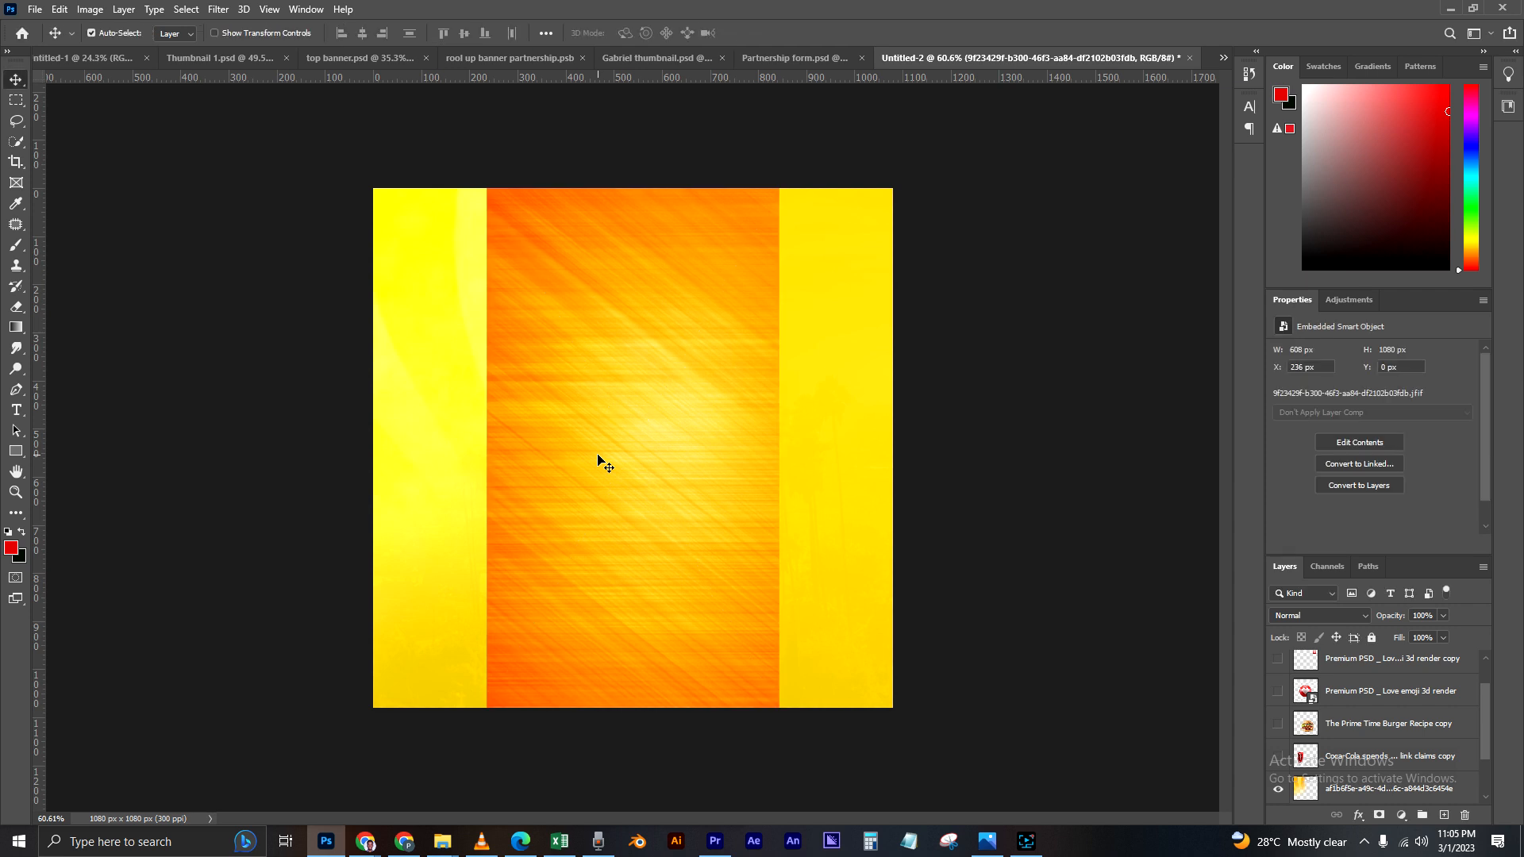
pyautogui.click(1358, 617)
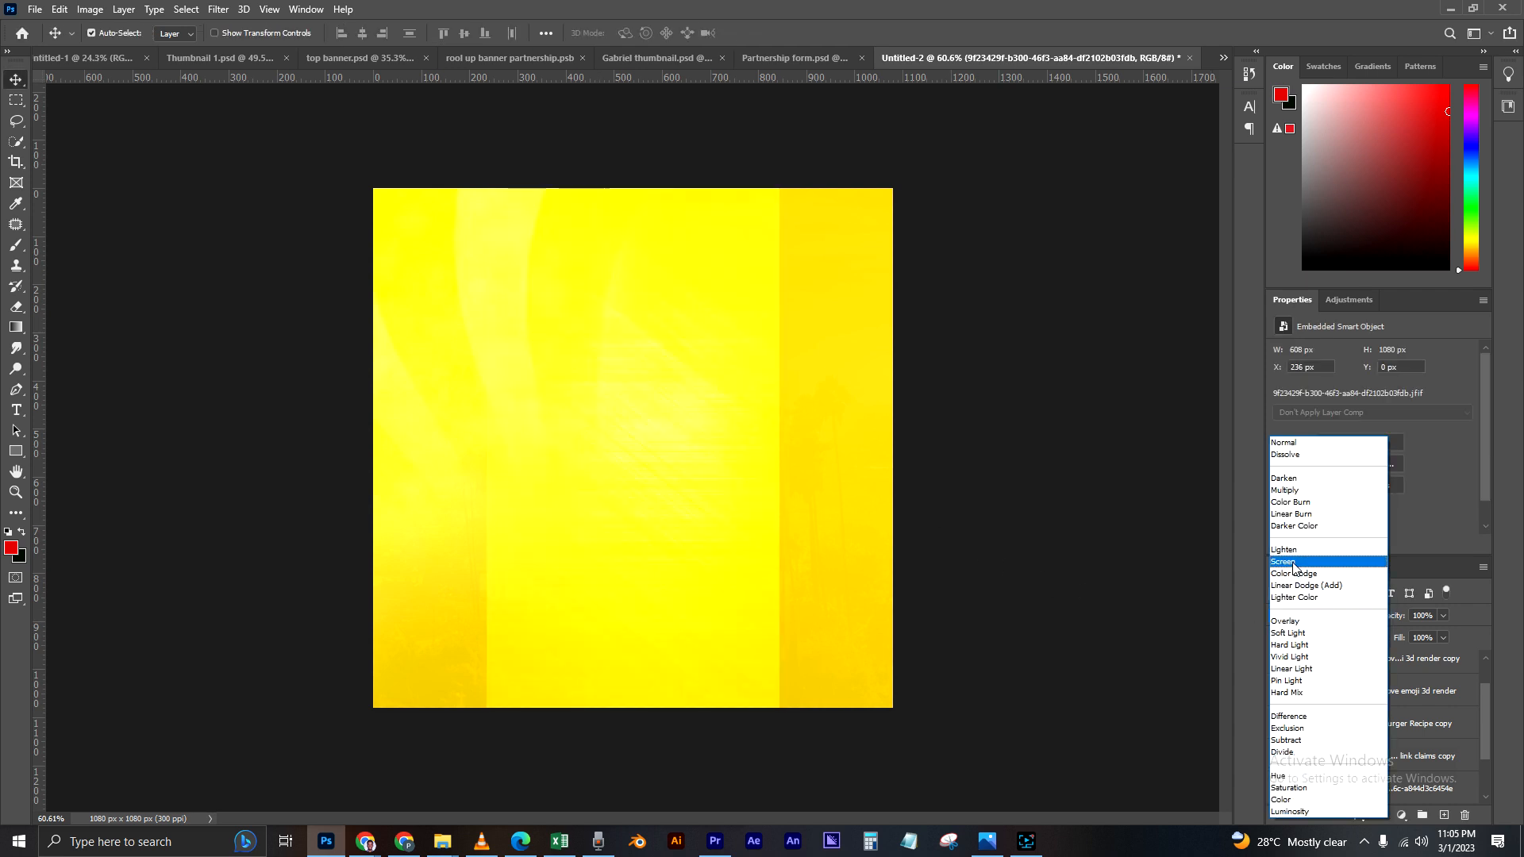
pyautogui.click(1293, 563)
# Step: Move and proportionally enlarge the orange texture to about 1107 x 1967 px so it covers the whole canvas
pyautogui.moveTo(733, 461); pyautogui.dragTo(847, 446)
pyautogui.moveTo(794, 504); pyautogui.dragTo(803, 515)
pyautogui.hotkey('ctrl', 't')
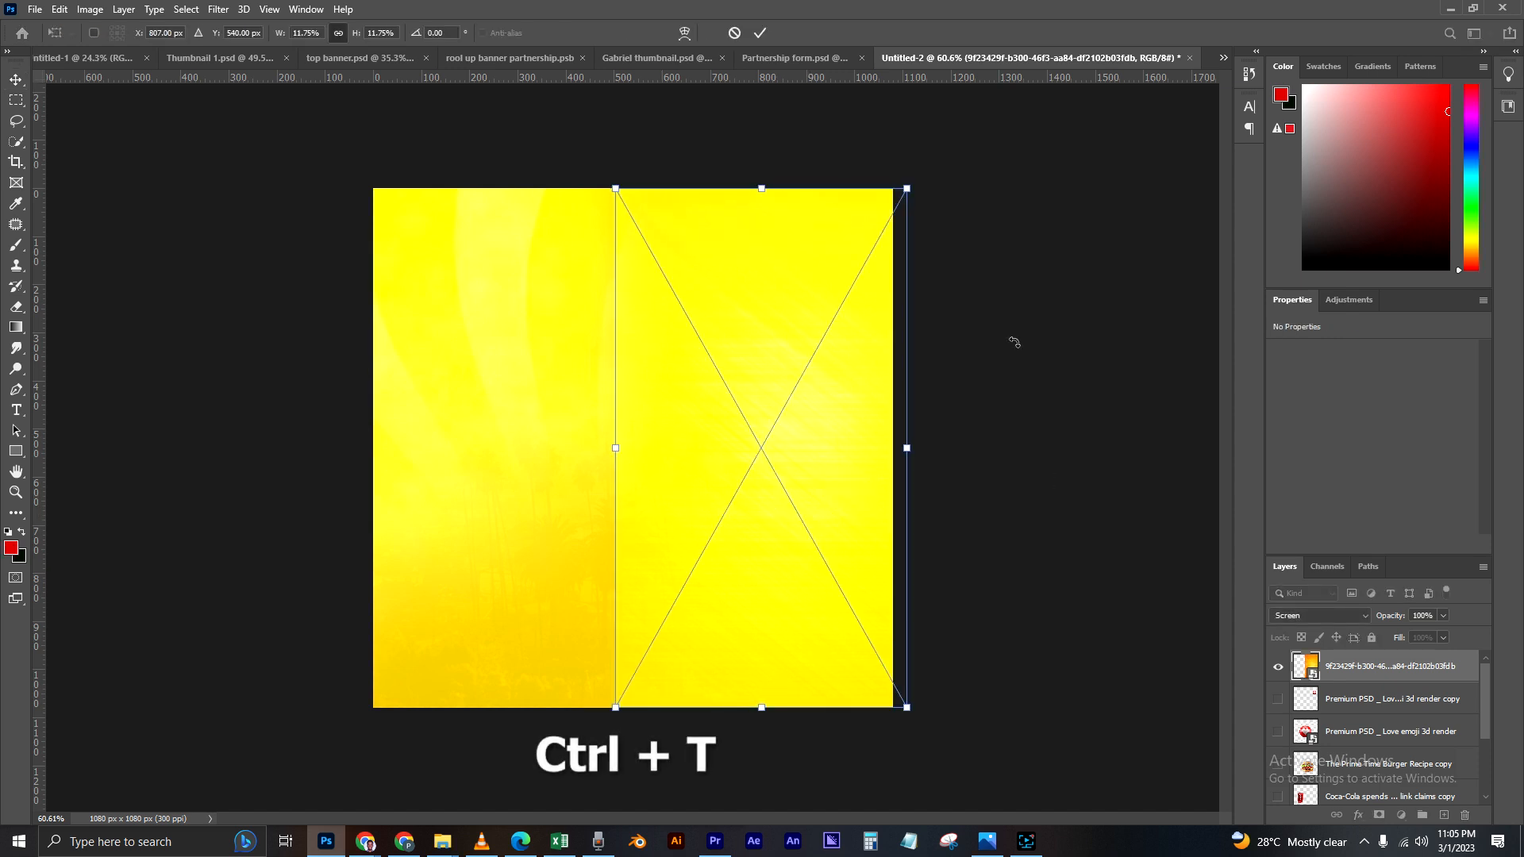
pyautogui.moveTo(614, 187); pyautogui.dragTo(416, 153)
pyautogui.scroll(-5, 704, 442)
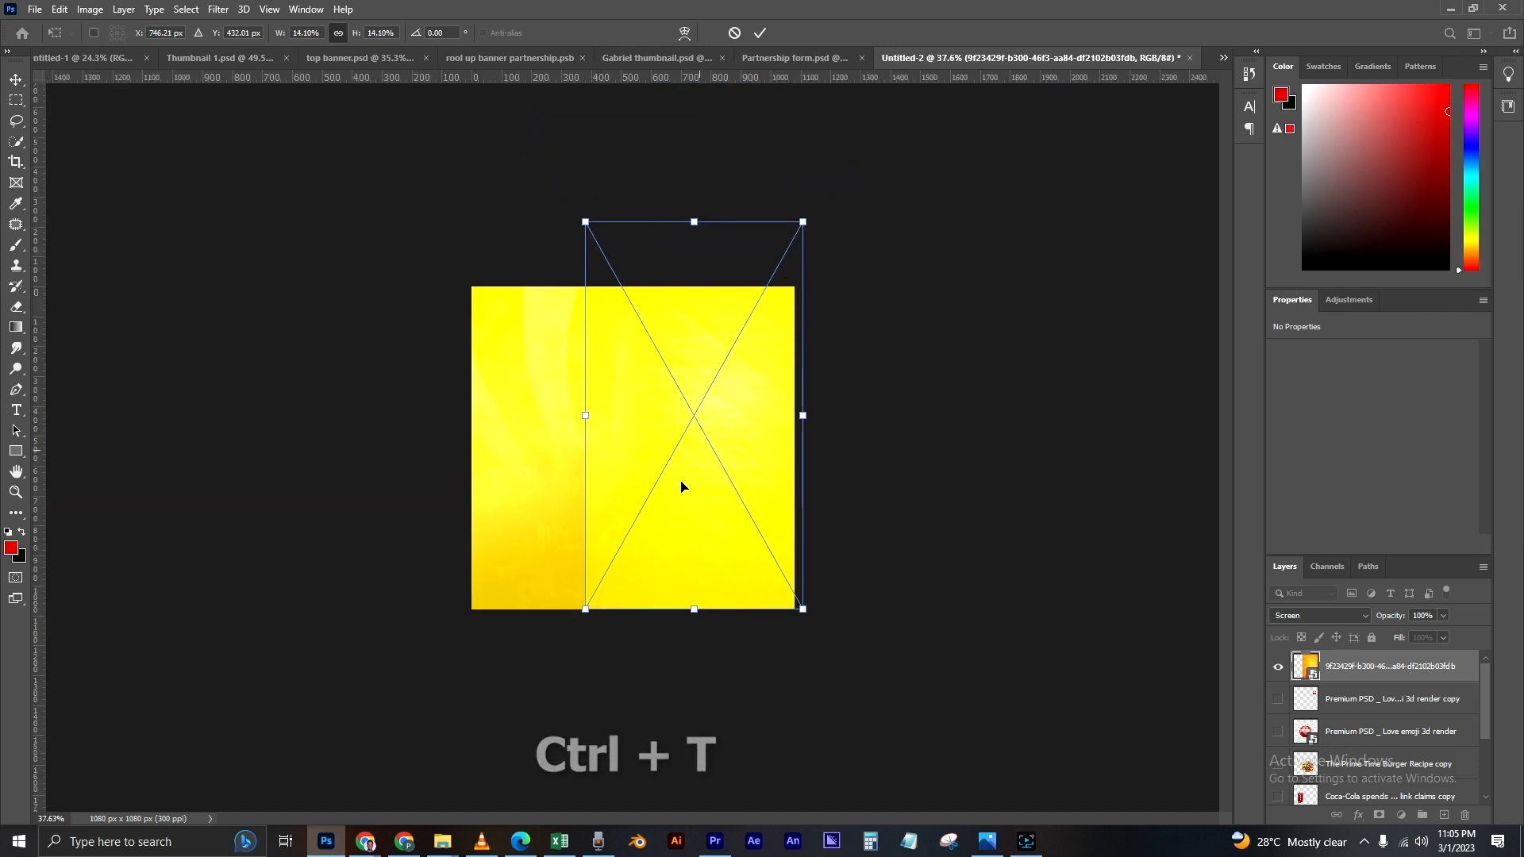
pyautogui.moveTo(585, 608); pyautogui.dragTo(402, 735)
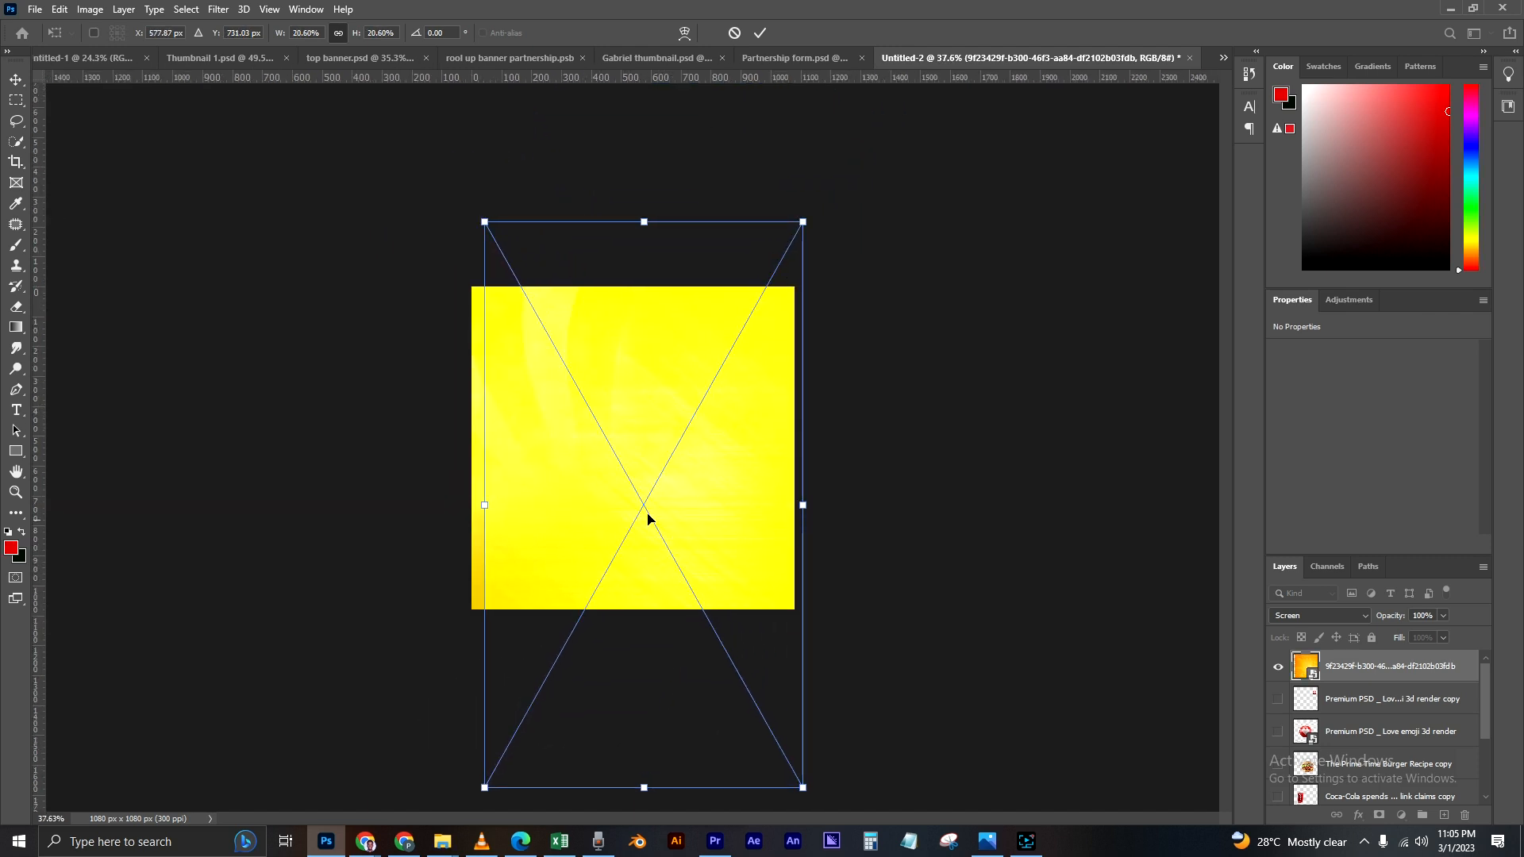
pyautogui.moveTo(497, 212); pyautogui.dragTo(442, 217)
pyautogui.moveTo(733, 425); pyautogui.dragTo(730, 422)
pyautogui.press('Return')
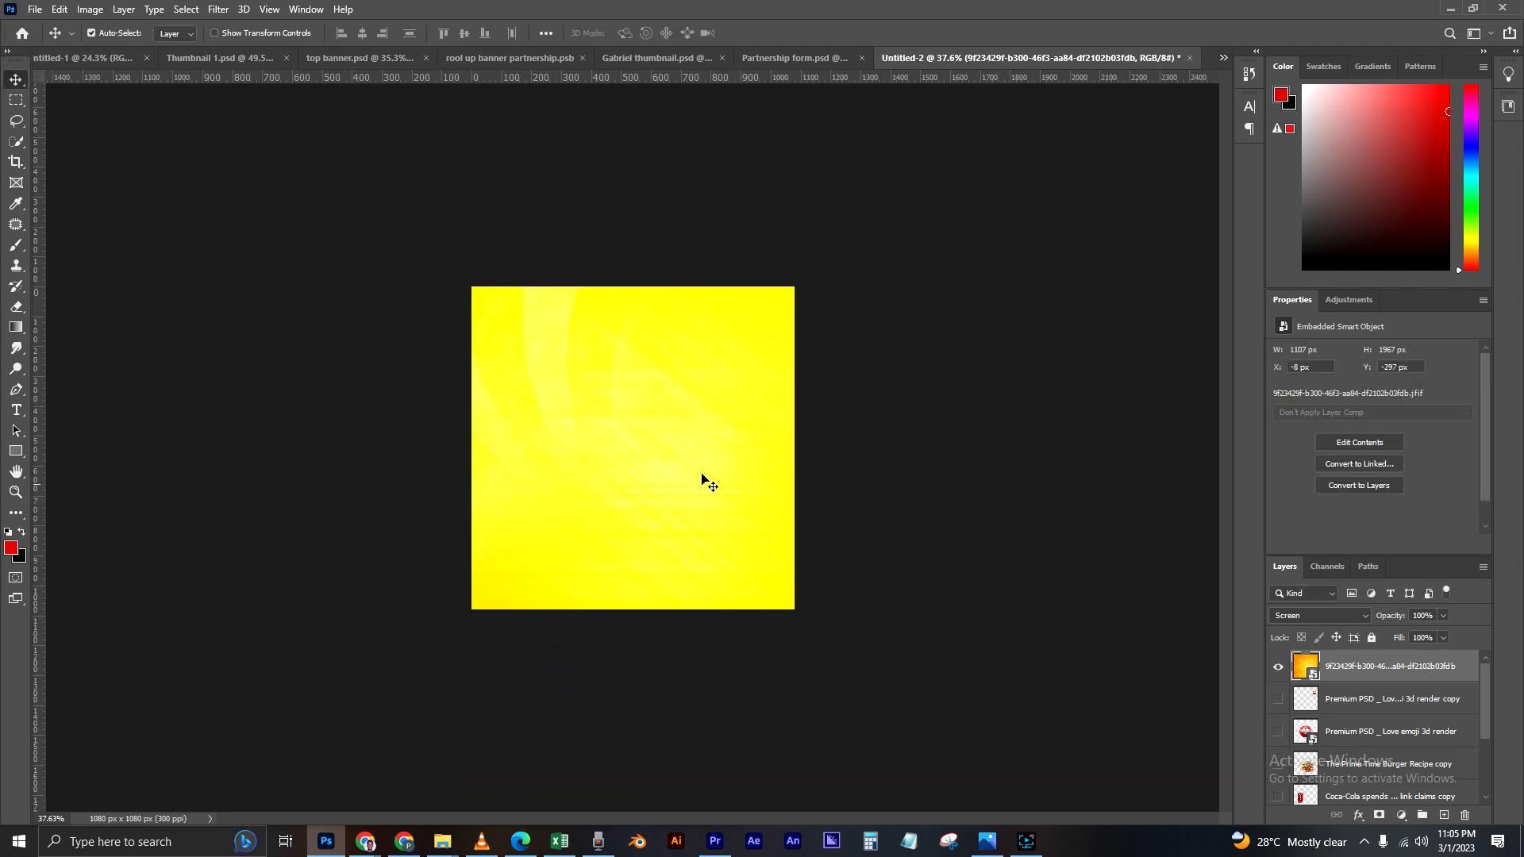
# Step: Rasterize the orange texture layer and erase its left and lower-left areas so only the right side keeps the streaks
pyautogui.scroll(2, 746, 495)
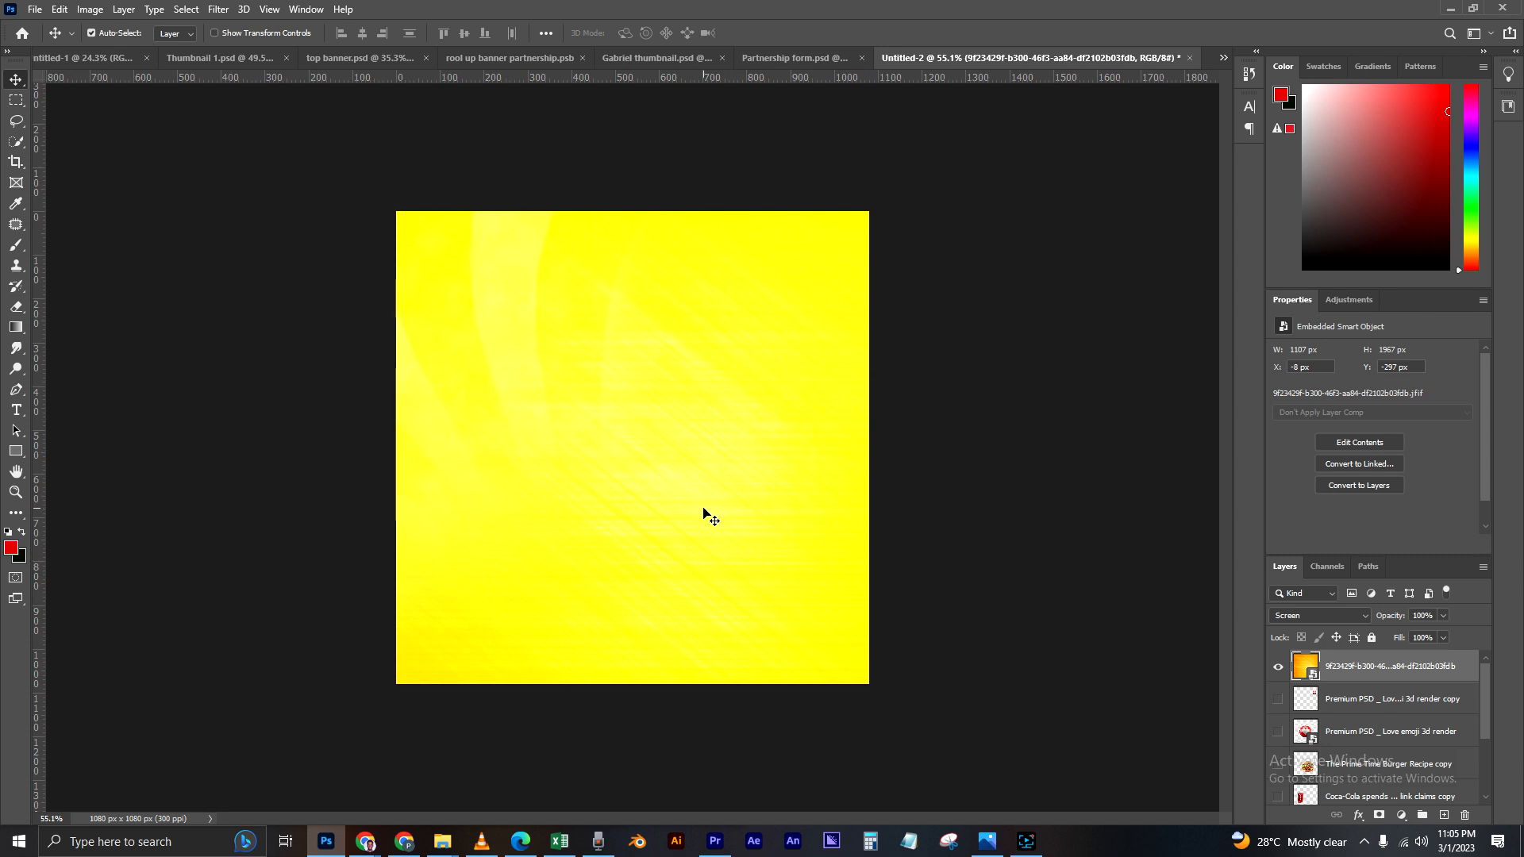
pyautogui.scroll(1, 704, 512)
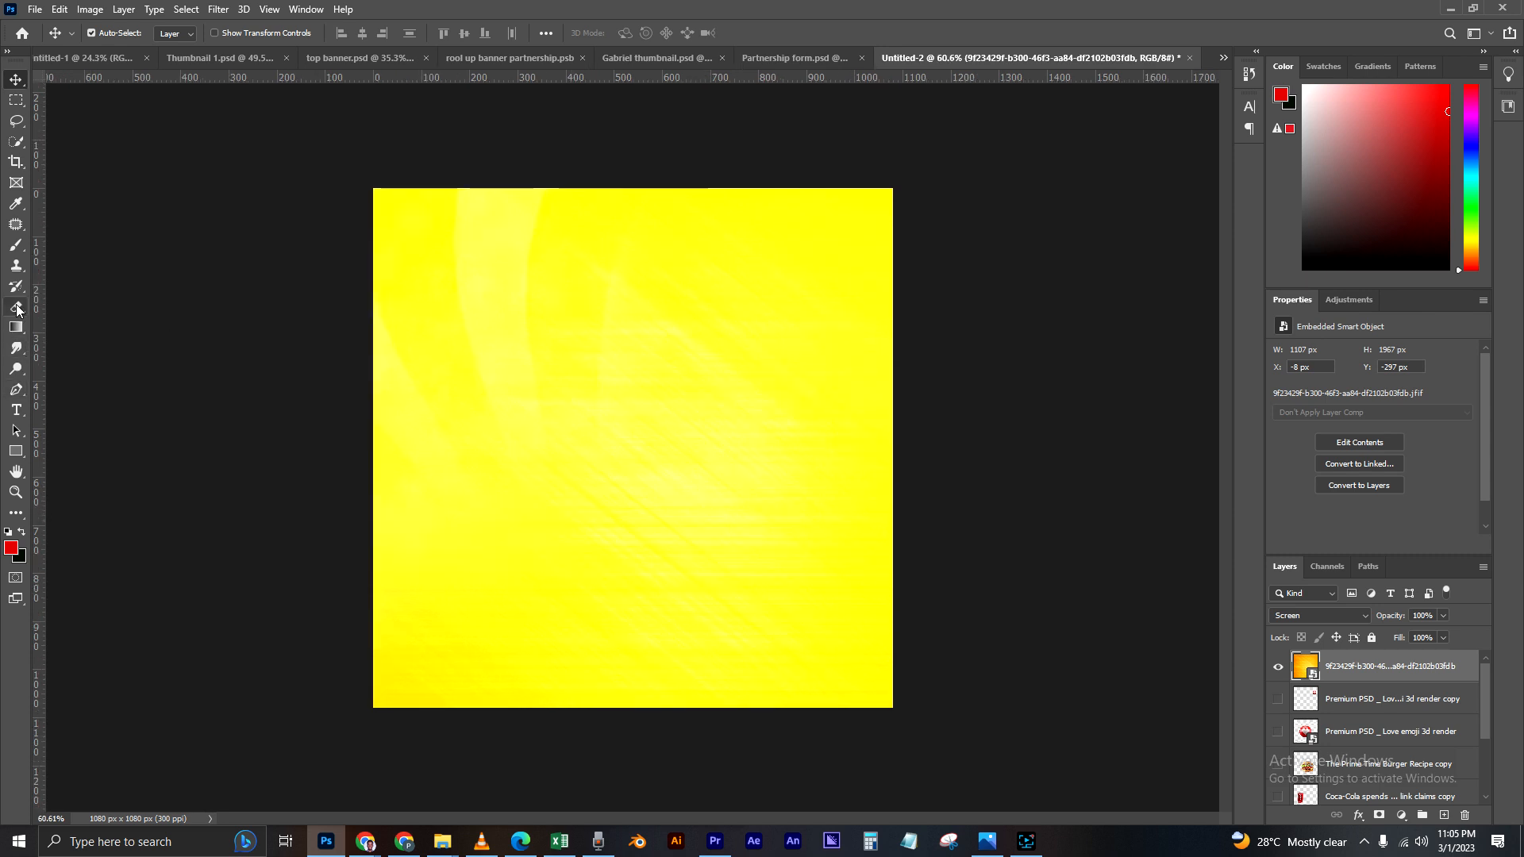
pyautogui.rightClick(1366, 666)
pyautogui.click(1192, 433)
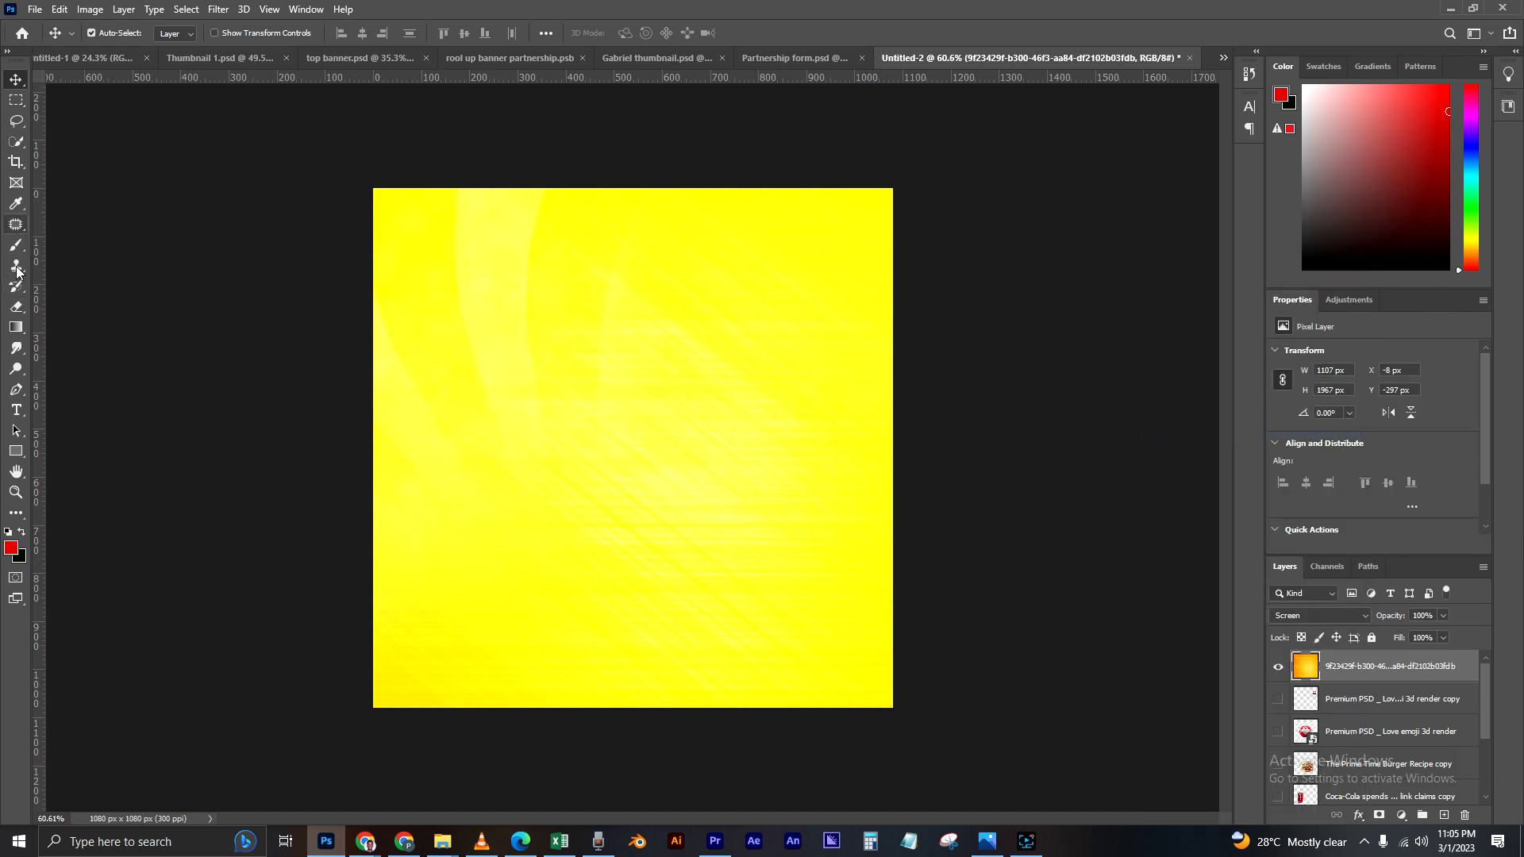
pyautogui.click(16, 306)
pyautogui.moveTo(436, 252)
pyautogui.mouseDown()
pyautogui.moveTo(416, 445)
pyautogui.moveTo(425, 374)
pyautogui.moveTo(441, 404)
pyautogui.moveTo(561, 442)
pyautogui.mouseUp()
pyautogui.moveTo(548, 504)
pyautogui.mouseDown()
pyautogui.moveTo(357, 660)
pyautogui.moveTo(530, 639)
pyautogui.moveTo(670, 235)
pyautogui.moveTo(684, 416)
pyautogui.mouseUp()
pyautogui.moveTo(682, 422); pyautogui.dragTo(552, 582)
pyautogui.click(16, 81)
# Step: Move the texture layer directly below the Coca-Cola layer and turn the can and burger layers back on
pyautogui.scroll(2, 632, 448)
pyautogui.moveTo(1347, 672); pyautogui.dragTo(1339, 721)
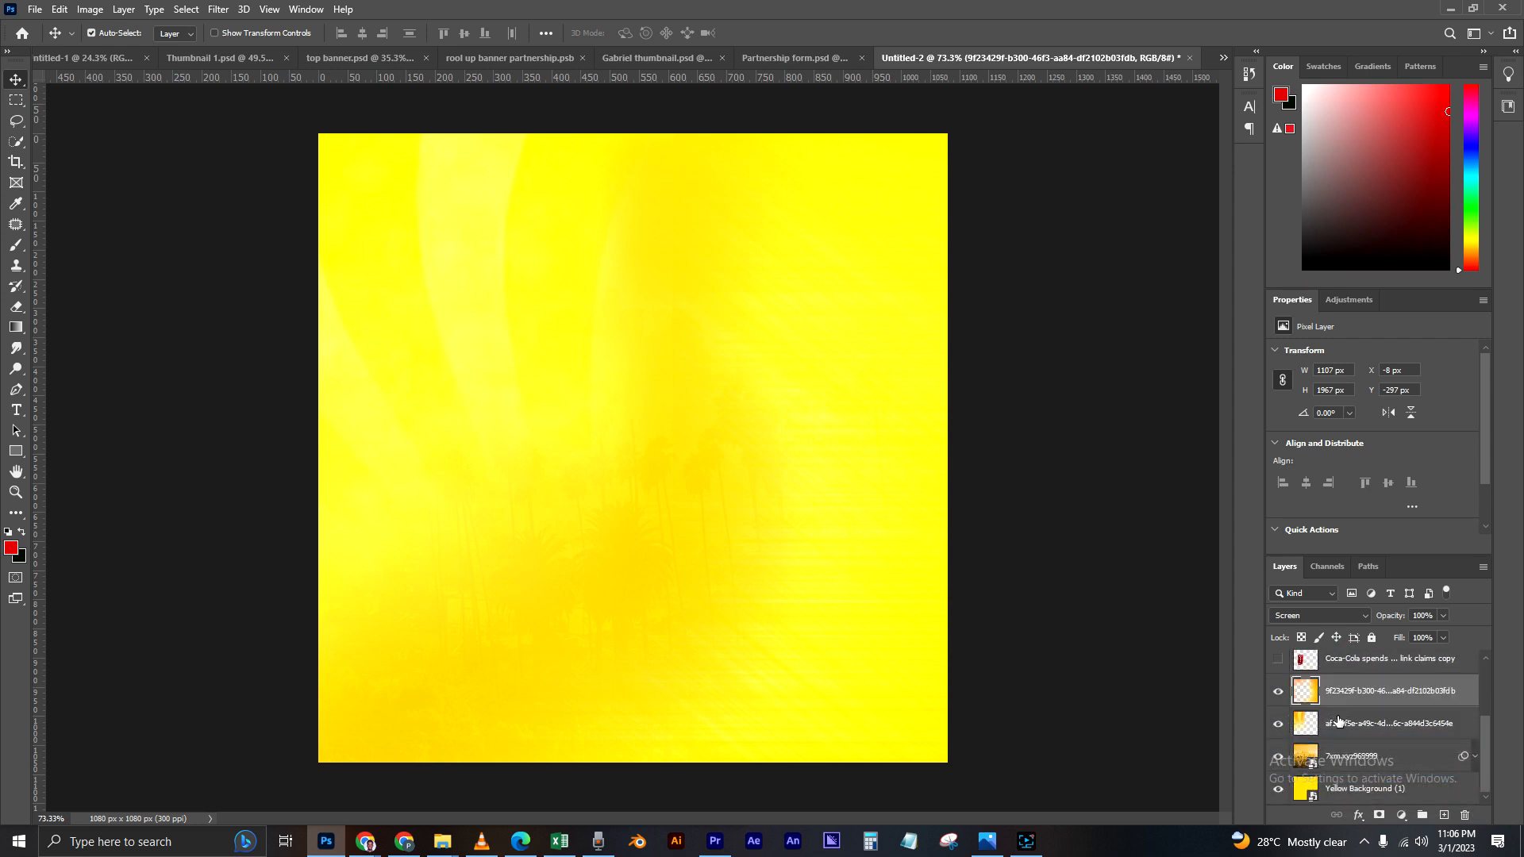
pyautogui.scroll(1, 1315, 720)
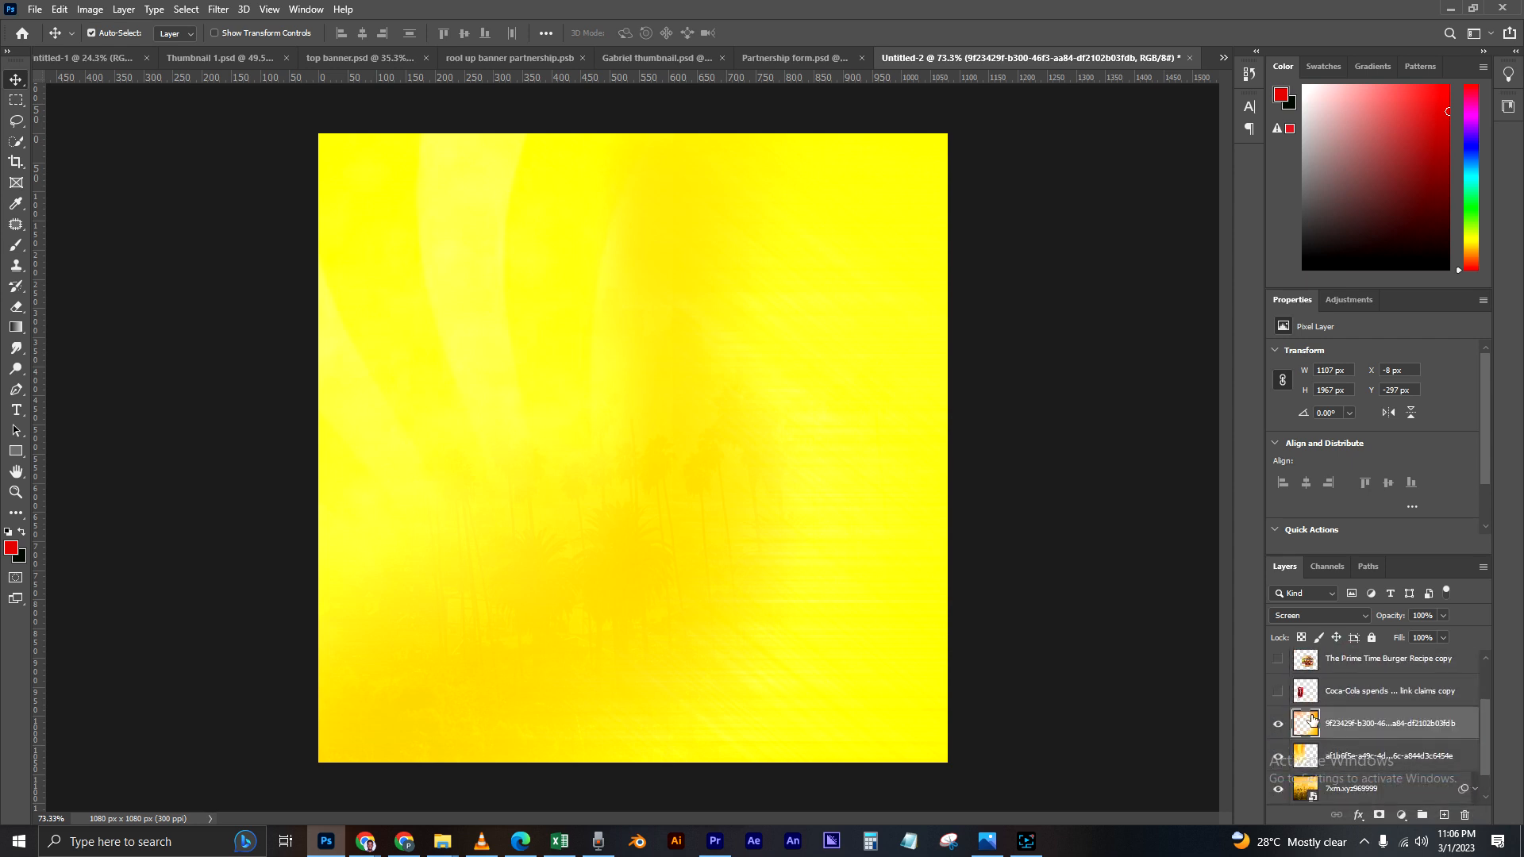
pyautogui.click(1278, 692)
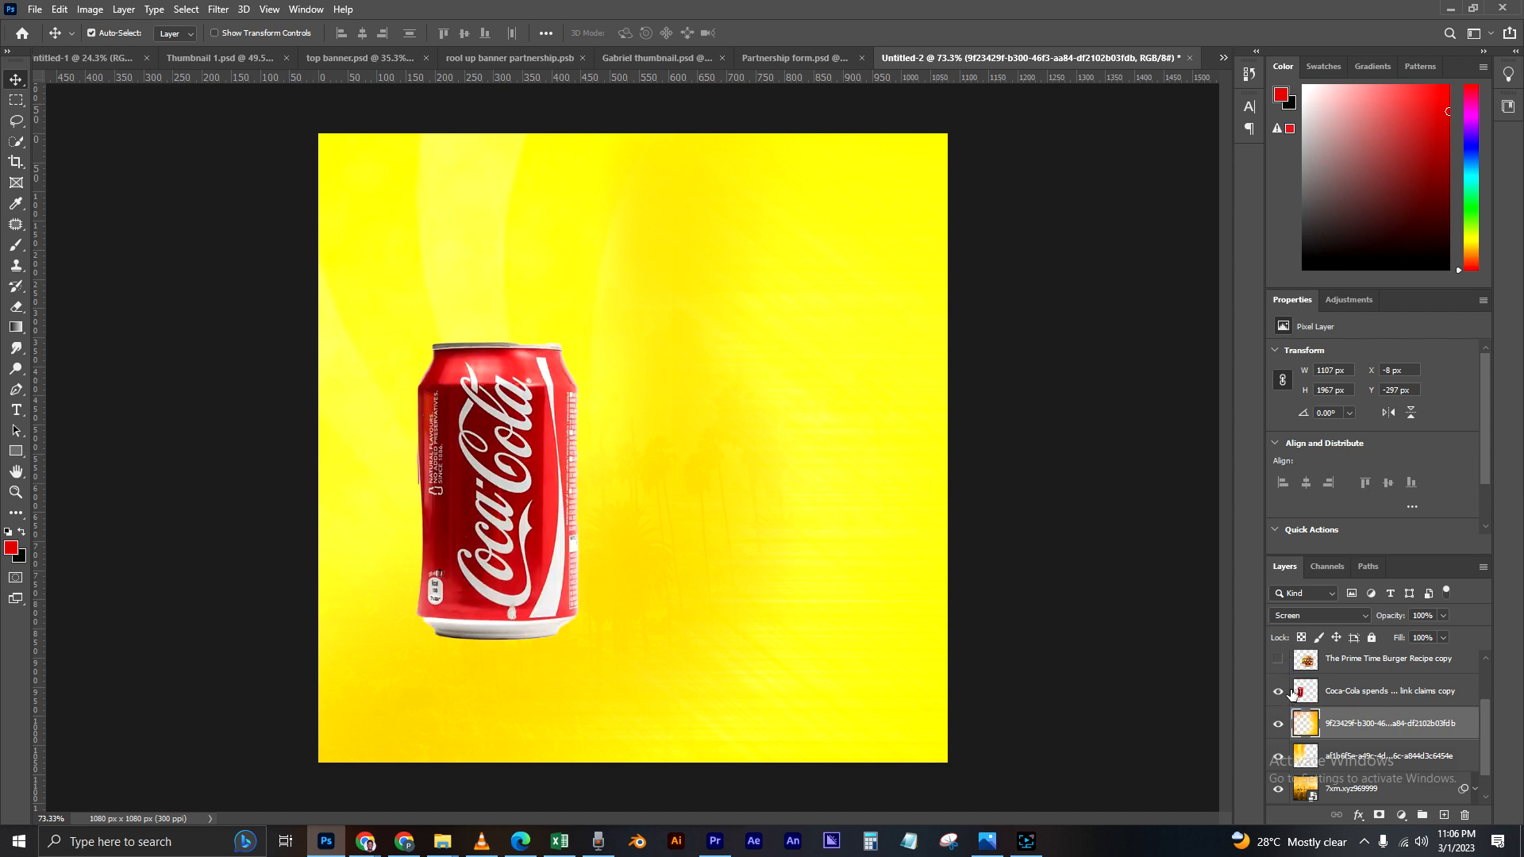
pyautogui.scroll(2, 1310, 706)
pyautogui.click(1279, 724)
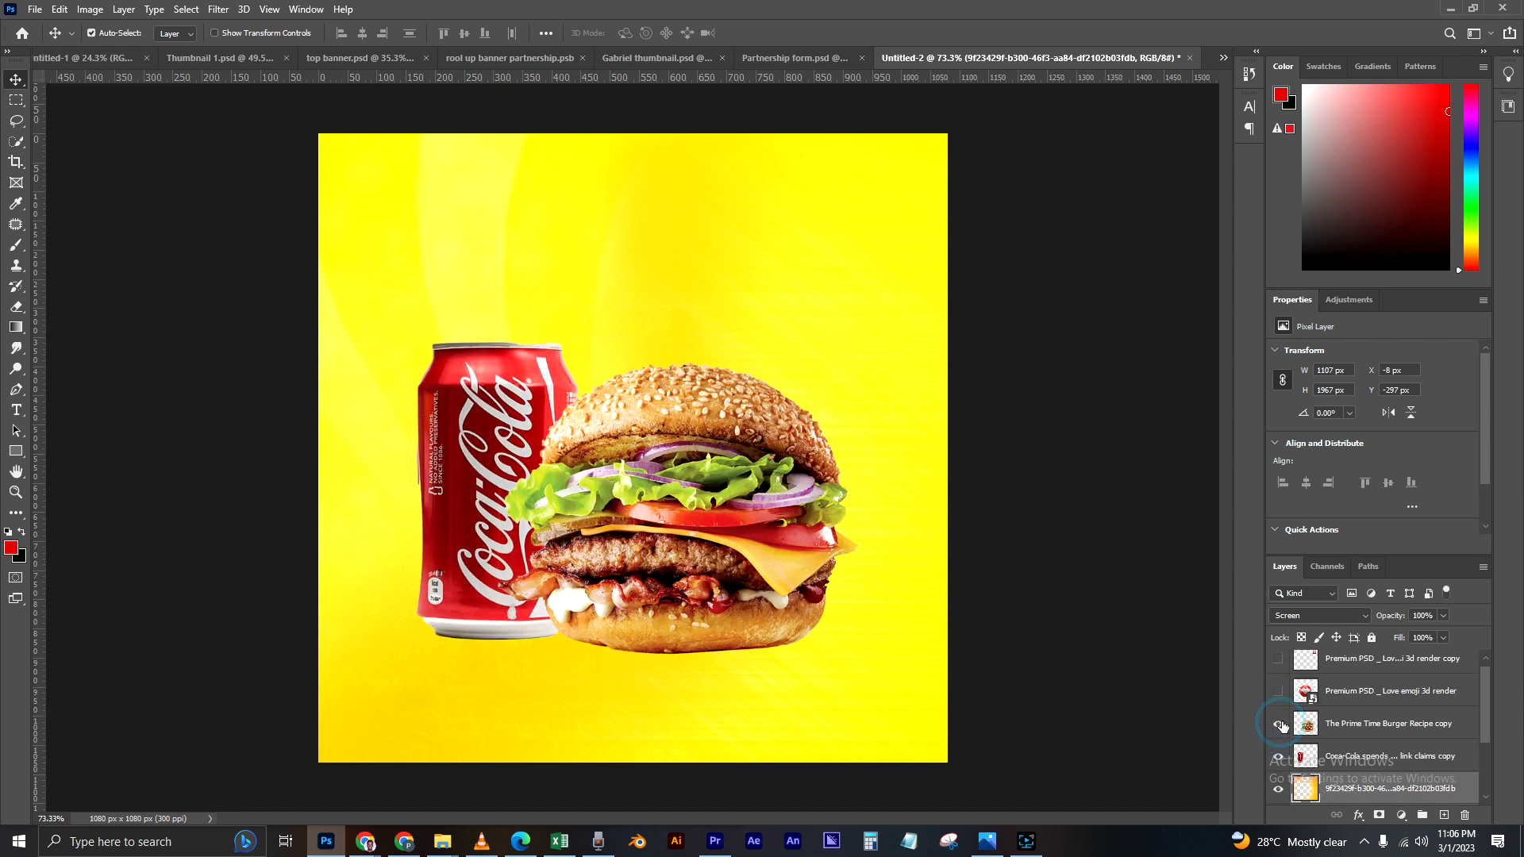
# Step: Reposition the burger and the Coca-Cola can so they stand side by side, with the burger overlapping the can
pyautogui.moveTo(679, 536); pyautogui.dragTo(692, 522)
pyautogui.moveTo(489, 451); pyautogui.dragTo(503, 440)
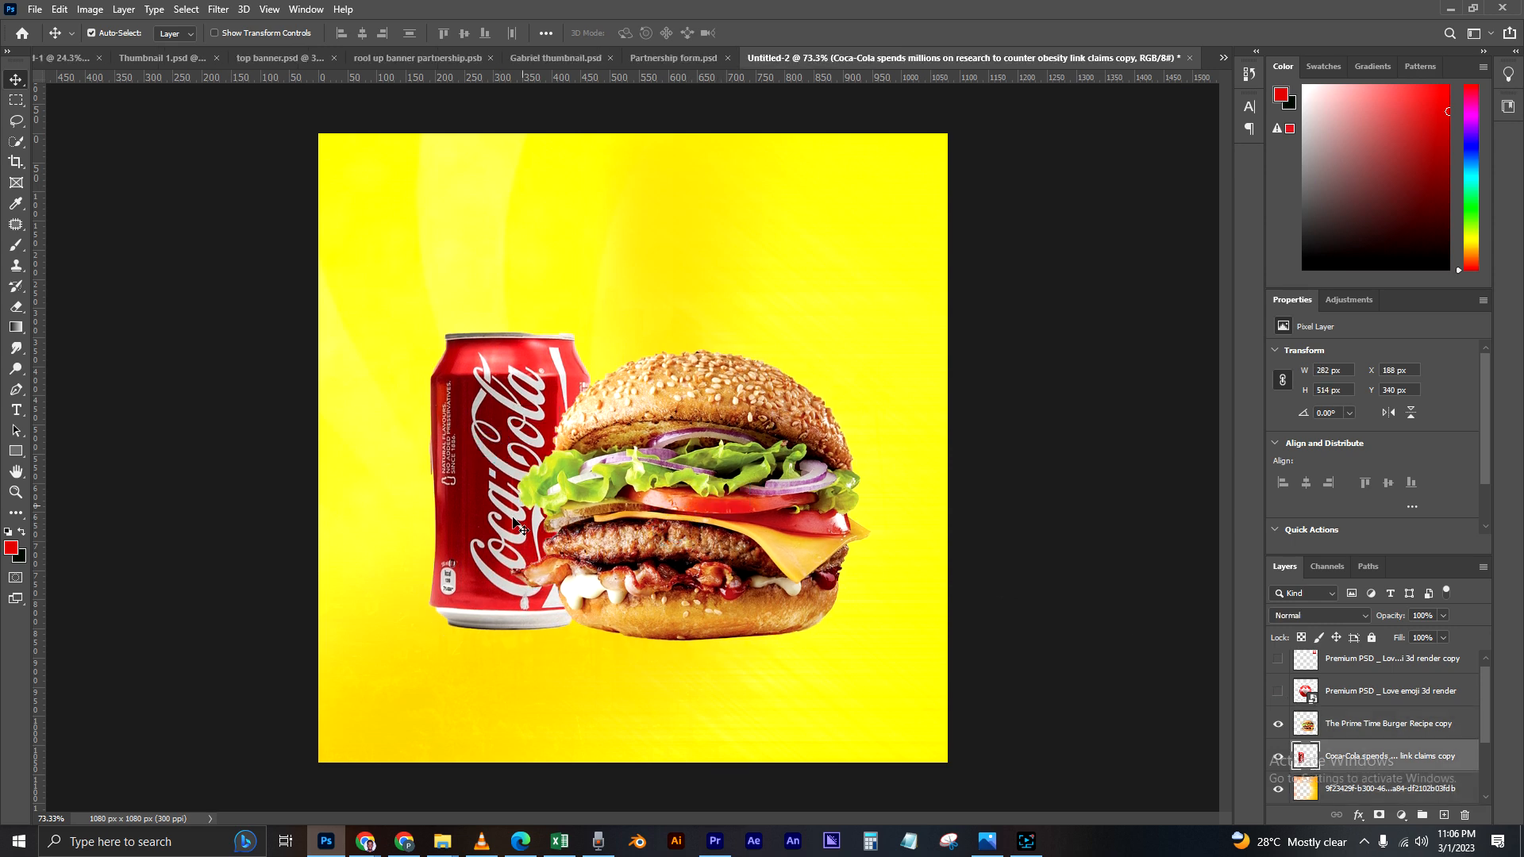
pyautogui.moveTo(496, 543); pyautogui.dragTo(500, 542)
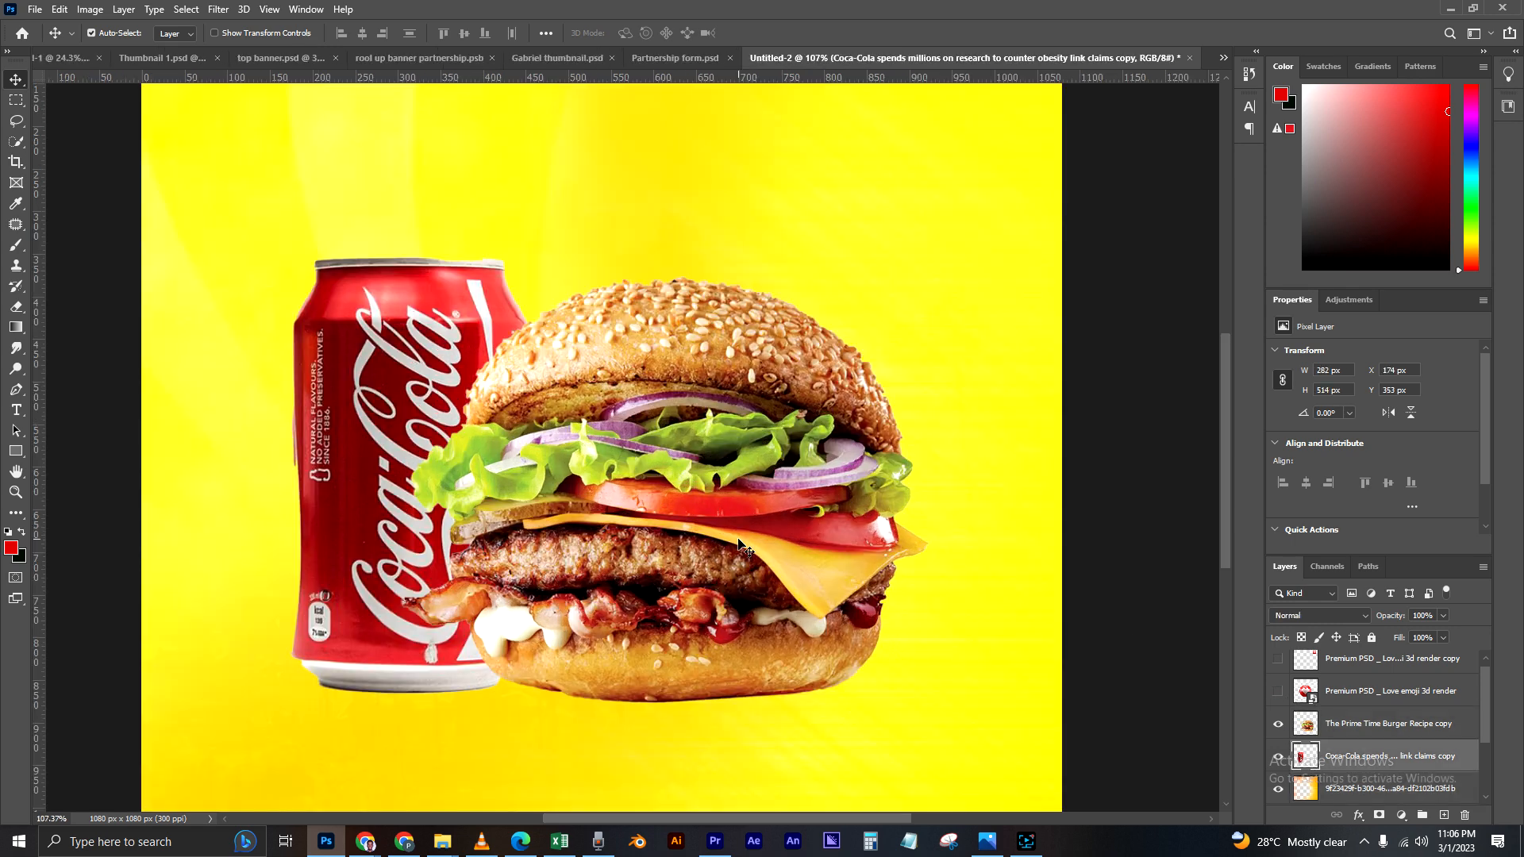
pyautogui.scroll(-3, 734, 546)
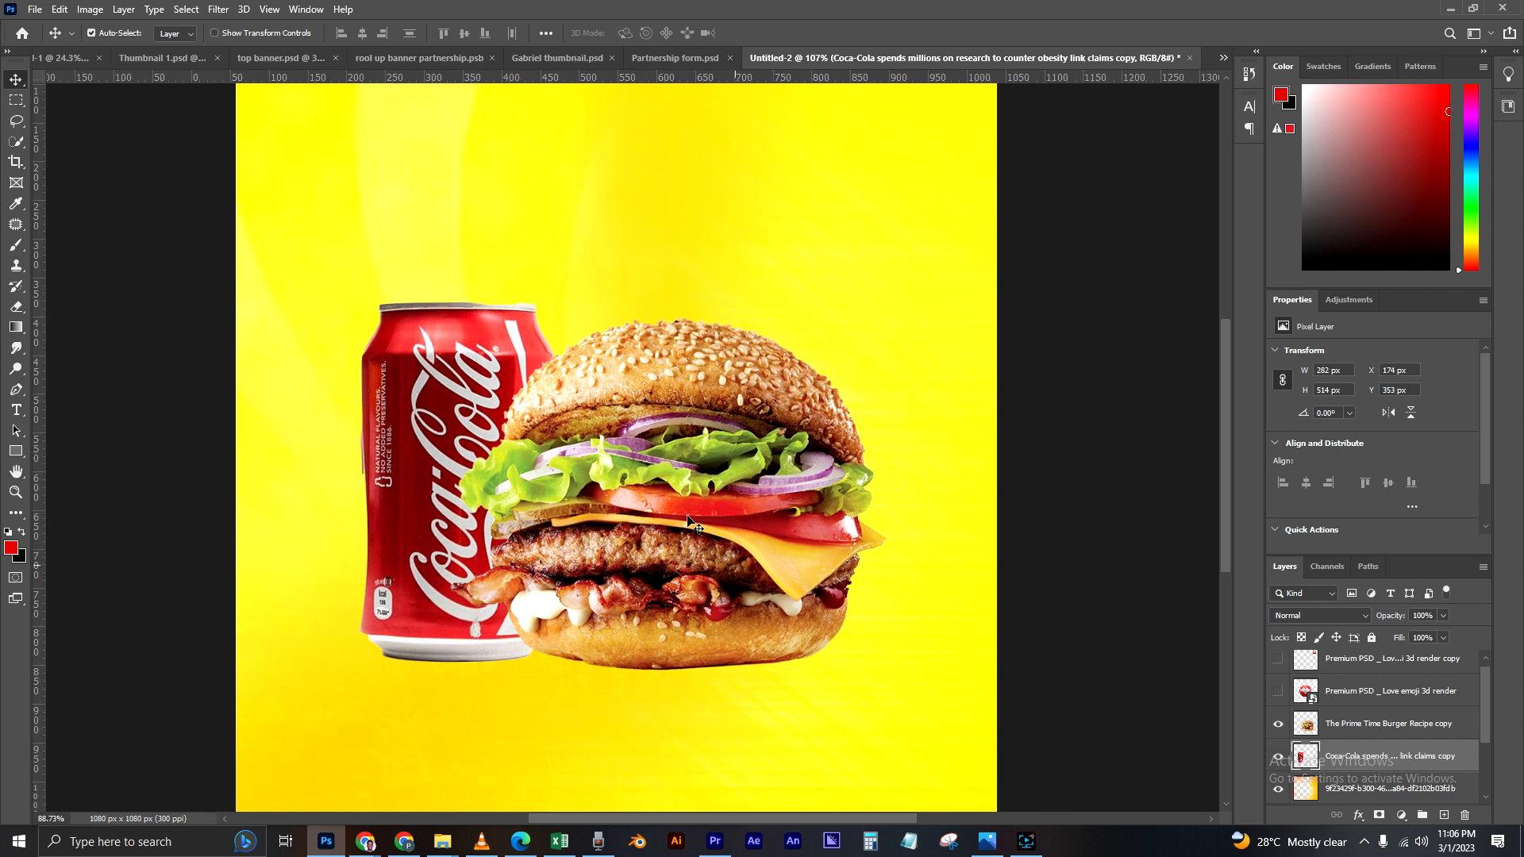
pyautogui.moveTo(701, 543); pyautogui.dragTo(706, 556)
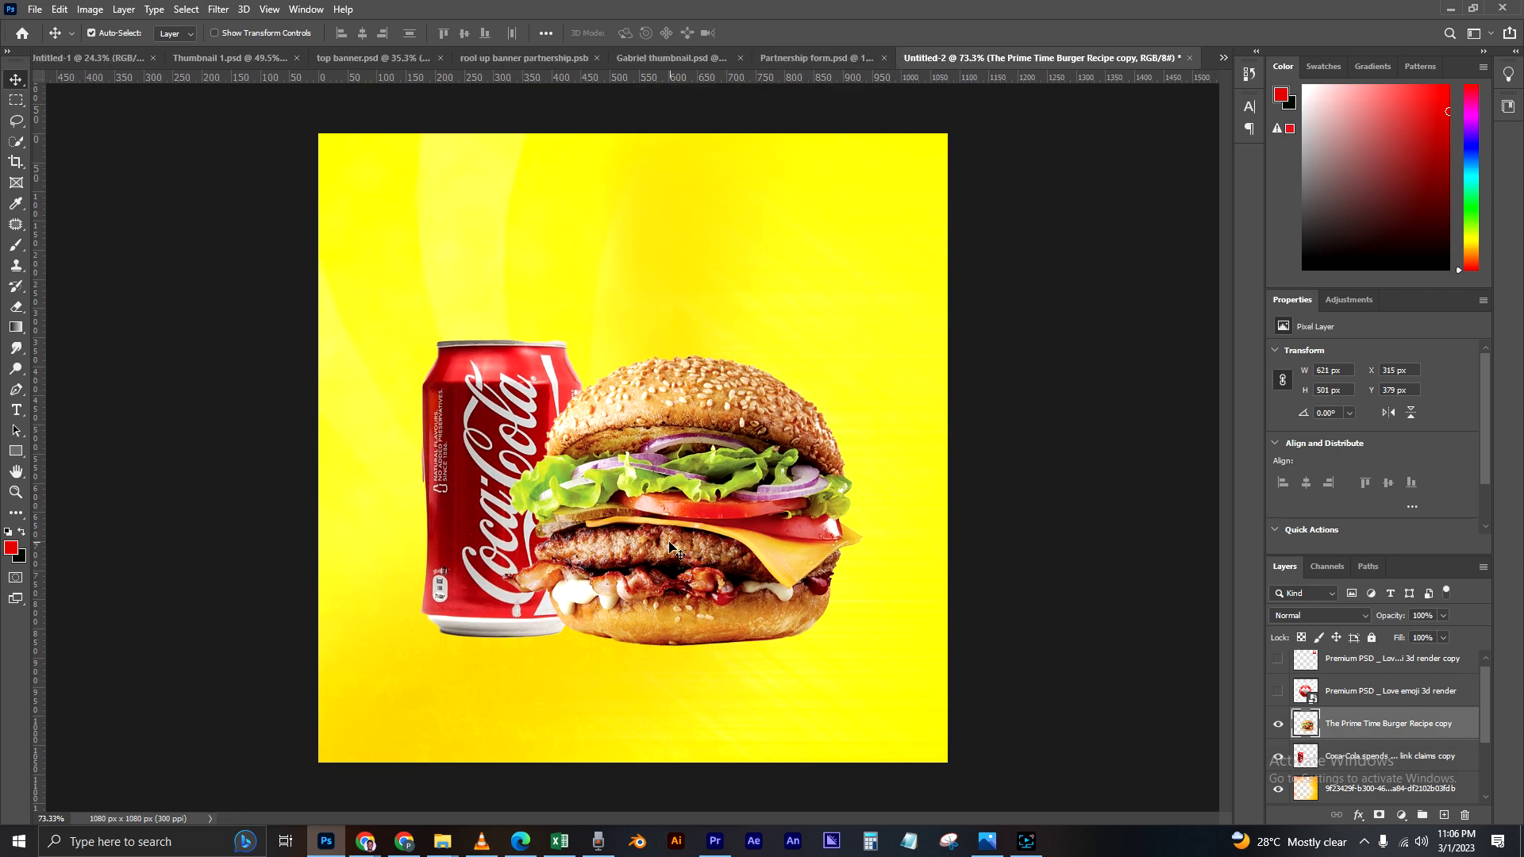
pyautogui.press('Up')
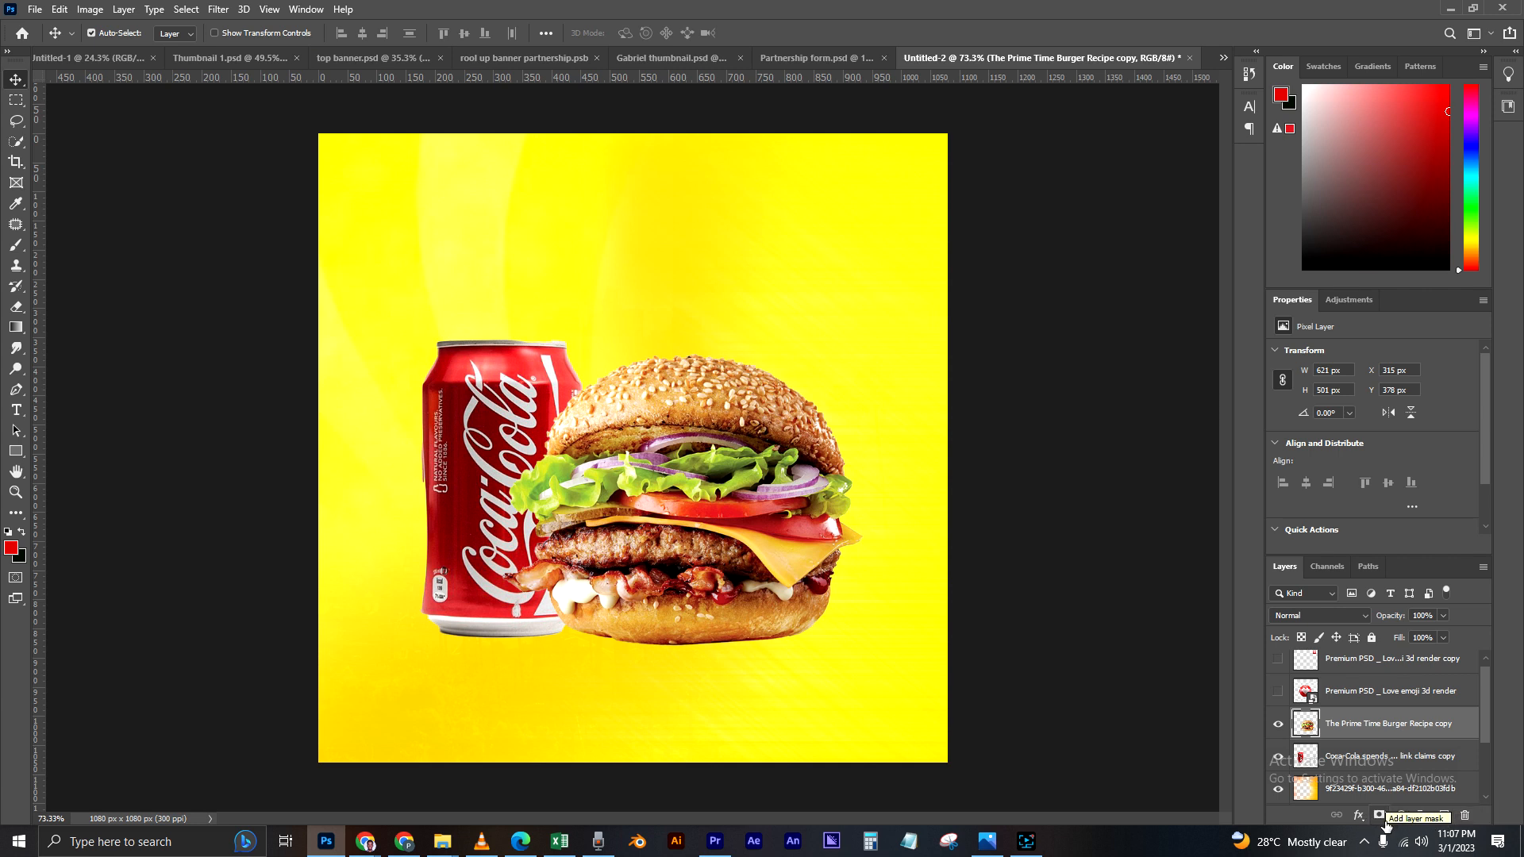
# Step: Add a new layer above the burger layer and set the Brush tool's size to 80 px
pyautogui.click(1442, 817)
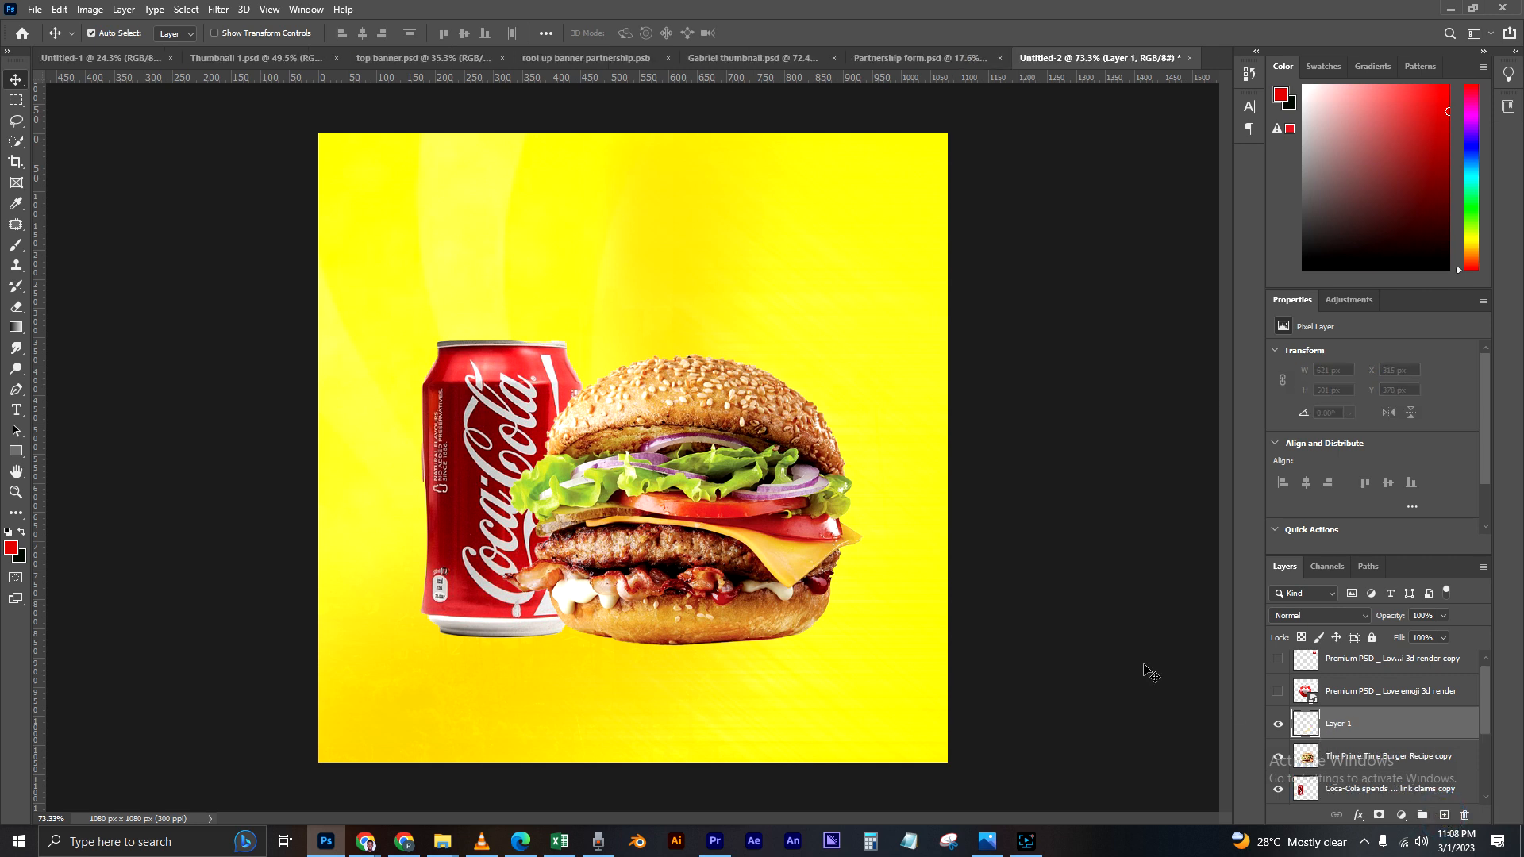
pyautogui.click(16, 249)
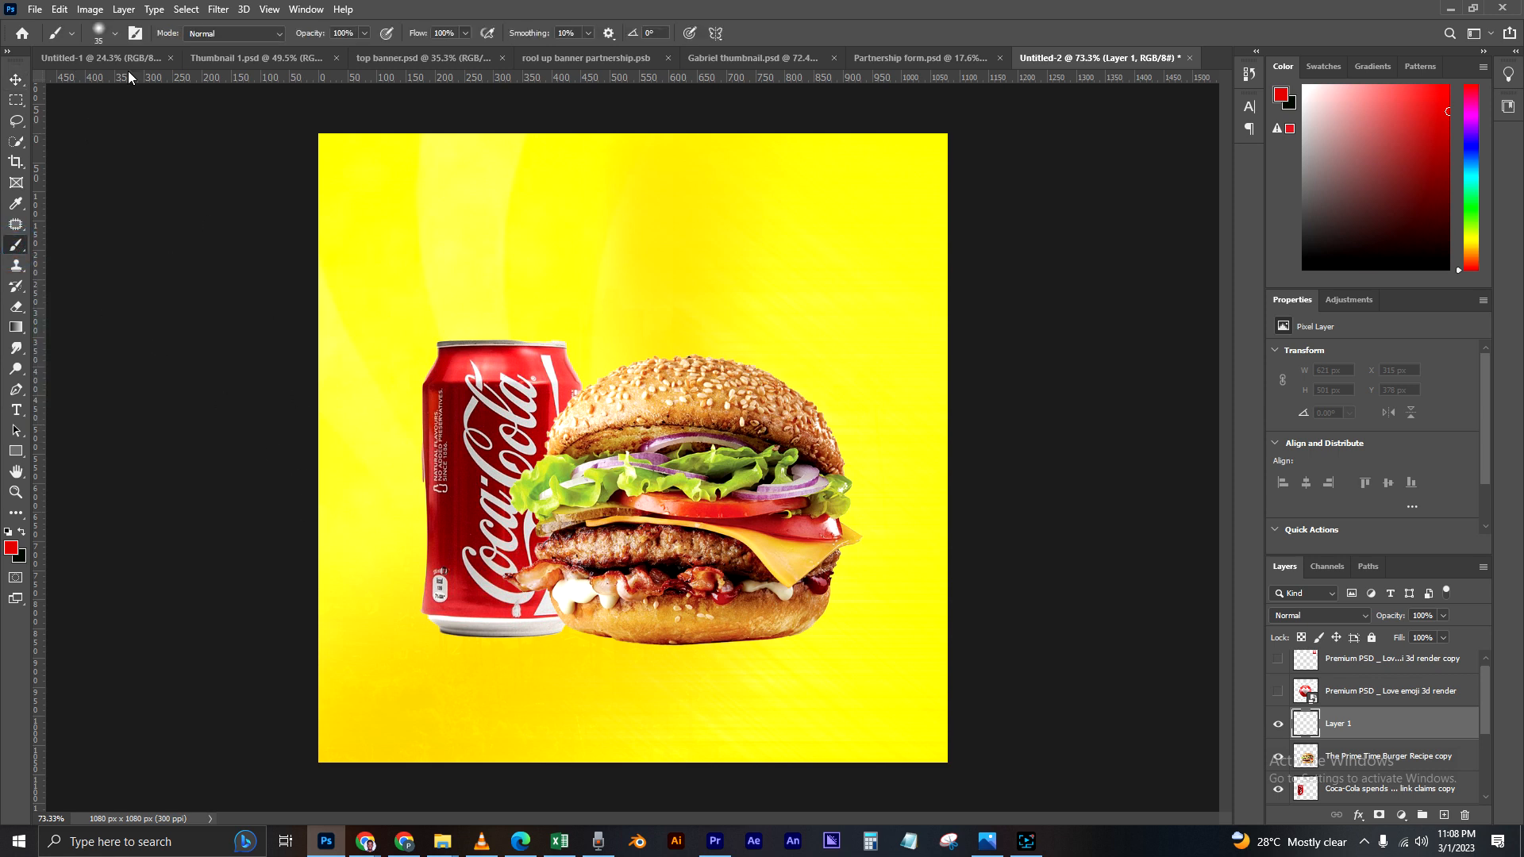
pyautogui.click(73, 36)
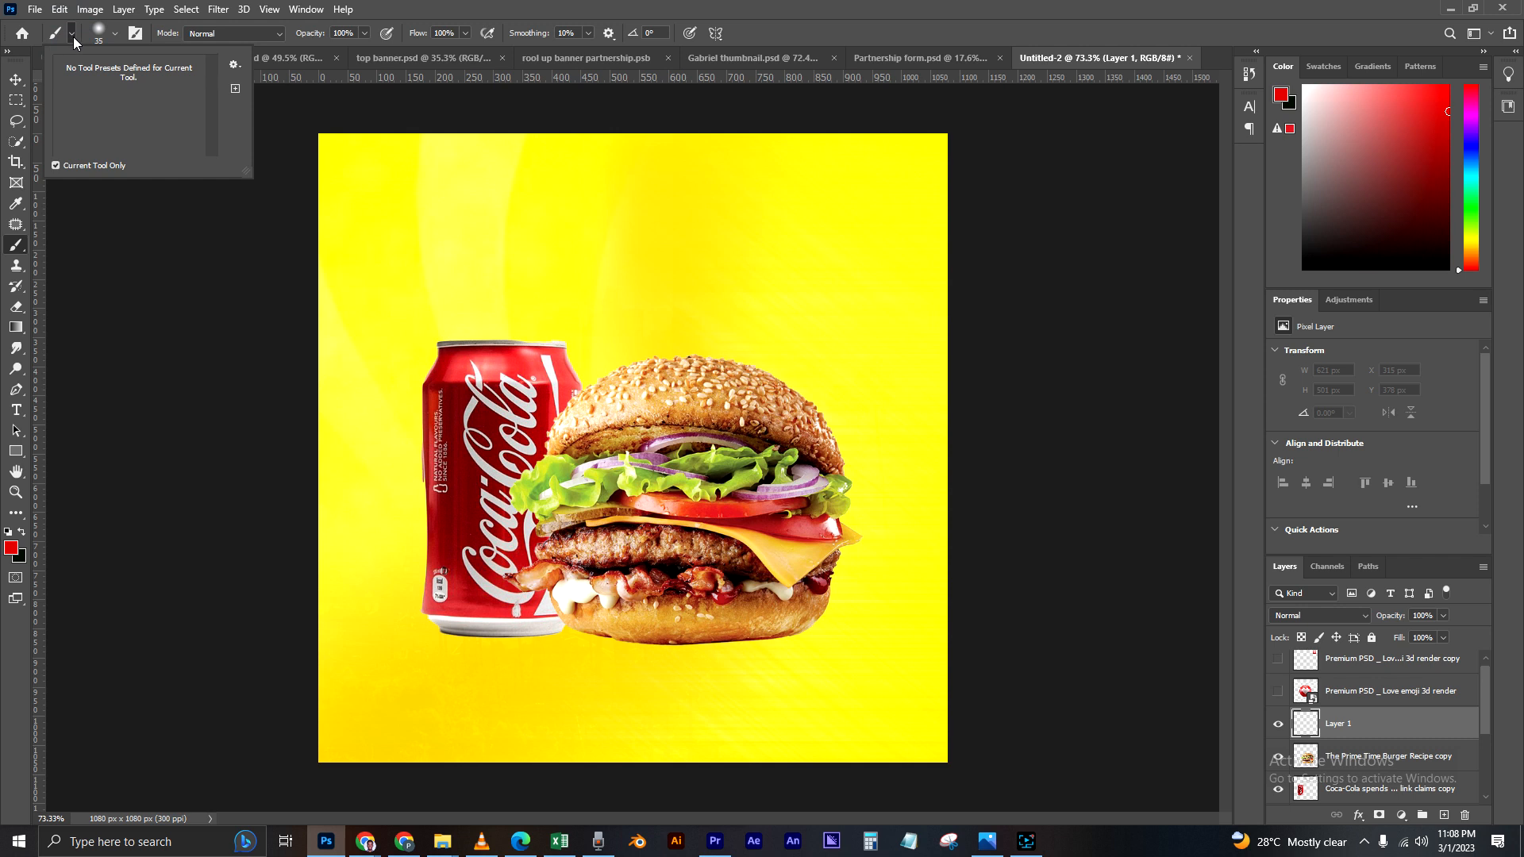
pyautogui.click(115, 33)
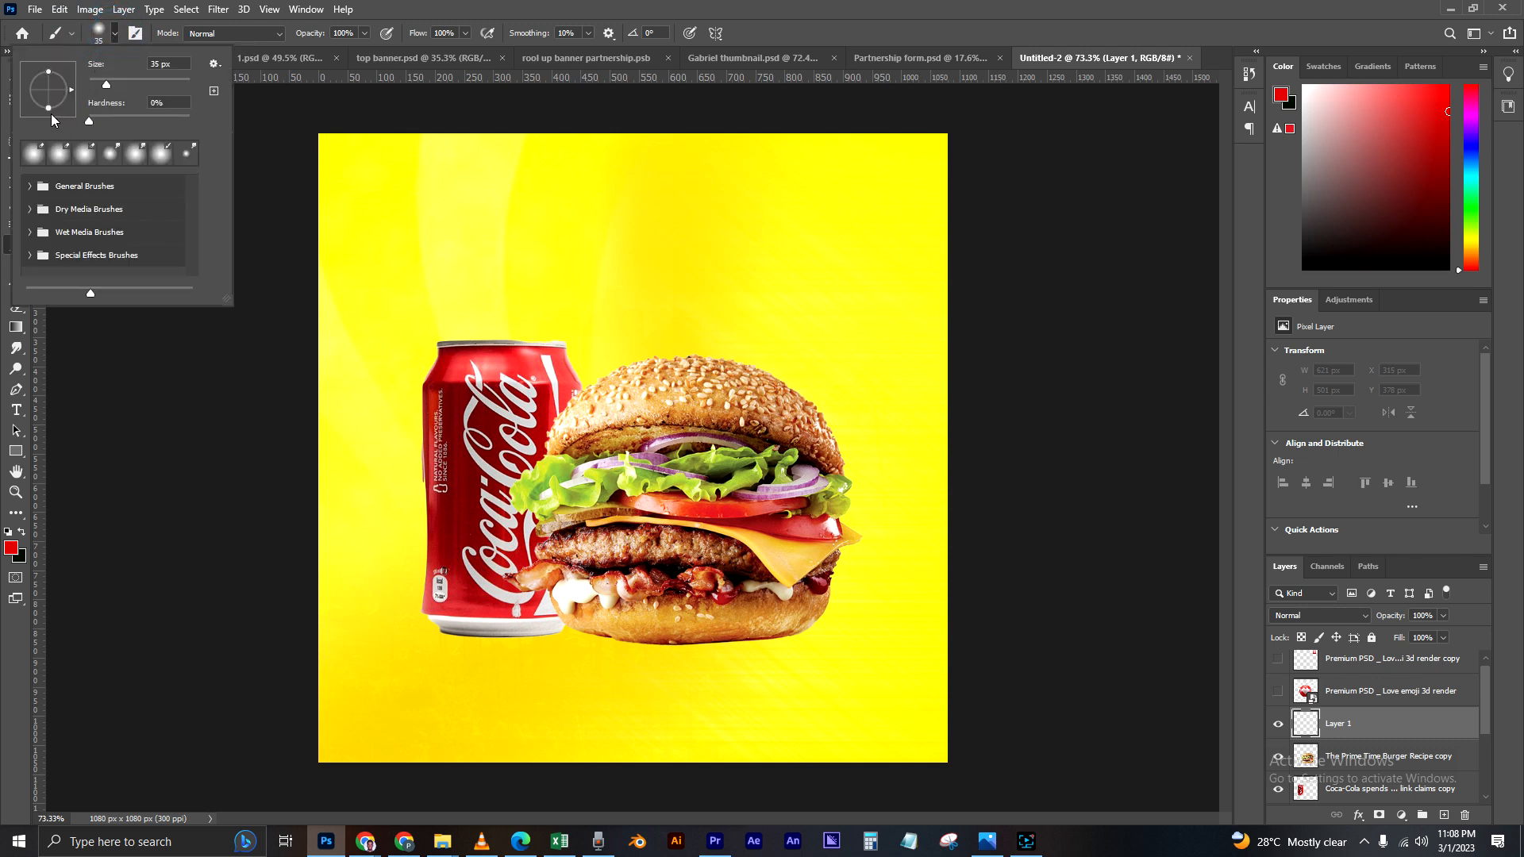
pyautogui.moveTo(107, 83); pyautogui.dragTo(117, 86)
pyautogui.moveTo(177, 63); pyautogui.dragTo(78, 51)
pyautogui.write('80')
pyautogui.press('Return')
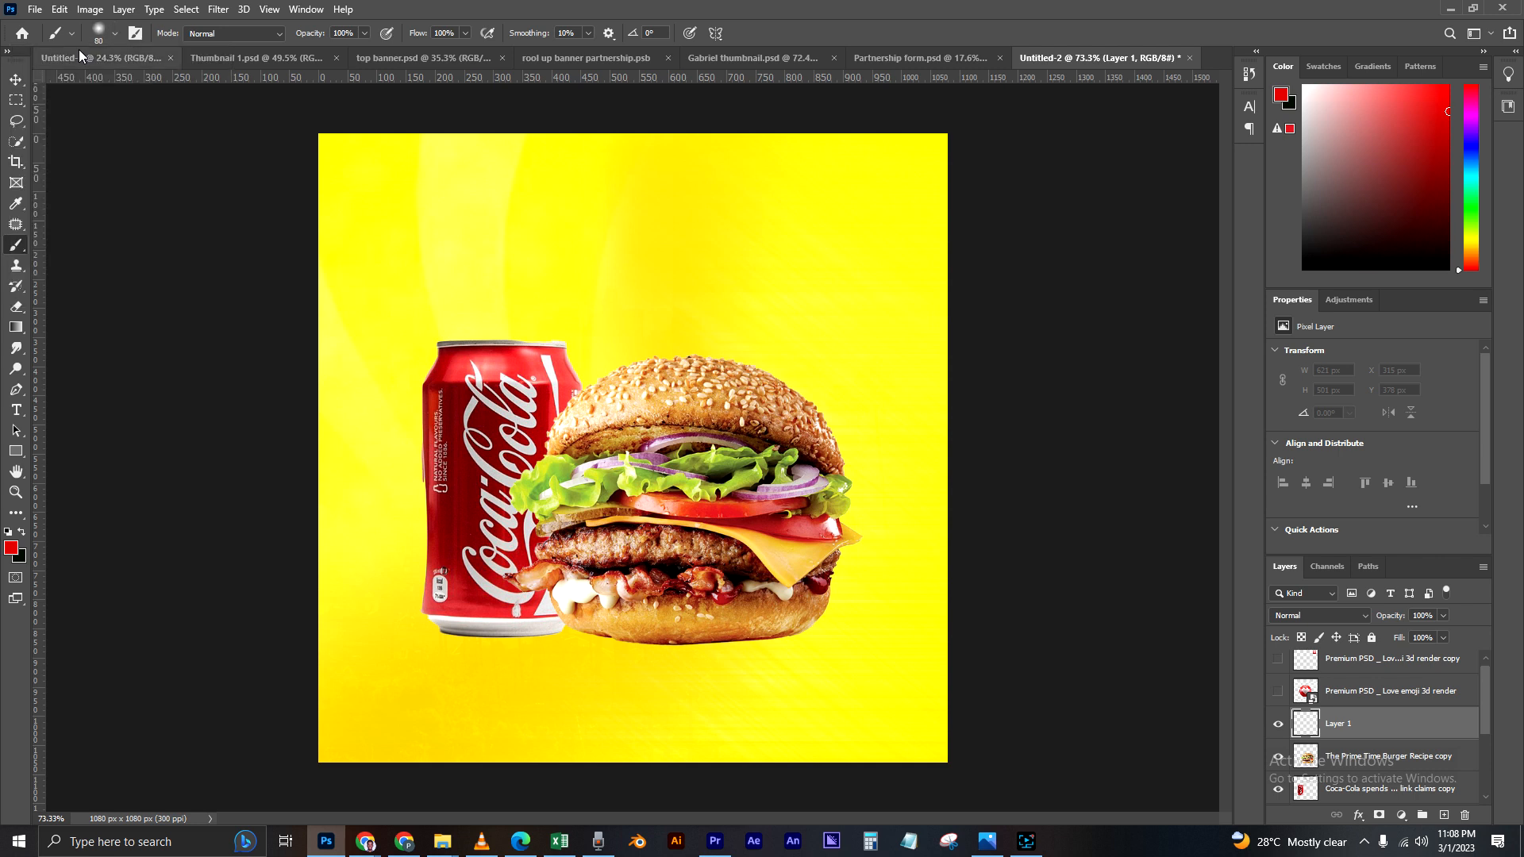
# Step: Flatten the brush tip's roundness into a thin horizontal ellipse
pyautogui.click(99, 33)
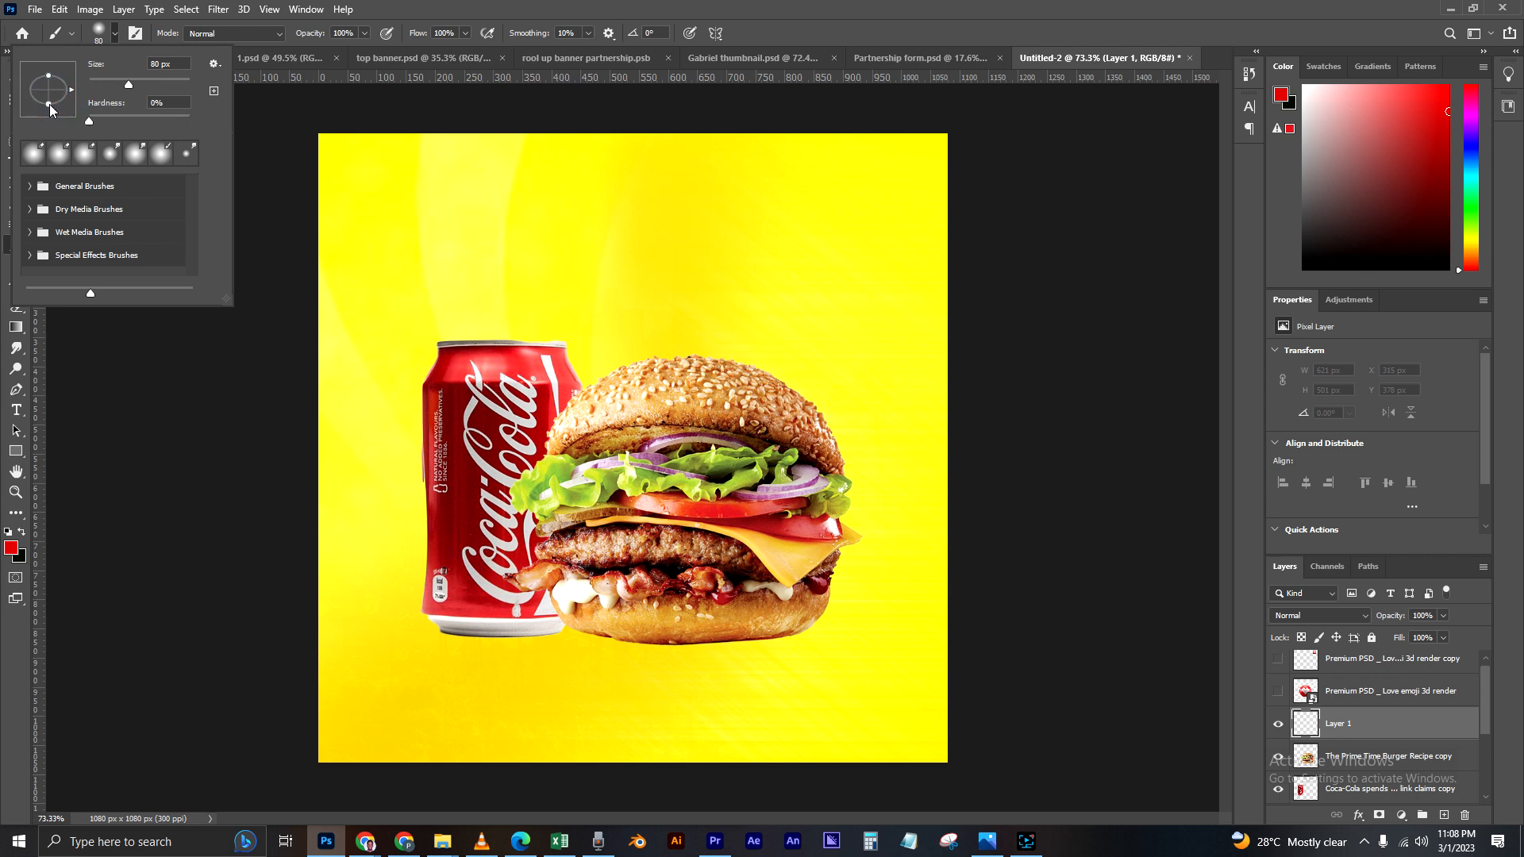
pyautogui.moveTo(49, 105); pyautogui.dragTo(50, 99)
pyautogui.moveTo(50, 97); pyautogui.dragTo(54, 96)
pyautogui.press('Escape')
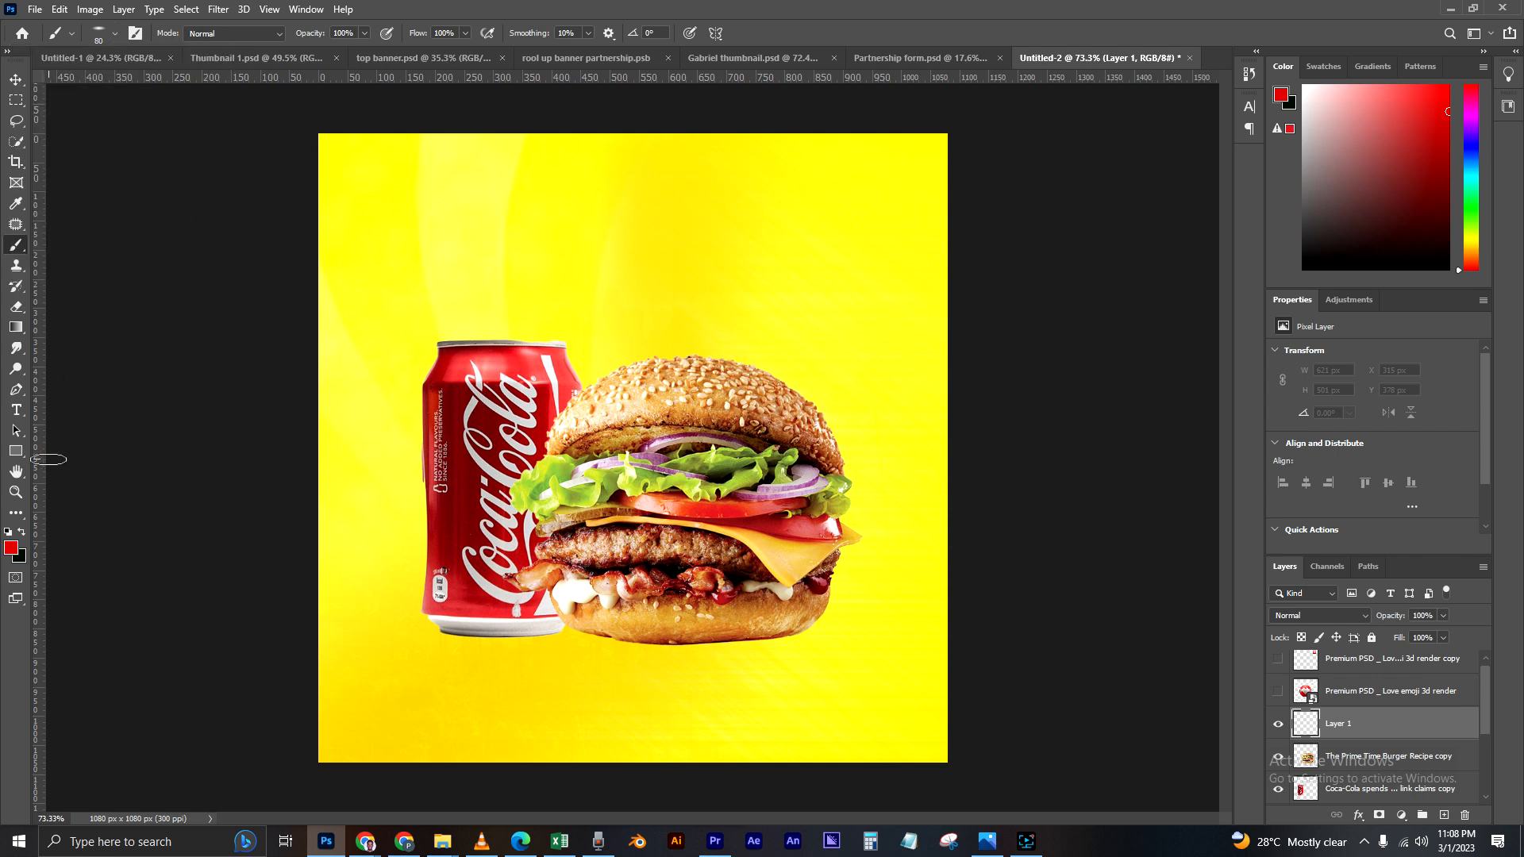
# Step: Swap the foreground colour to black and set the brush size to 90 px with the new layer selected
pyautogui.click(22, 533)
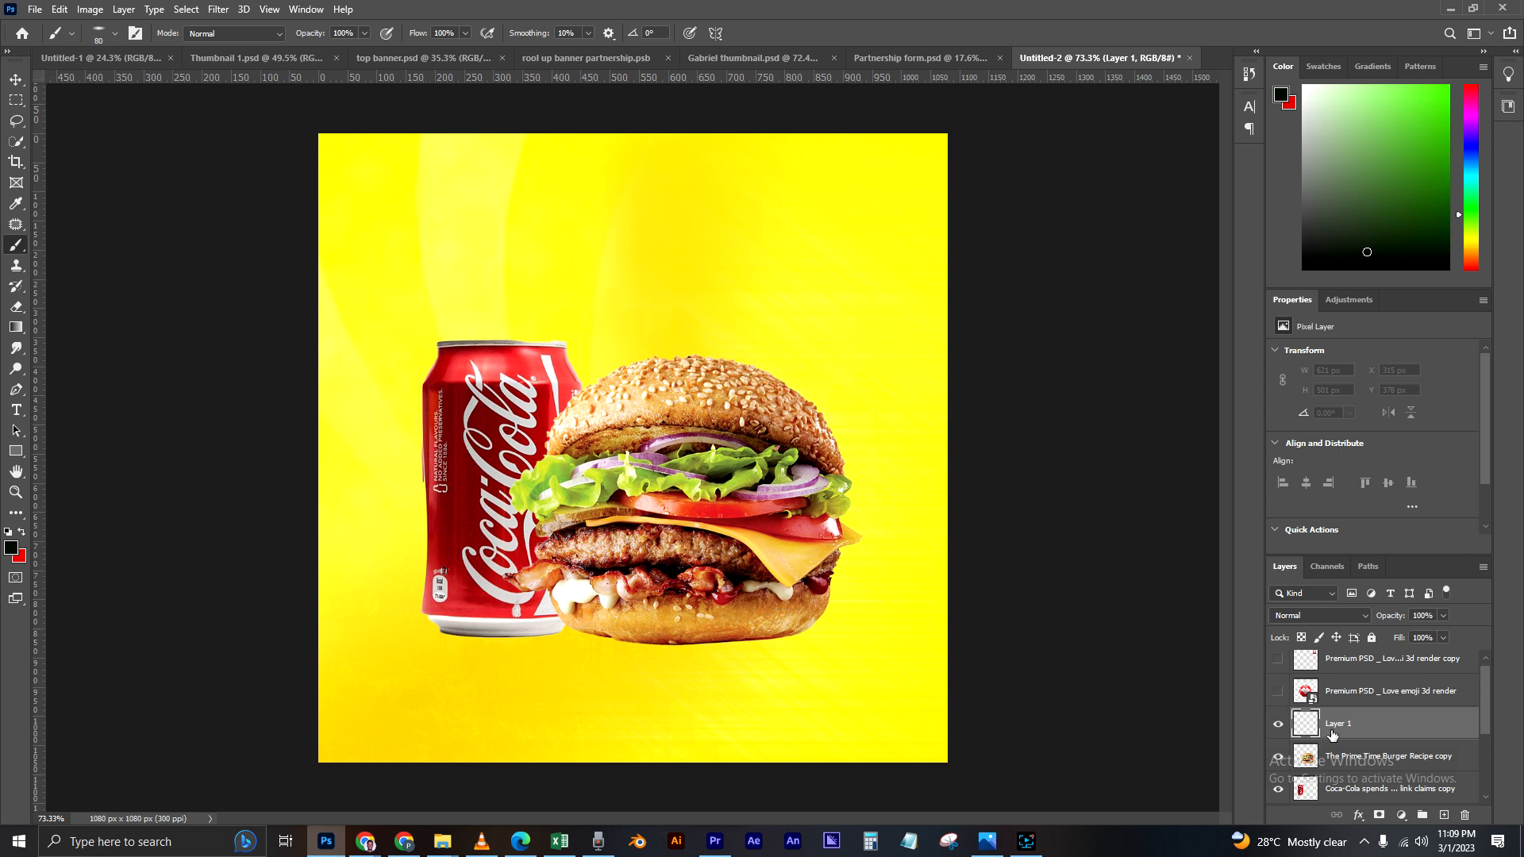
pyautogui.click(1365, 730)
pyautogui.click(120, 34)
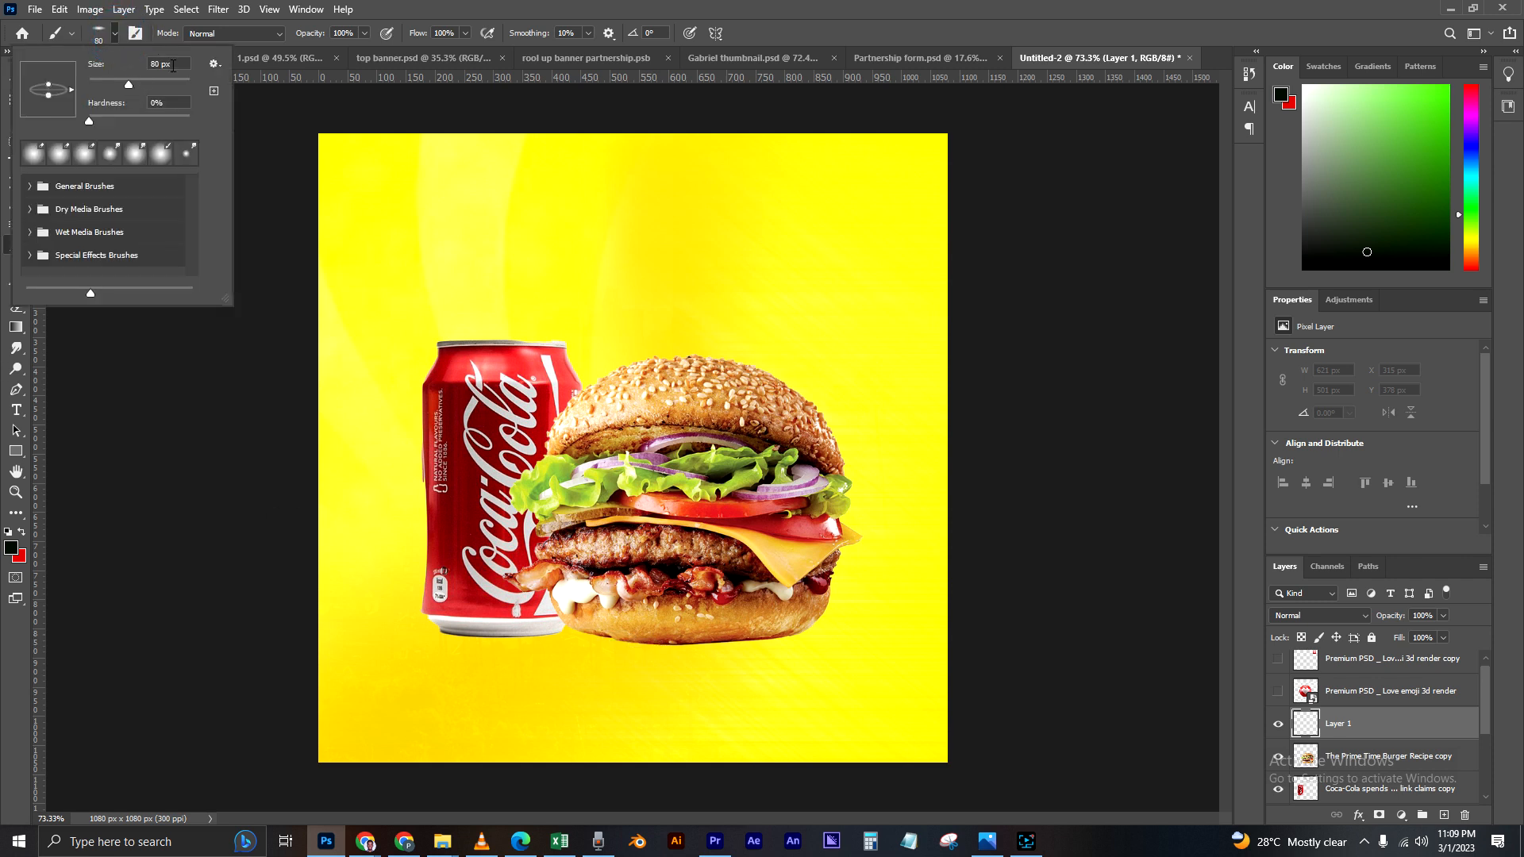
pyautogui.write('90')
pyautogui.press('Return')
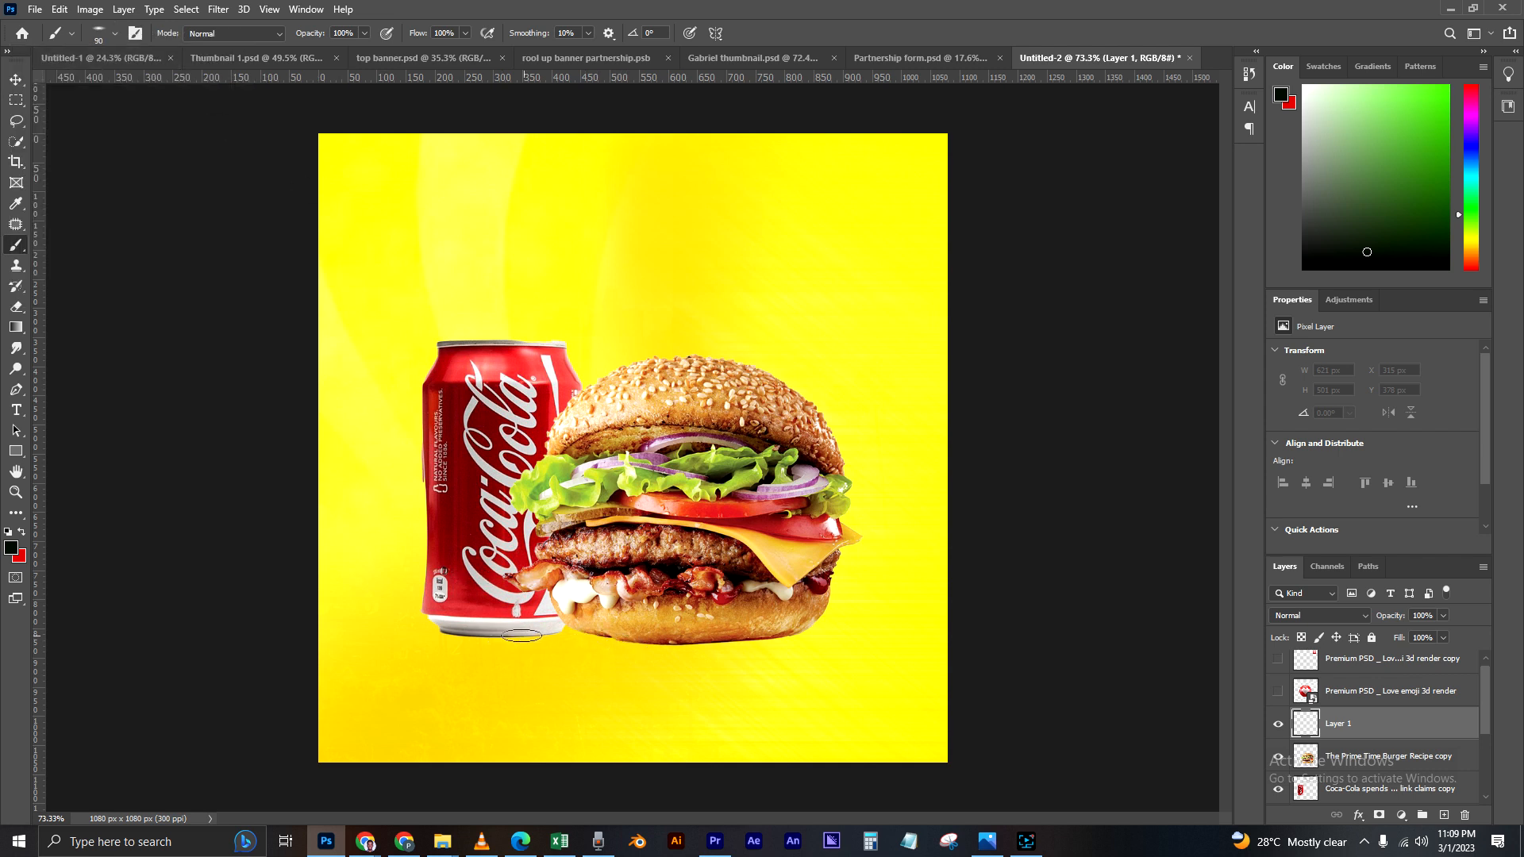
# Step: Undo a trial shadow stroke at the can's base and move the empty layer below the Coca-Cola layer
pyautogui.moveTo(438, 633); pyautogui.dragTo(521, 629)
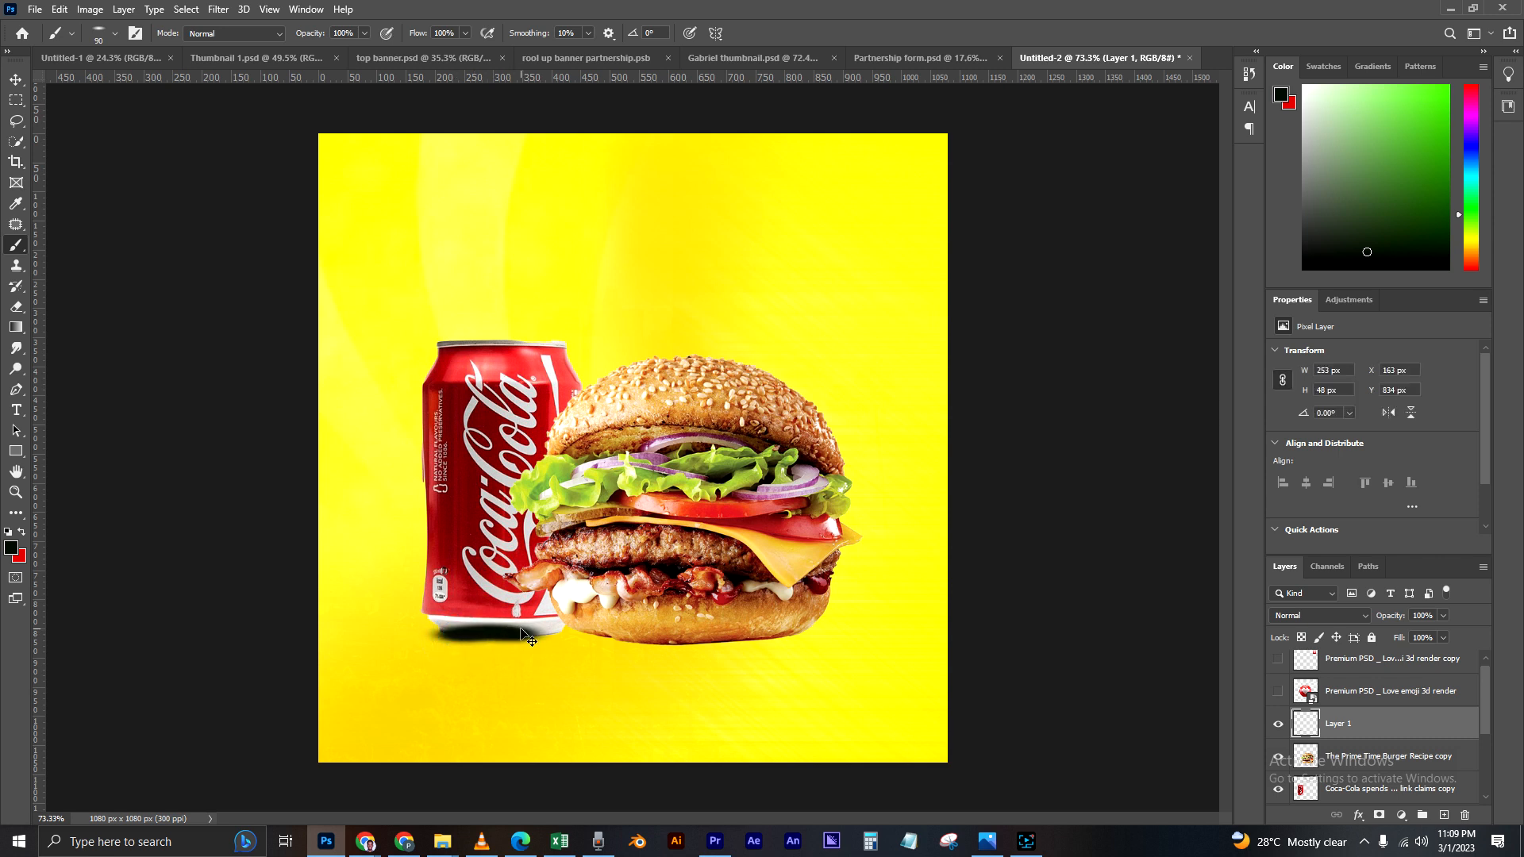
pyautogui.hotkey('ctrl', 'z')
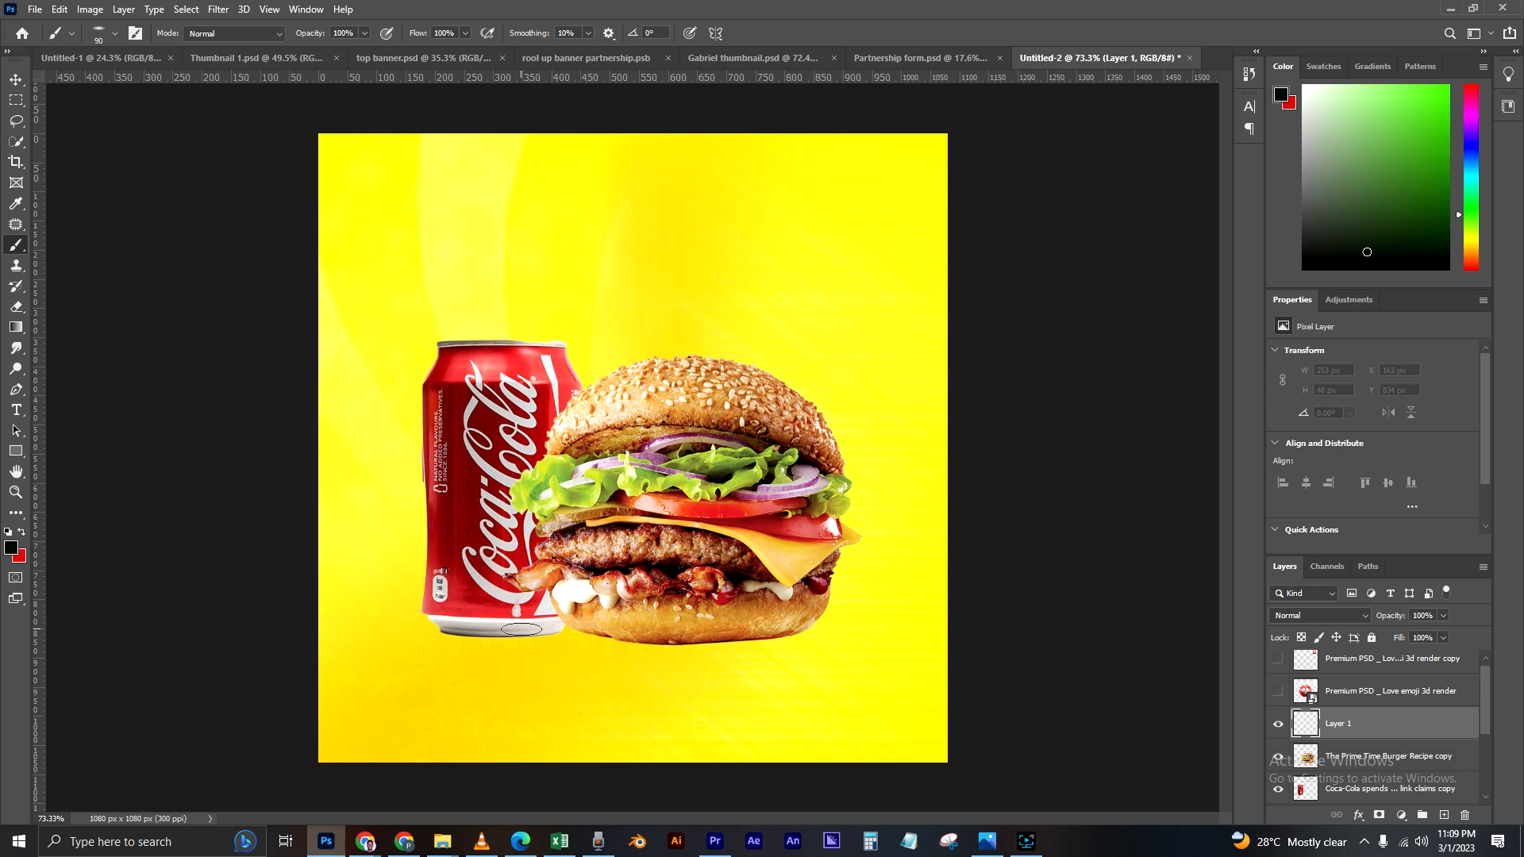
pyautogui.scroll(-1, 1377, 722)
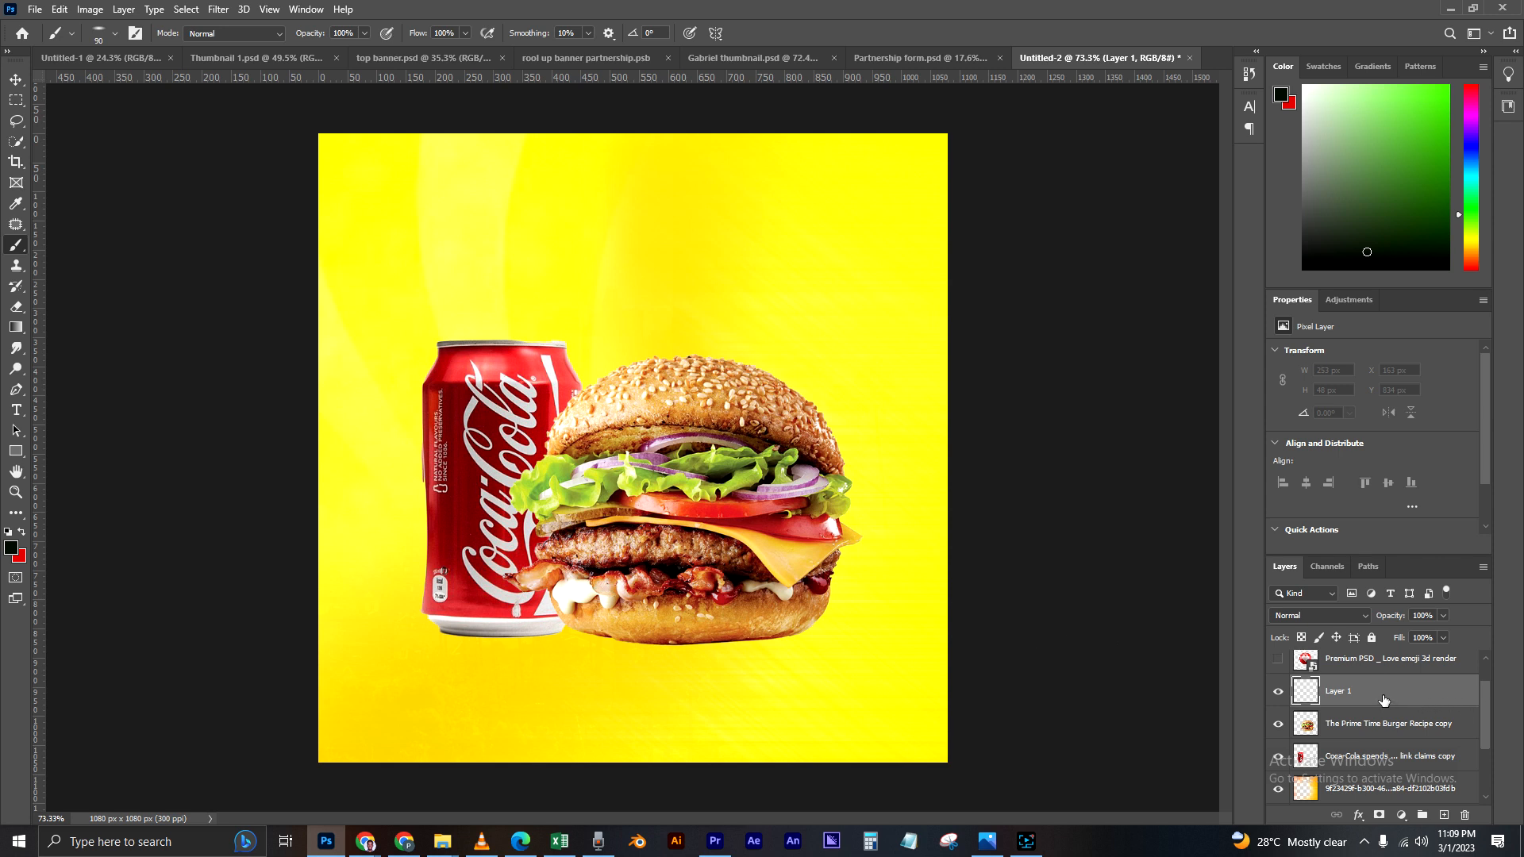
pyautogui.moveTo(1384, 696); pyautogui.dragTo(1370, 761)
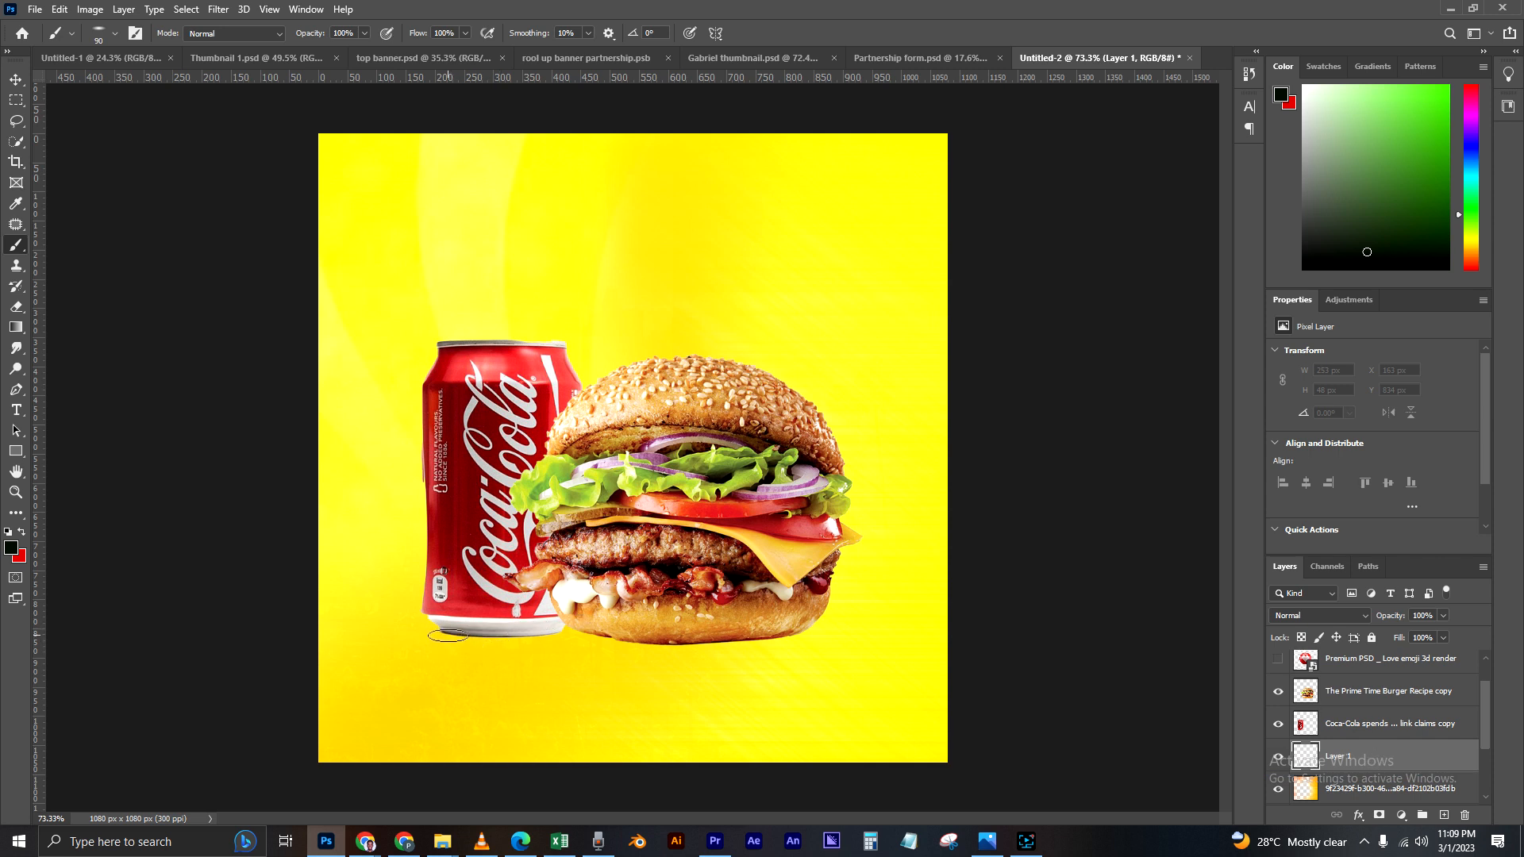
# Step: Paint a flat black contact shadow about 750 px wide beneath the bases of the can and the burger
pyautogui.moveTo(456, 635)
pyautogui.mouseDown()
pyautogui.moveTo(445, 626)
pyautogui.moveTo(687, 645)
pyautogui.moveTo(817, 634)
pyautogui.mouseUp()
pyautogui.scroll(-3, 579, 656)
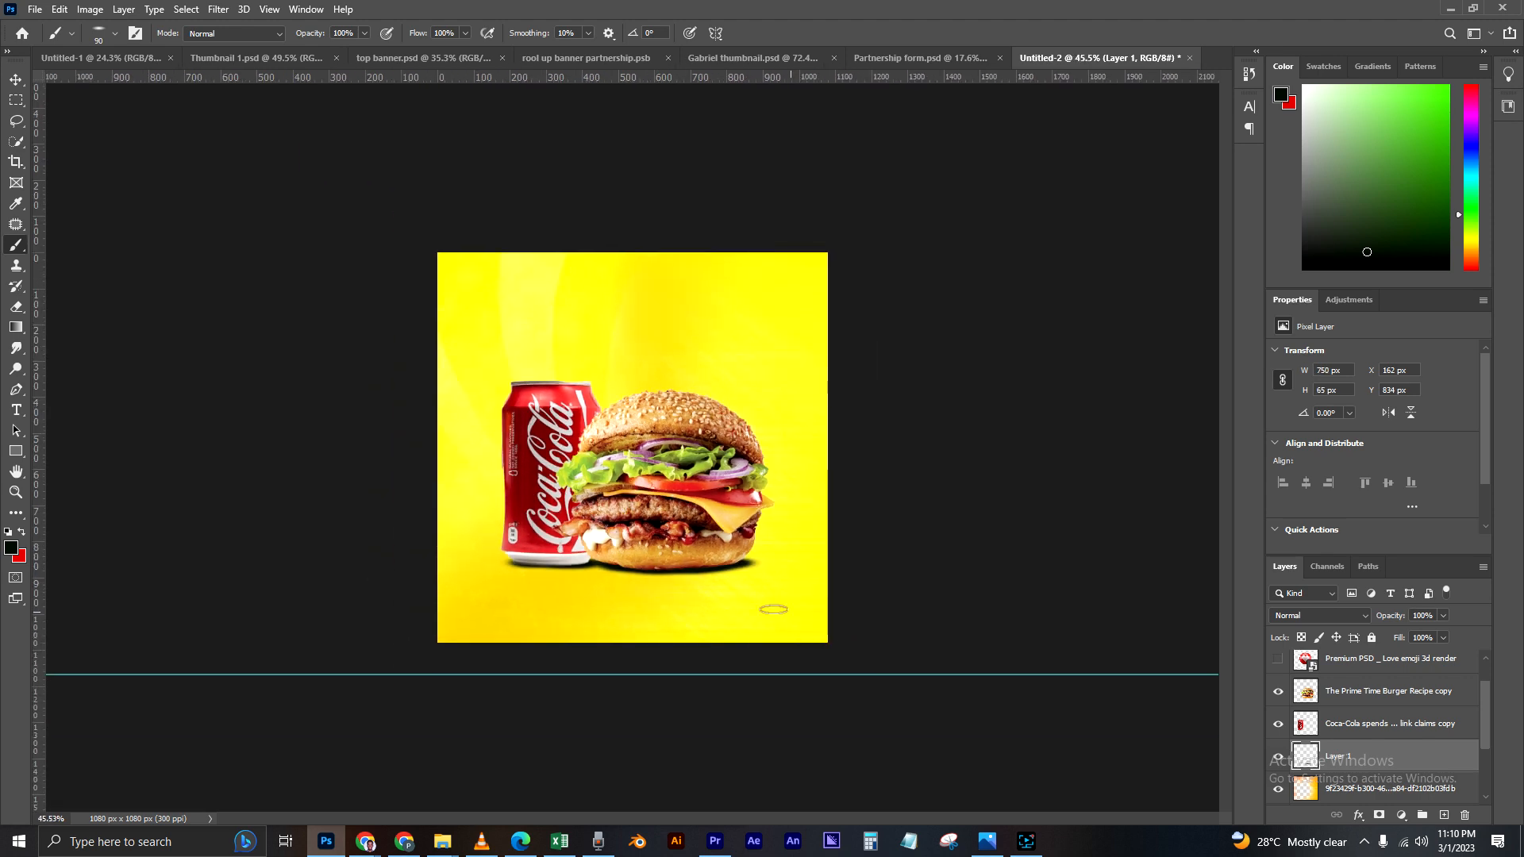
pyautogui.scroll(5, 658, 611)
pyautogui.moveTo(571, 647); pyautogui.dragTo(612, 654)
pyautogui.click(614, 654)
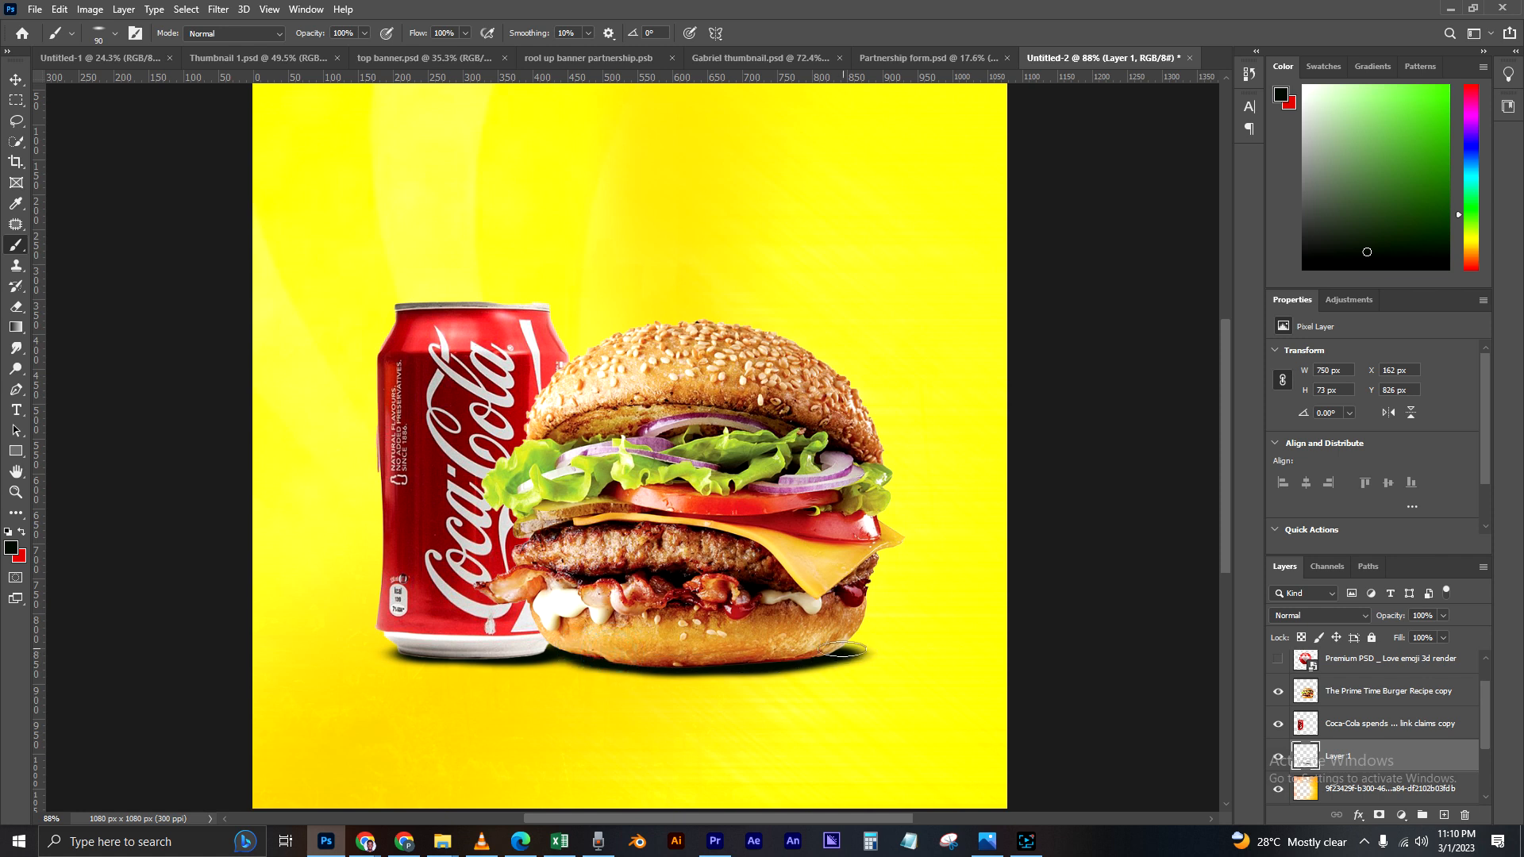
# Step: Touch up the black contact shadow under the burger and can with short brush strokes, extending it to about 761 px wide
pyautogui.click(770, 656)
pyautogui.moveTo(418, 651)
pyautogui.mouseDown()
pyautogui.moveTo(486, 653)
pyautogui.moveTo(442, 655)
pyautogui.mouseUp()
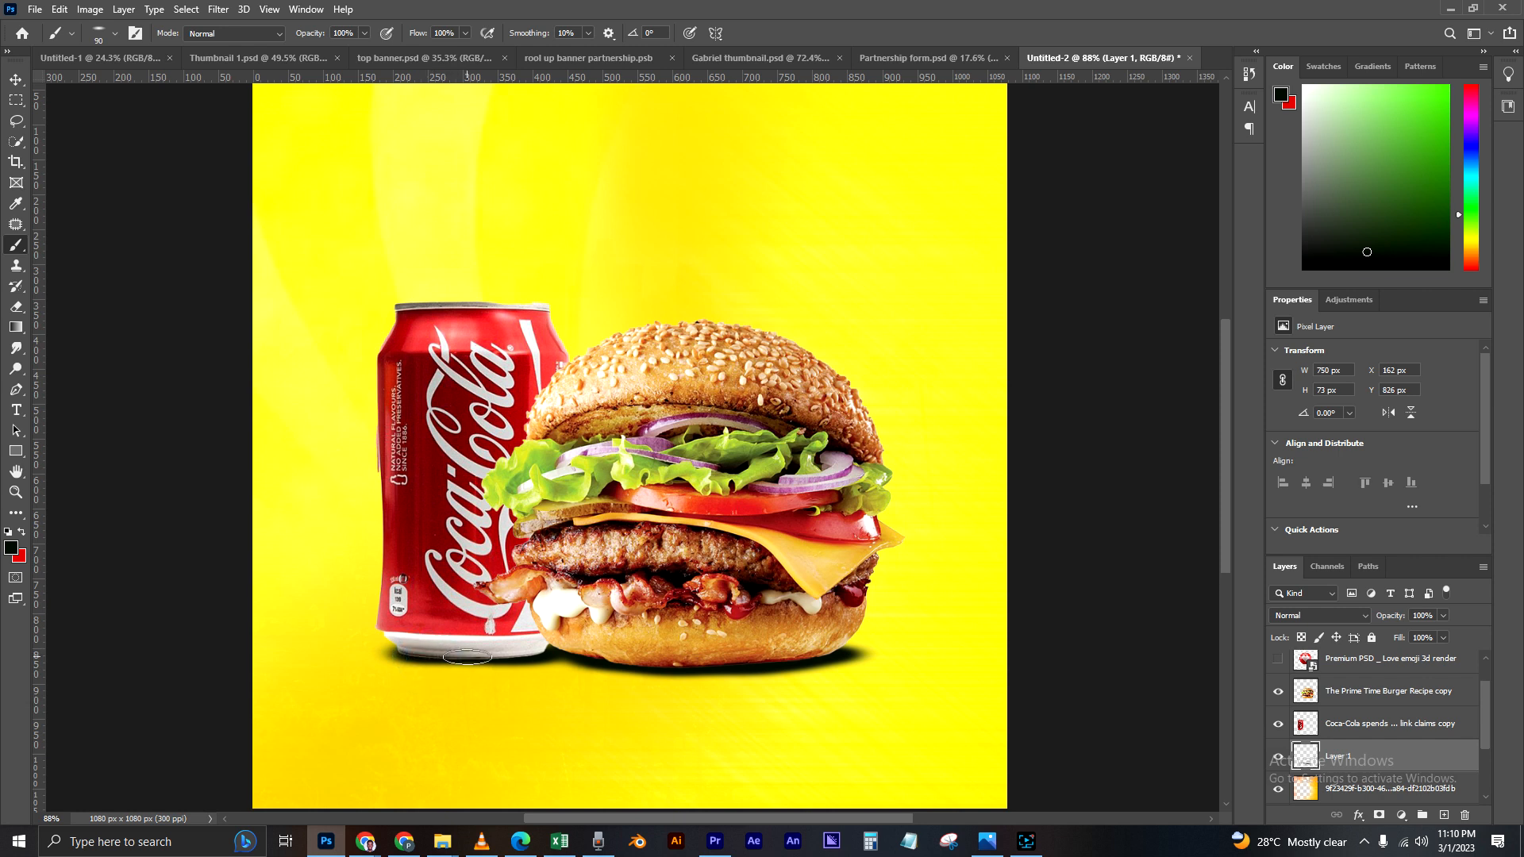
pyautogui.click(494, 653)
pyautogui.moveTo(415, 656); pyautogui.dragTo(435, 651)
pyautogui.scroll(-3, 668, 626)
pyautogui.scroll(1, 712, 609)
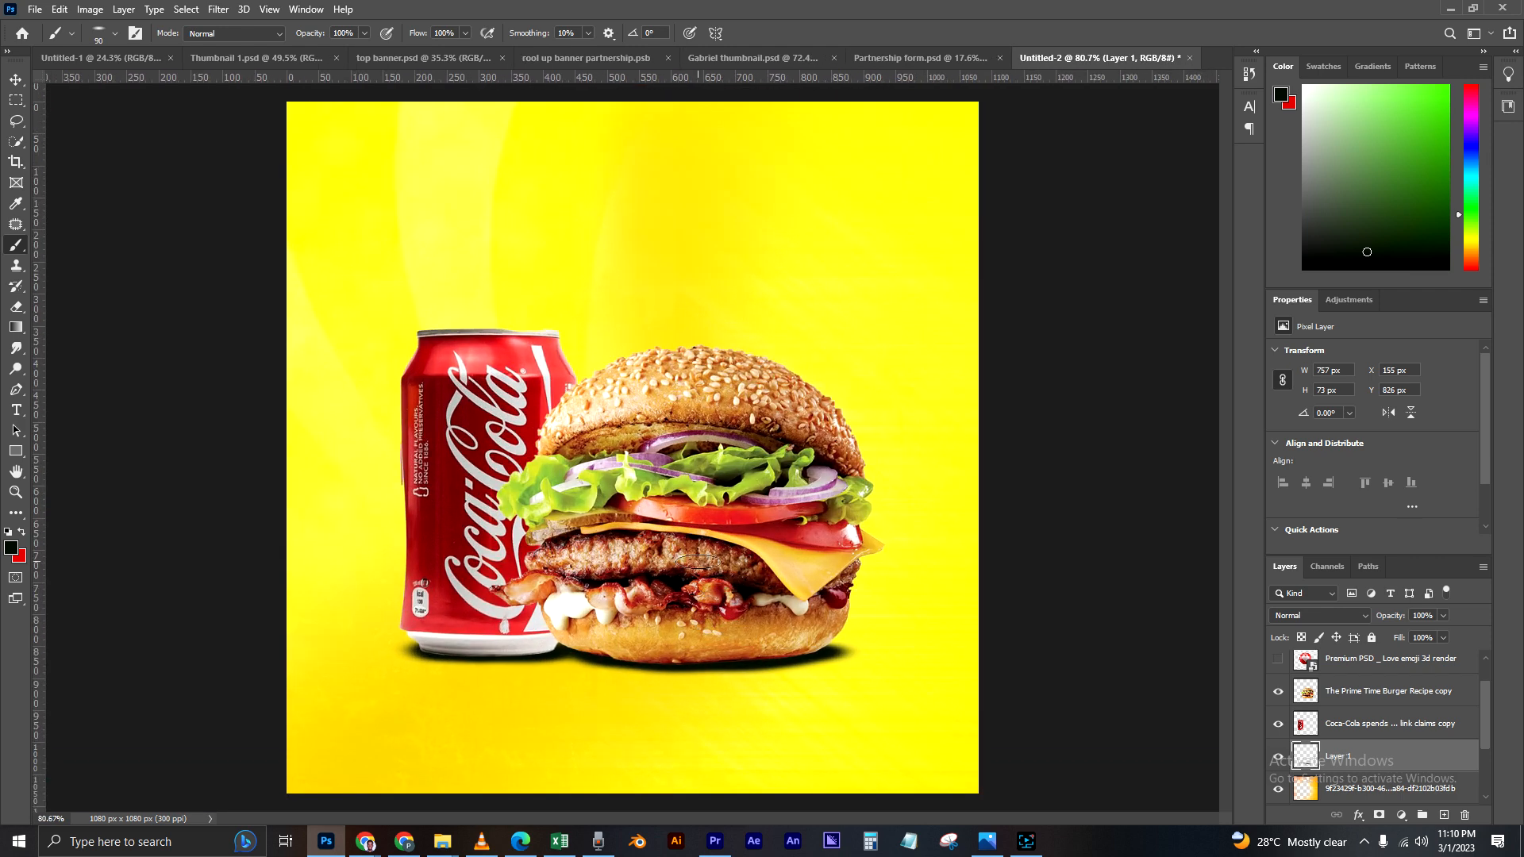
pyautogui.scroll(-2, 746, 599)
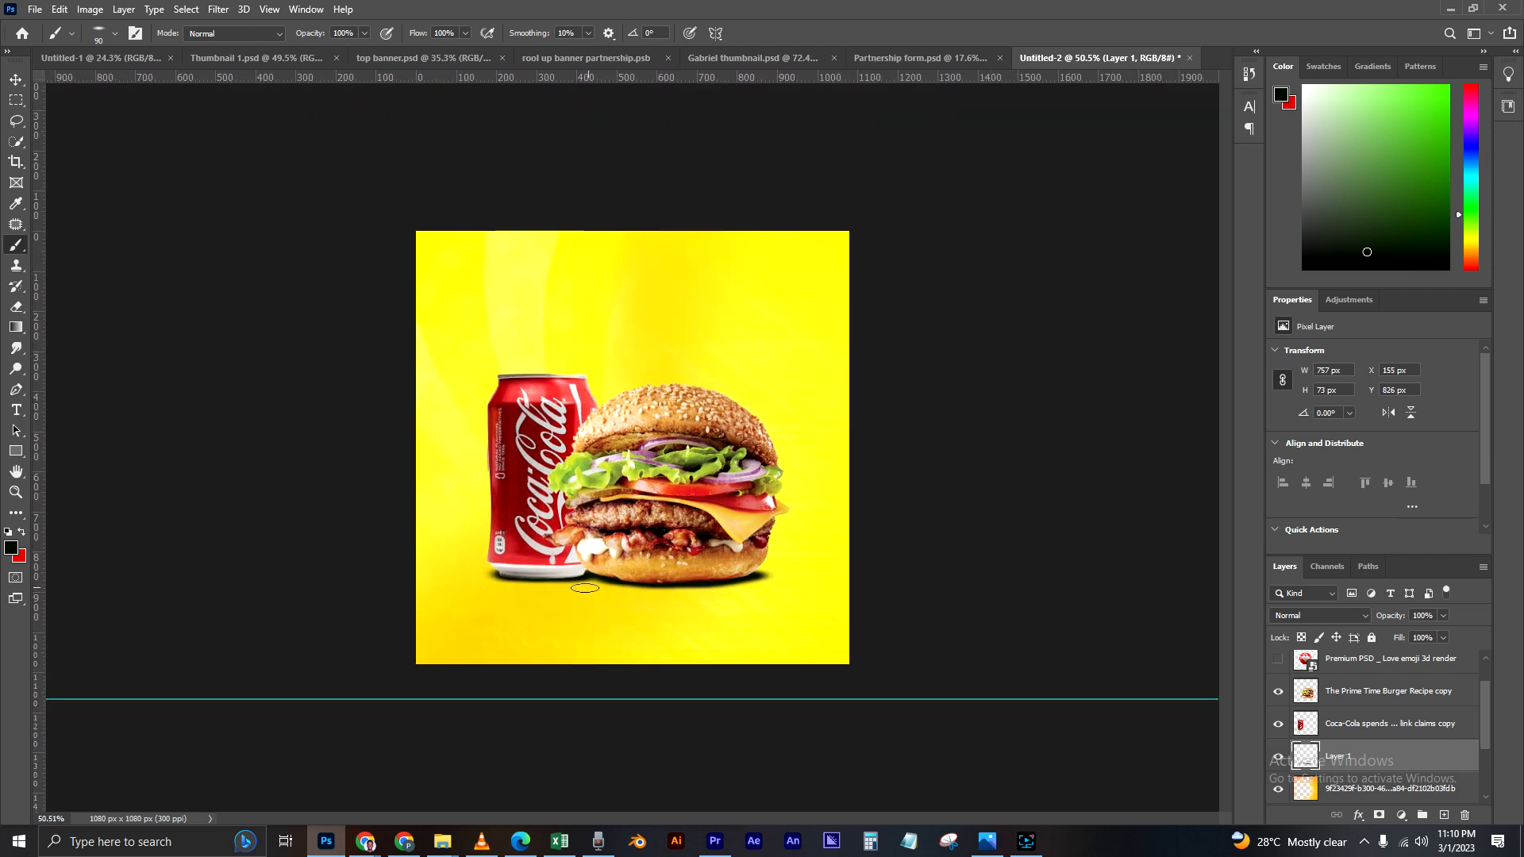
pyautogui.scroll(2, 529, 589)
pyautogui.moveTo(476, 613)
pyautogui.mouseDown()
pyautogui.moveTo(449, 618)
pyautogui.moveTo(464, 616)
pyautogui.mouseUp()
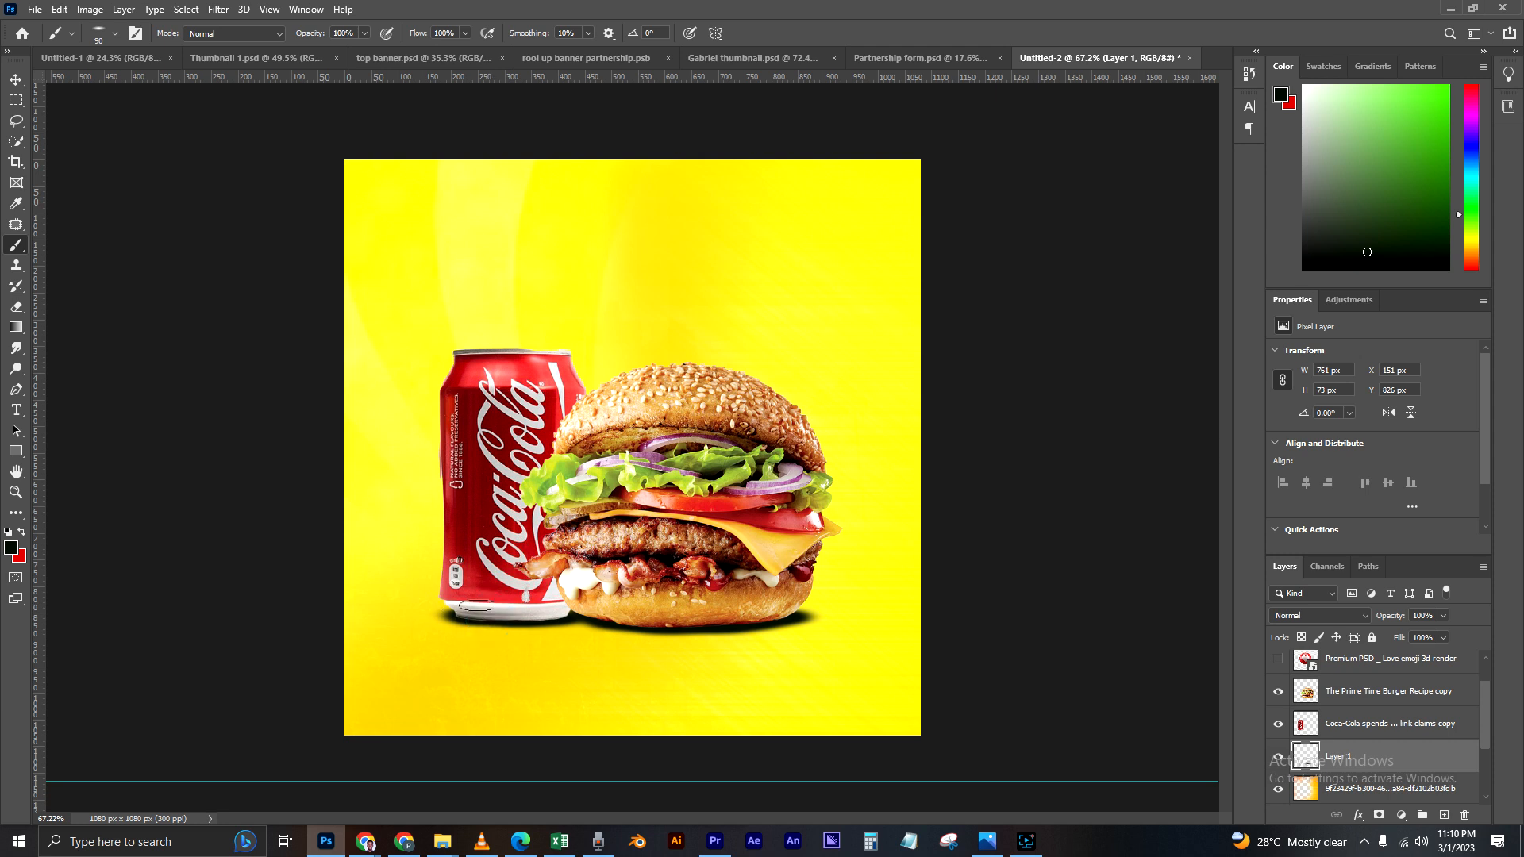
# Step: Soften the painted contact shadow on Layer 1 with a Gaussian Blur of 17 pixels radius
pyautogui.click(16, 79)
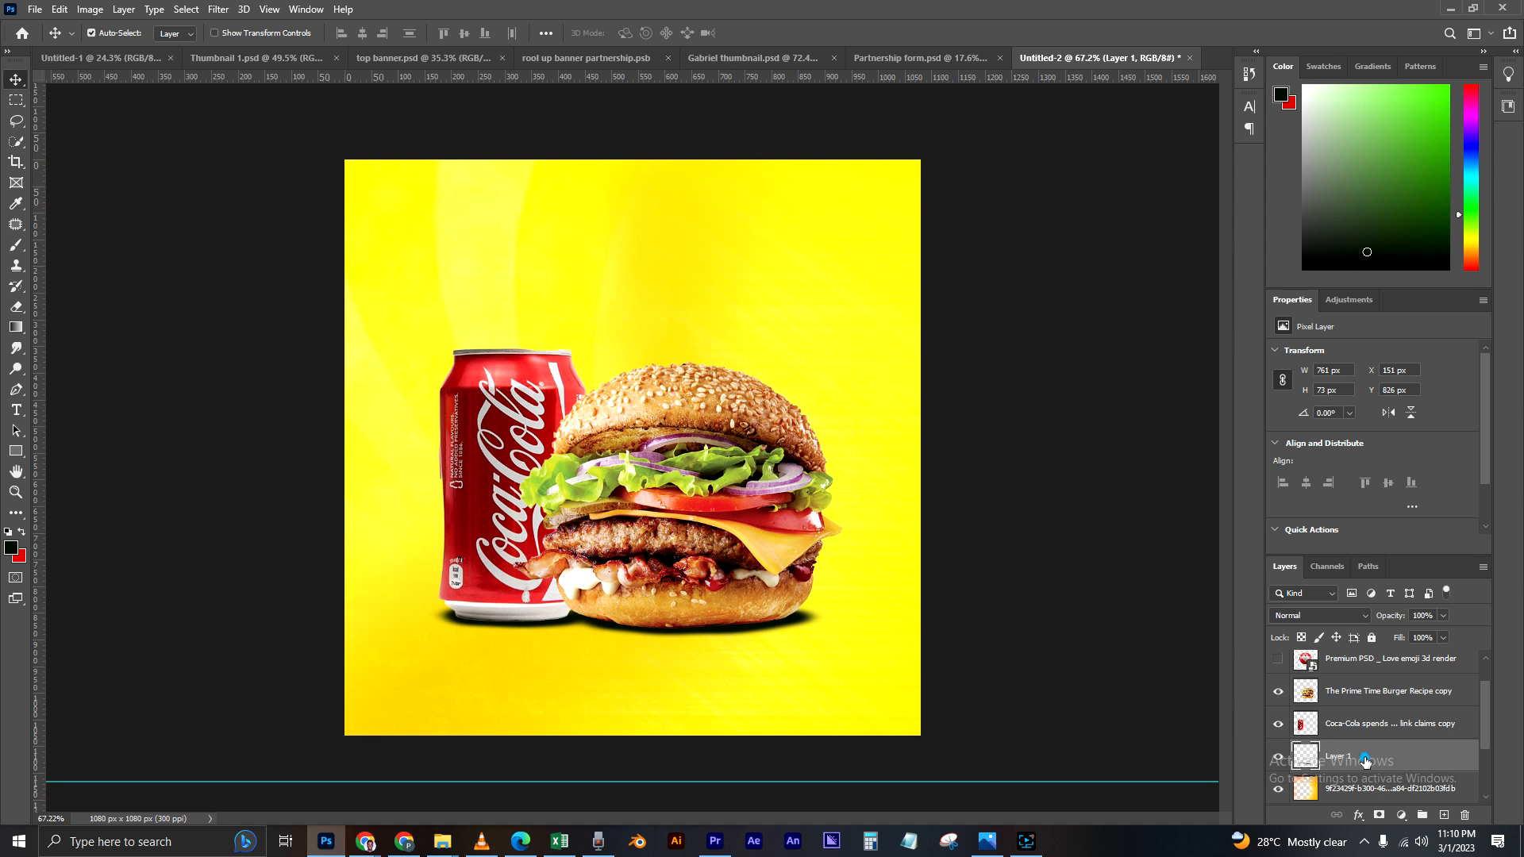
pyautogui.click(219, 10)
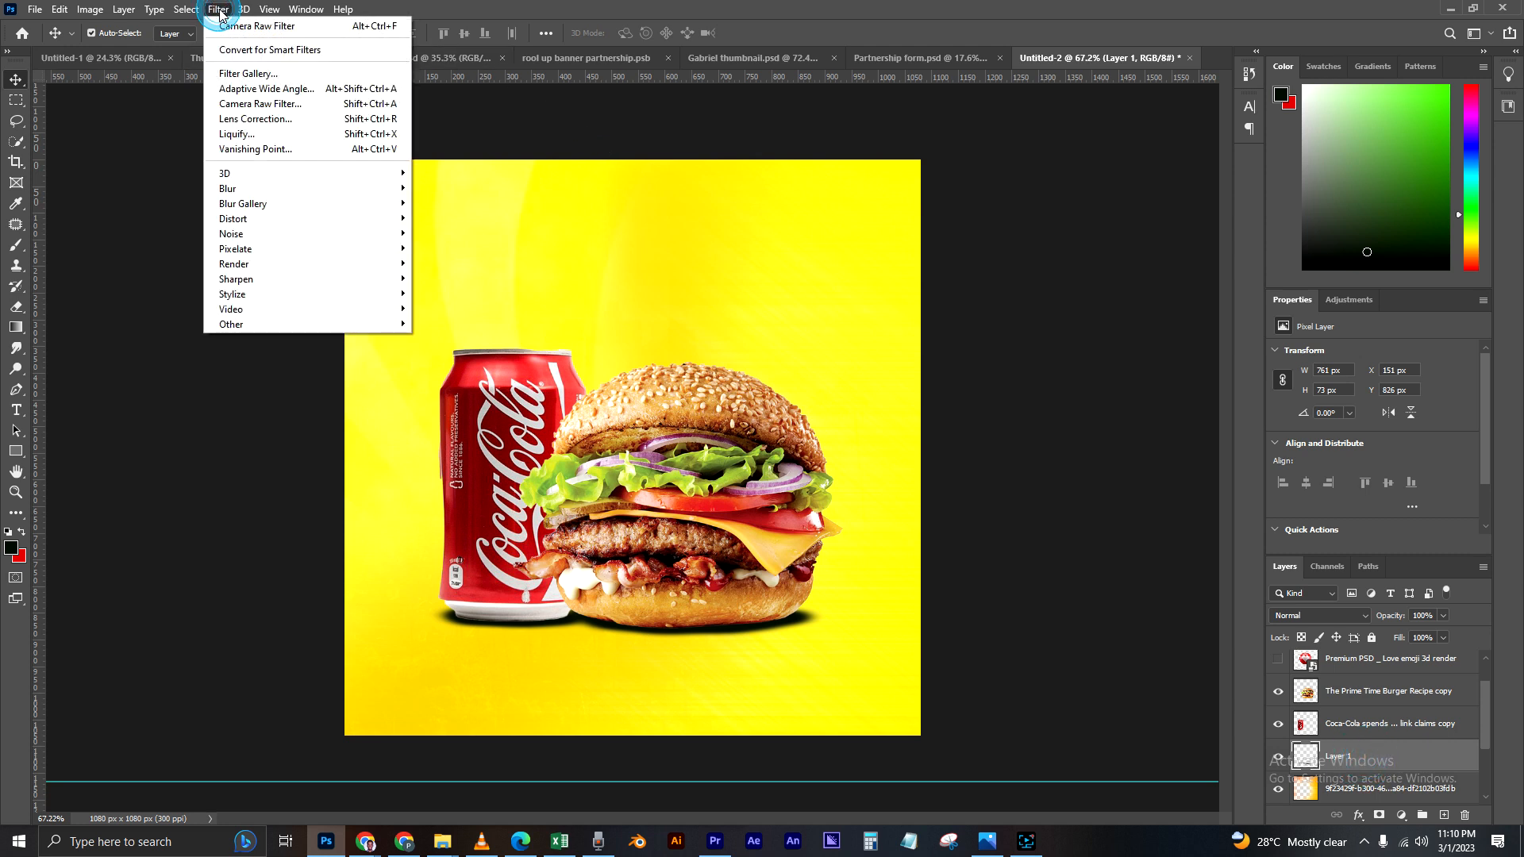
pyautogui.moveTo(250, 191)
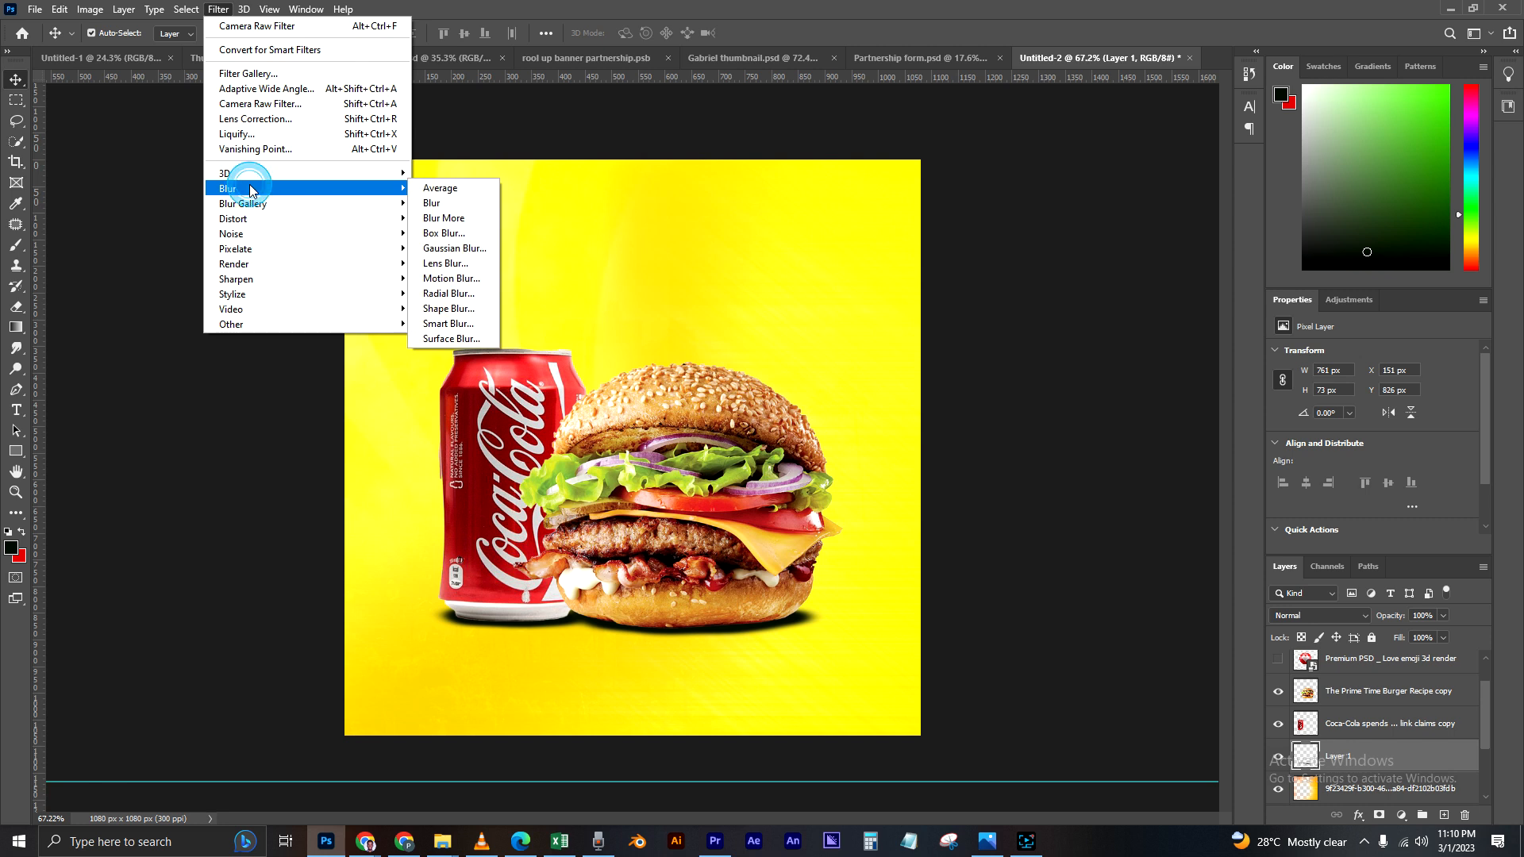
pyautogui.click(476, 249)
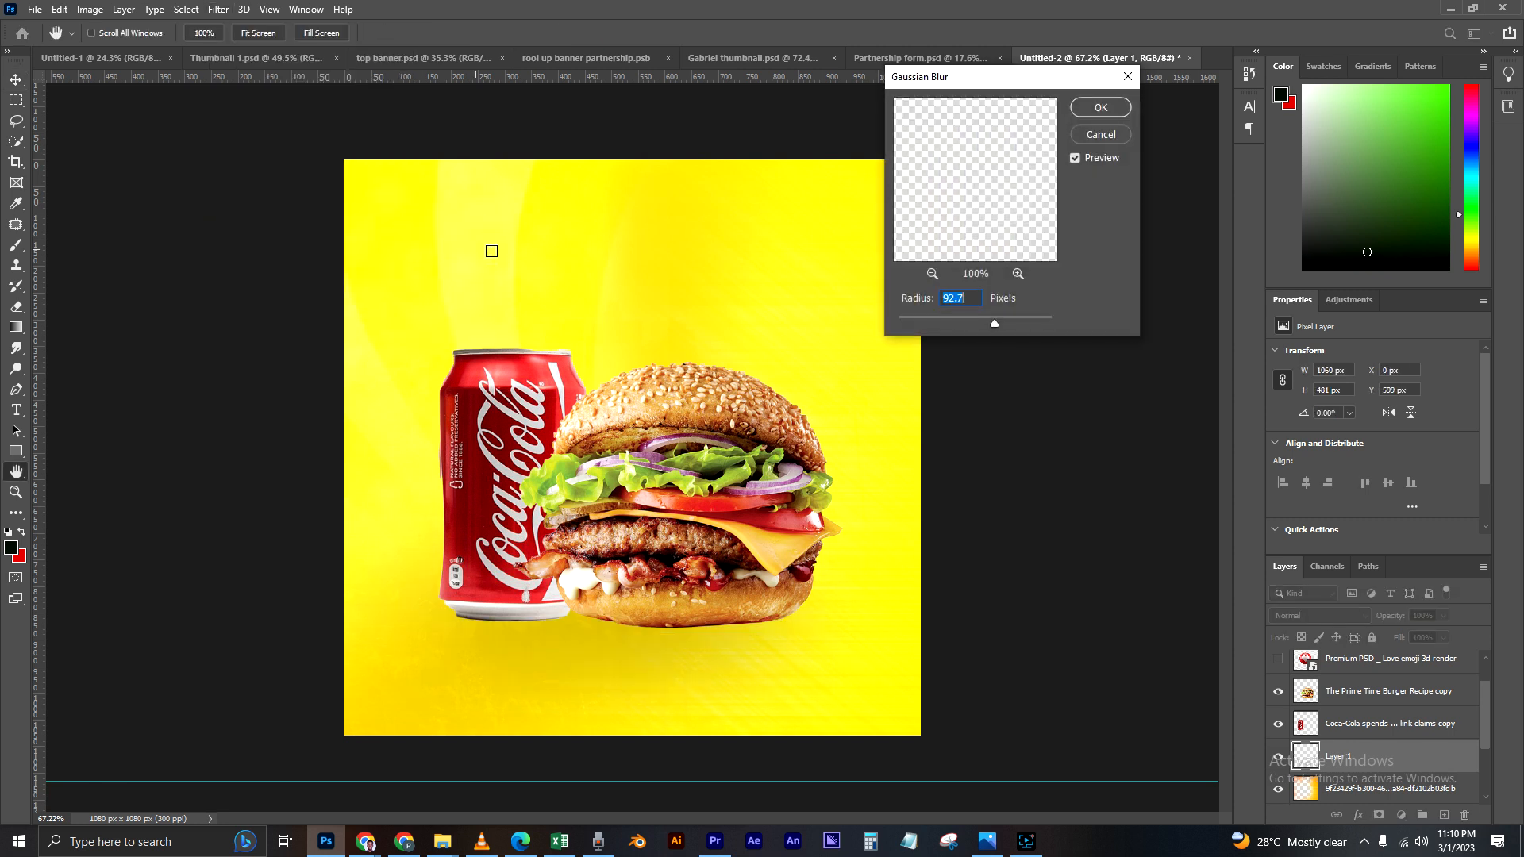
pyautogui.click(931, 321)
pyautogui.click(937, 320)
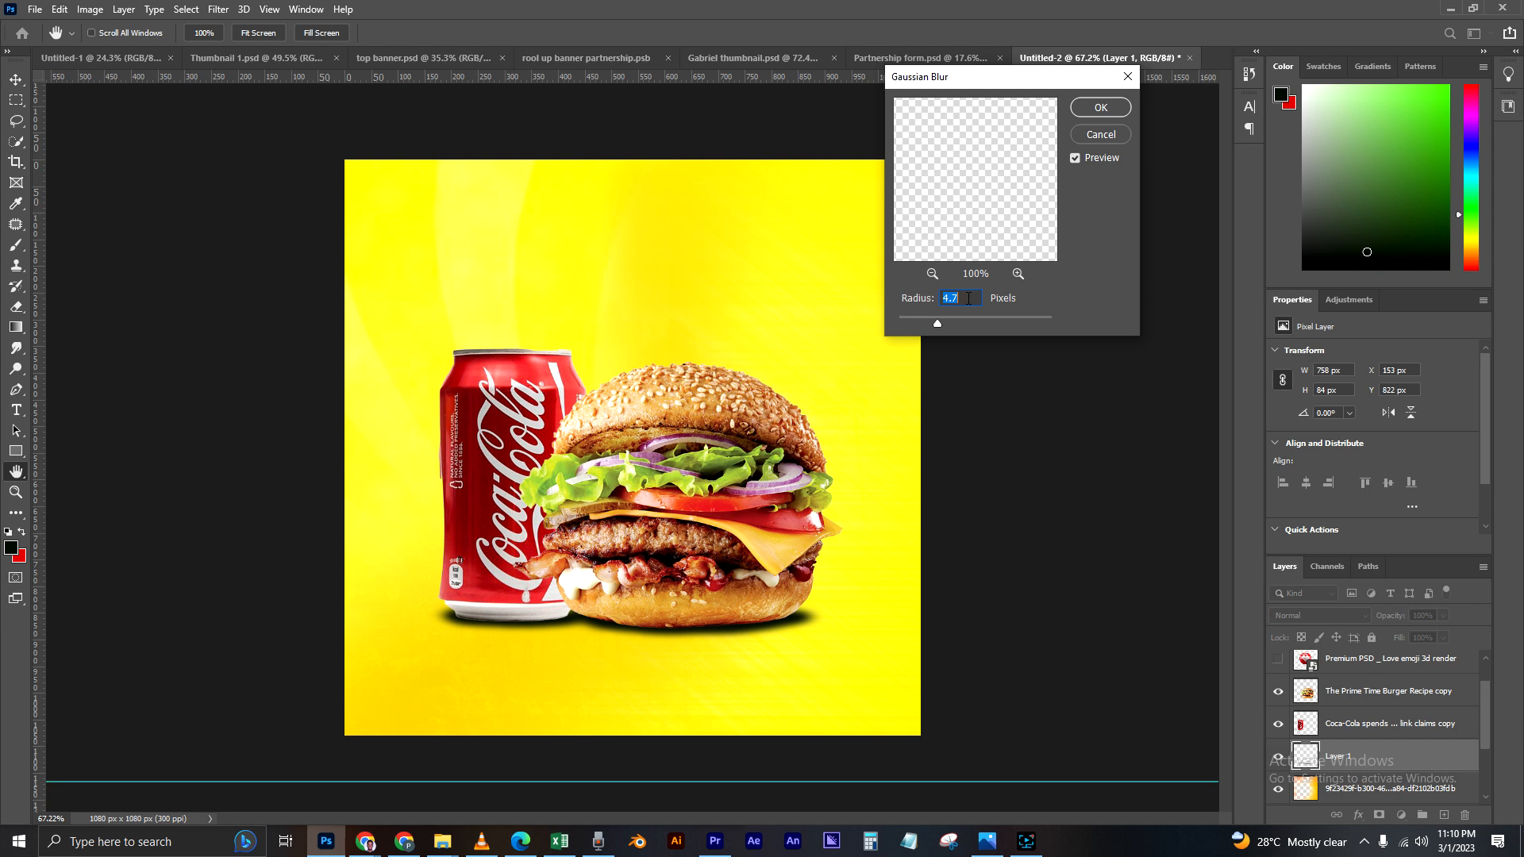
pyautogui.write('17')
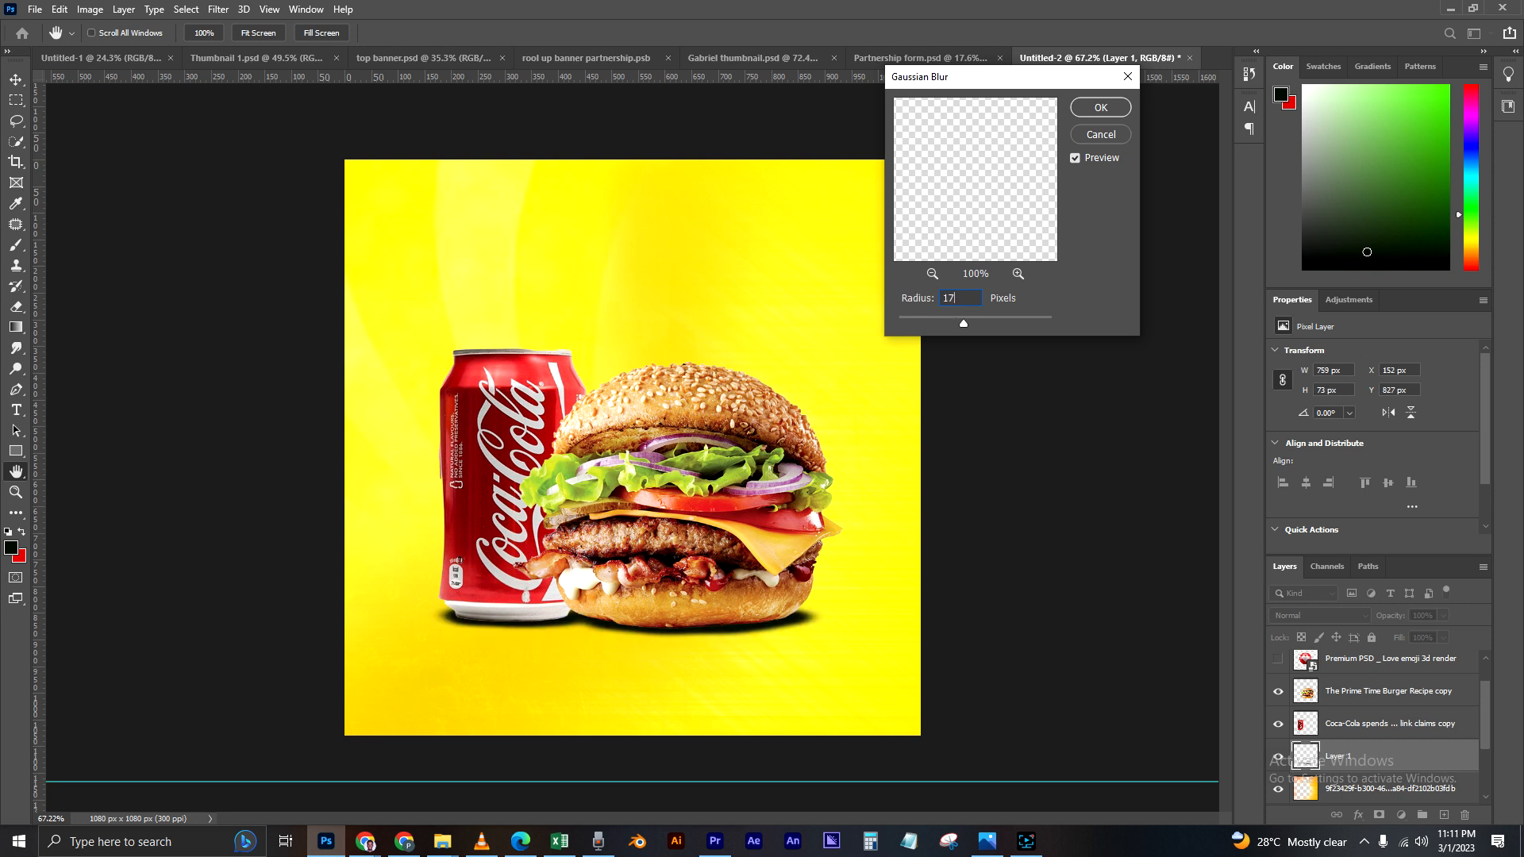
pyautogui.press('Return')
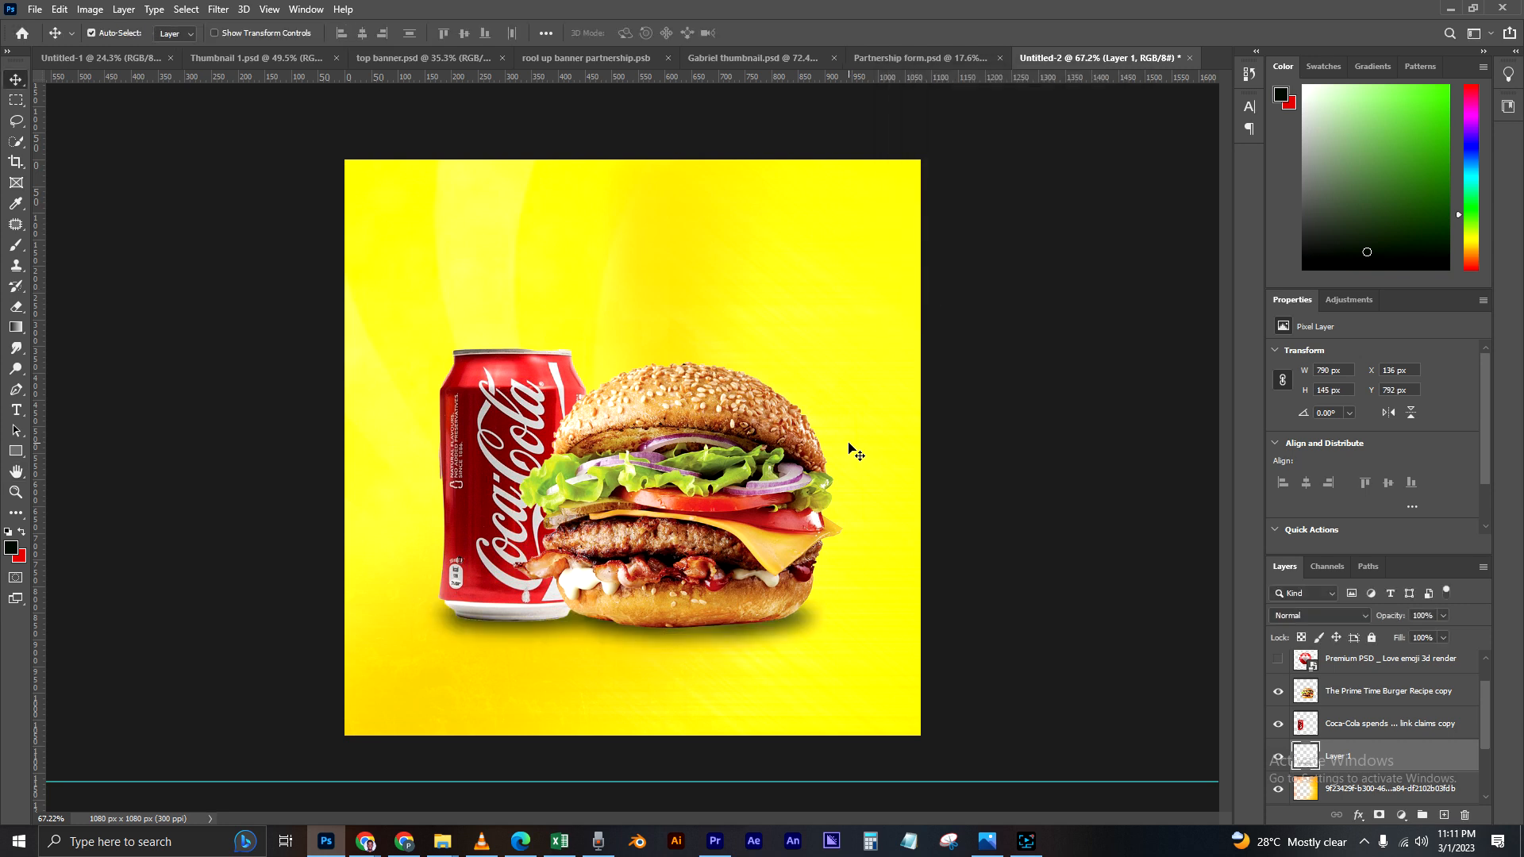
# Step: Add a new empty layer above the blurred shadow and set the brush size to 80 px
pyautogui.scroll(-1, 768, 480)
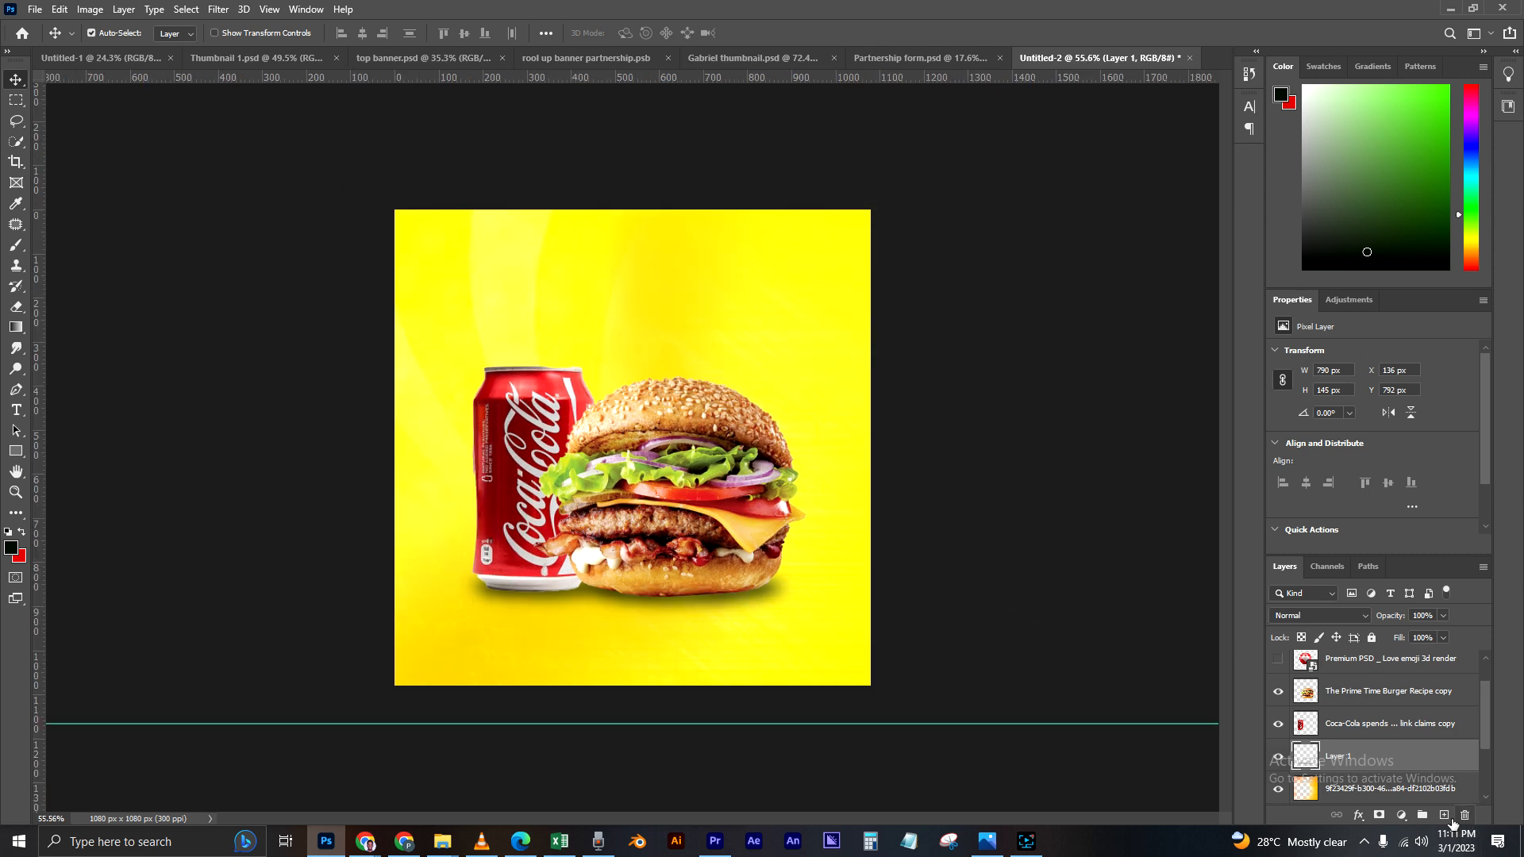
pyautogui.click(1443, 815)
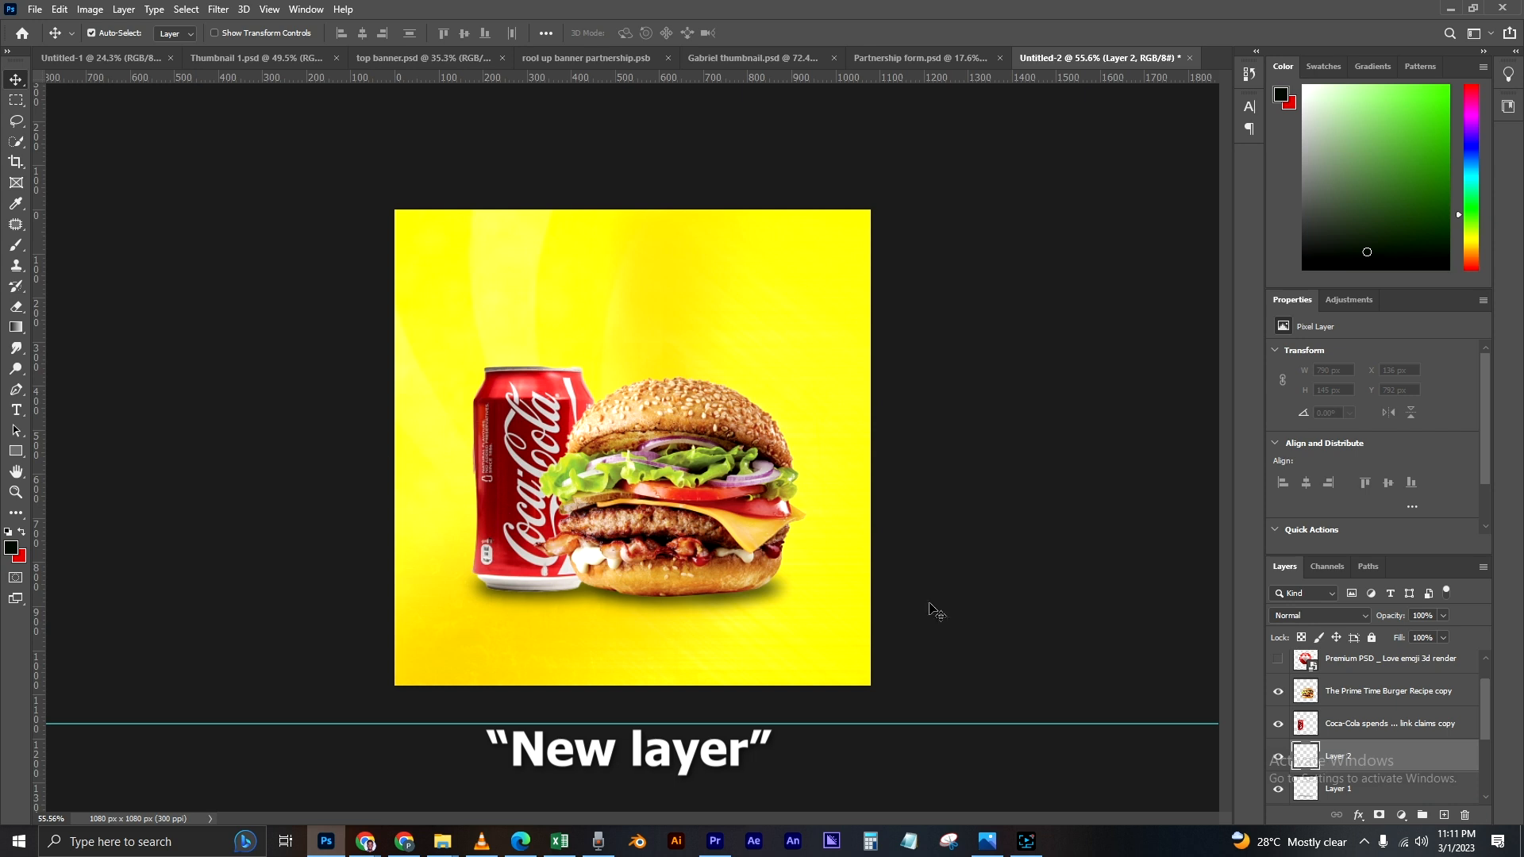
pyautogui.click(18, 245)
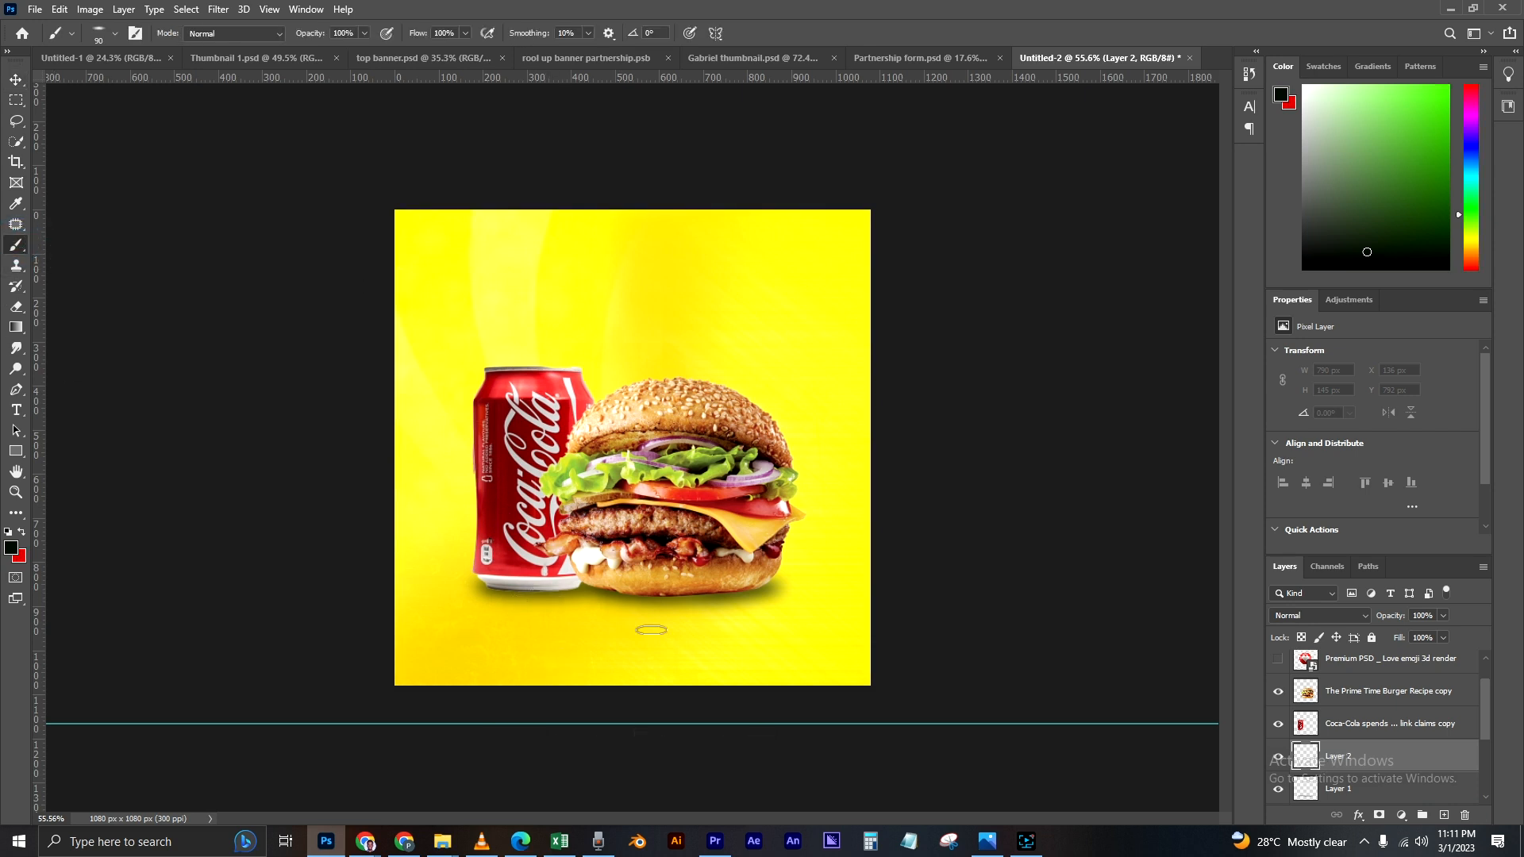
pyautogui.scroll(2, 673, 670)
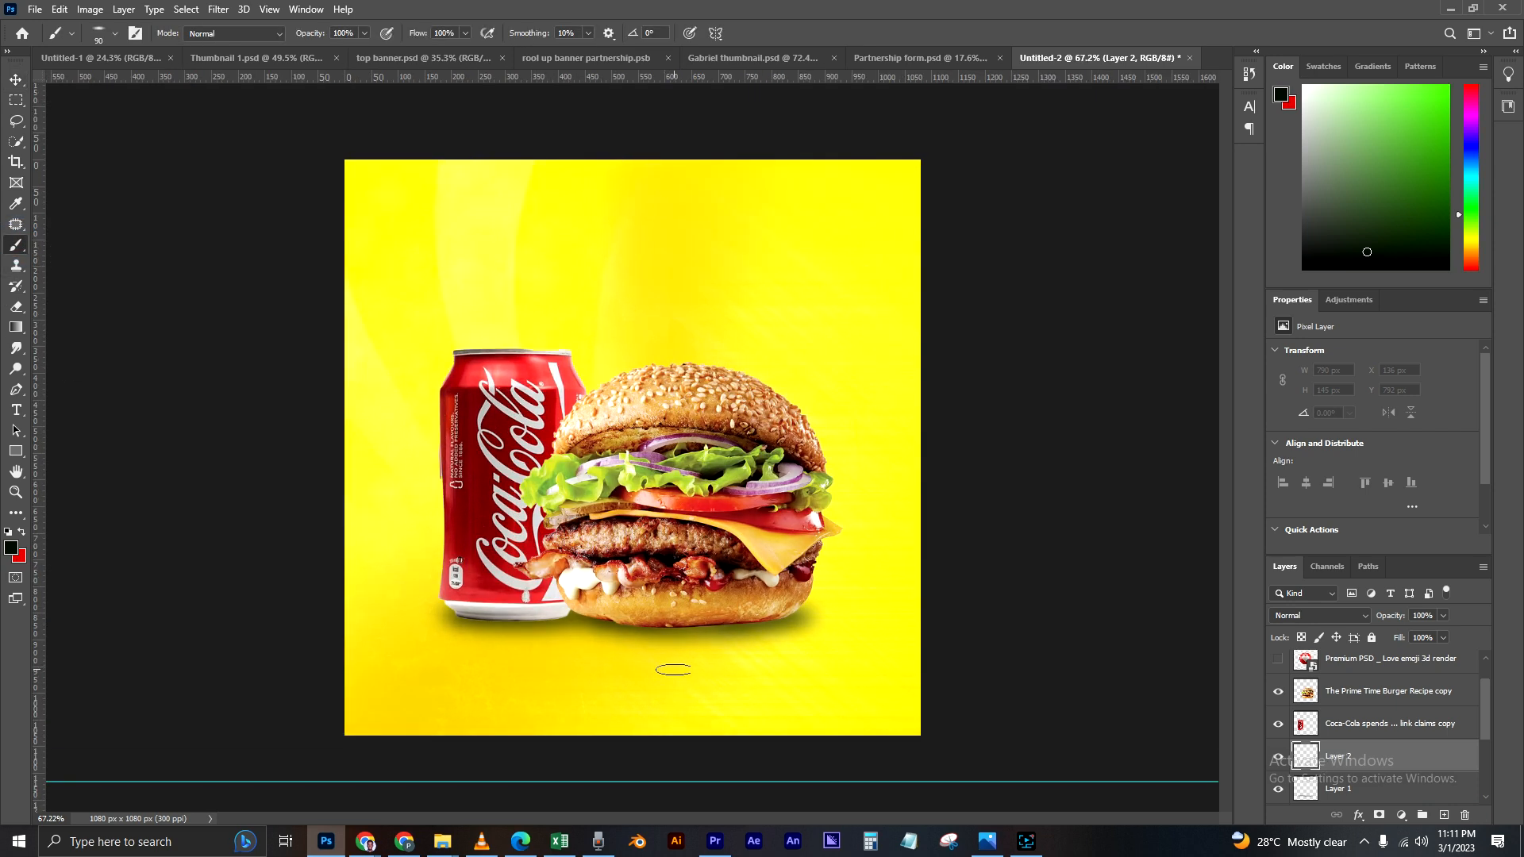
pyautogui.click(116, 33)
pyautogui.click(180, 64)
pyautogui.write('80')
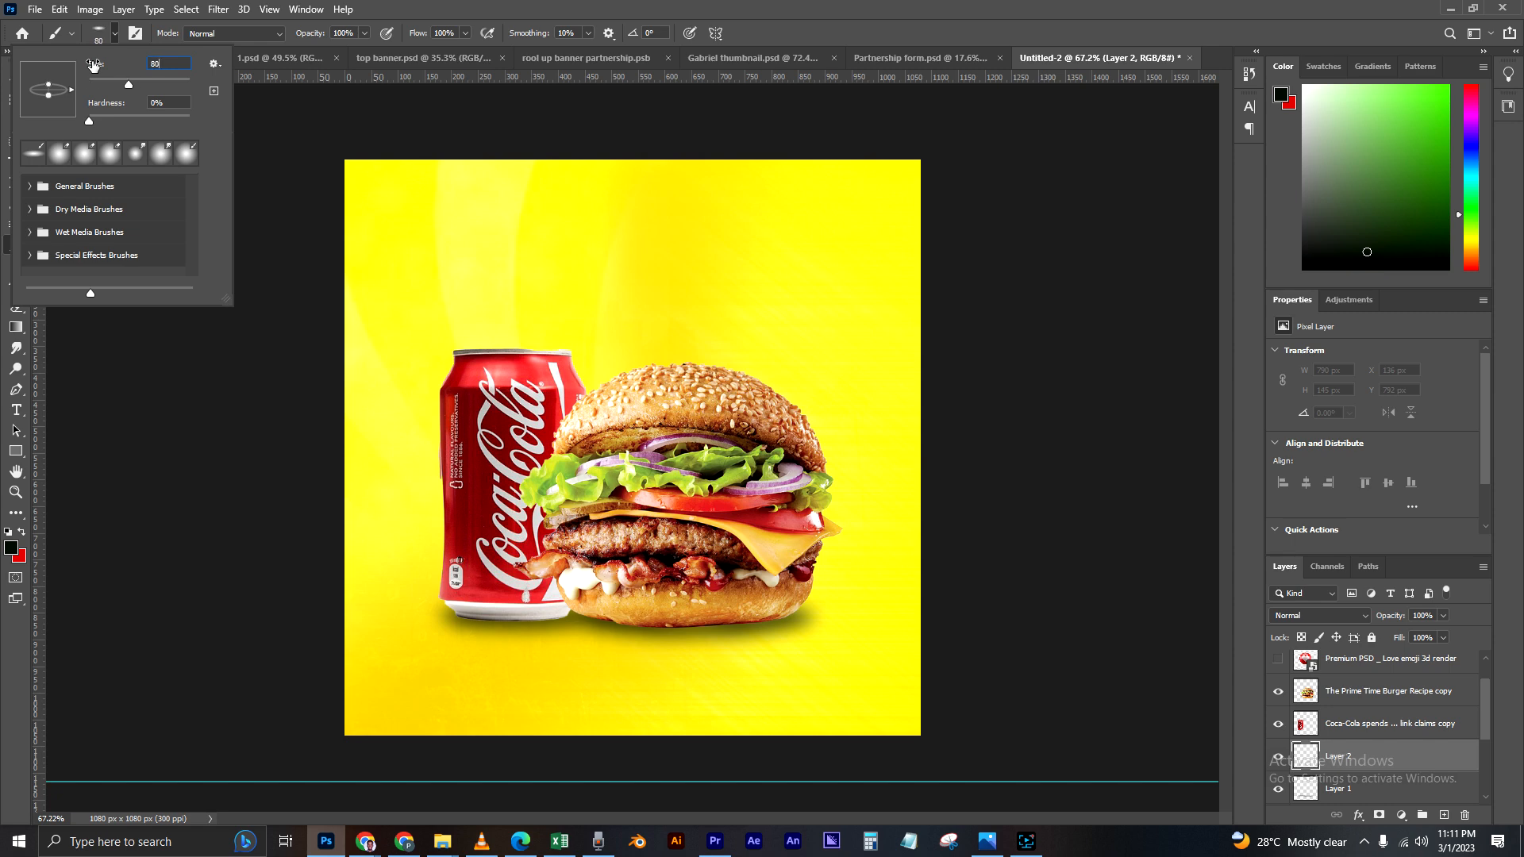
pyautogui.press('Return')
pyautogui.scroll(2, 617, 671)
pyautogui.scroll(3, 543, 665)
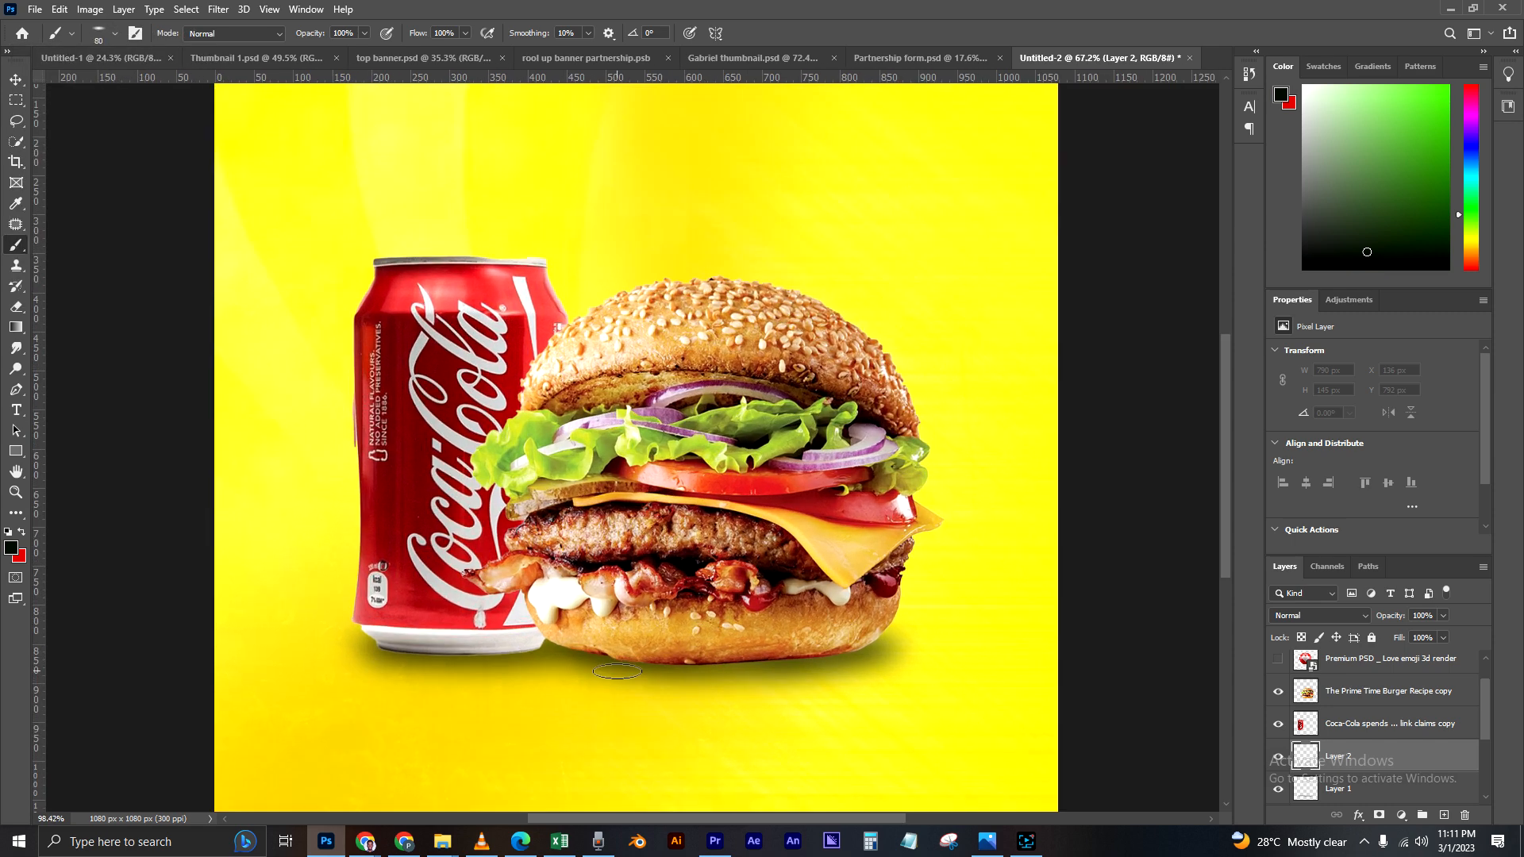
# Step: Paint a second, tighter black shadow about 717 px wide and 64 px high along the bases of the can and burger
pyautogui.click(359, 646)
pyautogui.click(385, 648)
pyautogui.moveTo(486, 648)
pyautogui.mouseDown()
pyautogui.moveTo(537, 645)
pyautogui.moveTo(464, 657)
pyautogui.moveTo(356, 645)
pyautogui.moveTo(627, 644)
pyautogui.moveTo(768, 665)
pyautogui.moveTo(980, 645)
pyautogui.moveTo(961, 649)
pyautogui.mouseUp()
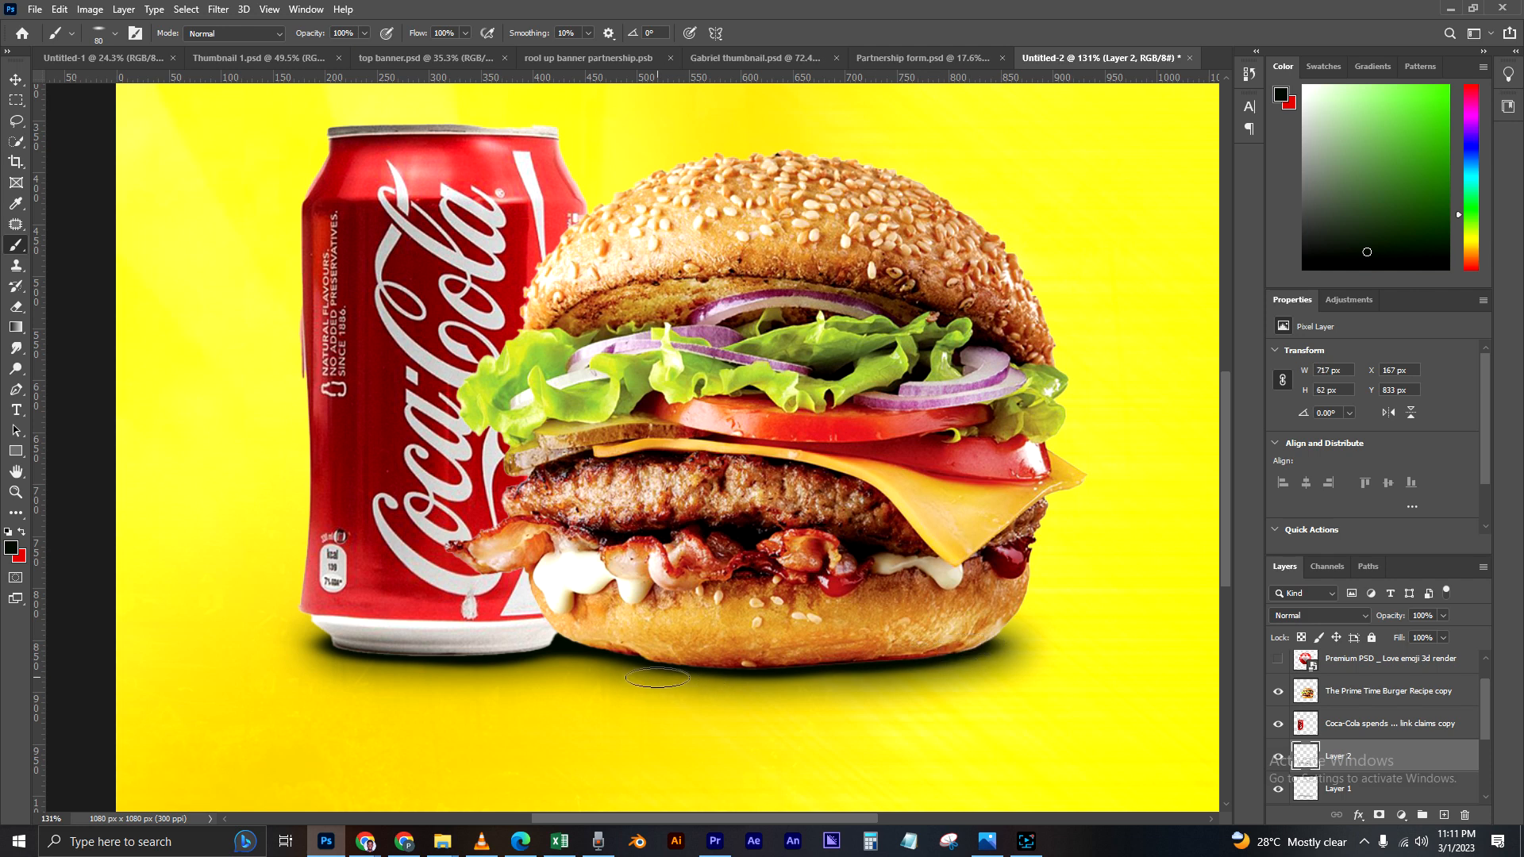
pyautogui.moveTo(667, 664)
pyautogui.mouseDown()
pyautogui.moveTo(580, 637)
pyautogui.moveTo(598, 644)
pyautogui.moveTo(359, 653)
pyautogui.moveTo(463, 652)
pyautogui.moveTo(335, 639)
pyautogui.mouseUp()
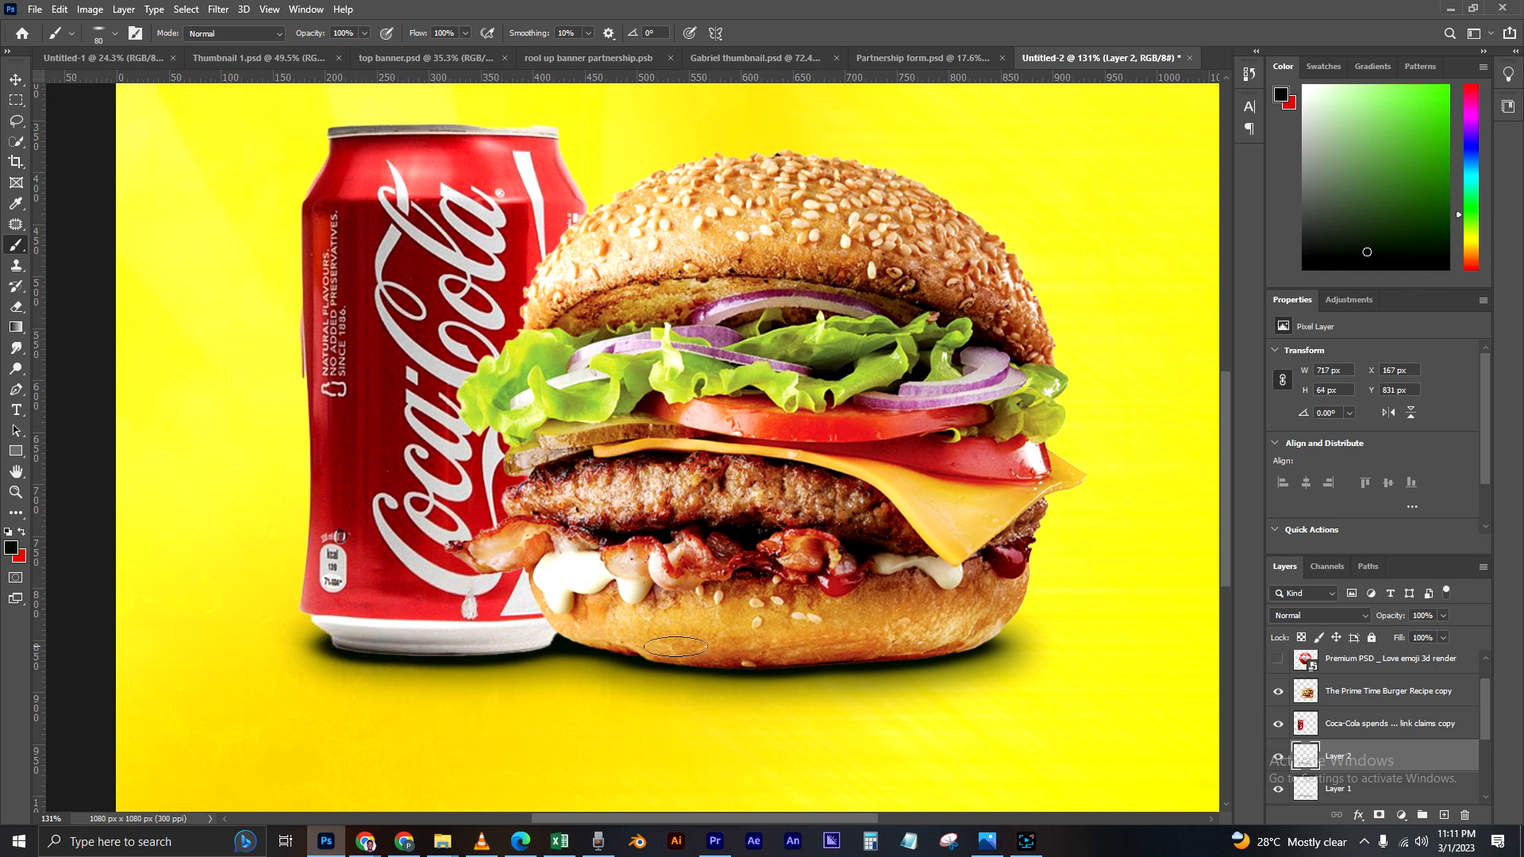
pyautogui.moveTo(583, 641)
pyautogui.mouseDown()
pyautogui.moveTo(647, 659)
pyautogui.moveTo(926, 645)
pyautogui.moveTo(834, 661)
pyautogui.mouseUp()
pyautogui.scroll(-5, 940, 639)
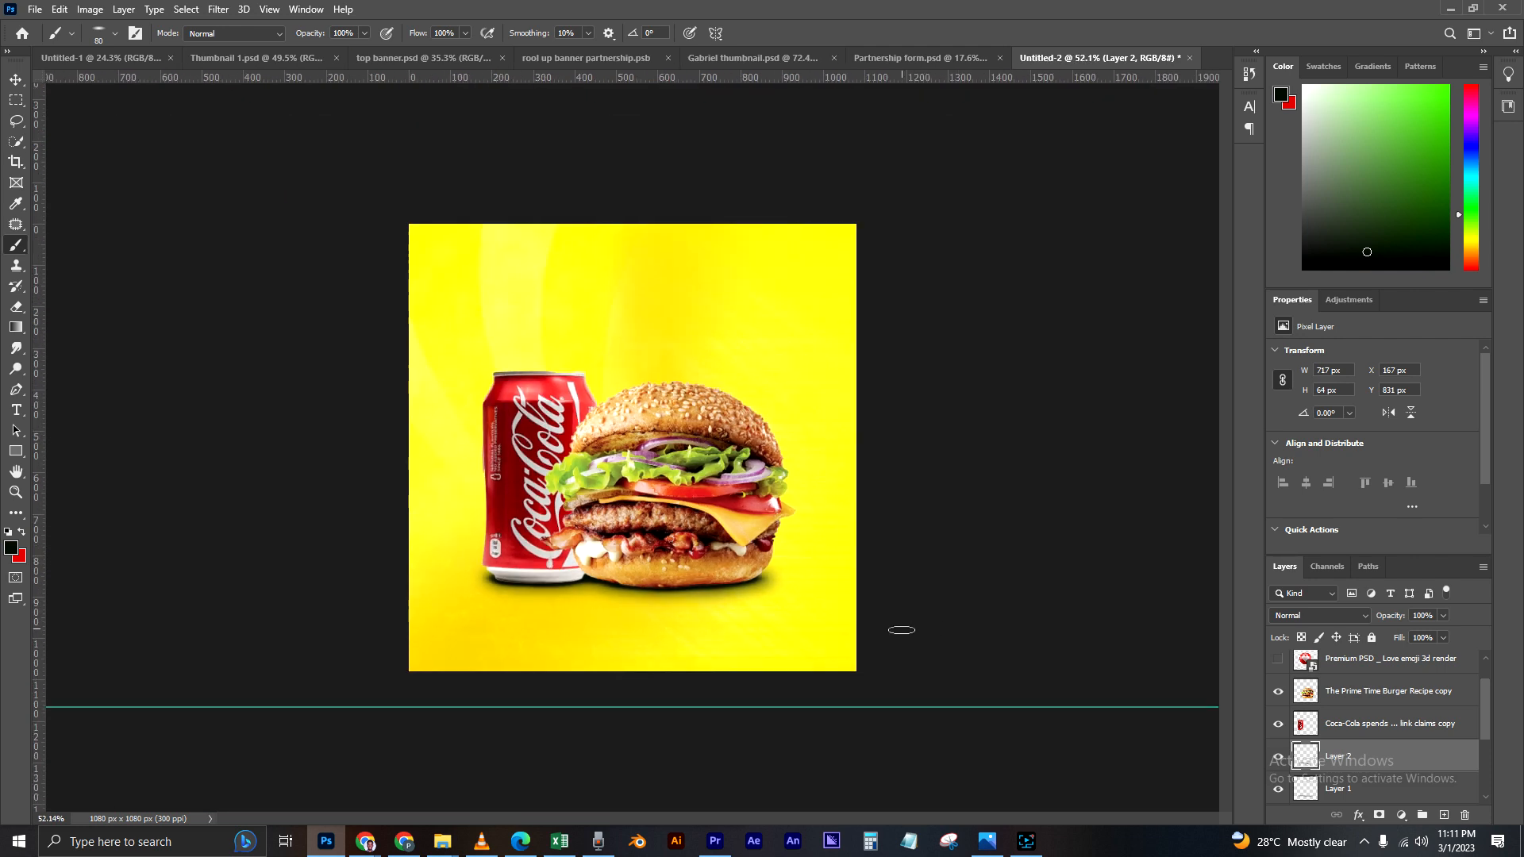
pyautogui.scroll(1, 817, 622)
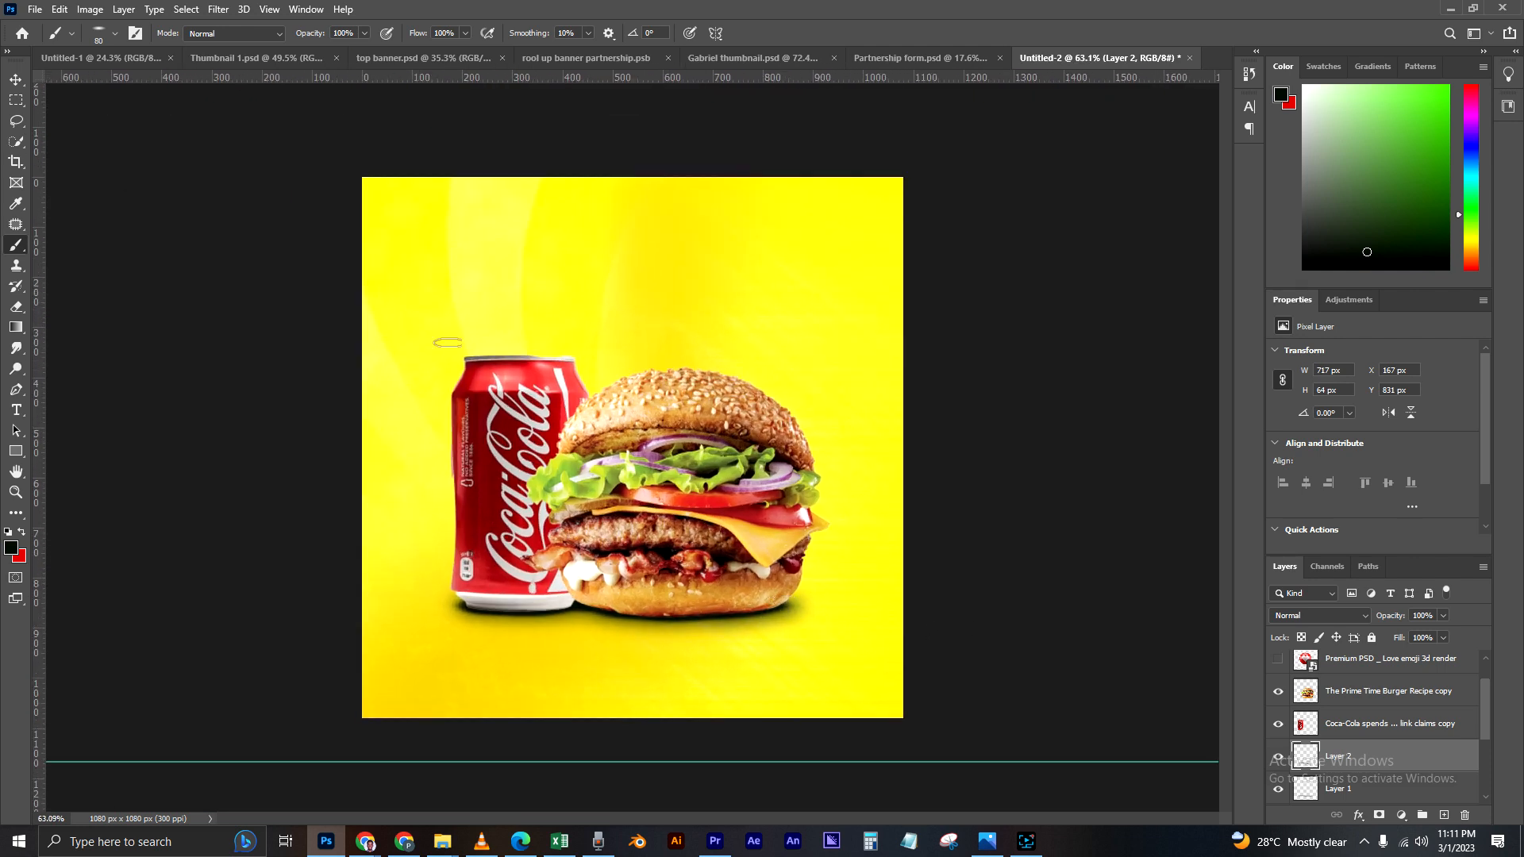
# Step: Soften the second shadow on Layer 2 with a small-radius Gaussian Blur and check how it blends under the products
pyautogui.click(17, 84)
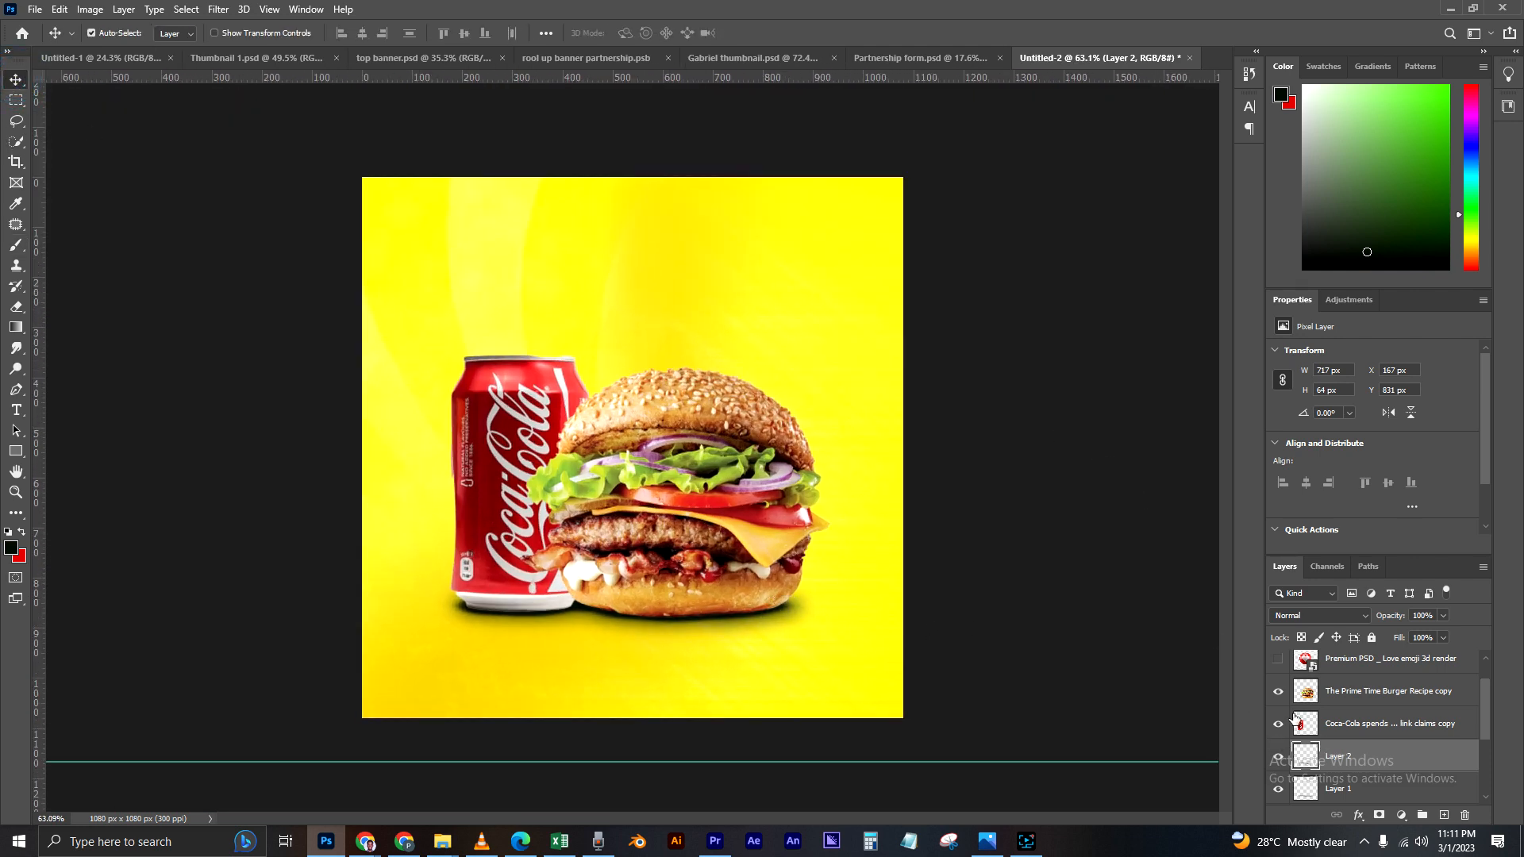
pyautogui.click(216, 10)
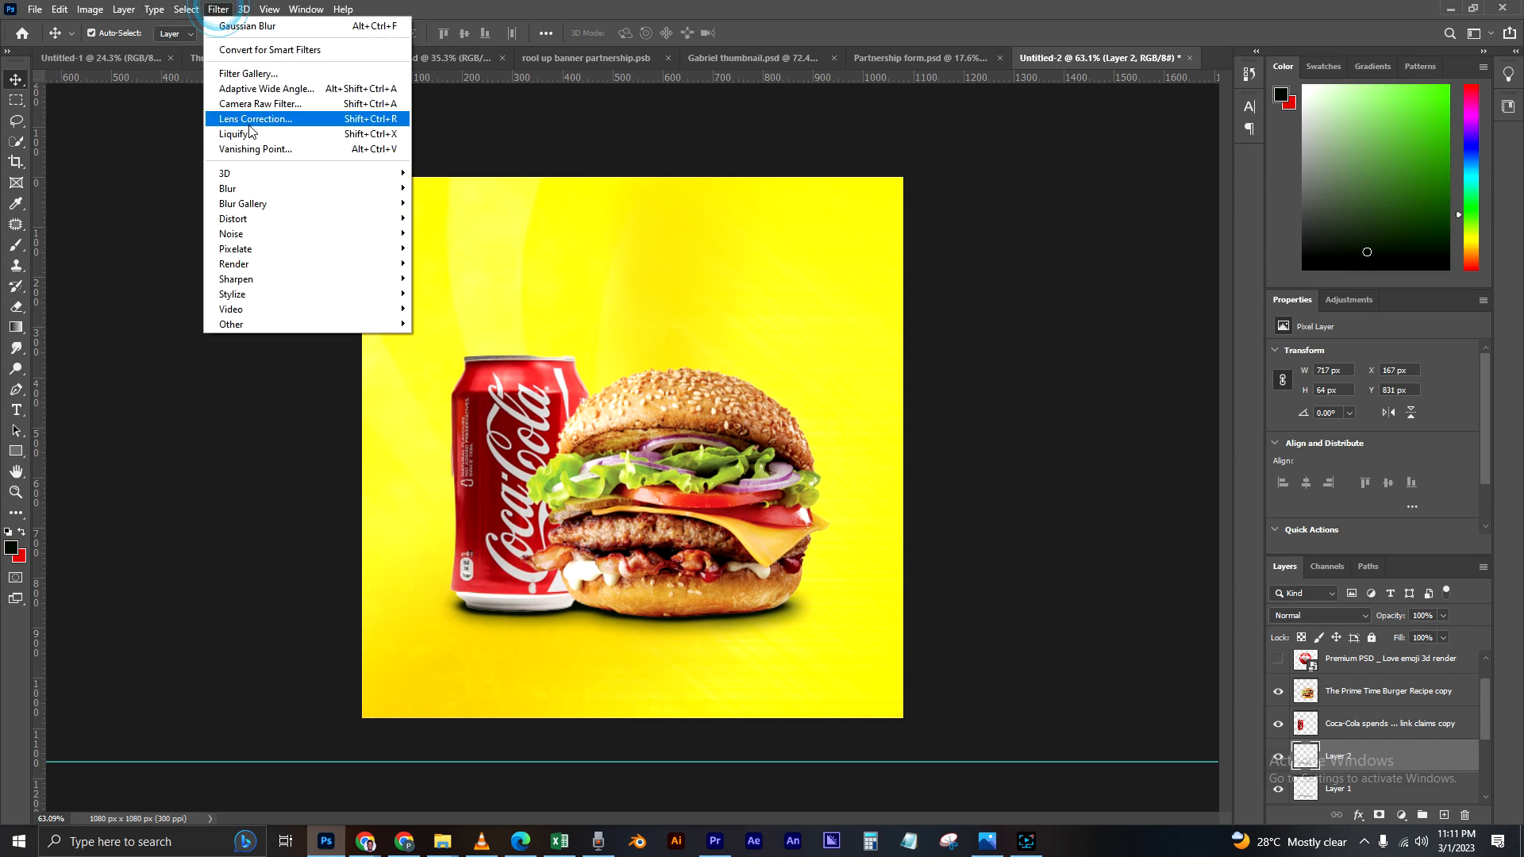
pyautogui.moveTo(264, 187)
pyautogui.click(474, 249)
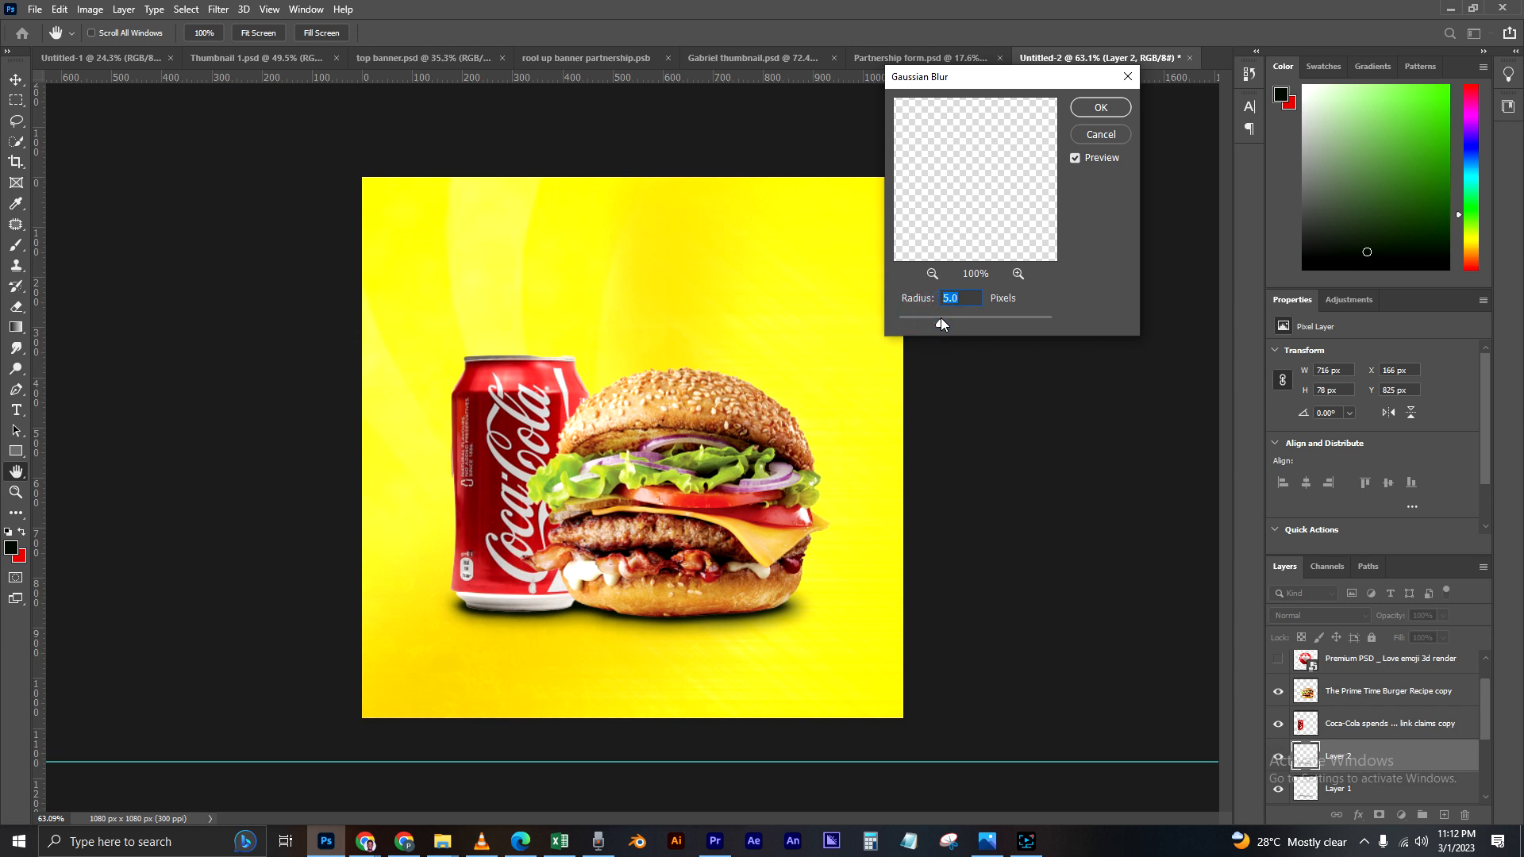
pyautogui.moveTo(942, 320); pyautogui.dragTo(948, 320)
pyautogui.click(1101, 108)
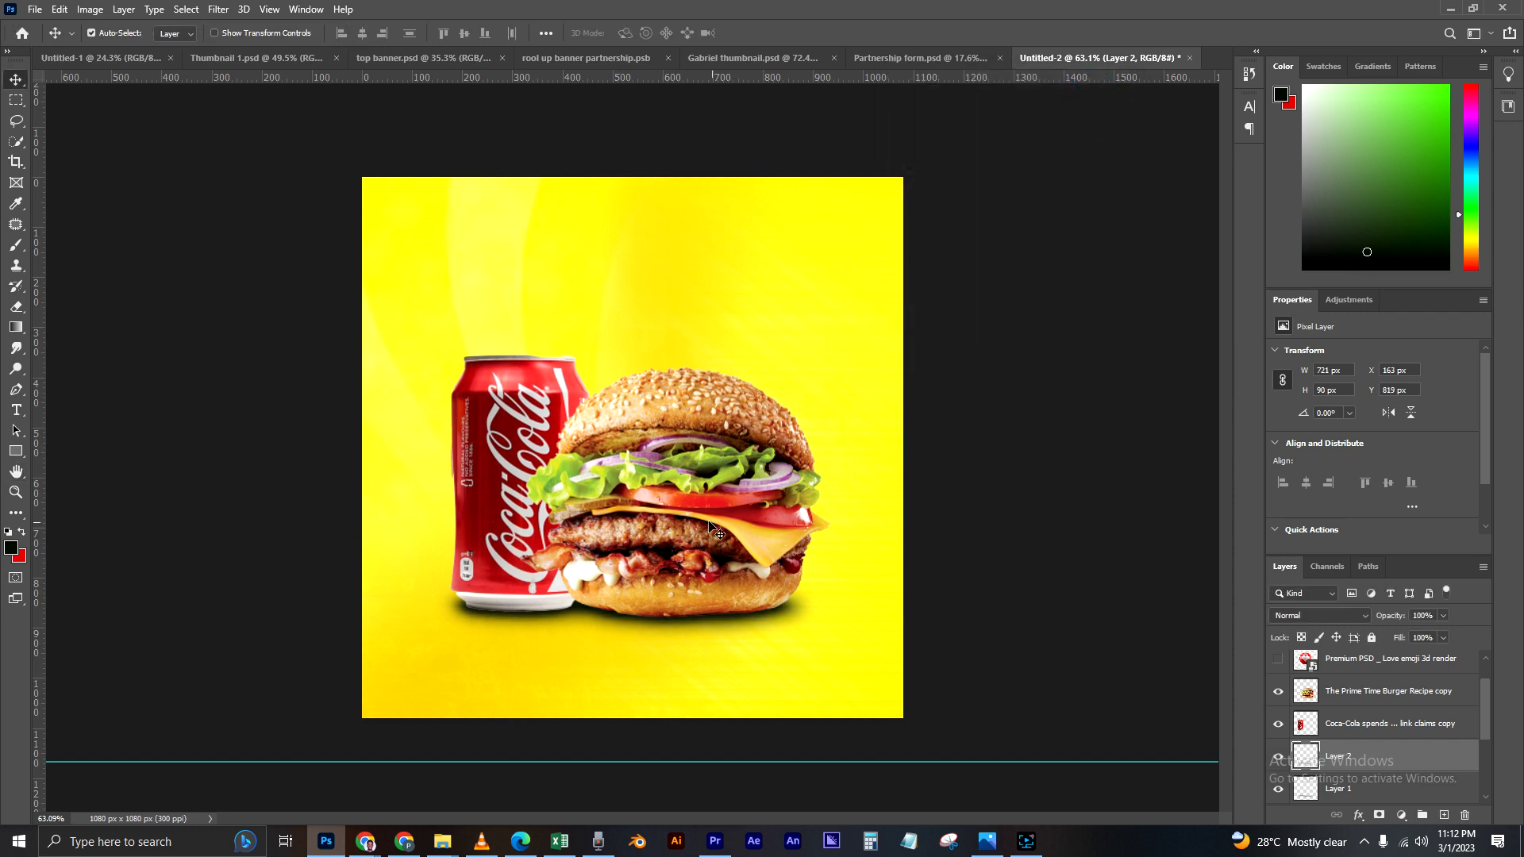
pyautogui.scroll(2, 716, 553)
pyautogui.scroll(-2, 717, 552)
pyautogui.scroll(2, 856, 529)
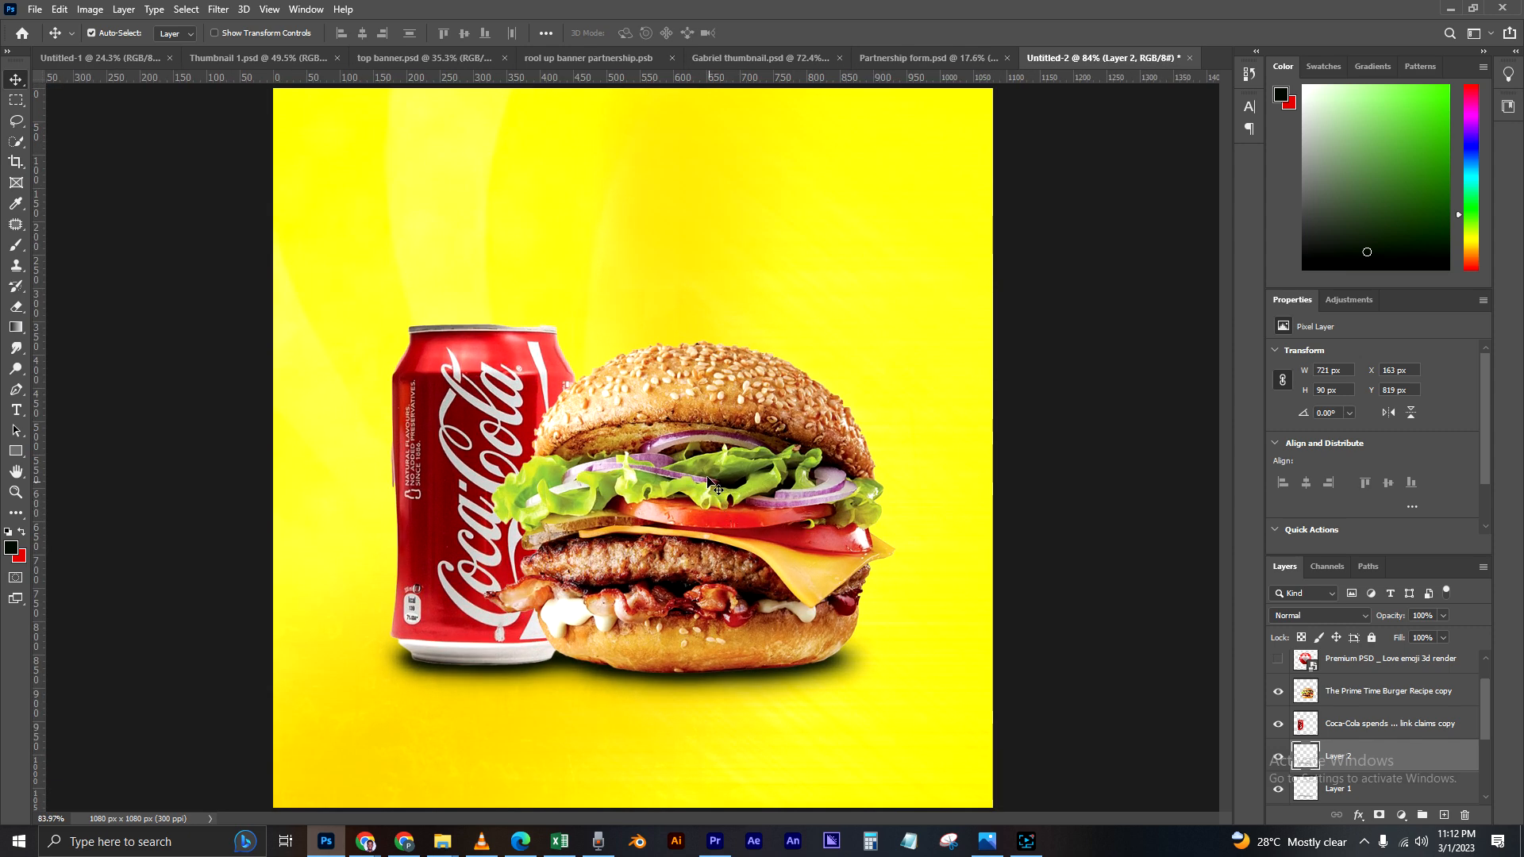
pyautogui.scroll(-1, 715, 453)
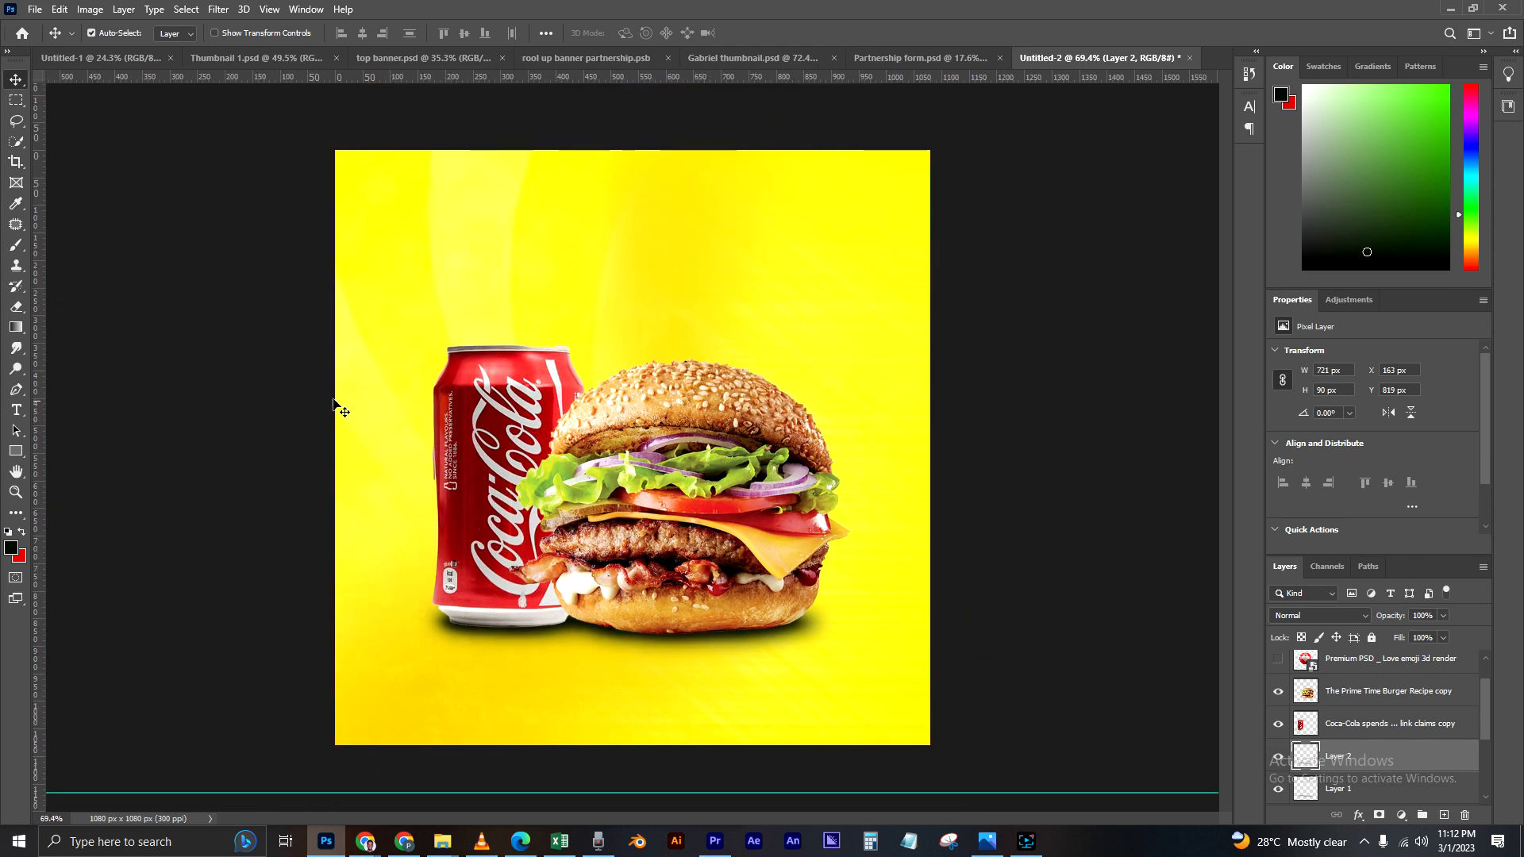
# Step: Place a new horizontal text line on the yellow background above the Coca-Cola can using the Horizontal Type tool
pyautogui.click(261, 413)
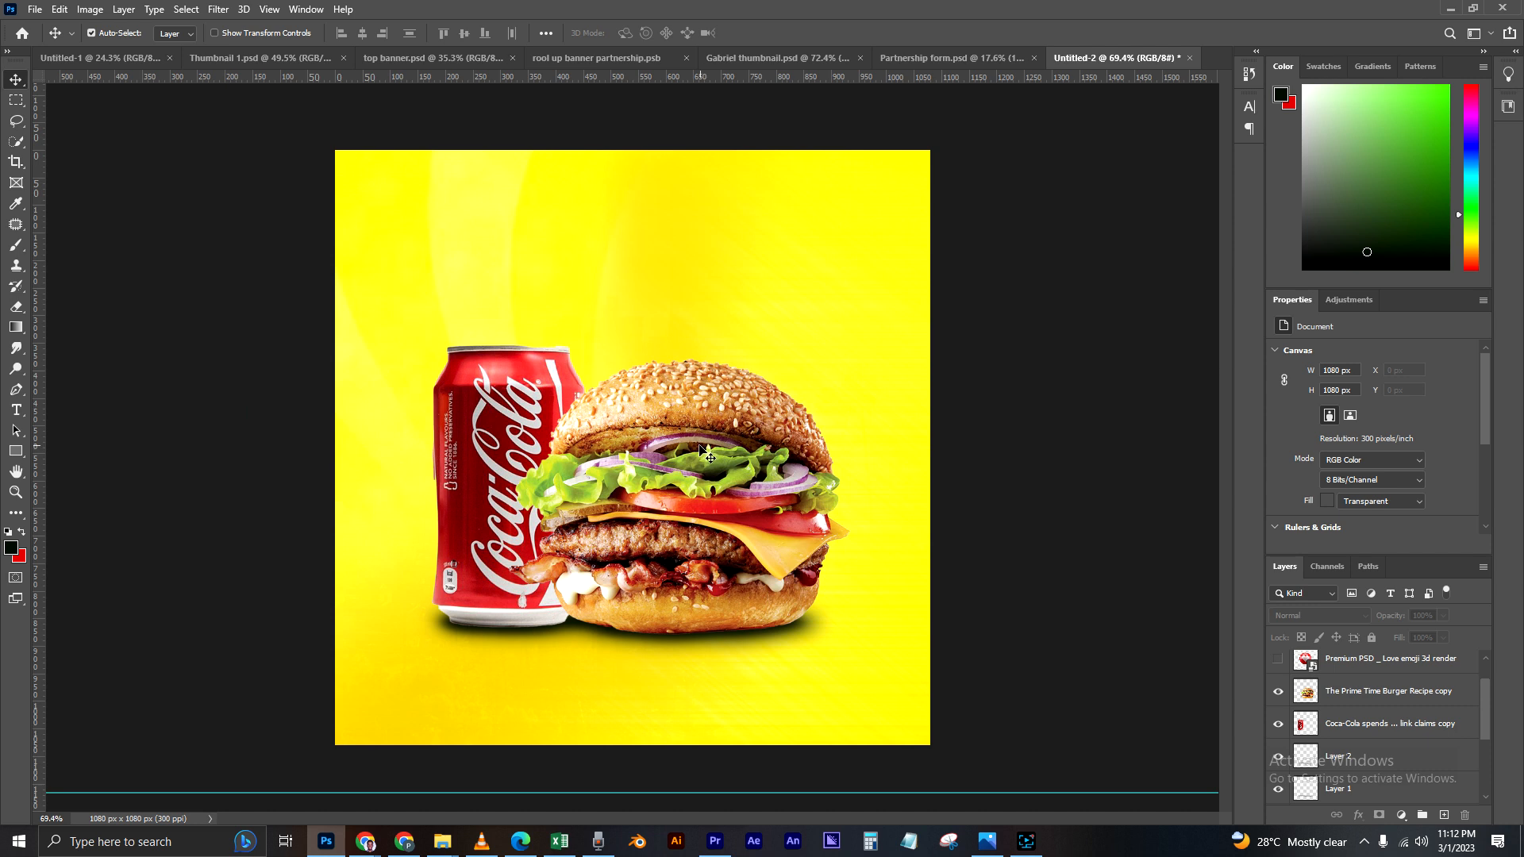
pyautogui.click(16, 410)
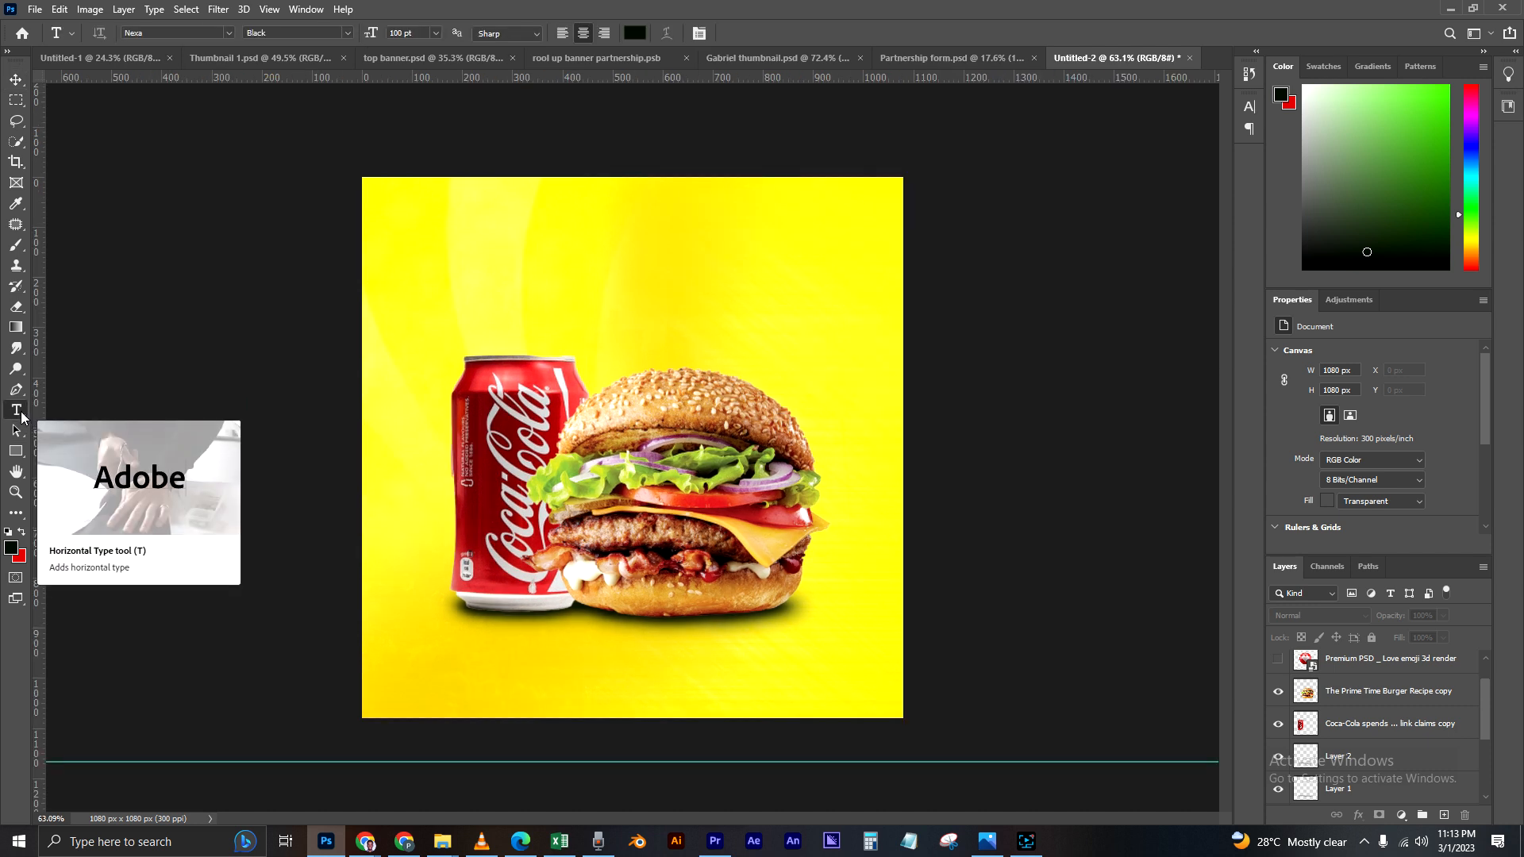
pyautogui.rightClick(19, 414)
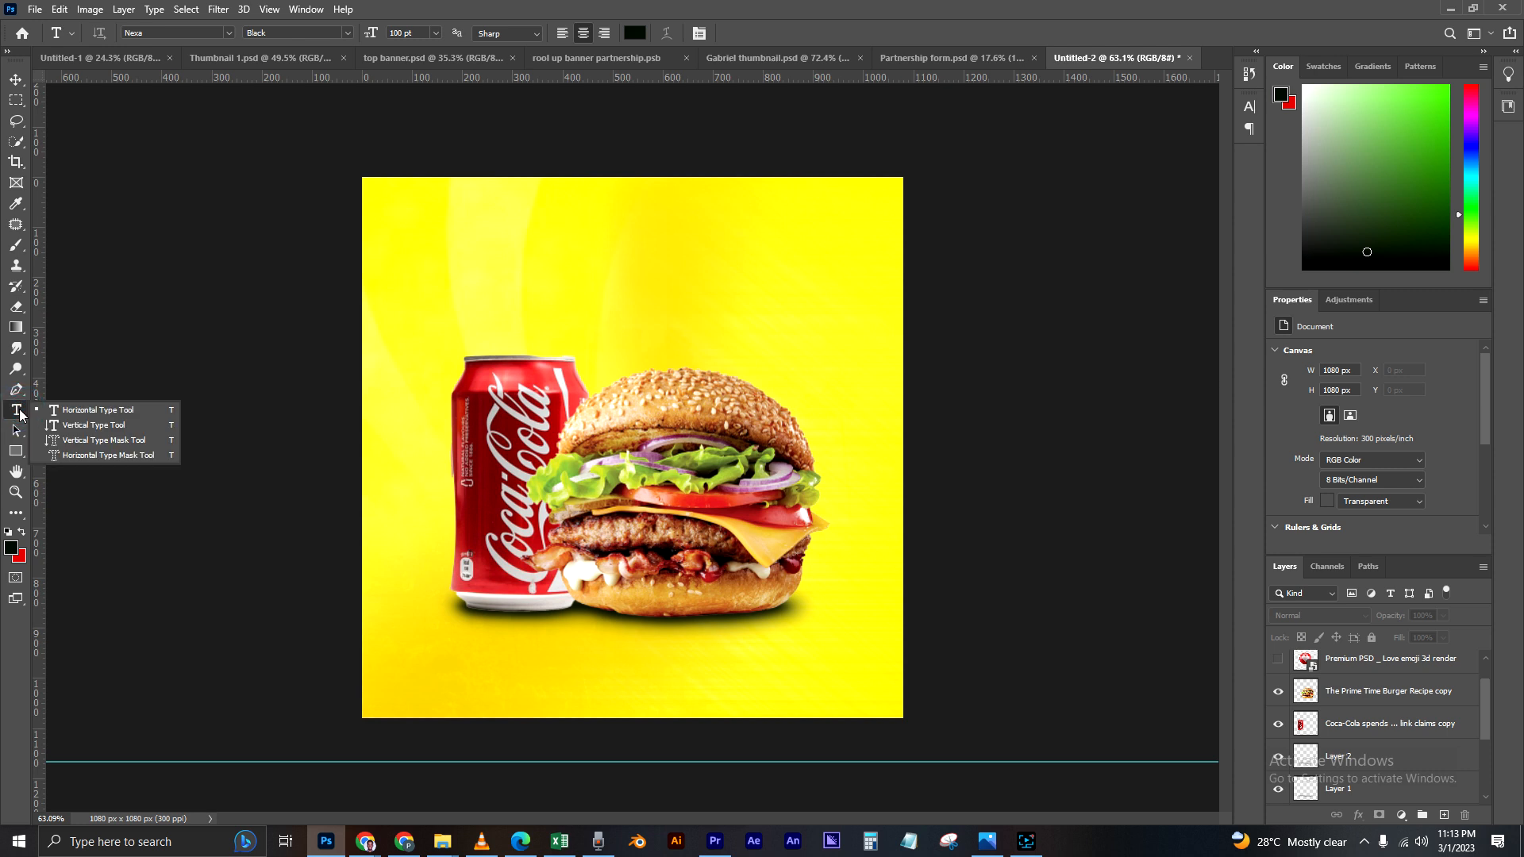
pyautogui.rightClick(16, 415)
pyautogui.rightClick(16, 415)
pyautogui.click(16, 413)
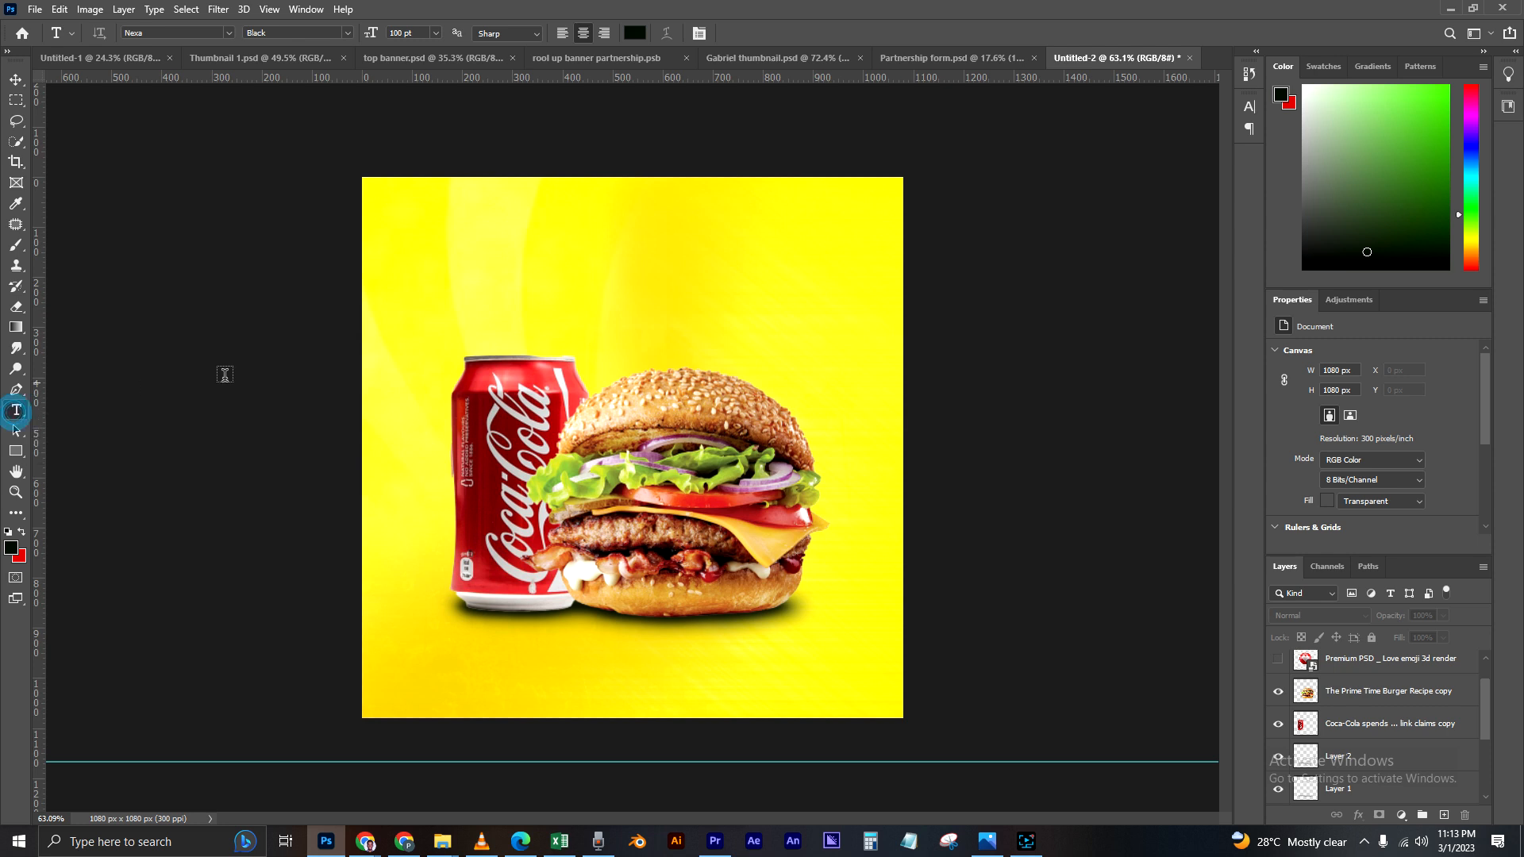
pyautogui.click(524, 272)
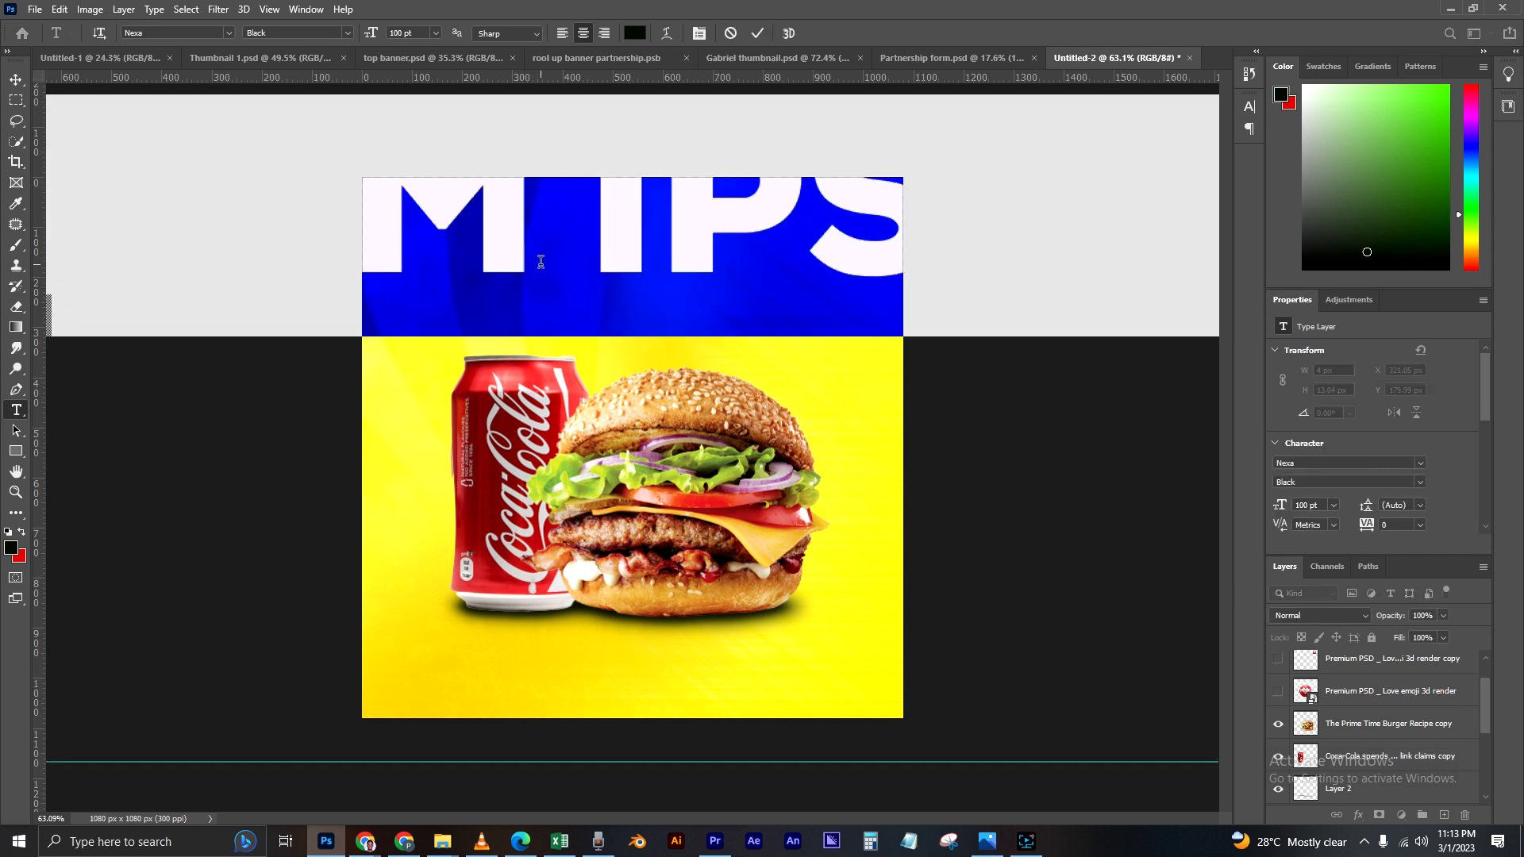
# Step: Reduce the placeholder text's font size to 16 pt so it fits inside the canvas
pyautogui.click(437, 33)
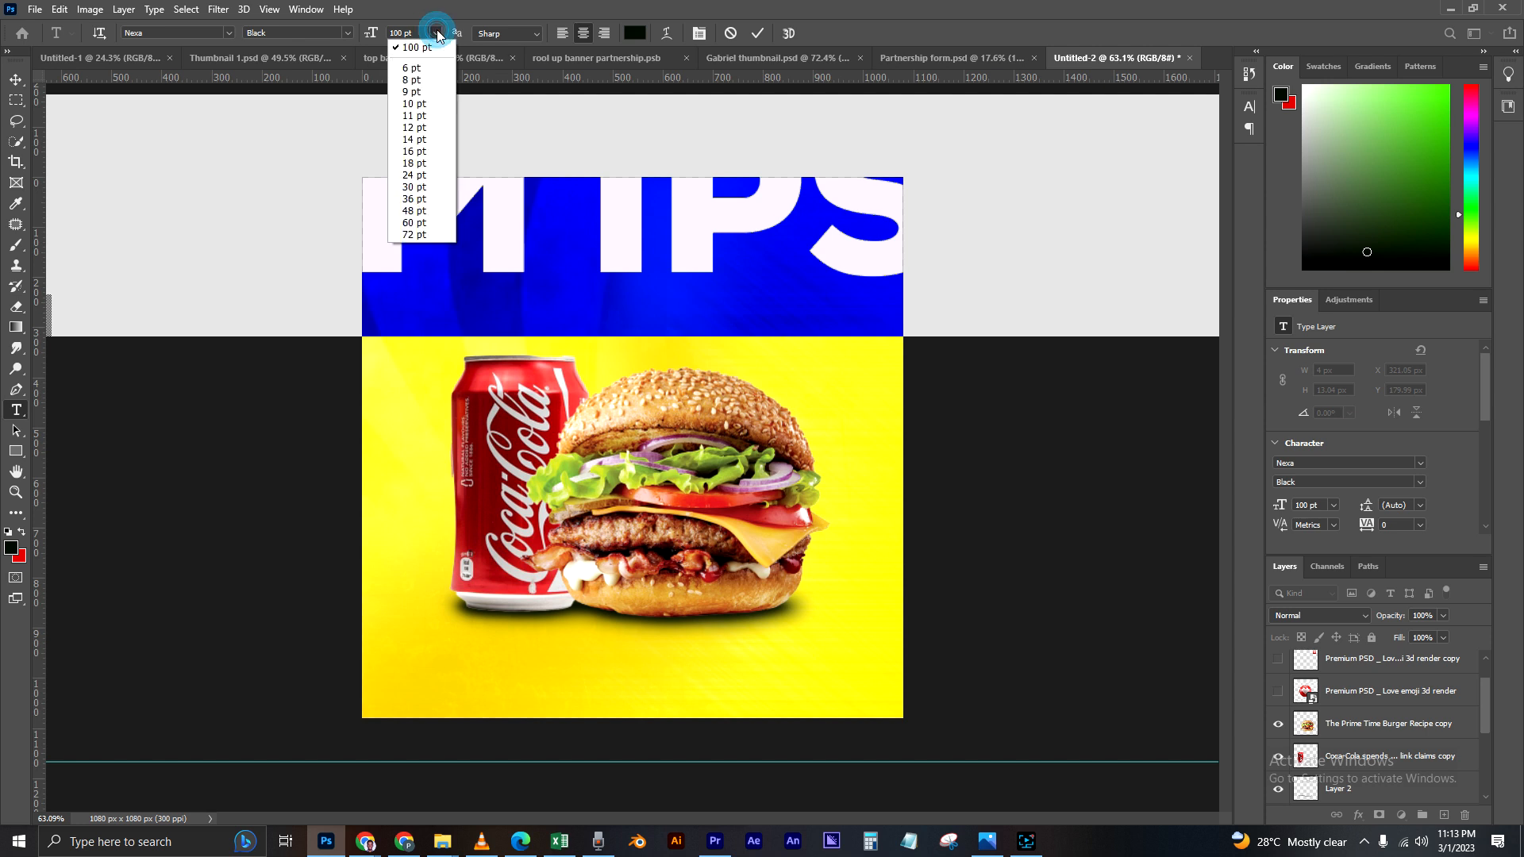
pyautogui.click(414, 175)
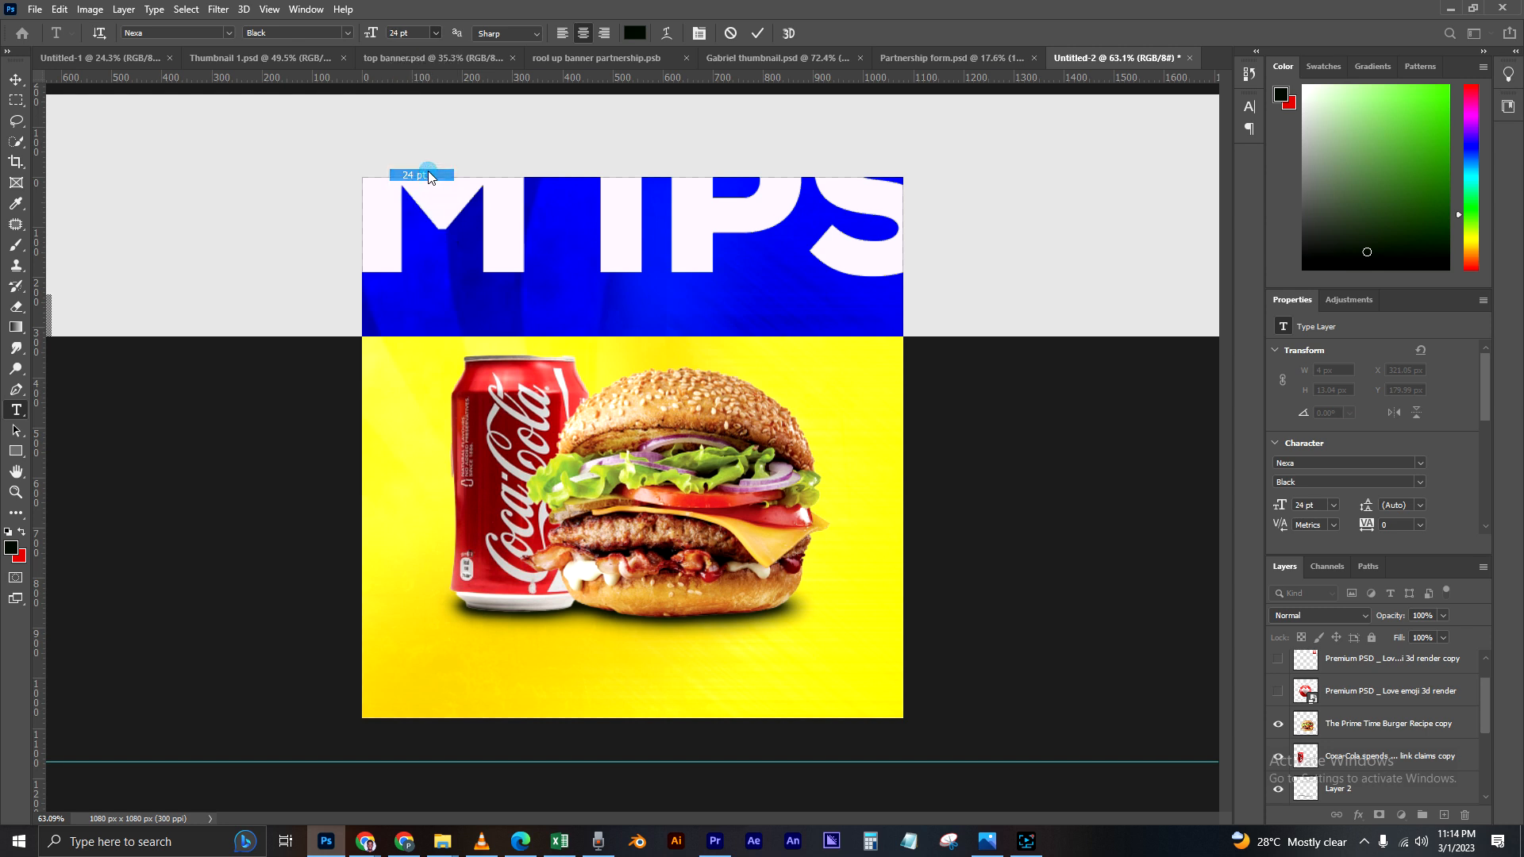
pyautogui.click(437, 33)
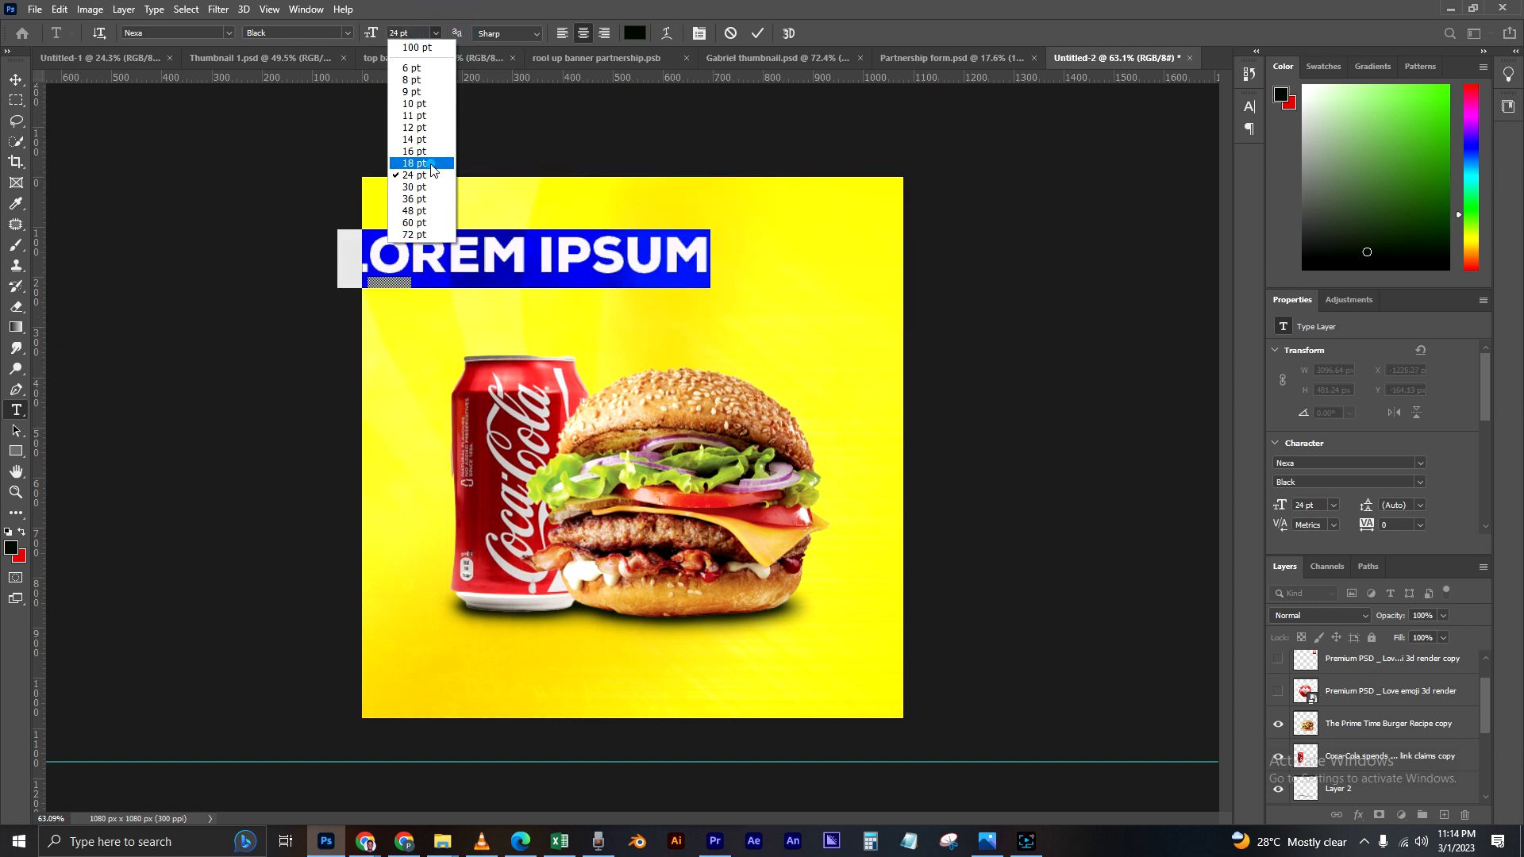
pyautogui.click(434, 162)
pyautogui.click(435, 33)
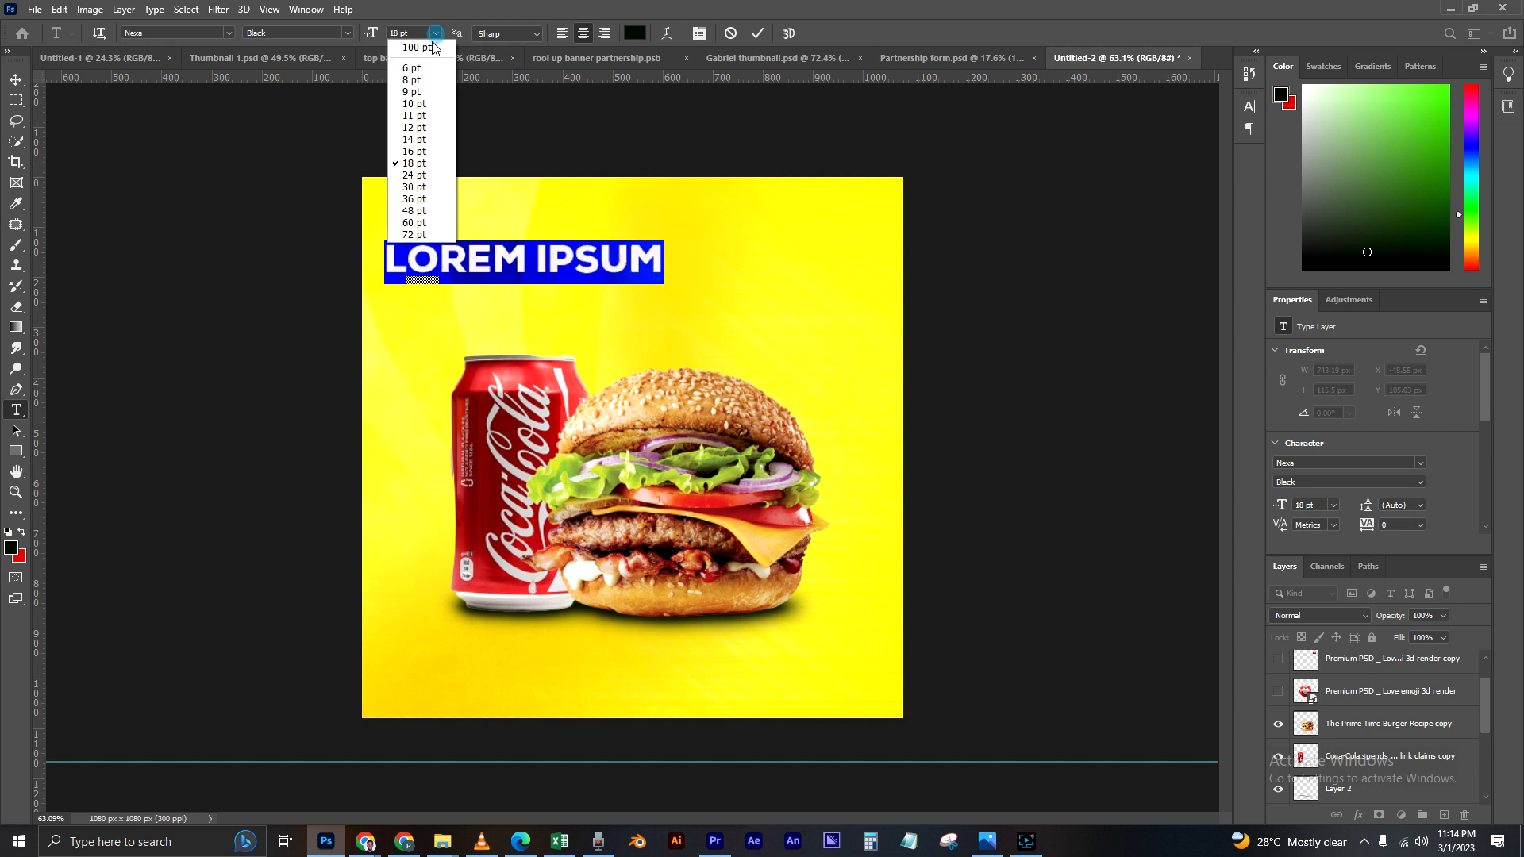
pyautogui.click(426, 151)
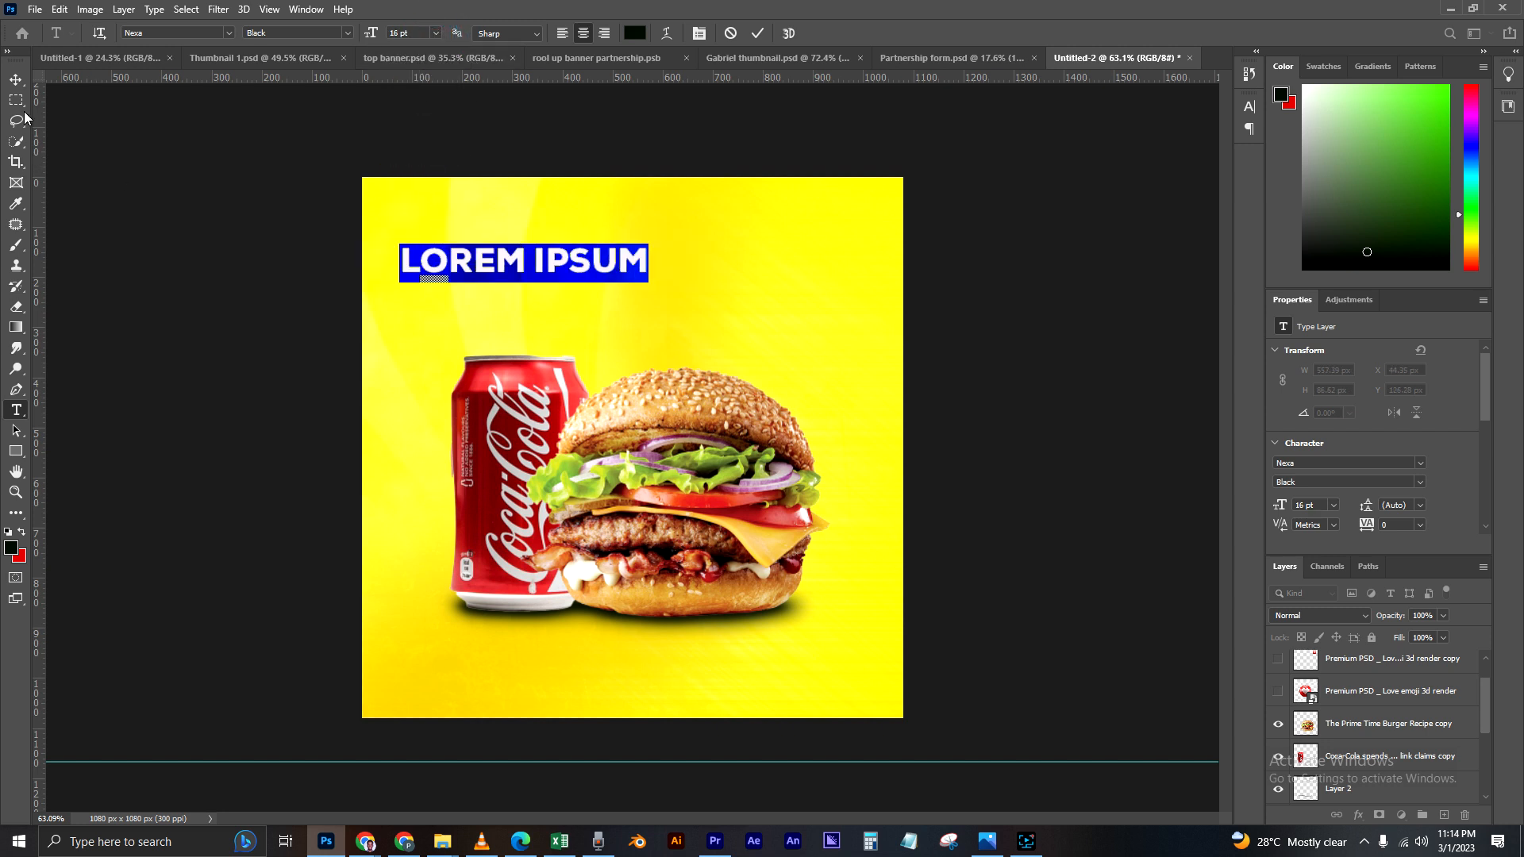
# Step: Move the placeholder text slightly down and towards the canvas's horizontal centre, above the can and burger
pyautogui.click(14, 81)
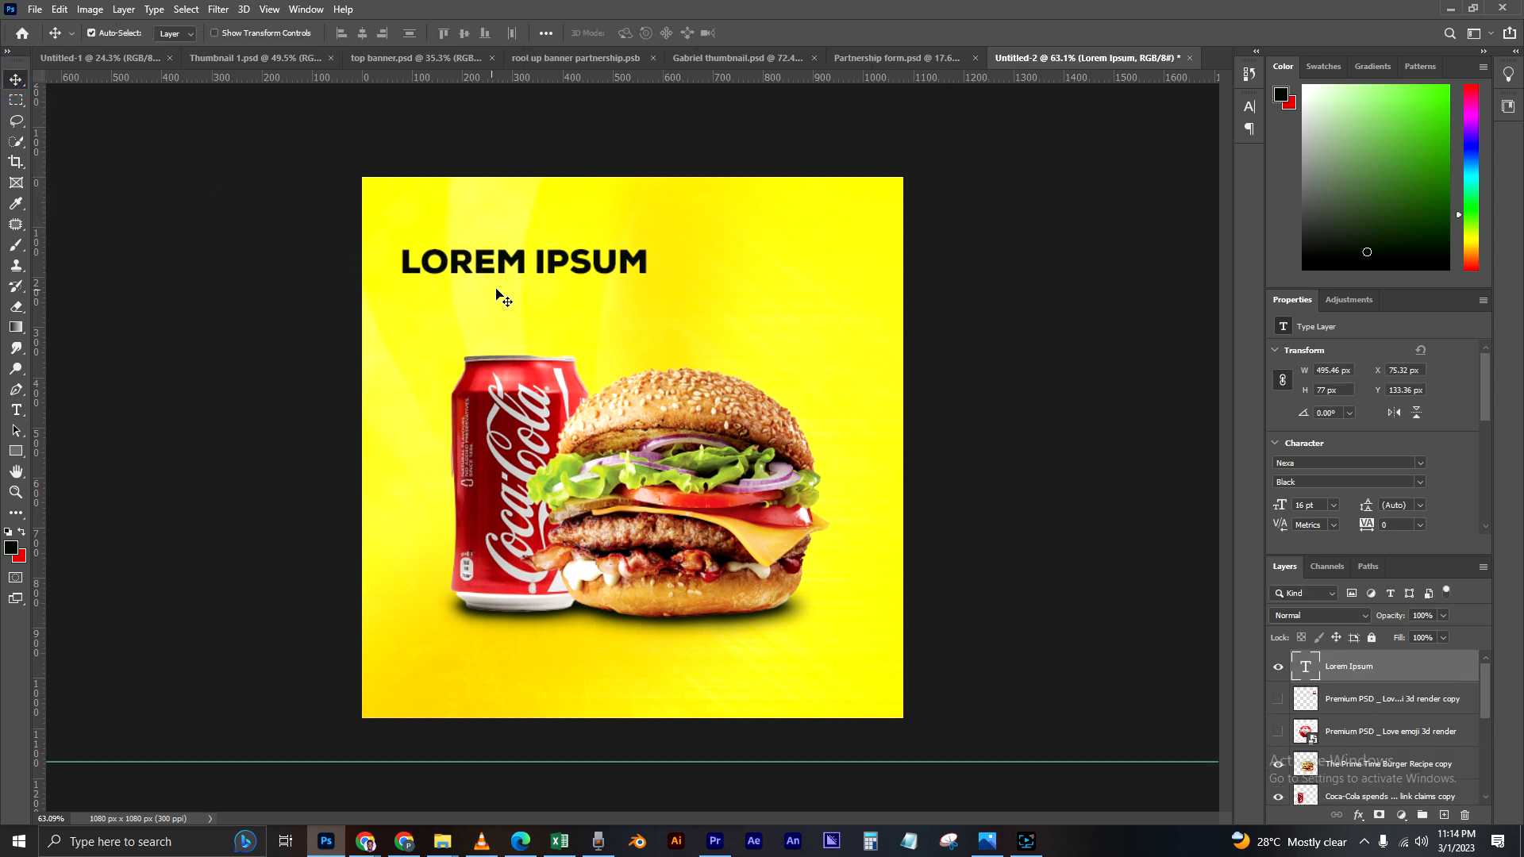
pyautogui.moveTo(508, 262); pyautogui.dragTo(593, 285)
pyautogui.scroll(-2, 644, 308)
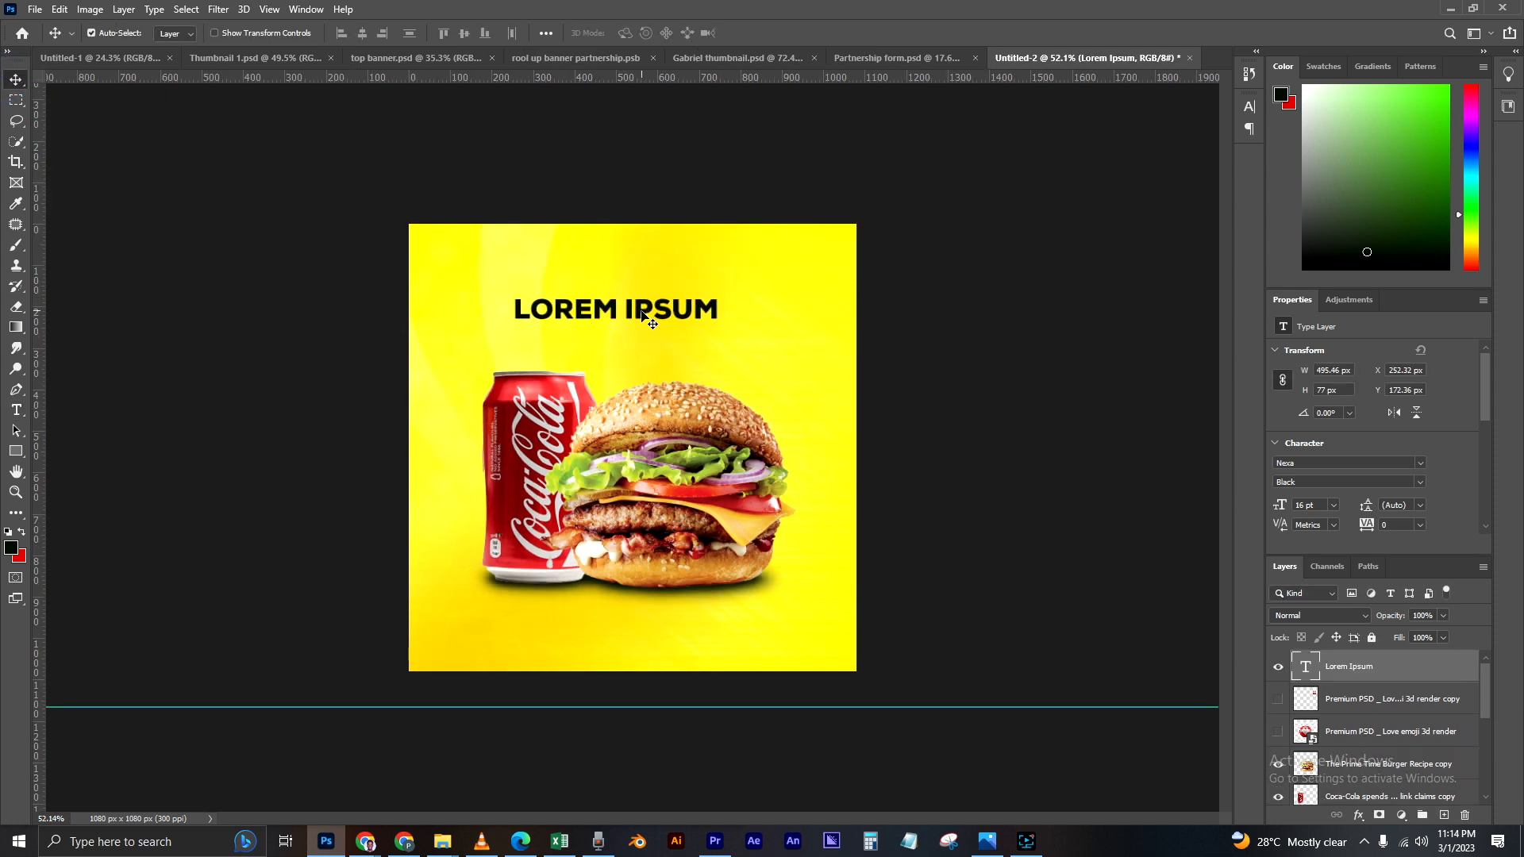
# Step: Replace the placeholder text with the headline "PERFECT COMBO"
pyautogui.doubleClick(1305, 667)
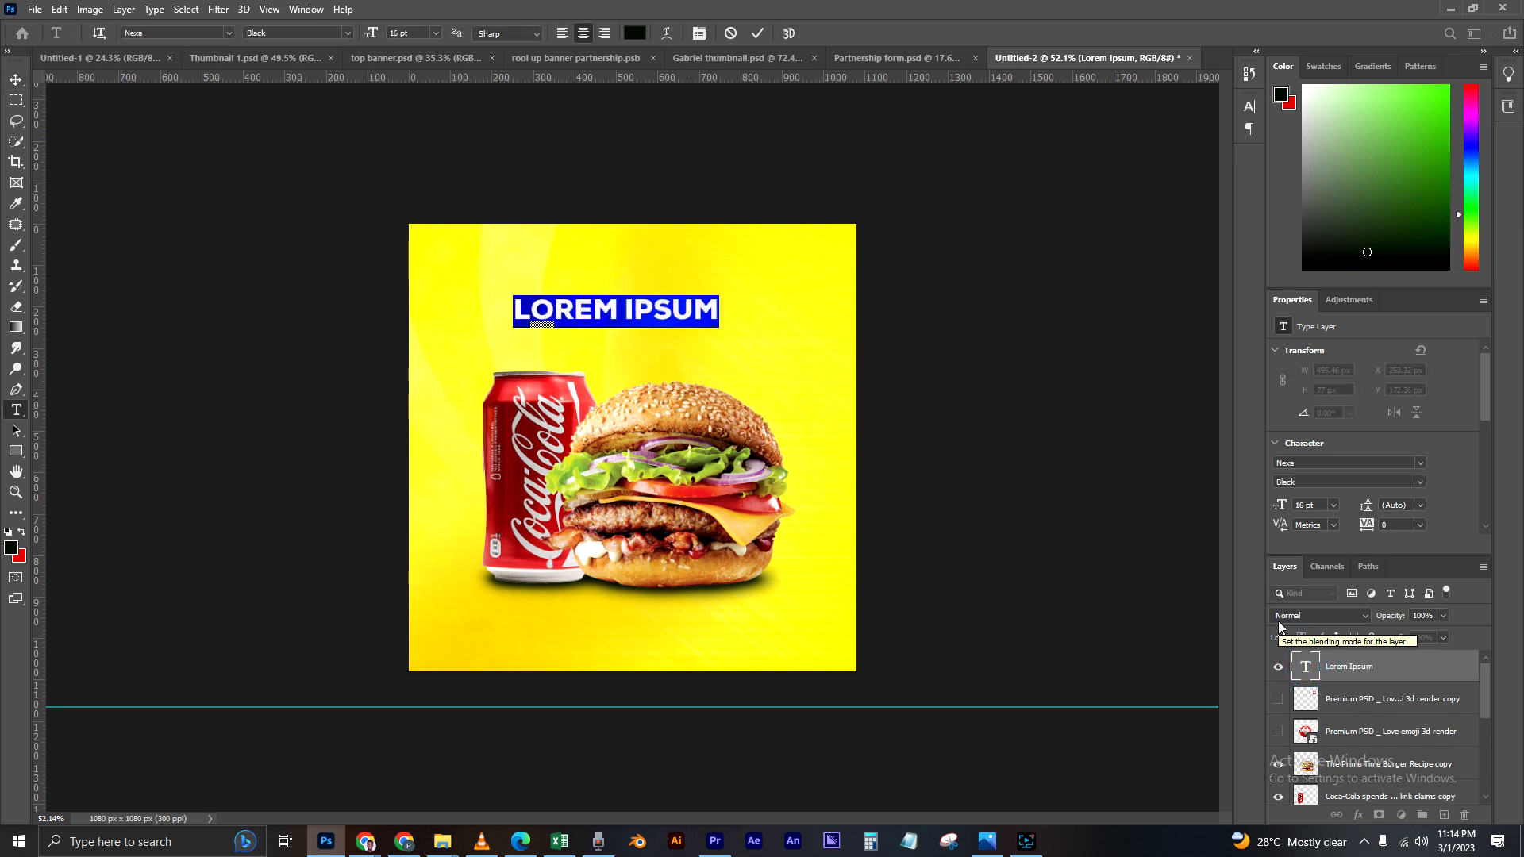
pyautogui.write('P')
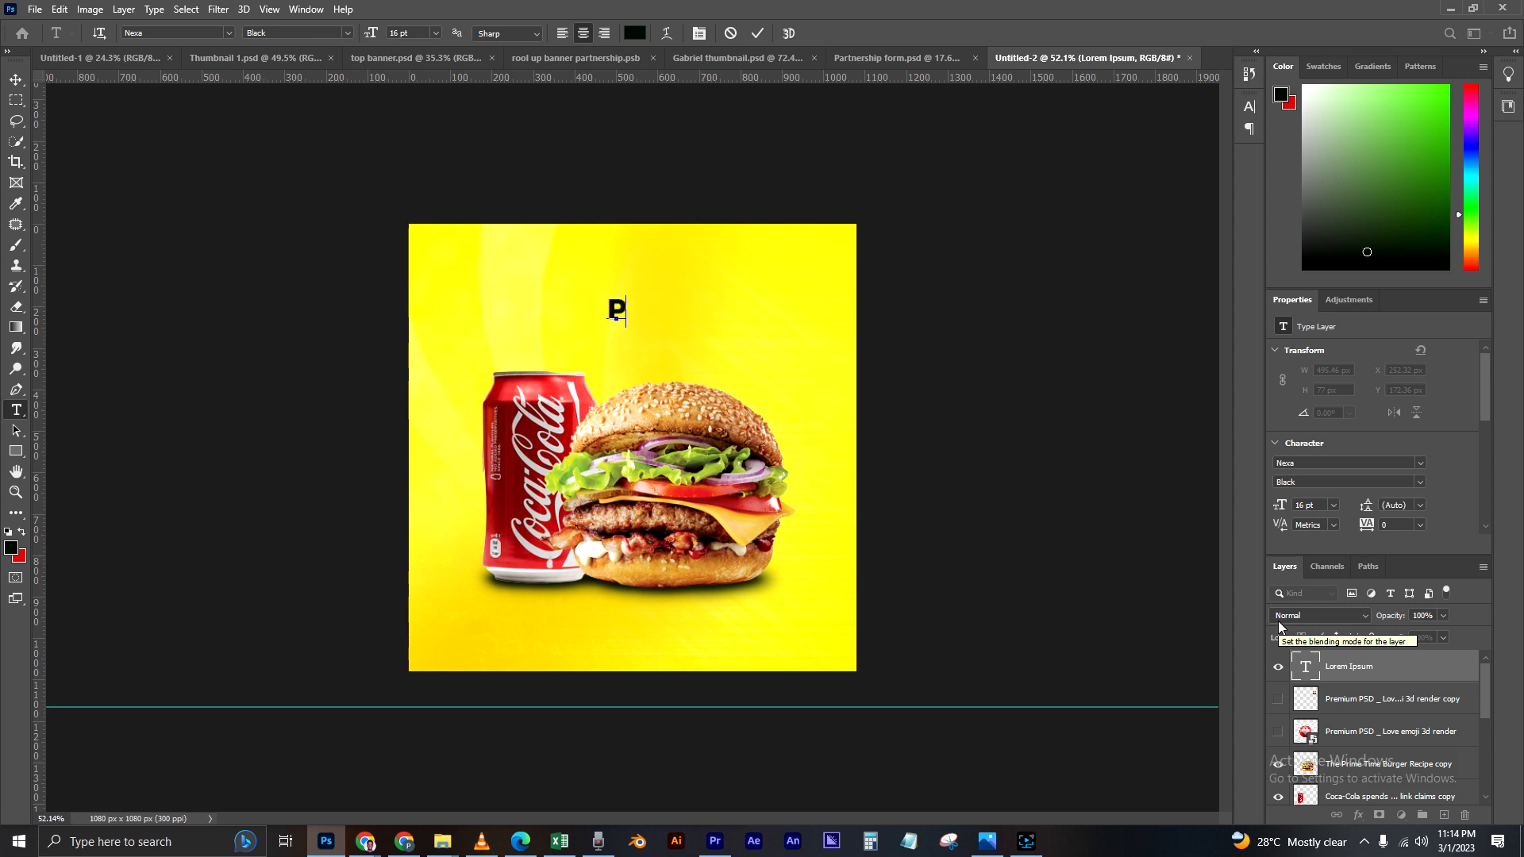
pyautogui.write('ERFECT')
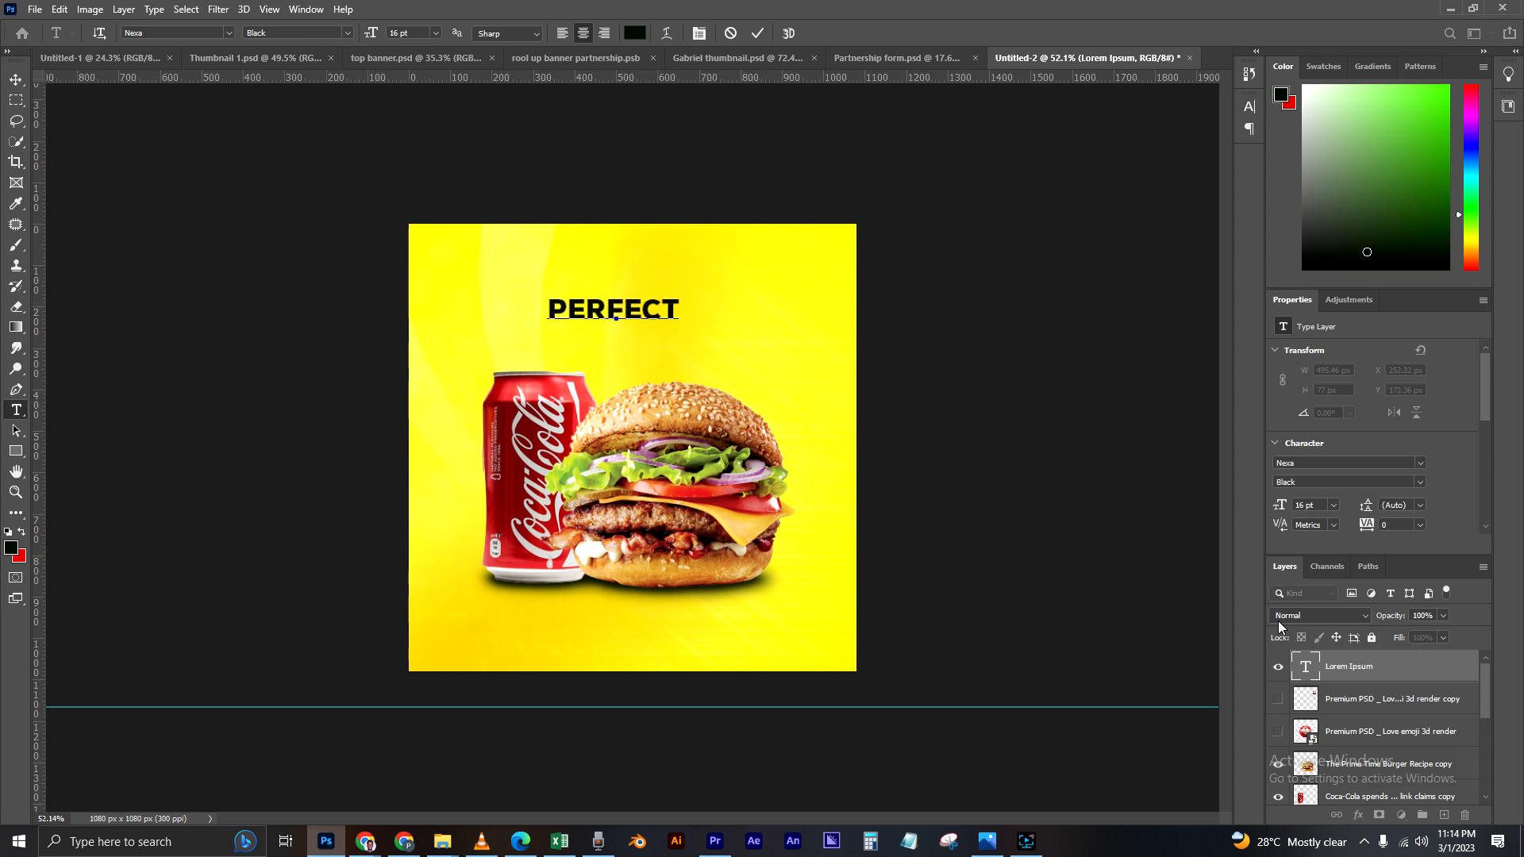
pyautogui.write(' COMBO')
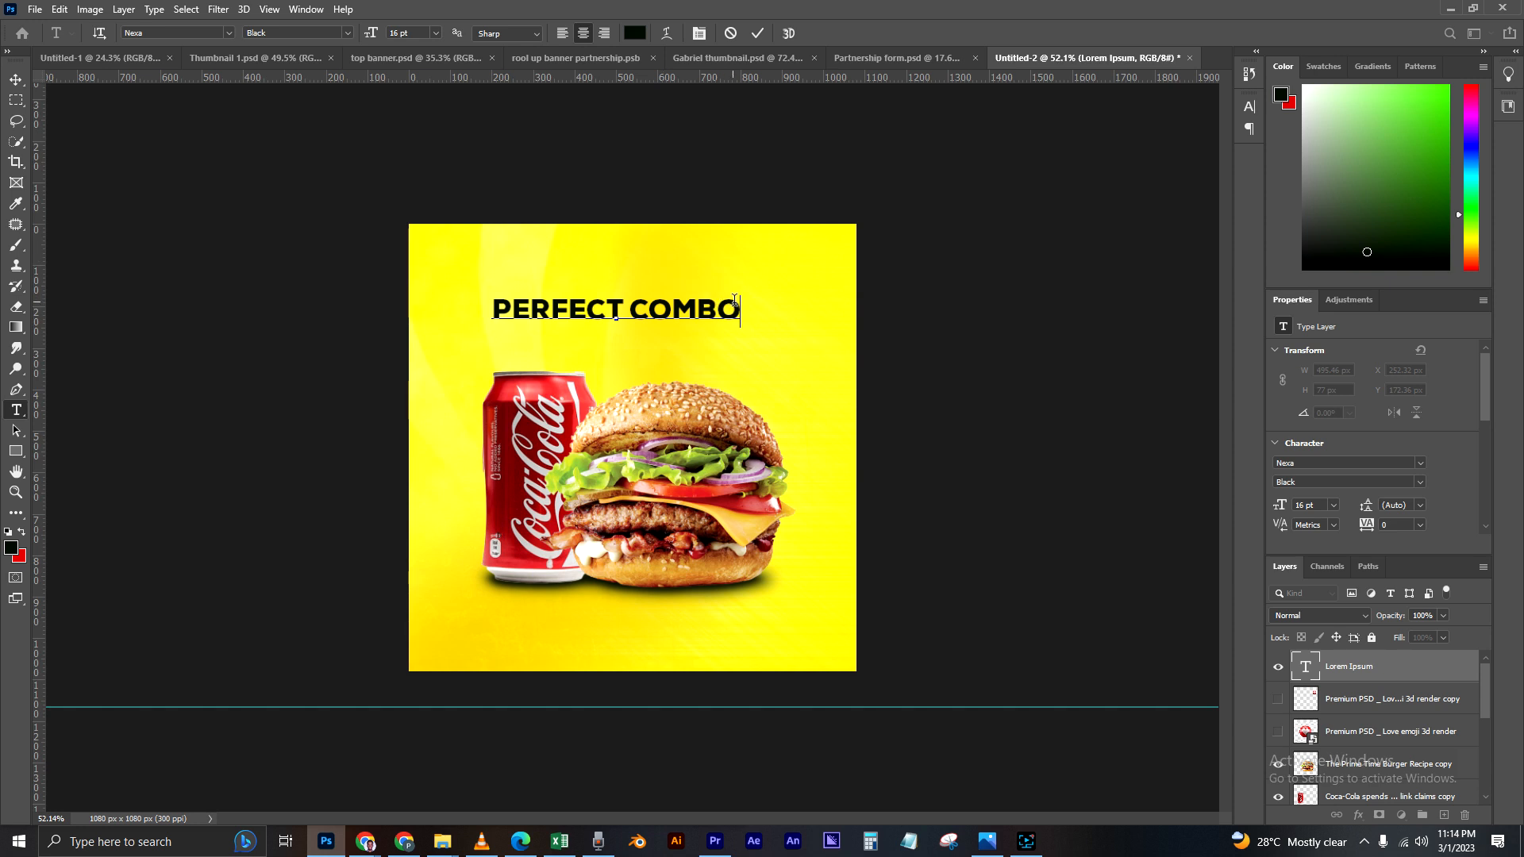
pyautogui.moveTo(737, 306); pyautogui.dragTo(467, 304)
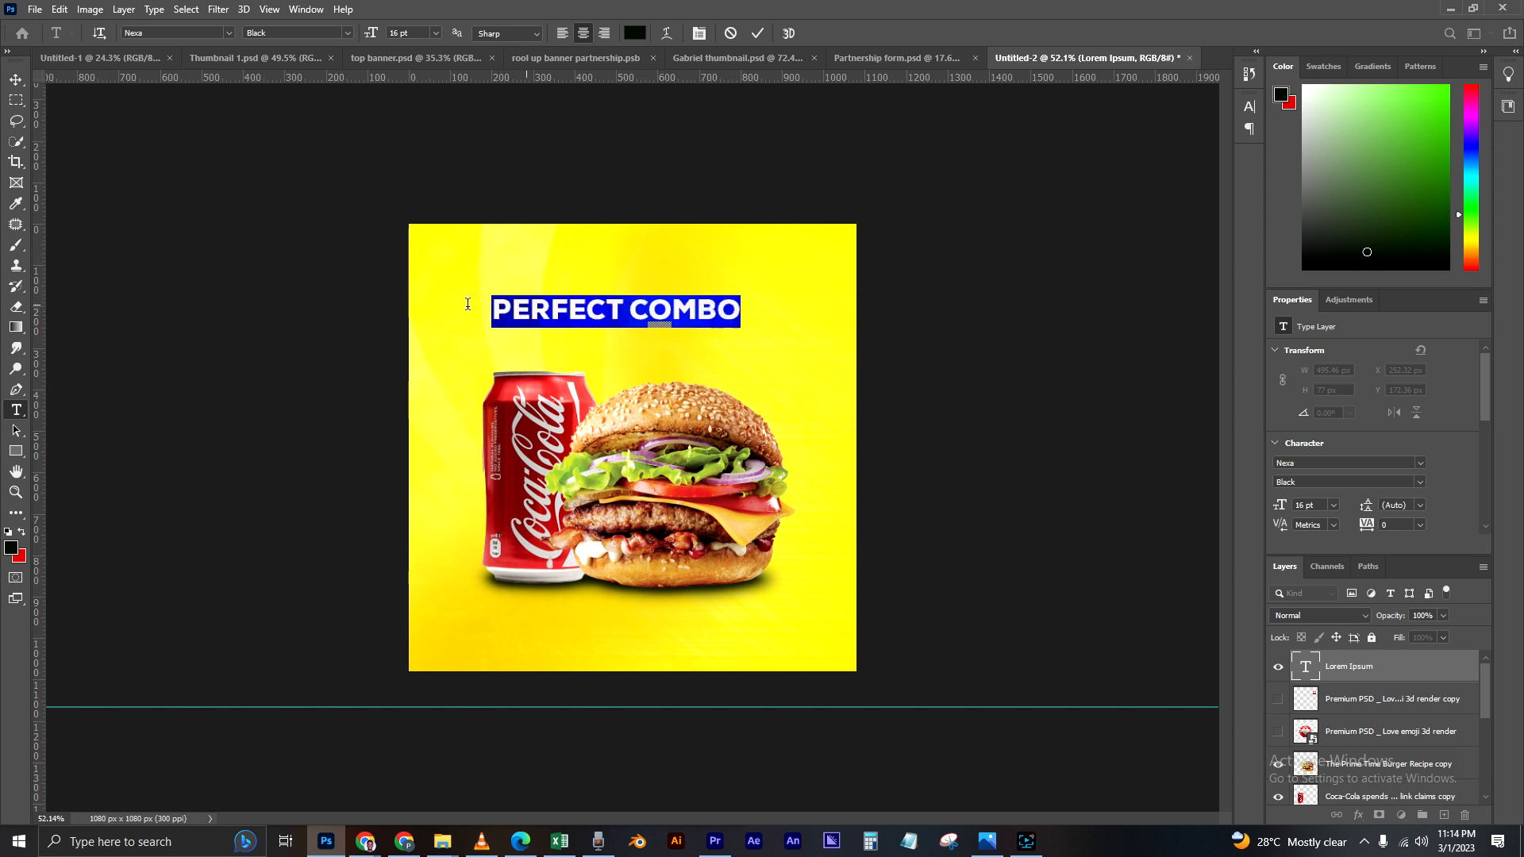
pyautogui.click(16, 79)
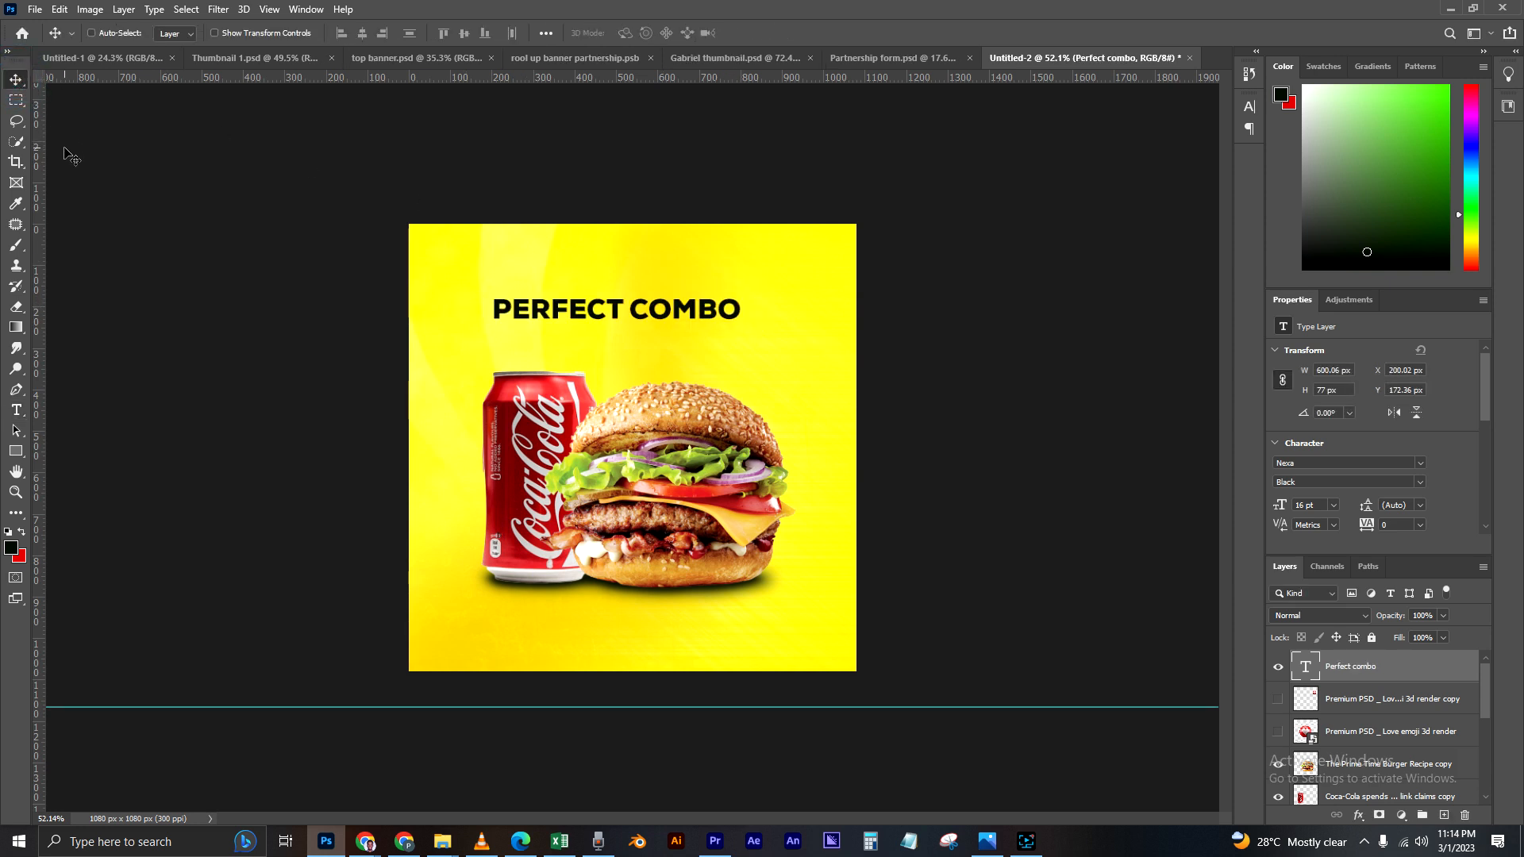
# Step: Scale the "PERFECT COMBO" headline up proportionally to about 872 px wide, spanning most of the canvas
pyautogui.hotkey('ctrl', 't')
pyautogui.moveTo(744, 289); pyautogui.dragTo(819, 279)
pyautogui.moveTo(492, 282); pyautogui.dragTo(453, 275)
pyautogui.press('Return')
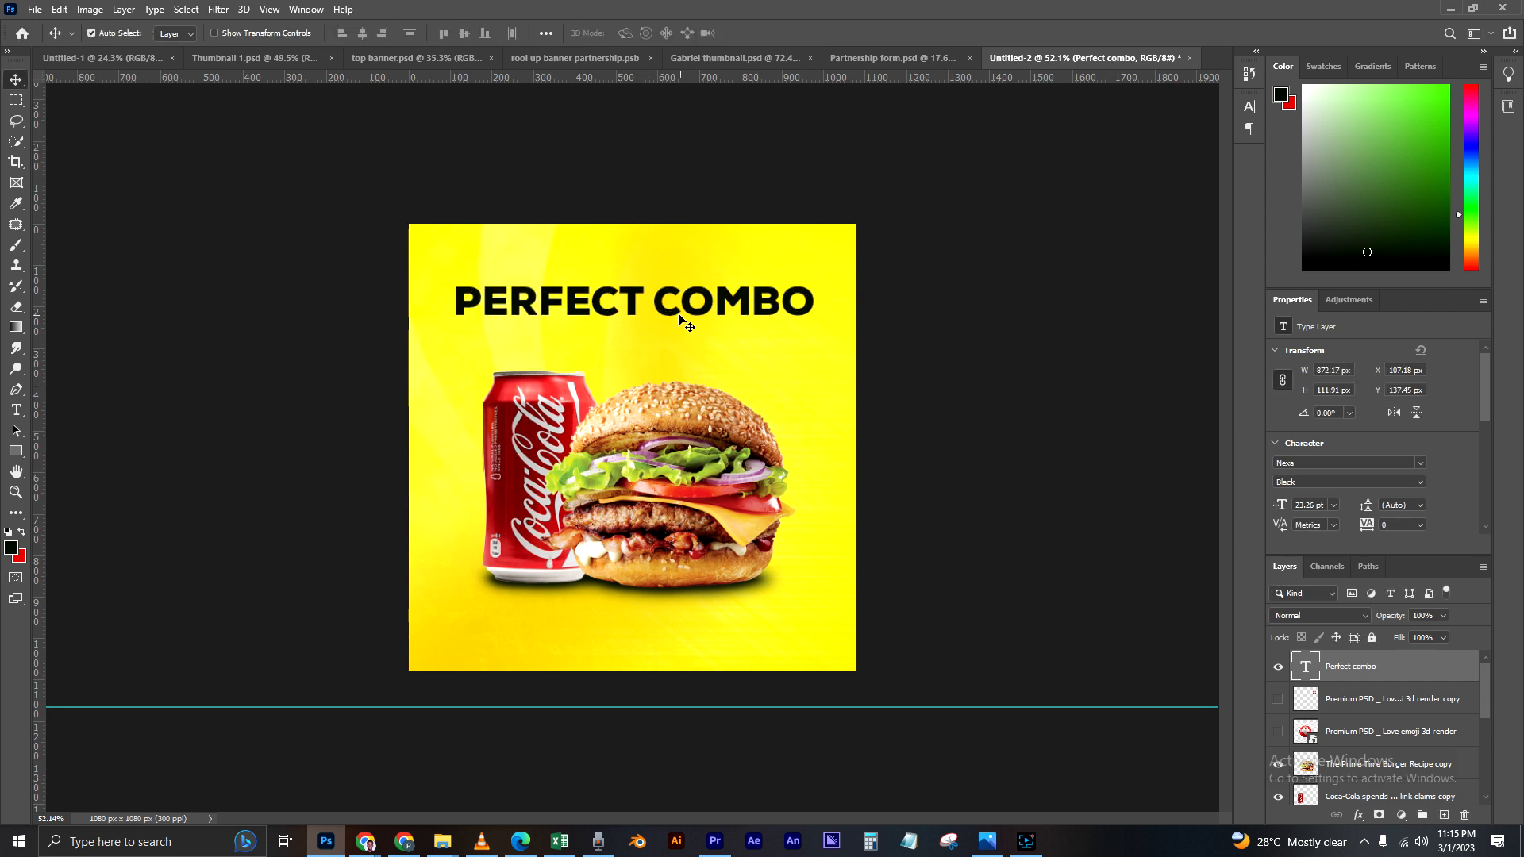
# Step: Delete the word "COMBO" from the headline and nudge the remaining "PERFECT" into the centre
pyautogui.doubleClick(1306, 666)
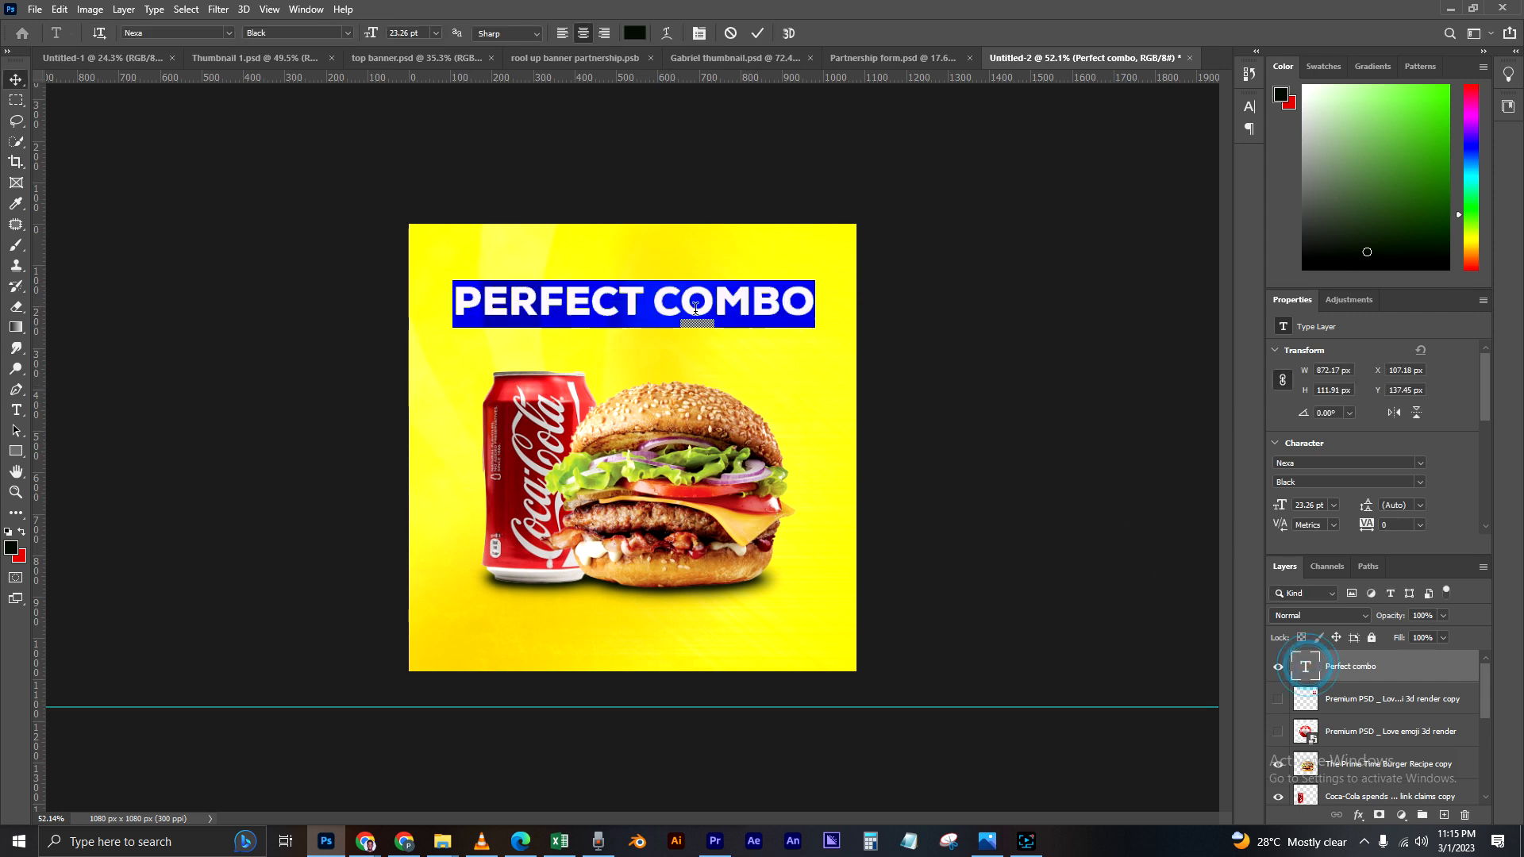
pyautogui.moveTo(652, 305); pyautogui.dragTo(850, 314)
pyautogui.press('BackSpace')
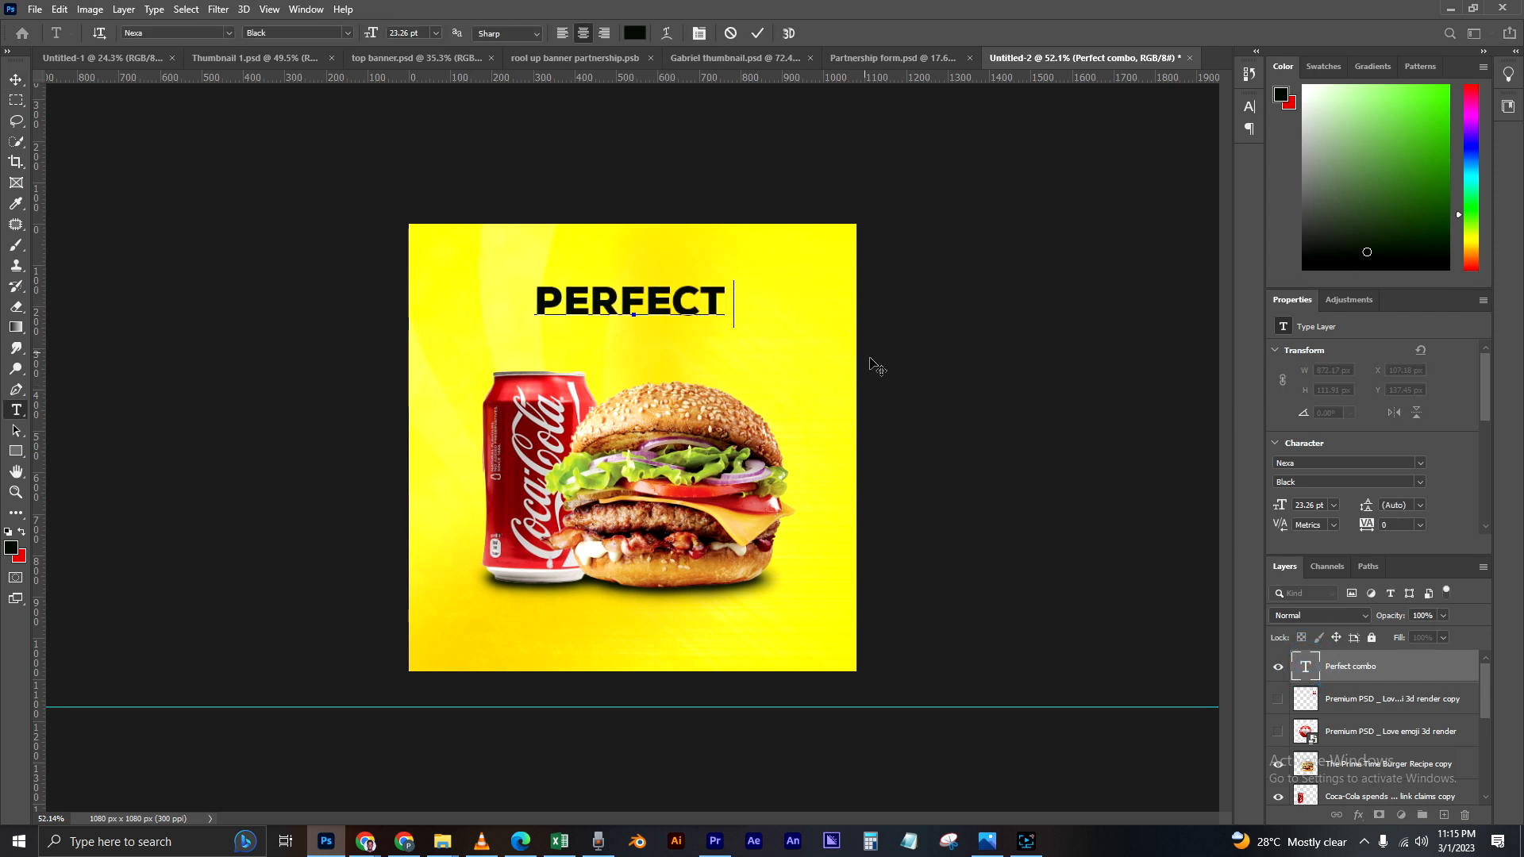
pyautogui.click(16, 79)
pyautogui.moveTo(712, 299); pyautogui.dragTo(720, 298)
# Step: Enlarge "PERFECT" to about 743 px wide and position it centrally above the can and burger
pyautogui.hotkey('ctrl', 't')
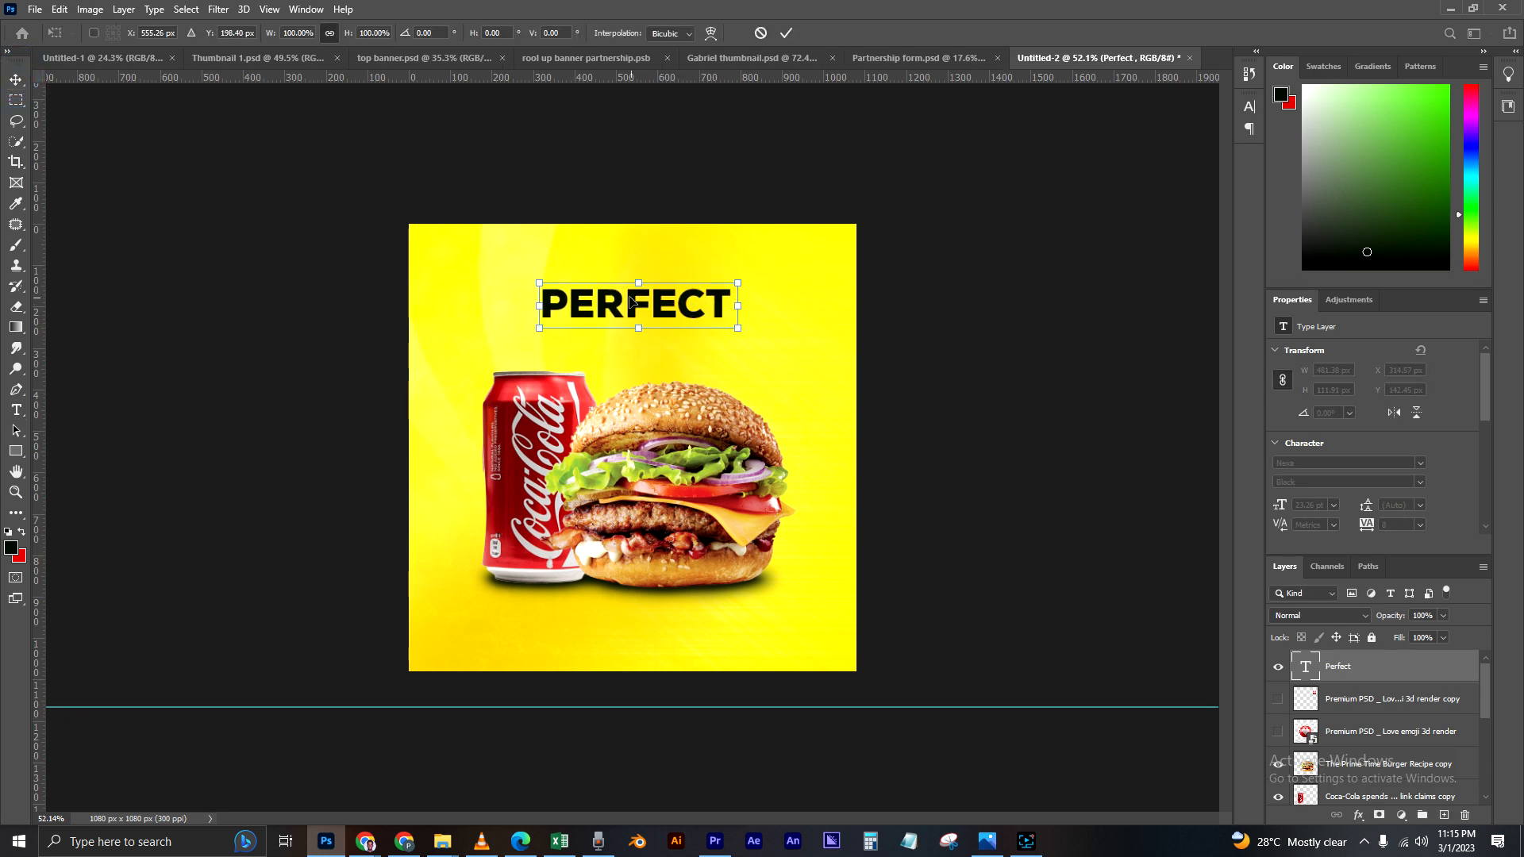
pyautogui.moveTo(539, 282); pyautogui.dragTo(482, 267)
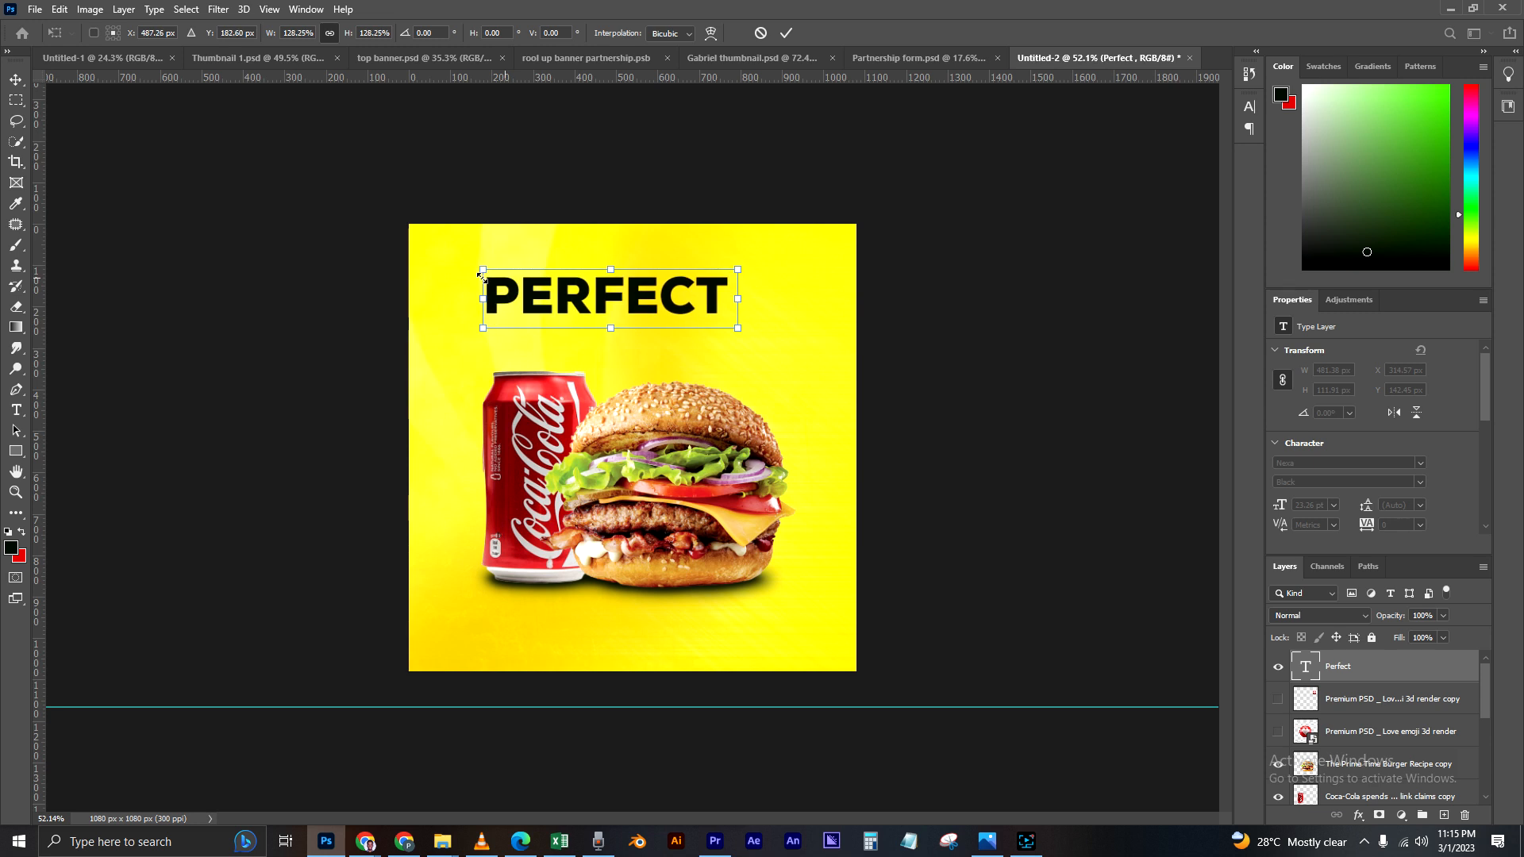
pyautogui.moveTo(738, 268); pyautogui.dragTo(777, 261)
pyautogui.moveTo(672, 293); pyautogui.dragTo(670, 310)
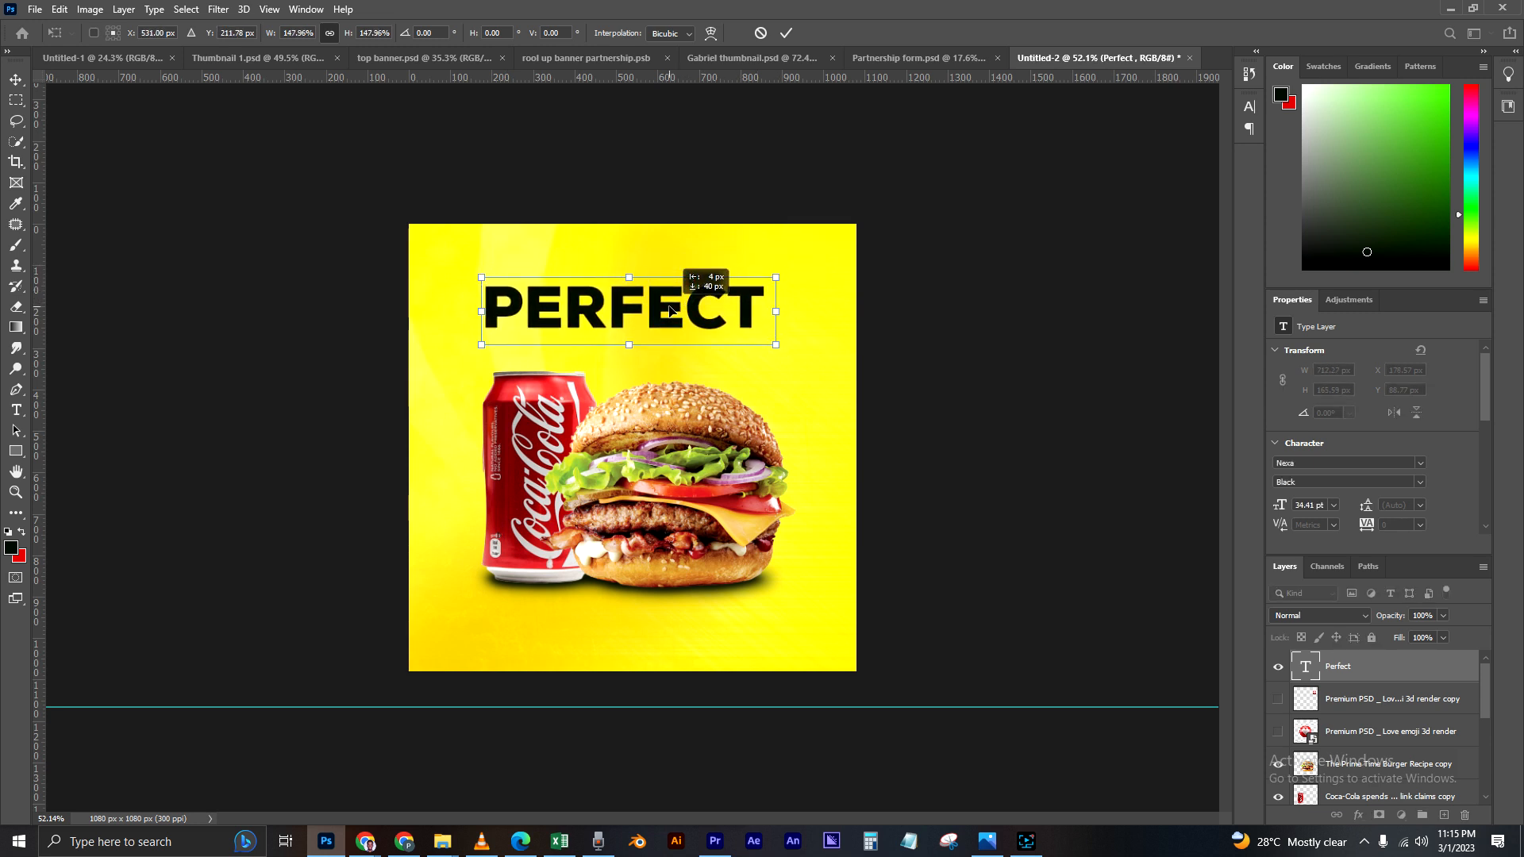
pyautogui.moveTo(776, 277); pyautogui.dragTo(789, 274)
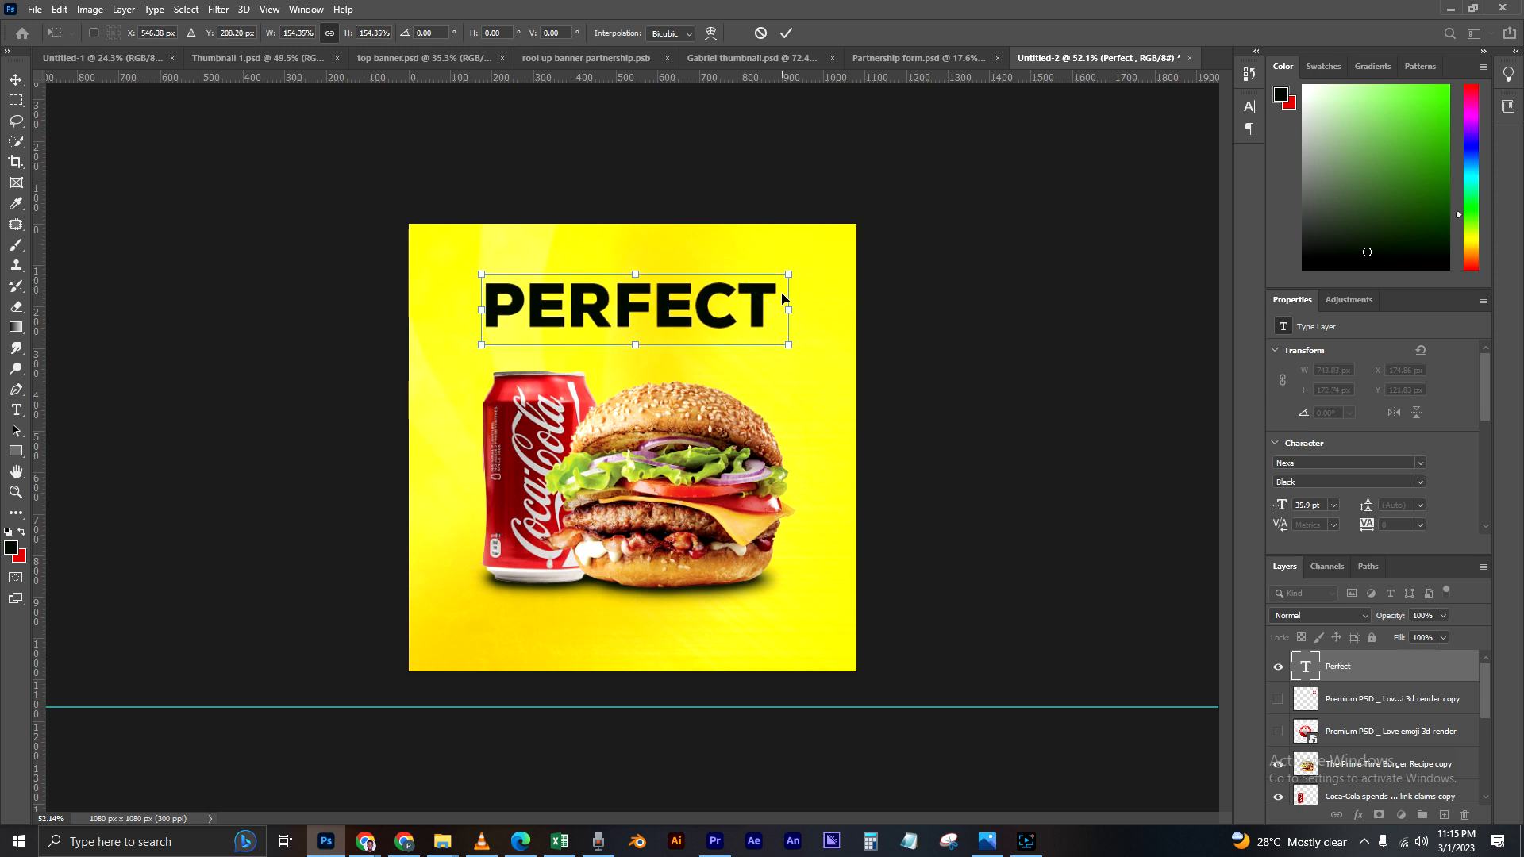
pyautogui.press('Return')
pyautogui.moveTo(703, 304); pyautogui.dragTo(702, 298)
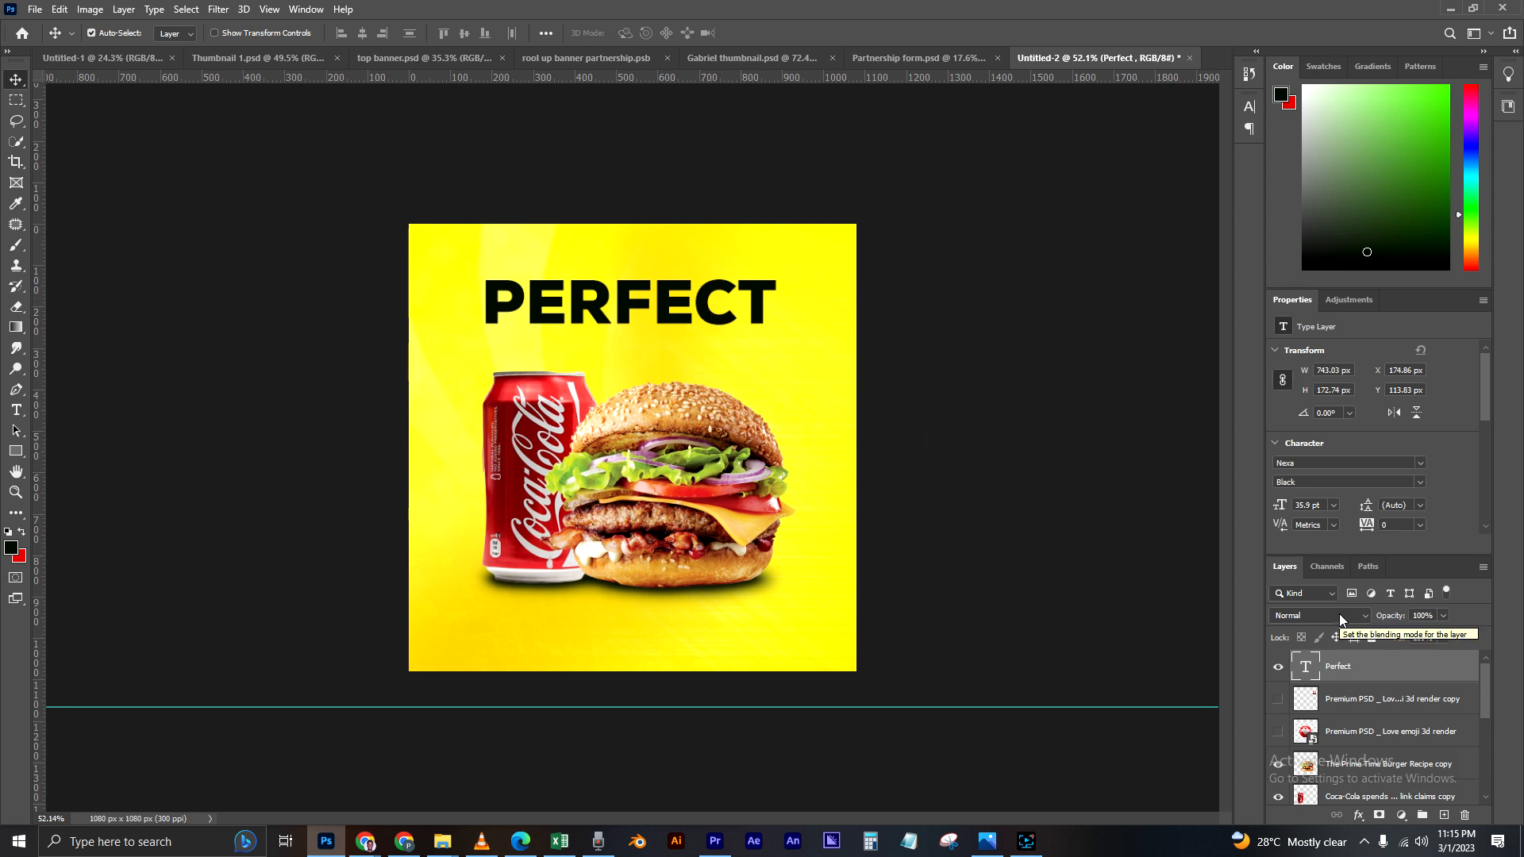
# Step: Duplicate the "PERFECT" text layer, move the copy directly below the original and change its text to "COMBO"
pyautogui.hotkey('ctrl', 'j')
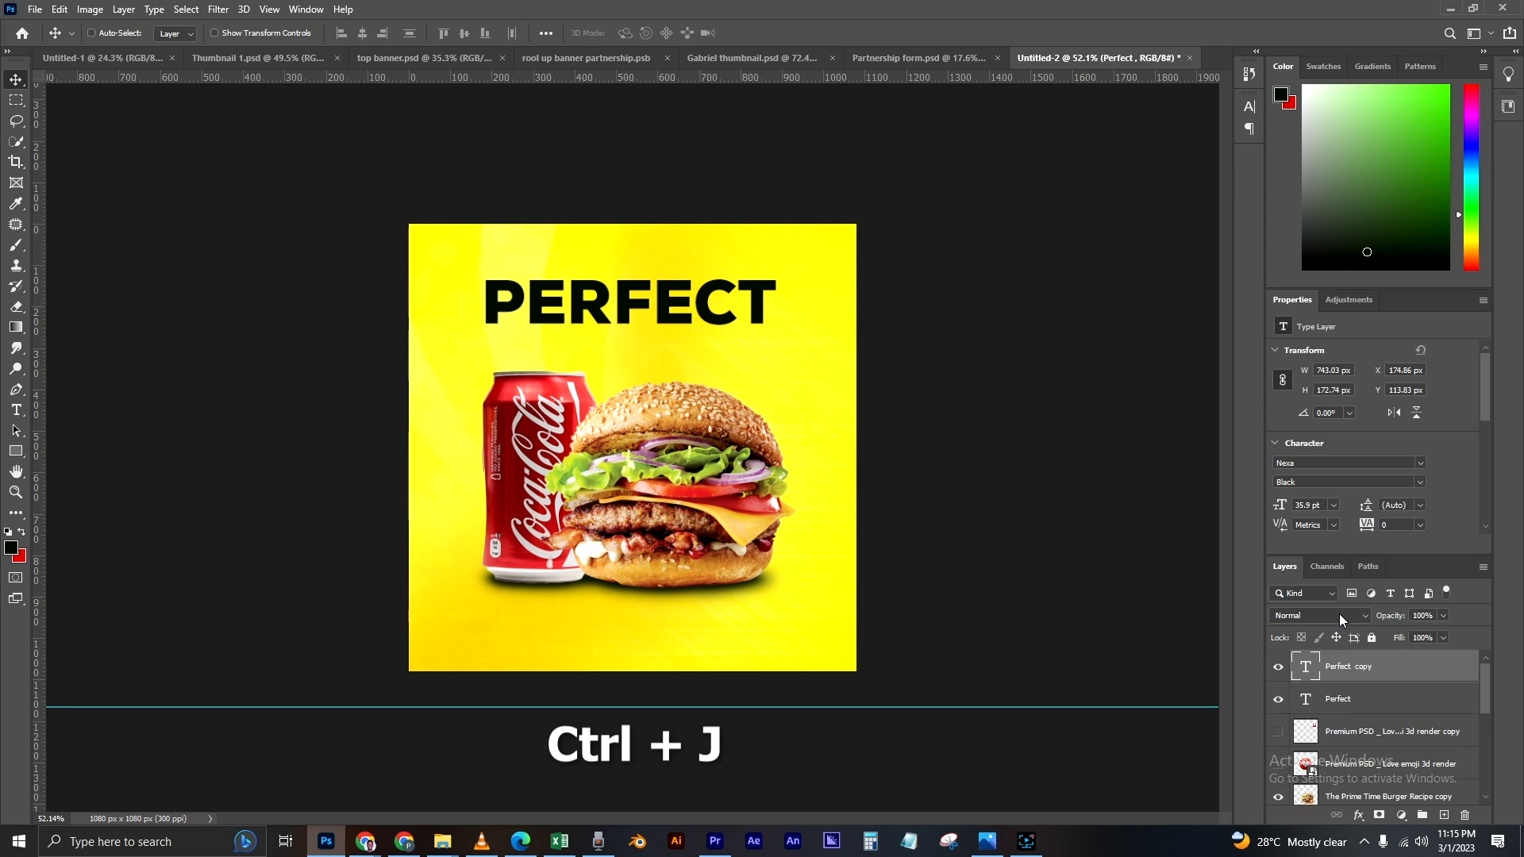
pyautogui.moveTo(670, 301); pyautogui.dragTo(667, 348)
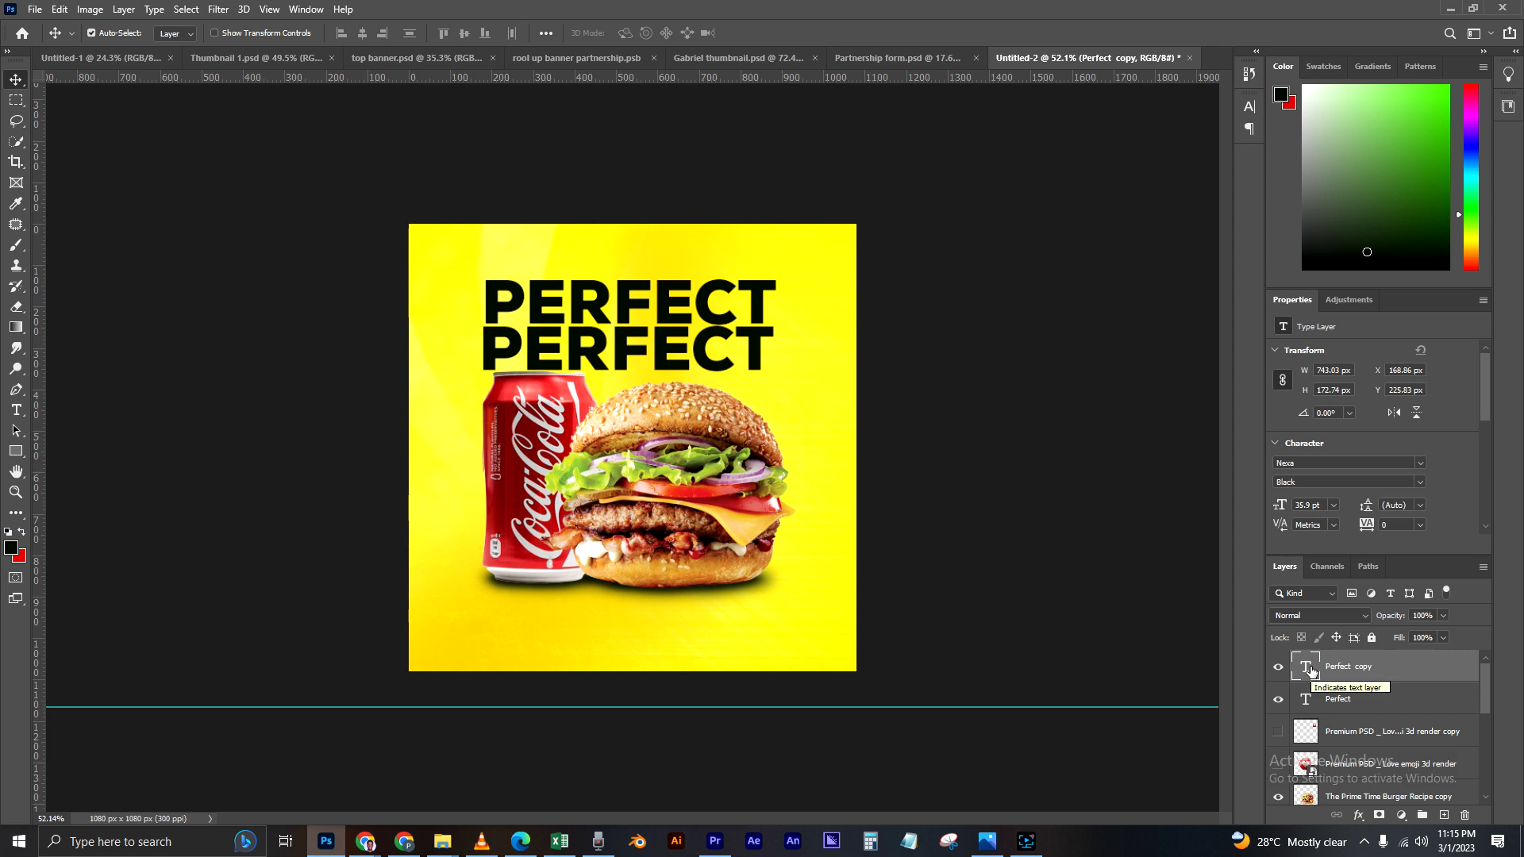
pyautogui.doubleClick(1310, 670)
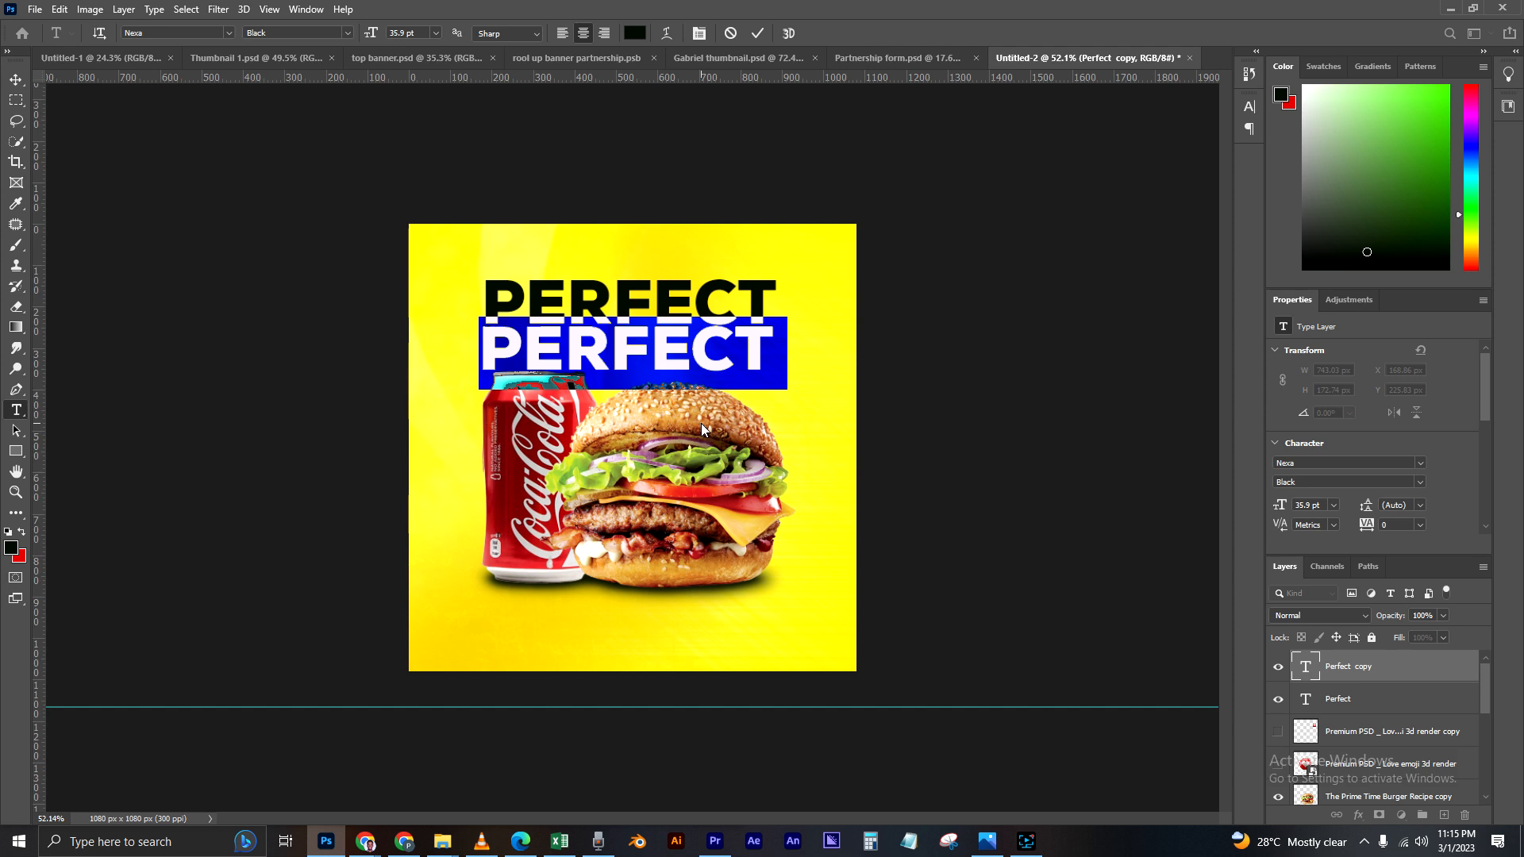
pyautogui.write('COMBO')
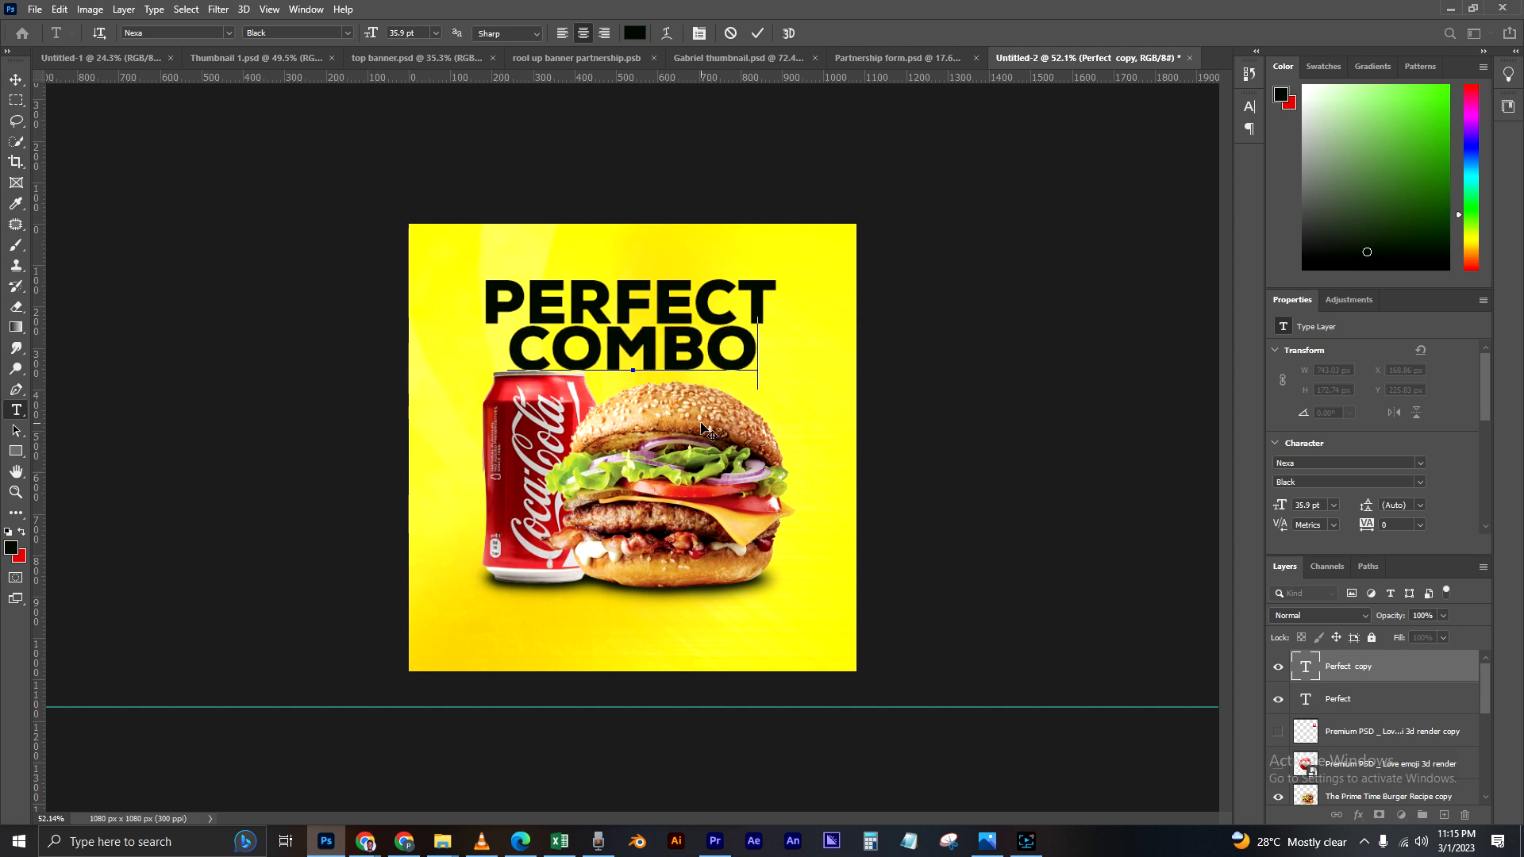
pyautogui.click(16, 79)
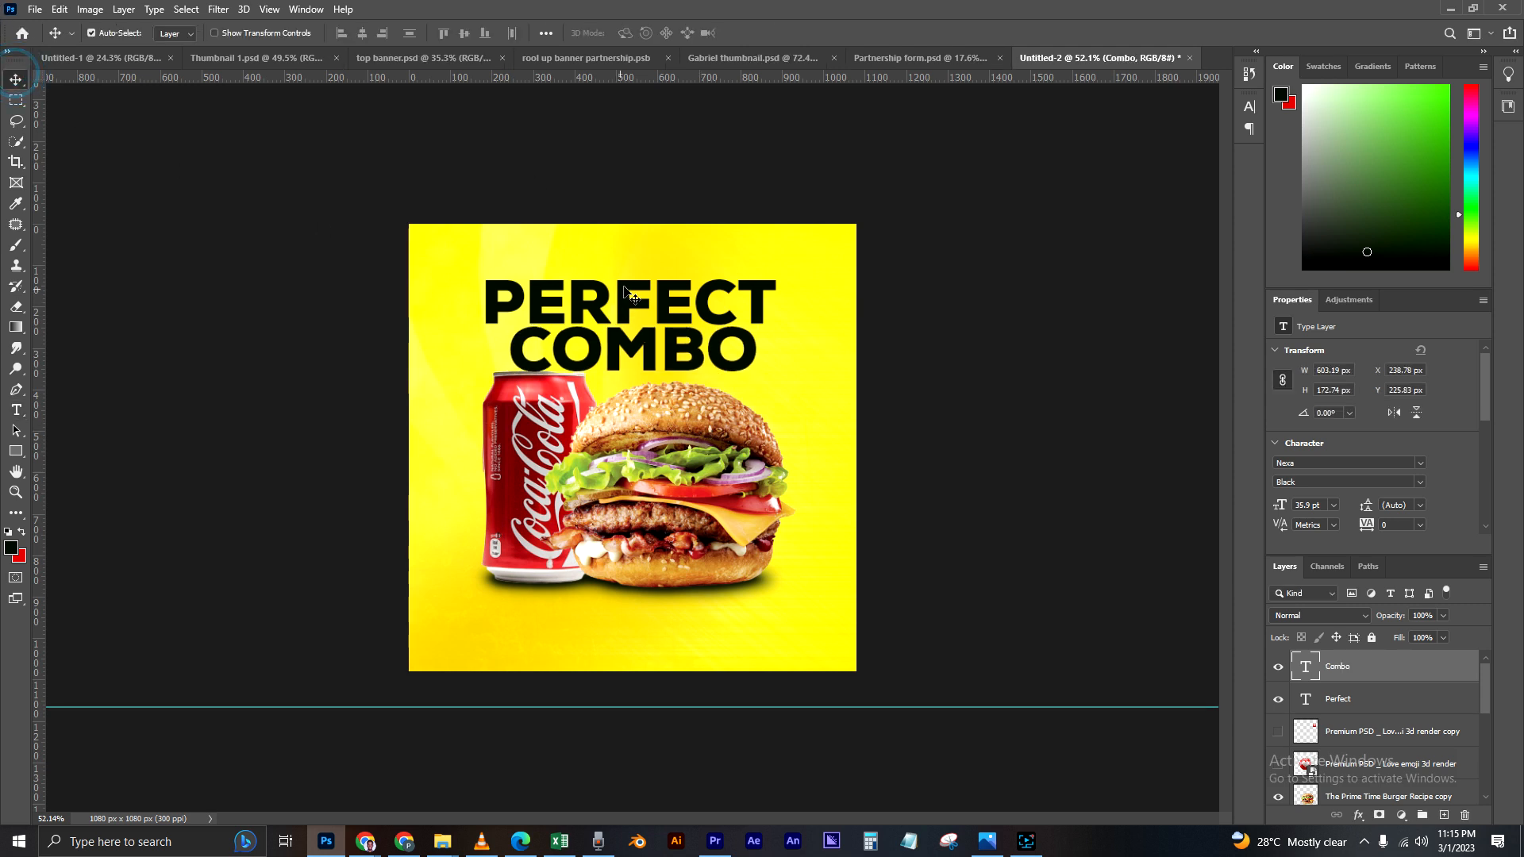
# Step: Move "PERFECT" and "COMBO" upwards, leaving a small gap between the two lines and above the products
pyautogui.doubleClick(682, 308)
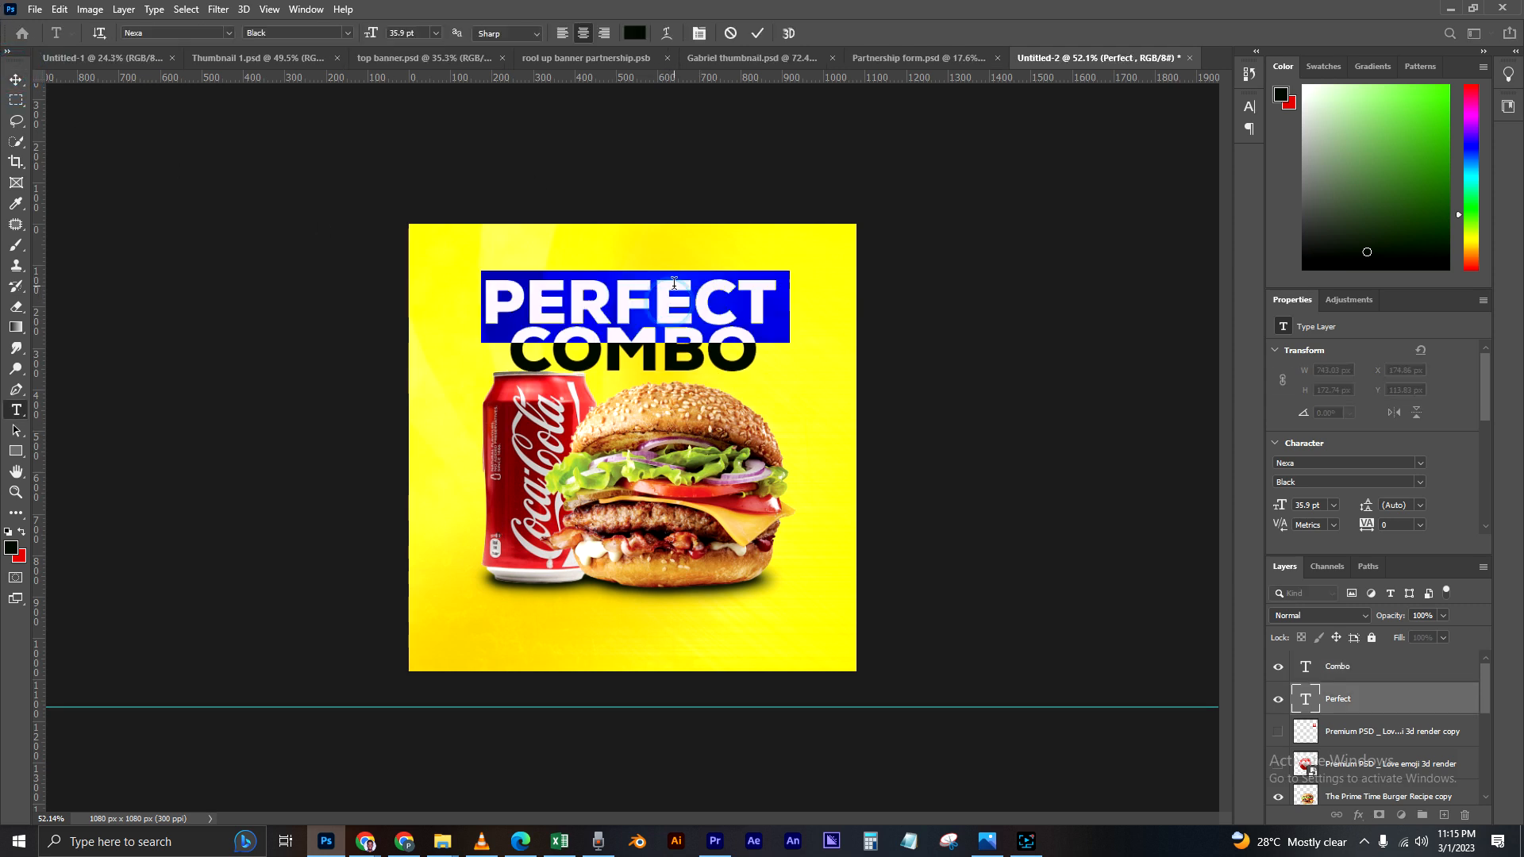
pyautogui.click(15, 81)
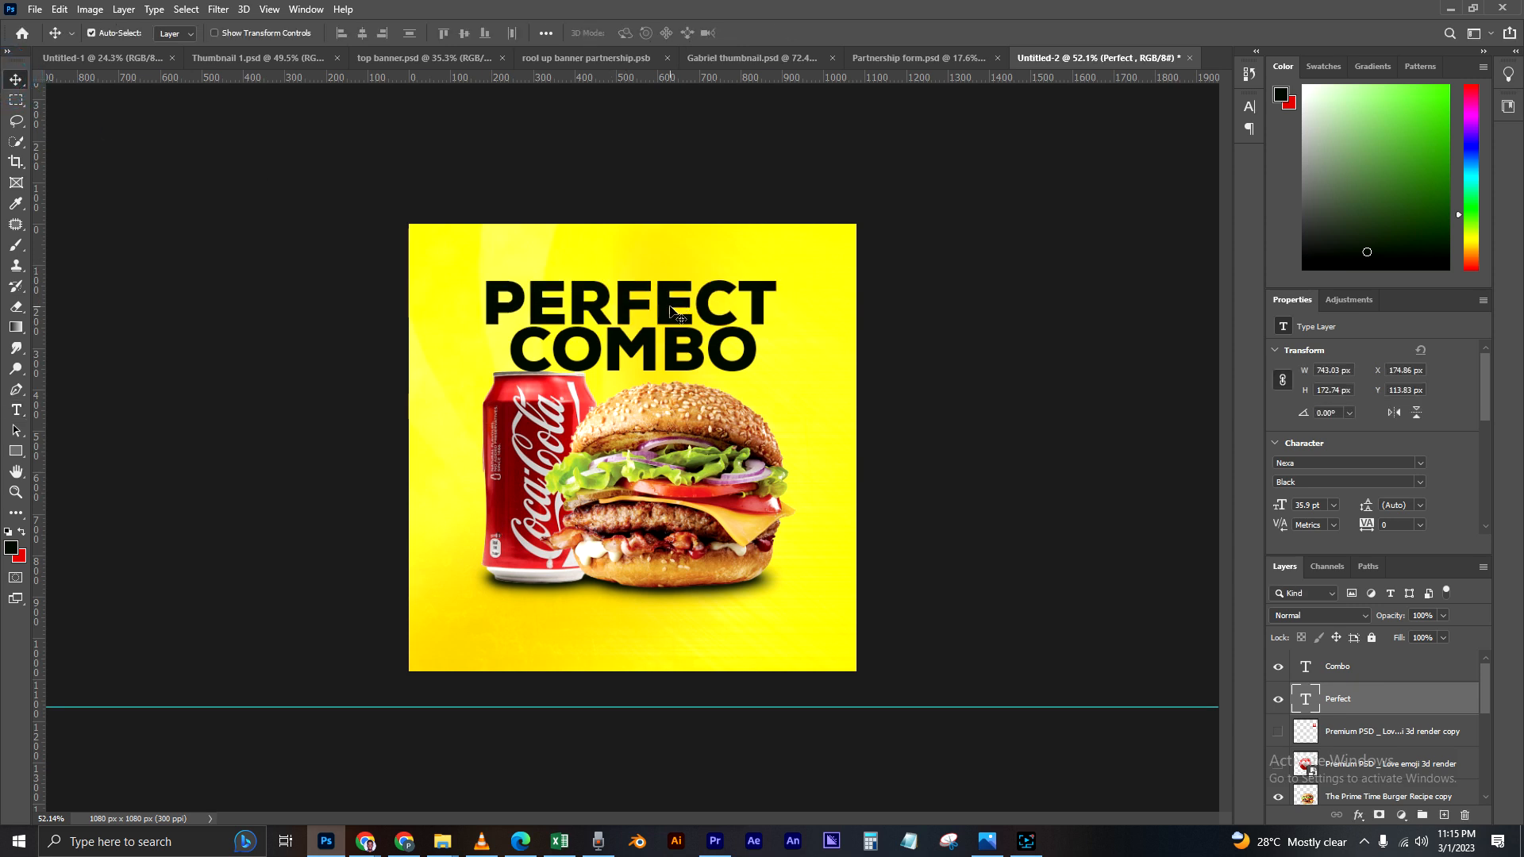
pyautogui.moveTo(668, 308); pyautogui.dragTo(668, 293)
pyautogui.moveTo(670, 350); pyautogui.dragTo(668, 341)
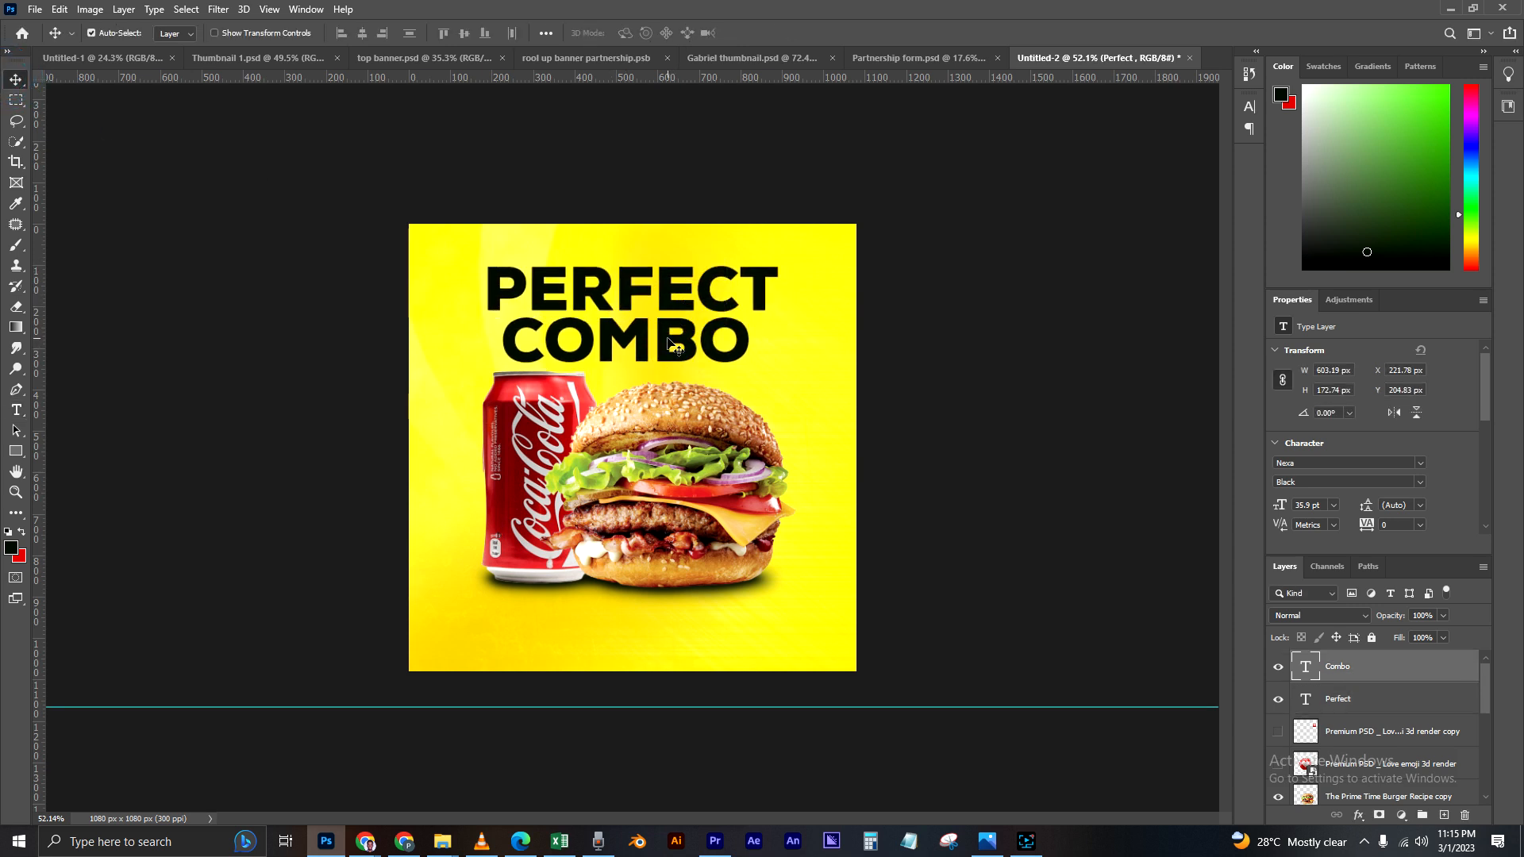
# Step: Scale "COMBO" down proportionally to about 24 pt and centre it beneath "PERFECT"
pyautogui.hotkey('ctrl', 't')
pyautogui.moveTo(753, 309); pyautogui.dragTo(670, 339)
pyautogui.press('Return')
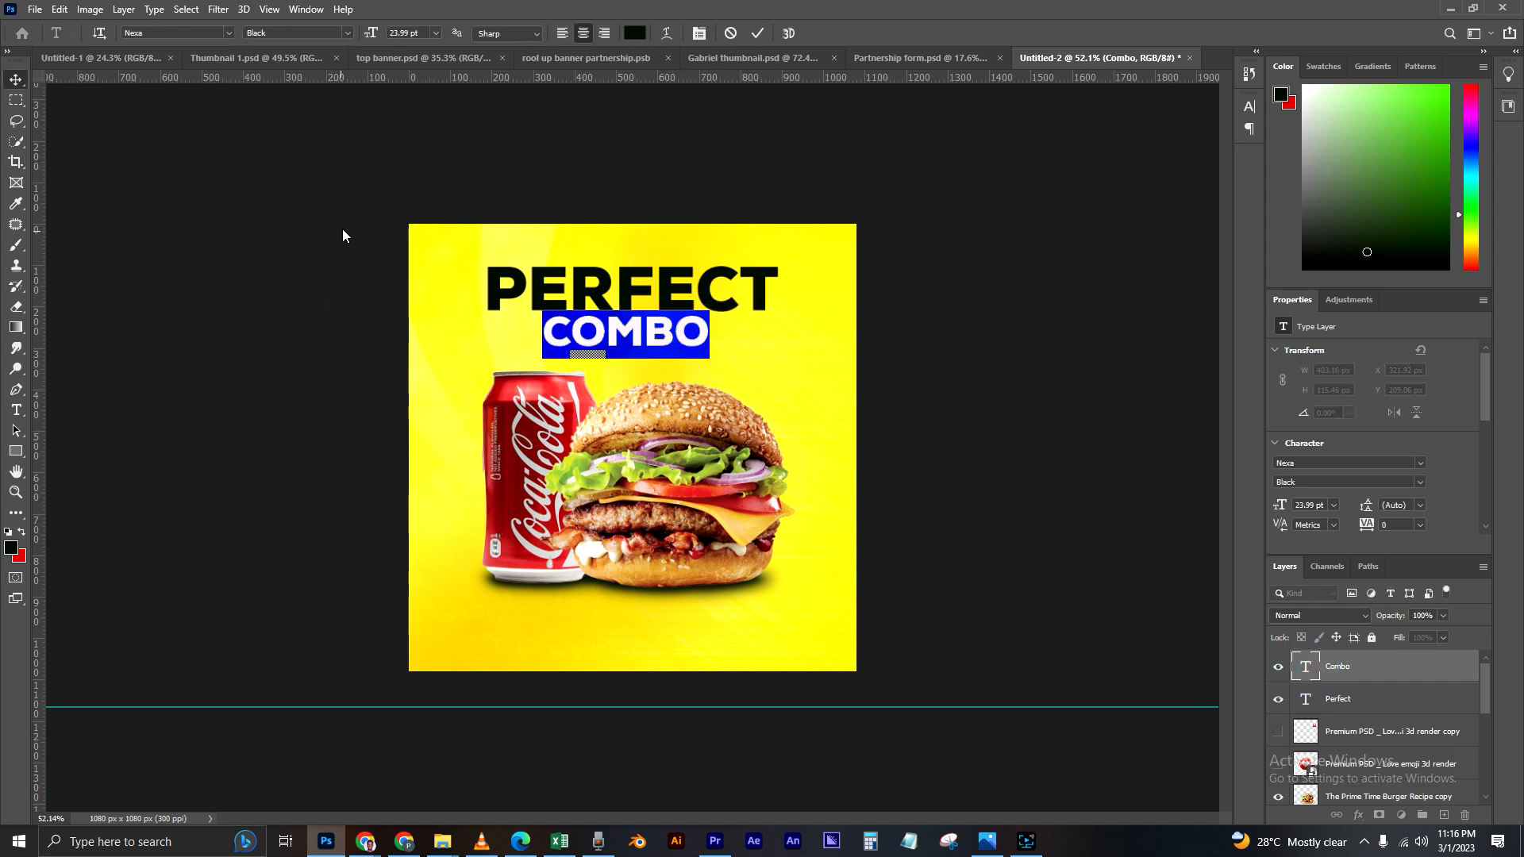
# Step: Reposition "COMBO" to about X 335, Y 217 px and "PERFECT" to about X 184, Y 88 px, keeping both centred above the products
pyautogui.click(16, 79)
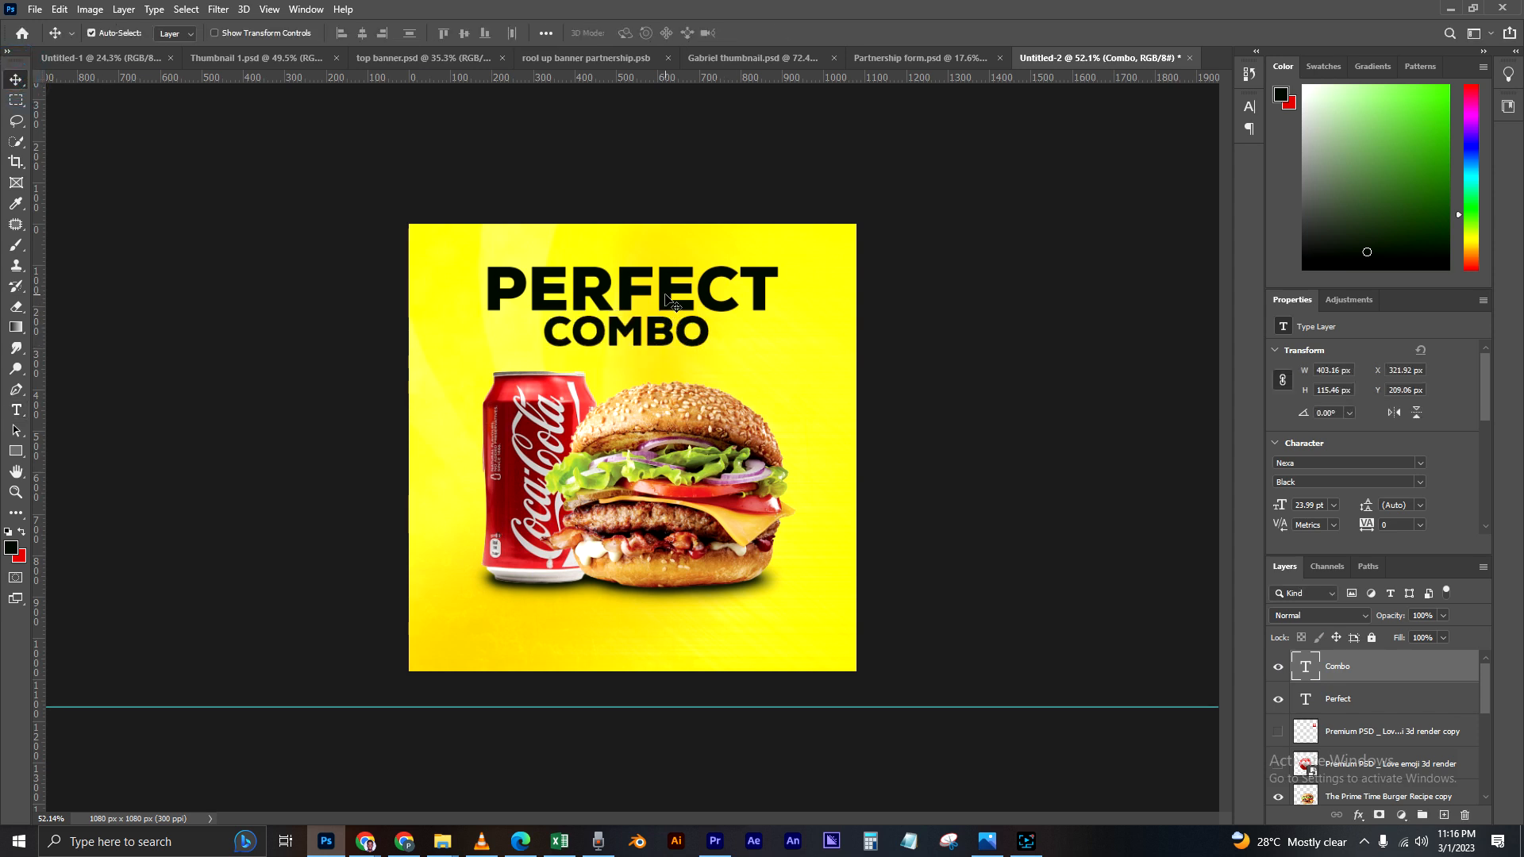
pyautogui.moveTo(667, 329)
pyautogui.mouseDown()
pyautogui.moveTo(670, 292)
pyautogui.moveTo(667, 312)
pyautogui.mouseUp()
pyautogui.scroll(2, 682, 341)
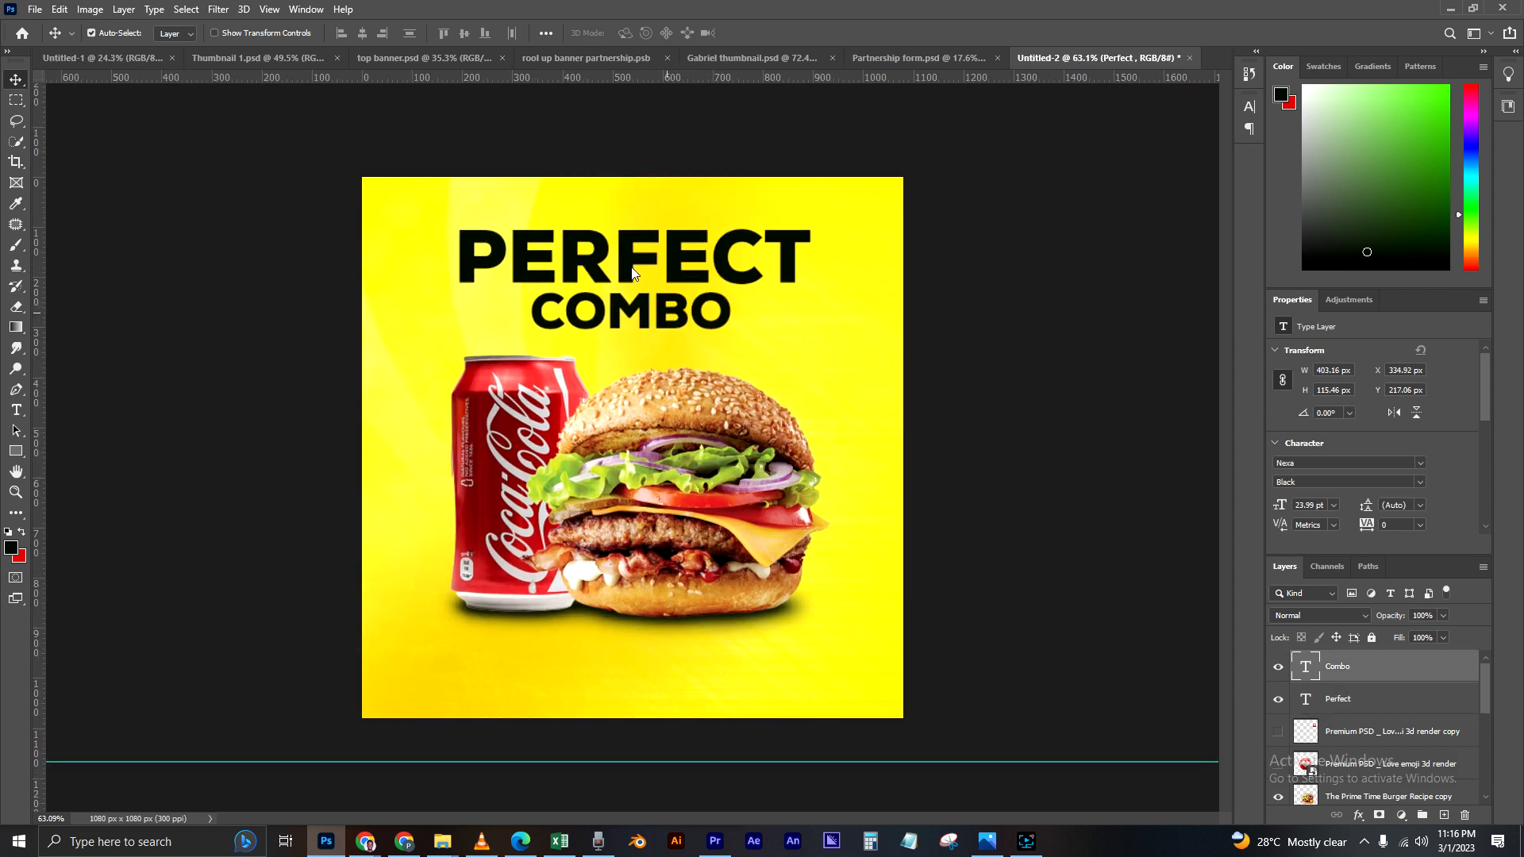
pyautogui.moveTo(624, 262); pyautogui.dragTo(622, 259)
pyautogui.click(675, 318)
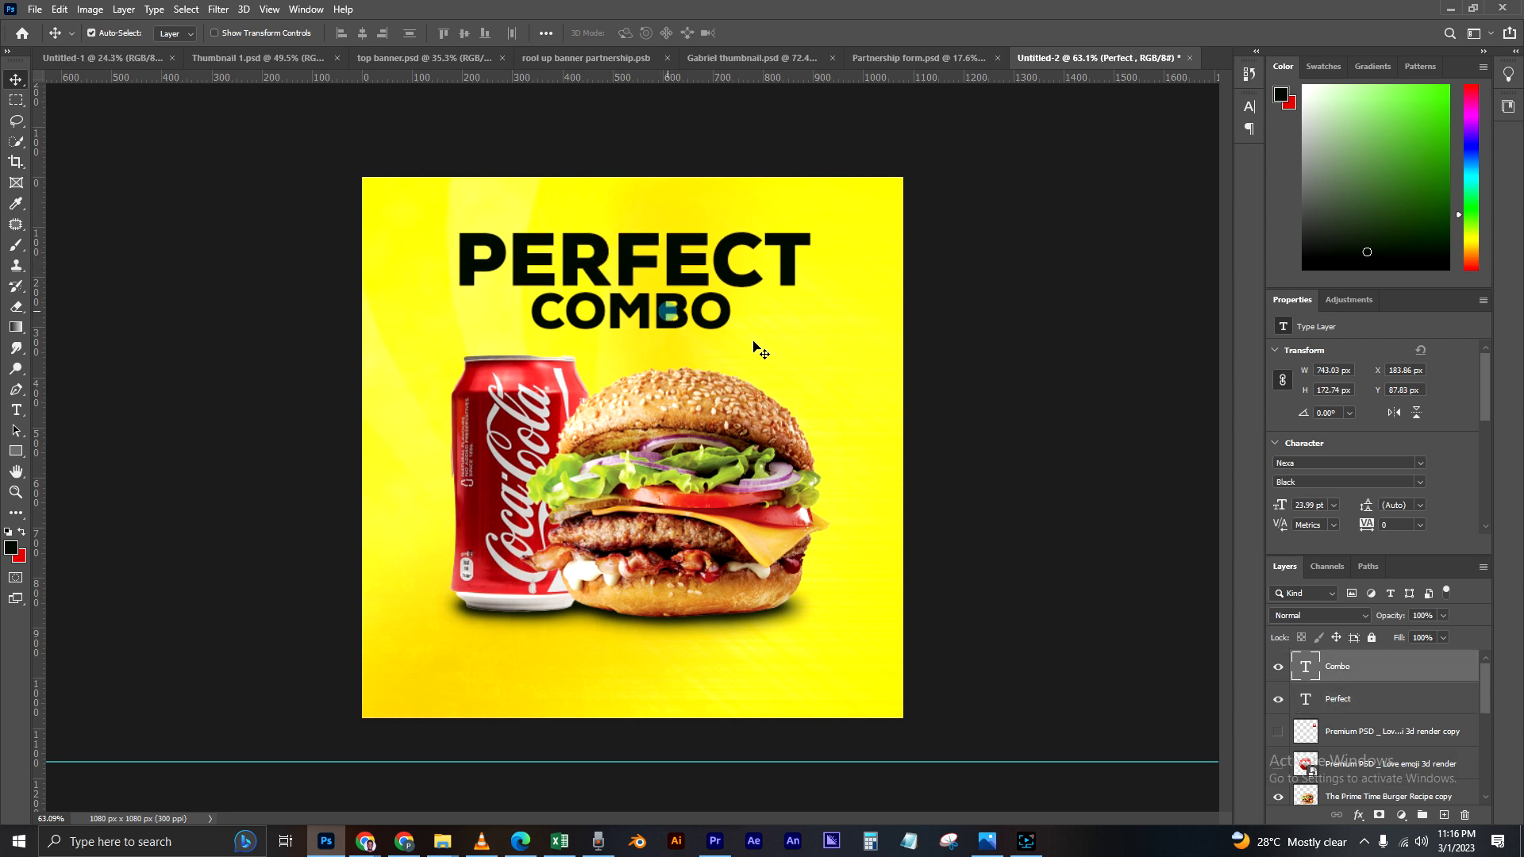
# Step: Recolour the "COMBO" text dark red (c00a15), sampled from the Coca-Cola can
pyautogui.doubleClick(1308, 669)
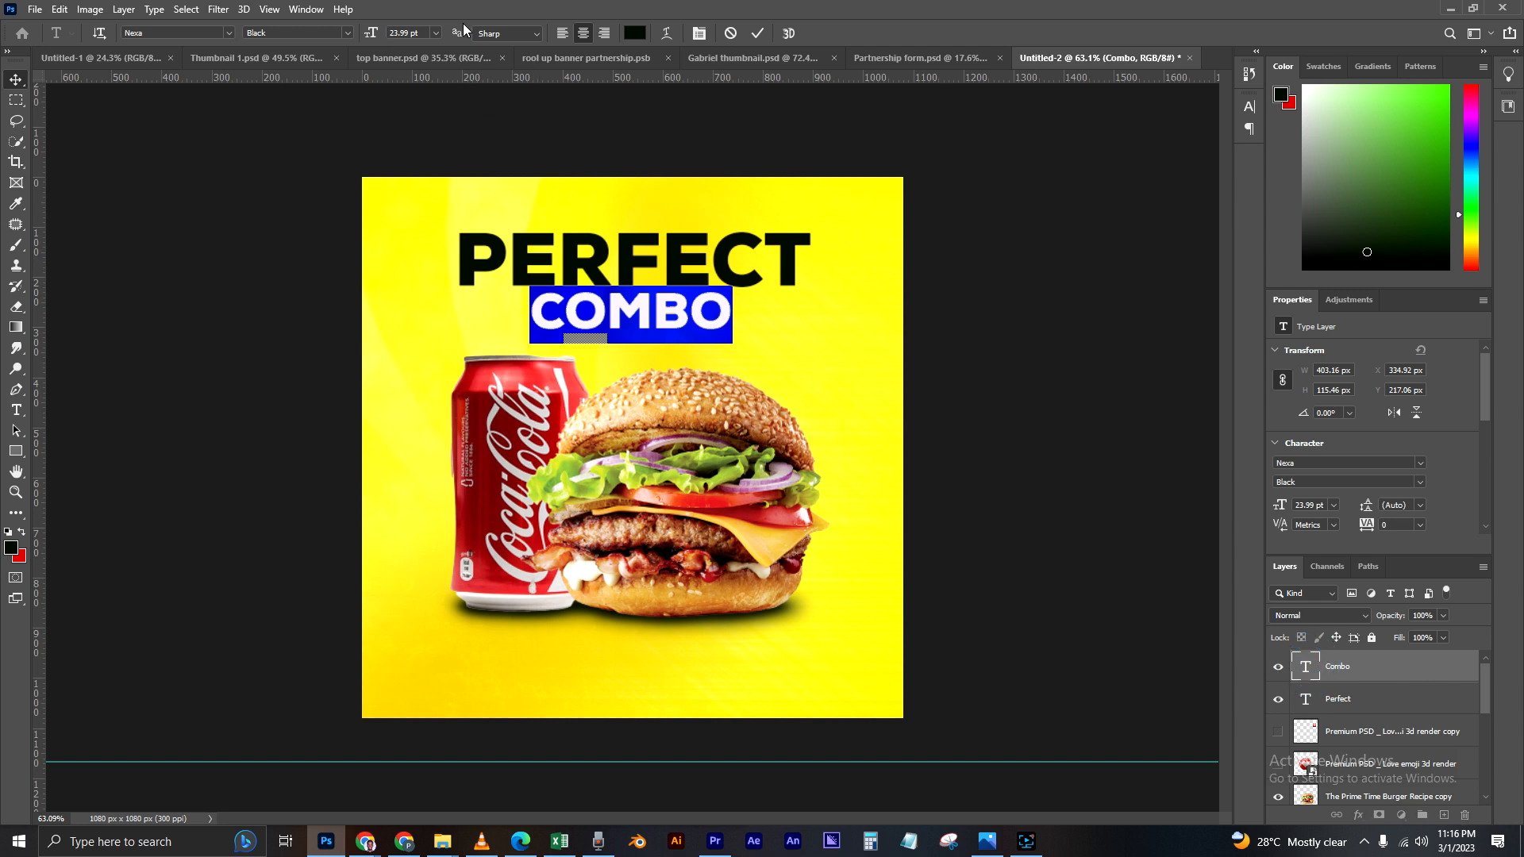
pyautogui.click(633, 33)
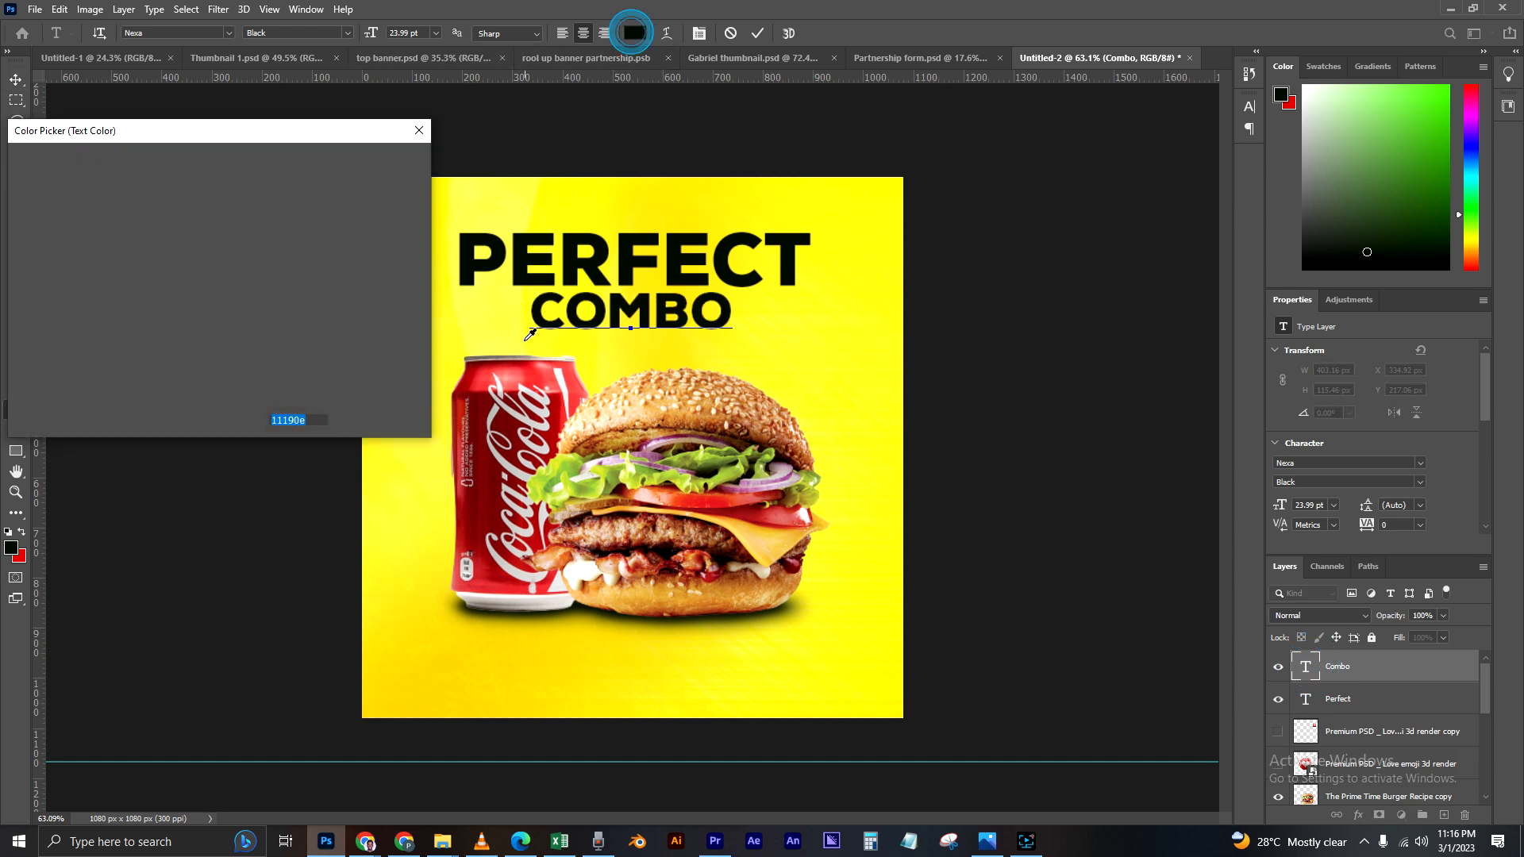
pyautogui.click(488, 402)
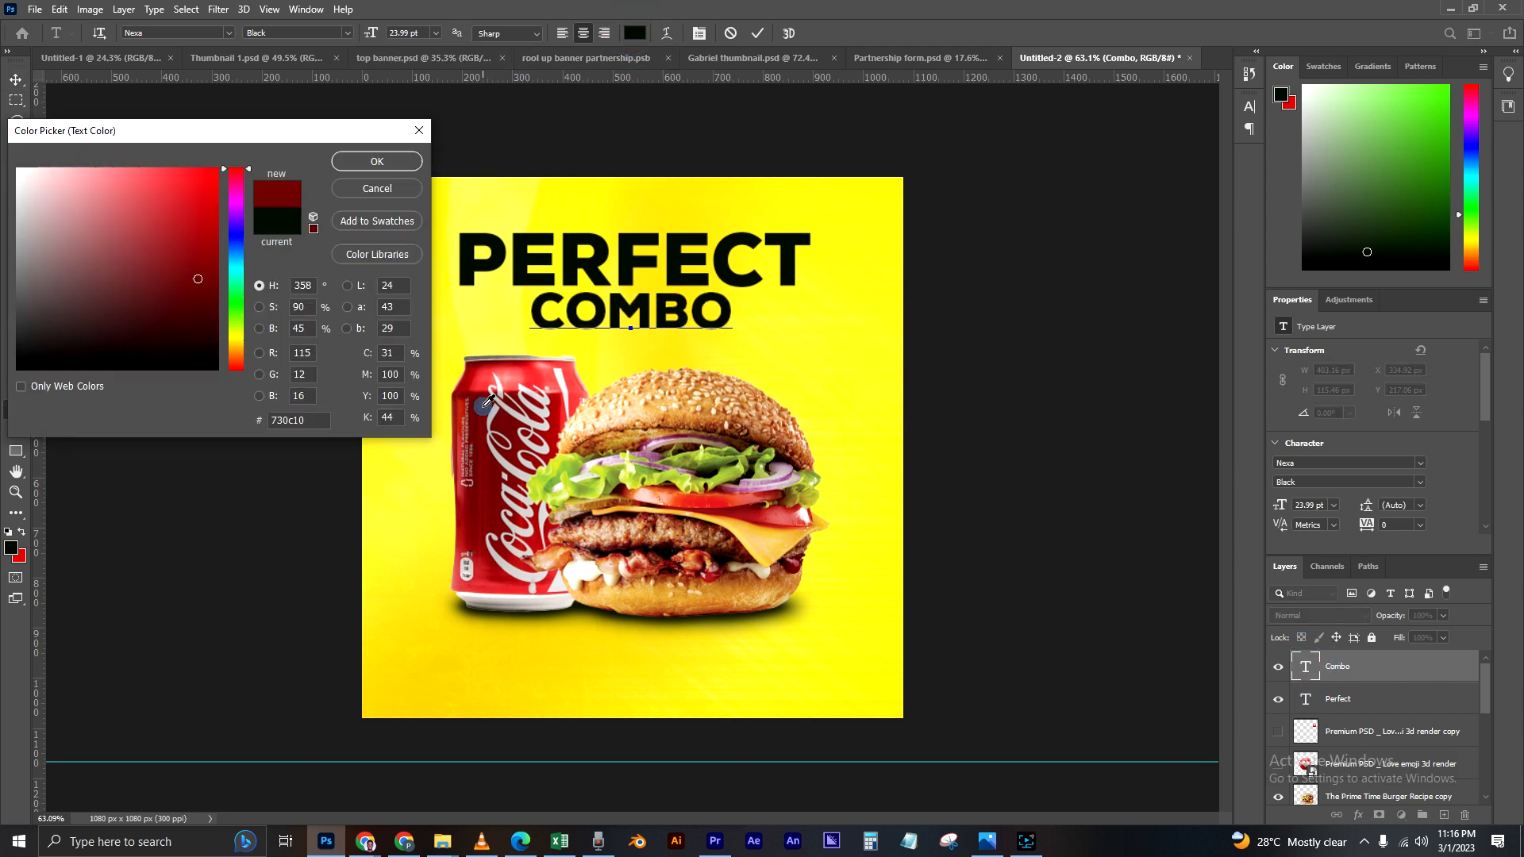
pyautogui.click(543, 369)
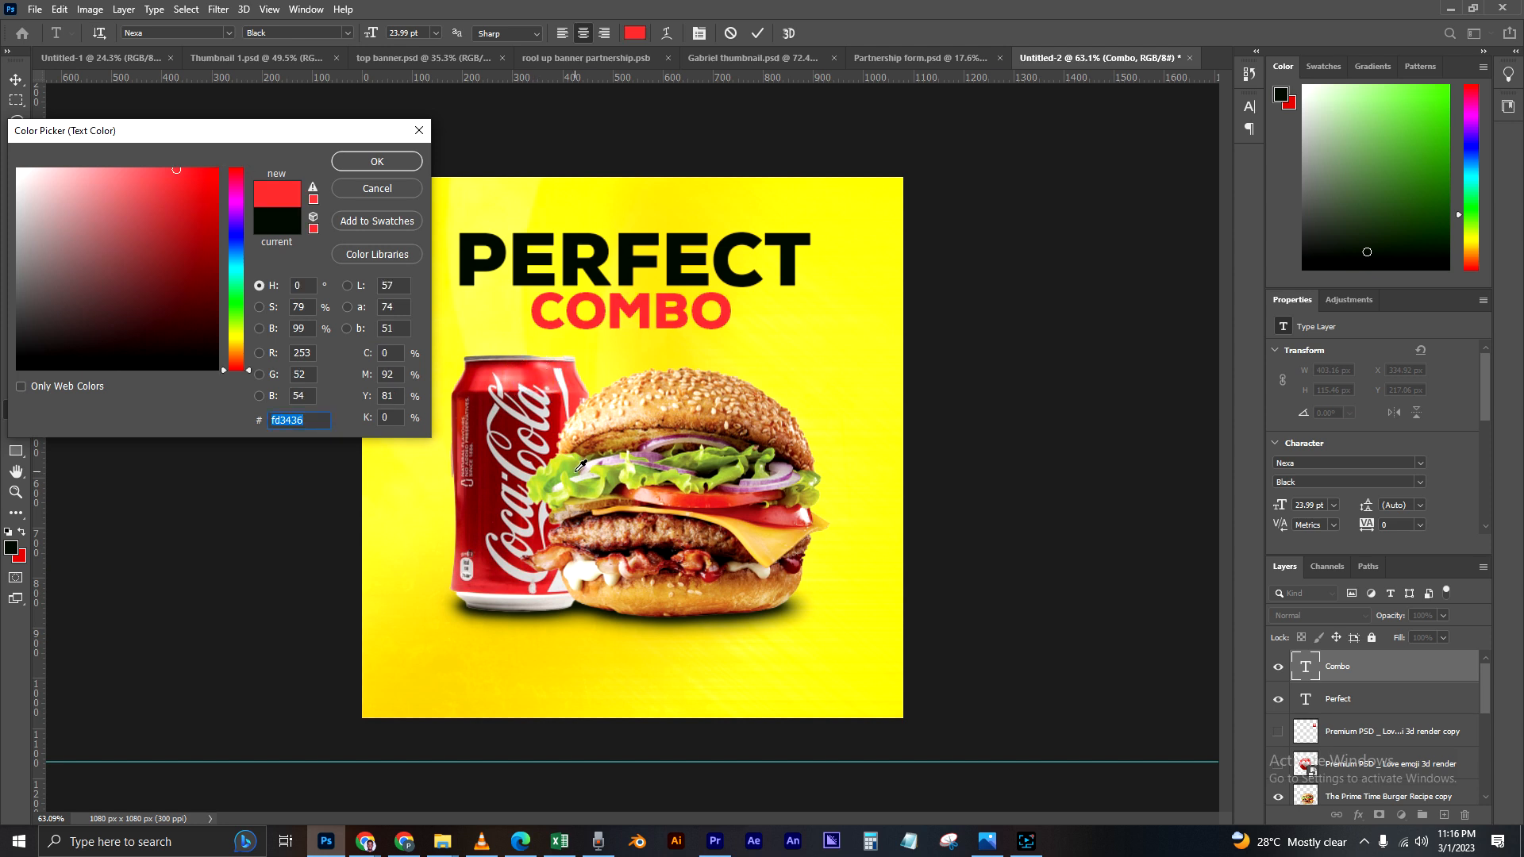
pyautogui.click(566, 417)
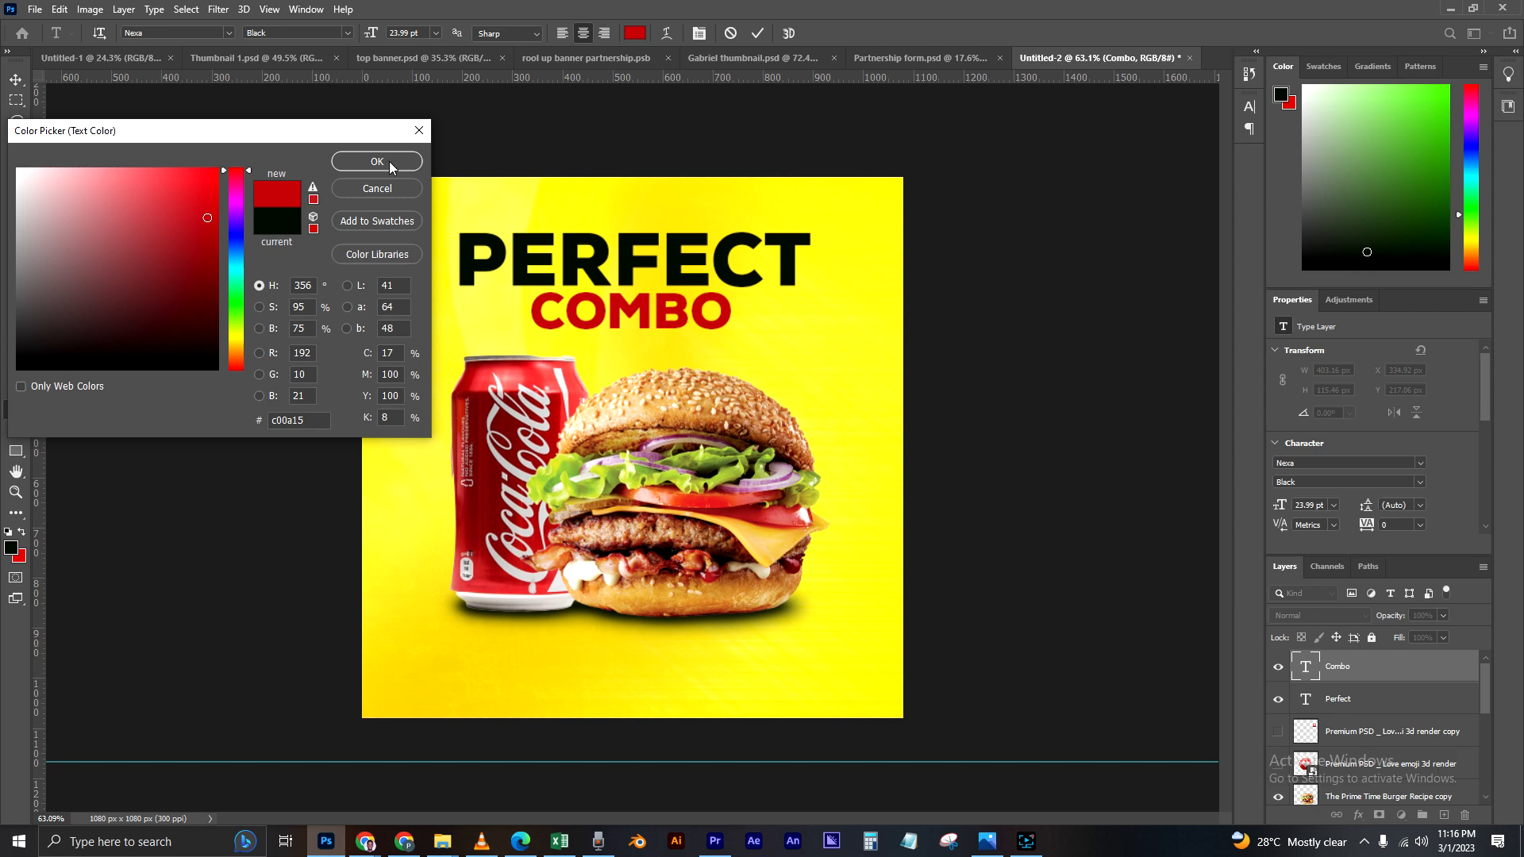
pyautogui.click(389, 162)
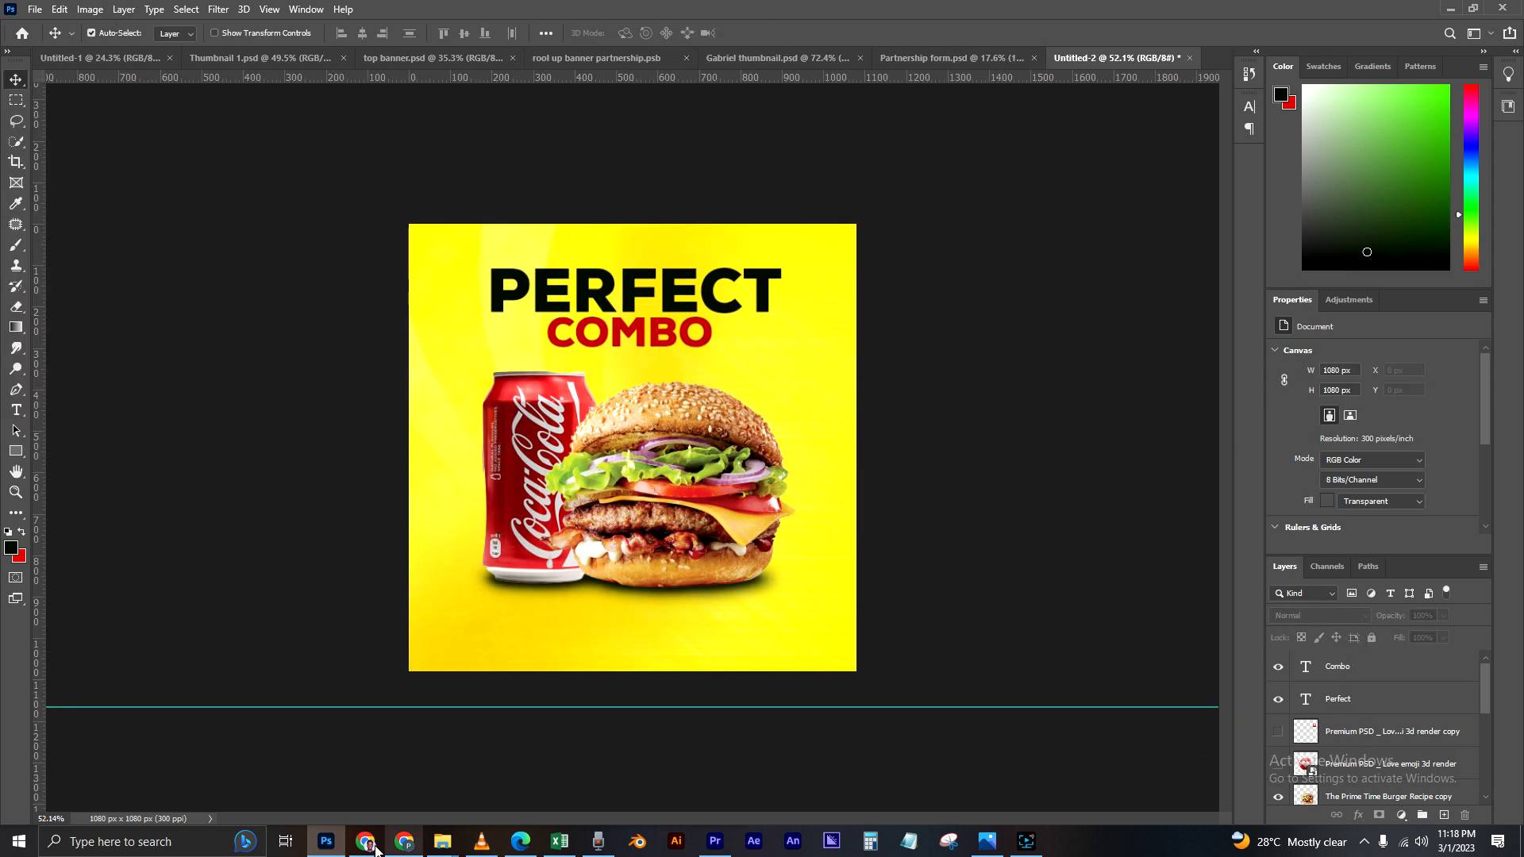
# Step: Place the Grunge Paint Texture image from the Burger material folder as the topmost layer, covering the whole canvas
pyautogui.click(1450, 8)
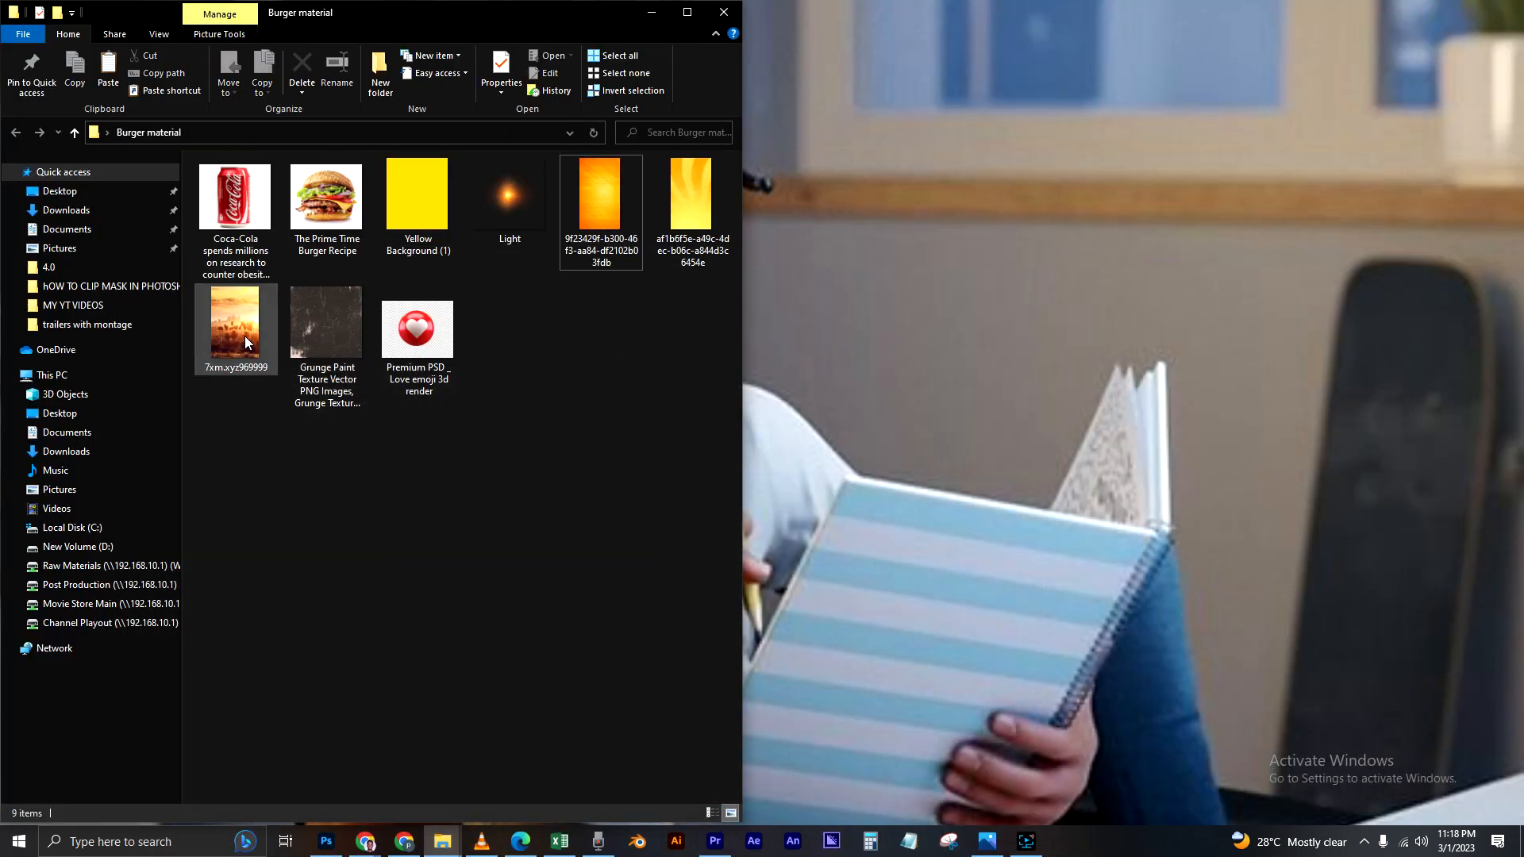
pyautogui.click(332, 335)
pyautogui.moveTo(338, 346); pyautogui.dragTo(465, 553)
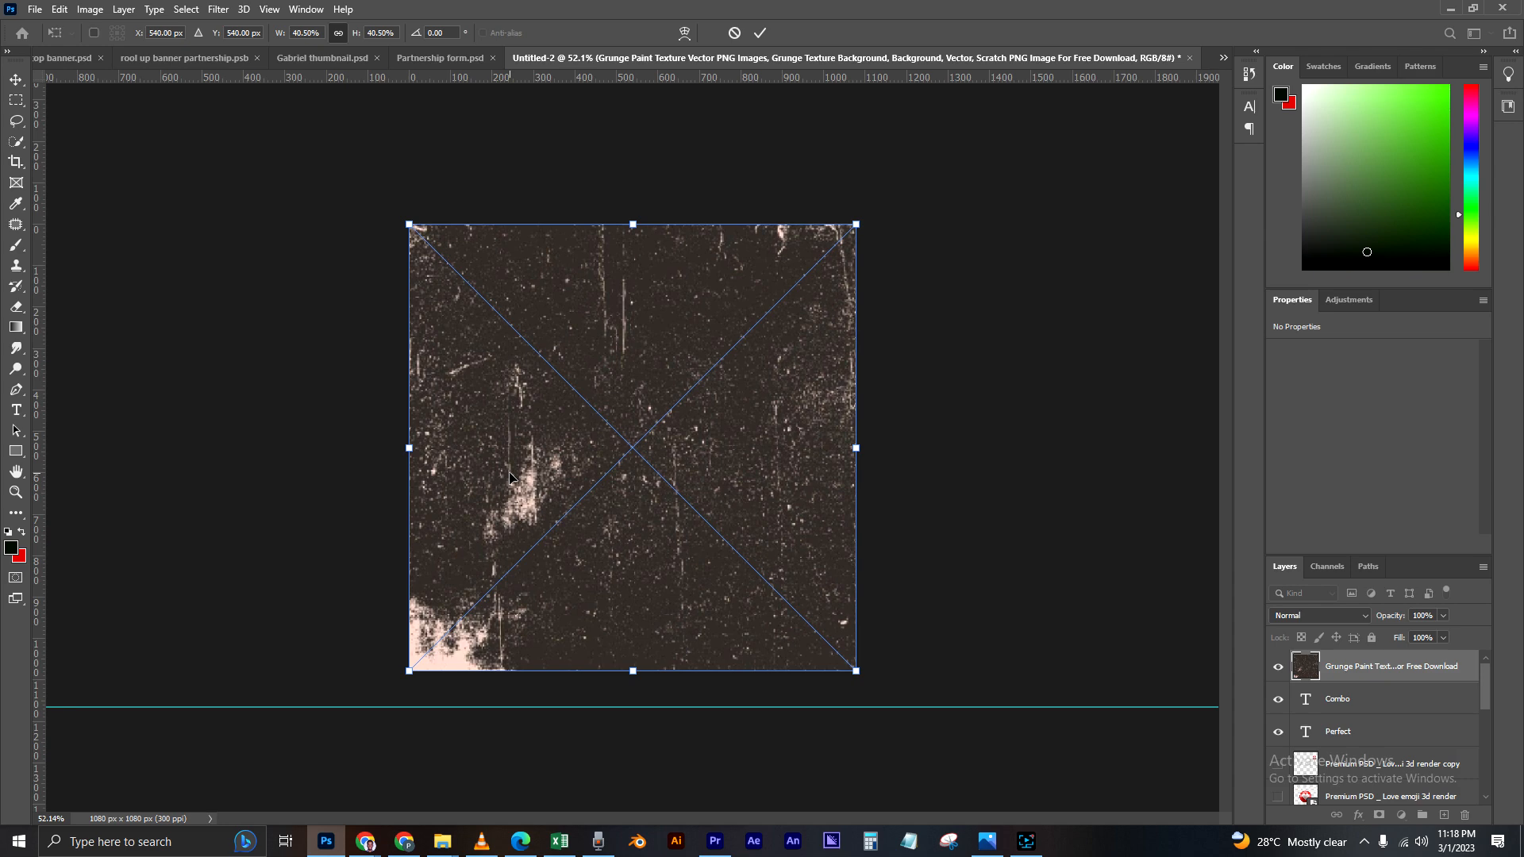
pyautogui.press('Return')
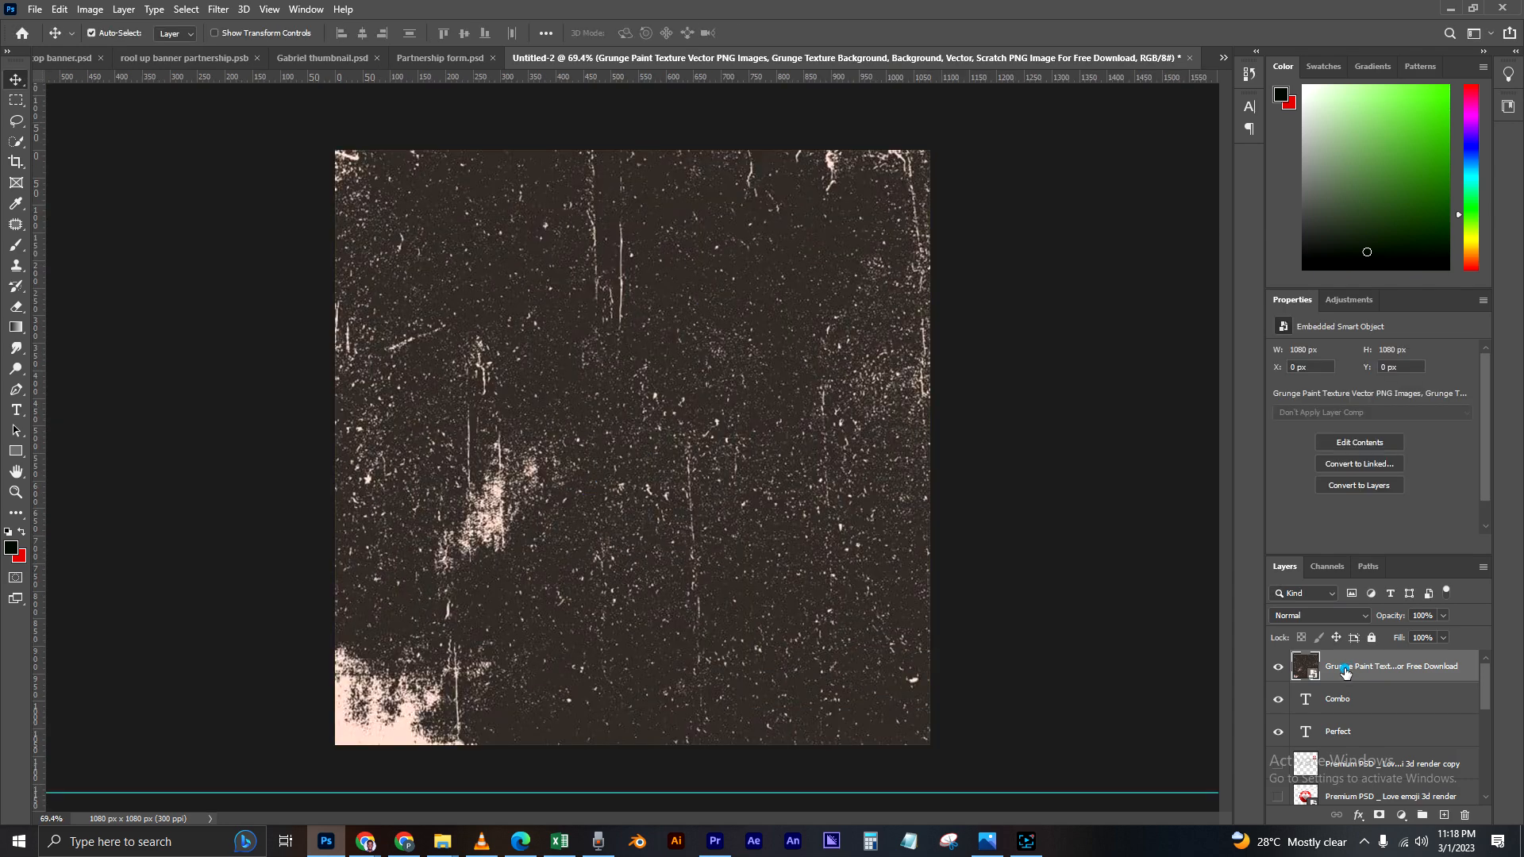
# Step: Set the grunge texture layer's blend mode to Screen and lower its opacity to 68%
pyautogui.click(1364, 616)
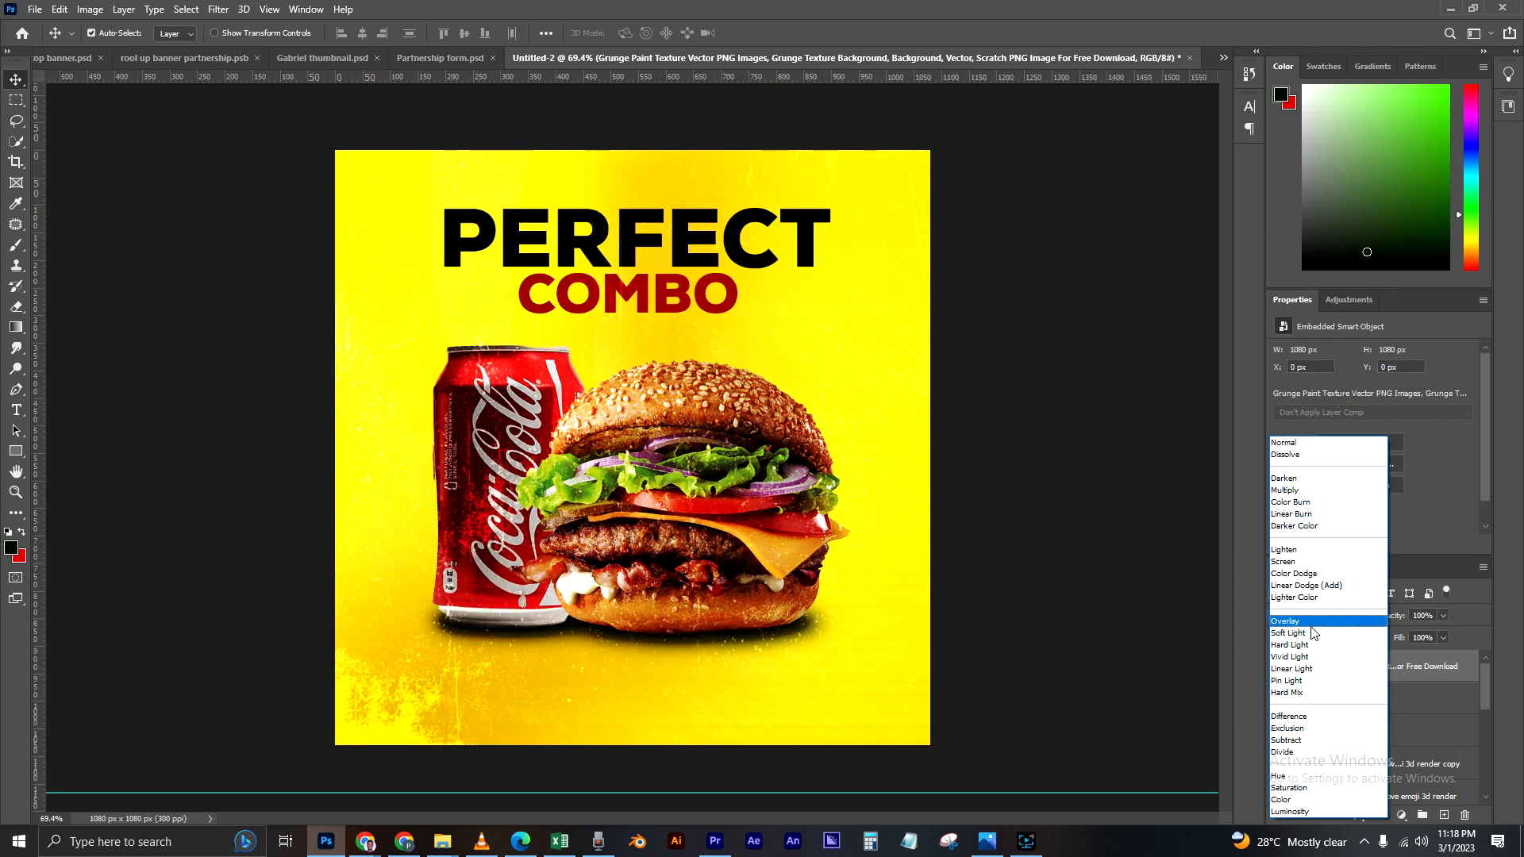
pyautogui.click(1294, 567)
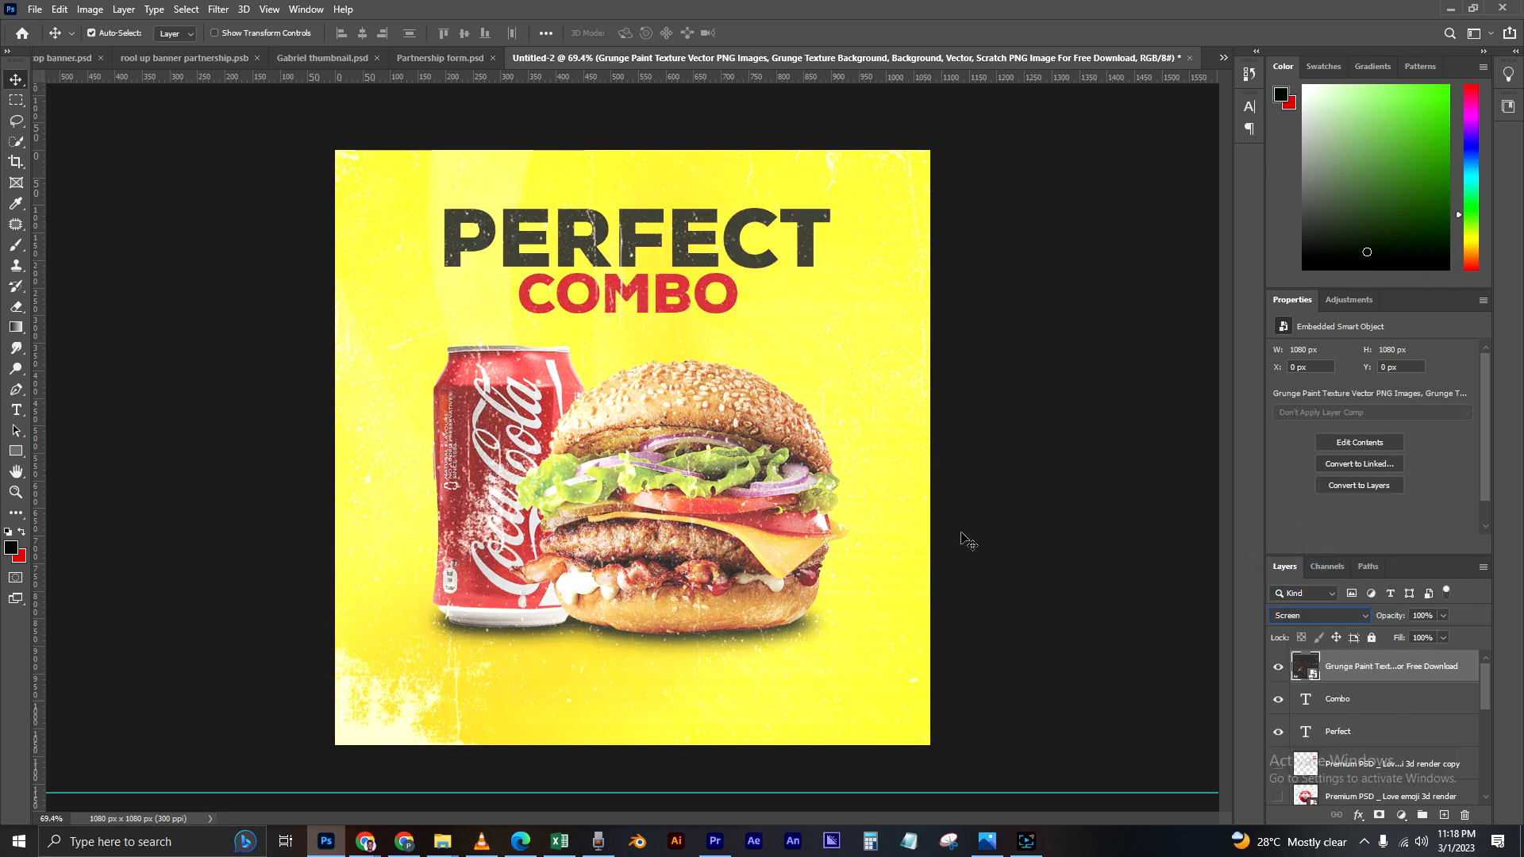
pyautogui.click(1442, 615)
pyautogui.moveTo(1447, 632); pyautogui.dragTo(1420, 634)
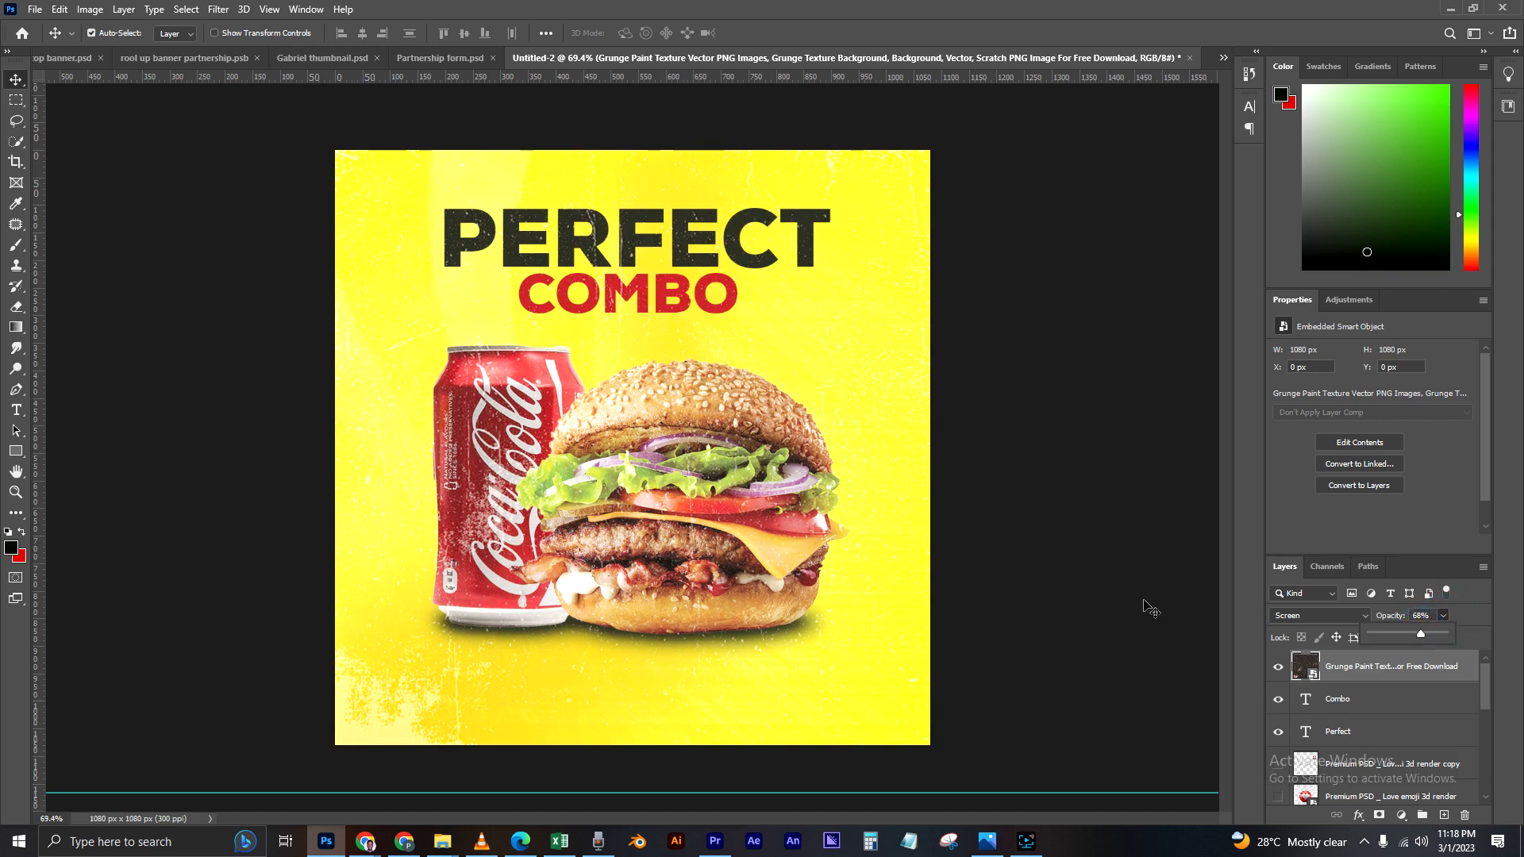
pyautogui.click(182, 482)
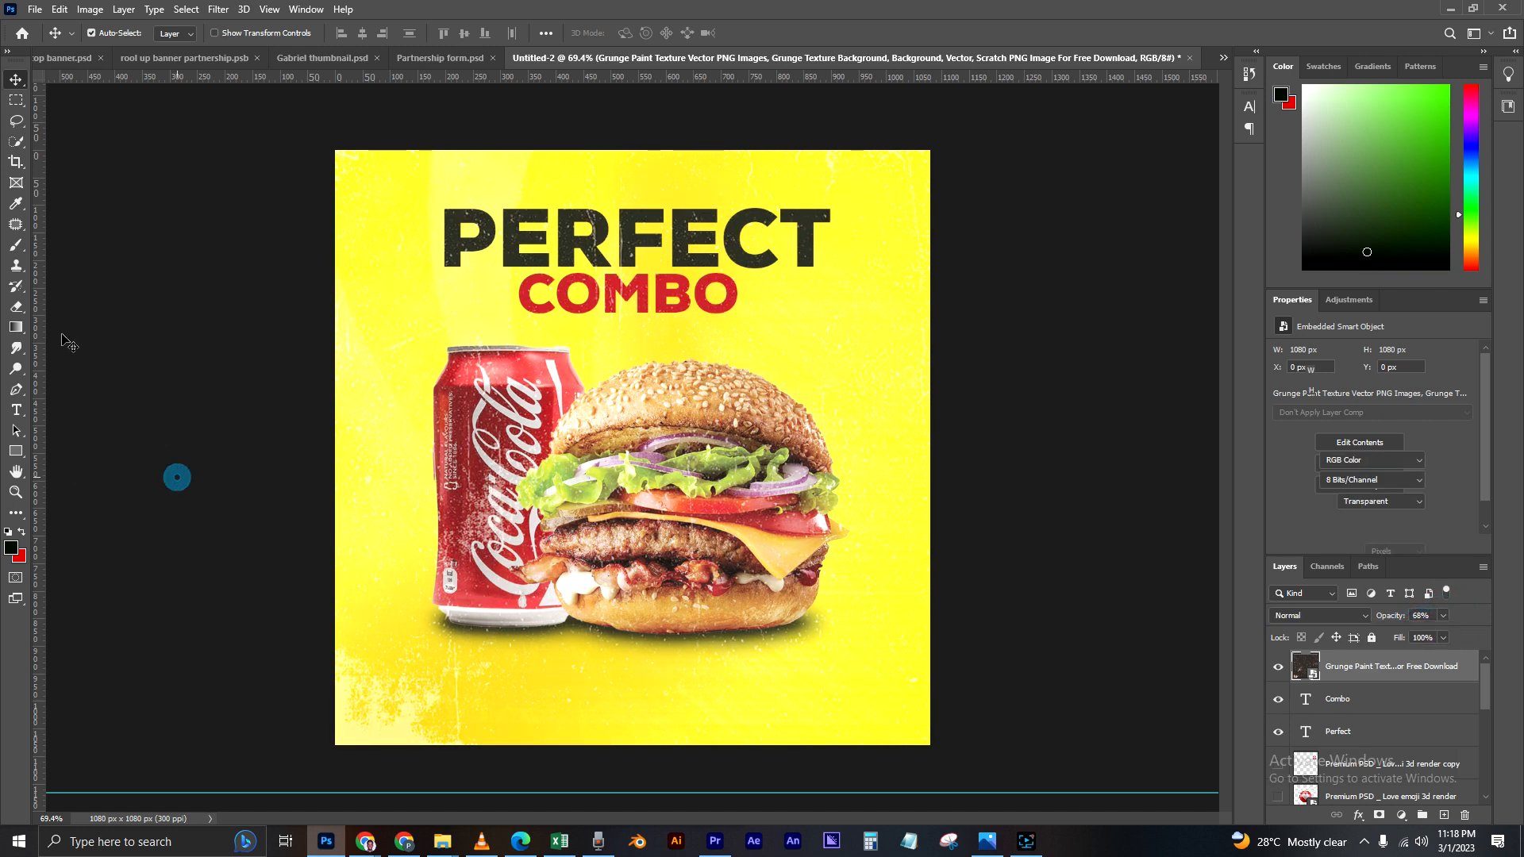
# Step: Rasterize the grunge texture layer
pyautogui.click(1361, 675)
pyautogui.rightClick(1372, 672)
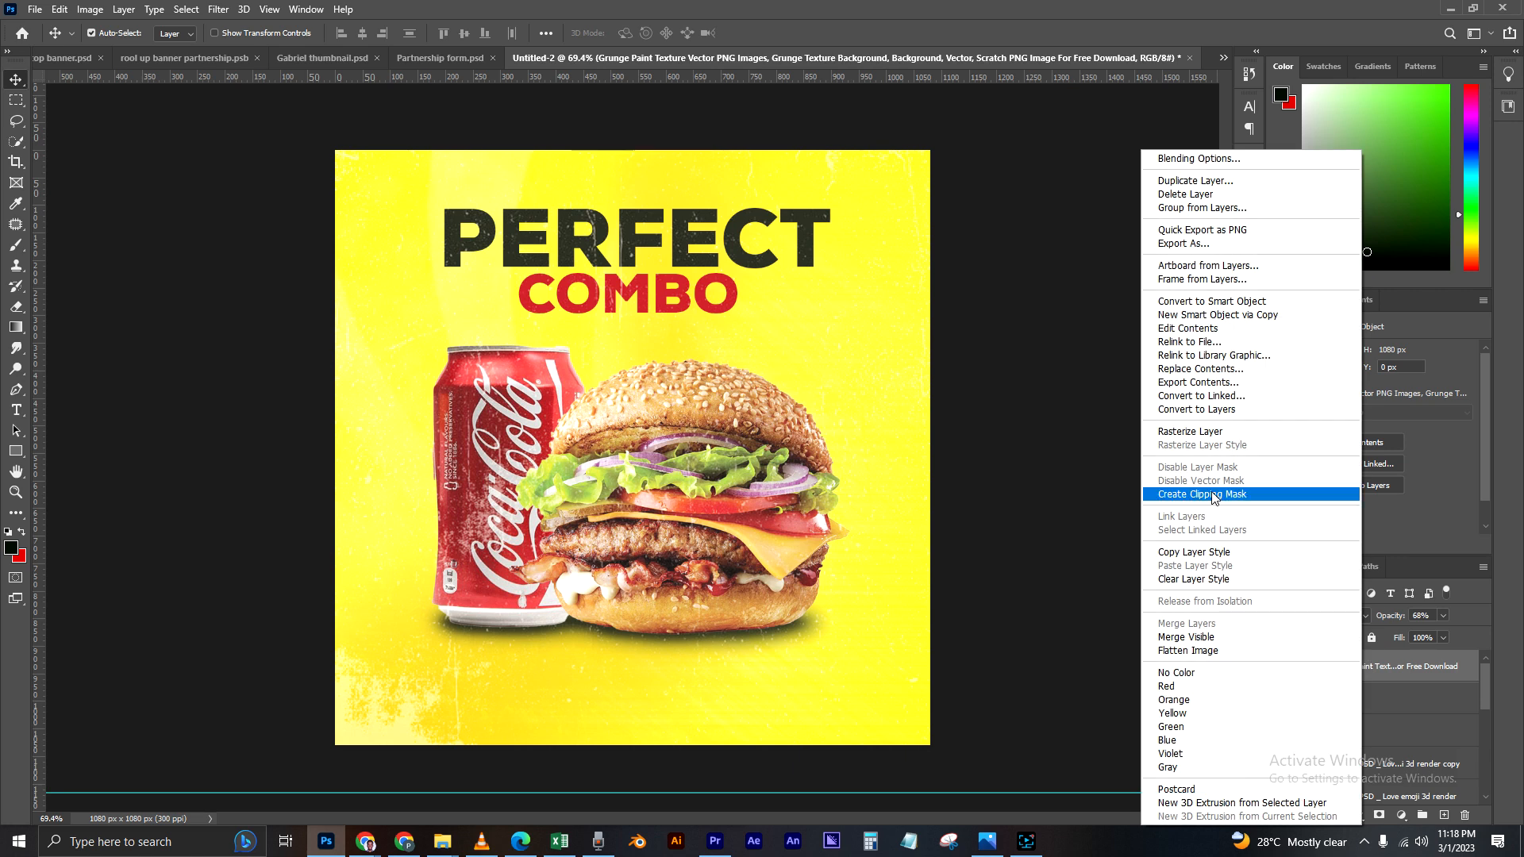
pyautogui.click(1184, 432)
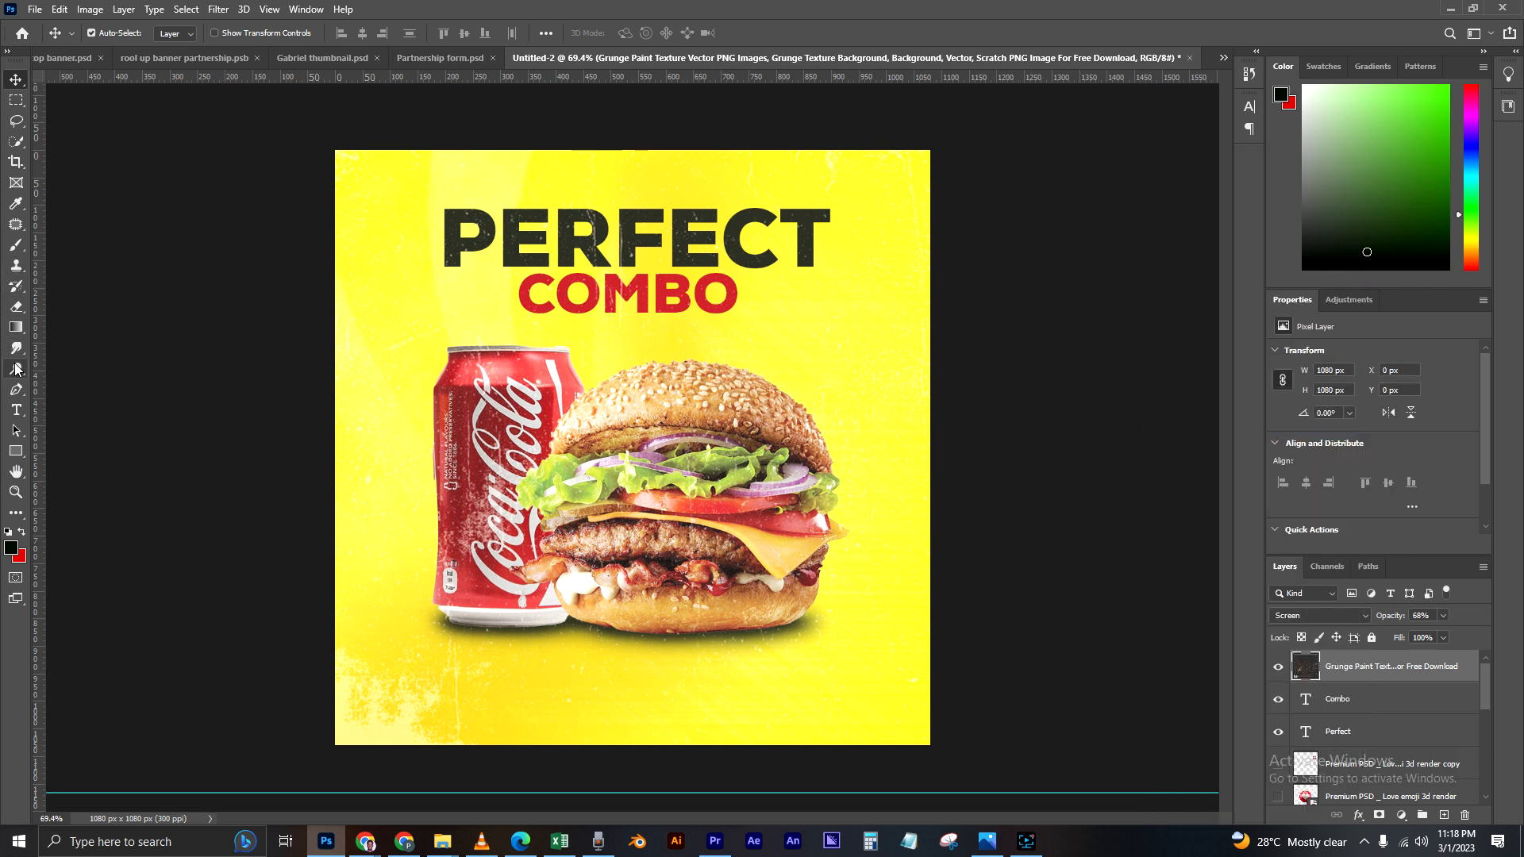
# Step: Softly erase the grunge texture over the can, burger, headline and lower-left background with a large, low-flow eraser, keeping that layer selected
pyautogui.click(15, 306)
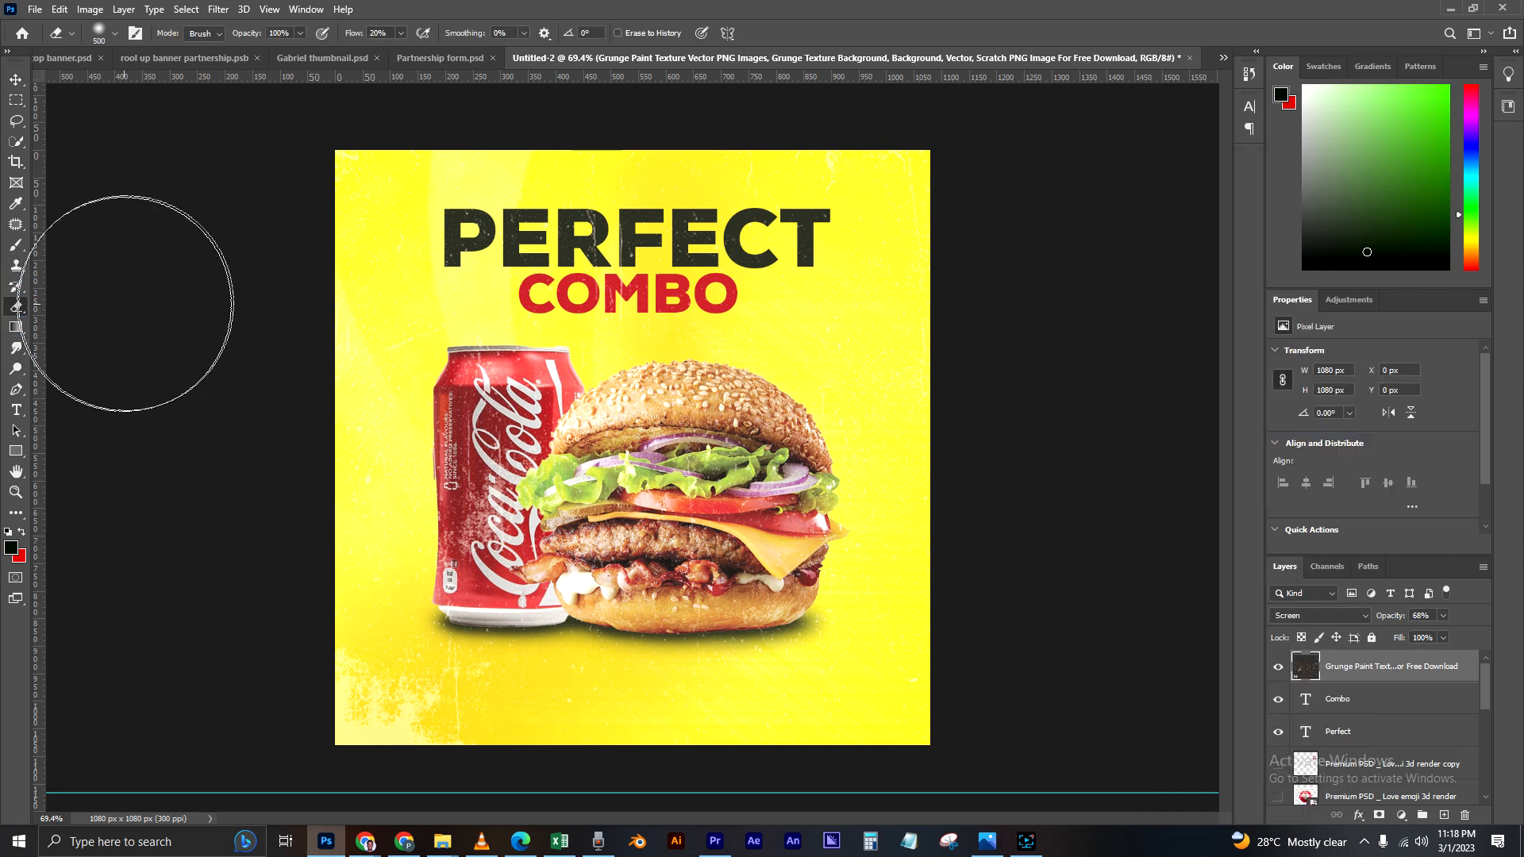
pyautogui.click(388, 679)
pyautogui.moveTo(428, 661)
pyautogui.mouseDown()
pyautogui.moveTo(538, 576)
pyautogui.moveTo(704, 516)
pyautogui.moveTo(620, 498)
pyautogui.moveTo(720, 501)
pyautogui.moveTo(609, 463)
pyautogui.moveTo(535, 415)
pyautogui.moveTo(531, 328)
pyautogui.moveTo(757, 356)
pyautogui.moveTo(782, 425)
pyautogui.moveTo(748, 536)
pyautogui.moveTo(777, 501)
pyautogui.moveTo(774, 474)
pyautogui.moveTo(708, 629)
pyautogui.moveTo(513, 515)
pyautogui.moveTo(584, 482)
pyautogui.moveTo(723, 488)
pyautogui.mouseUp()
pyautogui.scroll(-2, 825, 528)
pyautogui.scroll(1, 712, 526)
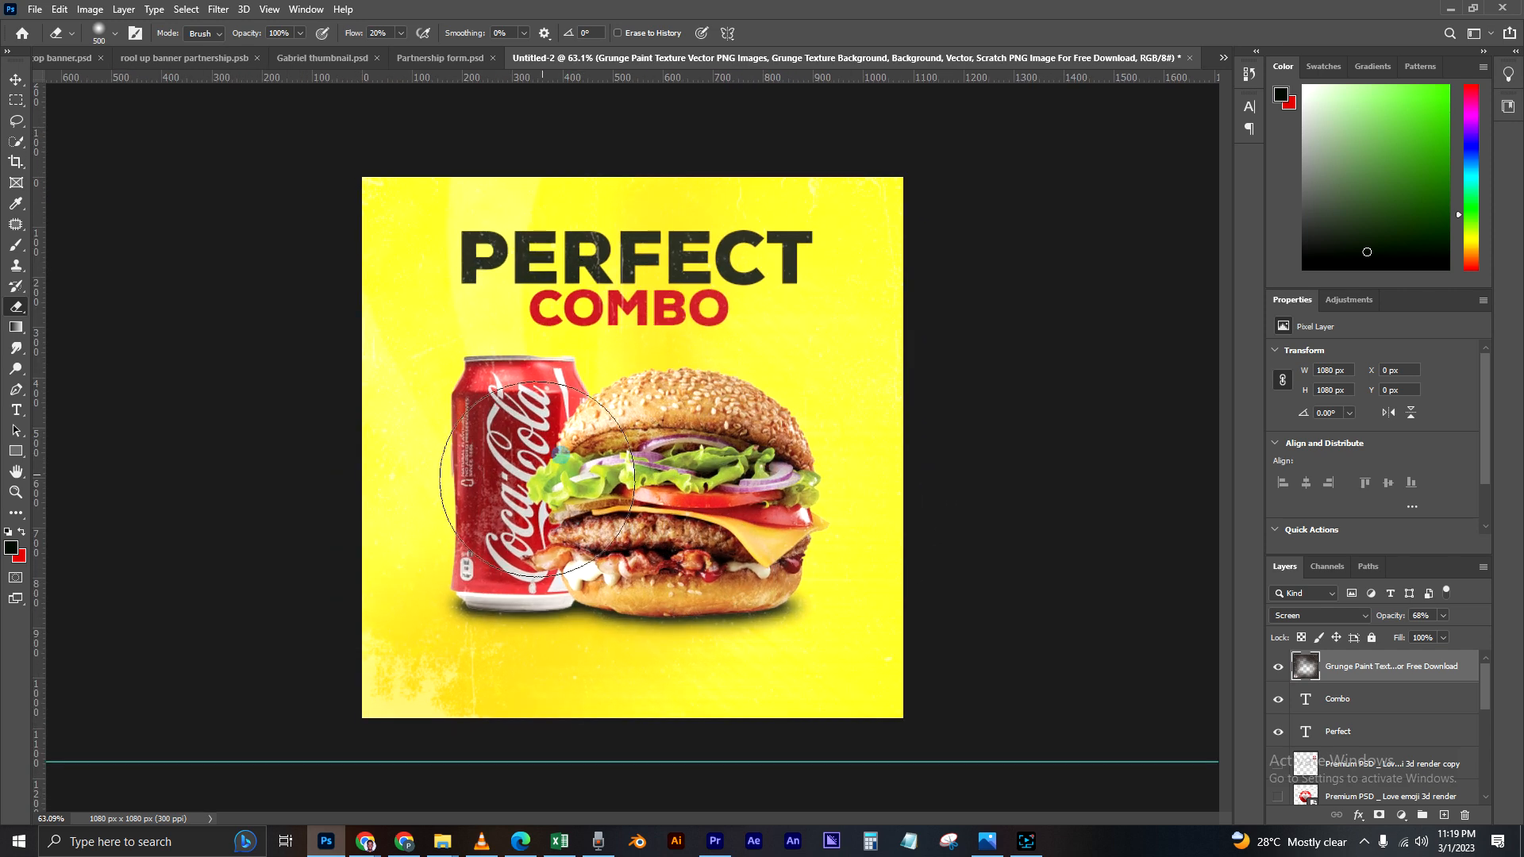
pyautogui.moveTo(606, 350)
pyautogui.mouseDown()
pyautogui.moveTo(677, 344)
pyautogui.moveTo(704, 449)
pyautogui.moveTo(645, 495)
pyautogui.moveTo(653, 512)
pyautogui.moveTo(719, 525)
pyautogui.moveTo(555, 534)
pyautogui.moveTo(586, 510)
pyautogui.moveTo(750, 520)
pyautogui.moveTo(548, 588)
pyautogui.moveTo(477, 647)
pyautogui.moveTo(421, 667)
pyautogui.mouseUp()
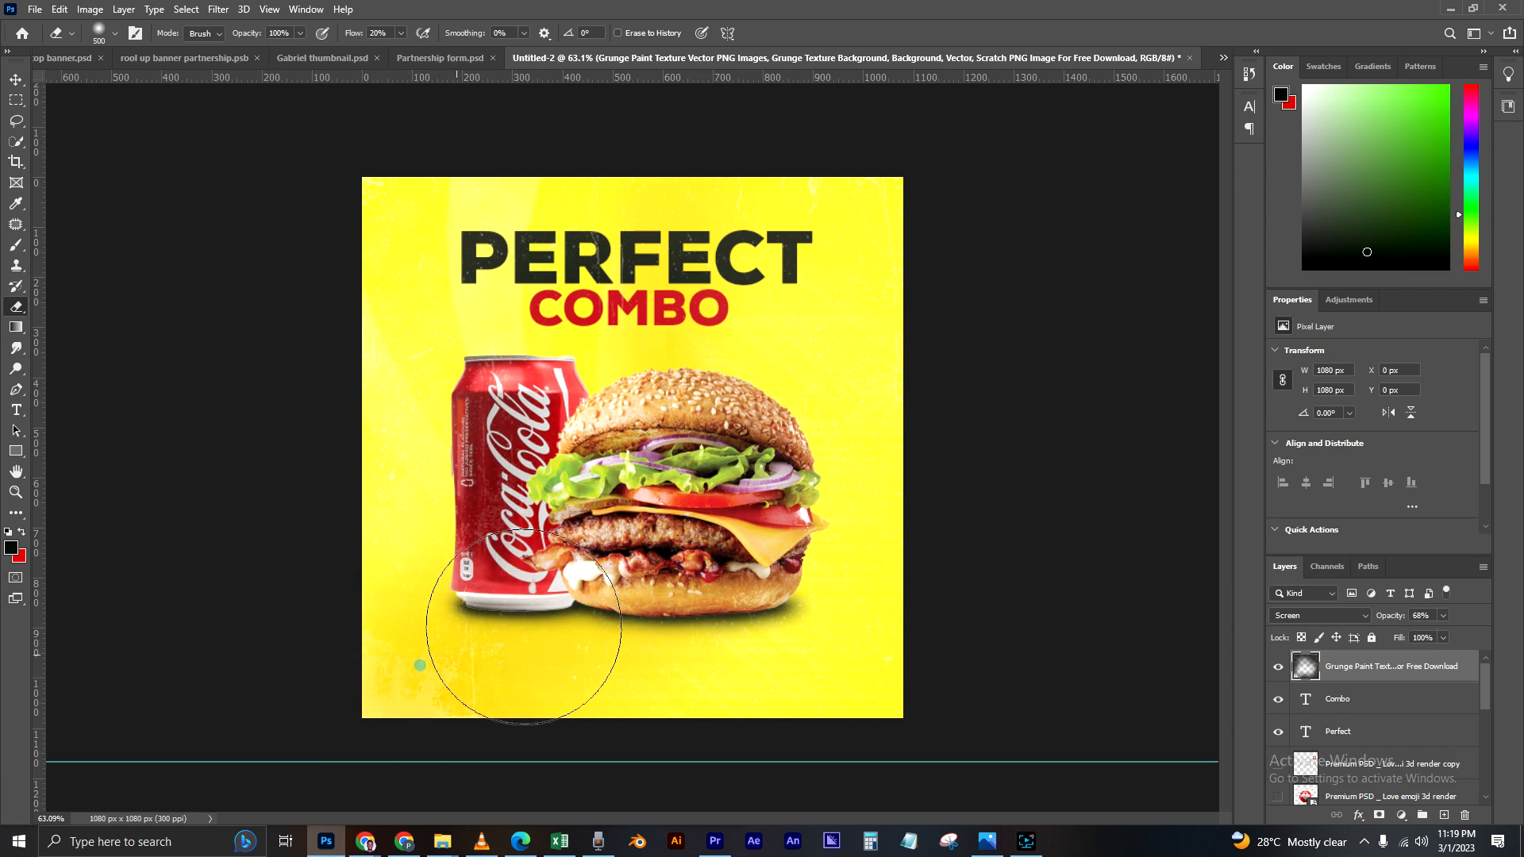
pyautogui.scroll(-4, 863, 456)
pyautogui.scroll(1, 746, 308)
pyautogui.scroll(3, 742, 311)
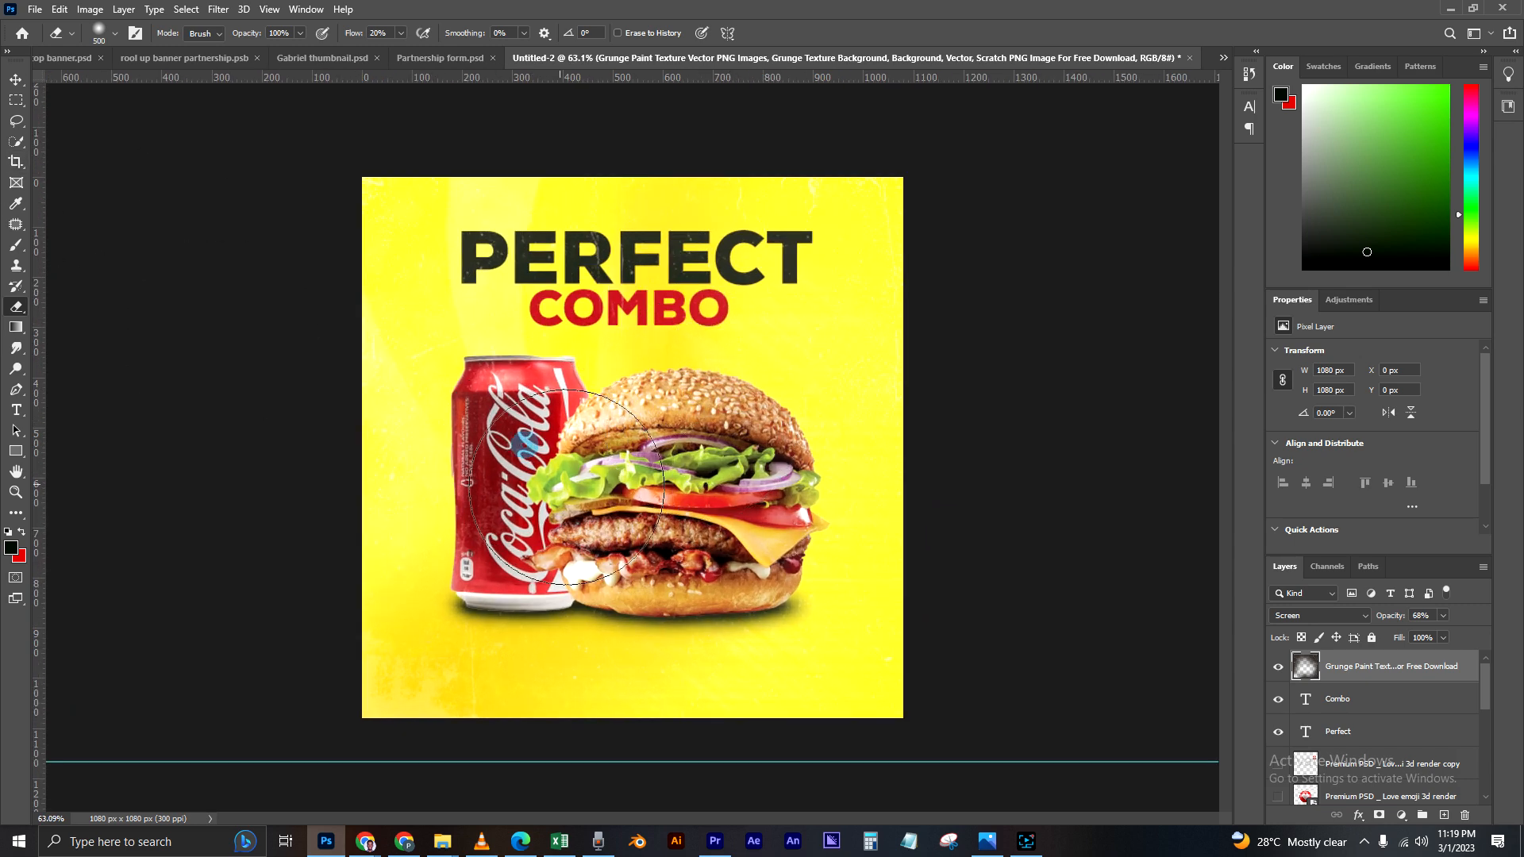
pyautogui.click(14, 80)
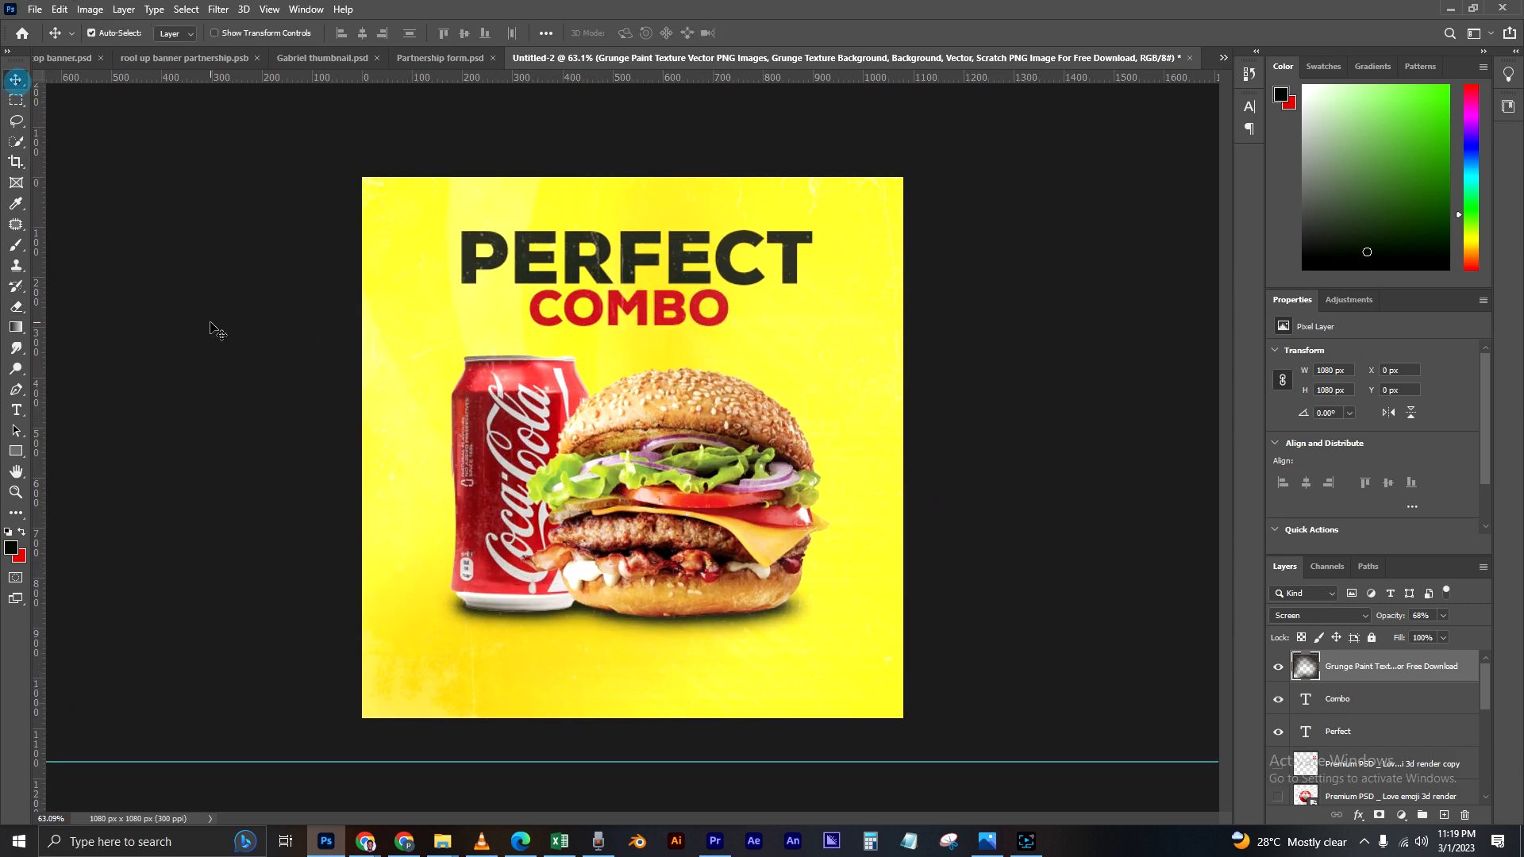
pyautogui.click(205, 322)
pyautogui.click(1369, 673)
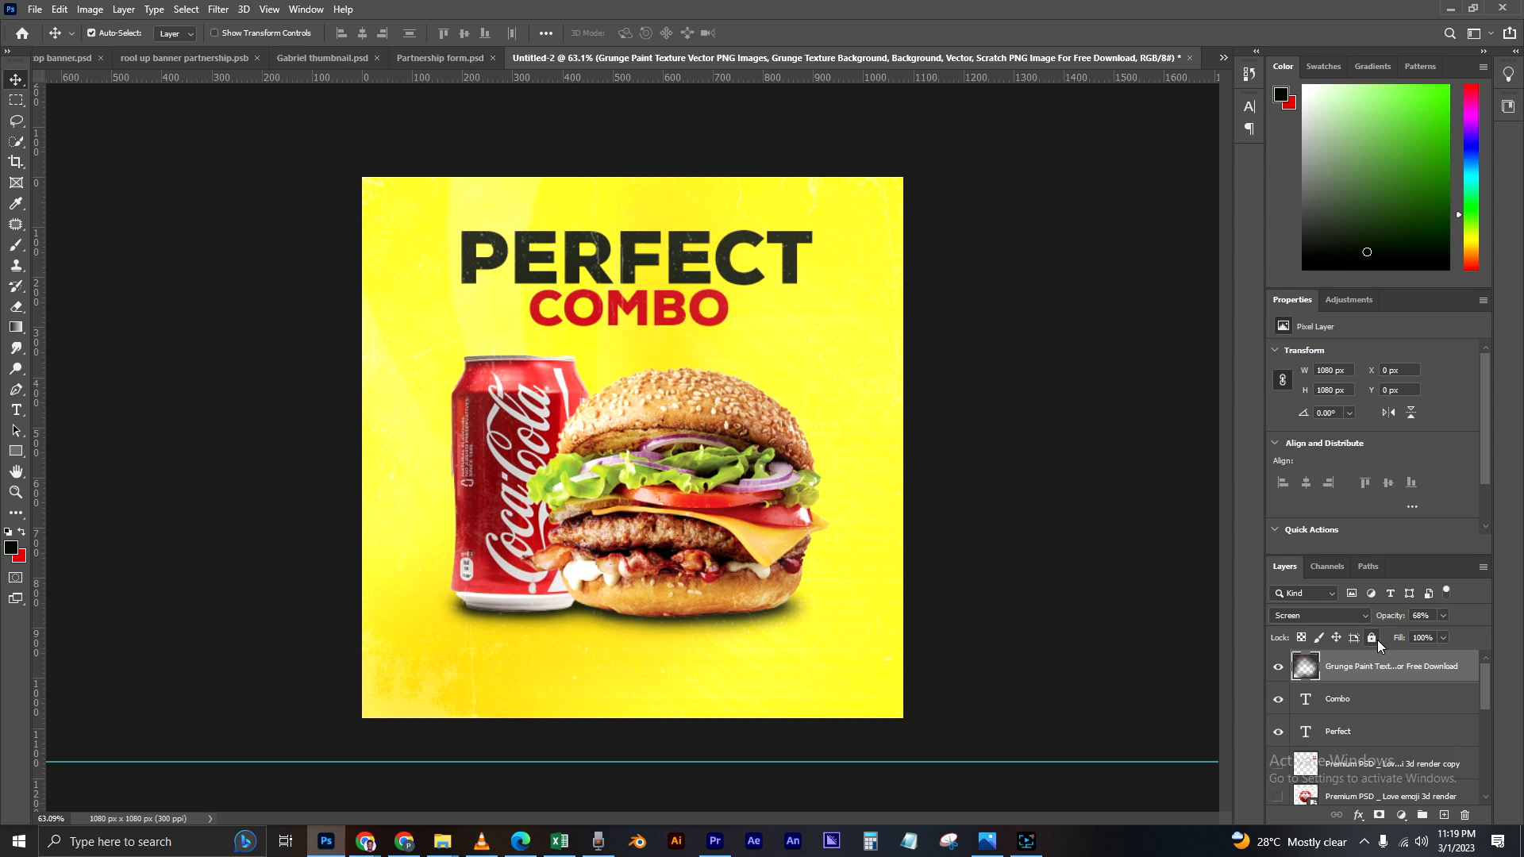
# Step: Fully lock the grunge texture layer and undo the accidental shift of the background light layer
pyautogui.click(1371, 638)
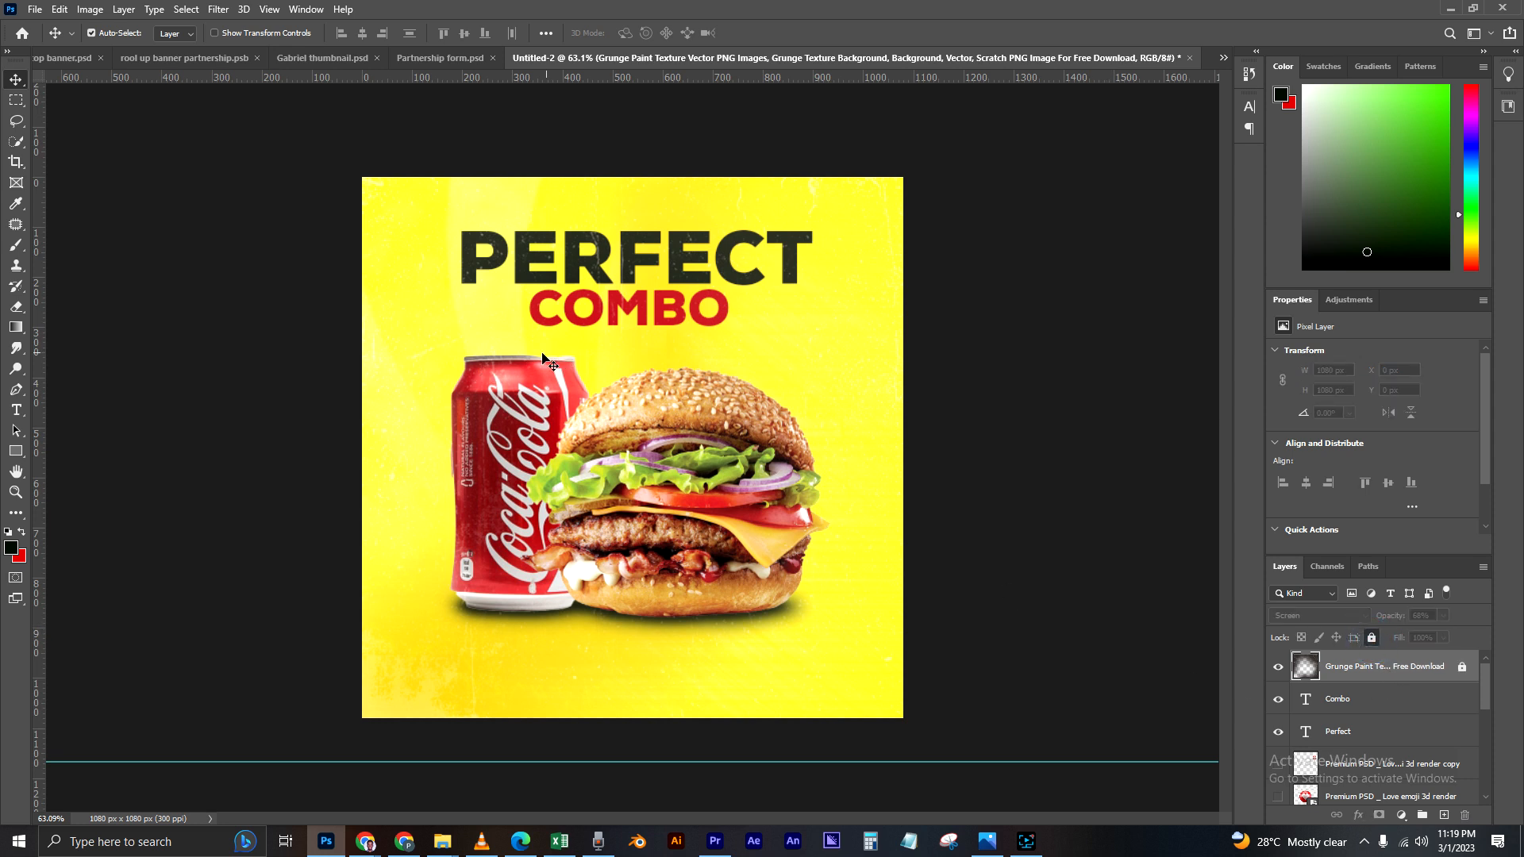
pyautogui.click(426, 389)
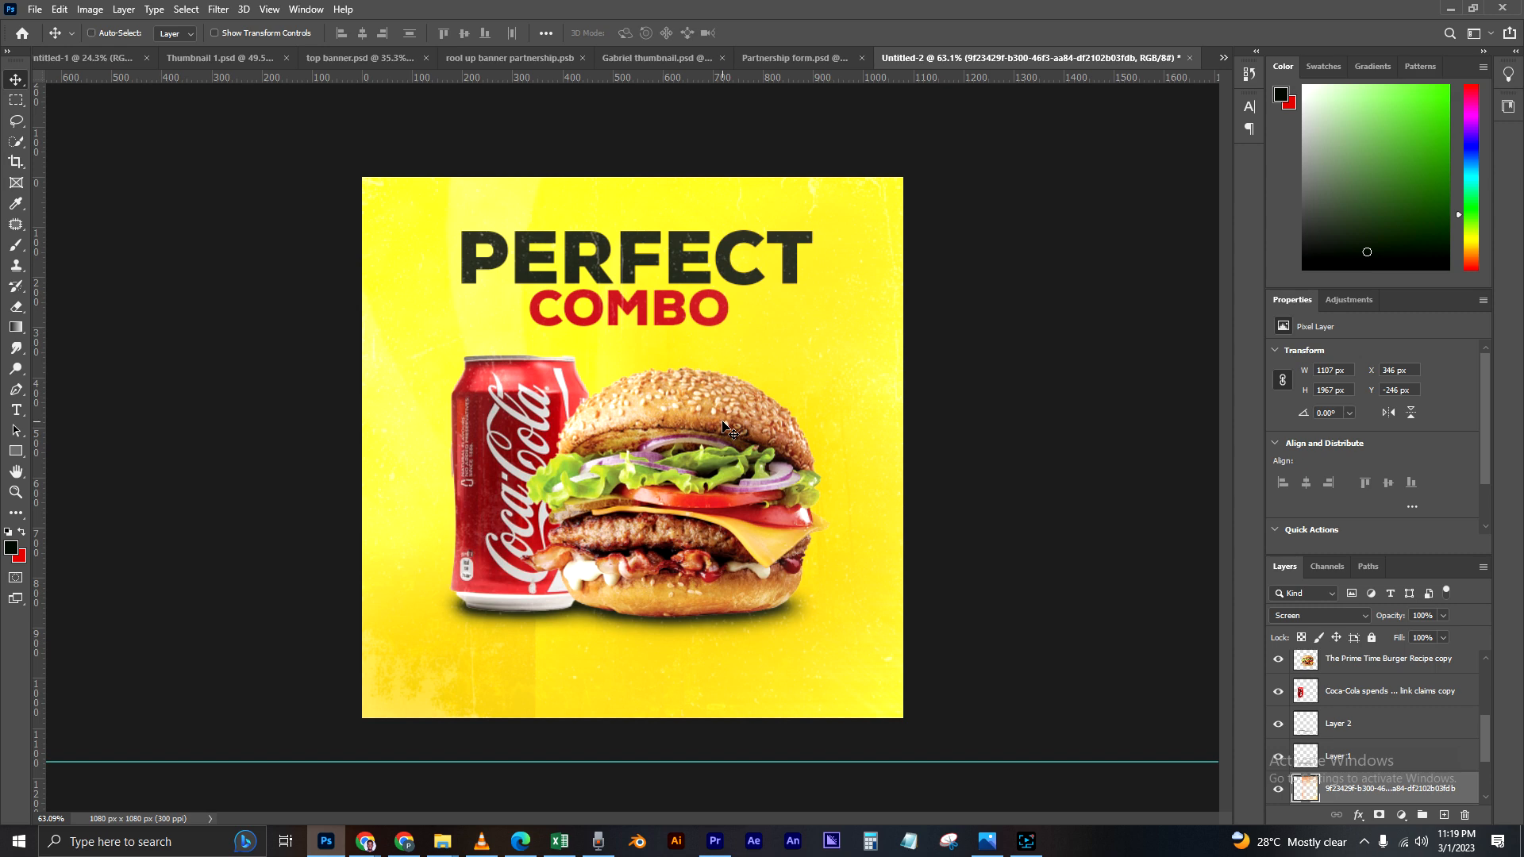
pyautogui.hotkey('ctrl', 'z')
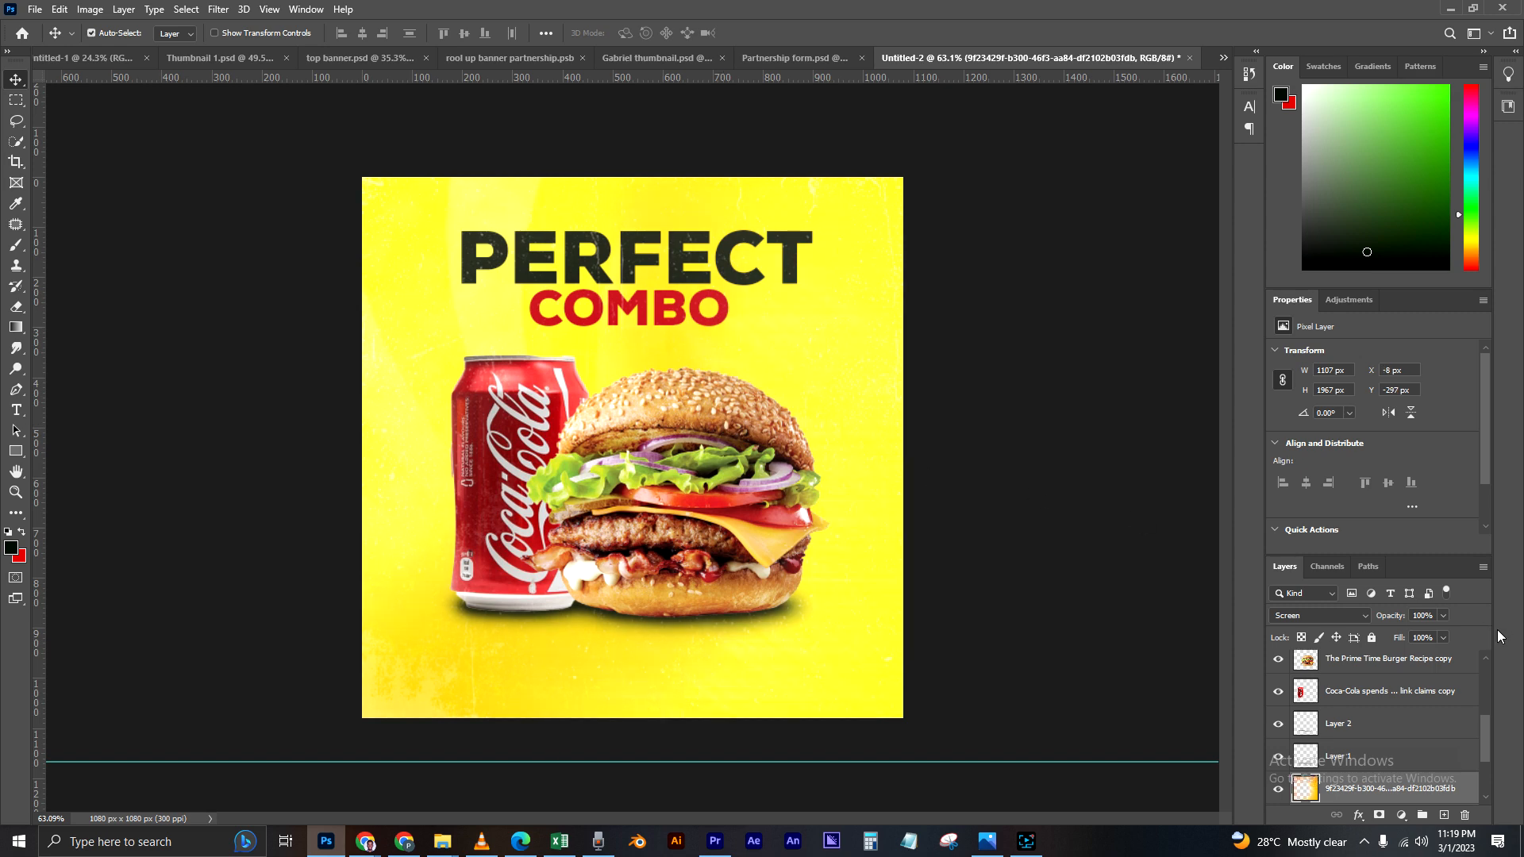
# Step: Duplicate the red COMBO text, move the copy down over the products, and place its layer directly below the Coca-Cola can layer
pyautogui.scroll(3, 1341, 722)
pyautogui.scroll(4, 870, 435)
pyautogui.scroll(-4, 872, 438)
pyautogui.scroll(-2, 706, 453)
pyautogui.scroll(2, 704, 454)
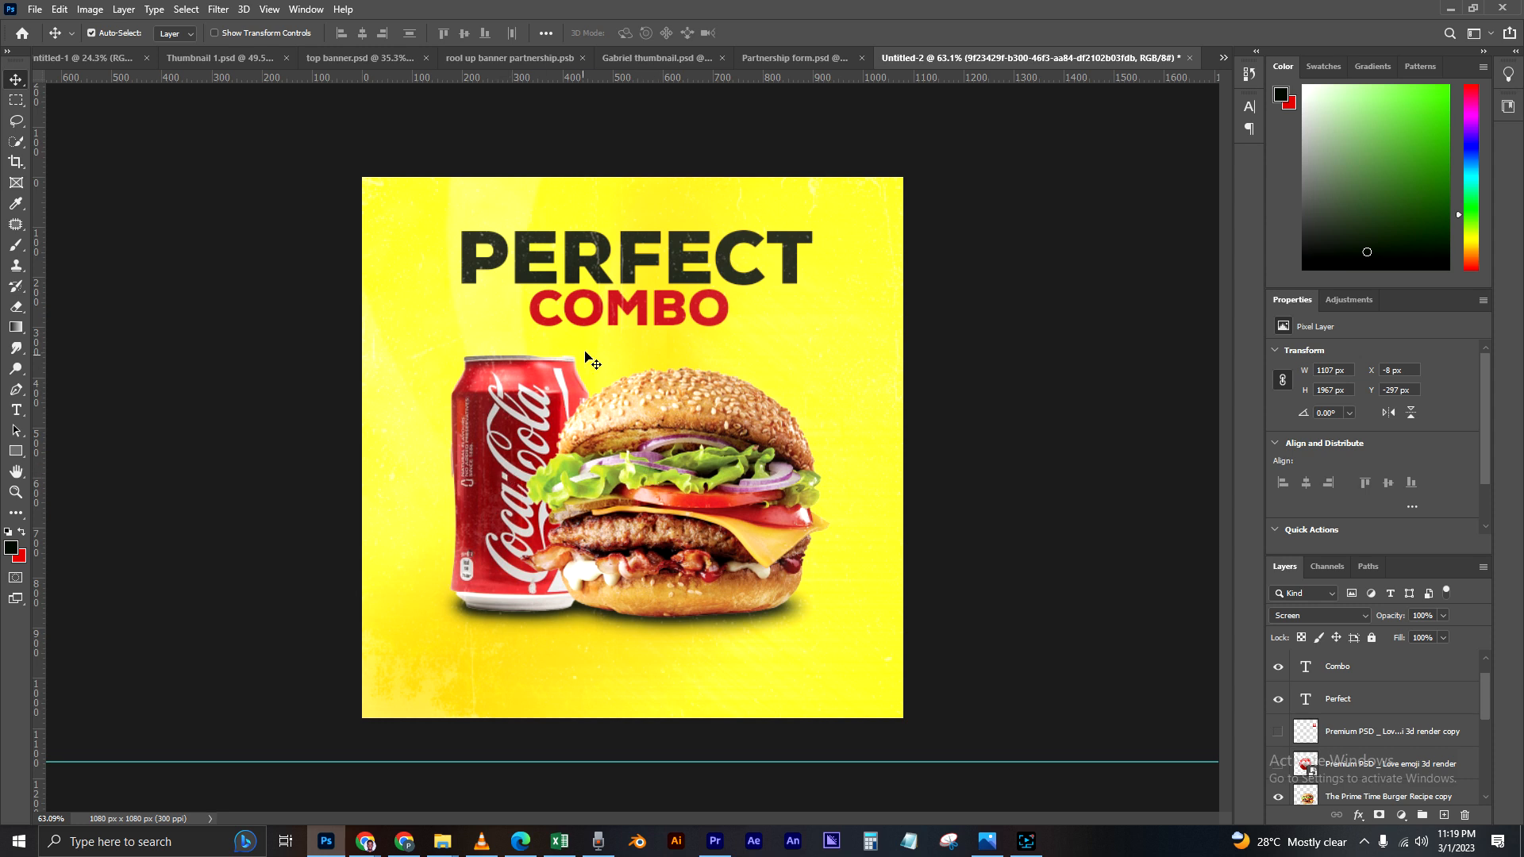
pyautogui.click(618, 300)
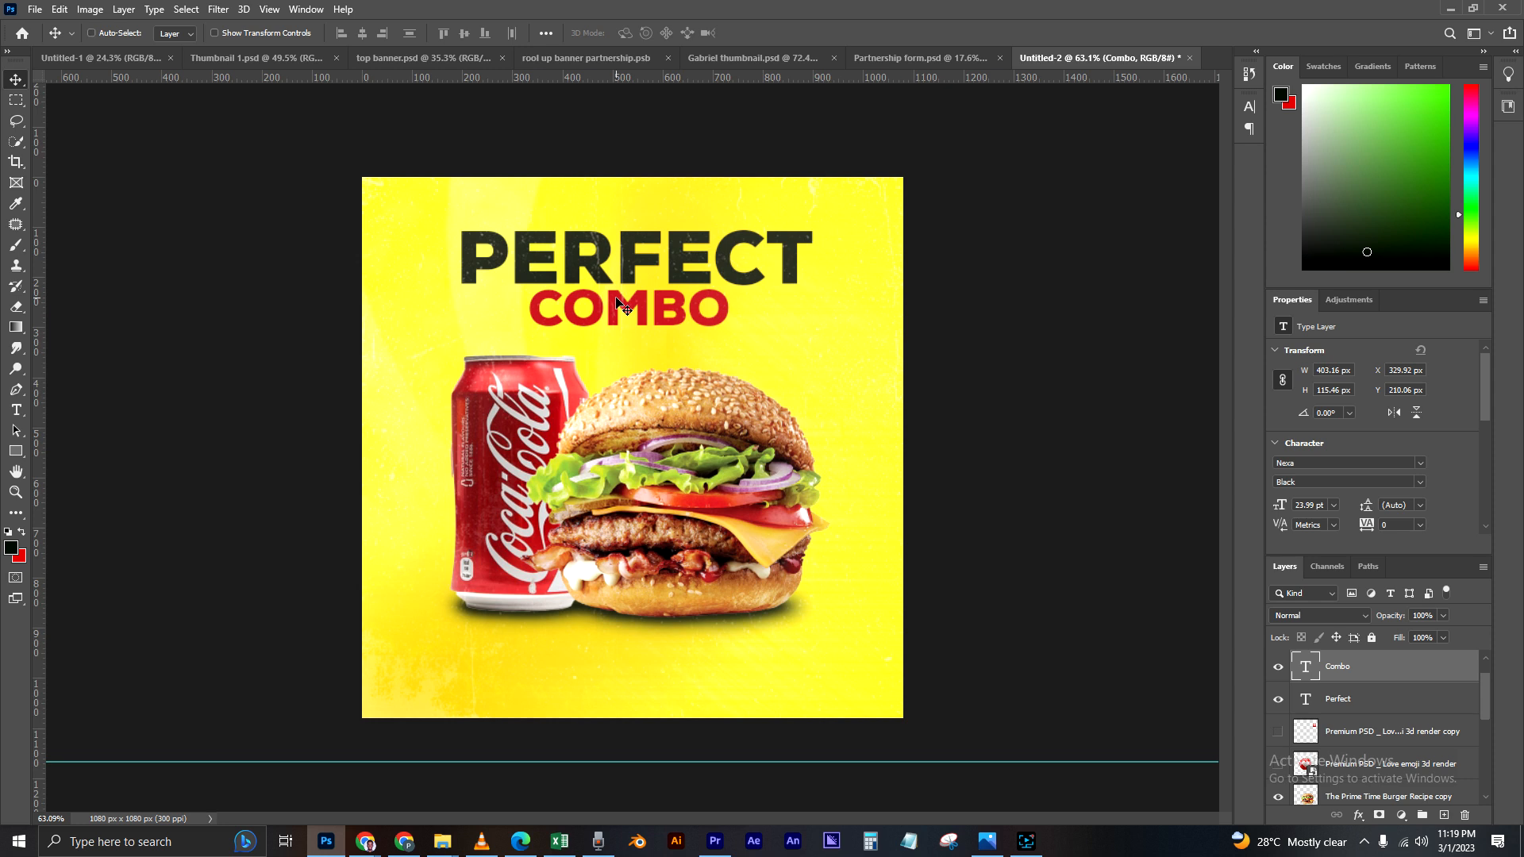
pyautogui.hotkey('ctrl', 'j')
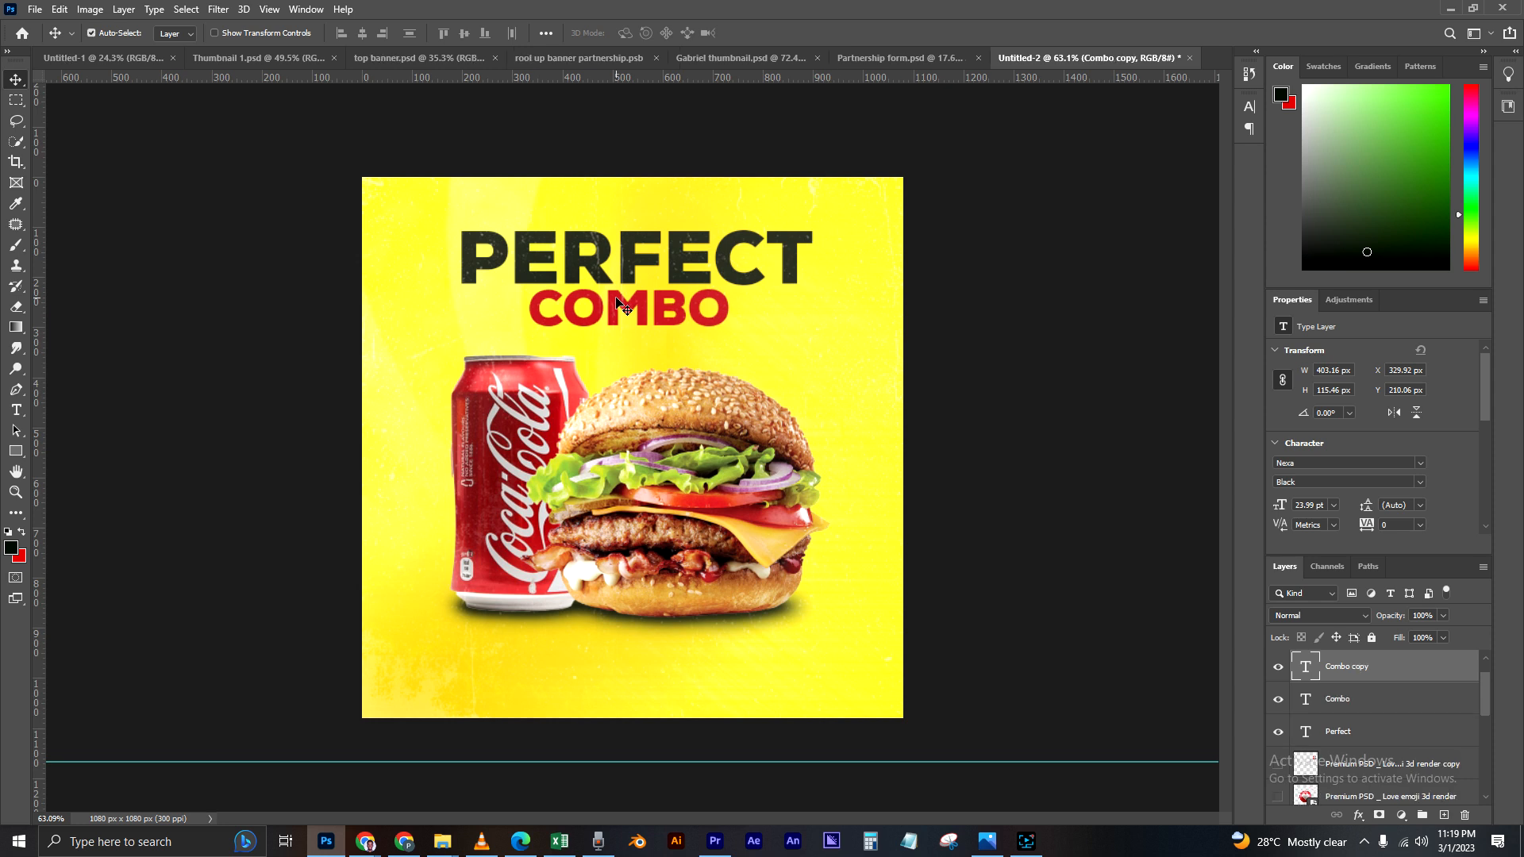
pyautogui.moveTo(644, 302); pyautogui.dragTo(622, 392)
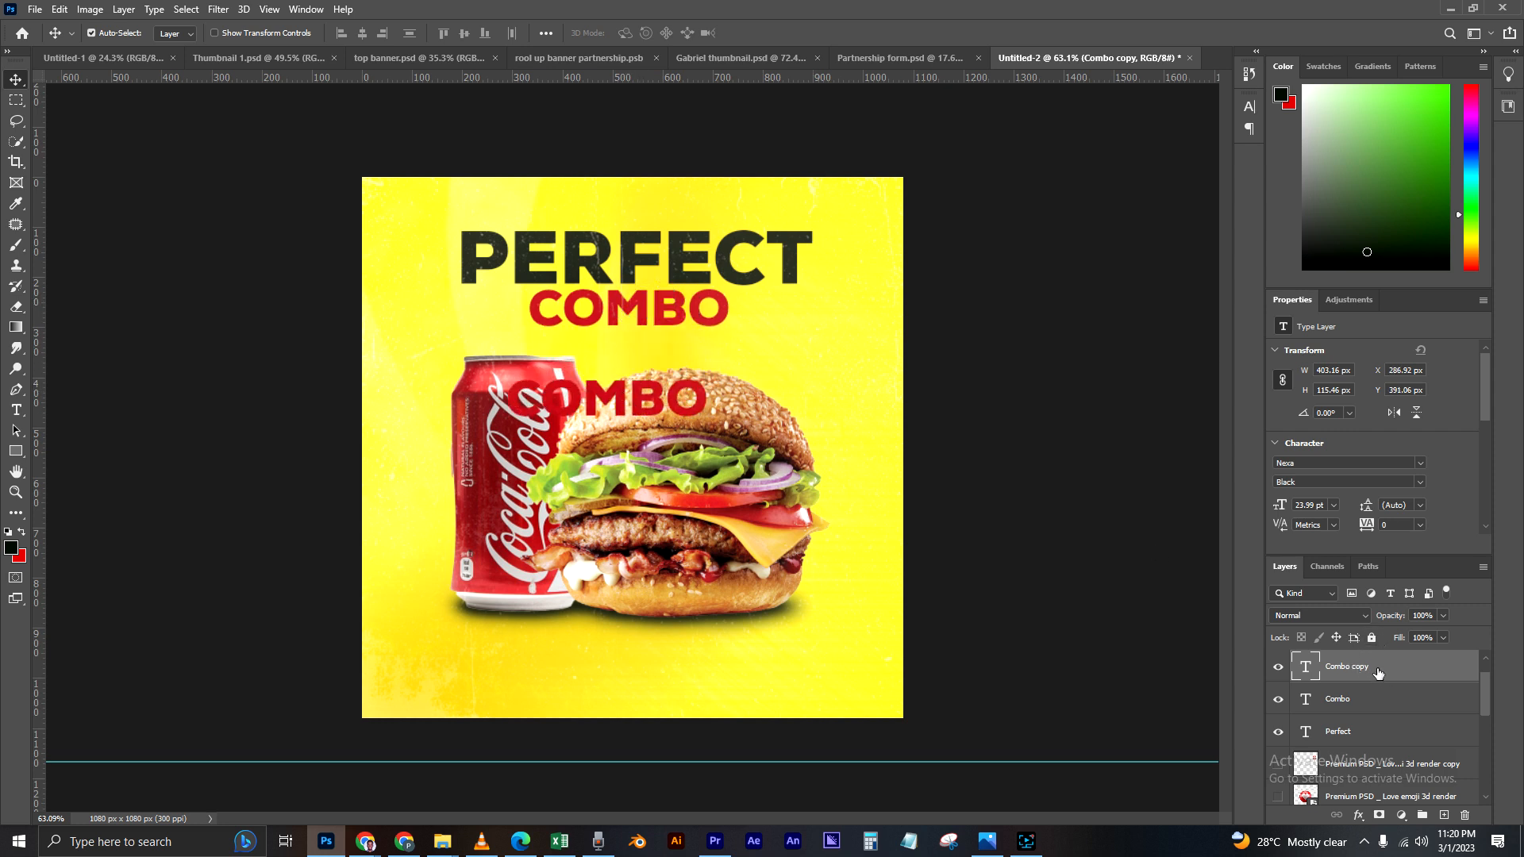
pyautogui.moveTo(1382, 673); pyautogui.dragTo(1346, 743)
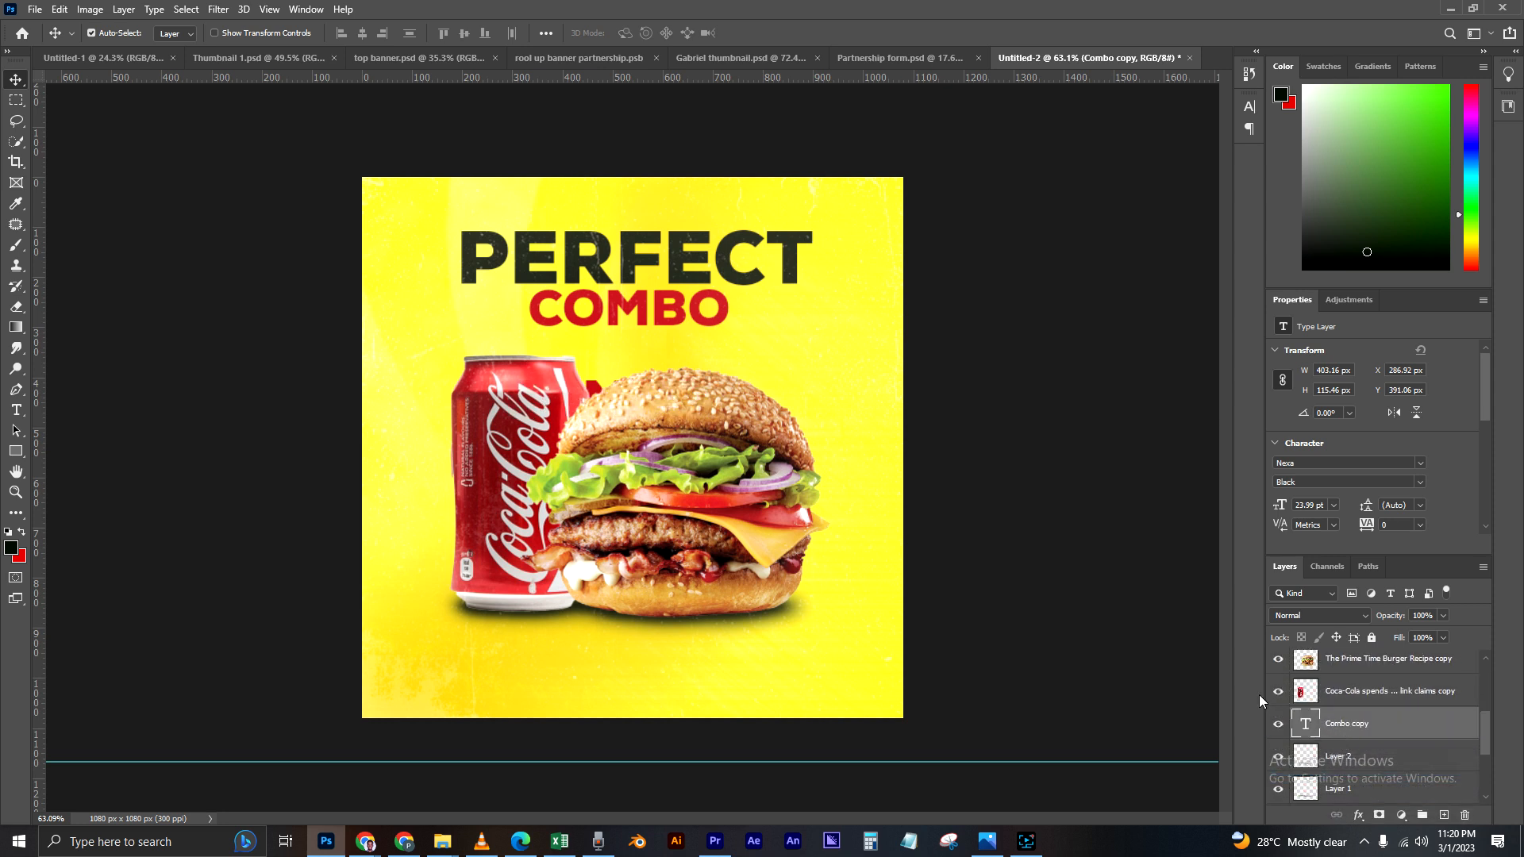
# Step: Enlarge the COMBO copy to about 253%, roughly 1020 px wide, and centre it behind the upper part of the can and burger
pyautogui.hotkey('ctrl', 't')
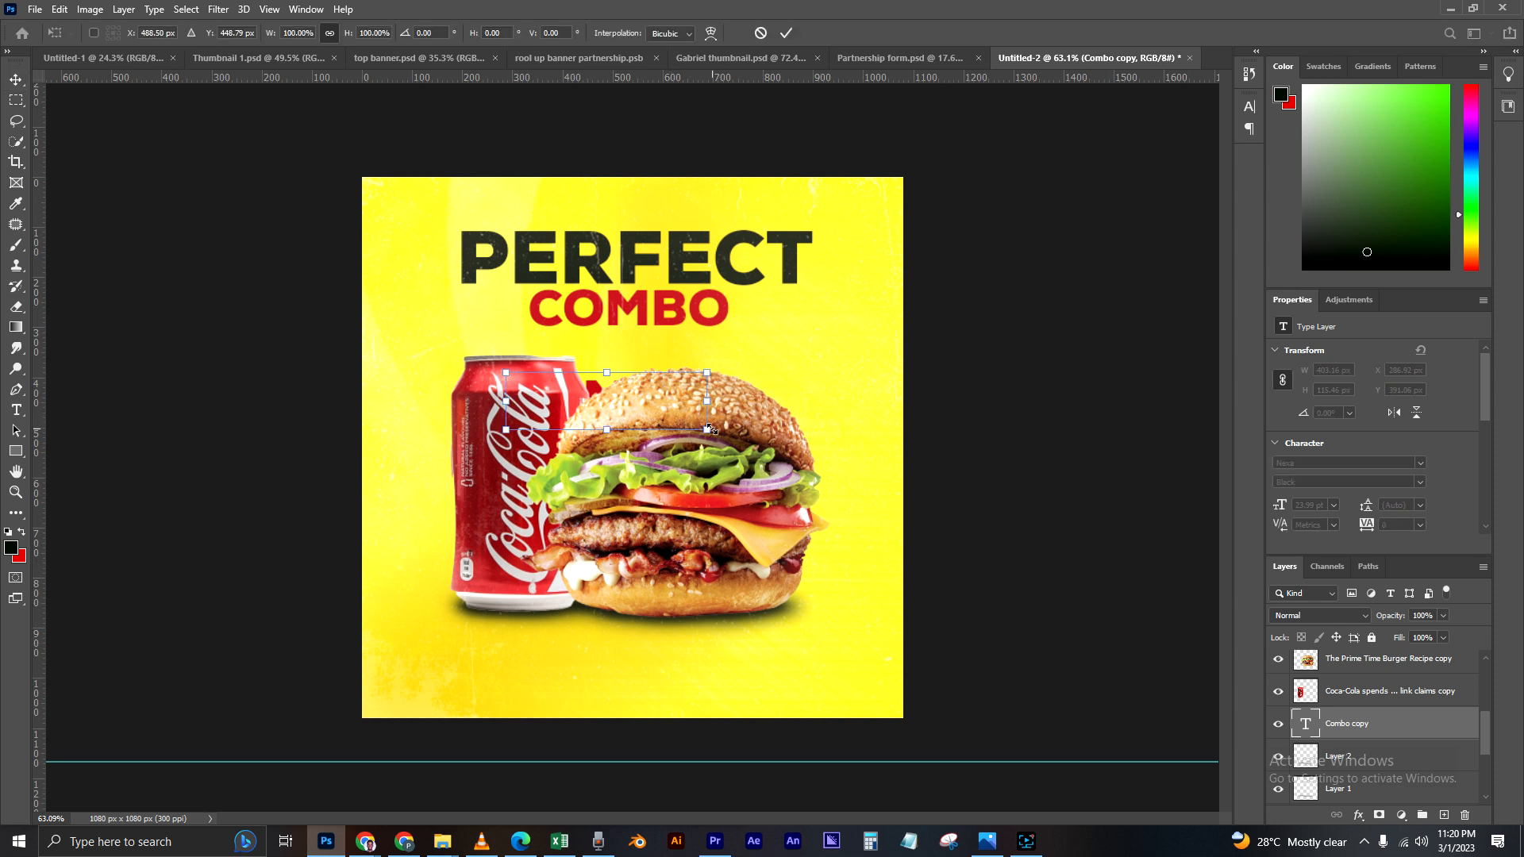
pyautogui.moveTo(709, 430); pyautogui.dragTo(865, 475)
pyautogui.moveTo(496, 468); pyautogui.dragTo(357, 496)
pyautogui.moveTo(833, 427); pyautogui.dragTo(863, 475)
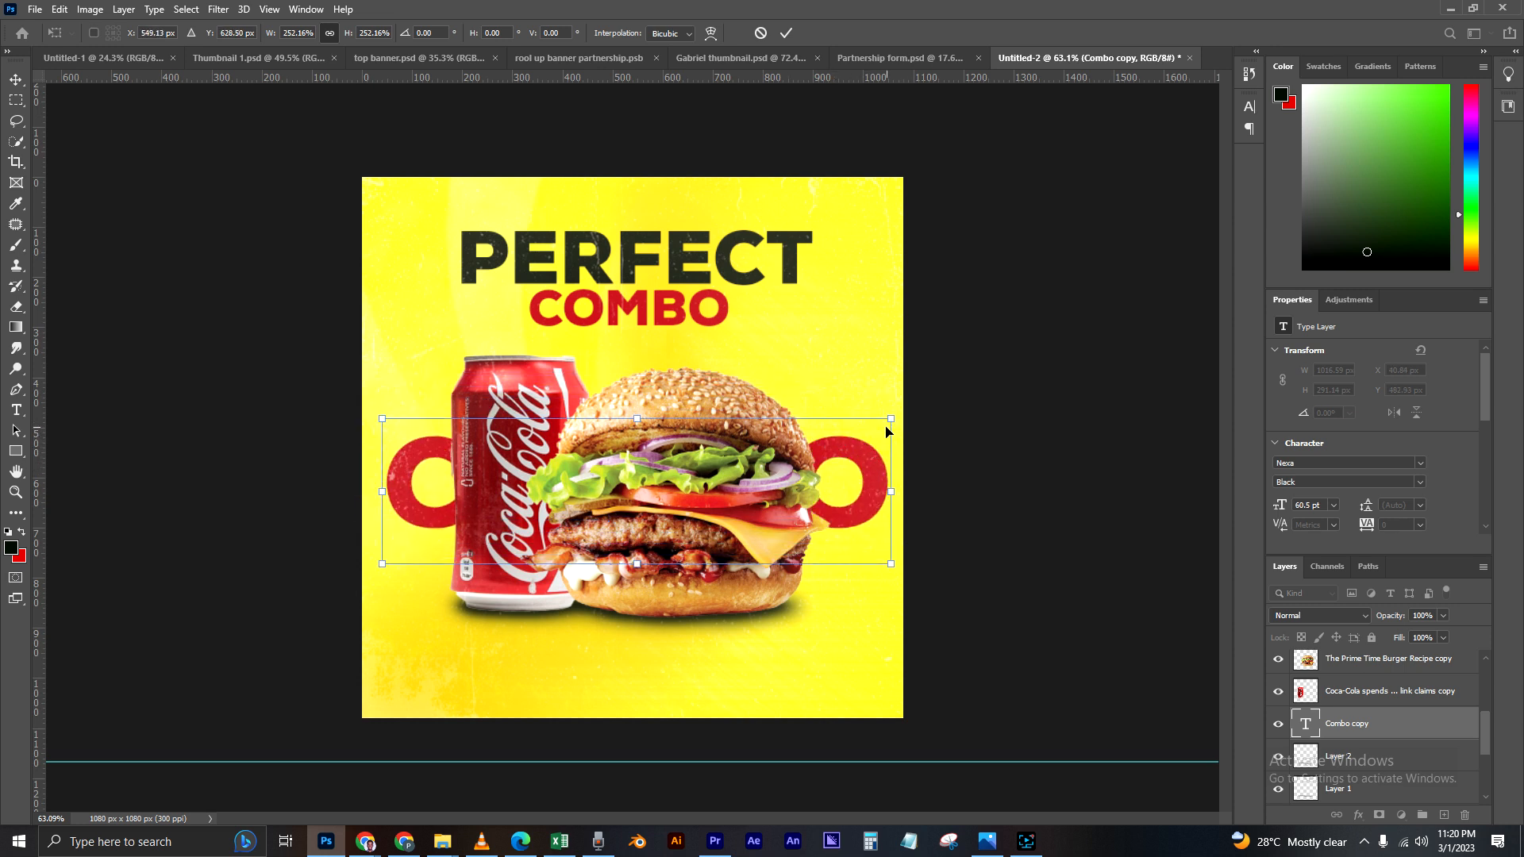
pyautogui.moveTo(893, 419); pyautogui.dragTo(801, 444)
pyautogui.moveTo(443, 496); pyautogui.dragTo(479, 431)
pyautogui.moveTo(418, 388); pyautogui.dragTo(398, 389)
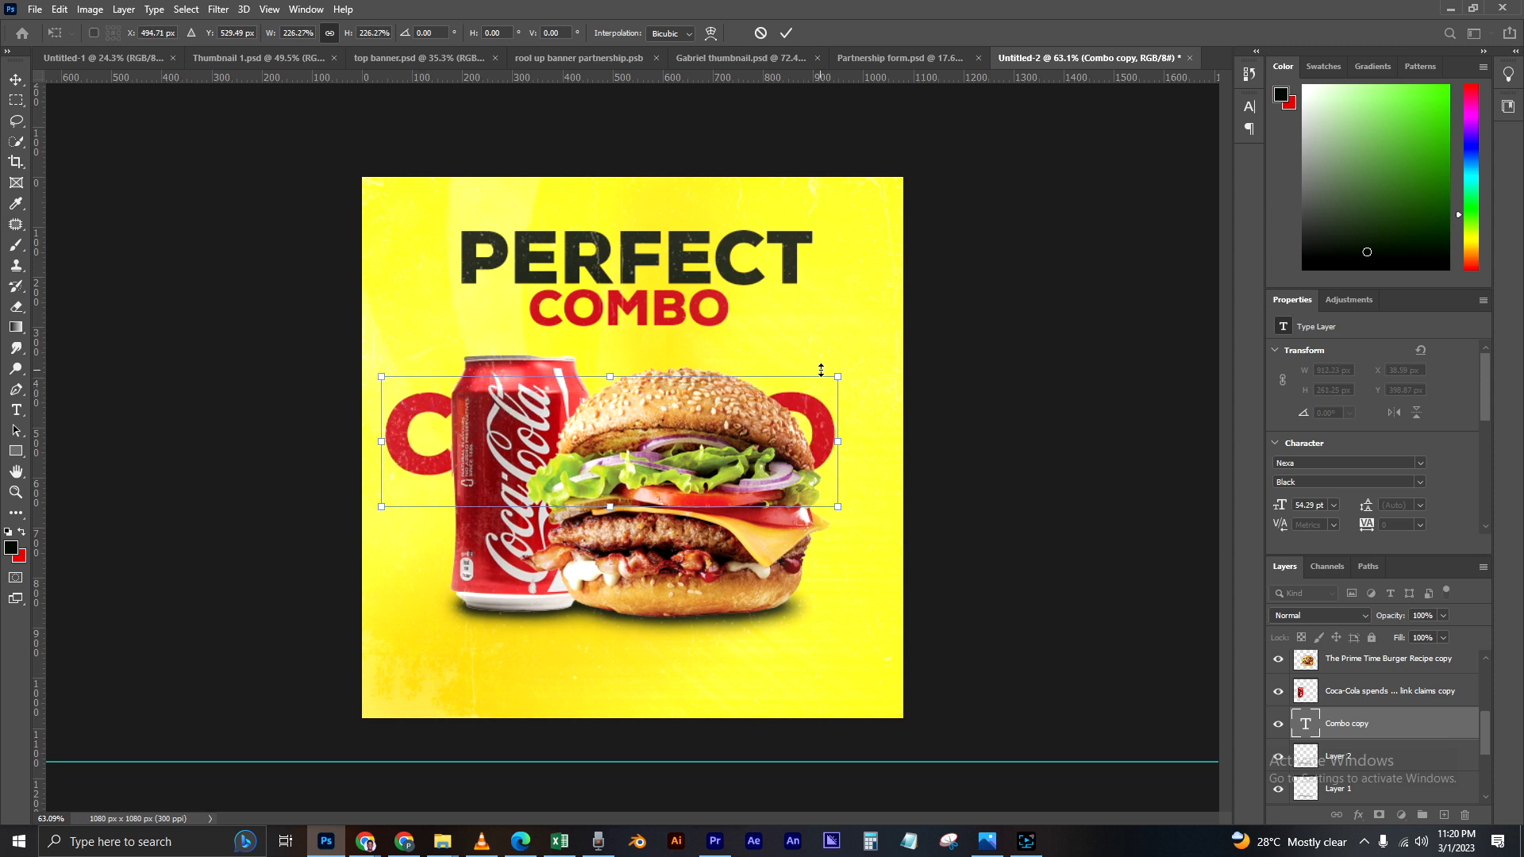
pyautogui.moveTo(840, 374); pyautogui.dragTo(879, 366)
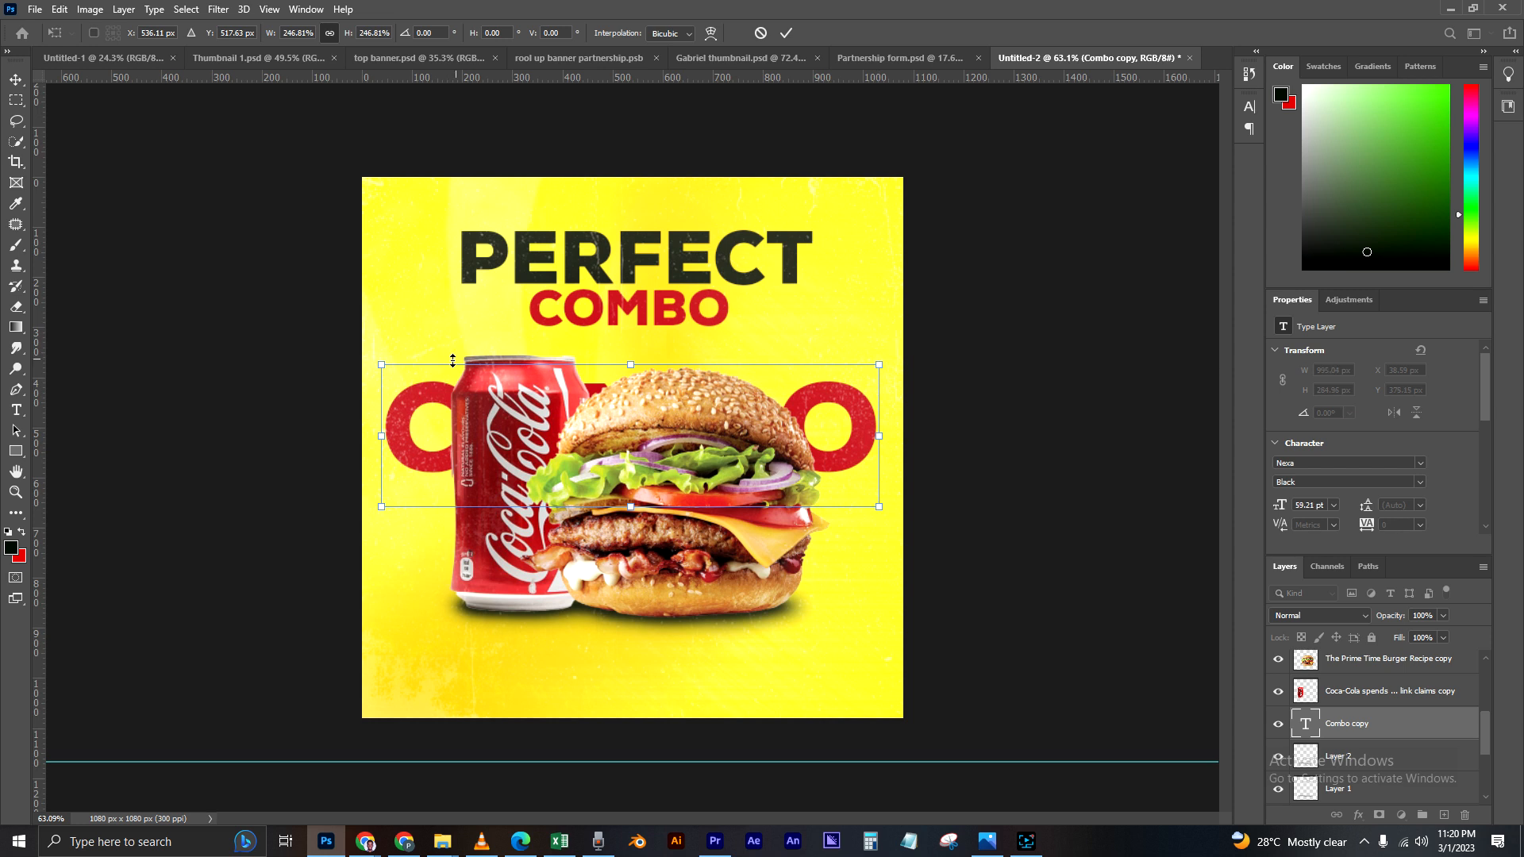
pyautogui.moveTo(382, 364); pyautogui.dragTo(374, 362)
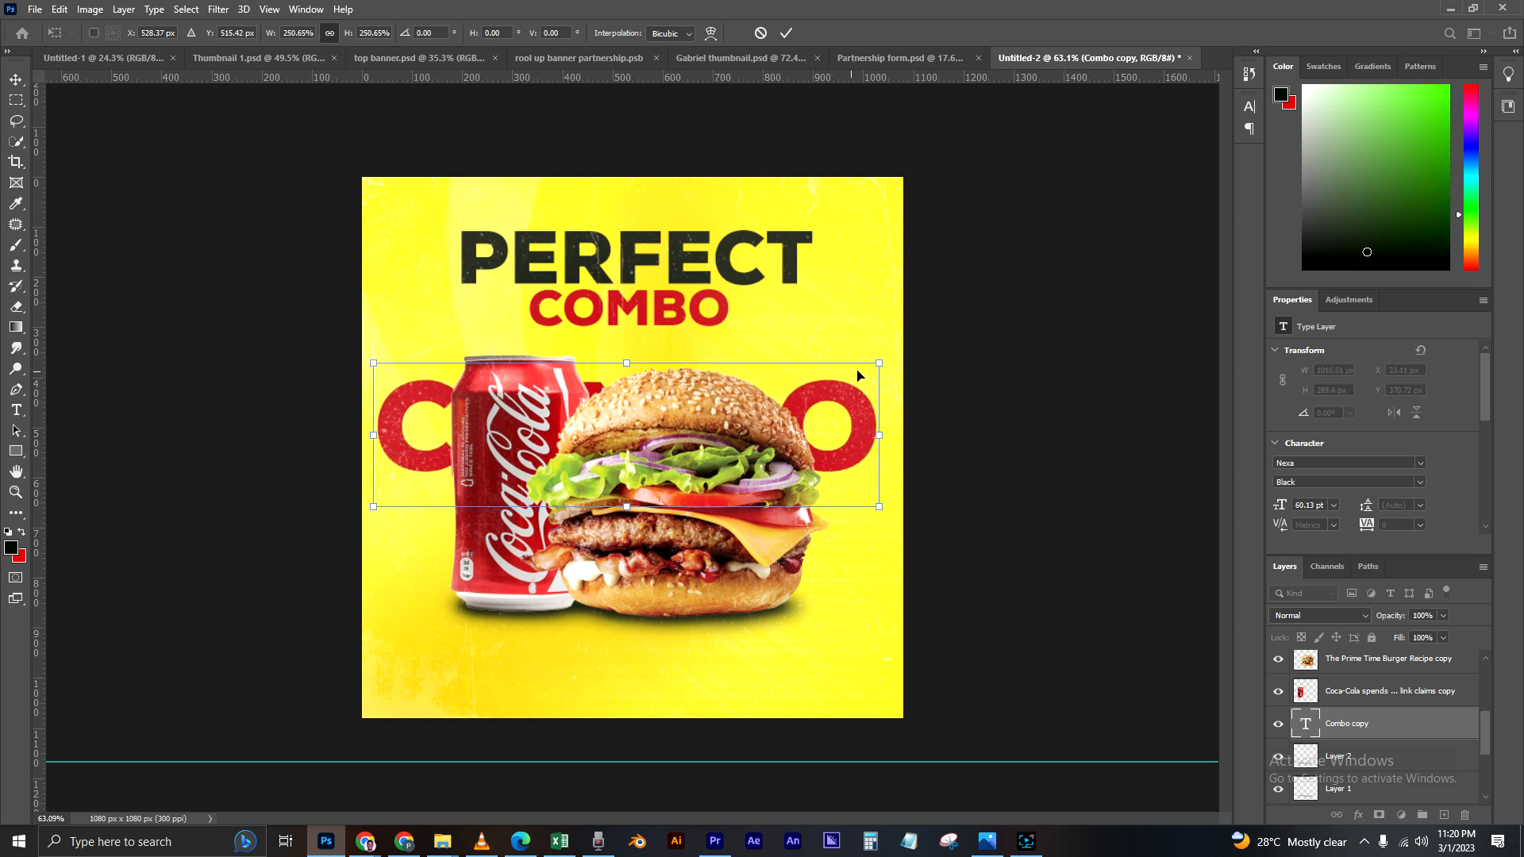
pyautogui.moveTo(887, 358); pyautogui.dragTo(889, 356)
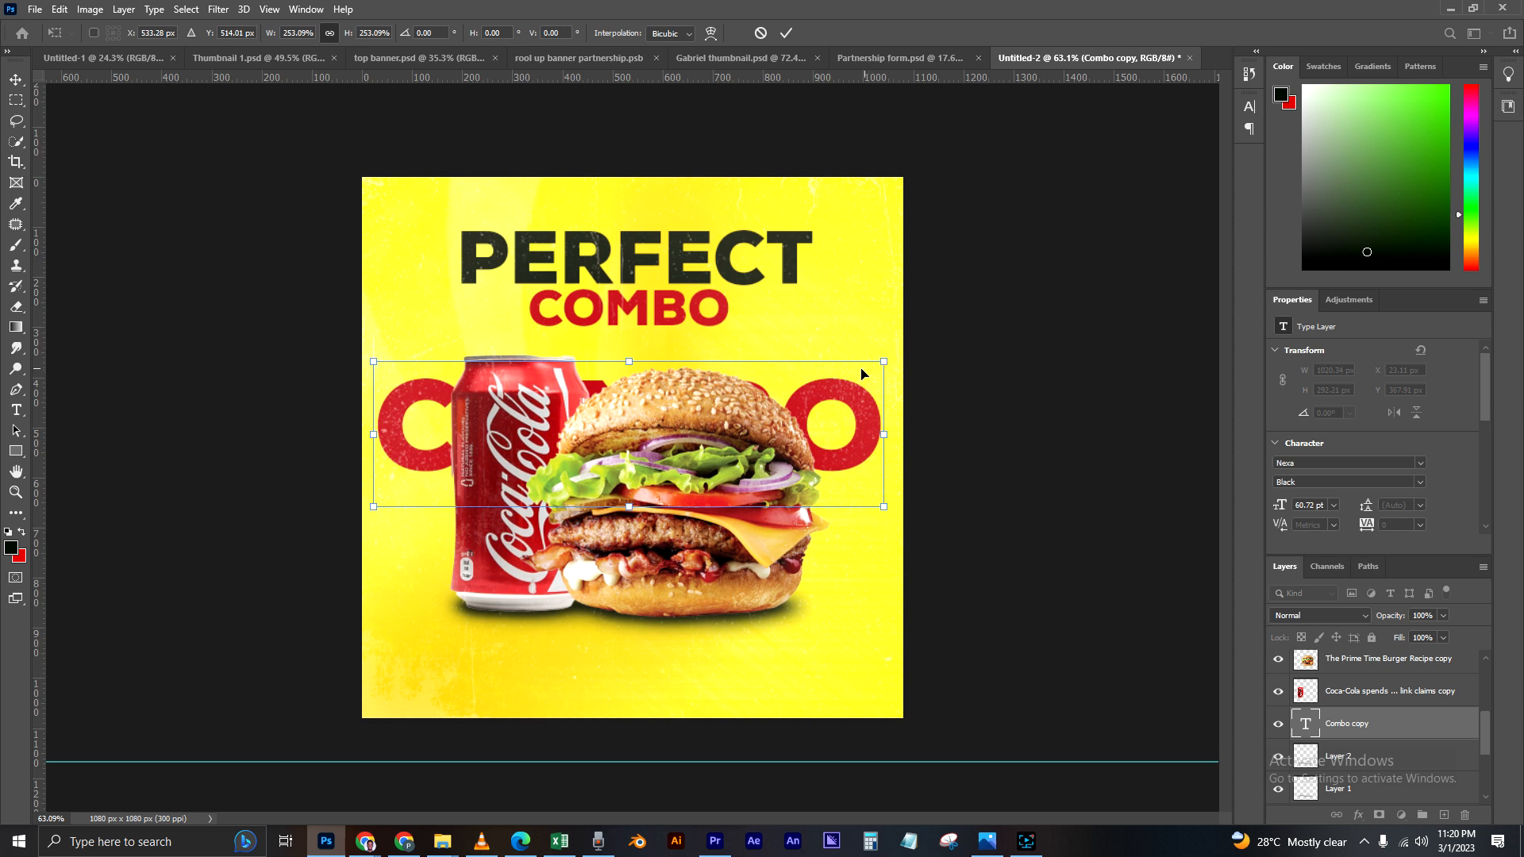
pyautogui.moveTo(839, 419); pyautogui.dragTo(868, 389)
pyautogui.press('Return')
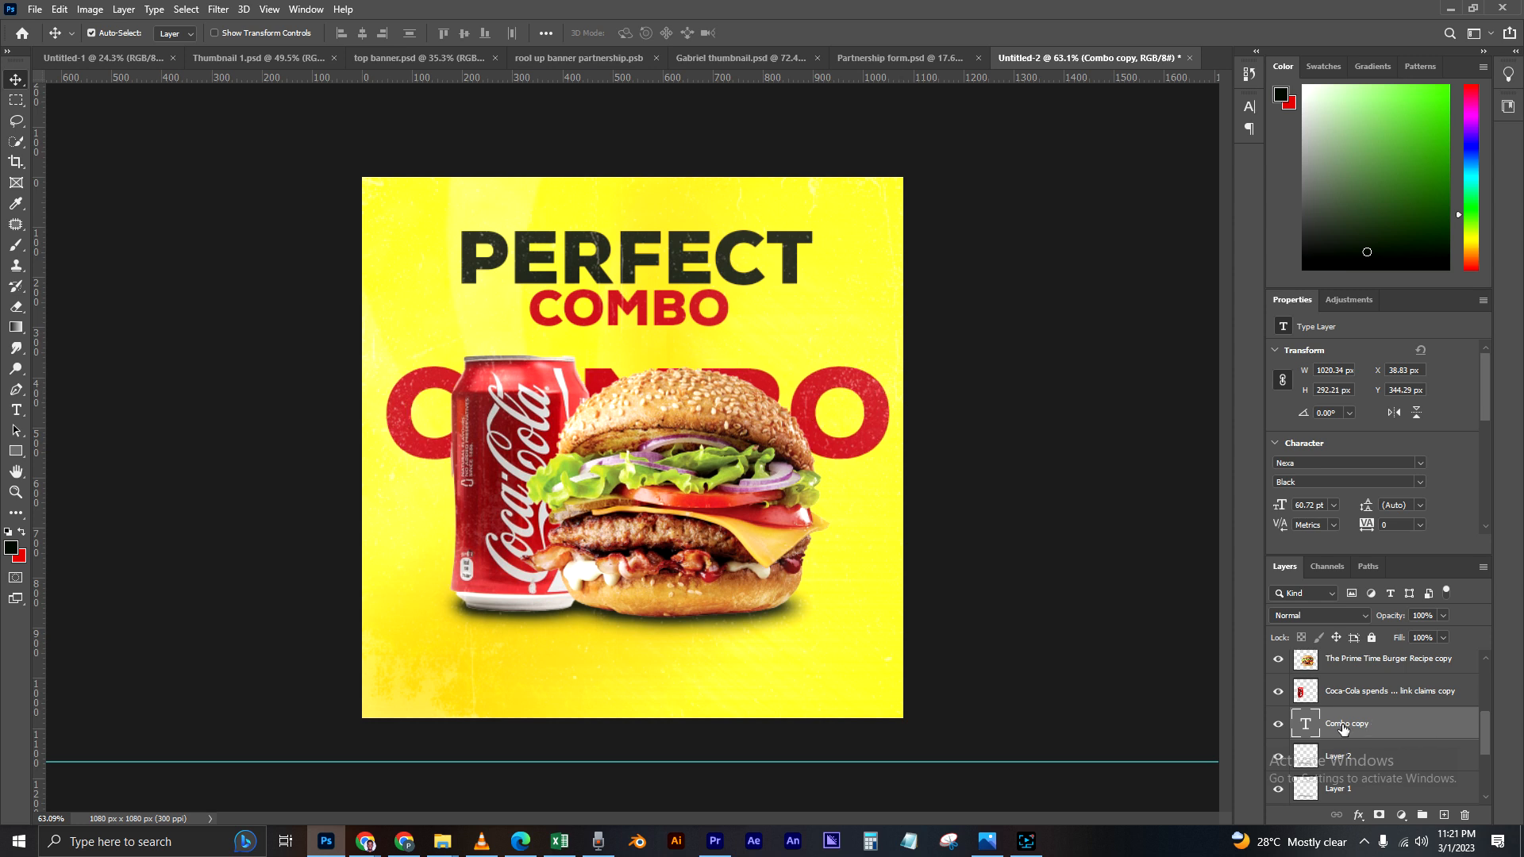
# Step: Add a 1 px stroke to the large COMBO text, using the red sampled from its letters (c61d26)
pyautogui.doubleClick(1426, 729)
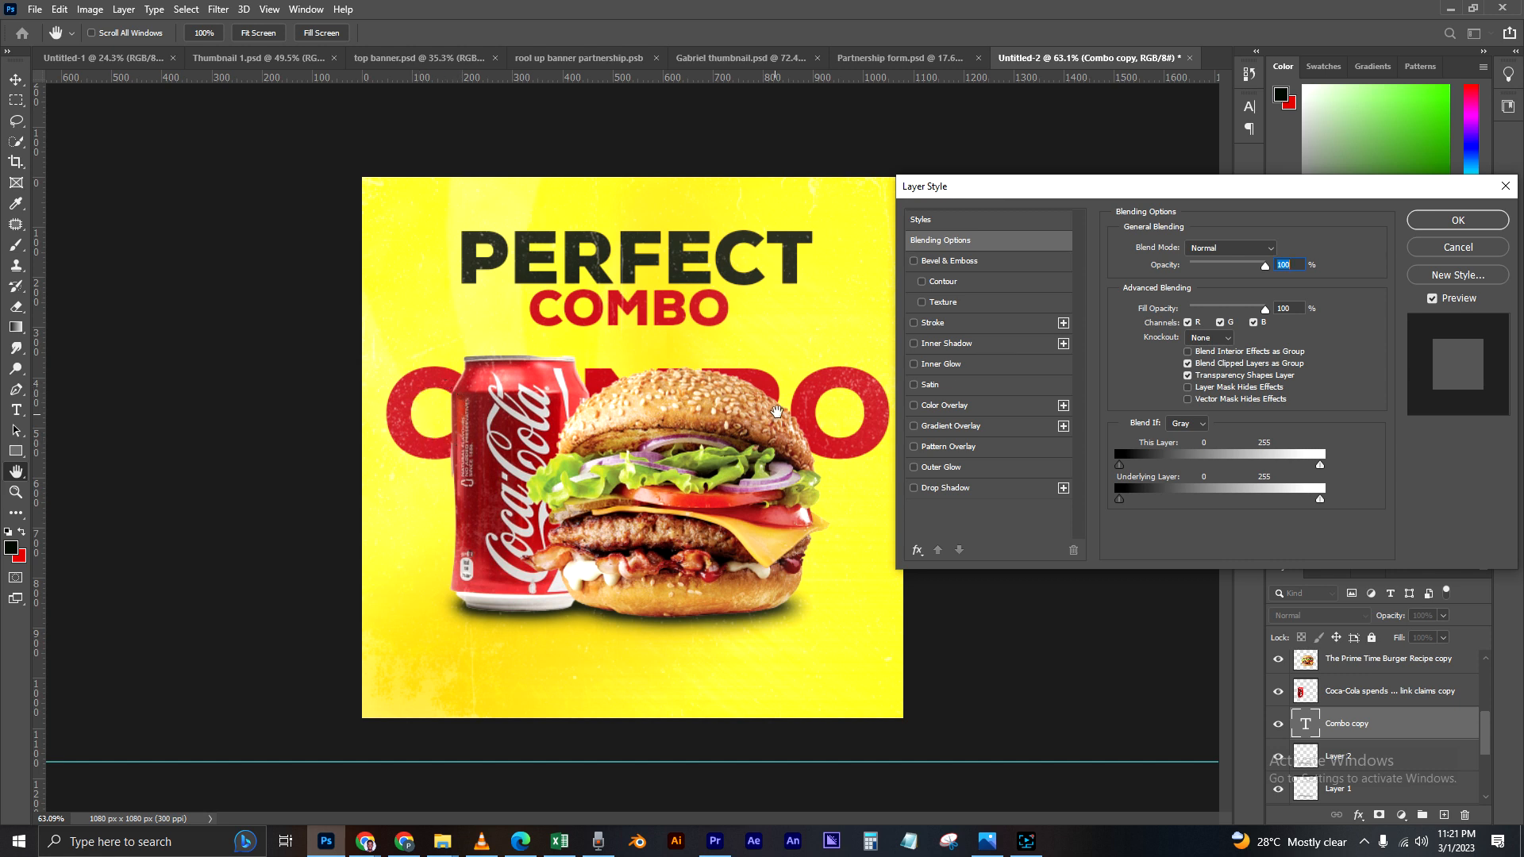
pyautogui.click(962, 324)
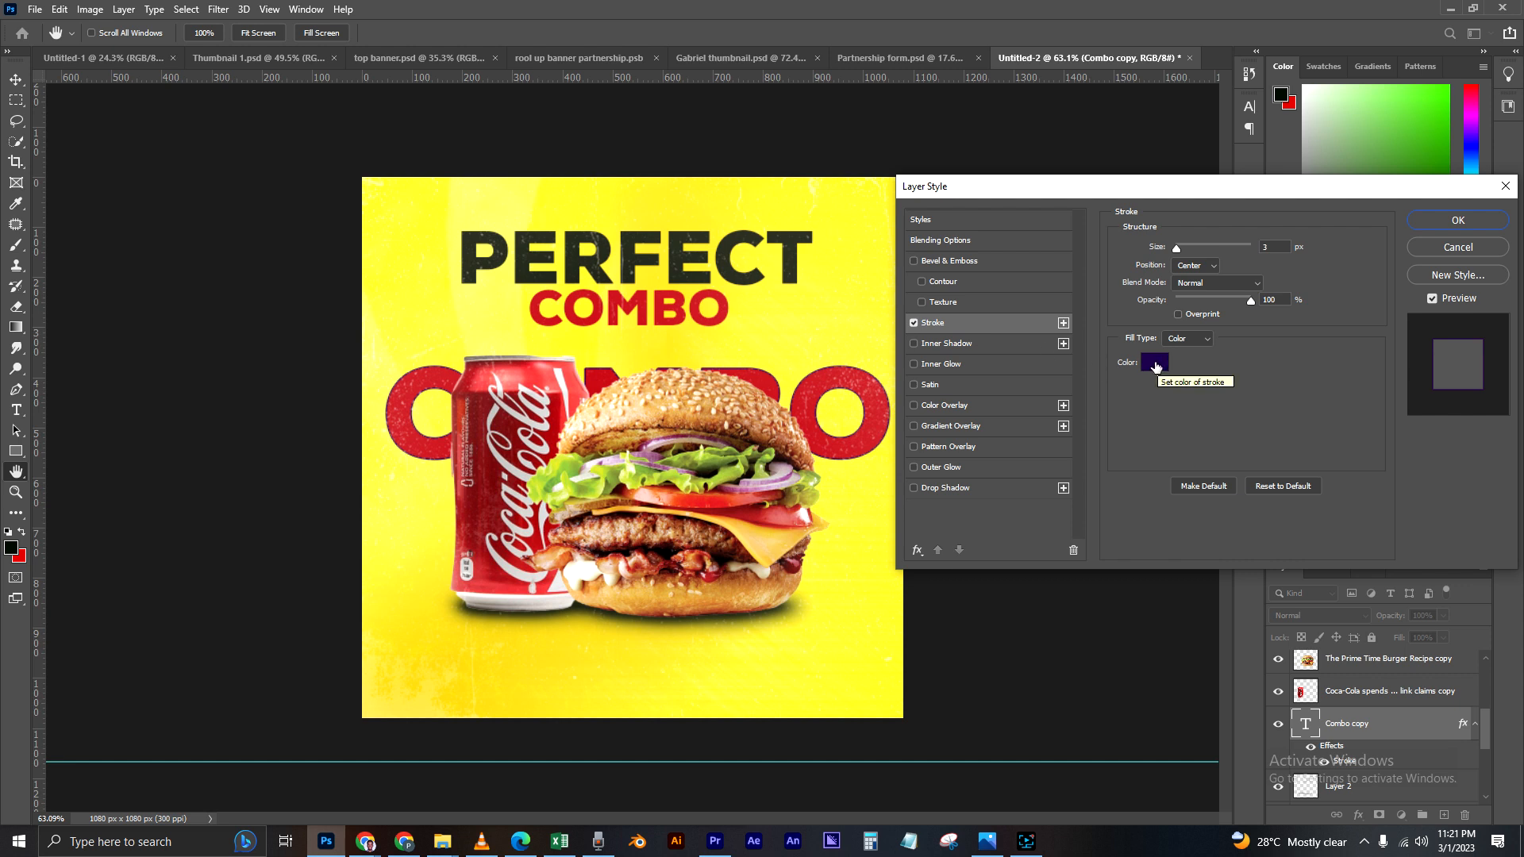
pyautogui.click(1154, 363)
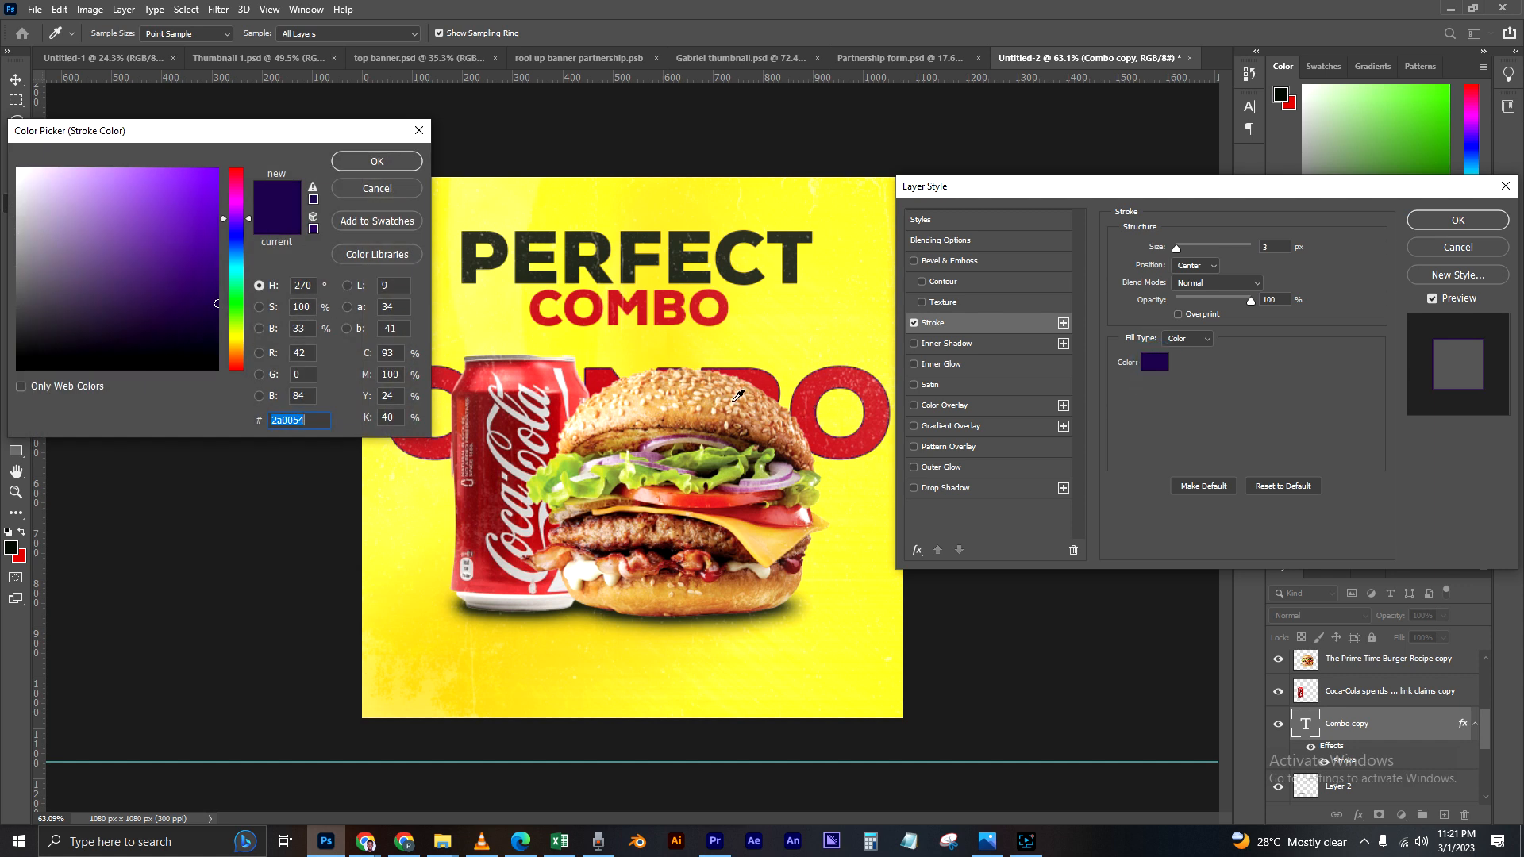
pyautogui.click(819, 424)
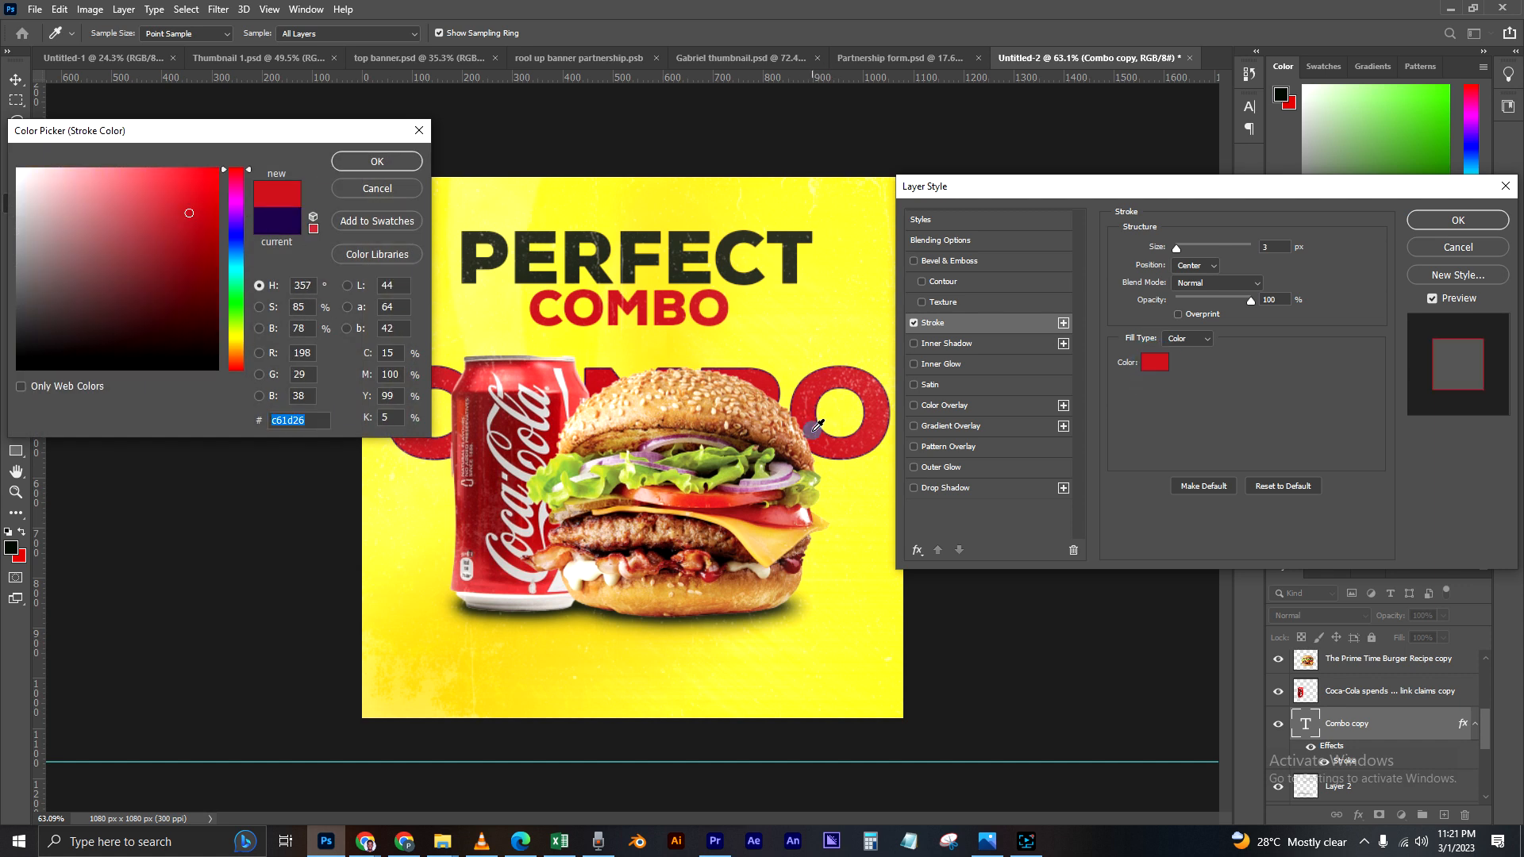
pyautogui.click(371, 162)
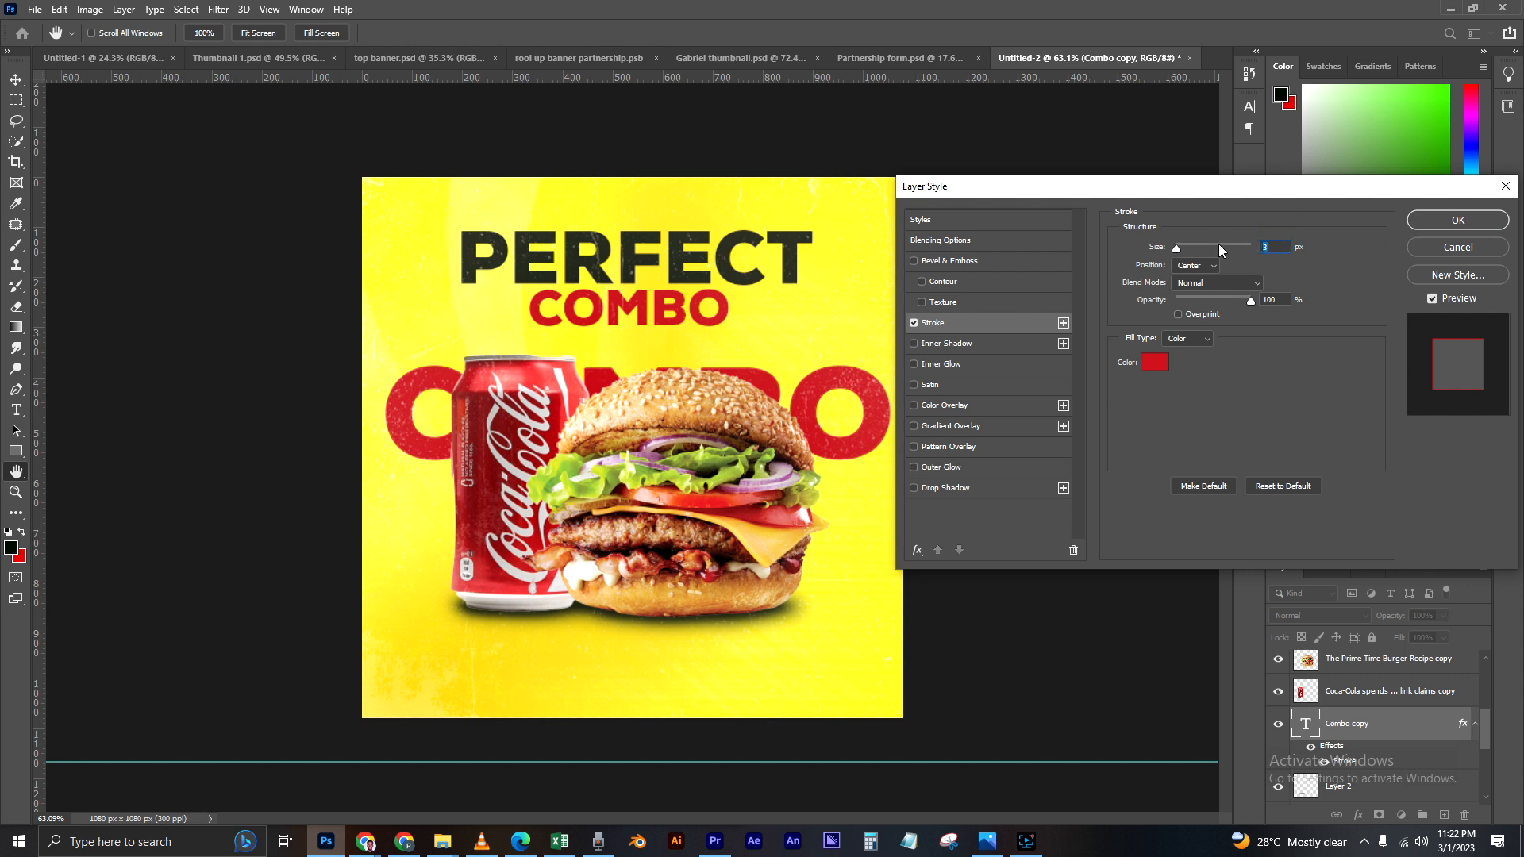
pyautogui.write('1')
pyautogui.click(1439, 220)
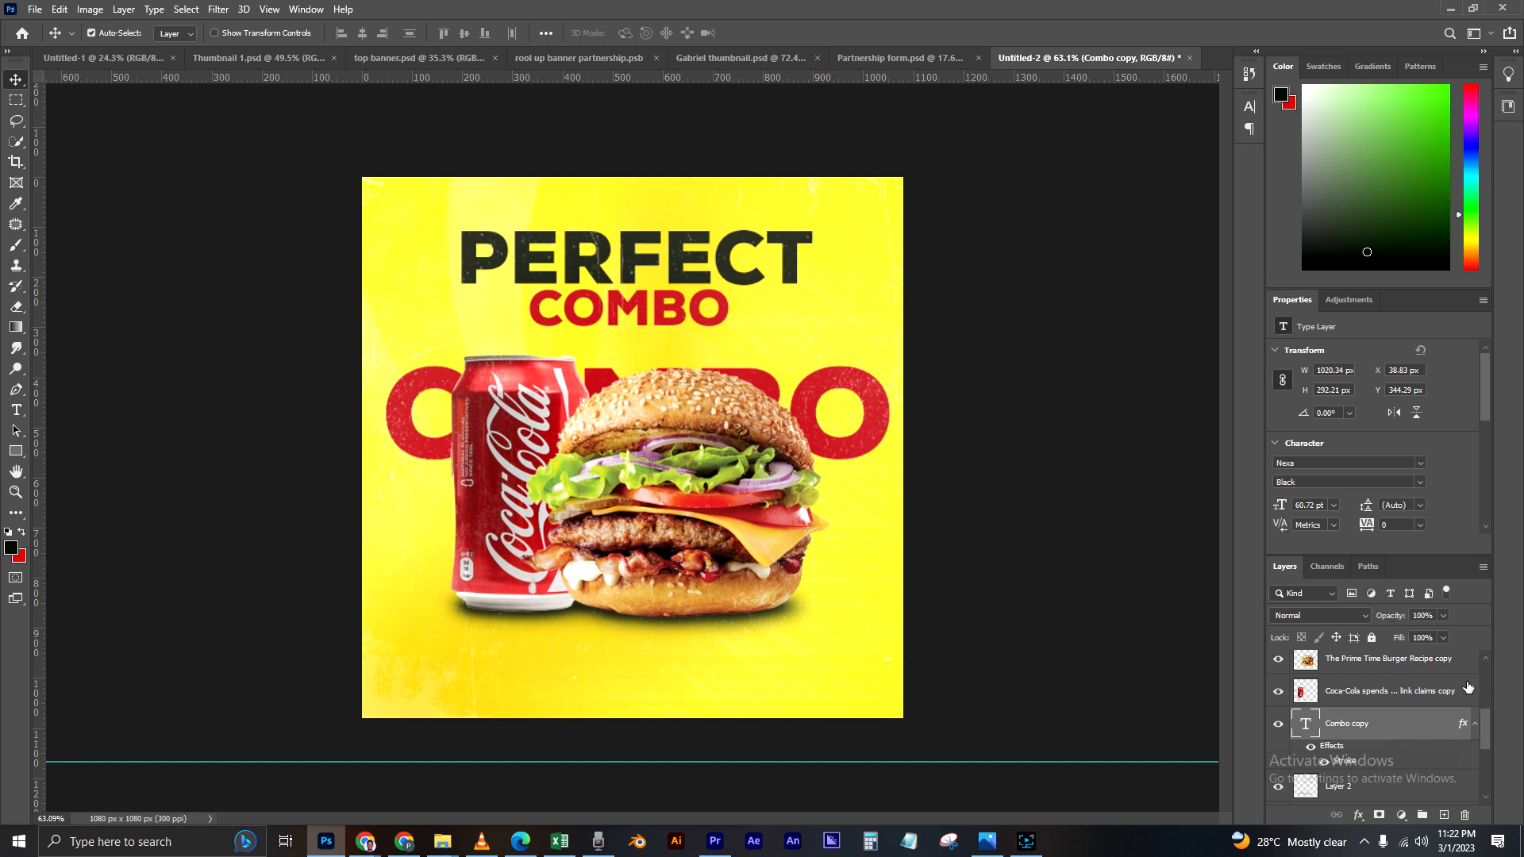
# Step: Lower the large COMBO text's fill to 0% to leave only its outline, and collapse its effects list
pyautogui.click(1444, 638)
pyautogui.moveTo(1443, 659); pyautogui.dragTo(1330, 673)
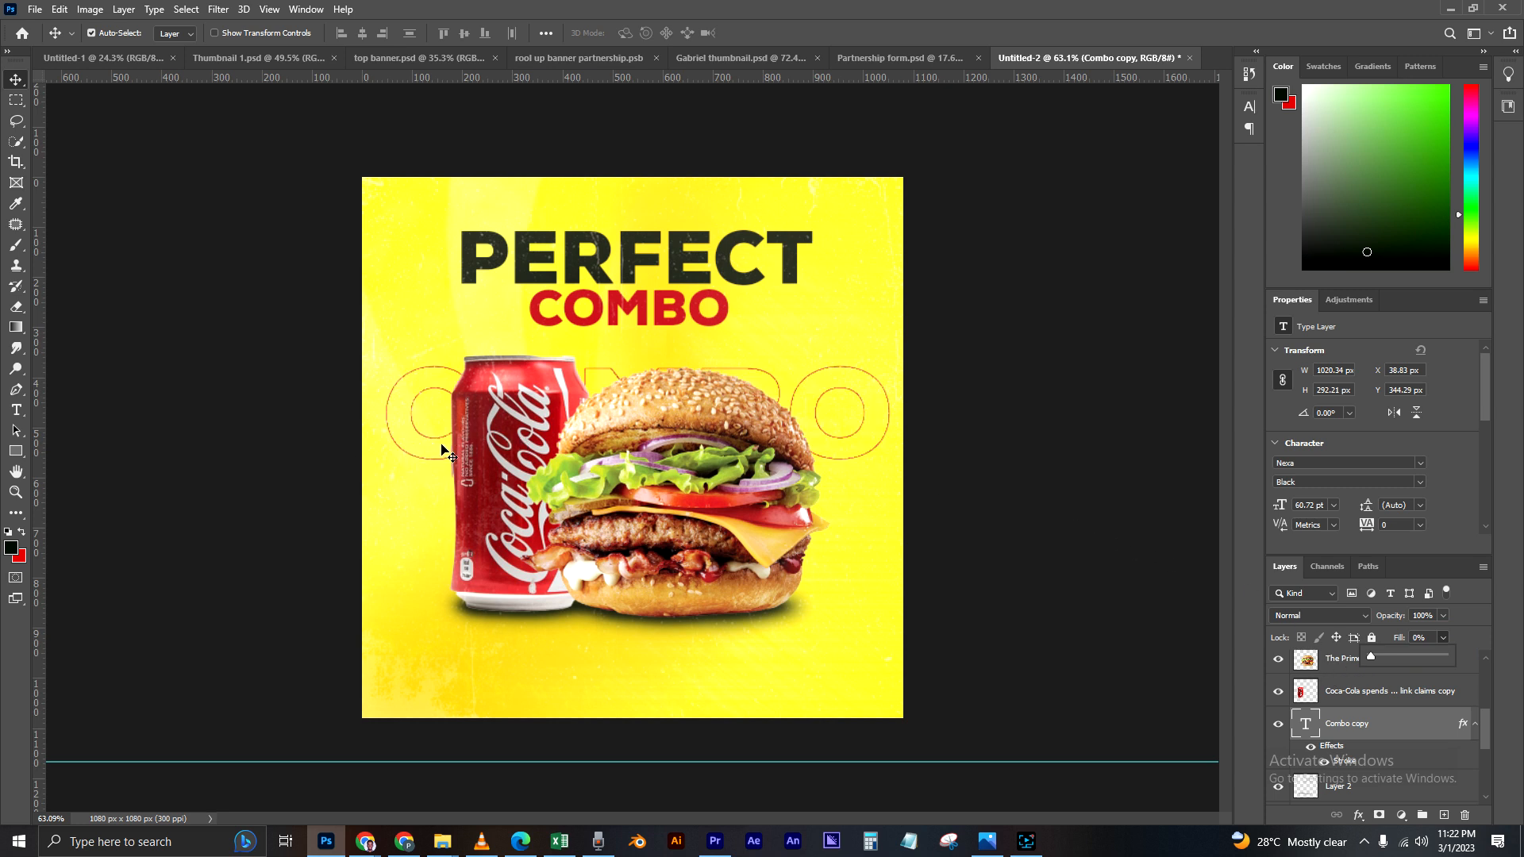
pyautogui.scroll(-1, 792, 463)
pyautogui.scroll(1, 714, 461)
pyautogui.click(1476, 724)
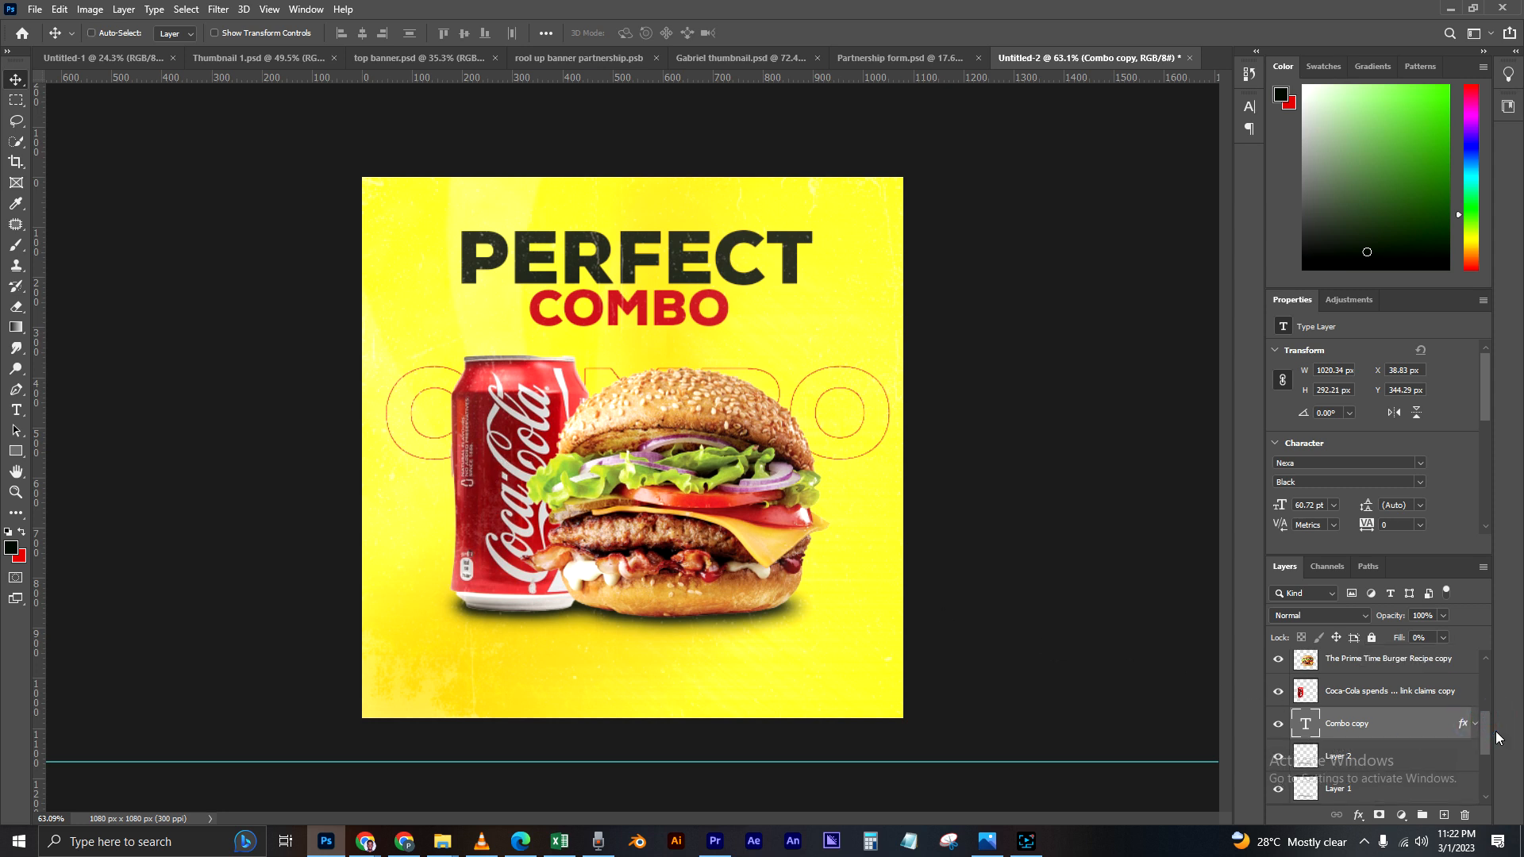
# Step: Duplicate the outlined COMBO text and move the copy down about 196 px to form a second row behind the products
pyautogui.hotkey('ctrl', 'j')
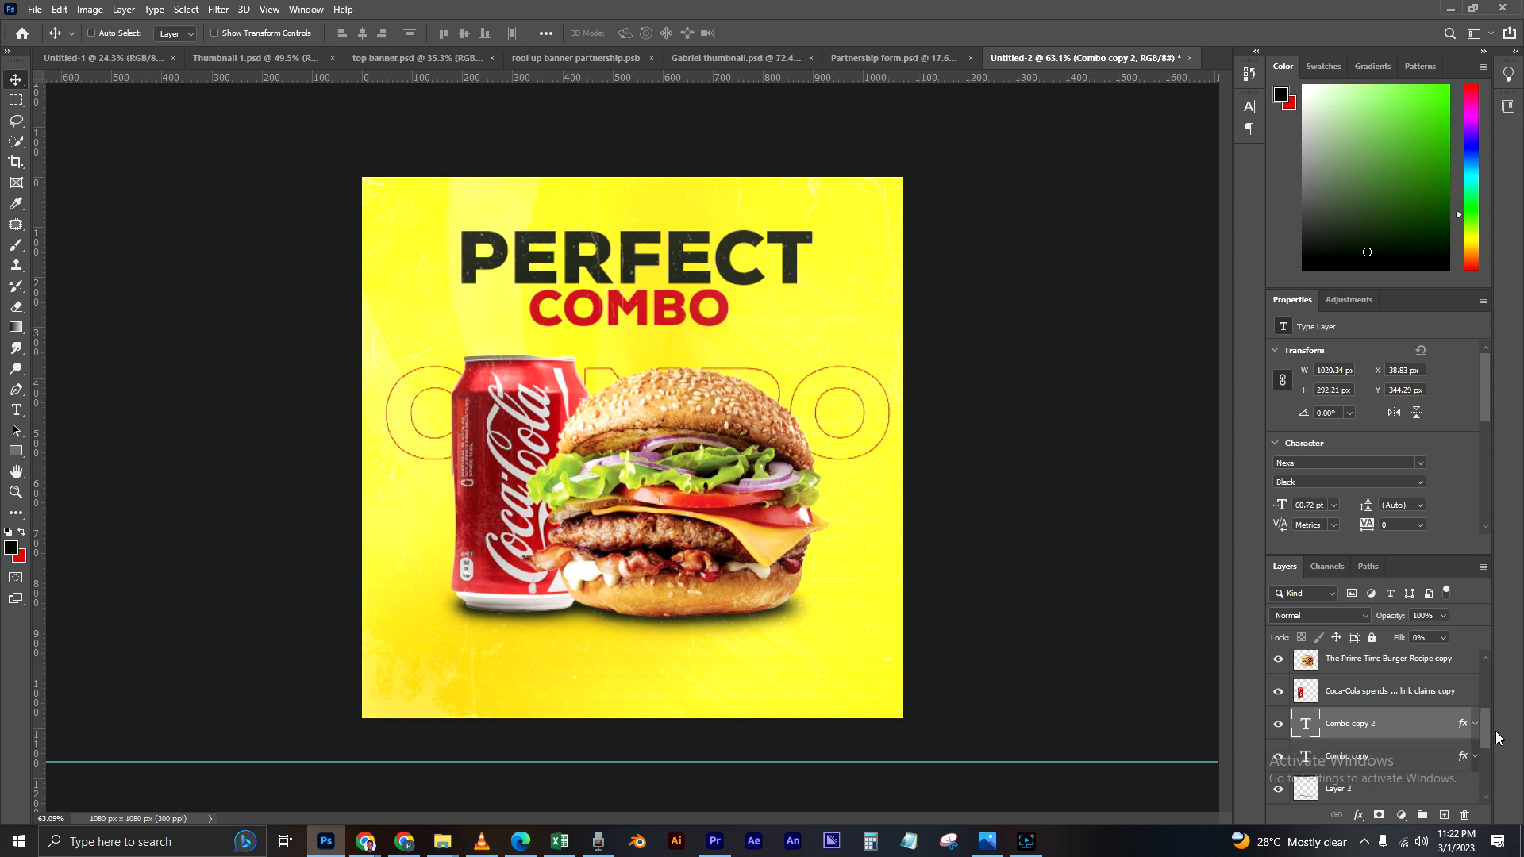
pyautogui.hotkey('ctrl', 't')
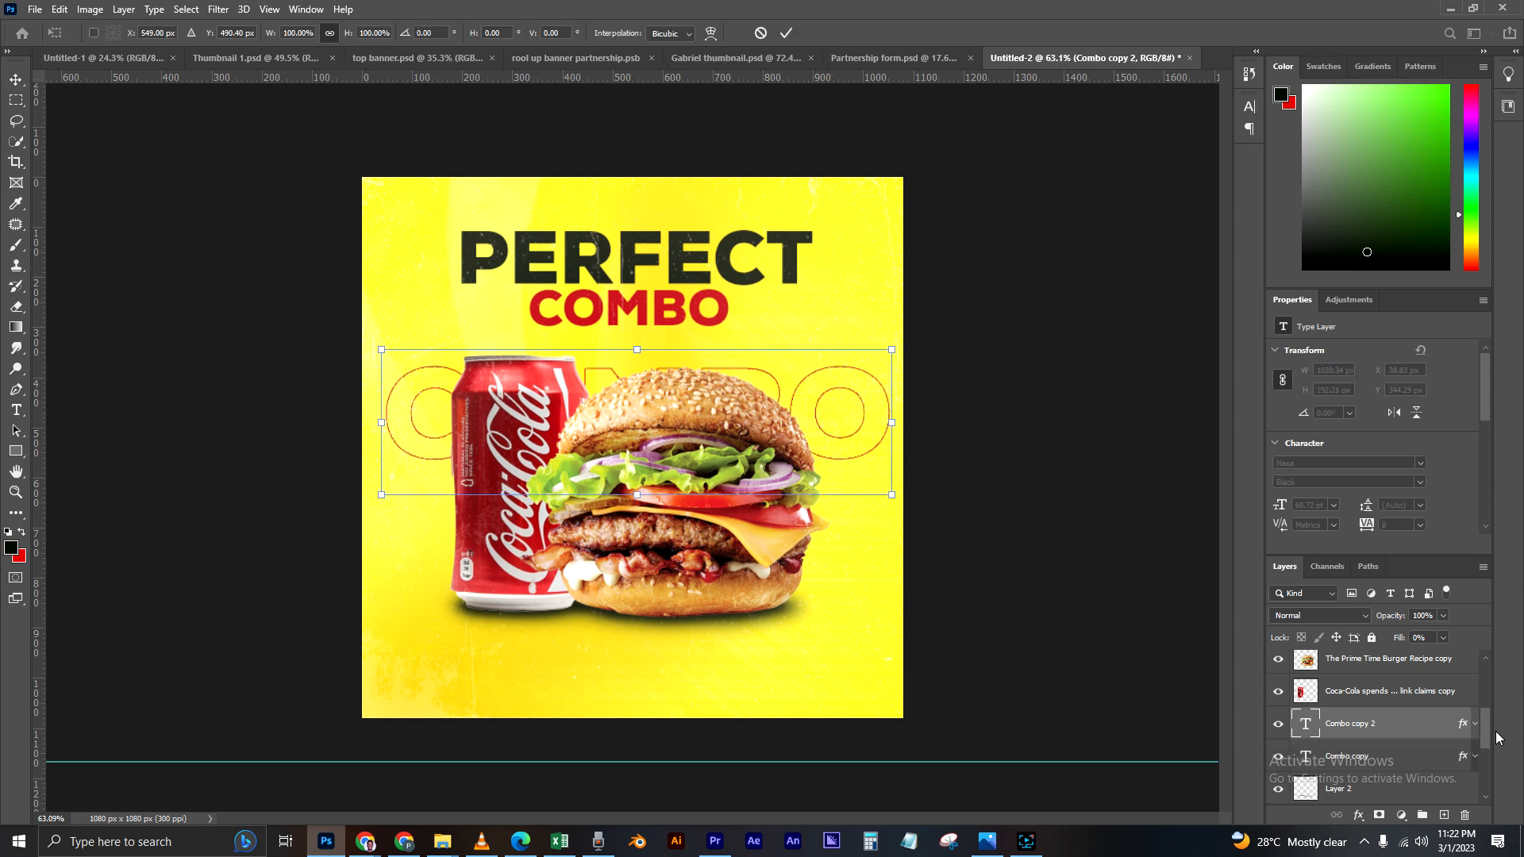
pyautogui.moveTo(449, 431); pyautogui.dragTo(442, 531)
pyautogui.press('Return')
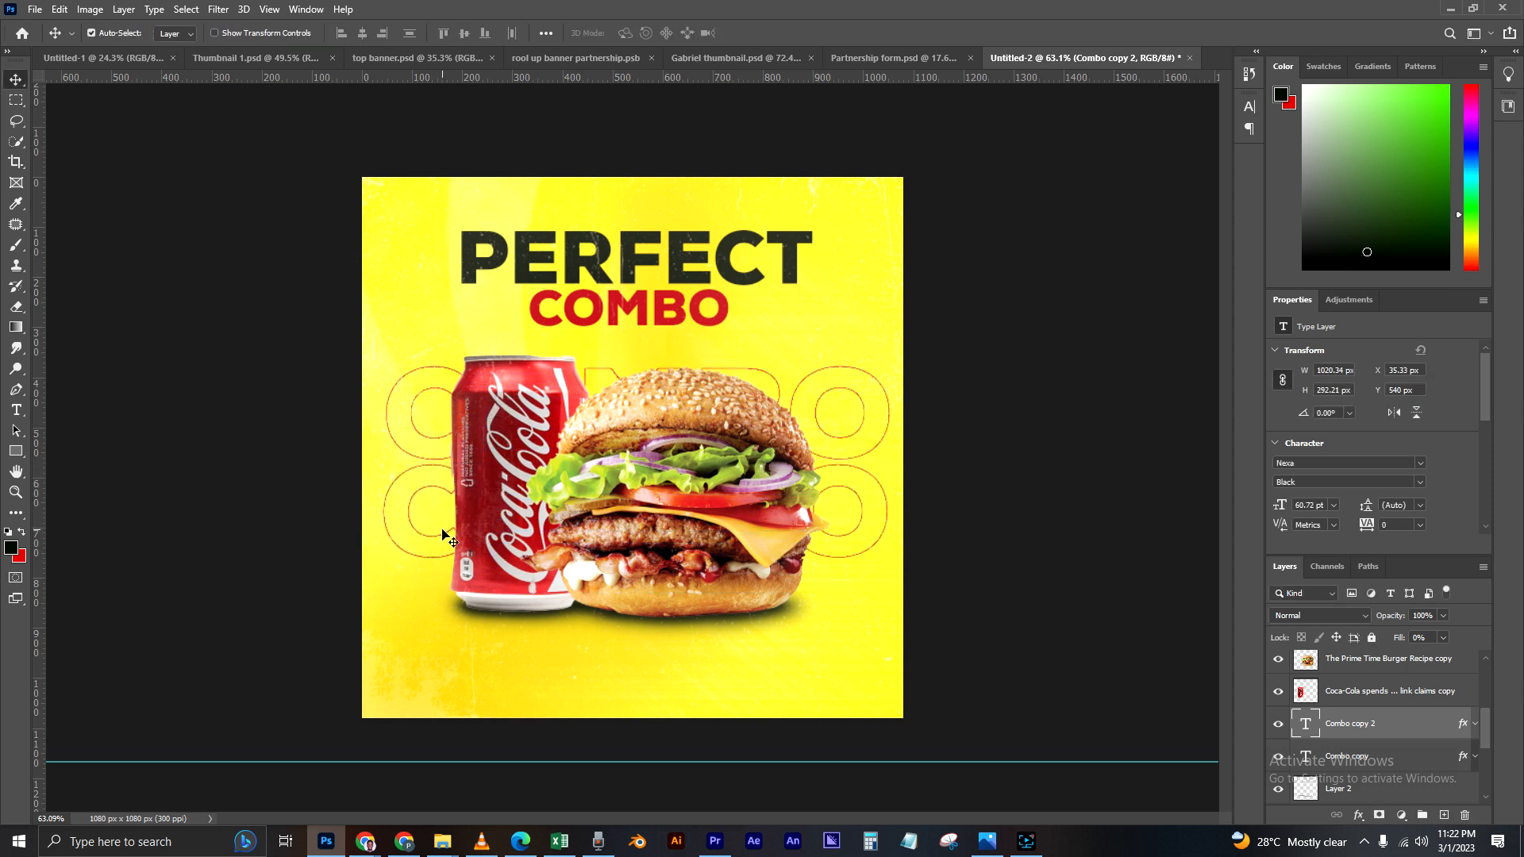
# Step: Duplicate the second outlined COMBO row and move the copy down about 193 px as a third row
pyautogui.hotkey('ctrl', 'j')
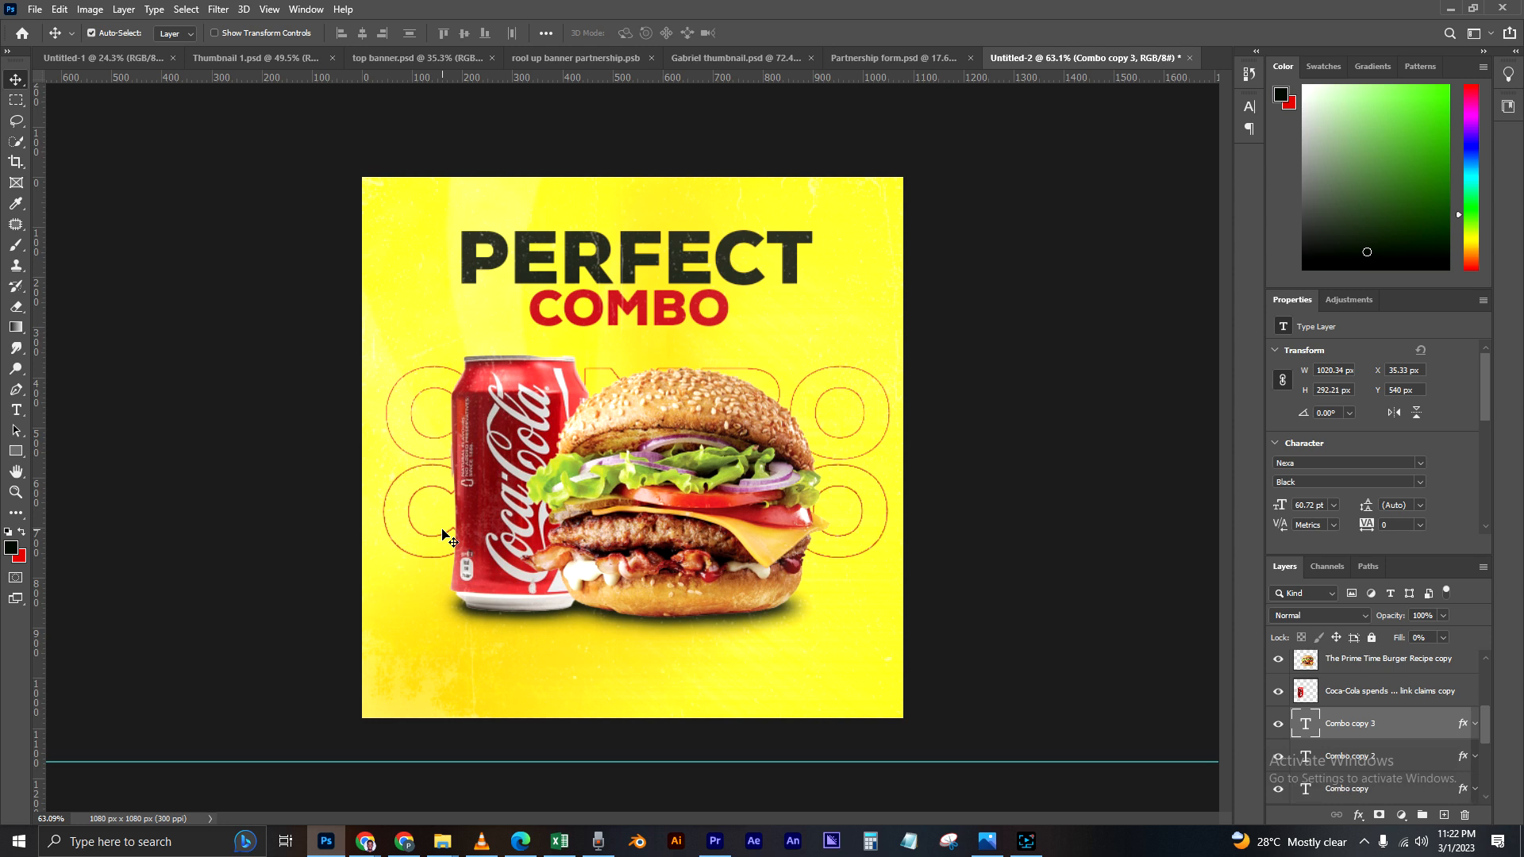
pyautogui.hotkey('ctrl', 't')
pyautogui.moveTo(436, 542); pyautogui.dragTo(434, 639)
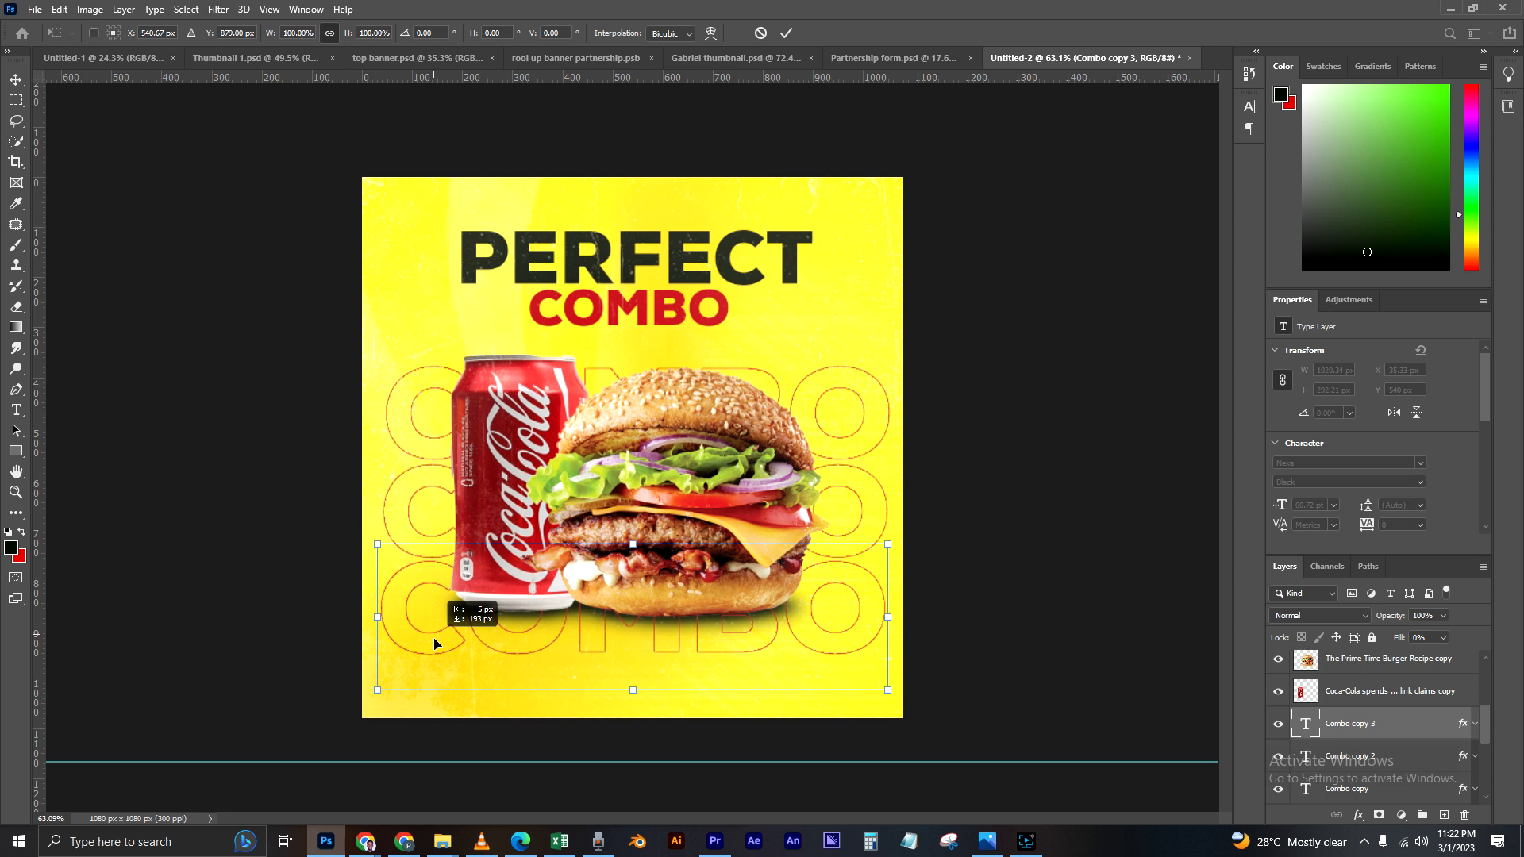
pyautogui.moveTo(434, 643); pyautogui.dragTo(435, 643)
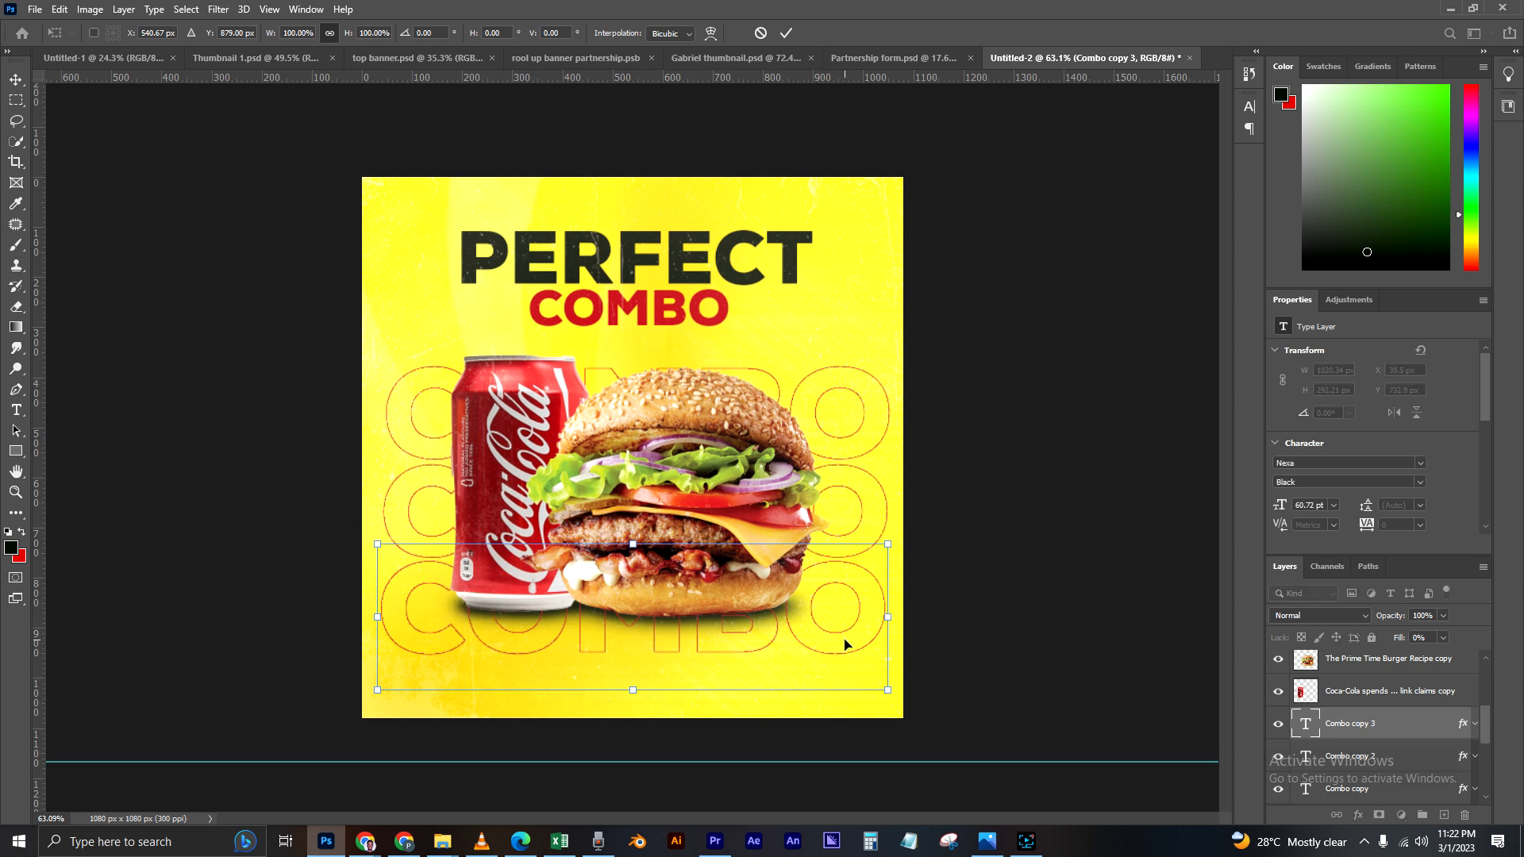
pyautogui.press('Return')
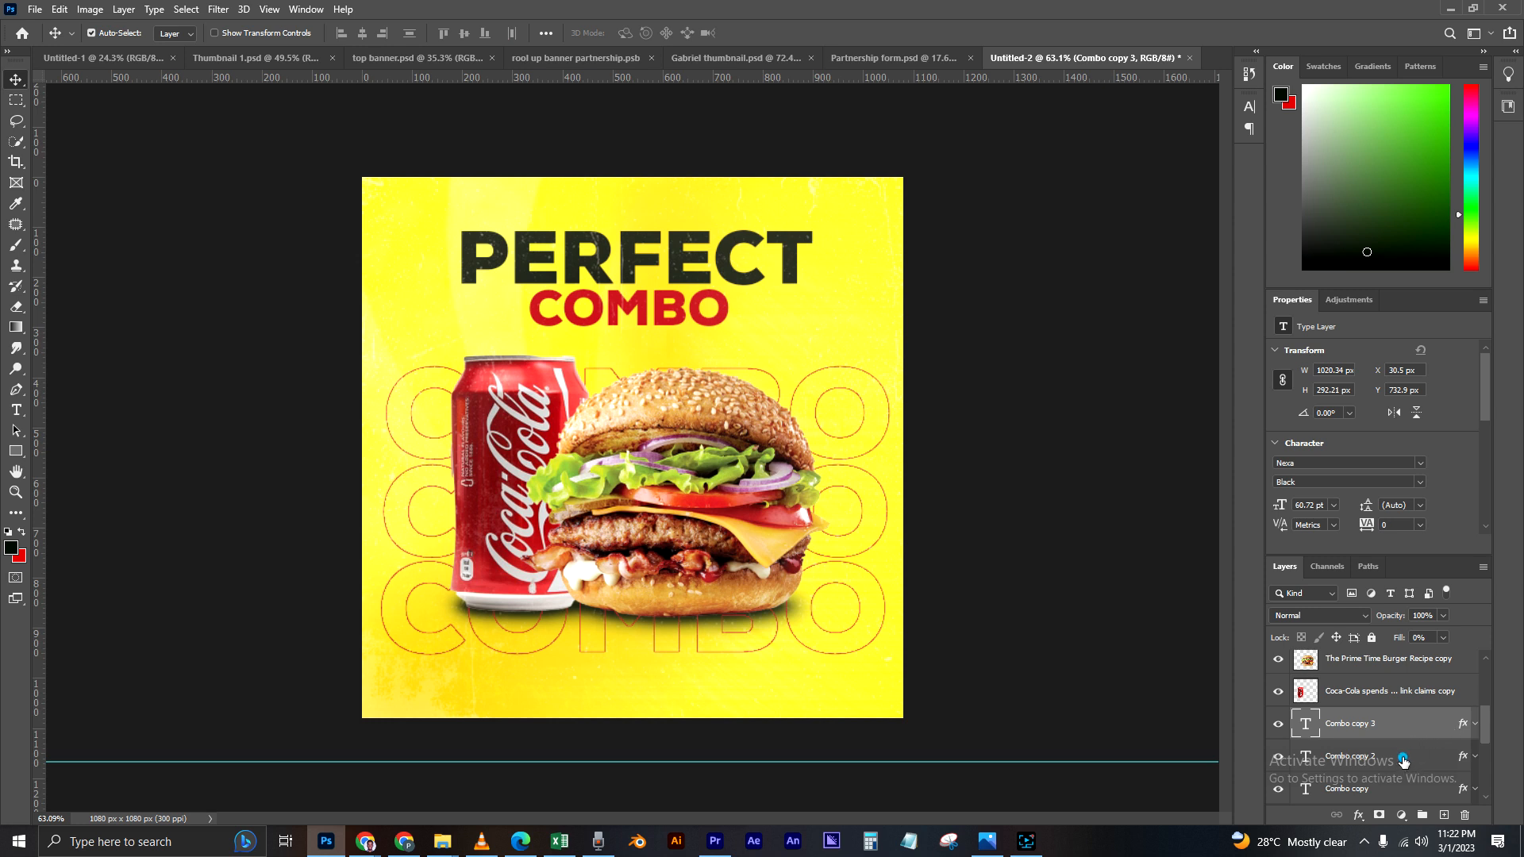
# Step: Group the three outlined COMBO text layers and merge the group into a single pixel layer
pyautogui.keyDown('shift'); pyautogui.click(1404, 790); pyautogui.keyUp('shift')
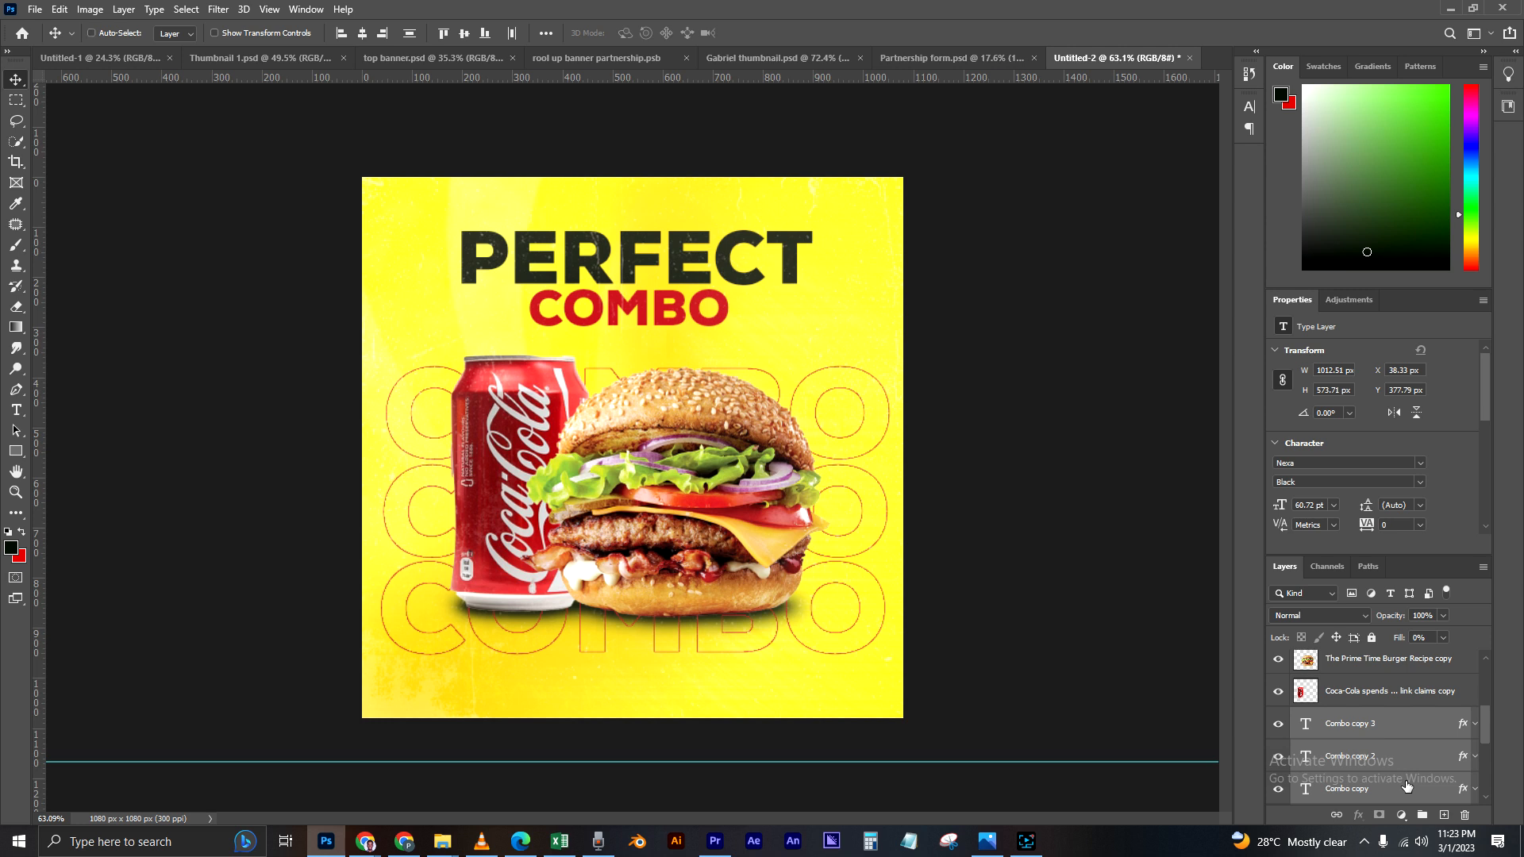
pyautogui.hotkey('ctrl', 'g')
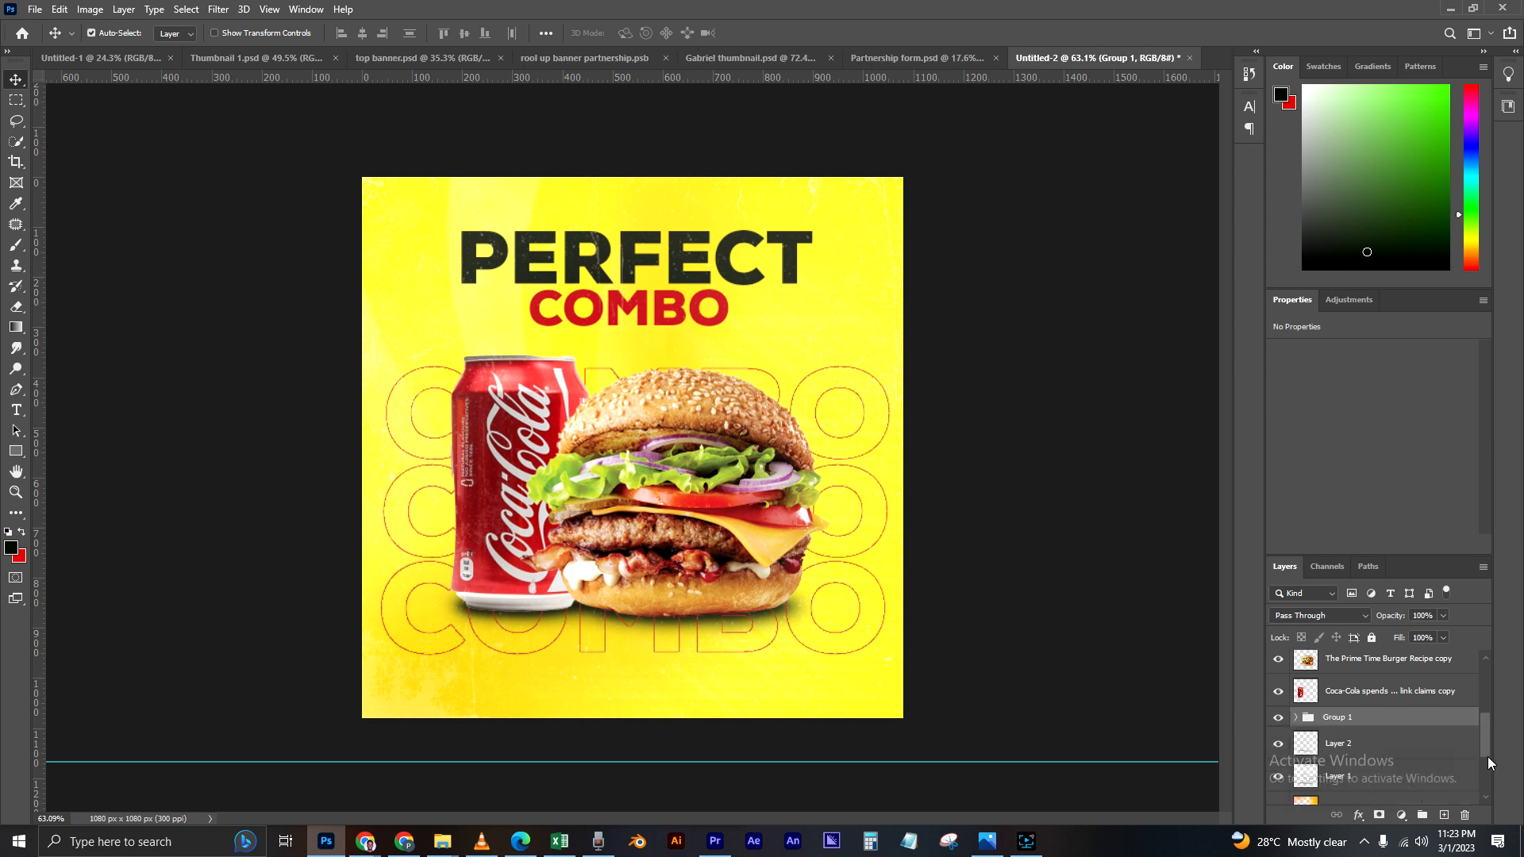
pyautogui.rightClick(1404, 720)
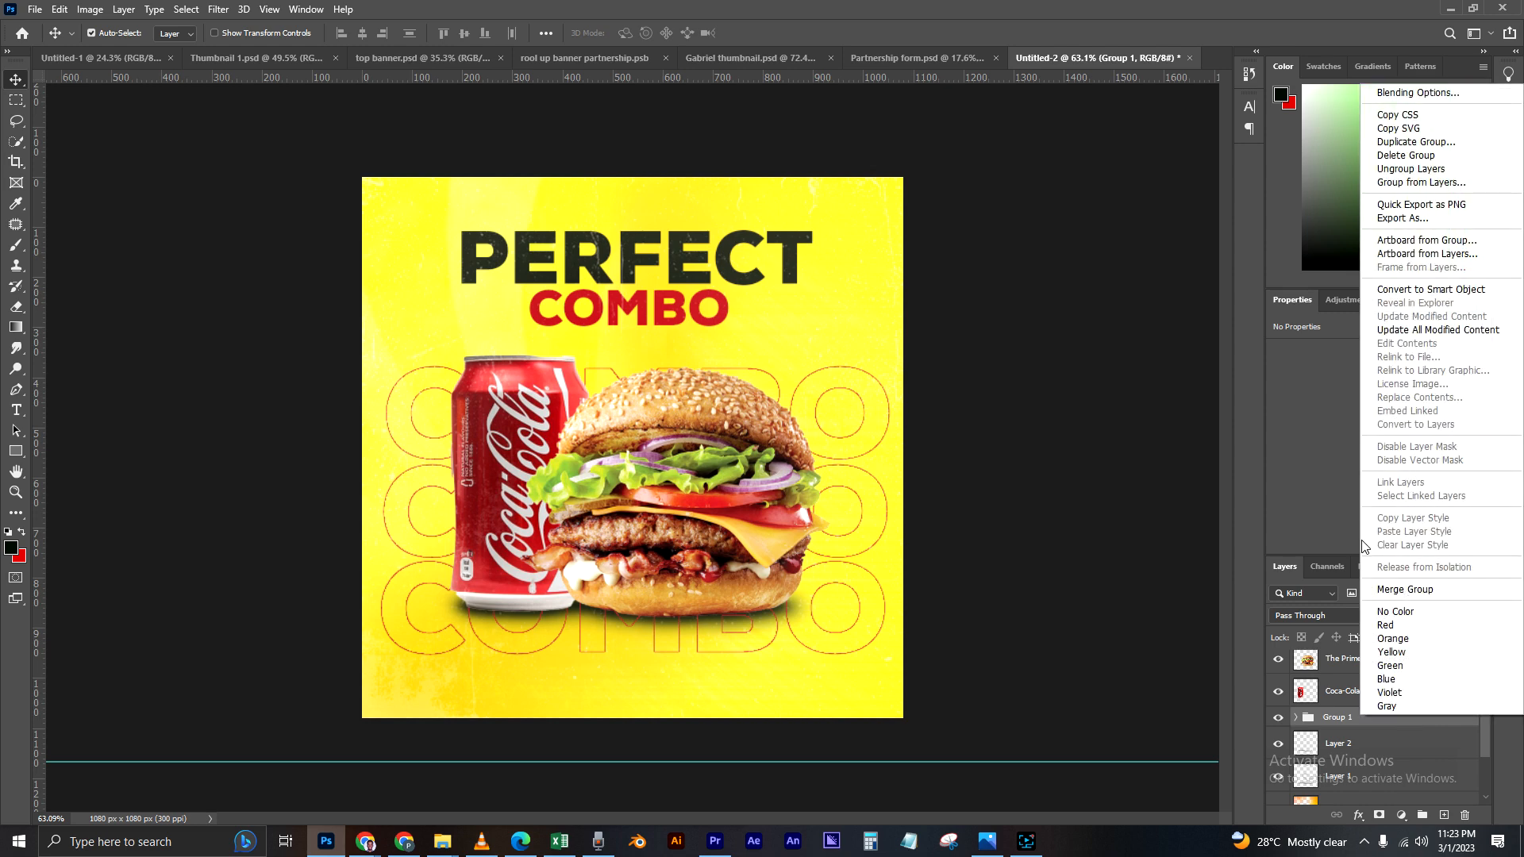
pyautogui.click(1403, 591)
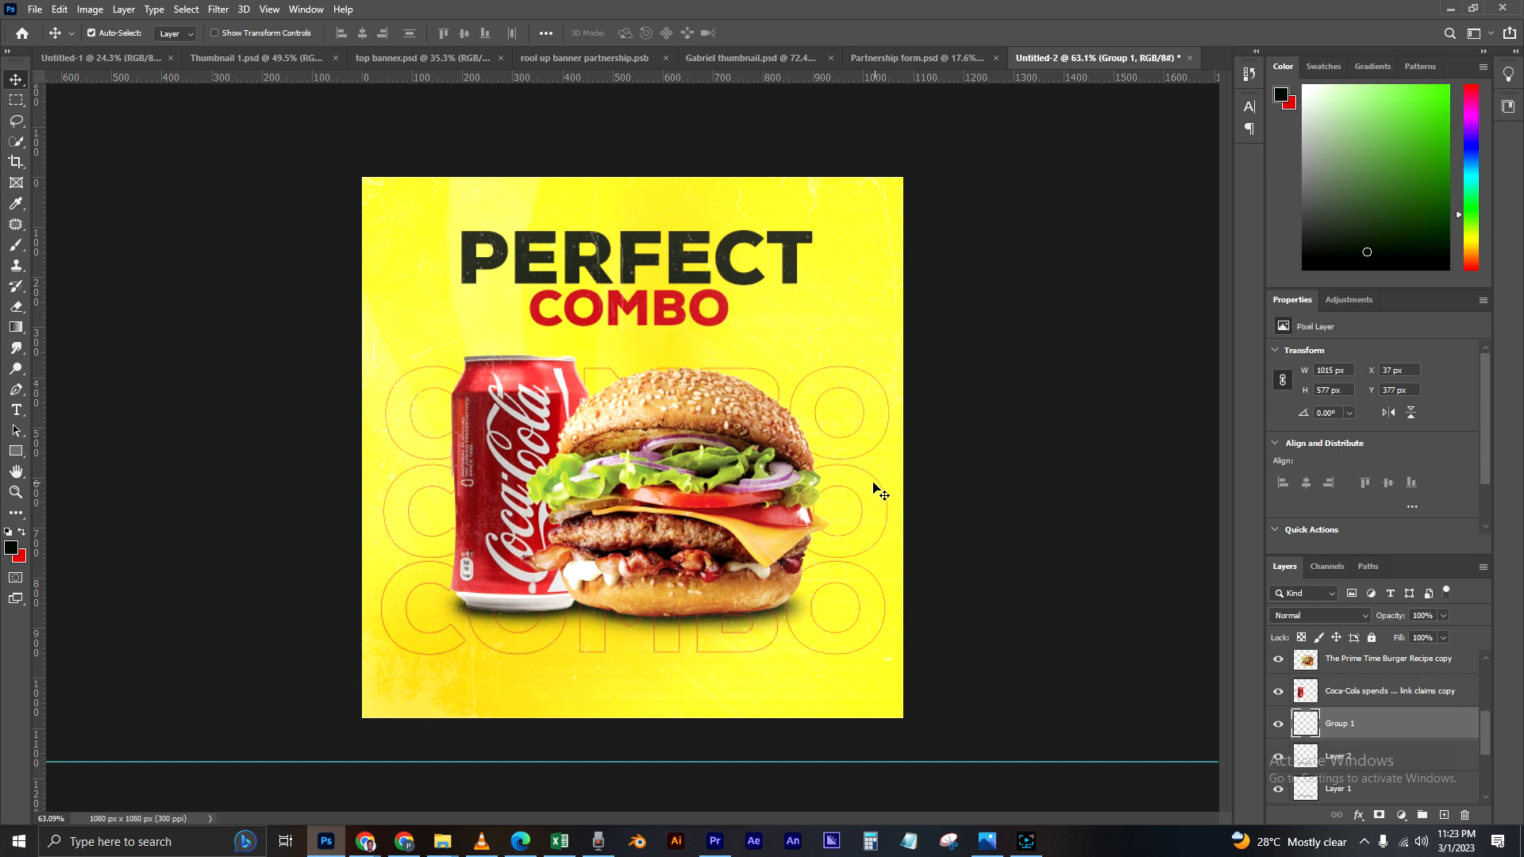
# Step: Scale the merged COMBO outline layer to about 92% and move it up behind the products, just below the headline
pyautogui.press('ctrl')
pyautogui.hotkey('ctrl', 't')
pyautogui.moveTo(842, 546); pyautogui.dragTo(841, 503)
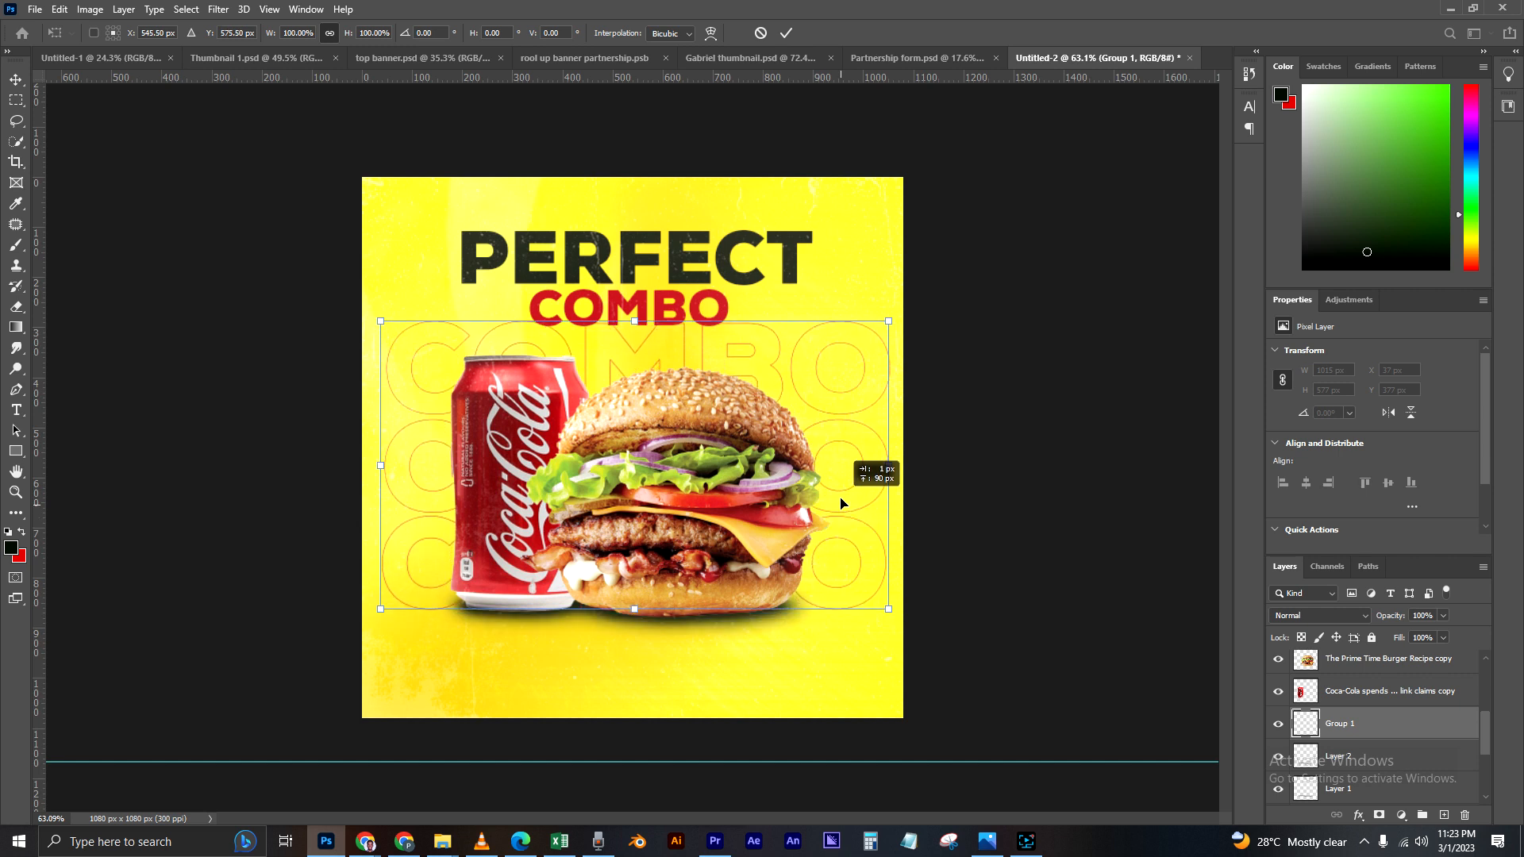
pyautogui.moveTo(888, 321); pyautogui.dragTo(847, 344)
pyautogui.moveTo(806, 395); pyautogui.dragTo(835, 373)
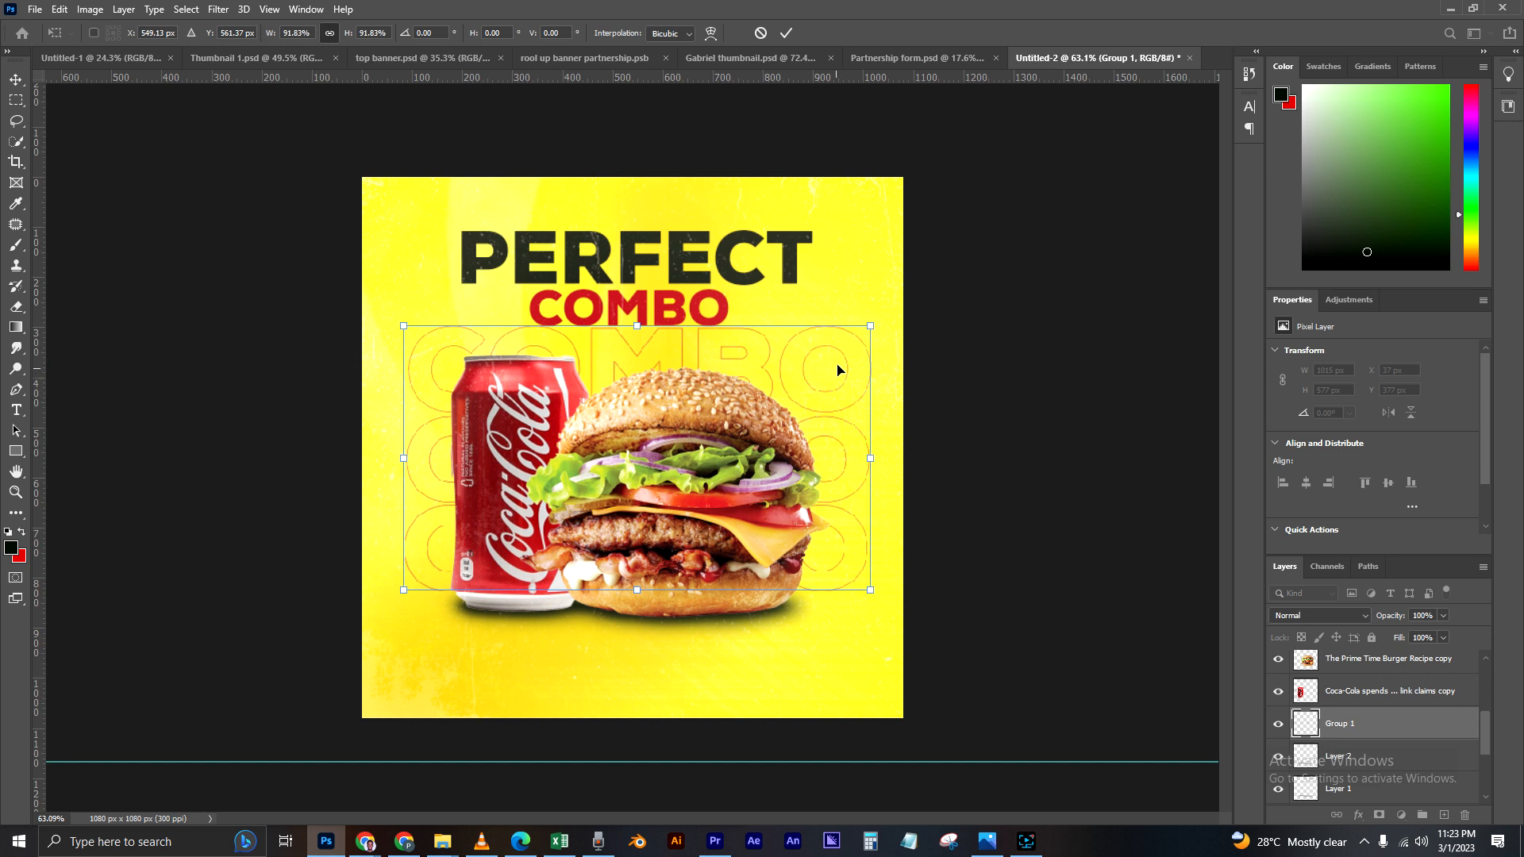
pyautogui.press('Return')
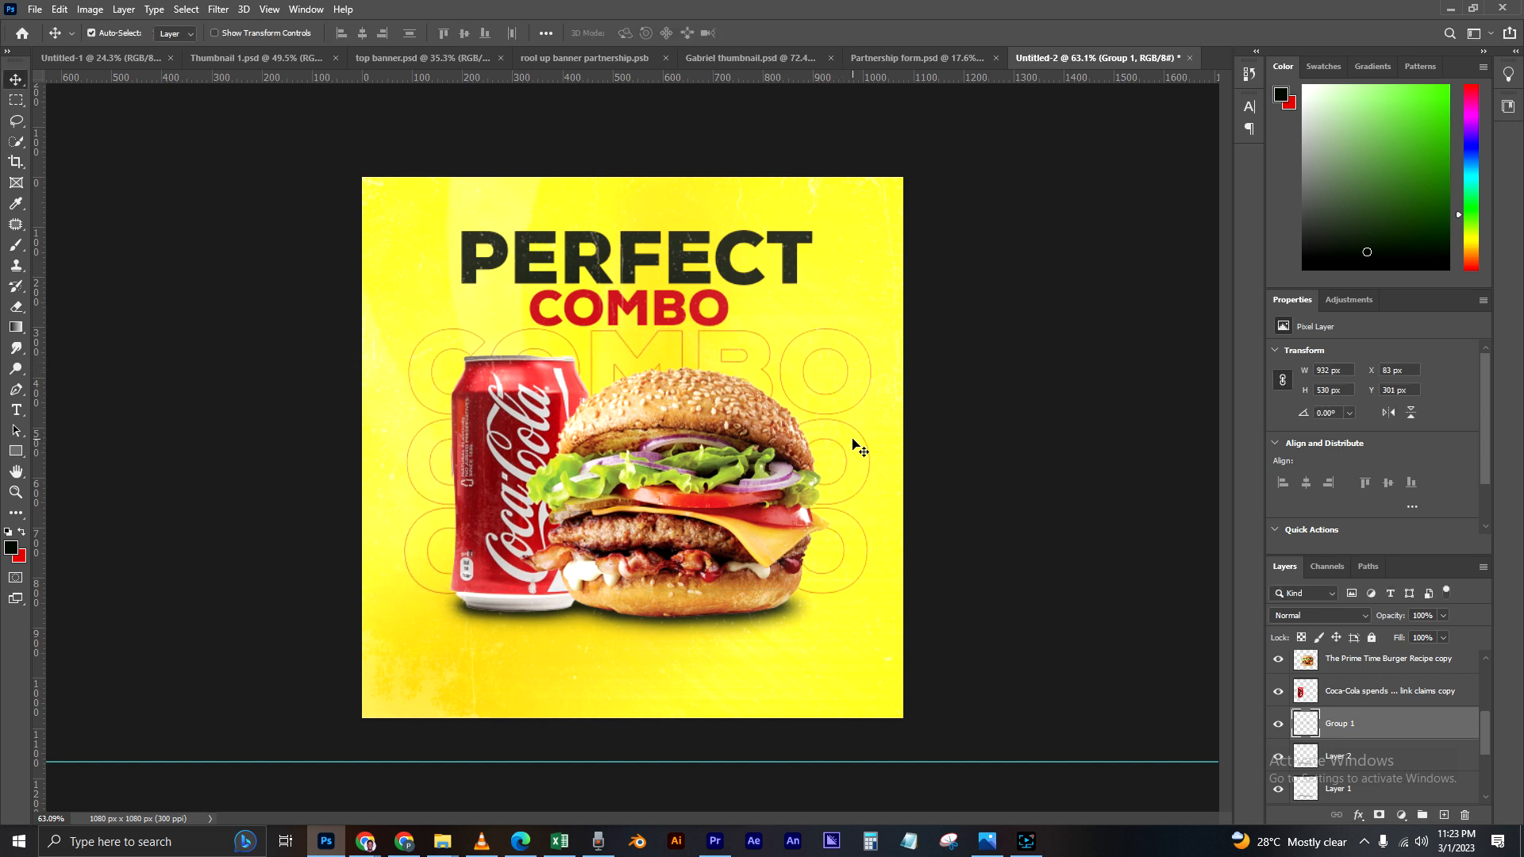
# Step: Nudge the COMBO outline layer left and slightly down to X 55 px, Y 306 px
pyautogui.press('Up')
pyautogui.press('Up')
pyautogui.press('Left')
pyautogui.press('Left')
pyautogui.press('Left')
pyautogui.press('Left')
pyautogui.press('Left')
pyautogui.press('Left')
pyautogui.press('Left')
pyautogui.press('Left')
pyautogui.press('Left')
pyautogui.press('Left')
pyautogui.press('Left')
pyautogui.press('Left')
pyautogui.press('Left')
pyautogui.press('Left')
pyautogui.press('Left')
pyautogui.press('Left')
pyautogui.press('Left')
pyautogui.press('Left')
pyautogui.press('Left')
pyautogui.press('Left')
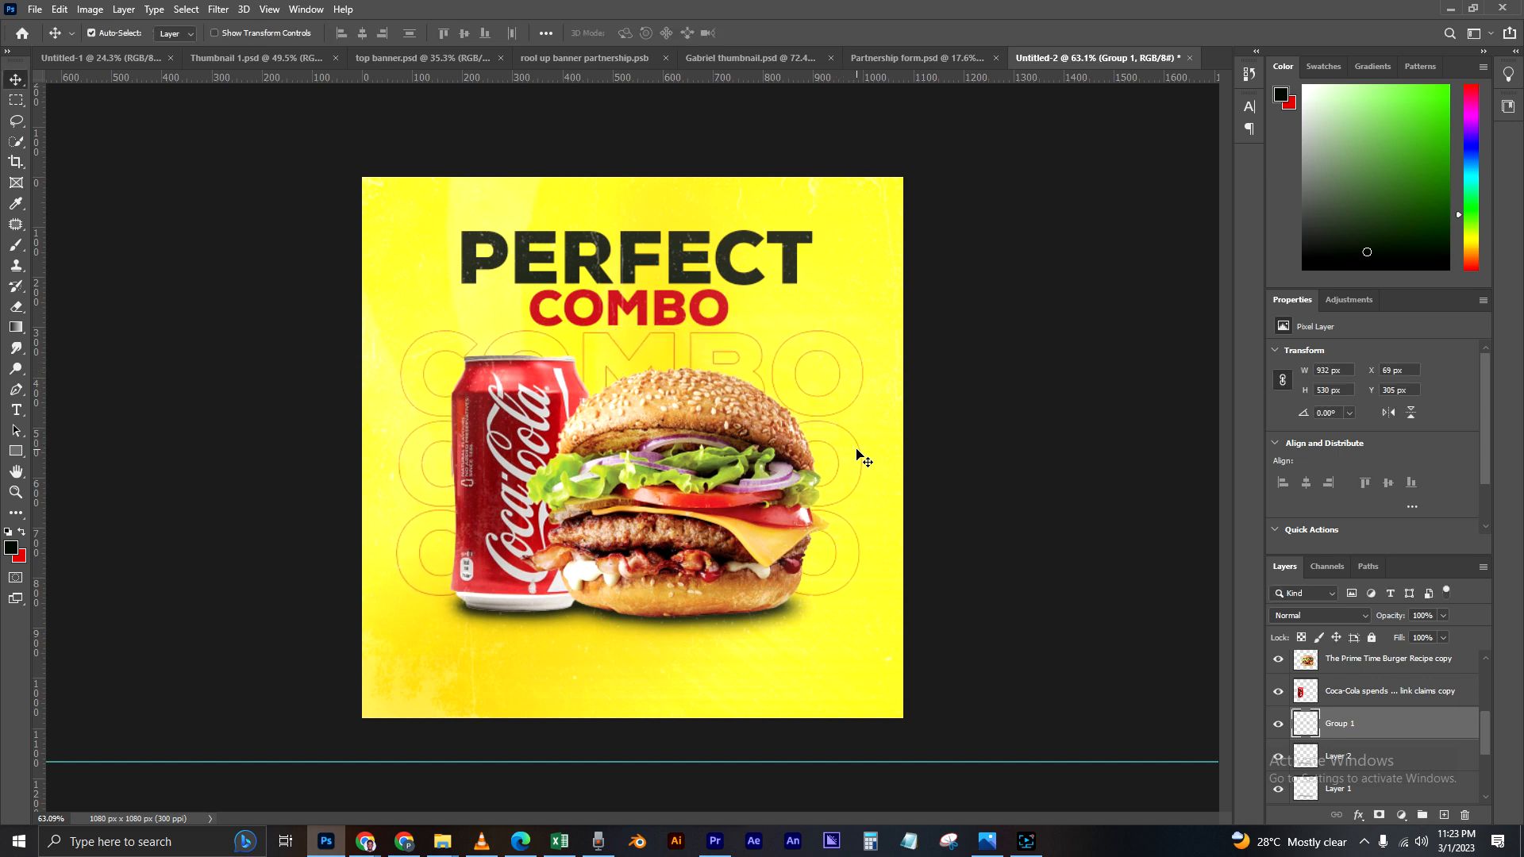
pyautogui.press('Left')
pyautogui.press('Left')
pyautogui.press('Left')
pyautogui.press('Left')
pyautogui.press('Left')
pyautogui.press('Left')
pyautogui.press('Left')
pyautogui.press('Left')
pyautogui.press('Down')
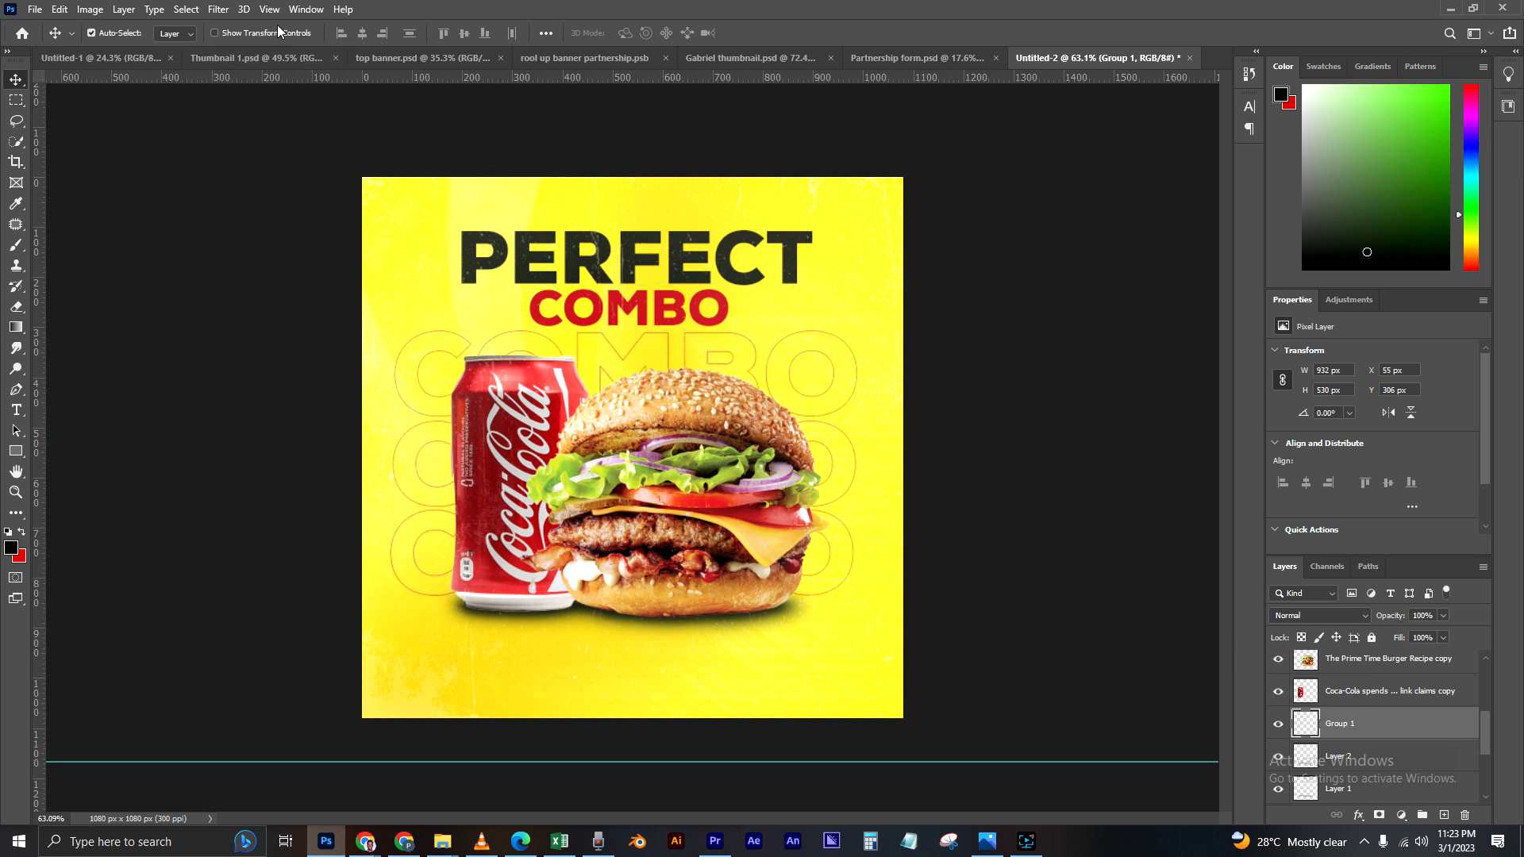
# Step: Apply a Motion Blur with angle 0° and distance 31 pixels to the COMBO outlines, and nudge the layer down to Y 311 px
pyautogui.click(219, 9)
pyautogui.click(256, 188)
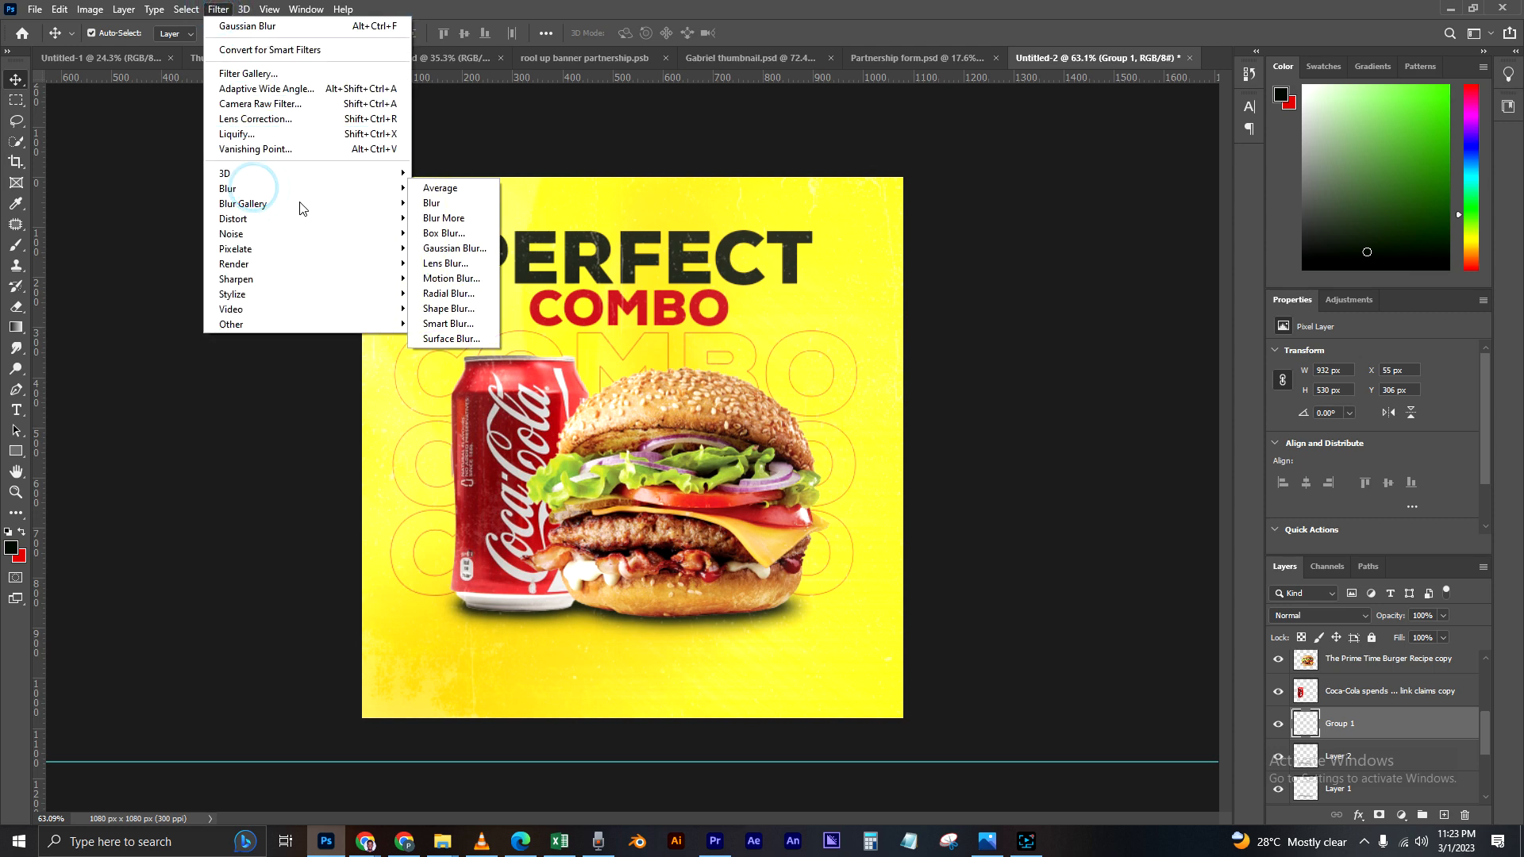
pyautogui.click(451, 279)
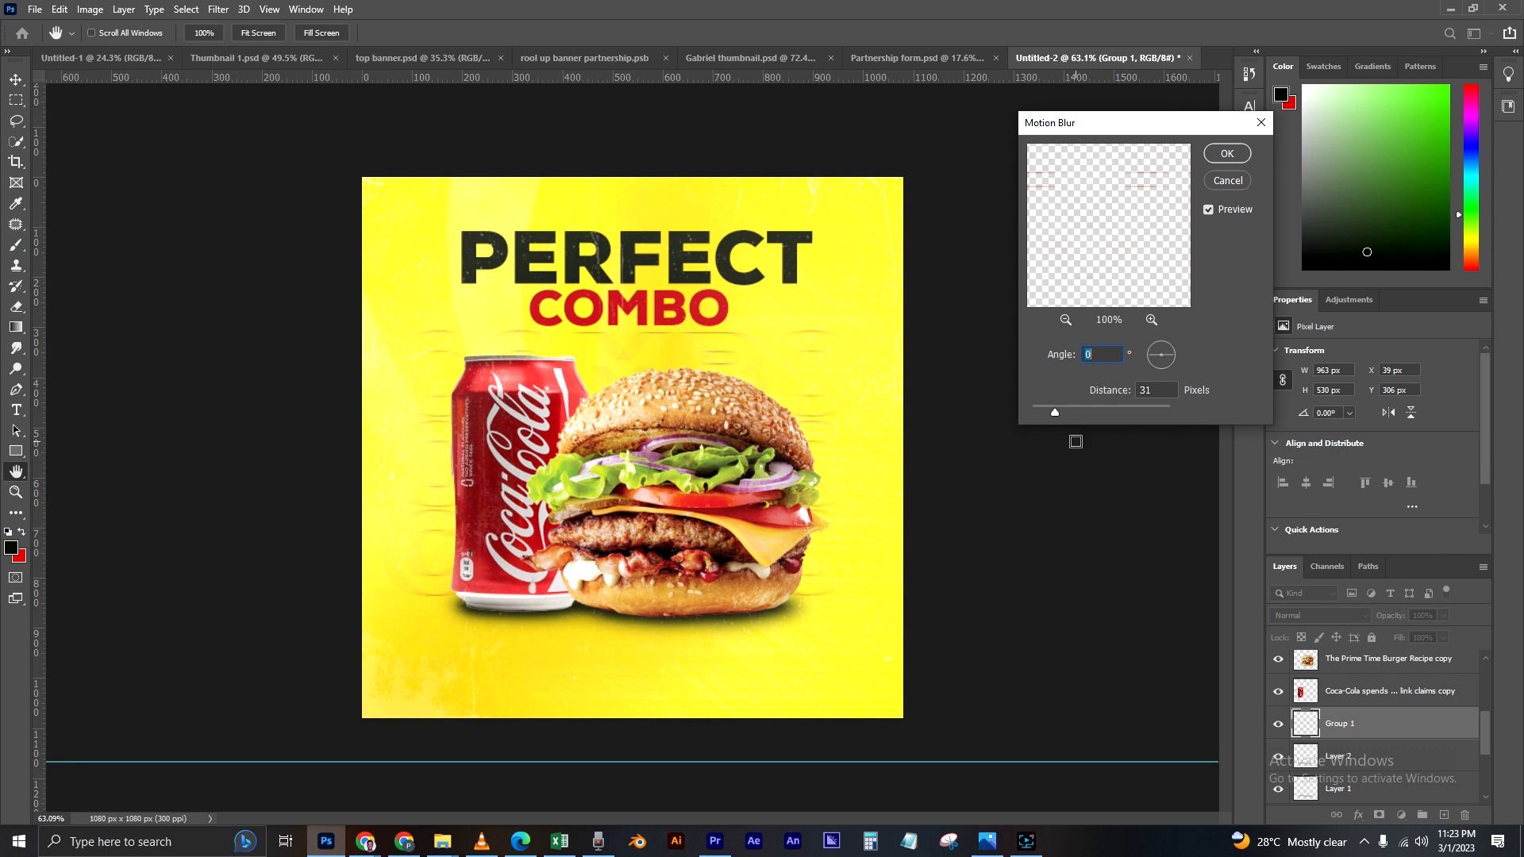
pyautogui.click(1227, 153)
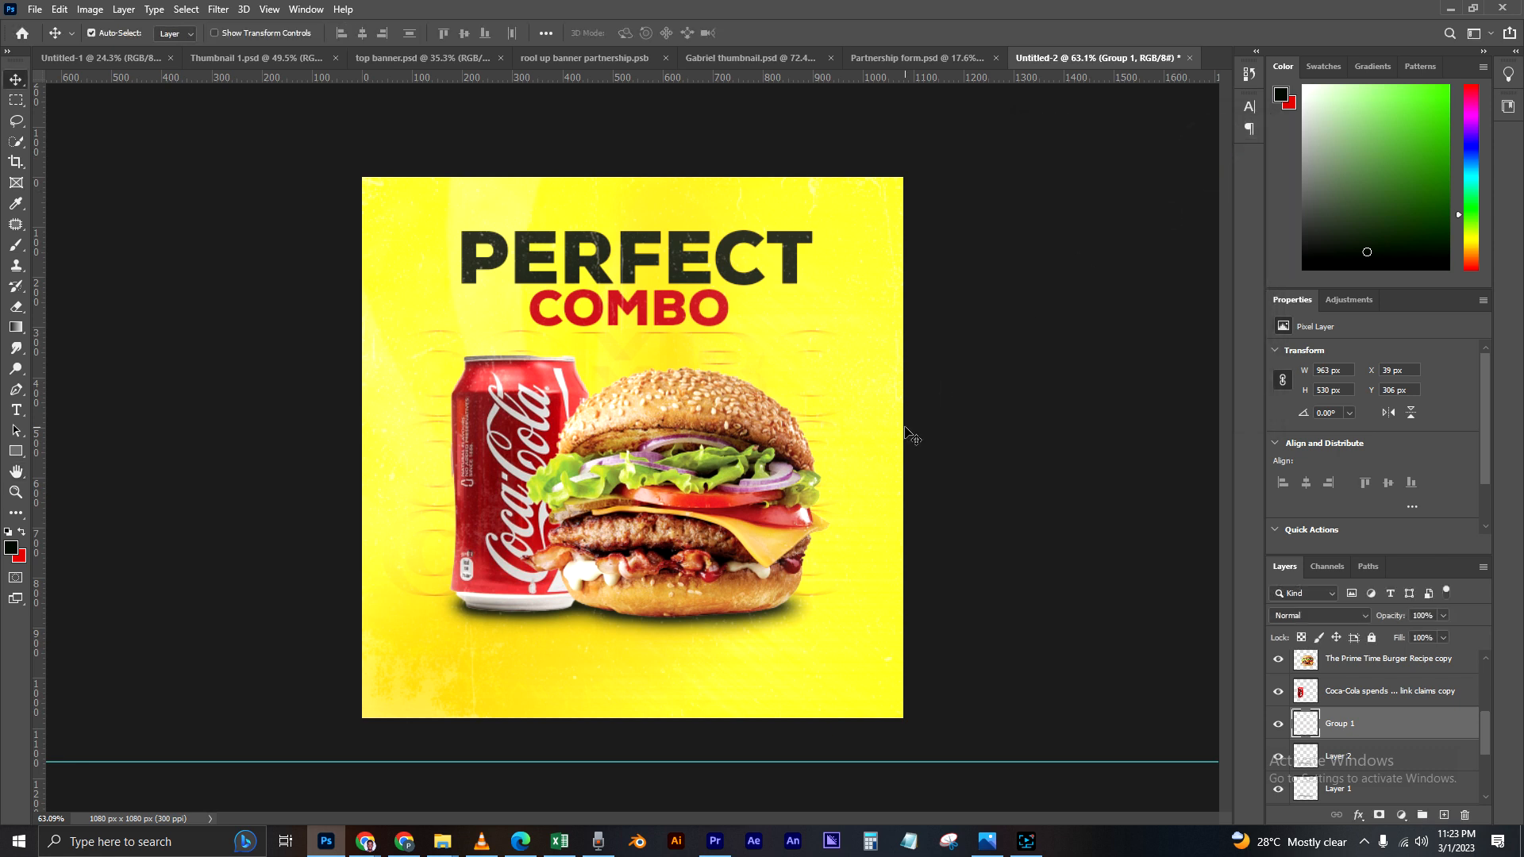
pyautogui.press('Down')
pyautogui.press('Down')
pyautogui.press('Down')
pyautogui.press('Down')
pyautogui.press('Down')
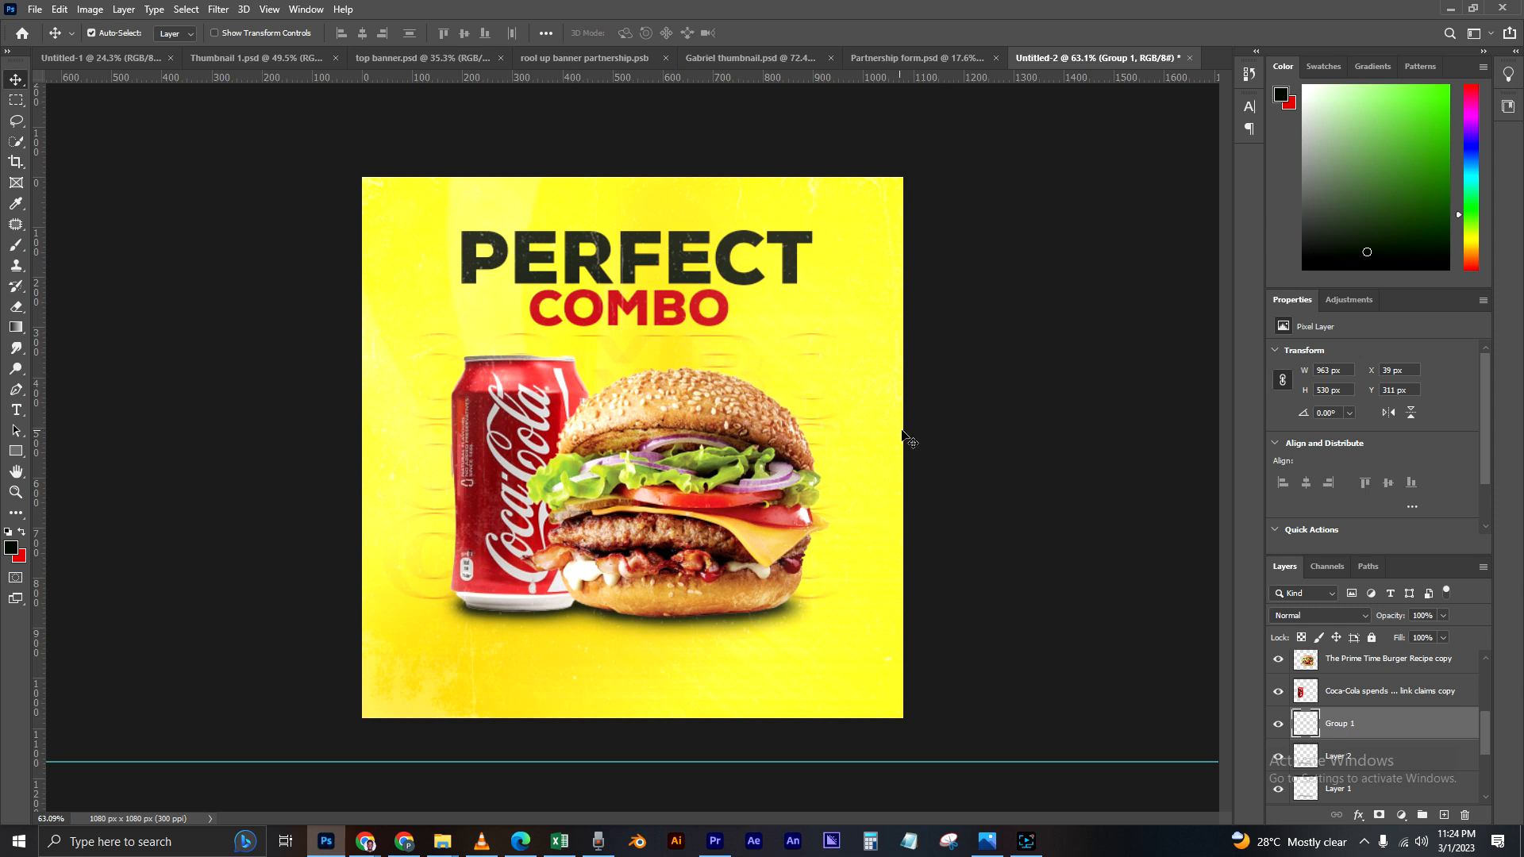
pyautogui.click(954, 464)
# Step: Show the hidden love emoji copy layer and move the heart ball to the canvas's right edge, at about X 917 px, Y 182 px
pyautogui.scroll(-3, 1292, 755)
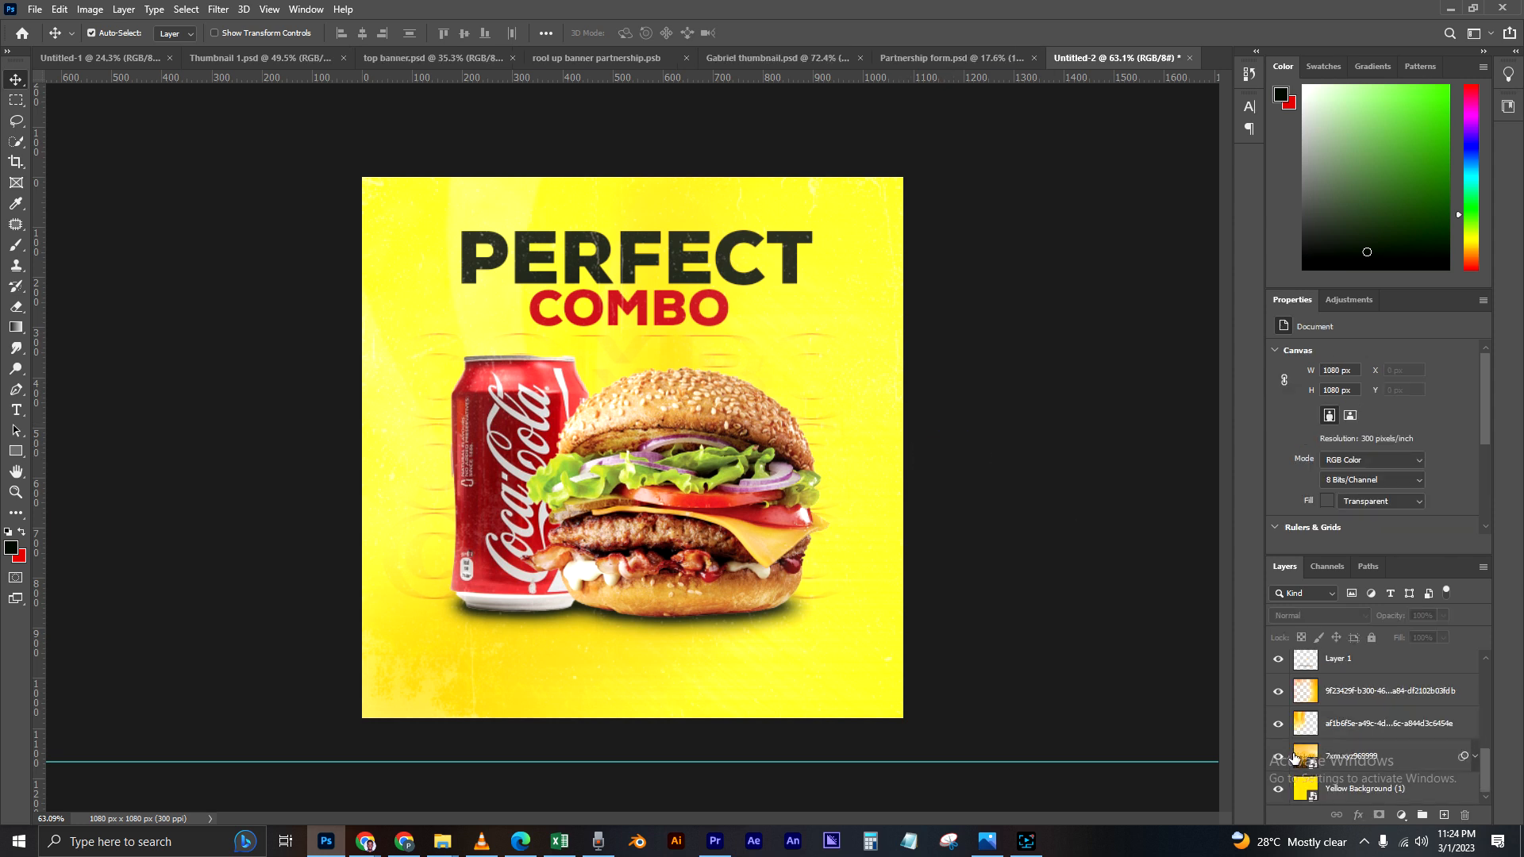
pyautogui.scroll(3, 1301, 738)
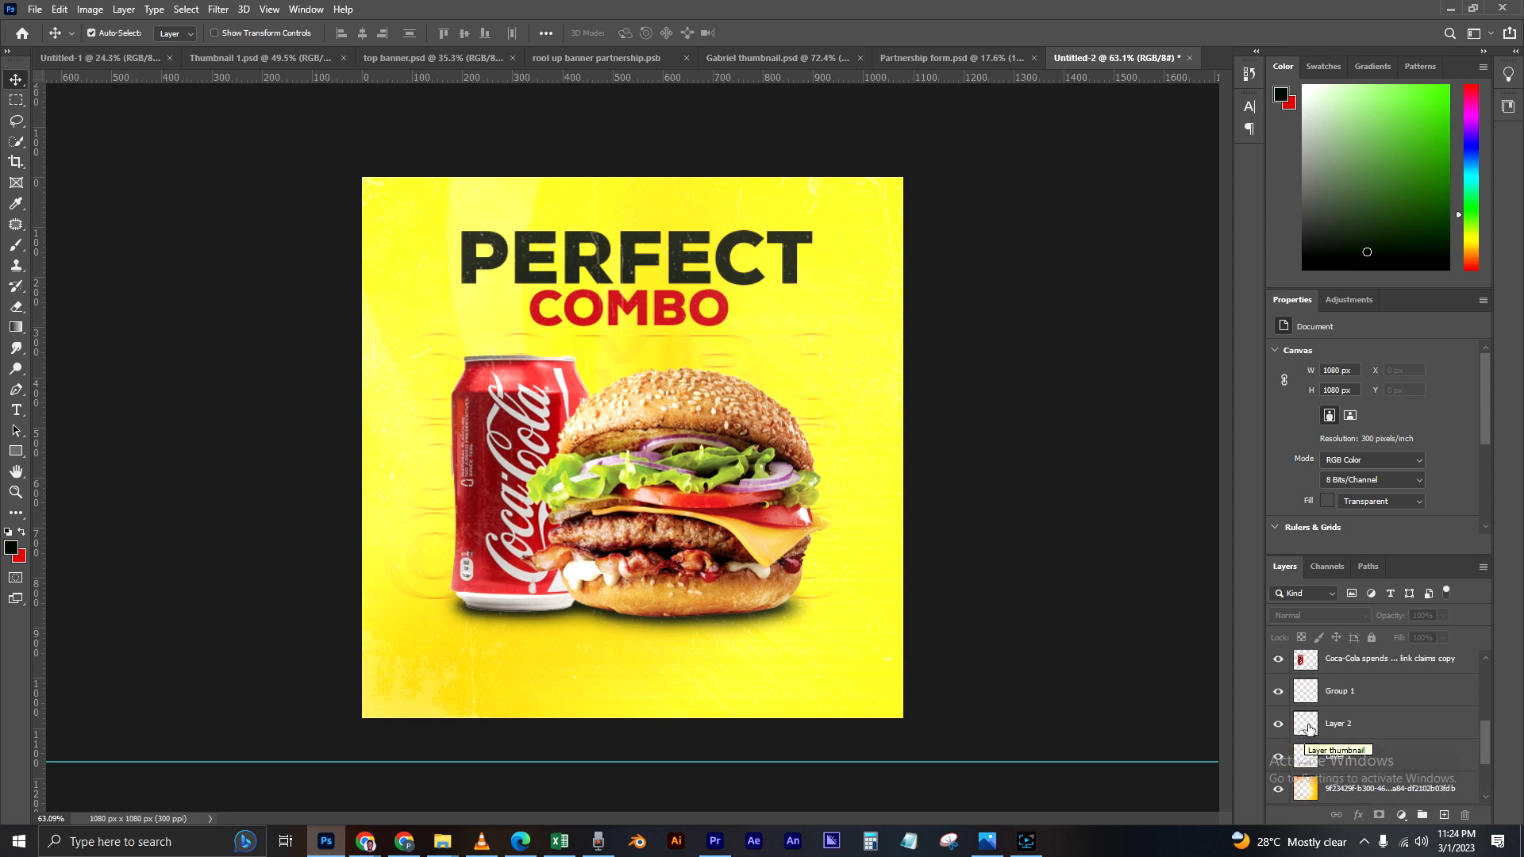
pyautogui.scroll(1, 1330, 700)
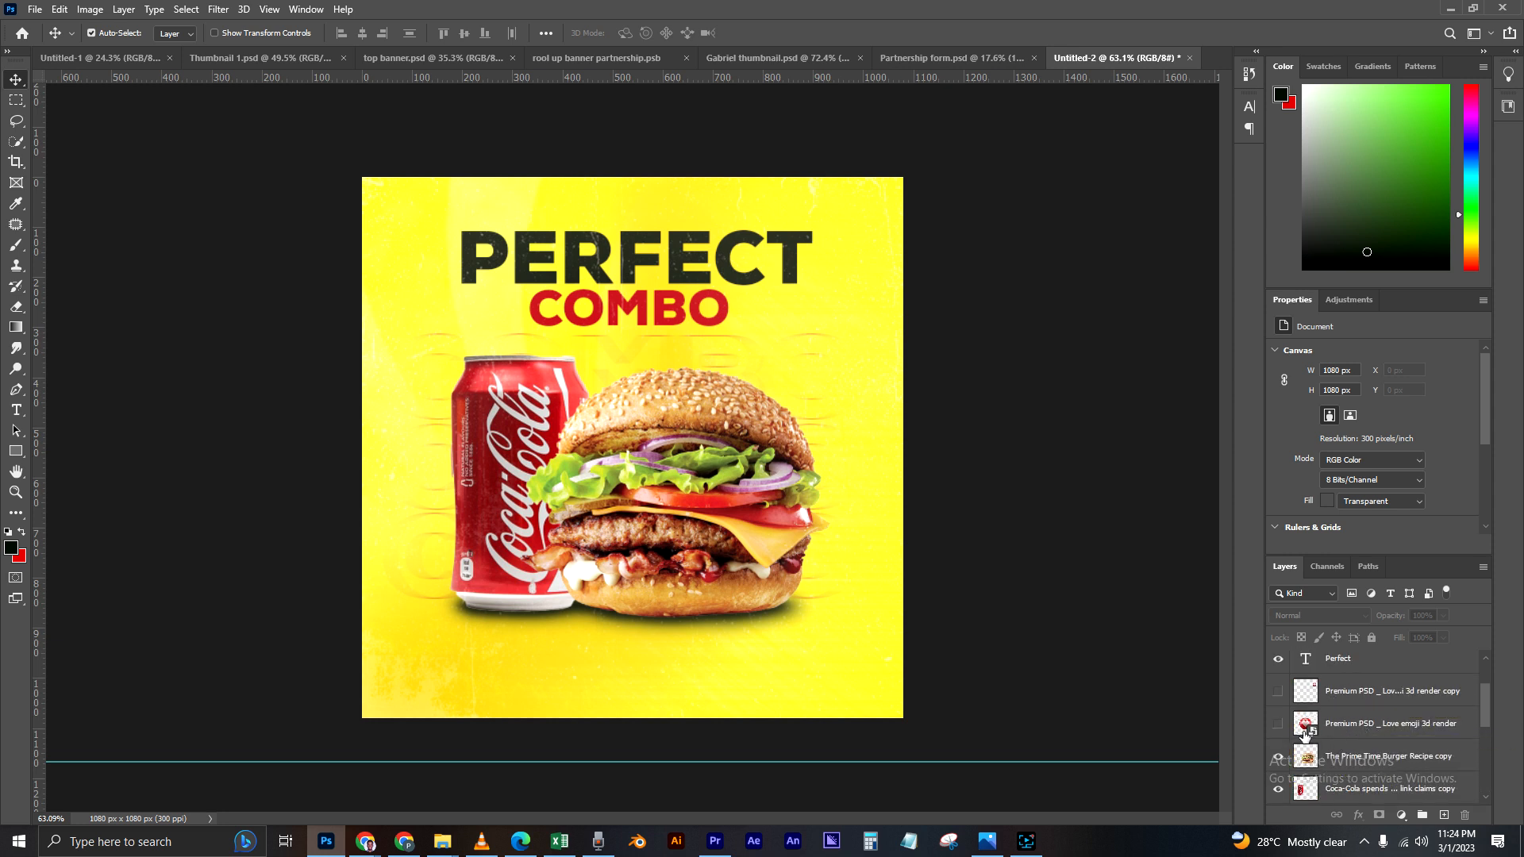
pyautogui.click(1277, 691)
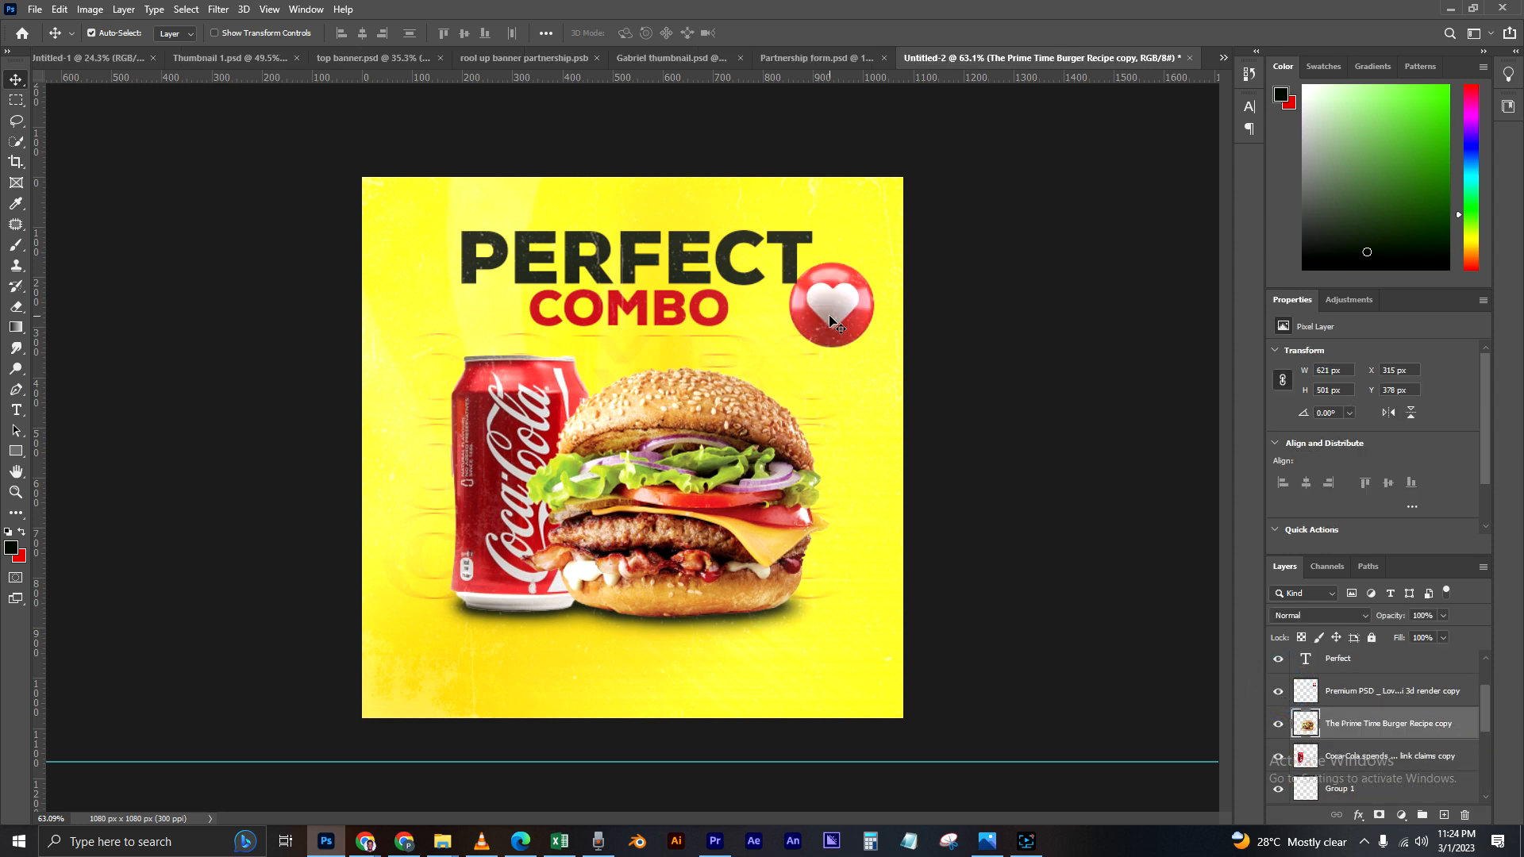
pyautogui.moveTo(831, 321); pyautogui.dragTo(863, 319)
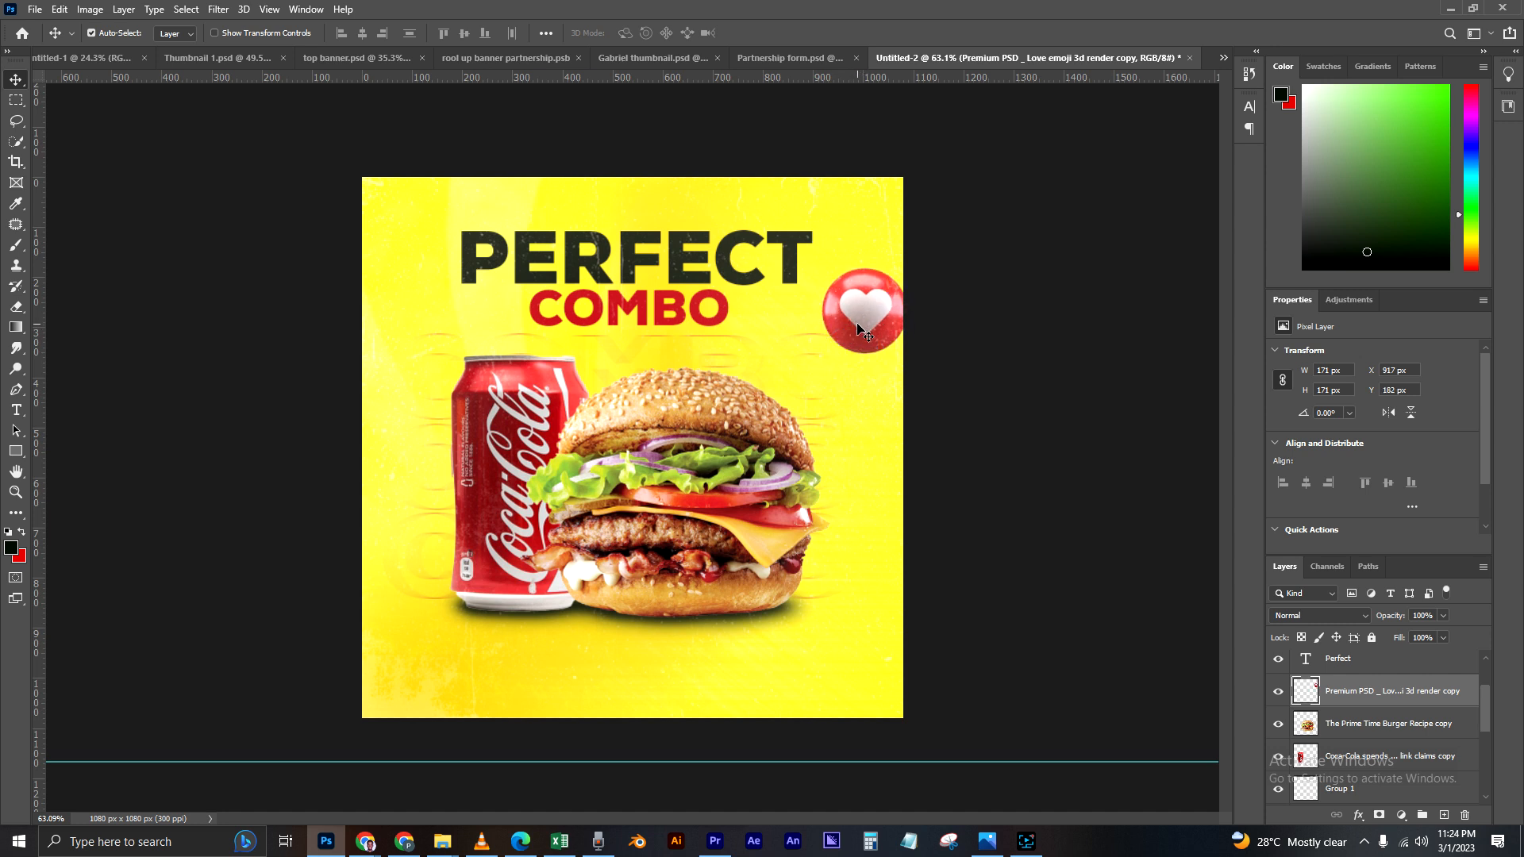
# Step: Rotate the heart ball slightly counterclockwise and shift it left to about X 907 px, Y 180 px
pyautogui.hotkey('ctrl', 't')
pyautogui.moveTo(927, 267)
pyautogui.mouseDown()
pyautogui.moveTo(944, 197)
pyautogui.moveTo(908, 251)
pyautogui.mouseUp()
pyautogui.moveTo(869, 317); pyautogui.dragTo(856, 322)
pyautogui.press('Return')
# Step: Duplicate the tilted heart ball into the canvas's lower-left corner and shift the original to about X 916 px, Y 159 px
pyautogui.hotkey('ctrl', 'j')
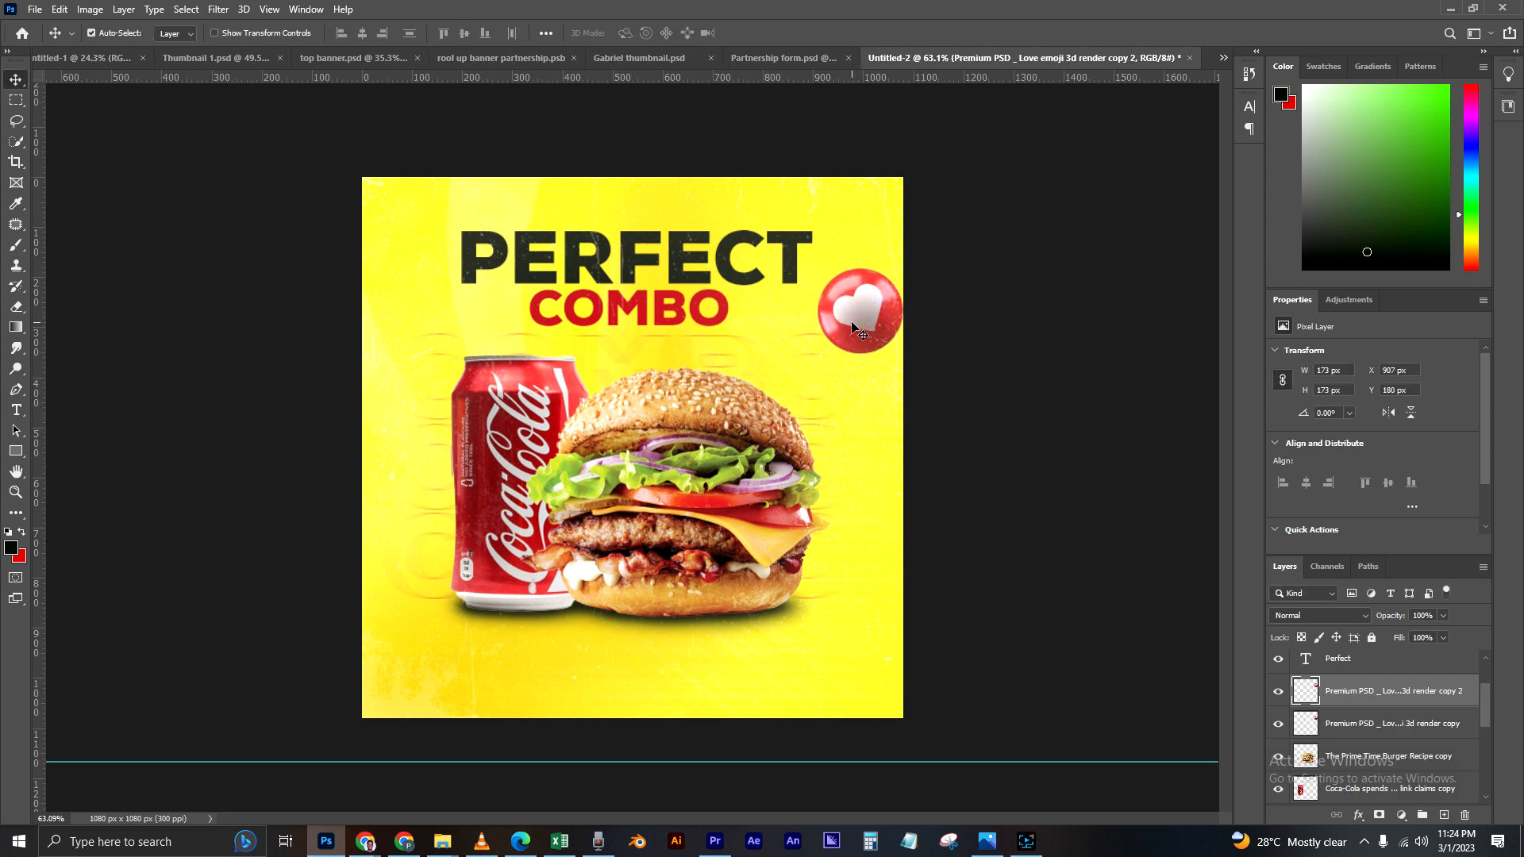
pyautogui.moveTo(852, 326); pyautogui.dragTo(414, 646)
pyautogui.moveTo(870, 313); pyautogui.dragTo(874, 303)
pyautogui.moveTo(423, 638); pyautogui.dragTo(423, 652)
# Step: Apply a Motion Blur at a 0° angle to the upper-right heart ball and move it down to about X 926 px, Y 292 px
pyautogui.click(865, 313)
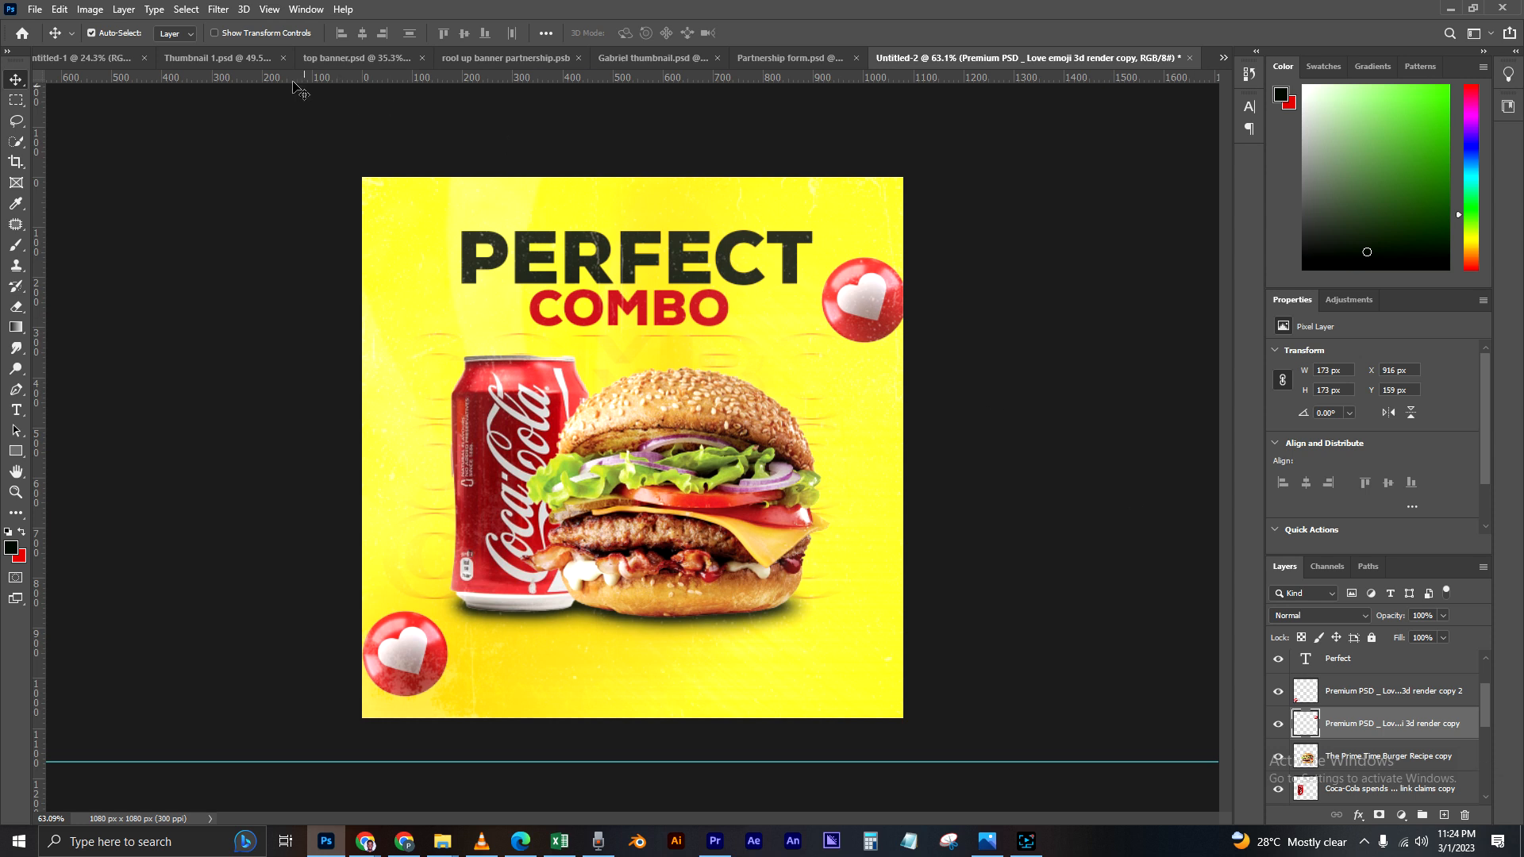
pyautogui.click(1350, 721)
pyautogui.click(218, 10)
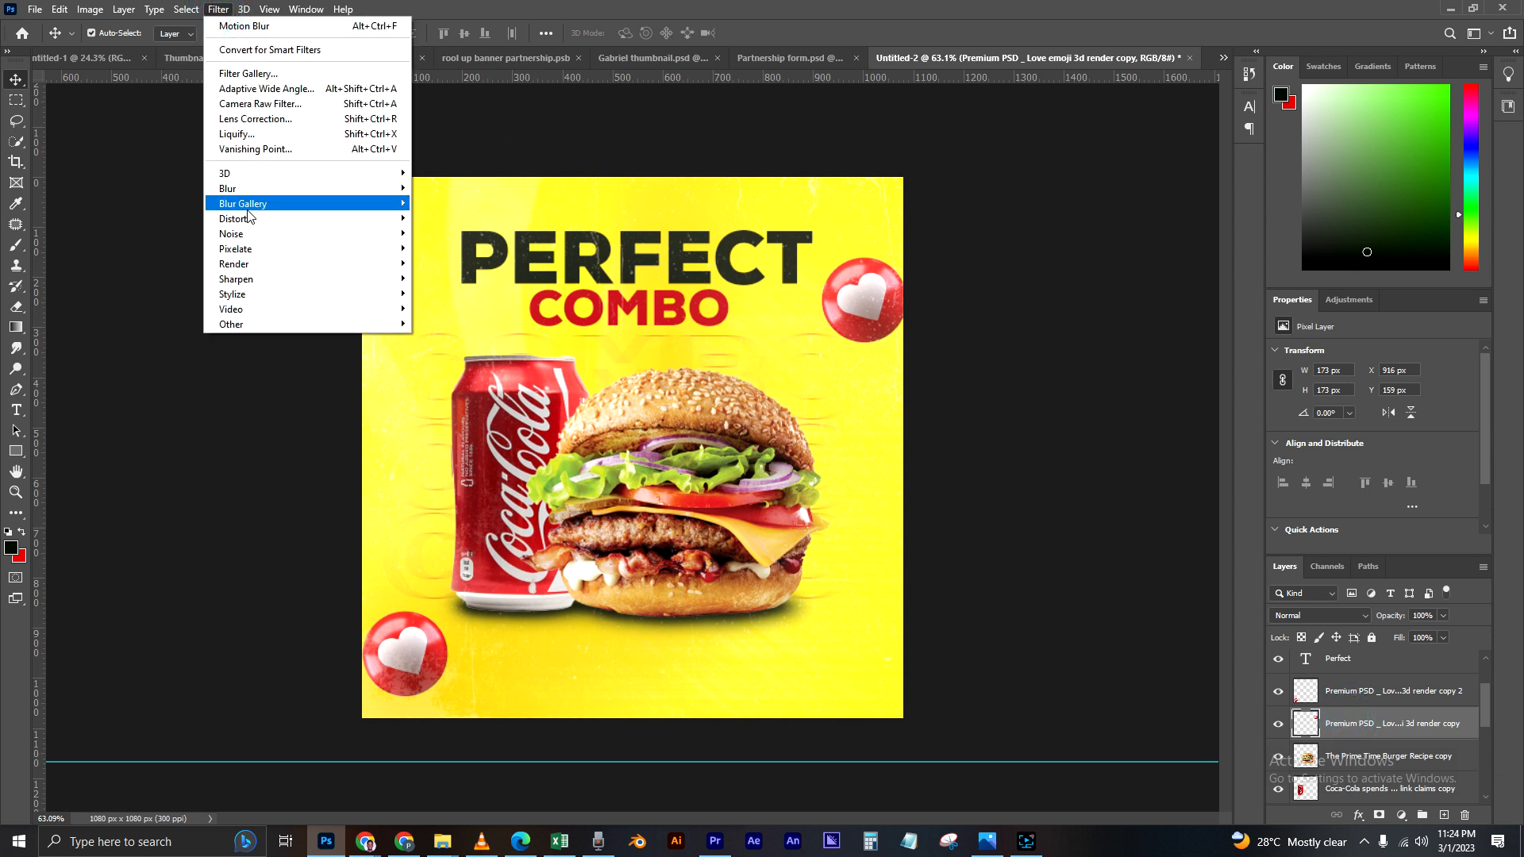
pyautogui.moveTo(246, 189)
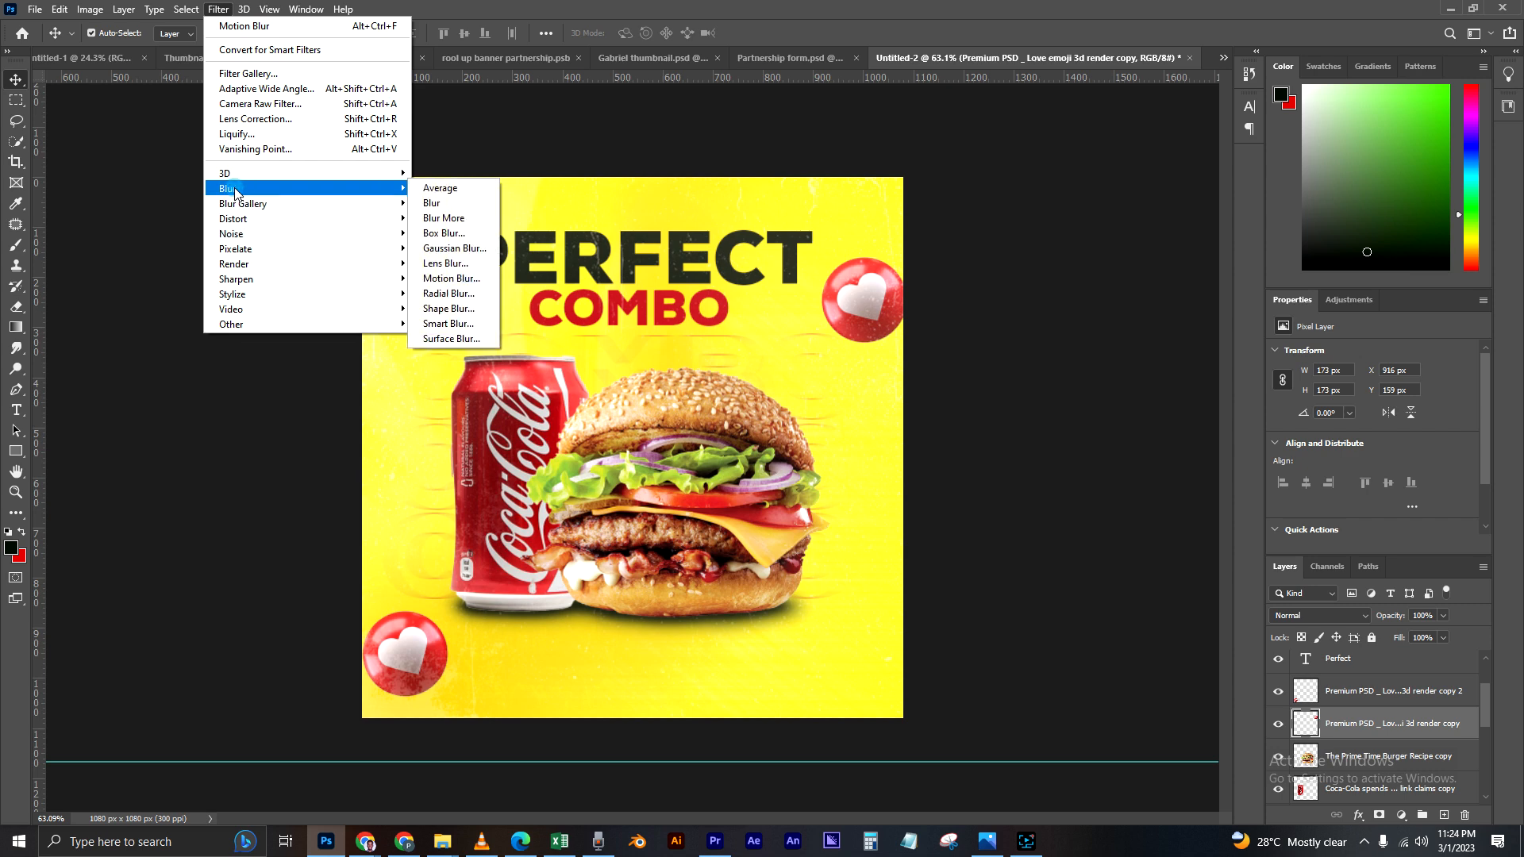
pyautogui.click(450, 279)
pyautogui.click(1068, 408)
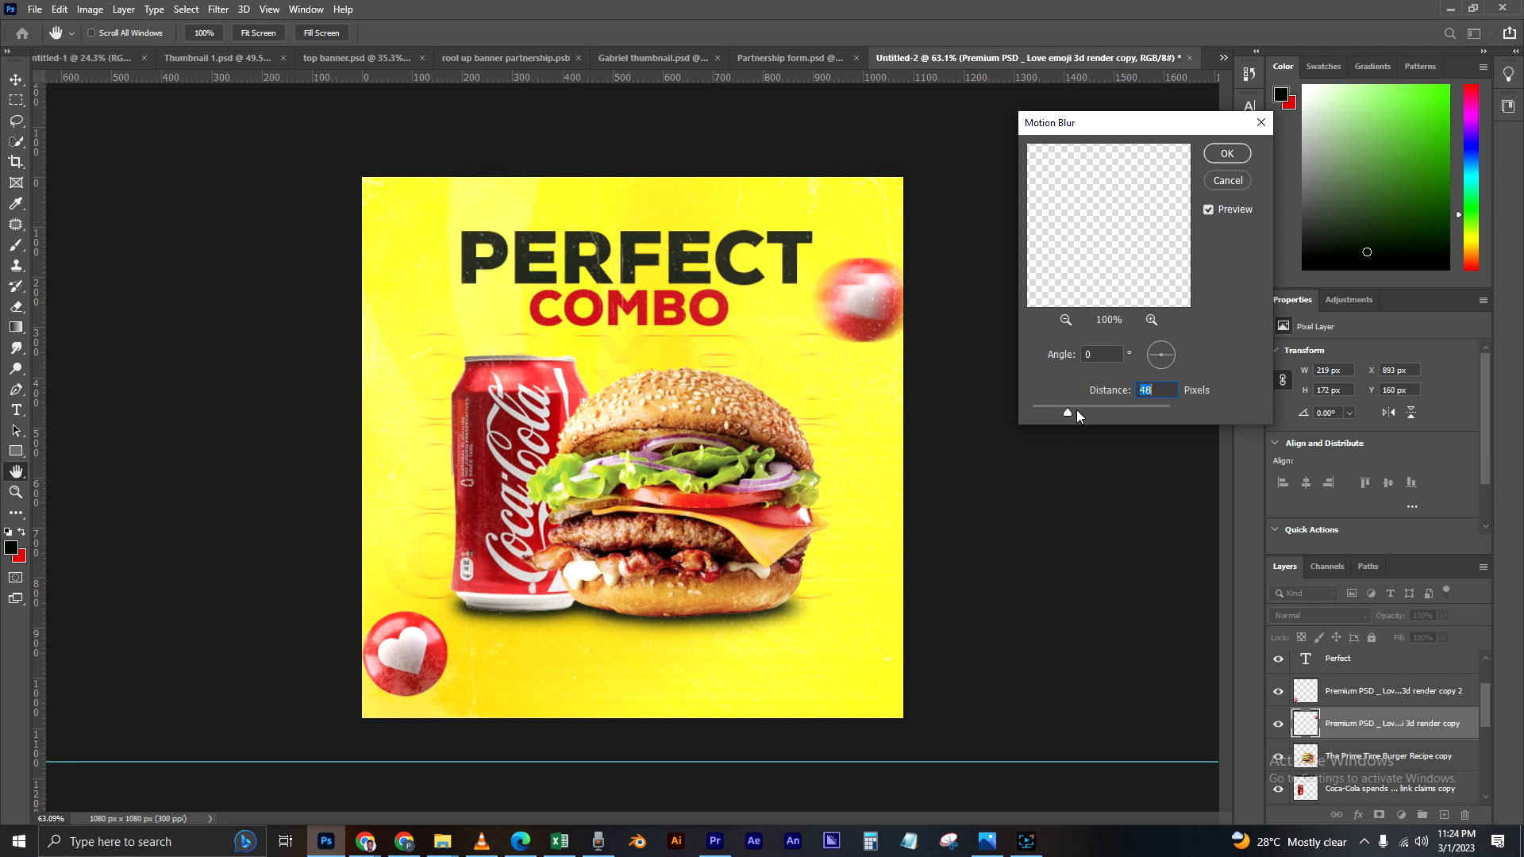
pyautogui.click(1074, 408)
pyautogui.click(1226, 153)
pyautogui.press('v')
pyautogui.moveTo(910, 283); pyautogui.dragTo(925, 350)
# Step: Enlarge the sharp heart ball to about 350 x 350 px and place it partly beyond the canvas's lower-right corner
pyautogui.moveTo(378, 663); pyautogui.dragTo(433, 639)
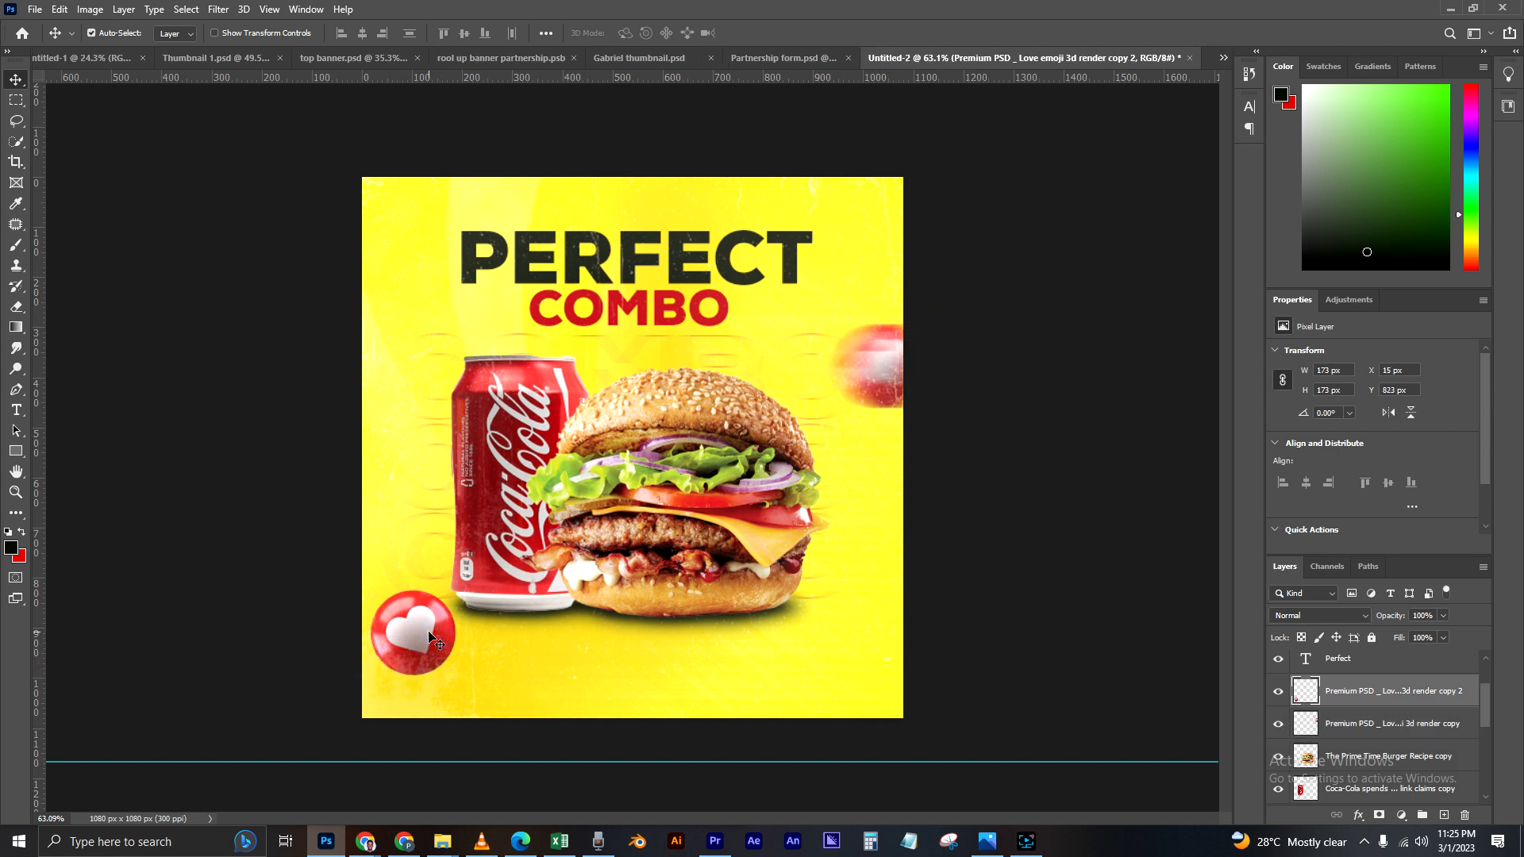
pyautogui.hotkey('ctrl', 't')
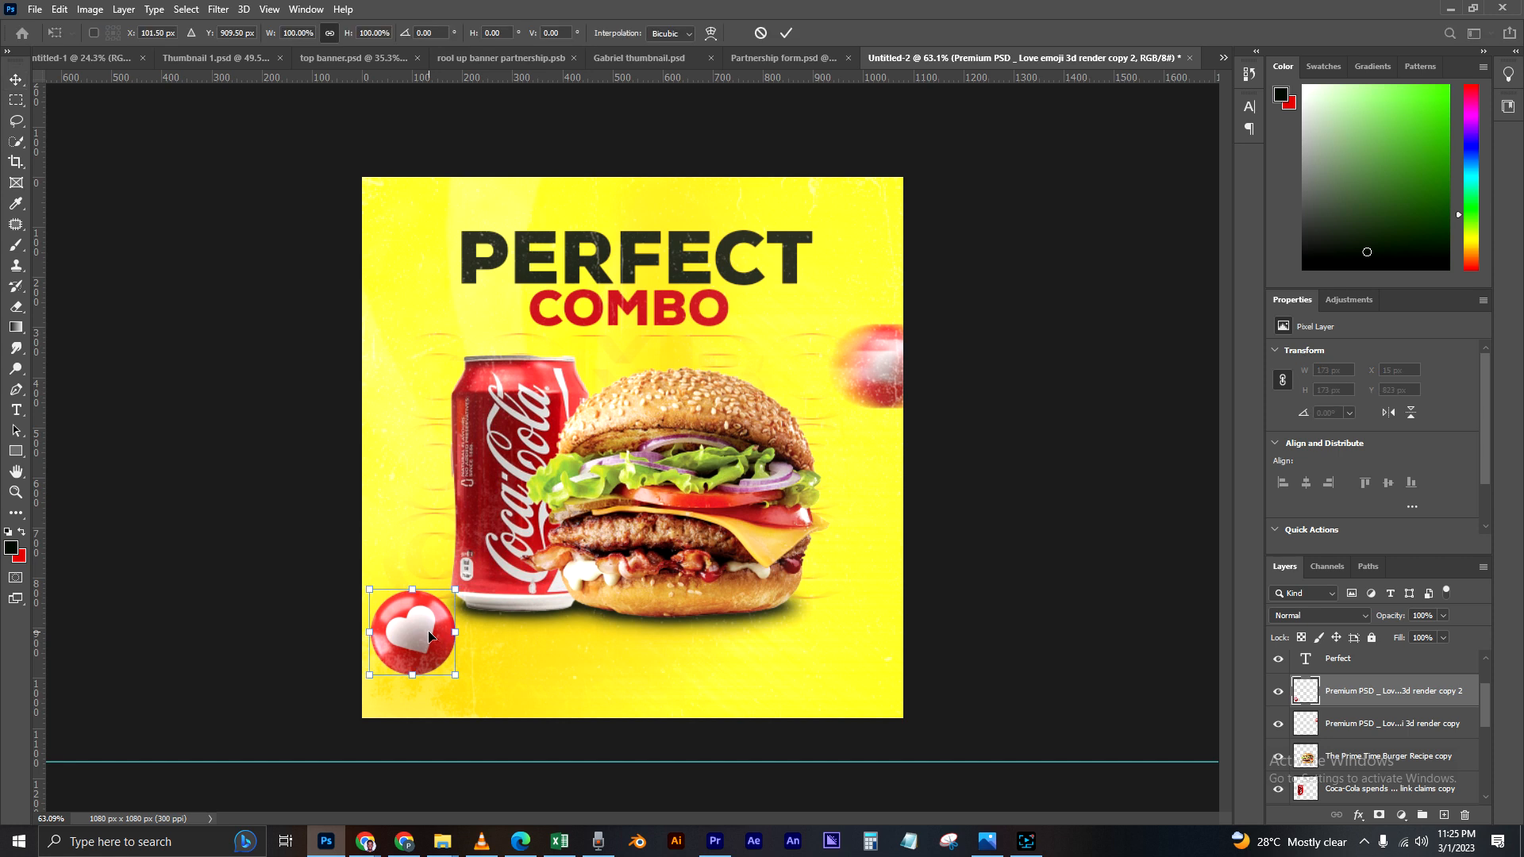
pyautogui.moveTo(368, 590); pyautogui.dragTo(928, 693)
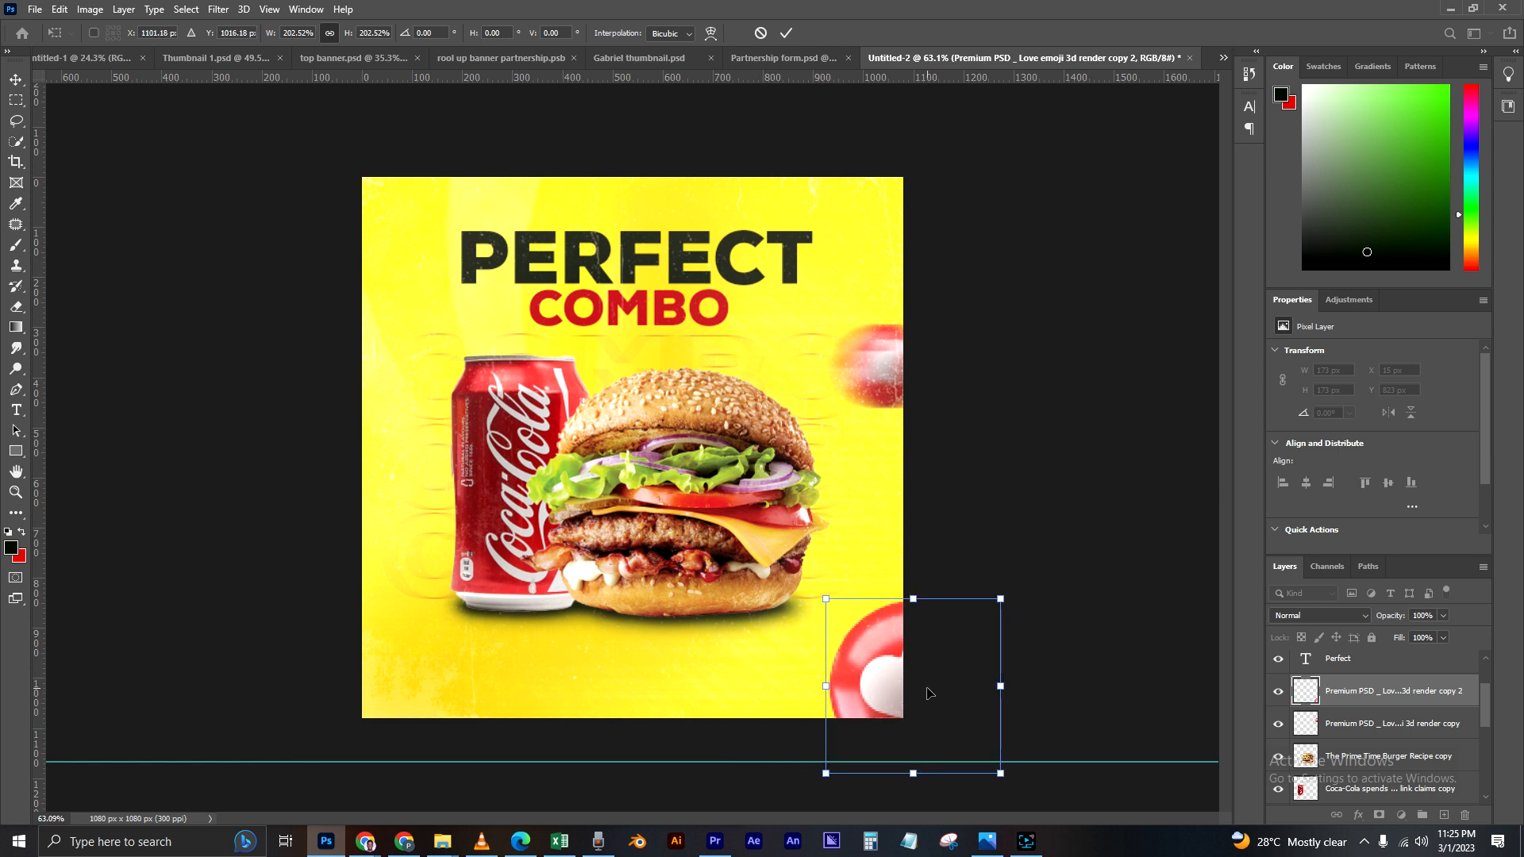
pyautogui.press('Return')
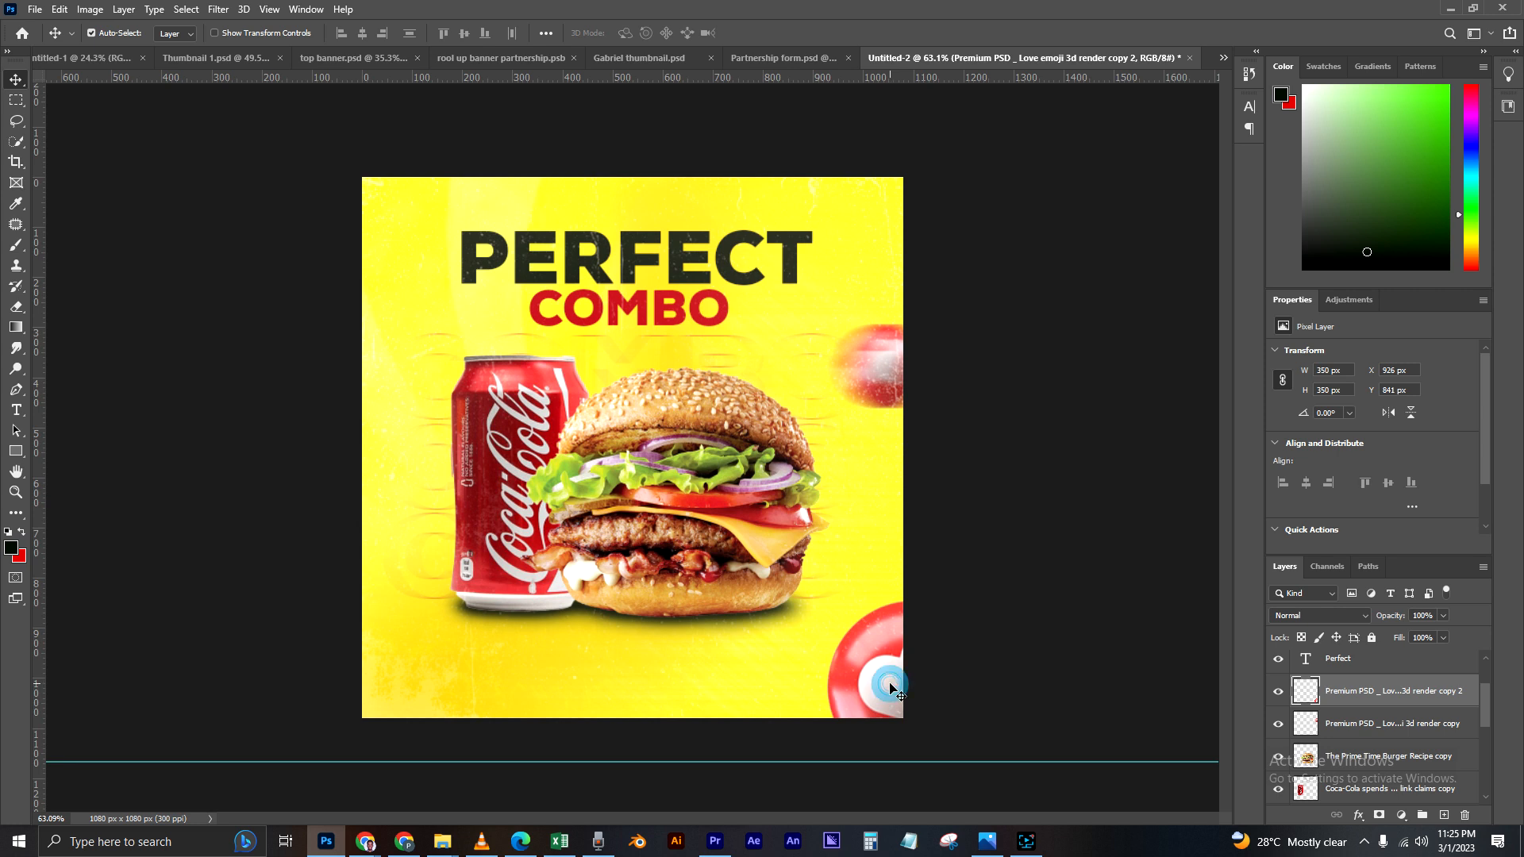
# Step: Duplicate the blurred heart ball, place the copy beside the can at the canvas's left edge, and scale it to about 164 x 119 px
pyautogui.click(879, 386)
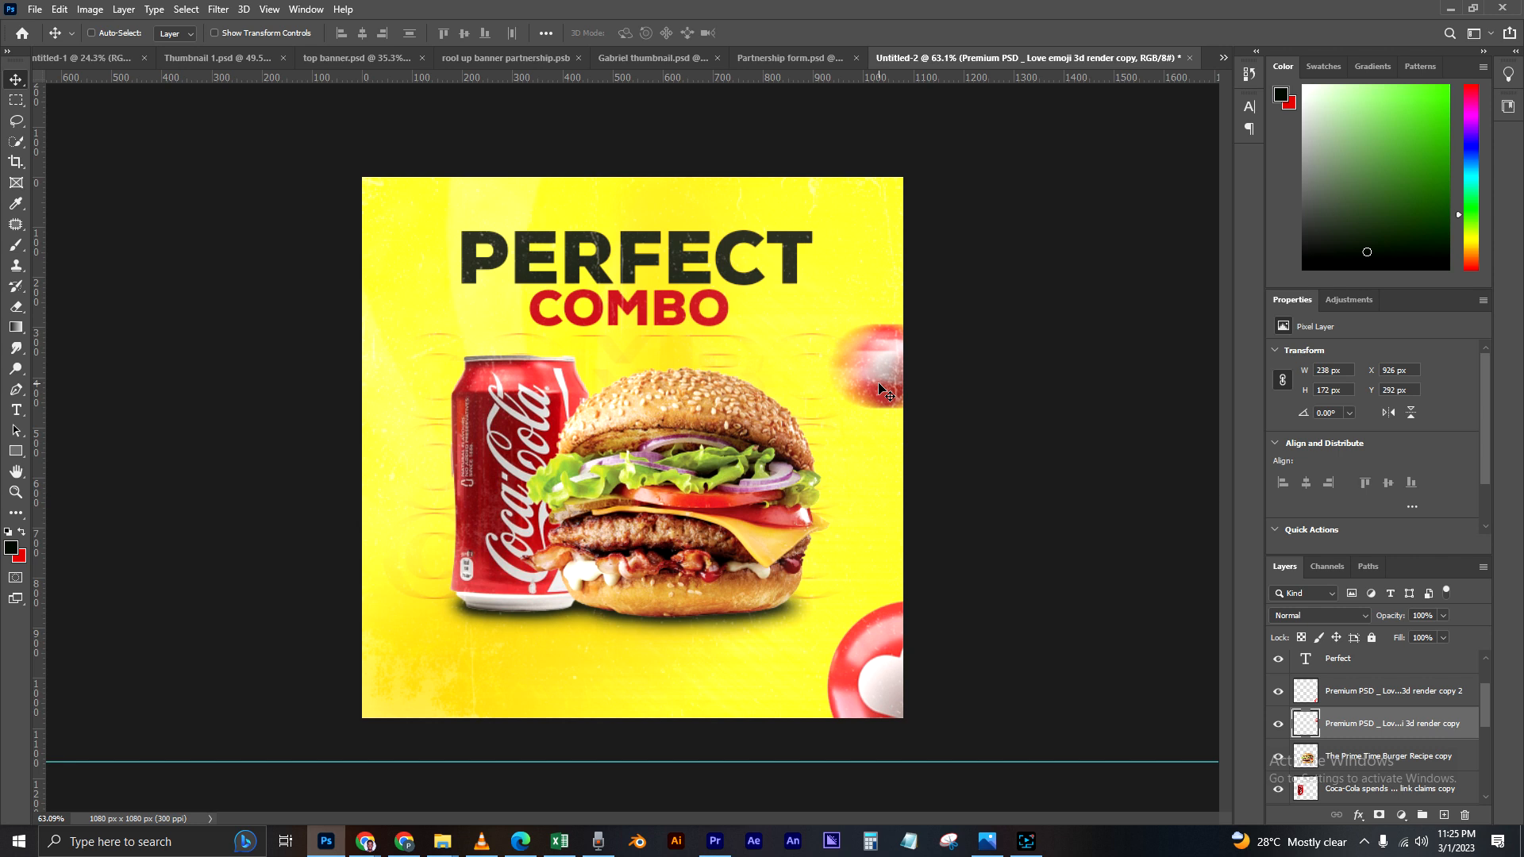
pyautogui.hotkey('ctrl', 'j')
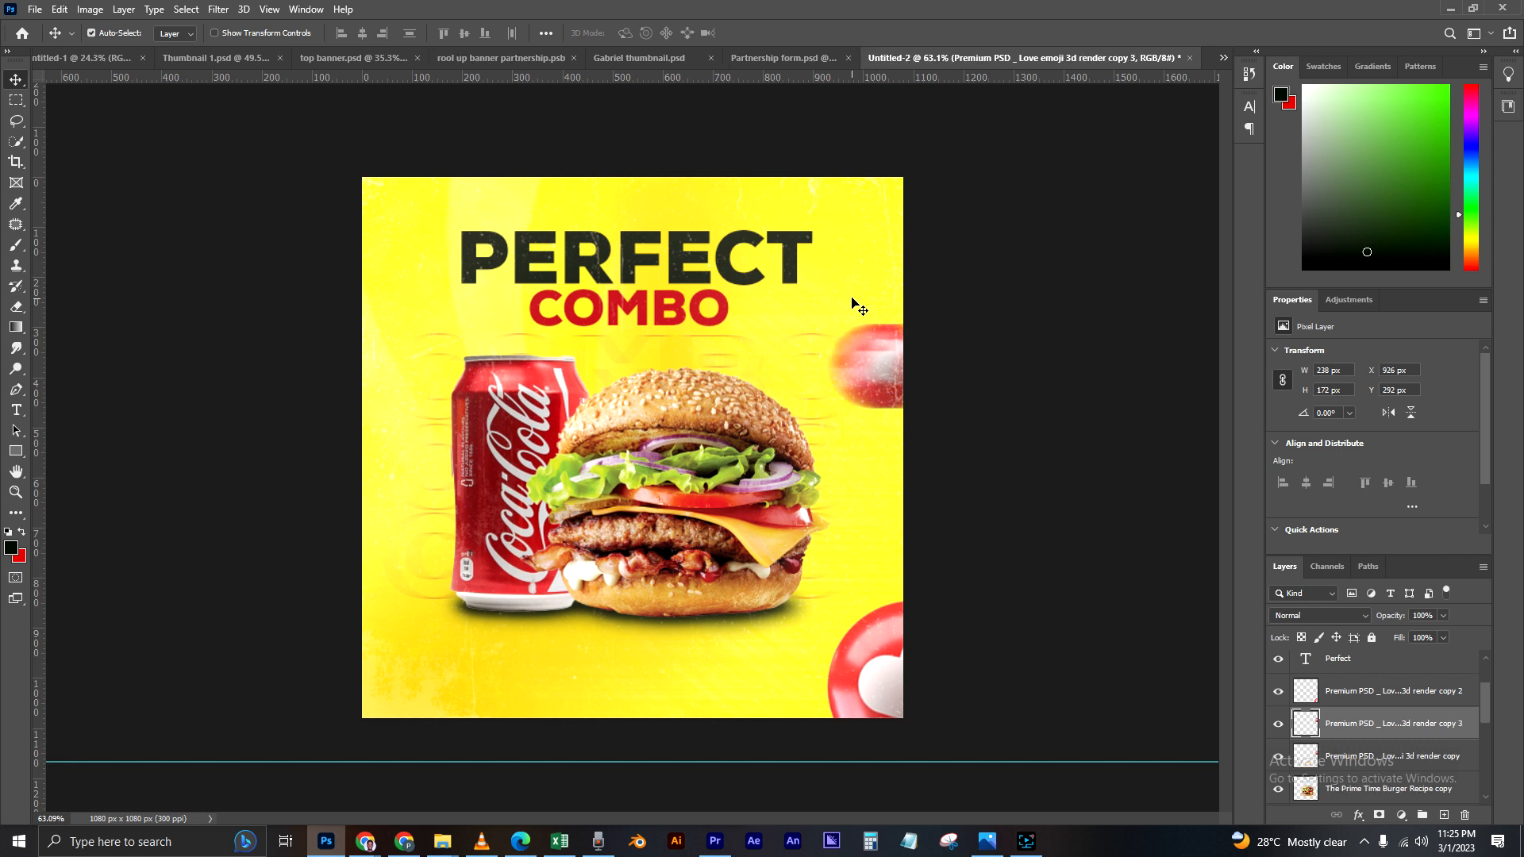
pyautogui.moveTo(873, 362); pyautogui.dragTo(392, 474)
pyautogui.moveTo(397, 480); pyautogui.dragTo(389, 481)
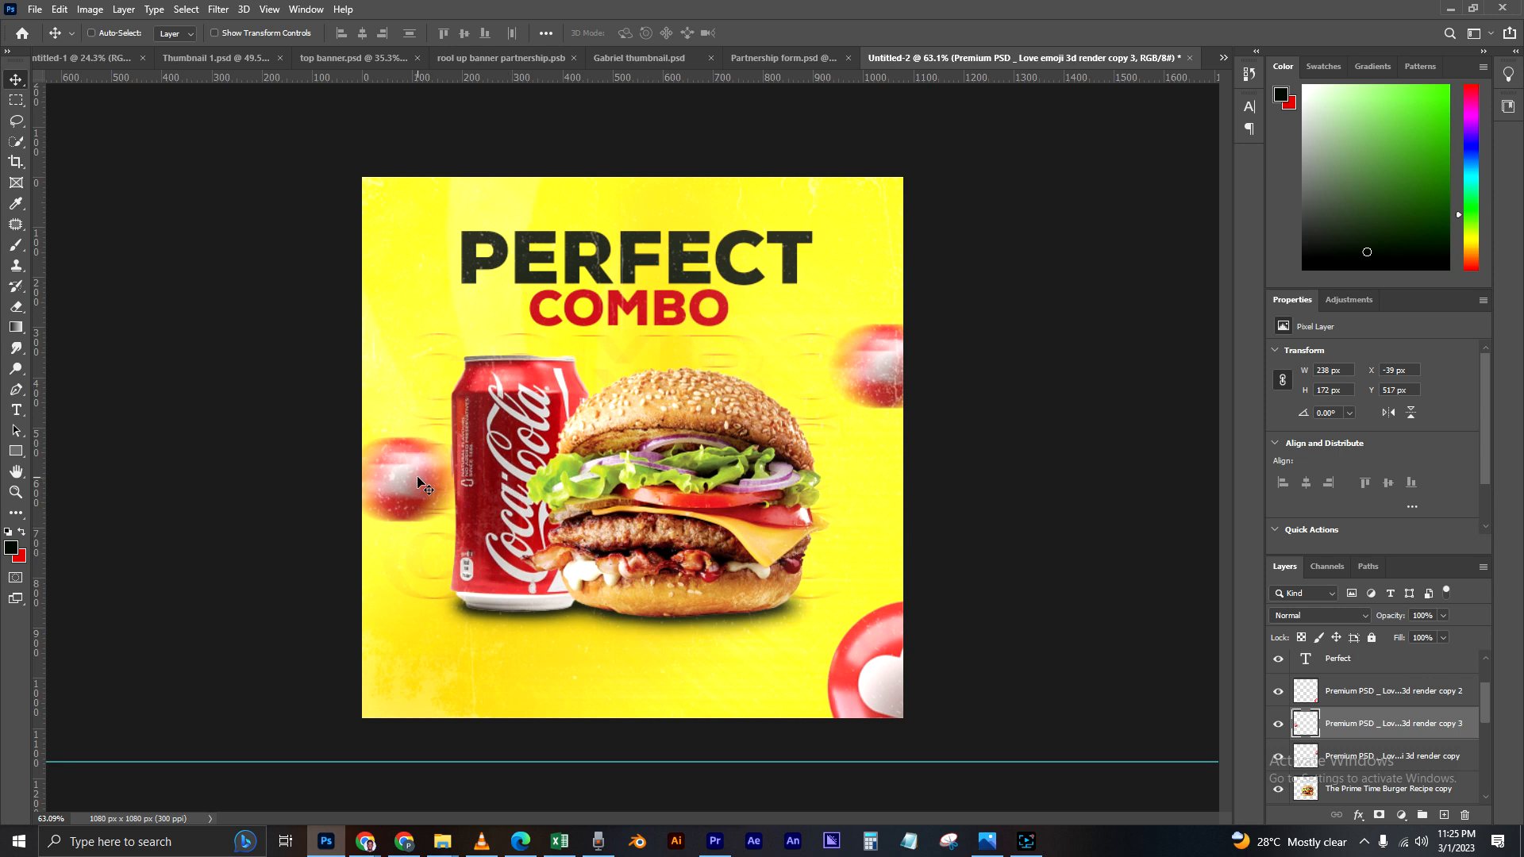
pyautogui.hotkey('ctrl', 't')
pyautogui.moveTo(462, 434); pyautogui.dragTo(424, 494)
pyautogui.press('Return')
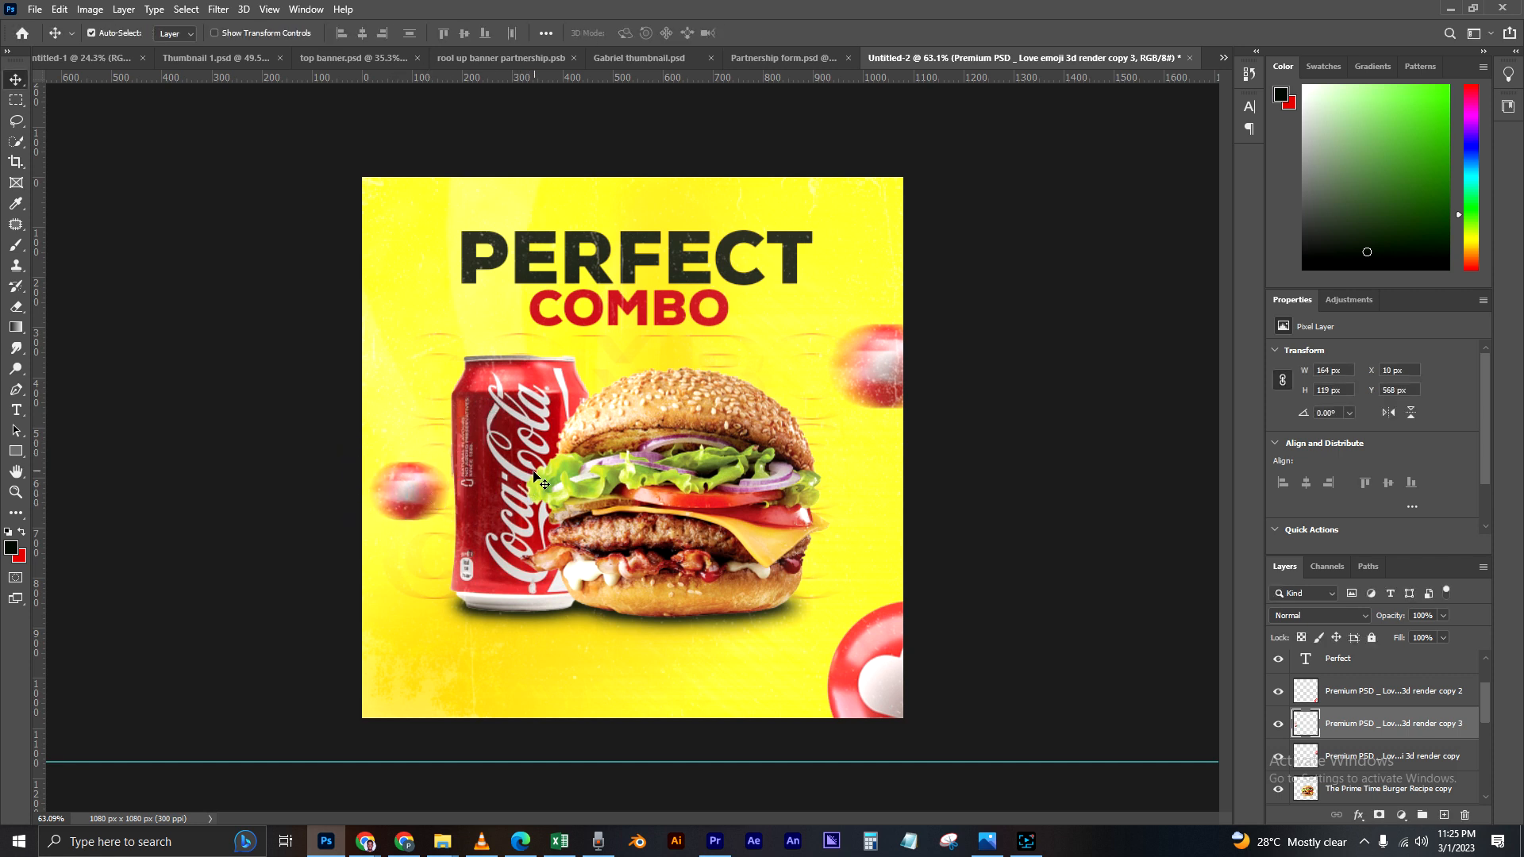
# Step: Start a Nexa Black 16 pt text line below the can and turn off its All Caps style
pyautogui.click(15, 409)
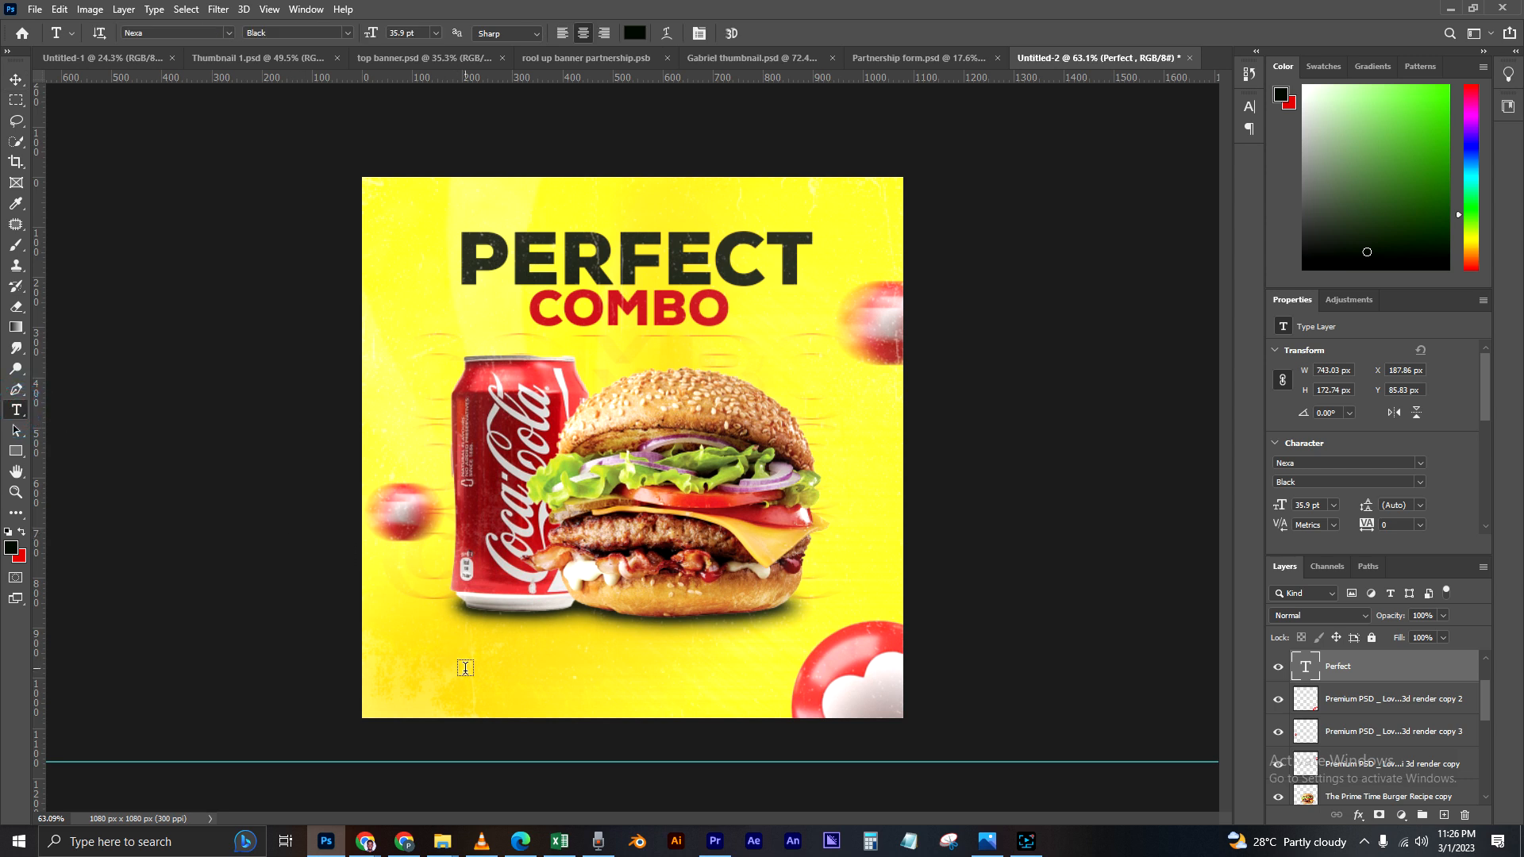
pyautogui.click(465, 667)
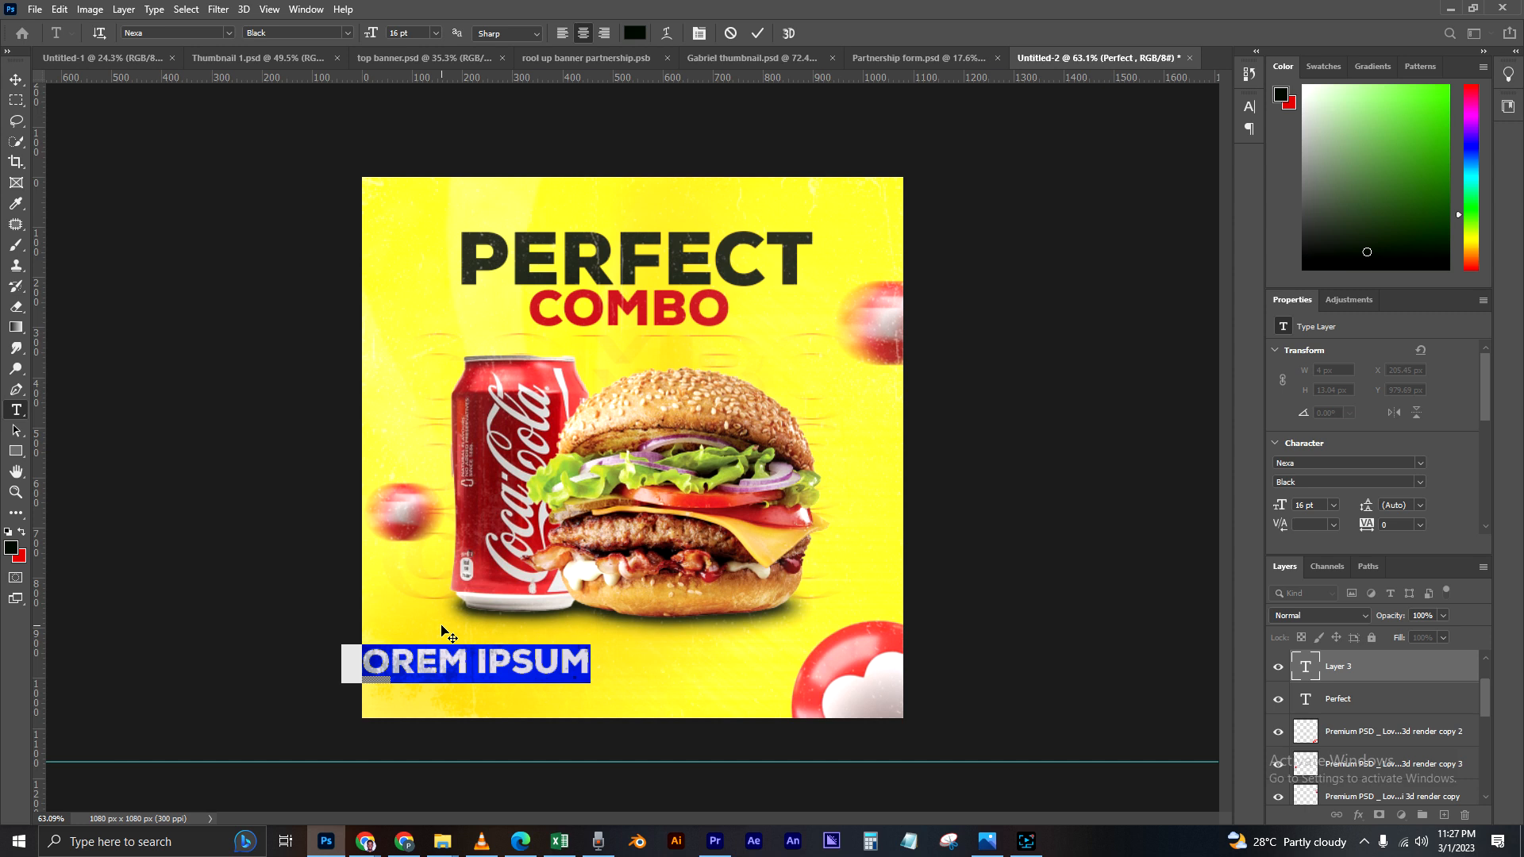
pyautogui.write('OR')
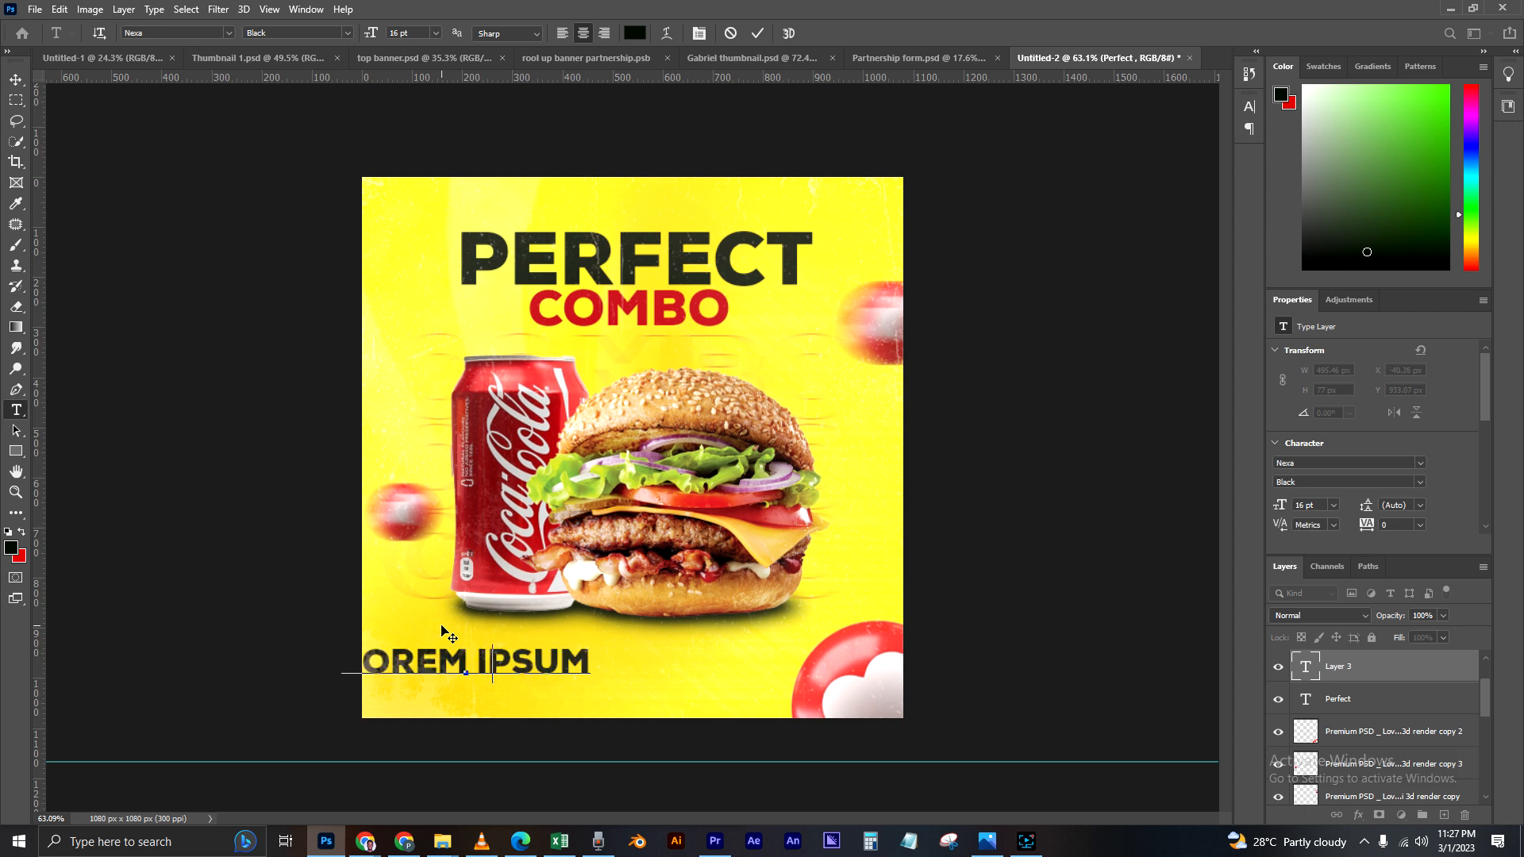
pyautogui.press('BackSpace')
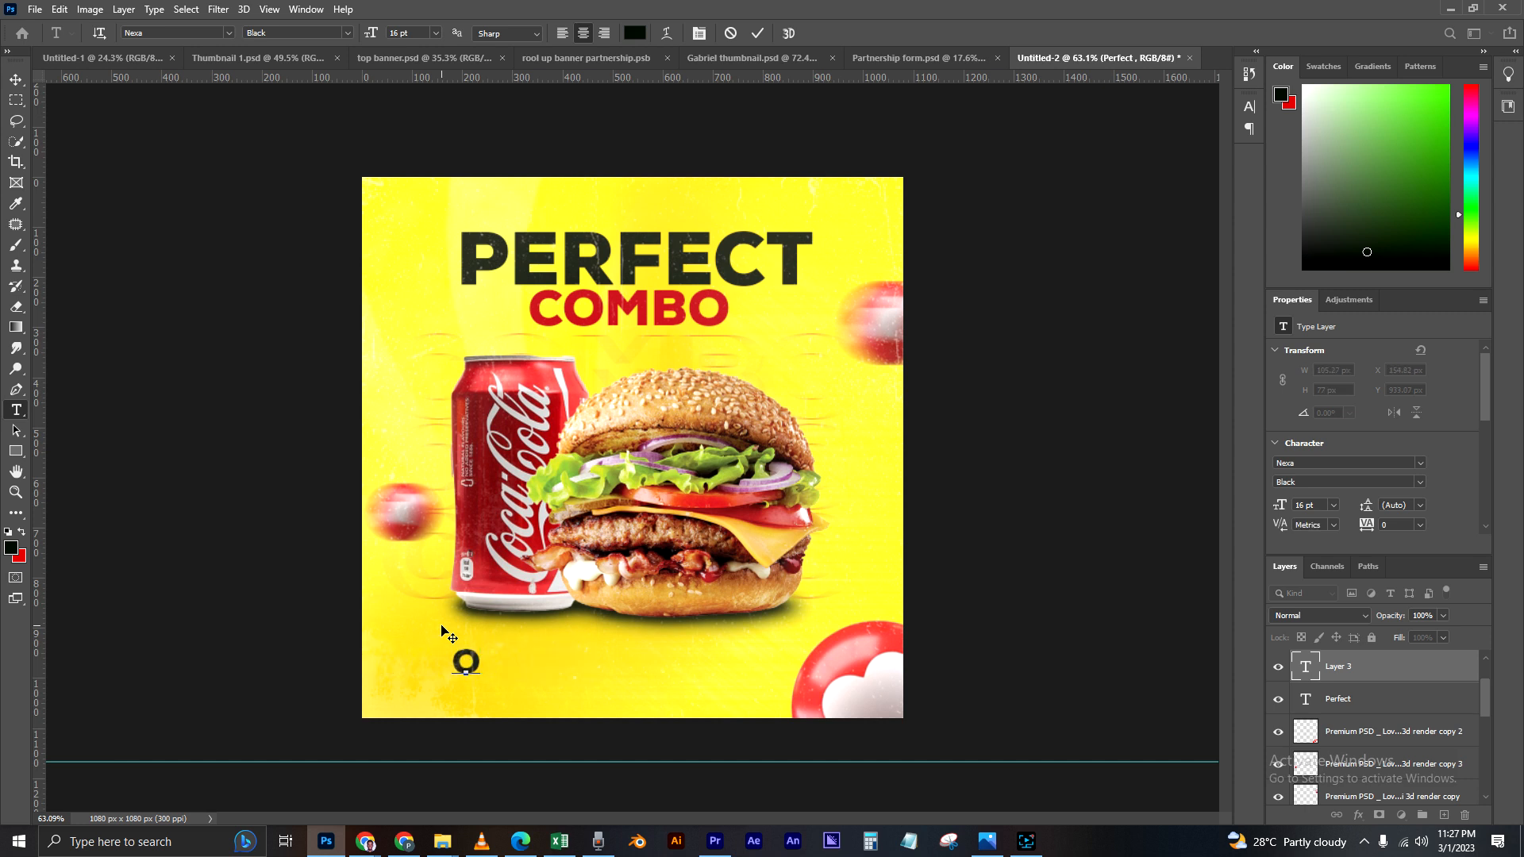
pyautogui.doubleClick(1305, 667)
pyautogui.click(1252, 104)
pyautogui.click(1119, 218)
pyautogui.click(1248, 108)
# Step: Enter "Order your now!" as the text of the line below the can
pyautogui.write('o')
pyautogui.press('BackSpace')
pyautogui.write('O')
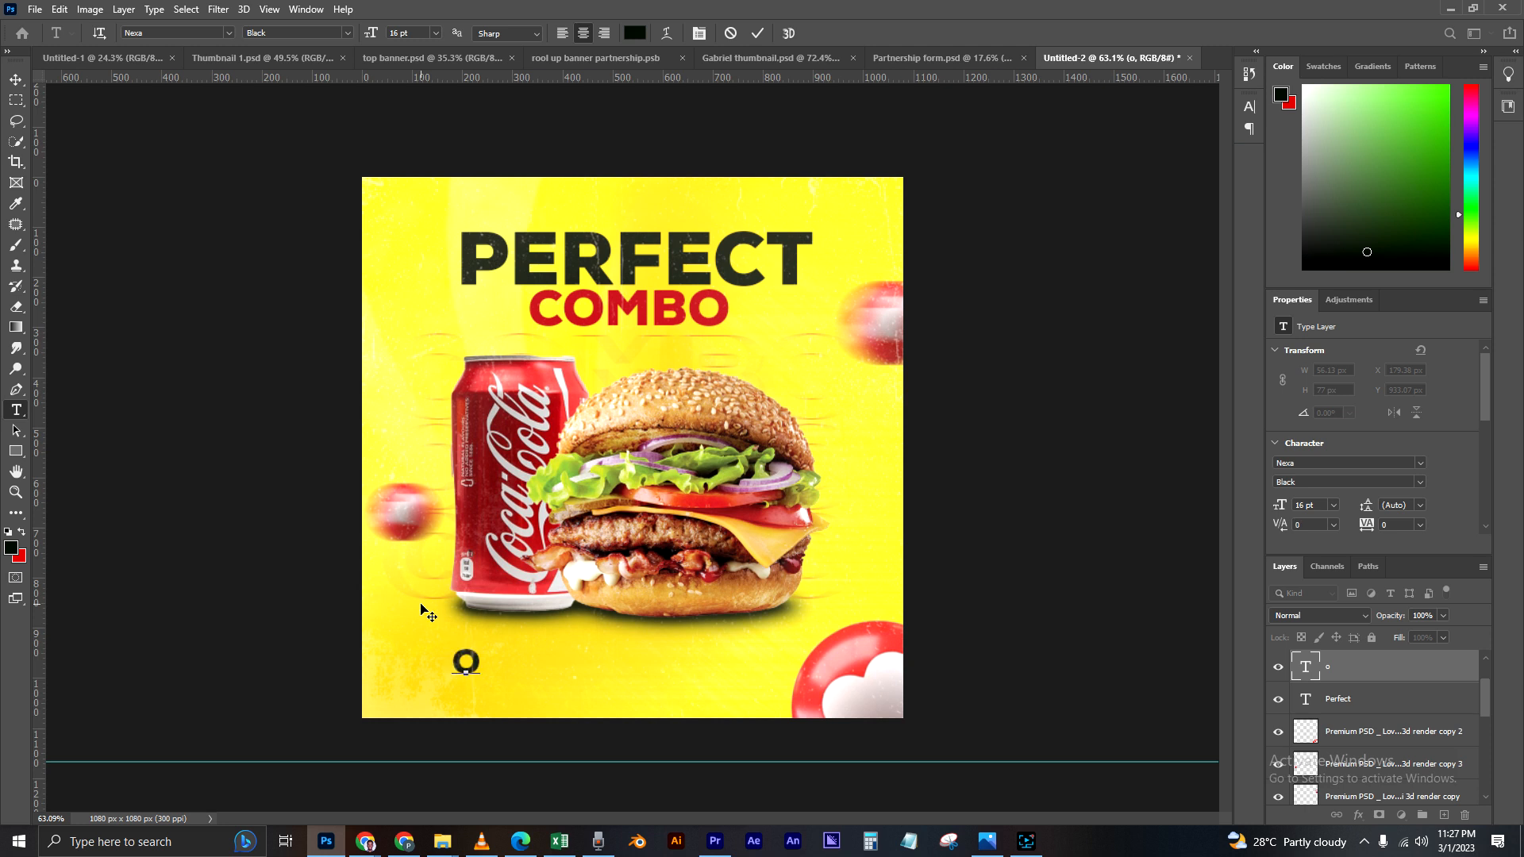
pyautogui.write('rder')
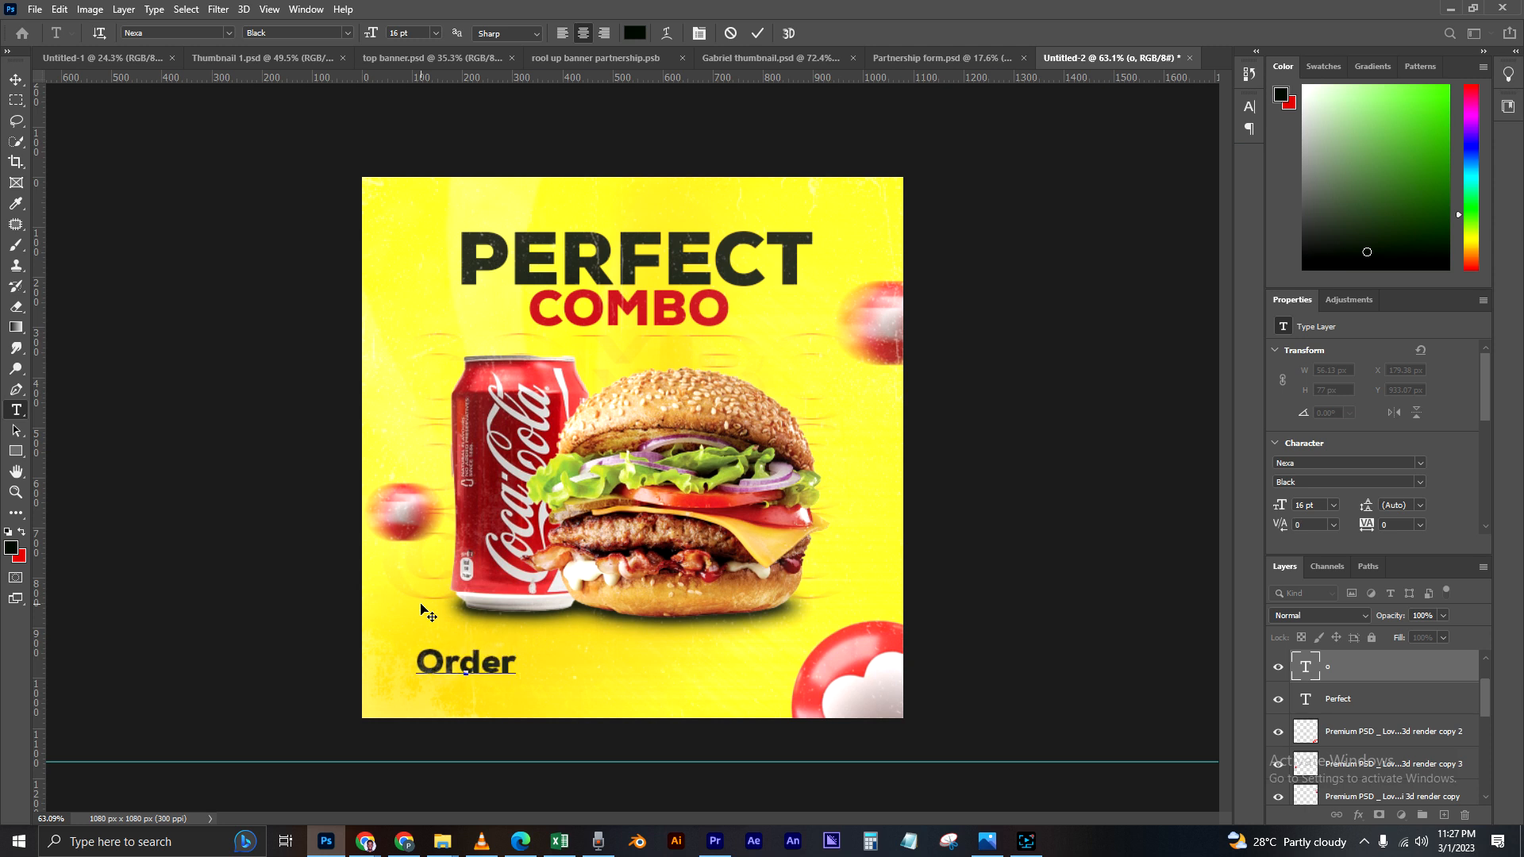
pyautogui.write(' your now')
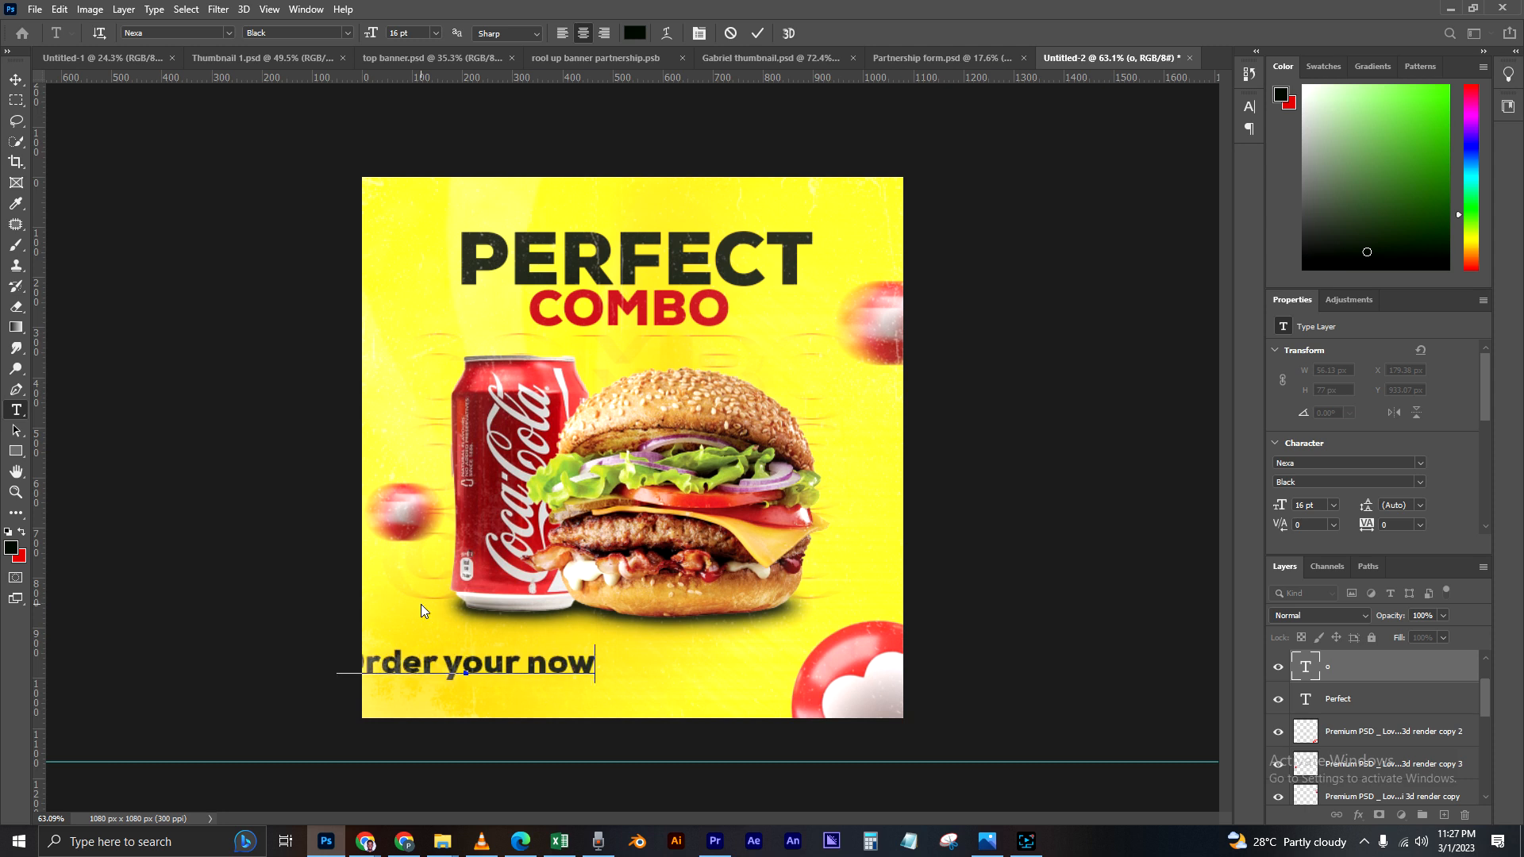
pyautogui.write('!')
# Step: Scale the "Order your now!" text down to about 10.55 pt and center it beneath the products
pyautogui.click(16, 79)
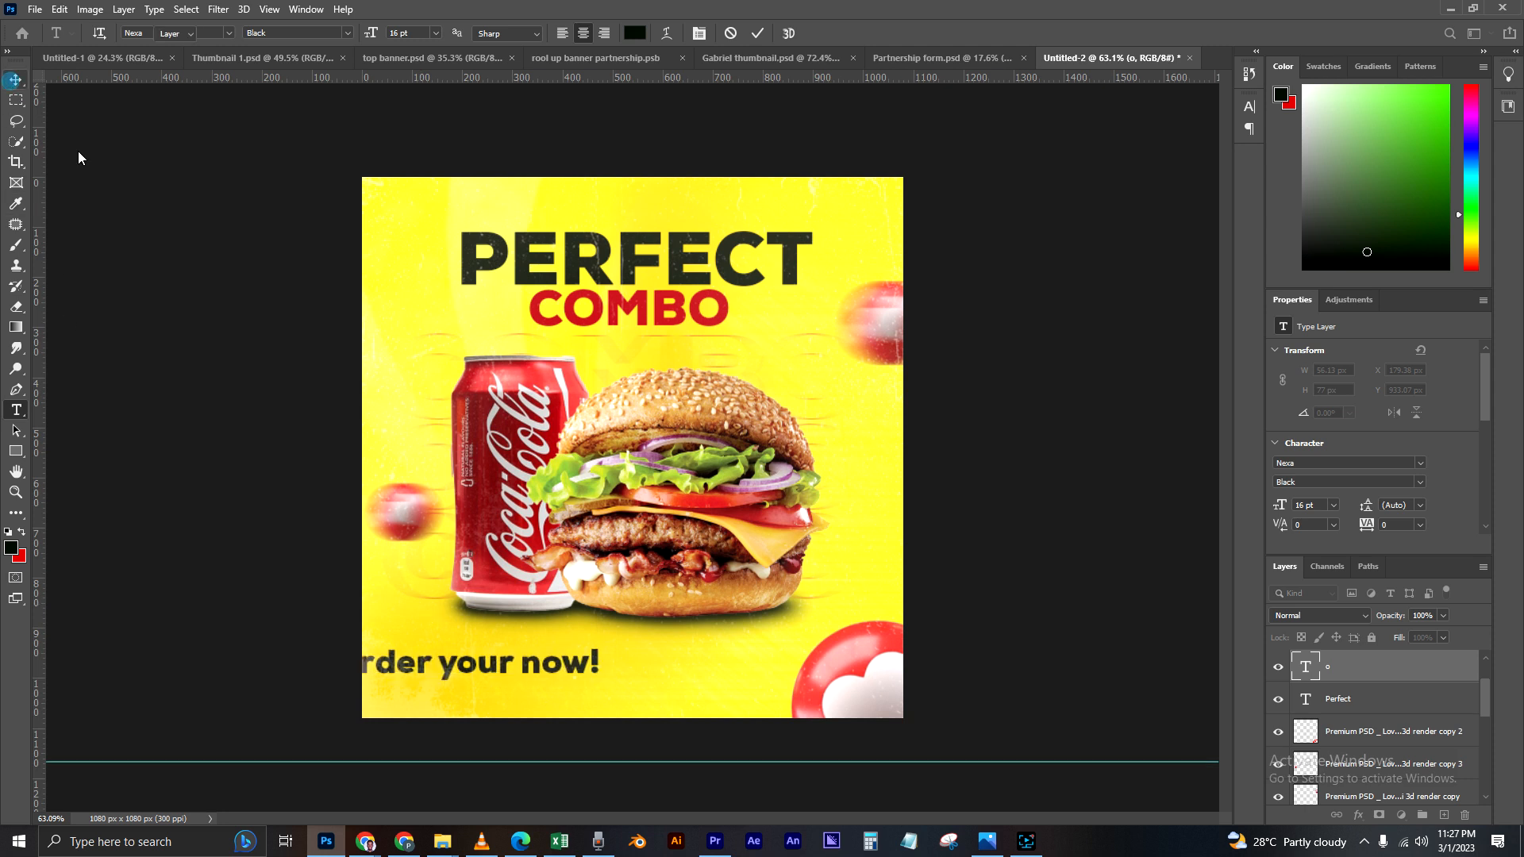
pyautogui.moveTo(586, 659); pyautogui.dragTo(694, 658)
pyautogui.hotkey('ctrl', 't')
pyautogui.press('Return')
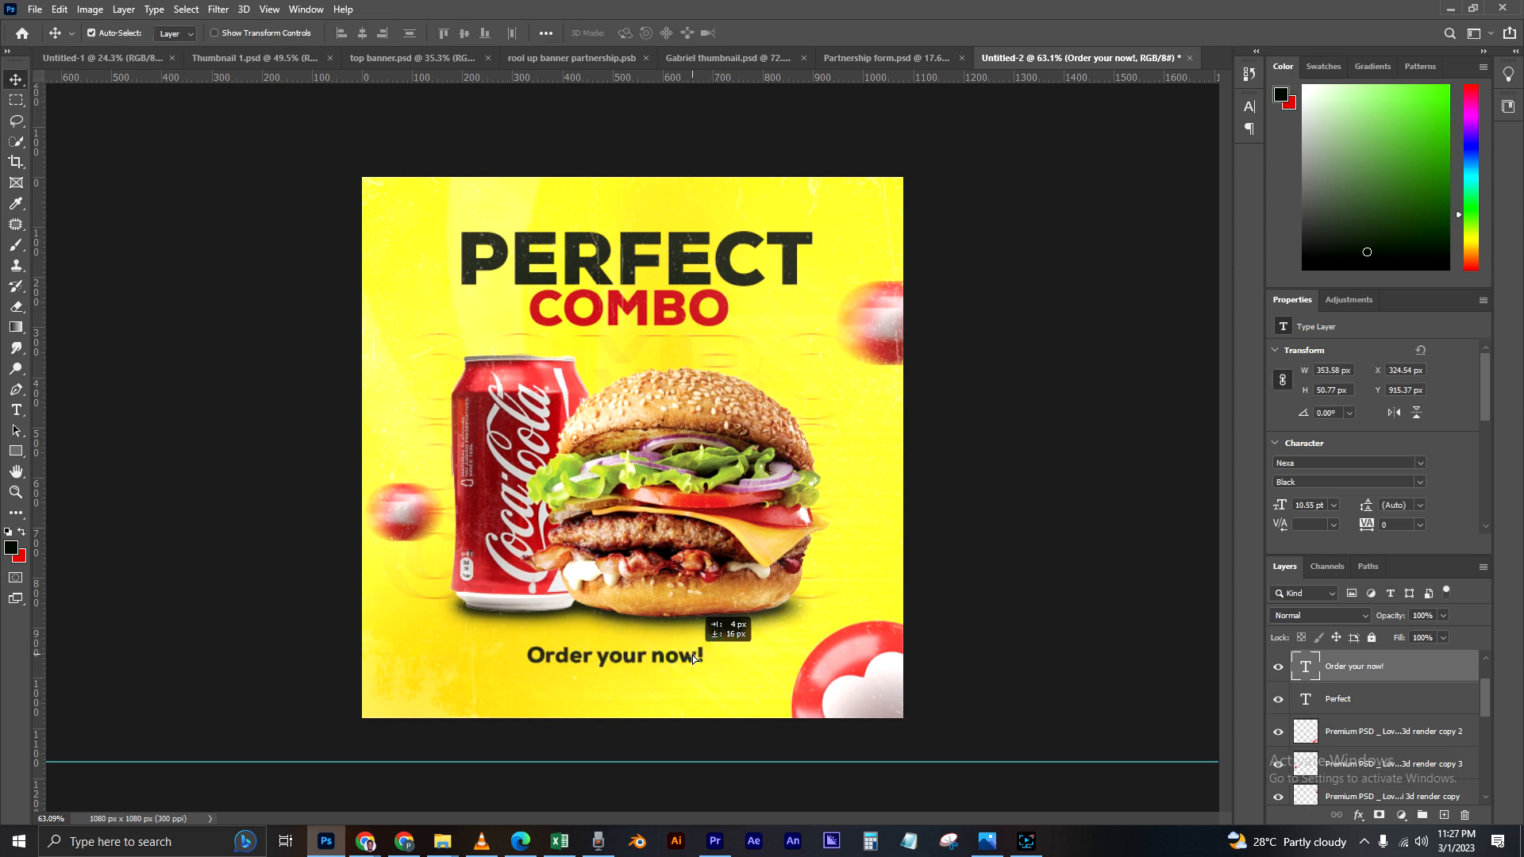
pyautogui.hotkey('ctrl', 'j')
pyautogui.moveTo(723, 644); pyautogui.dragTo(723, 665)
pyautogui.doubleClick(1306, 668)
pyautogui.write('@PIC D')
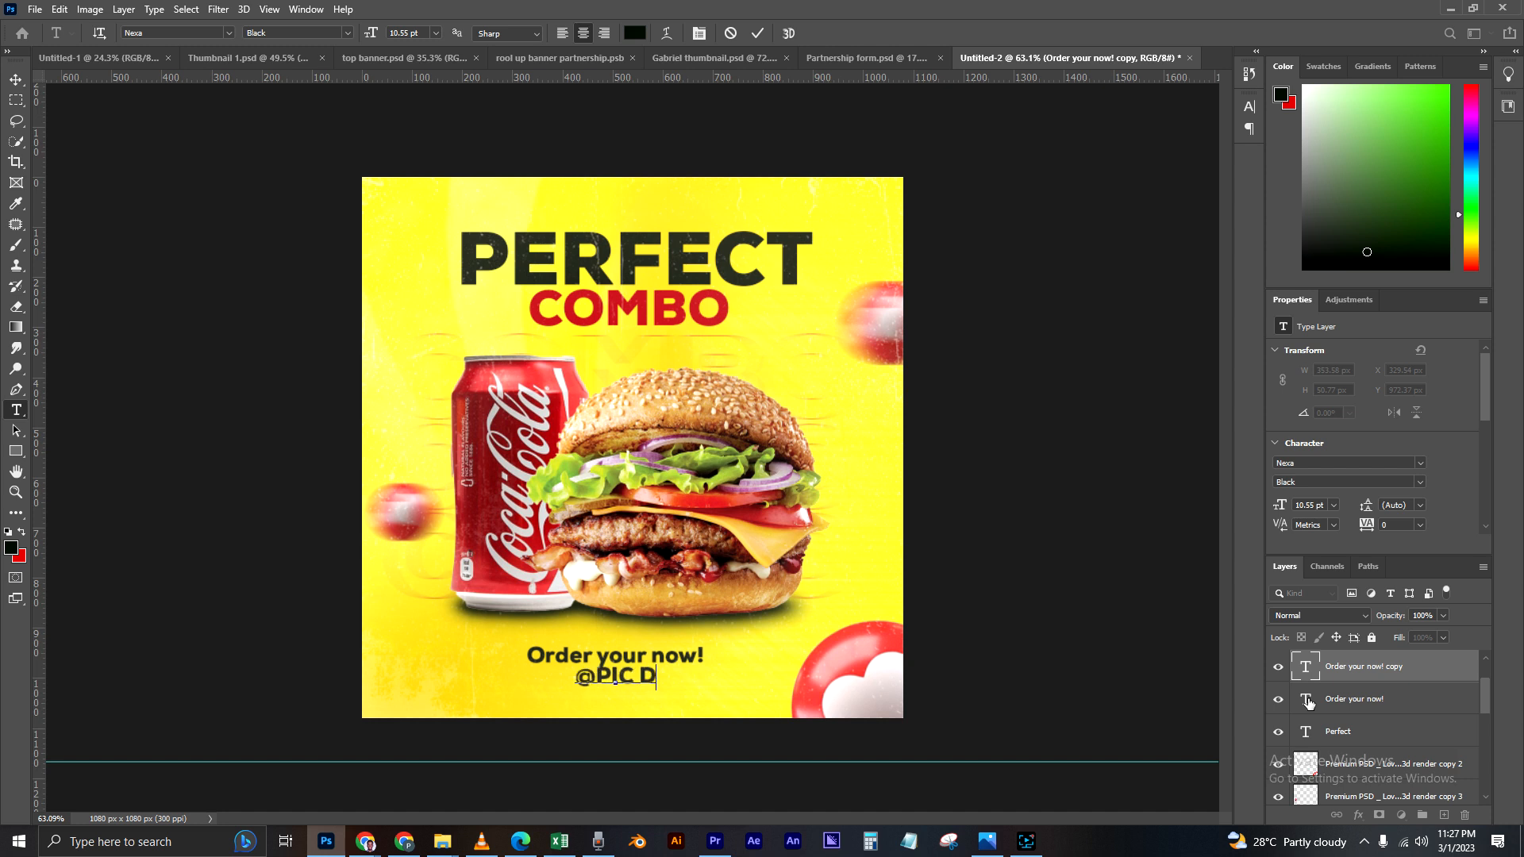
pyautogui.write('igitals')
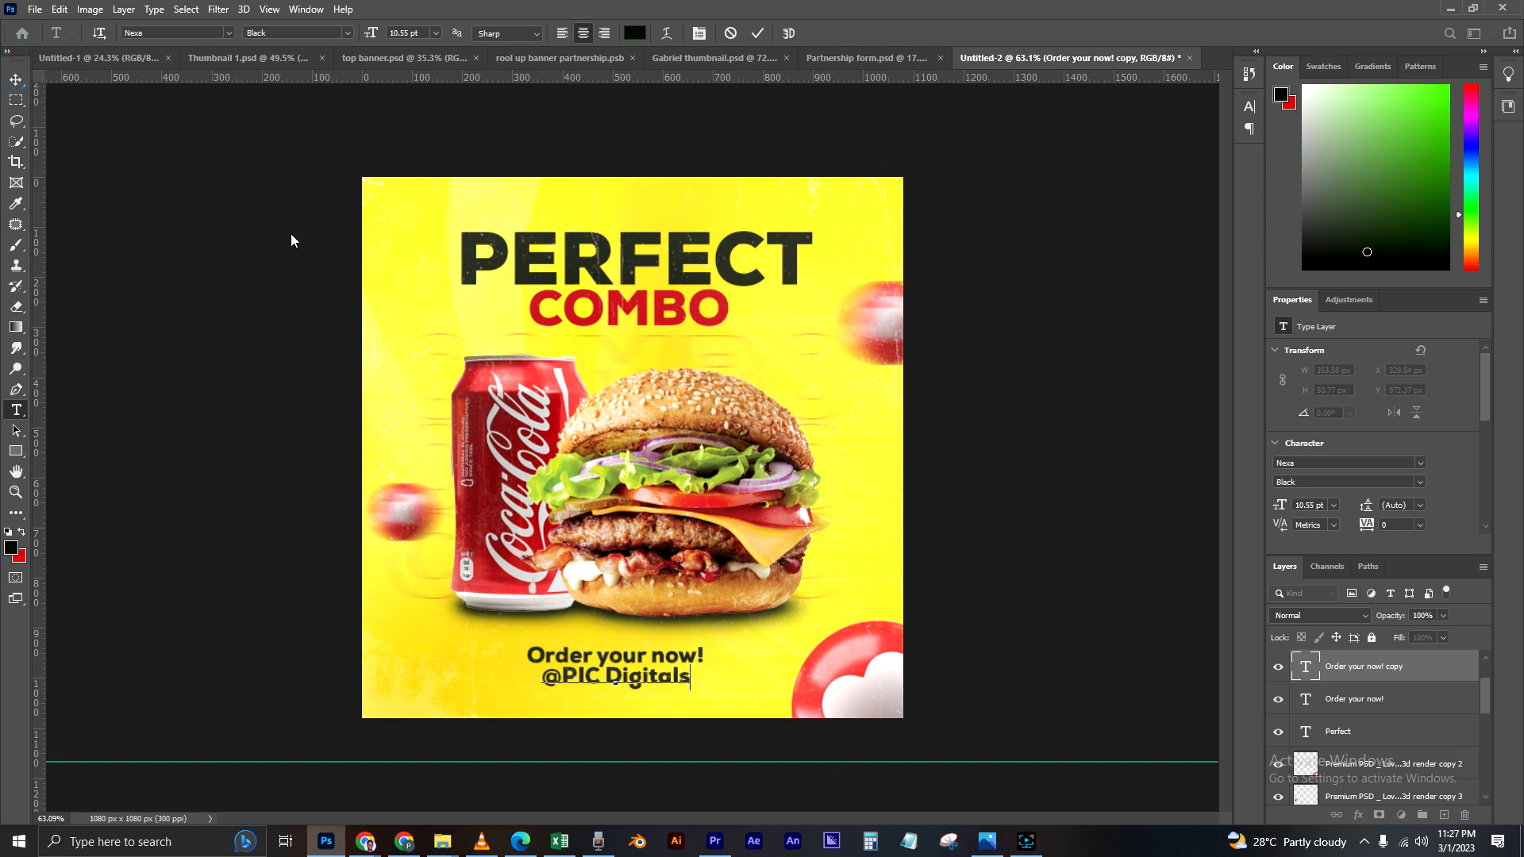
pyautogui.click(16, 79)
pyautogui.moveTo(677, 679); pyautogui.dragTo(695, 680)
# Step: Enlarge the "Order your now!" text to about 12.56 pt, keeping it above the handle line
pyautogui.click(686, 659)
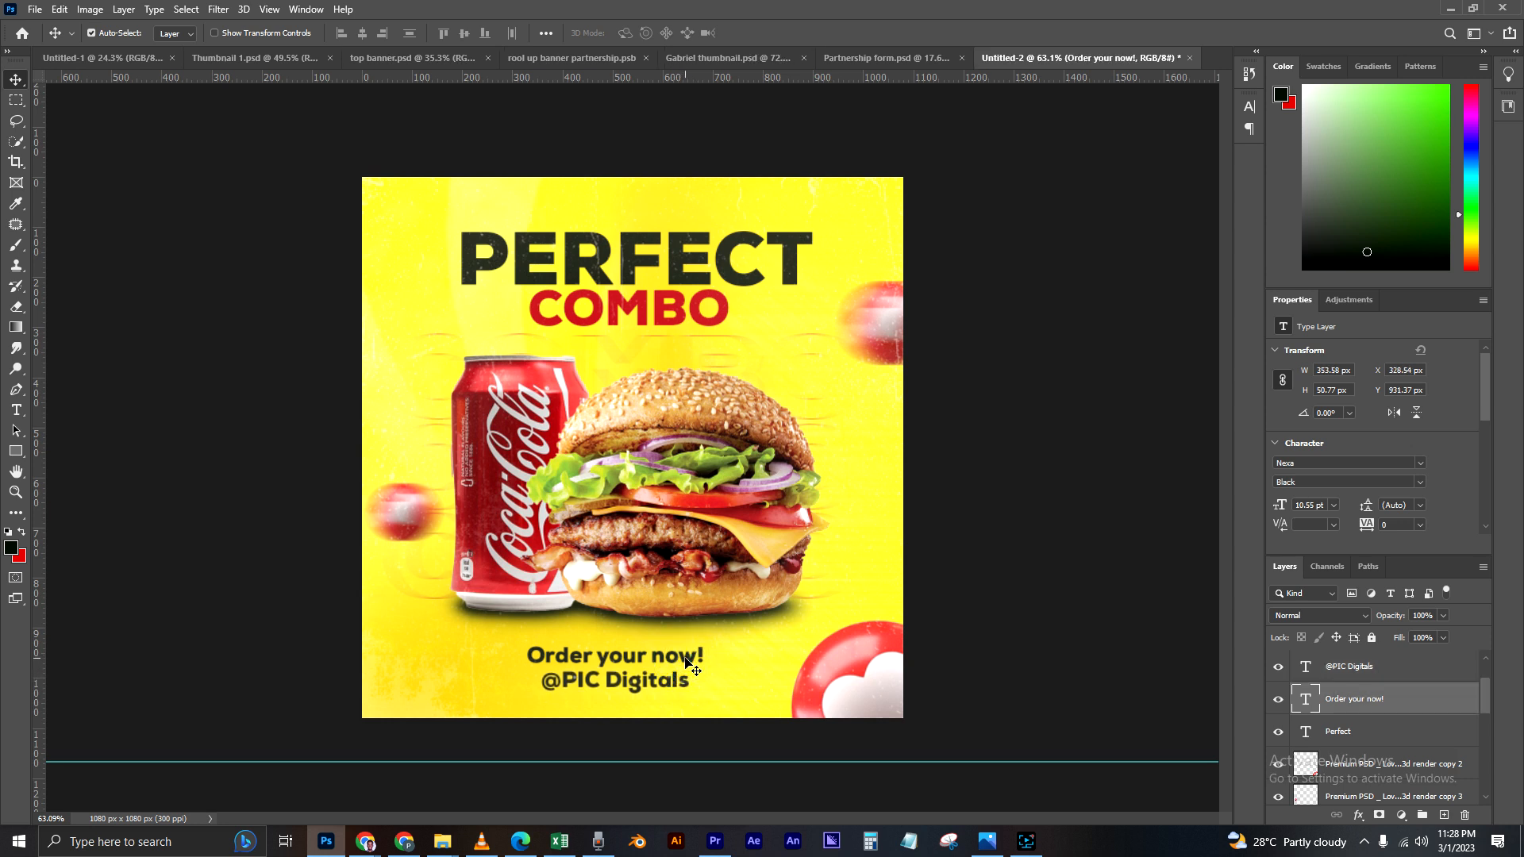
pyautogui.hotkey('ctrl', 't')
pyautogui.moveTo(703, 644); pyautogui.dragTo(724, 640)
pyautogui.moveTo(526, 639)
pyautogui.mouseDown()
pyautogui.moveTo(508, 607)
pyautogui.moveTo(515, 640)
pyautogui.mouseUp()
pyautogui.press('Return')
pyautogui.moveTo(705, 659); pyautogui.dragTo(653, 690)
pyautogui.hotkey('ctrl', 't')
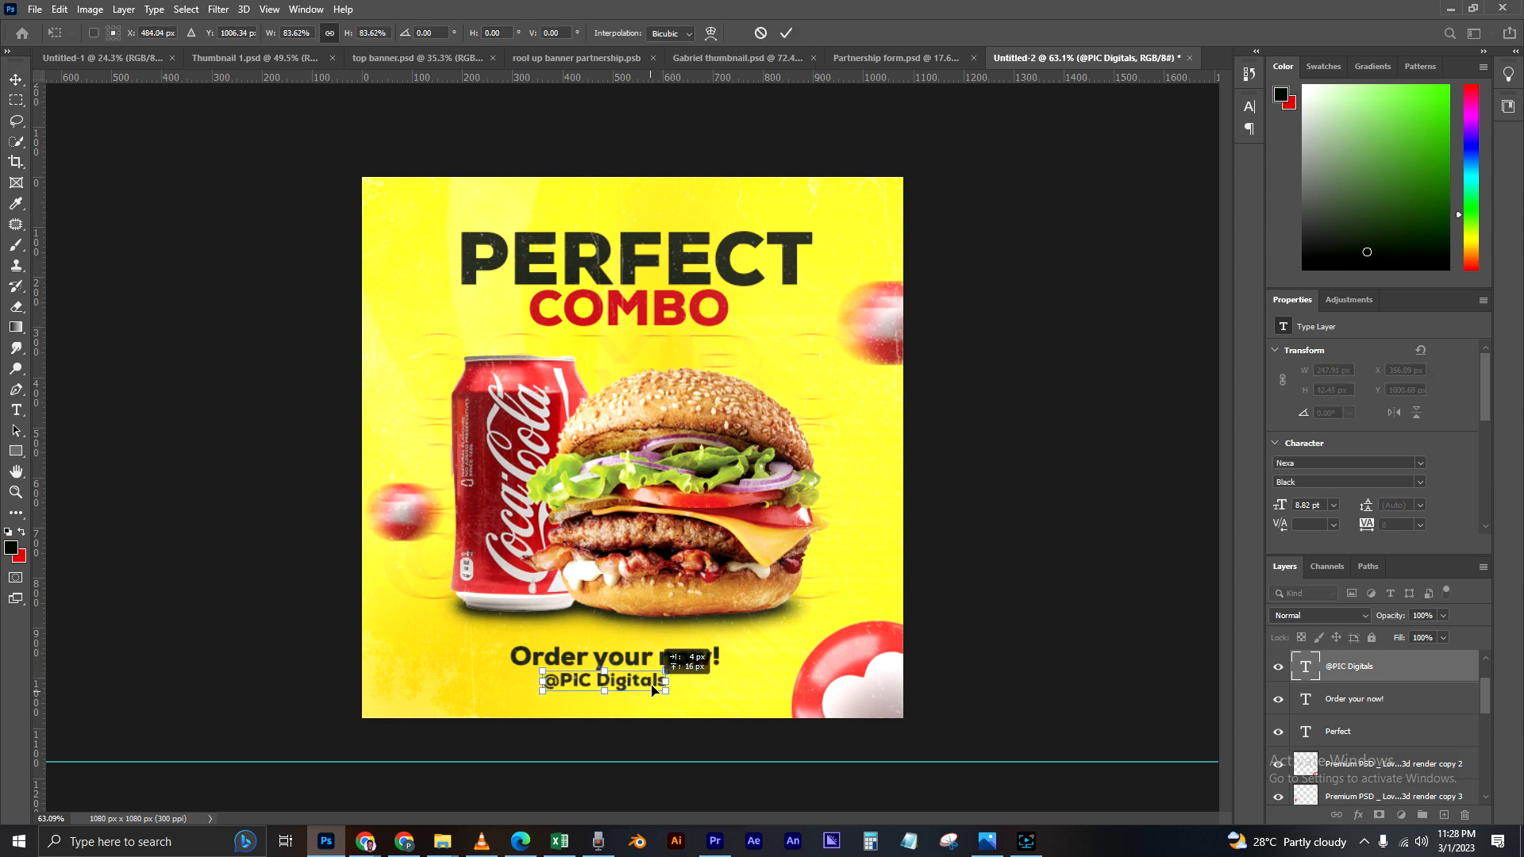
pyautogui.press('Return')
pyautogui.press('Right')
pyautogui.press('Right')
pyautogui.press('Right')
pyautogui.press('Right')
pyautogui.press('Right')
pyautogui.press('Right')
pyautogui.press('Right')
pyautogui.press('Right')
pyautogui.press('Right')
pyautogui.press('Down')
pyautogui.press('Down')
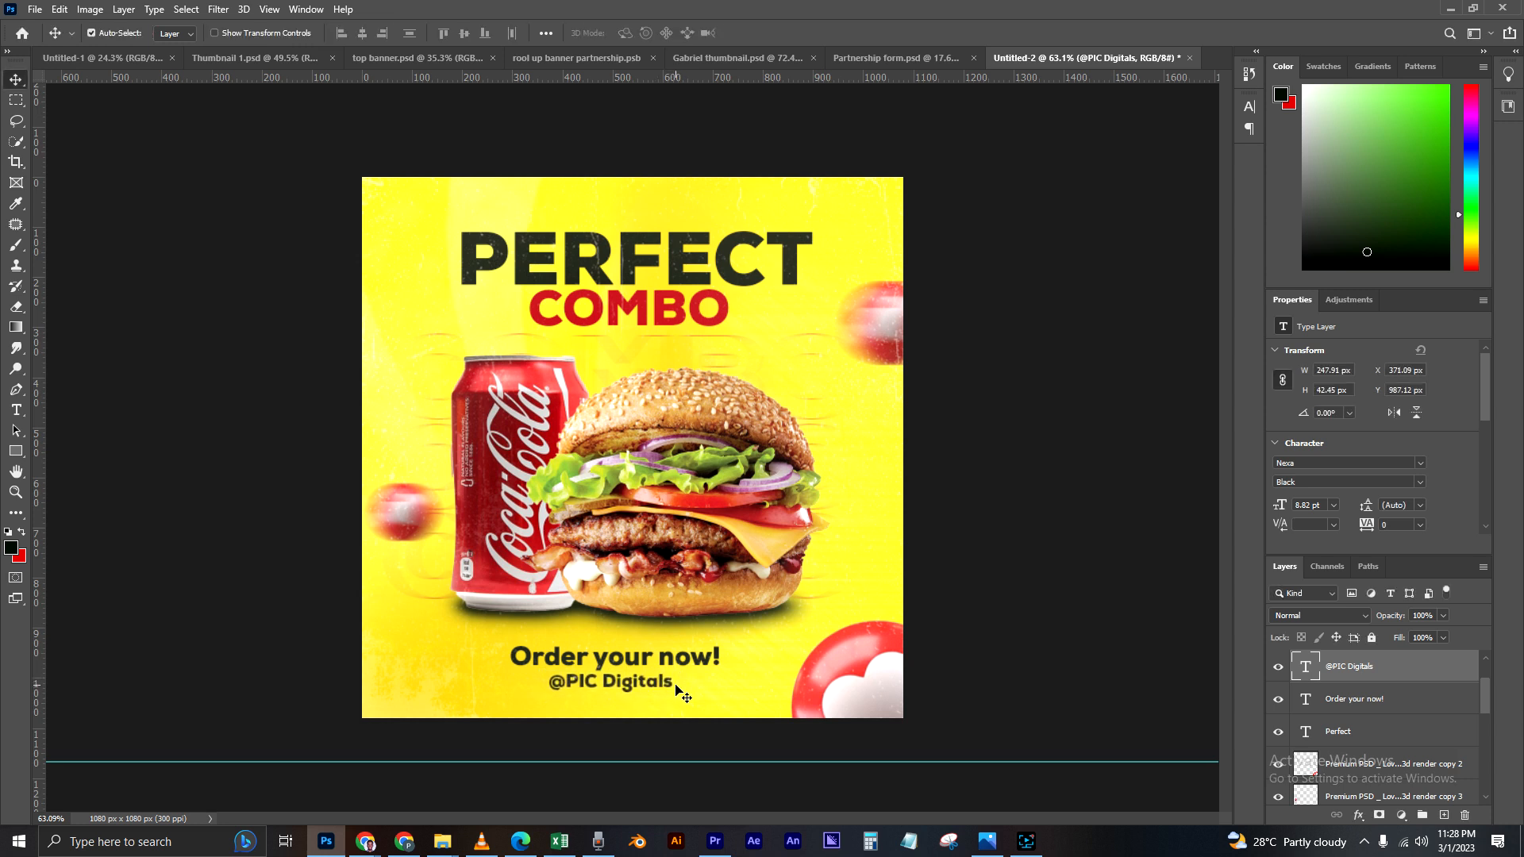
pyautogui.press('Right')
pyautogui.press('Right')
pyautogui.press('Right')
pyautogui.press('Right')
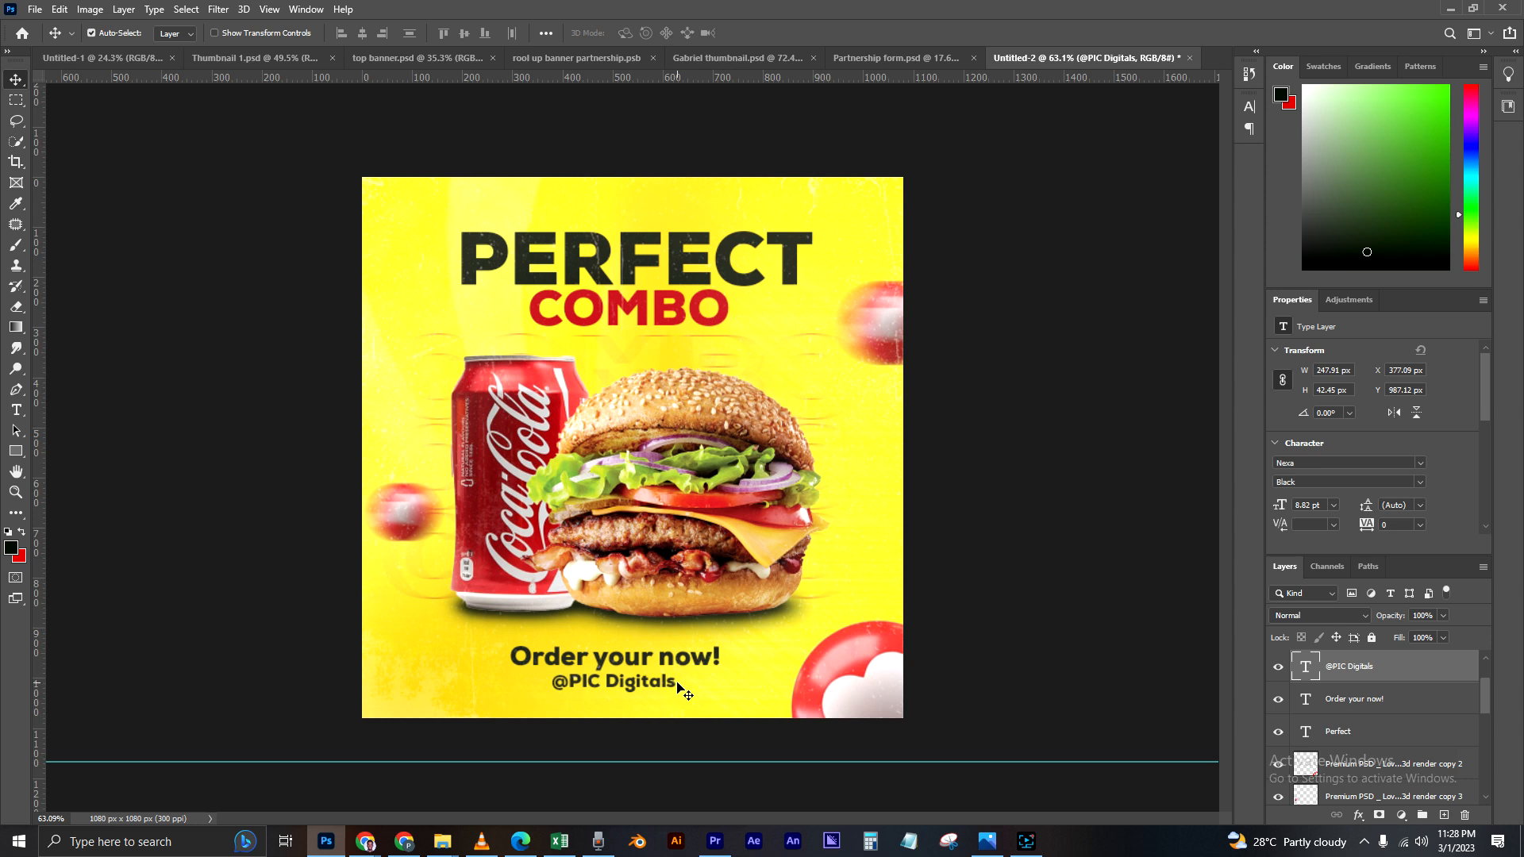
pyautogui.press('Down')
pyautogui.press('Up')
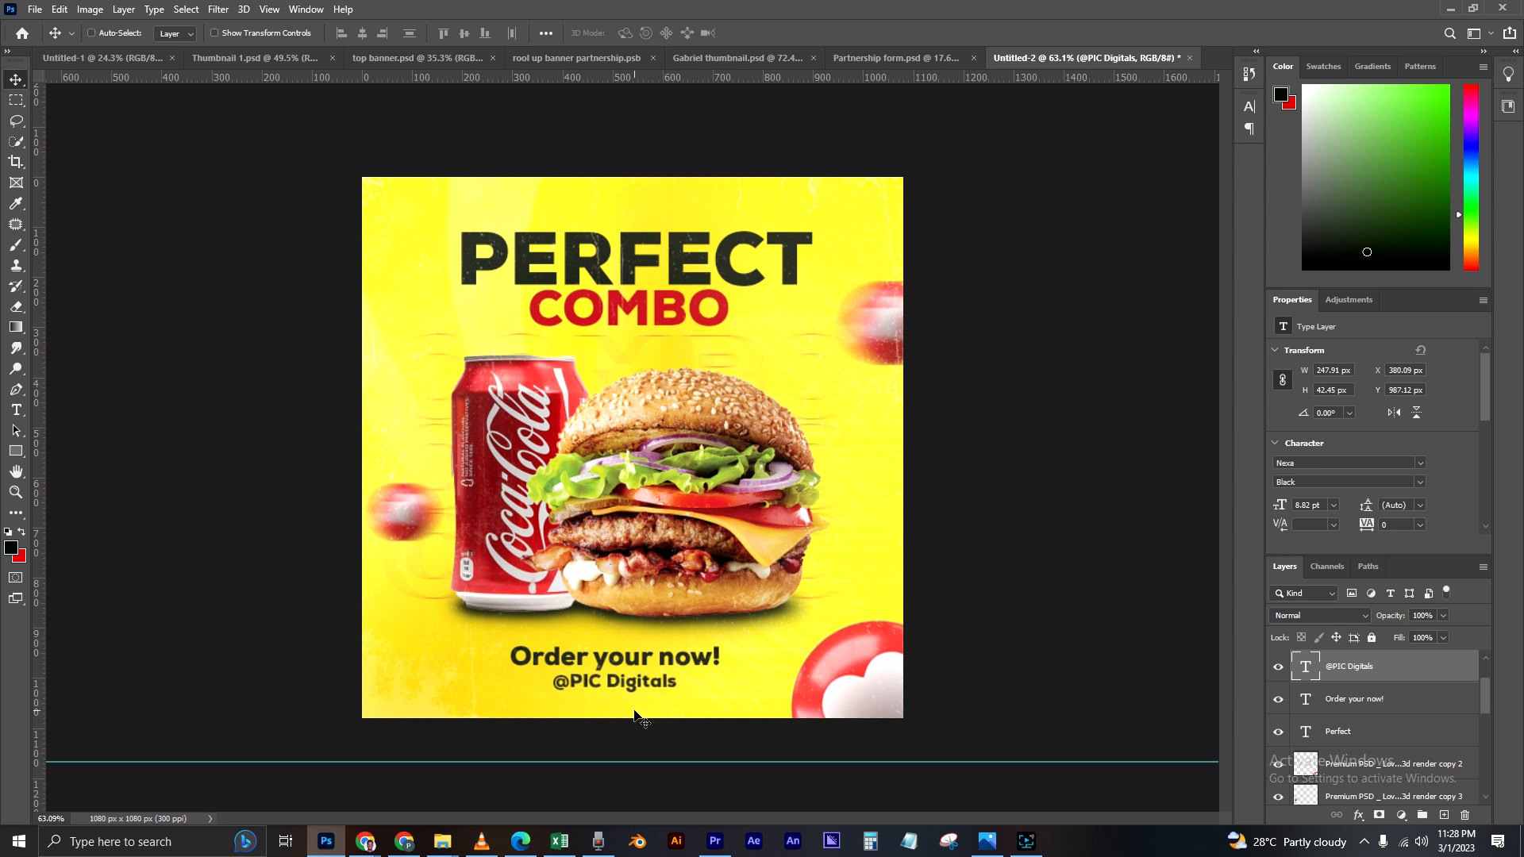
pyautogui.hotkey('ctrl', 't')
pyautogui.moveTo(678, 673); pyautogui.dragTo(662, 680)
pyautogui.press('Return')
pyautogui.press('Left')
pyautogui.press('Left')
pyautogui.press('Left')
pyautogui.press('Left')
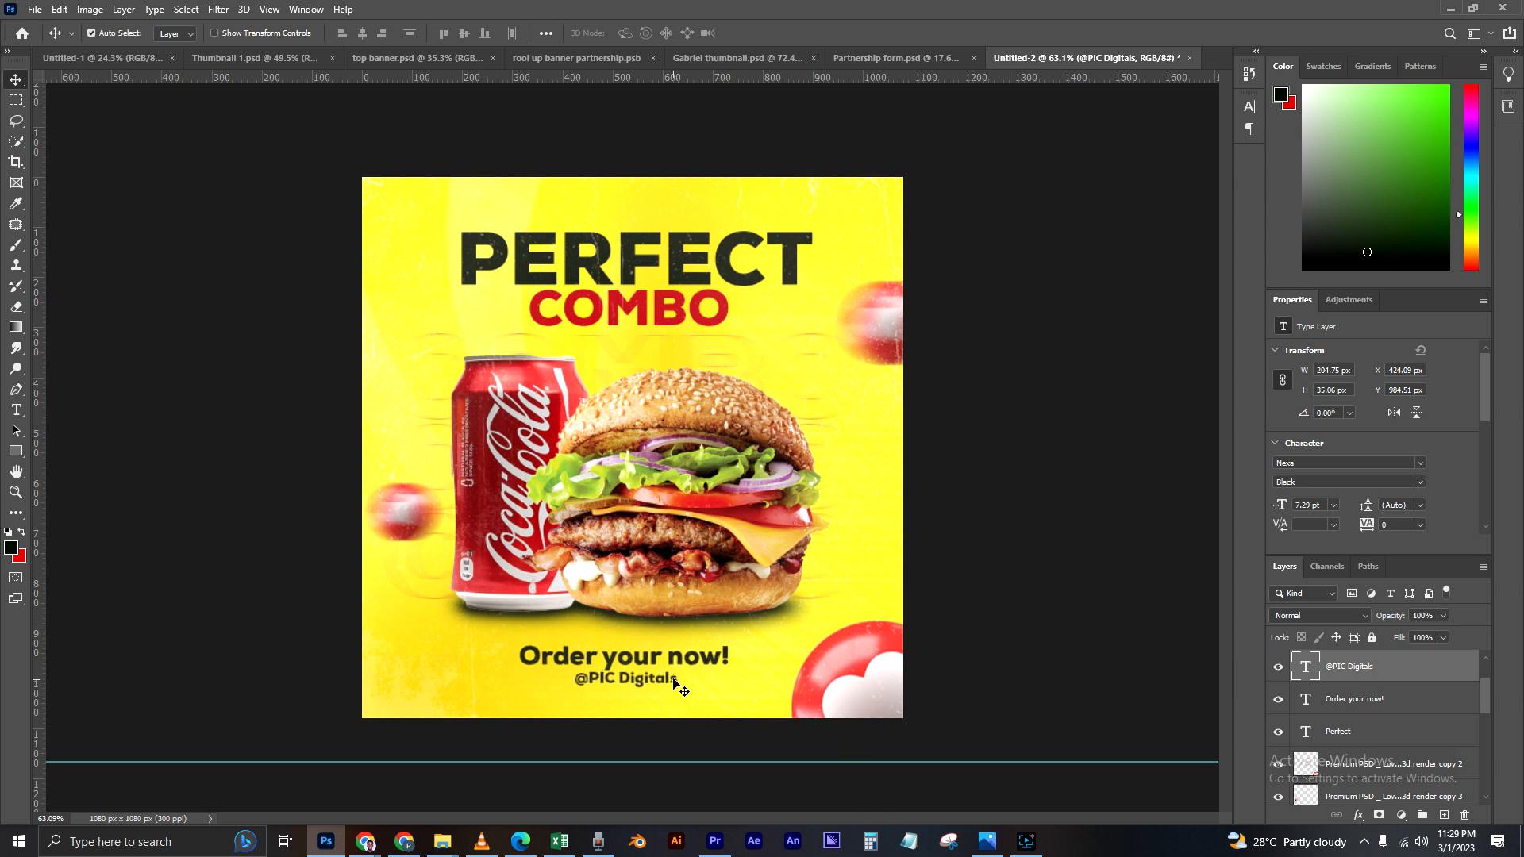
pyautogui.doubleClick(1307, 669)
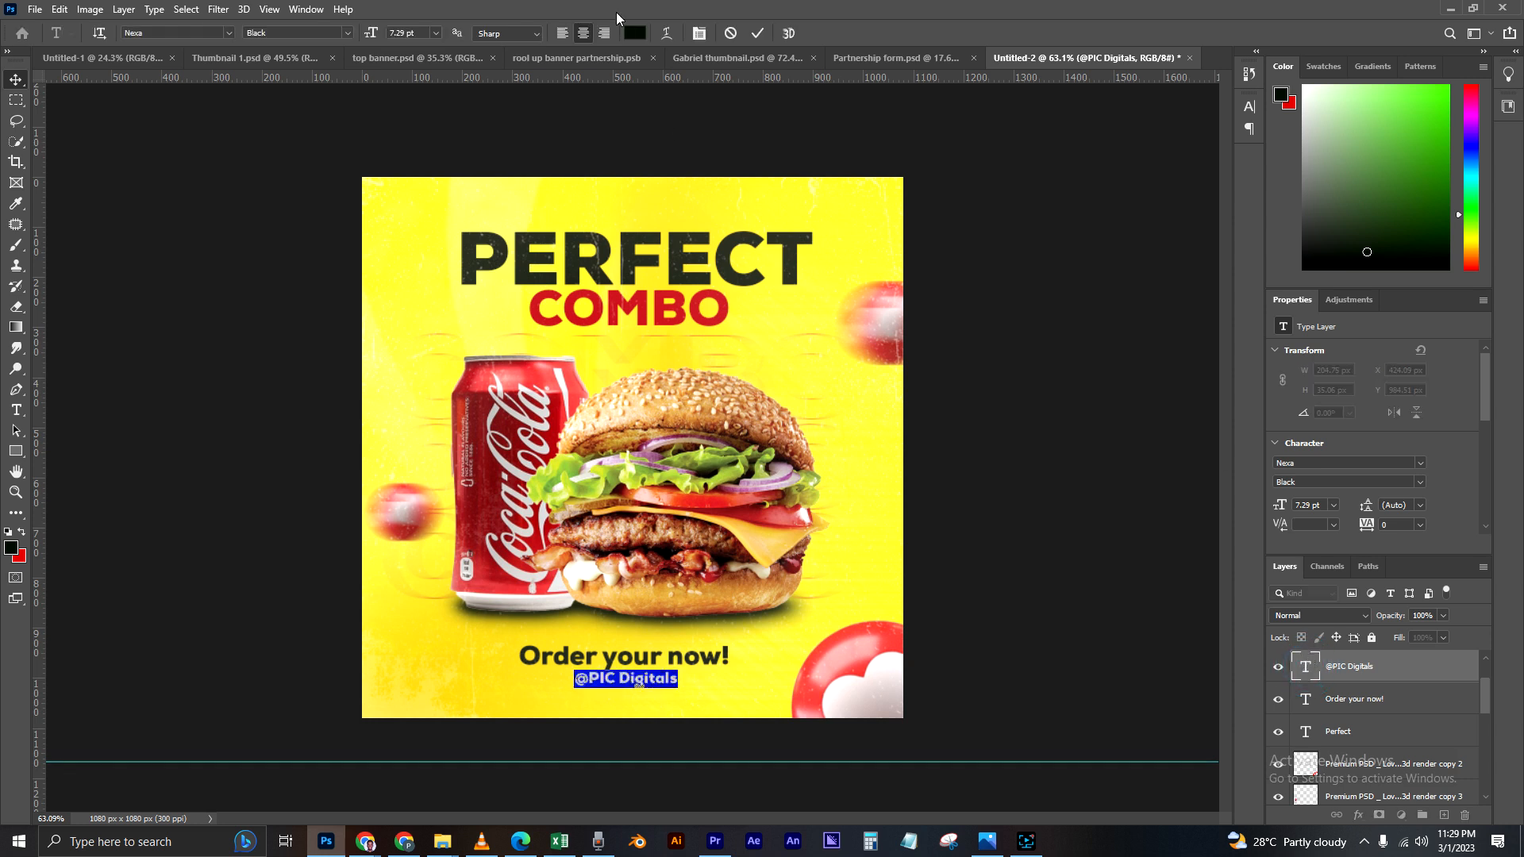
pyautogui.click(635, 32)
pyautogui.click(649, 299)
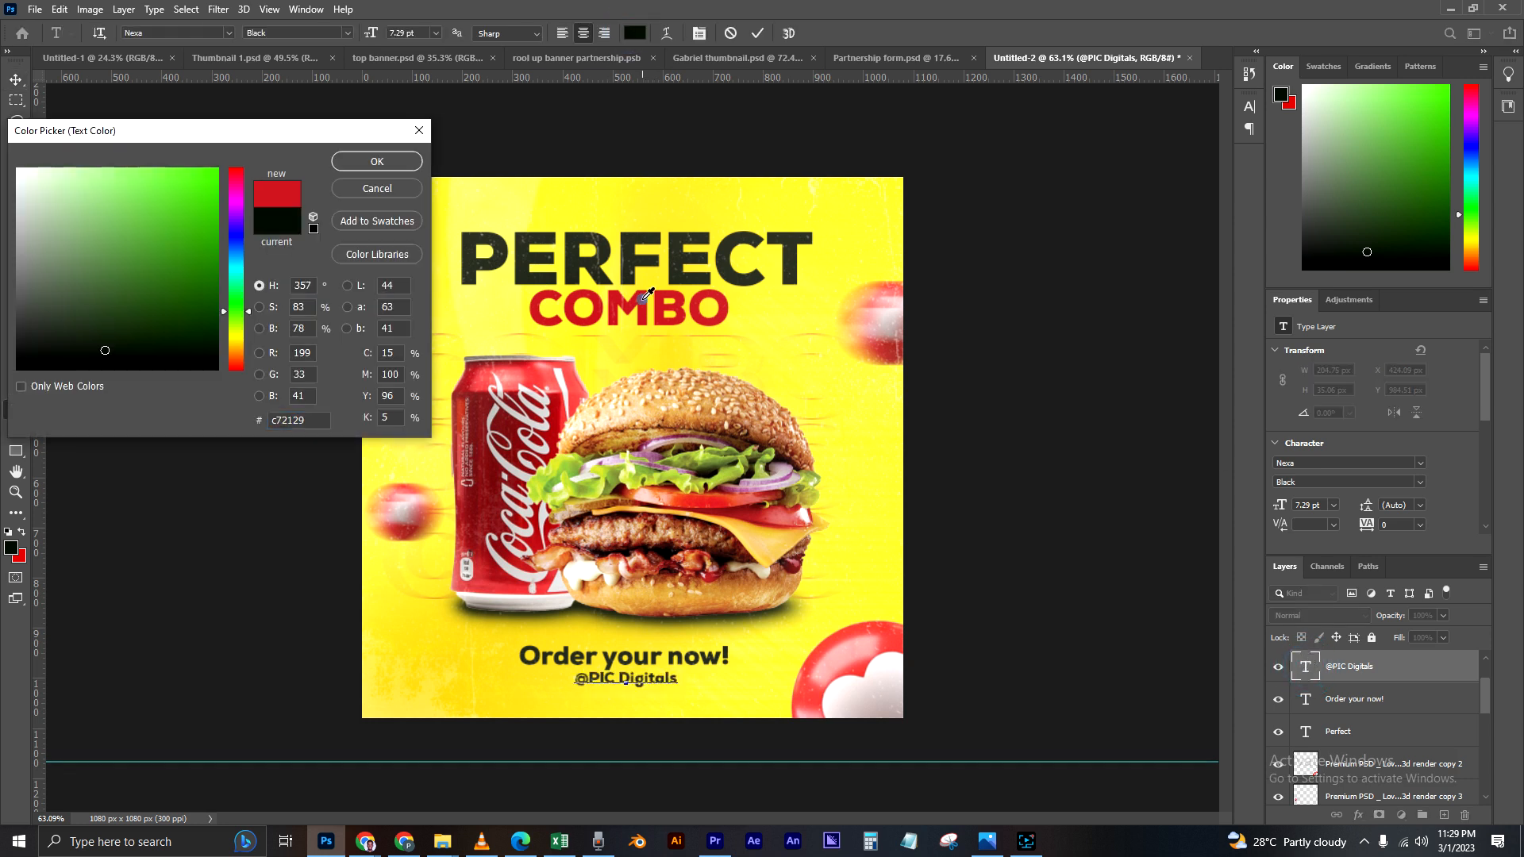
pyautogui.click(647, 294)
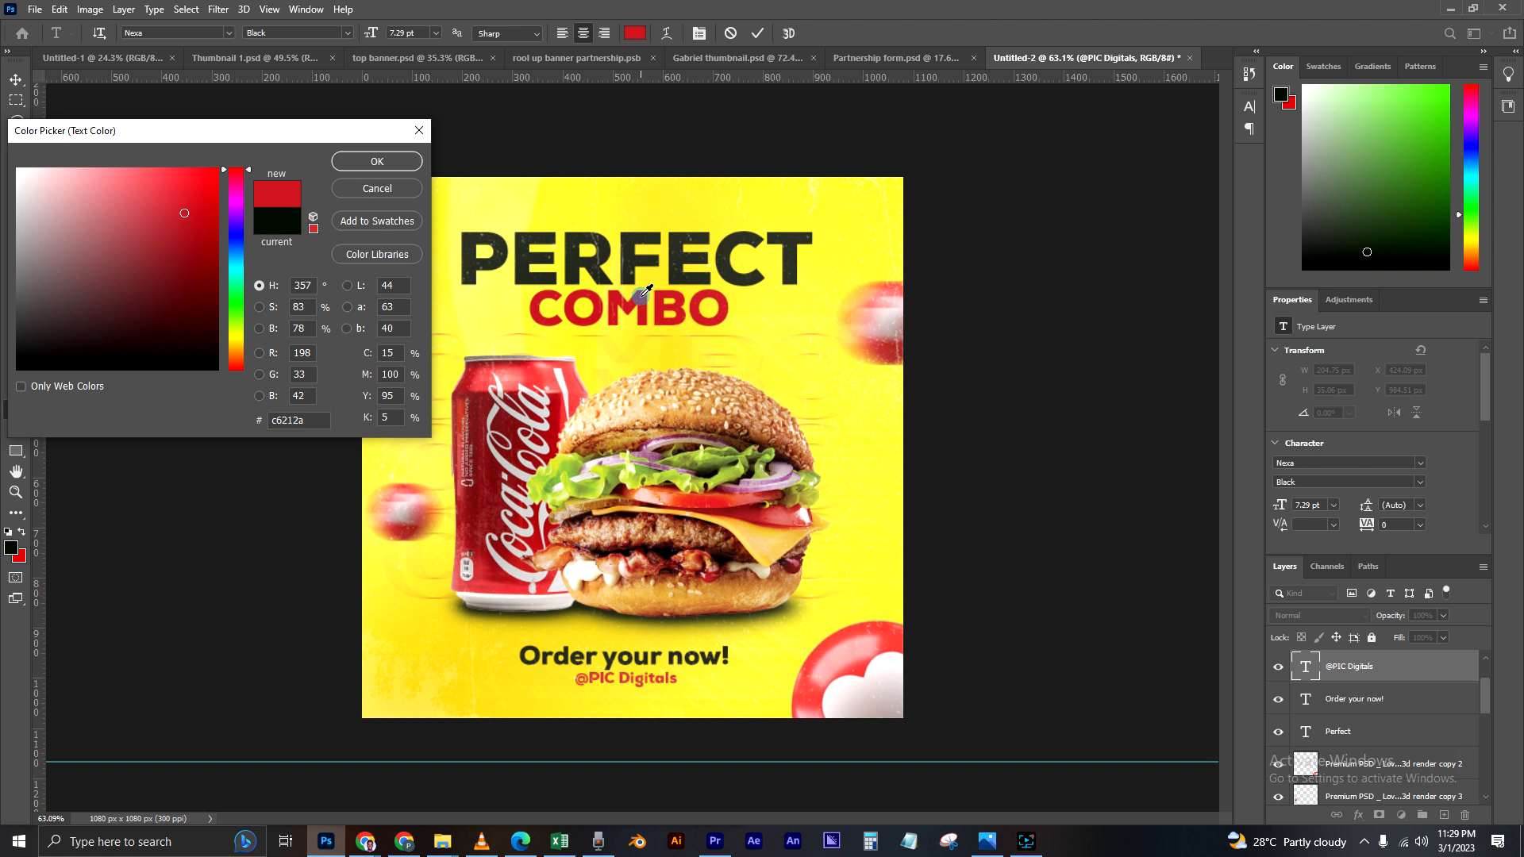
pyautogui.click(558, 399)
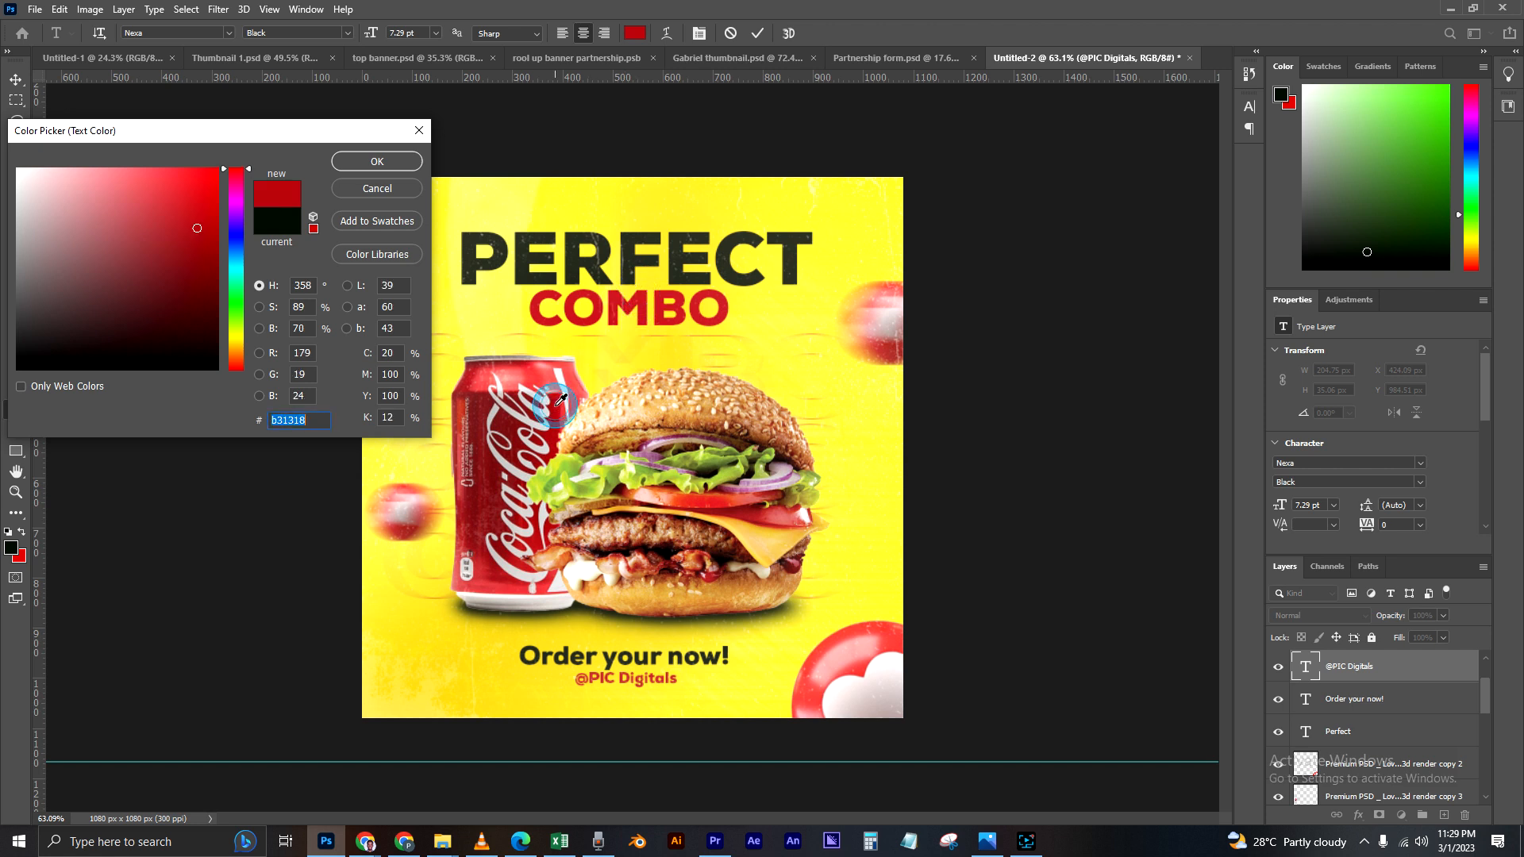
pyautogui.moveTo(231, 228); pyautogui.dragTo(234, 225)
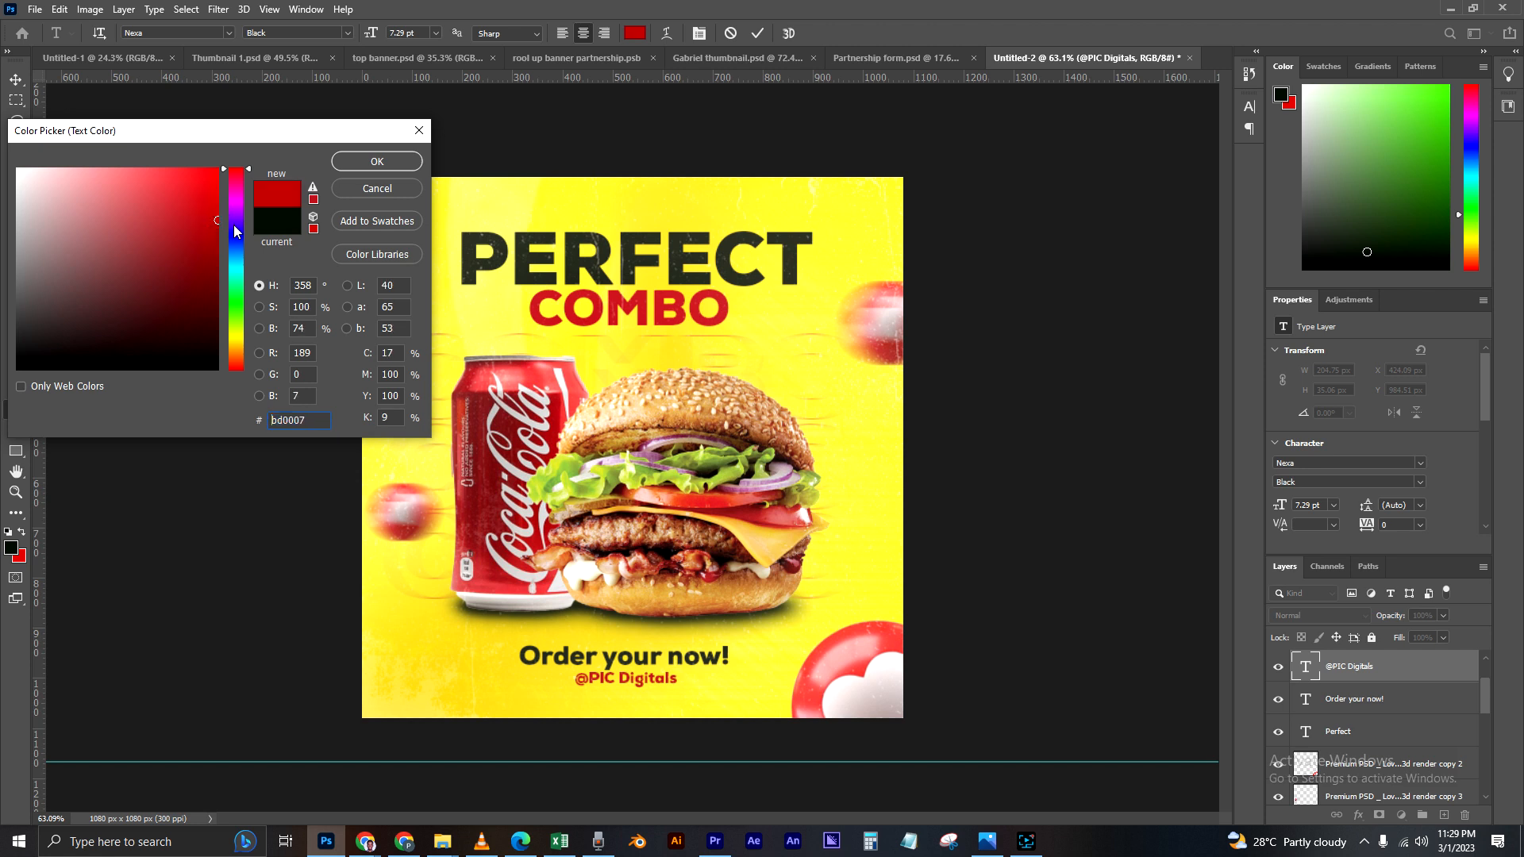
pyautogui.click(358, 165)
pyautogui.click(15, 81)
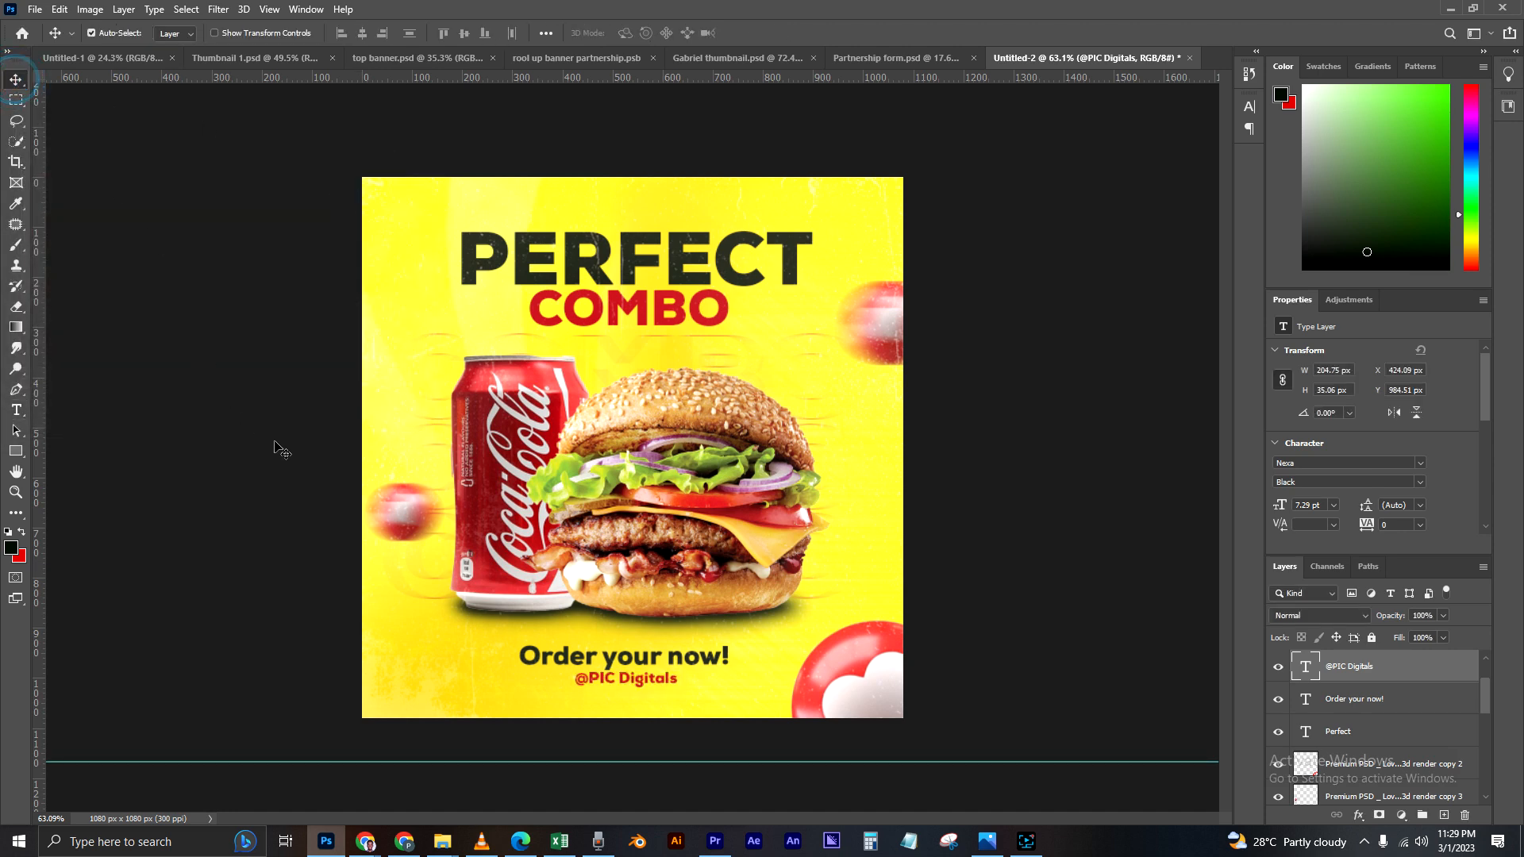
# Step: Draw a rectangle about 450 x 70 px over "Order your now!" and place its layer directly beneath that text
pyautogui.scroll(6, 673, 721)
pyautogui.click(675, 721)
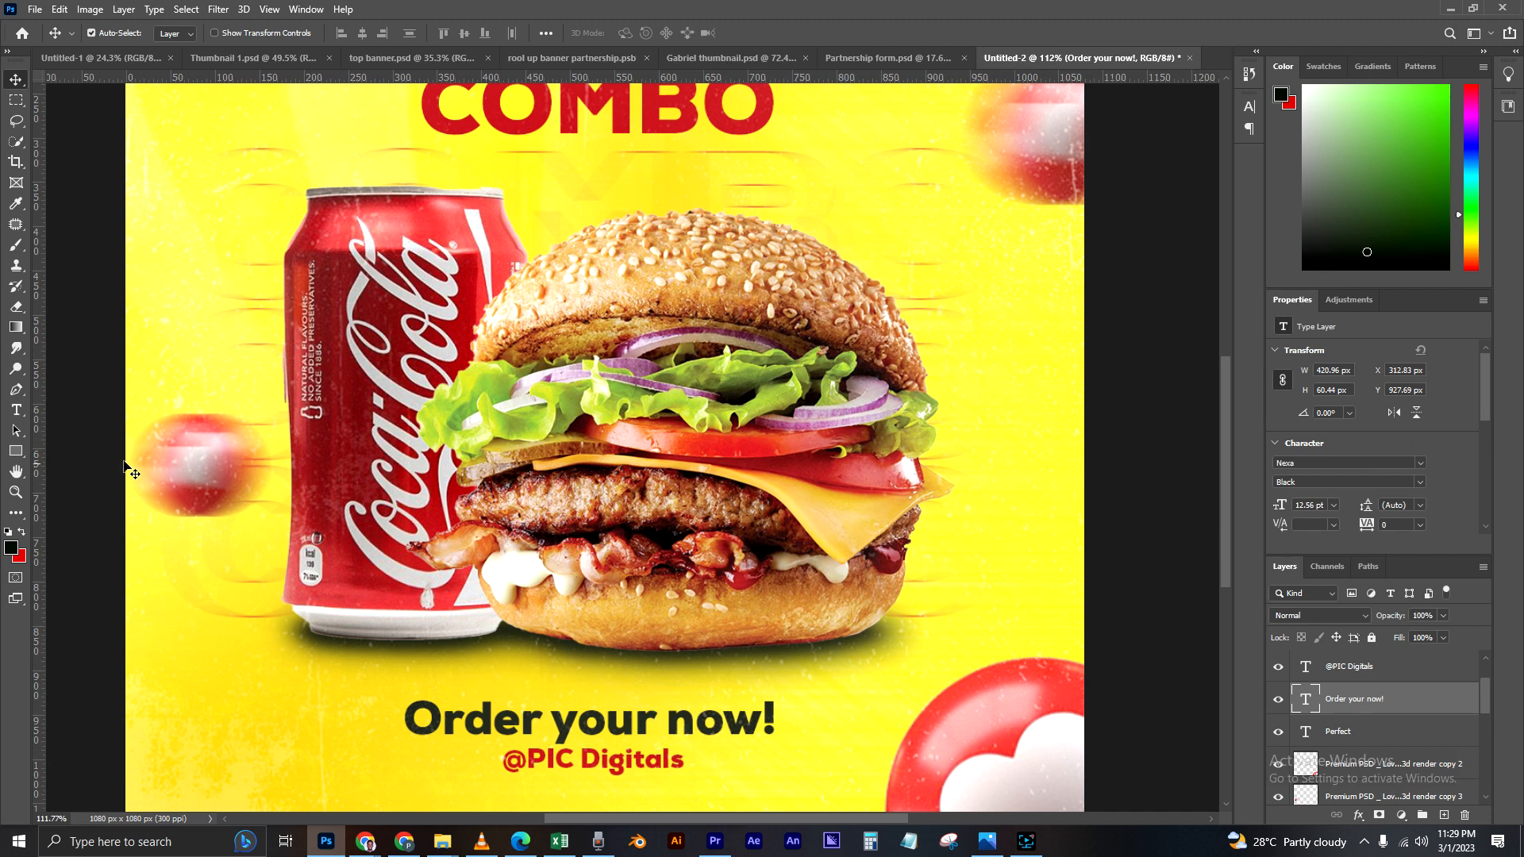
pyautogui.click(16, 451)
pyautogui.scroll(-3, 715, 744)
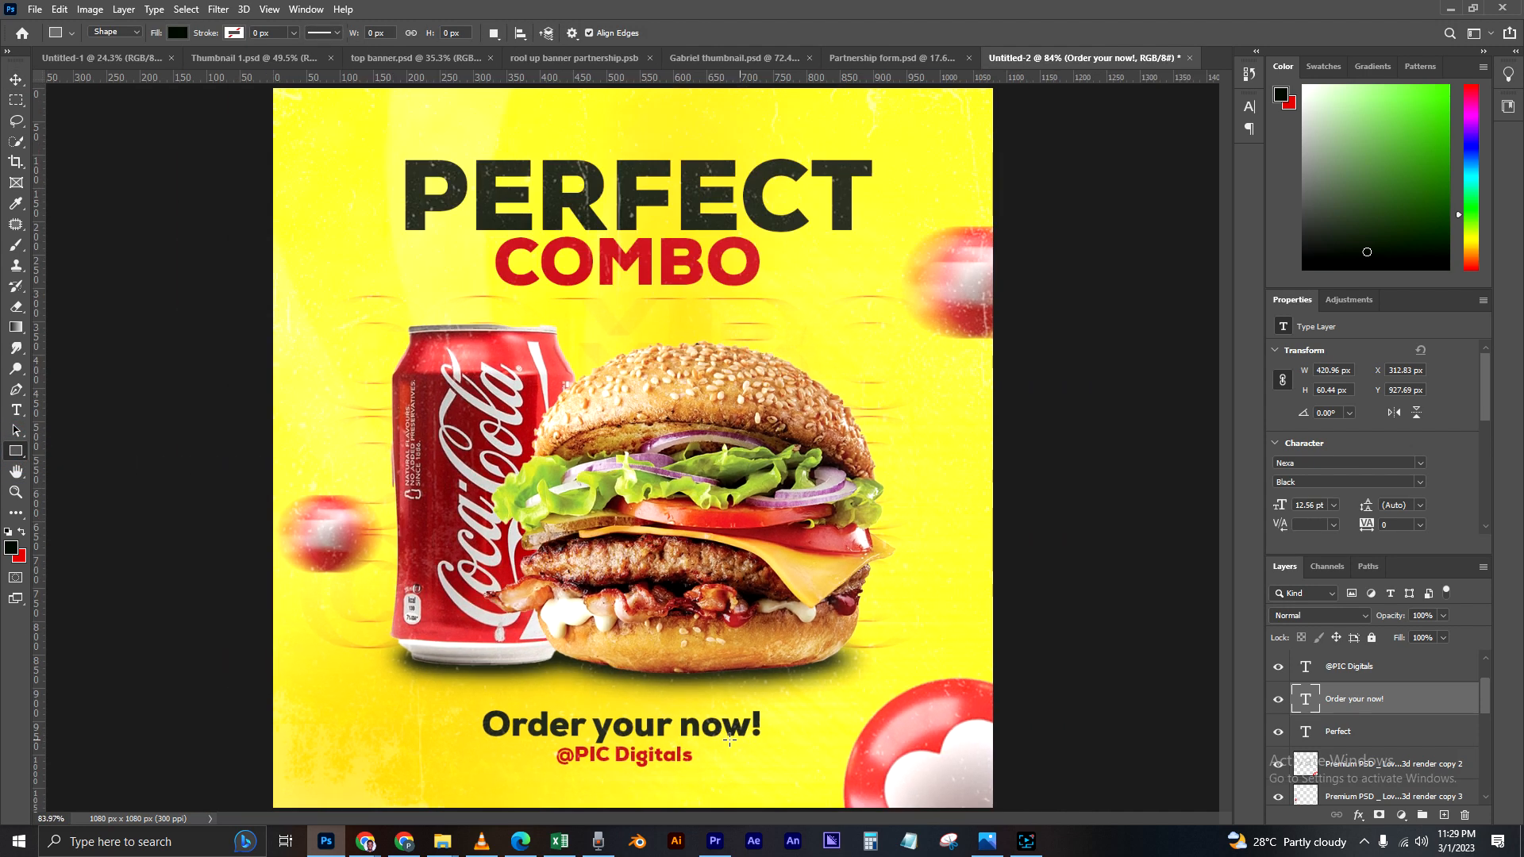
pyautogui.moveTo(471, 699); pyautogui.dragTo(769, 745)
pyautogui.click(16, 79)
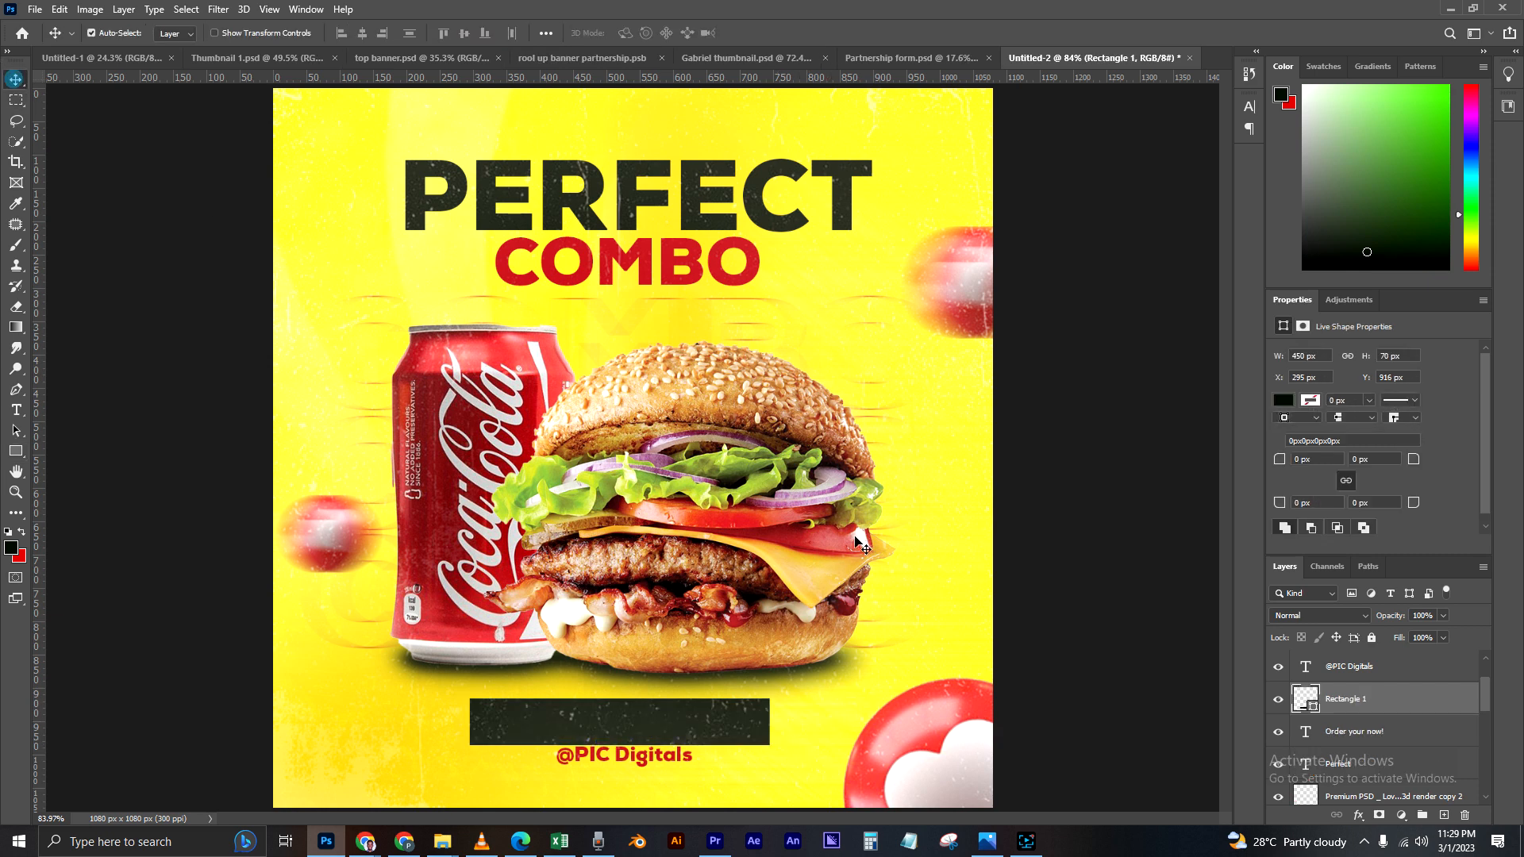
pyautogui.moveTo(1370, 706); pyautogui.dragTo(1369, 738)
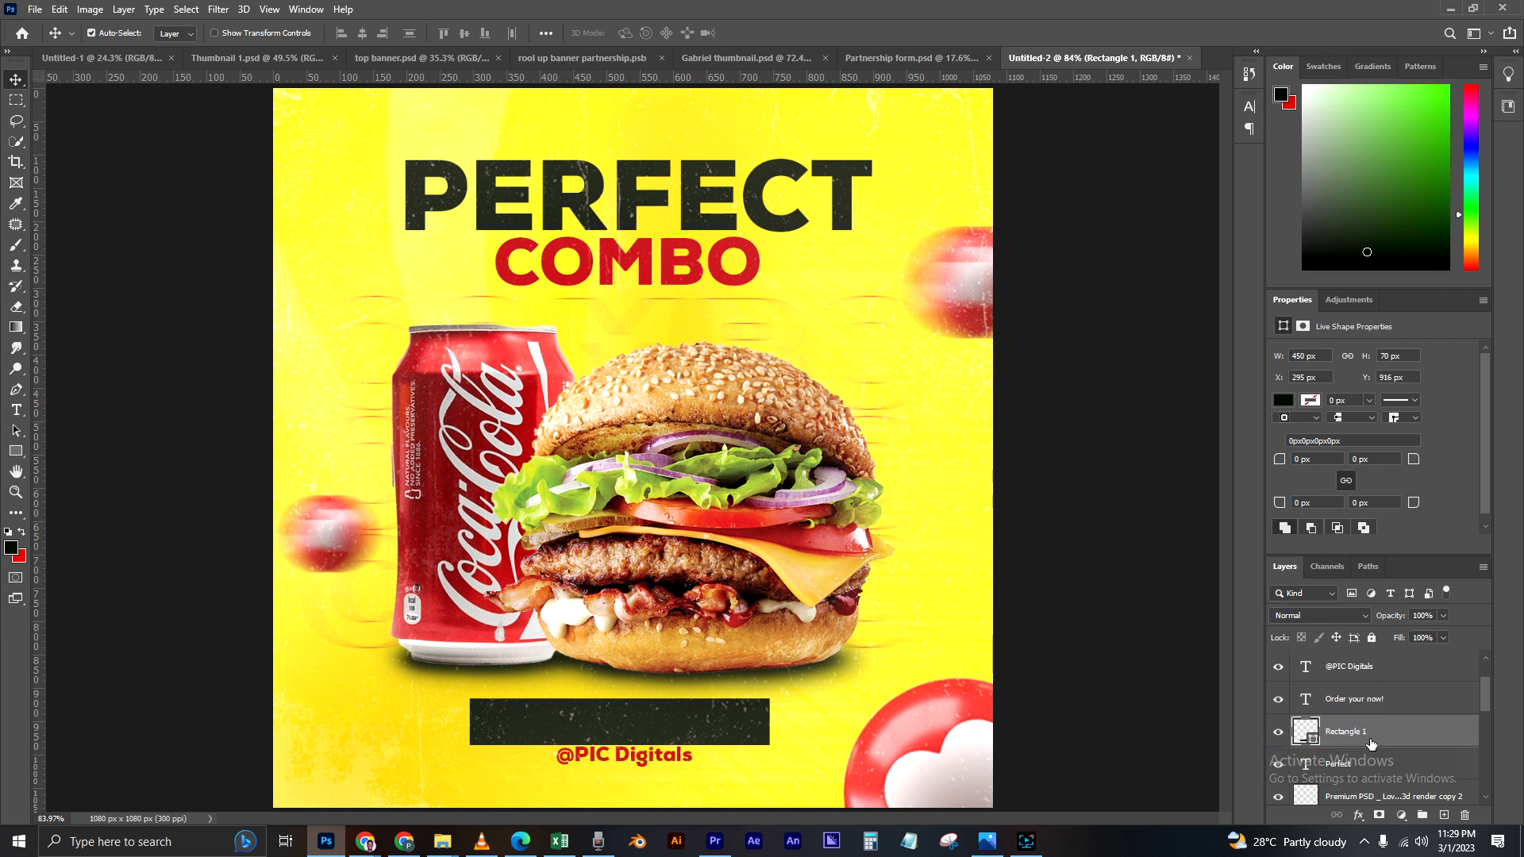
# Step: Fill the rectangle behind the order text with dark red (9f0008), based on the sampled COMBO red
pyautogui.doubleClick(1311, 738)
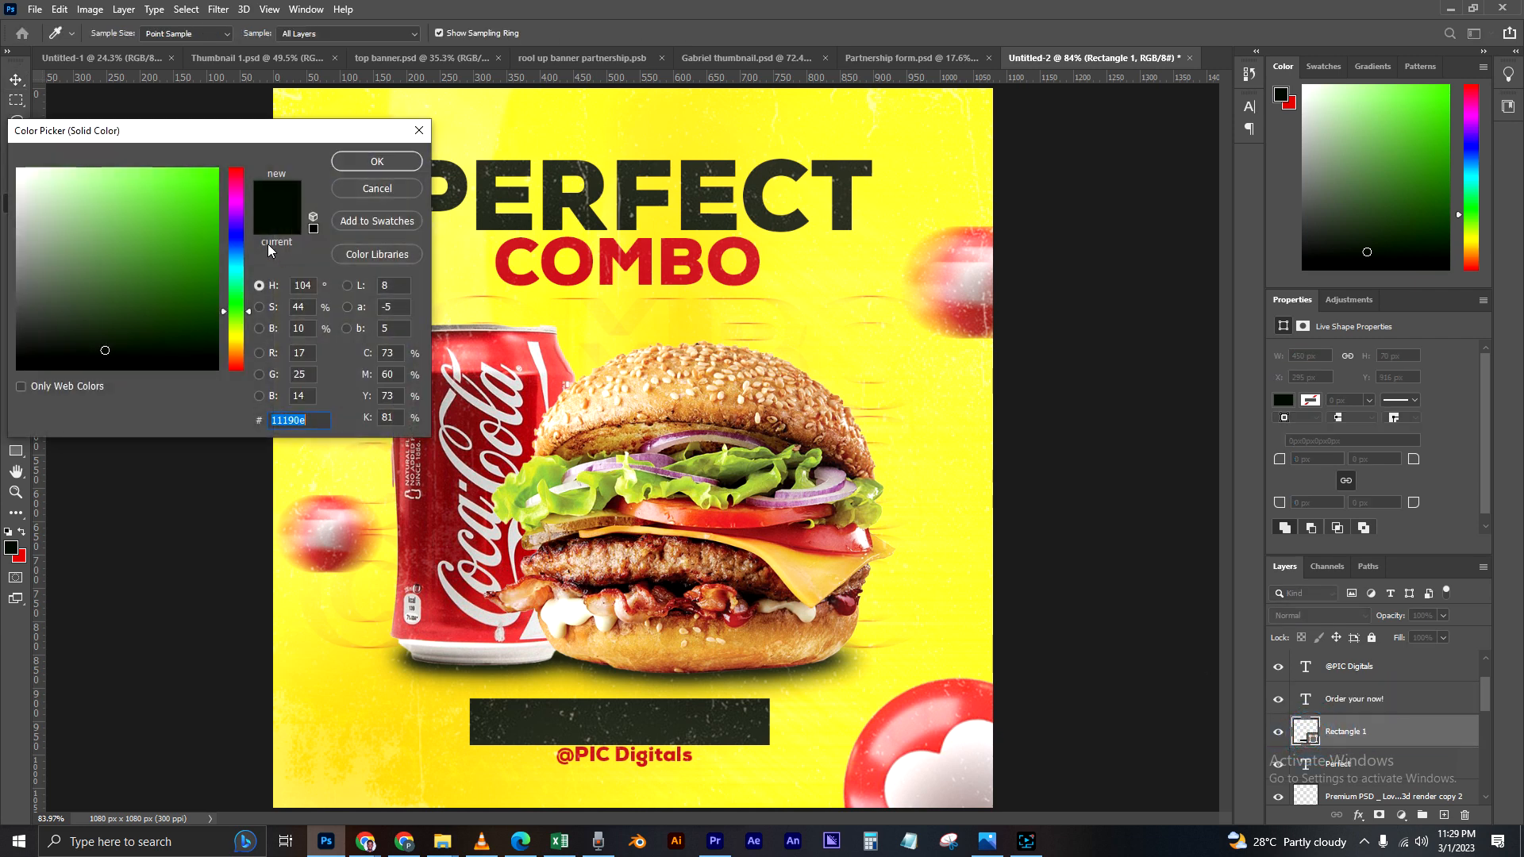
pyautogui.click(635, 253)
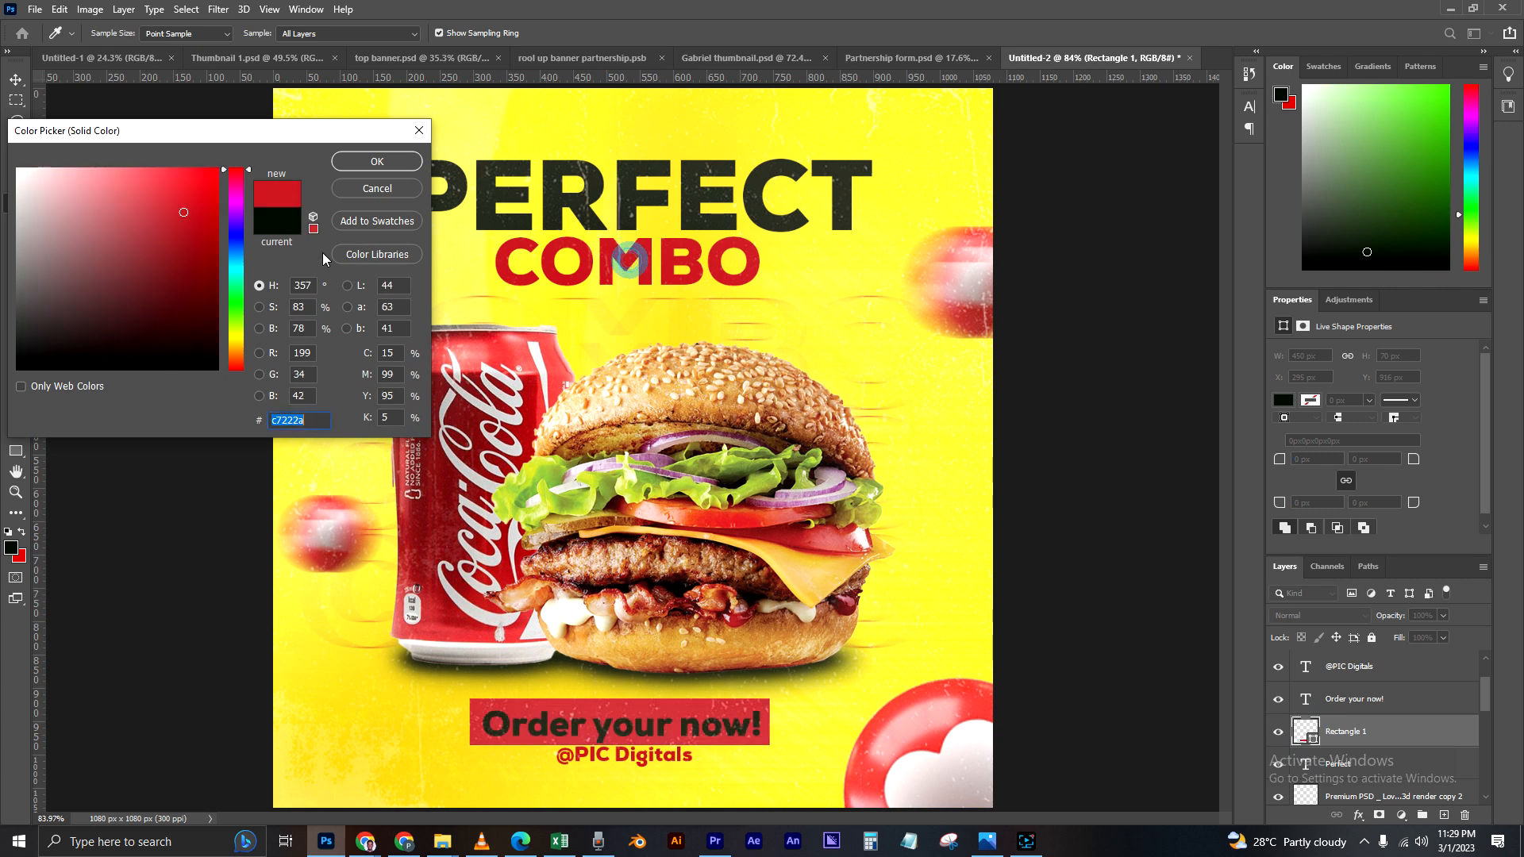
pyautogui.moveTo(267, 233); pyautogui.dragTo(288, 244)
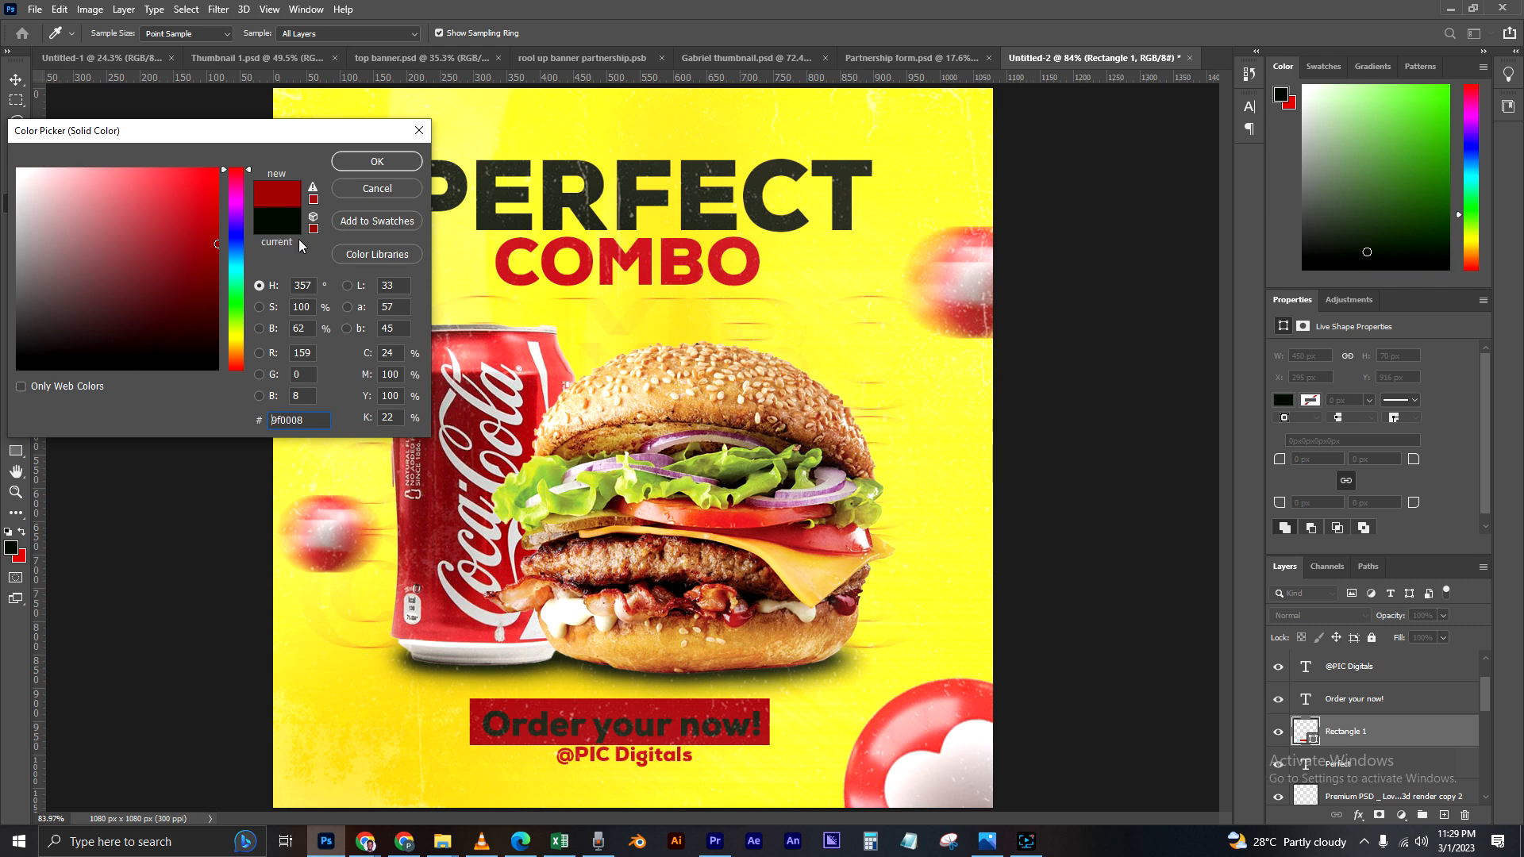
pyautogui.click(373, 161)
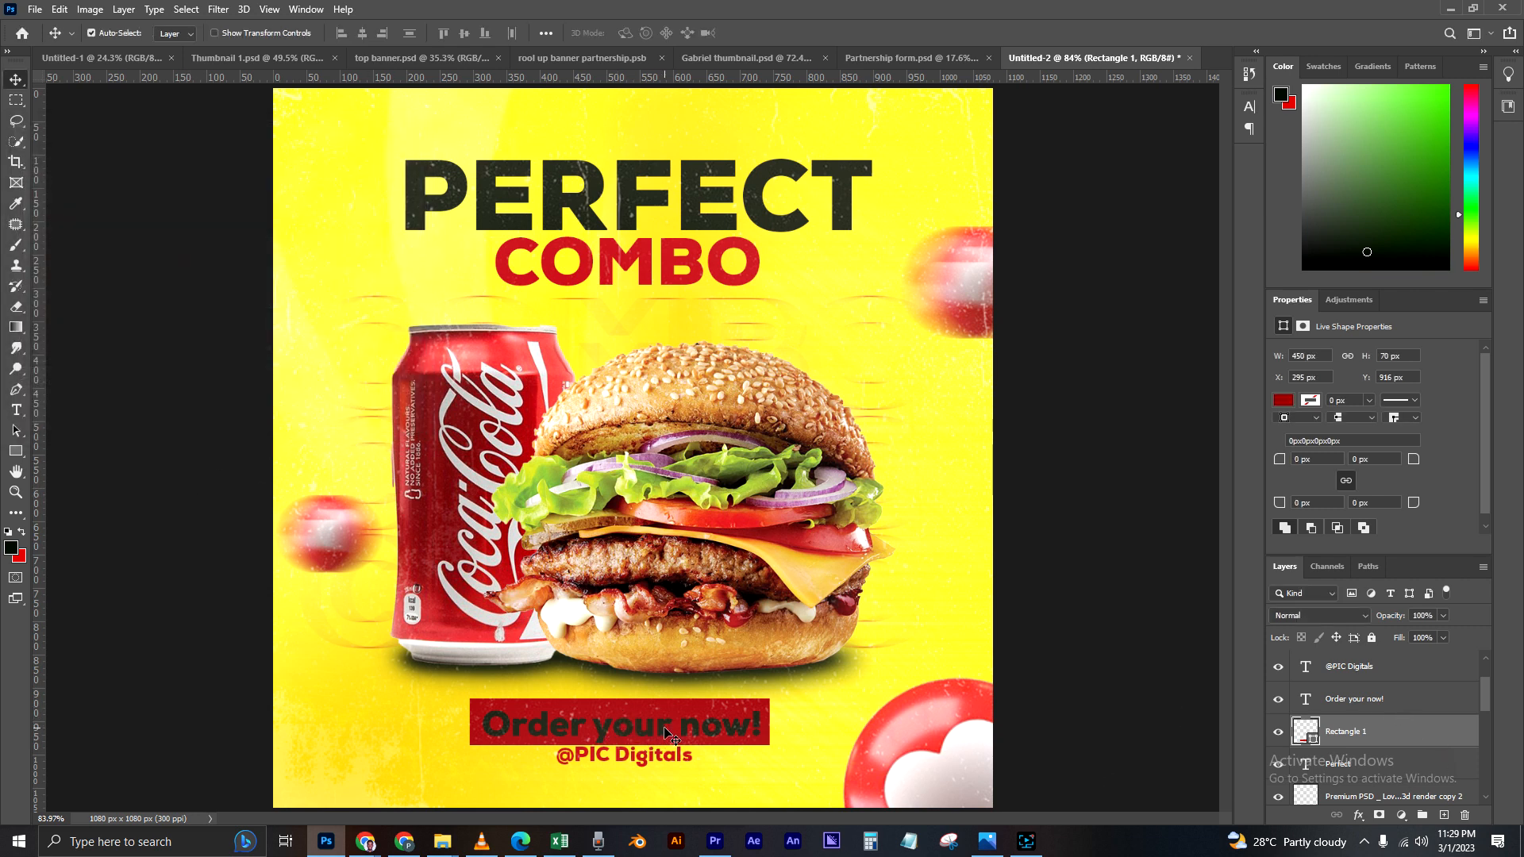
# Step: Shift the "Order your now!" text slightly up within the red rectangle and recolor it white
pyautogui.moveTo(664, 731); pyautogui.dragTo(665, 725)
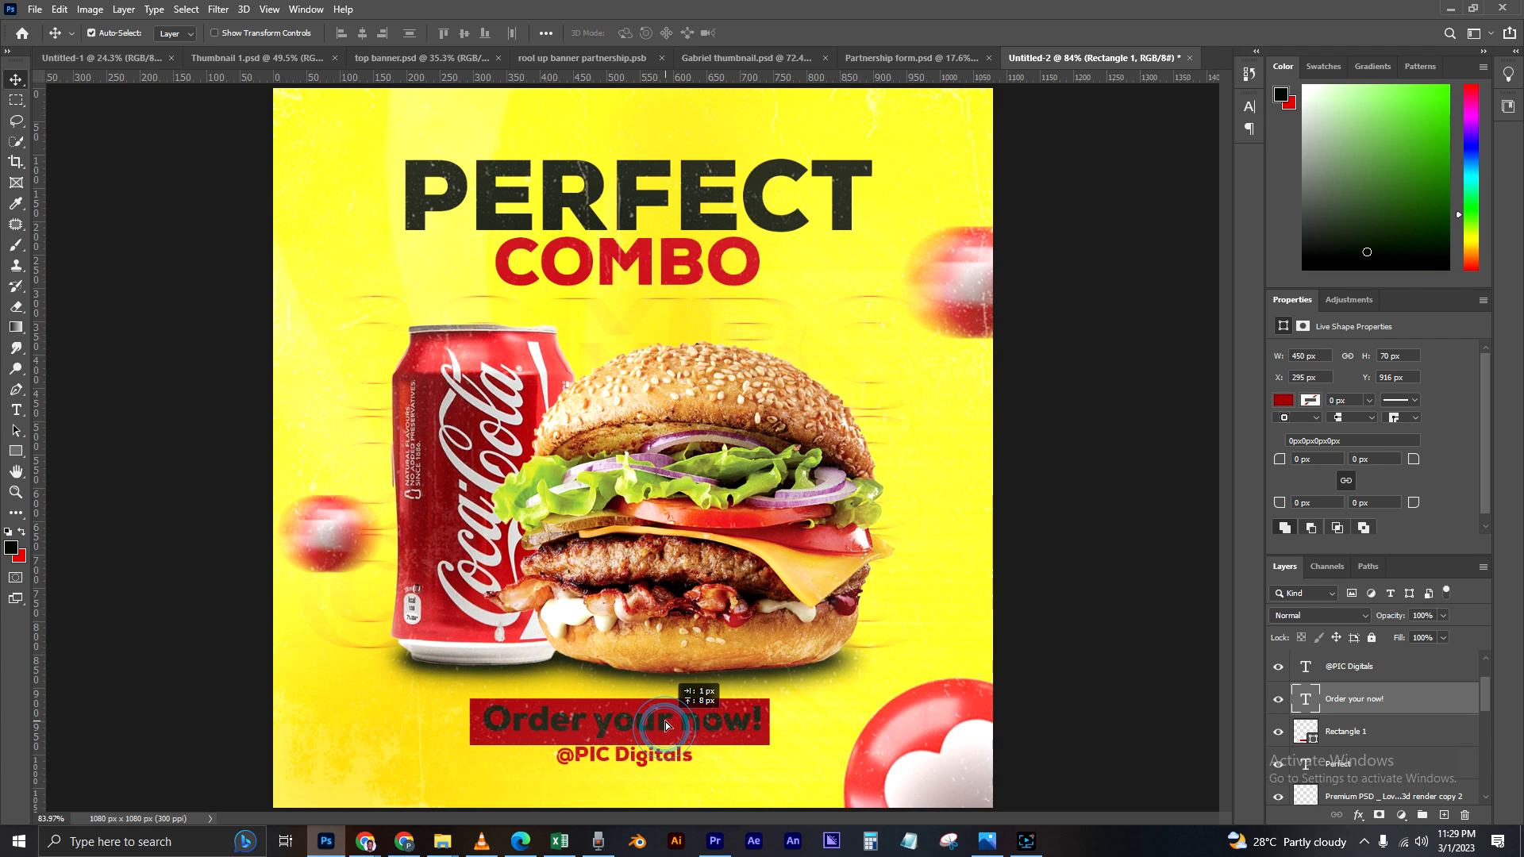
pyautogui.doubleClick(1305, 698)
pyautogui.click(634, 32)
pyautogui.click(173, 265)
pyautogui.click(377, 161)
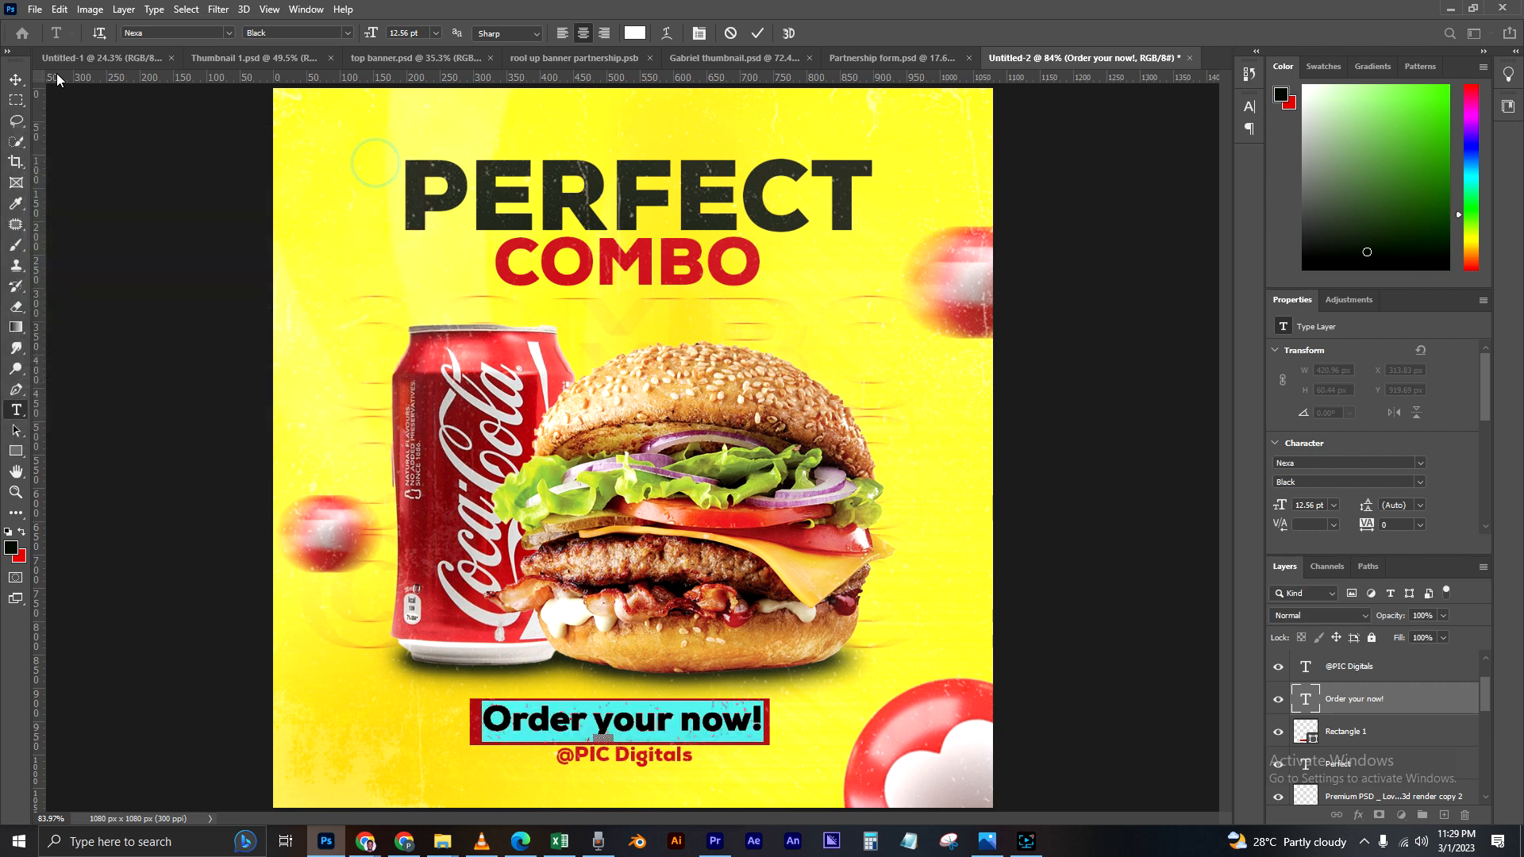
pyautogui.click(16, 80)
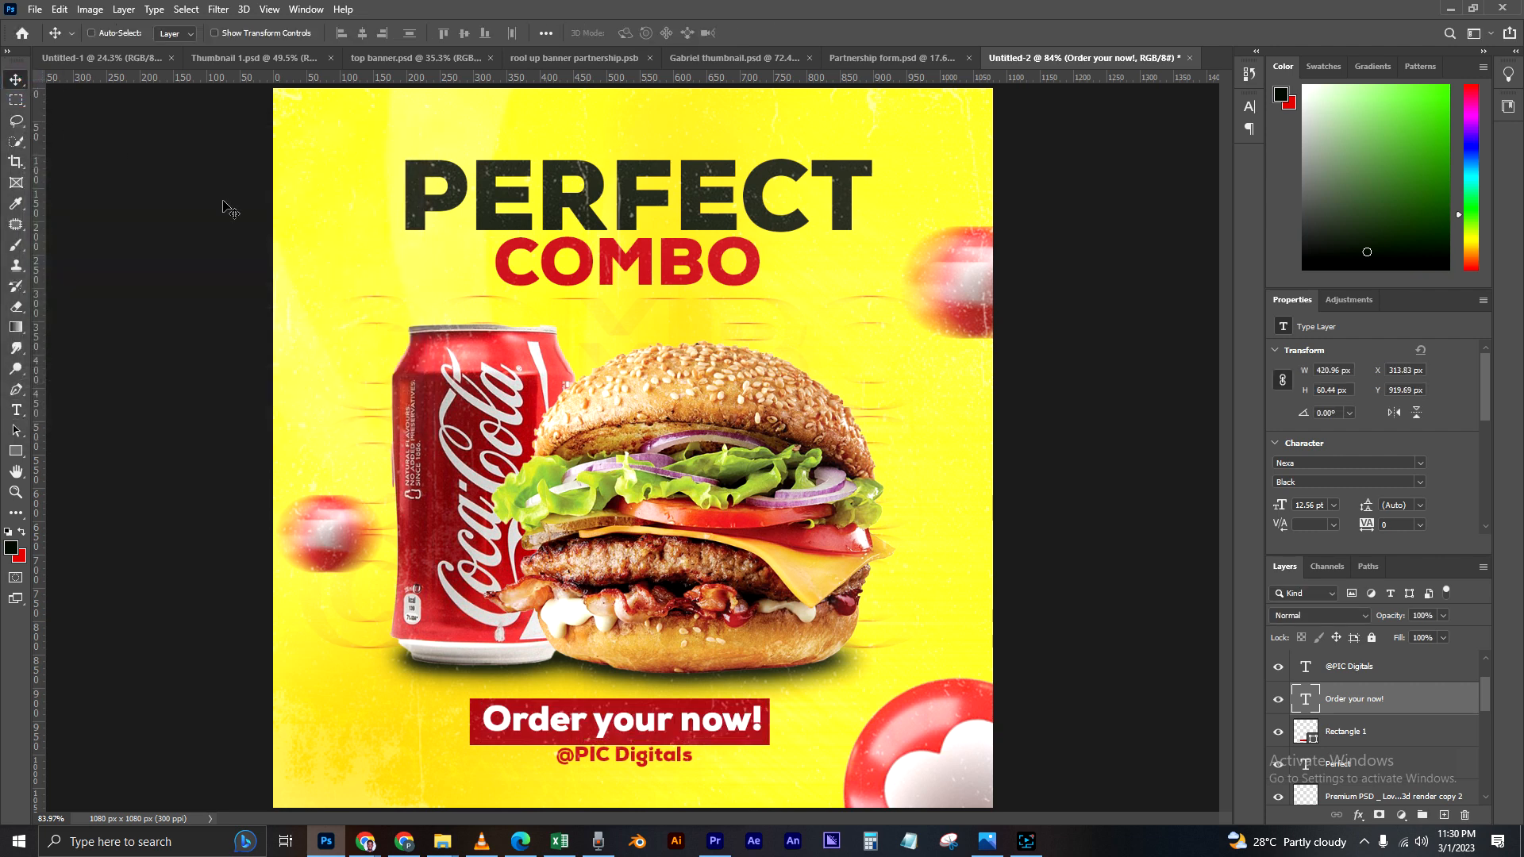
# Step: Scale the "Order your now!" text down to about 10.48 pt and center it vertically inside the red rectangle
pyautogui.hotkey('ctrl', 't')
pyautogui.moveTo(762, 699); pyautogui.dragTo(713, 722)
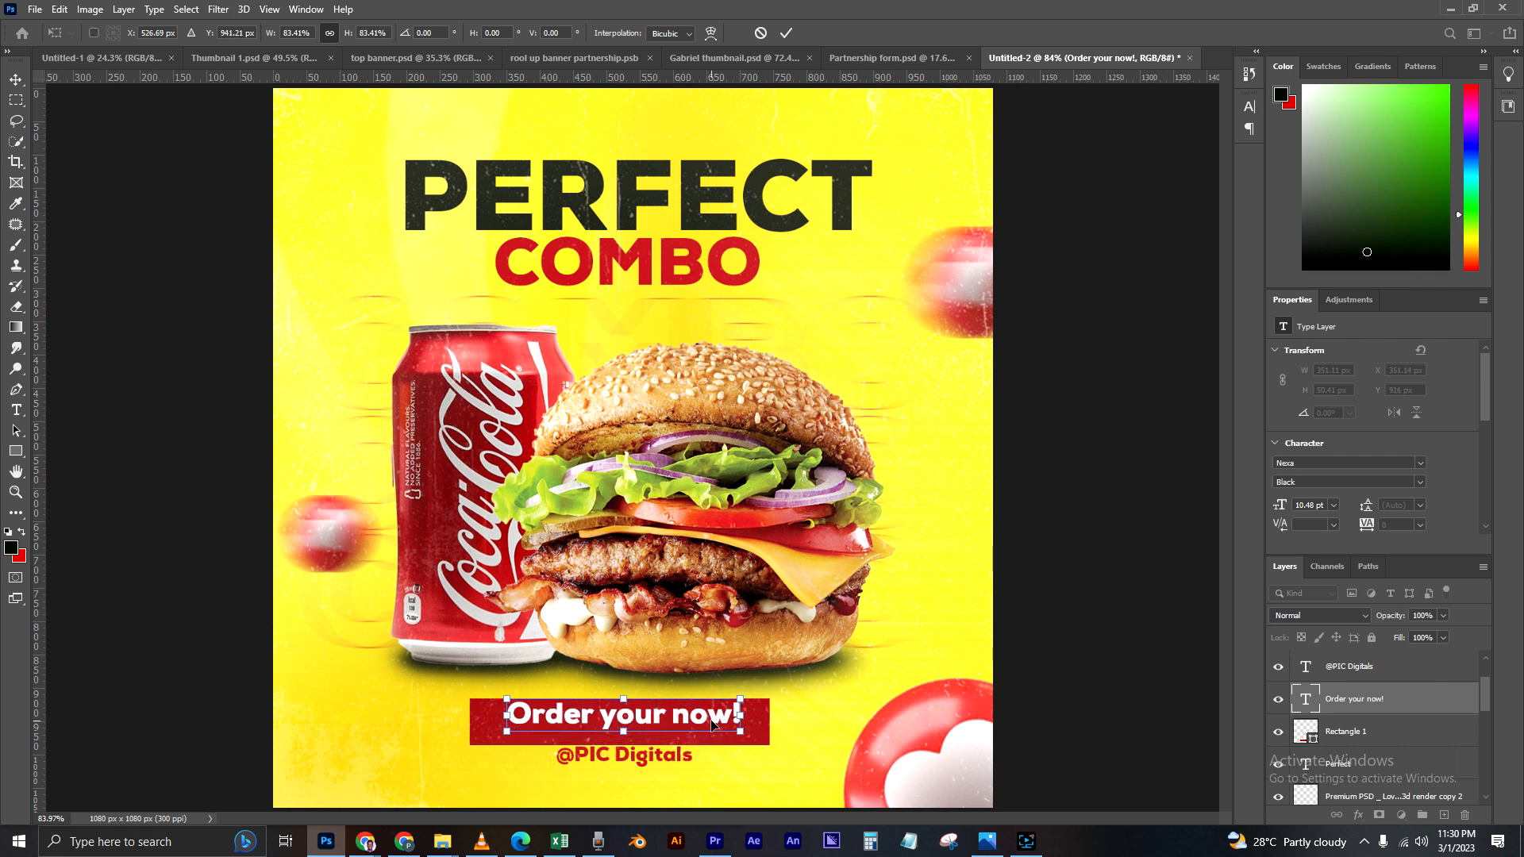
pyautogui.press('Return')
pyautogui.press('Down')
pyautogui.press('Down')
pyautogui.press('Down')
pyautogui.press('Down')
pyautogui.press('Down')
pyautogui.press('Down')
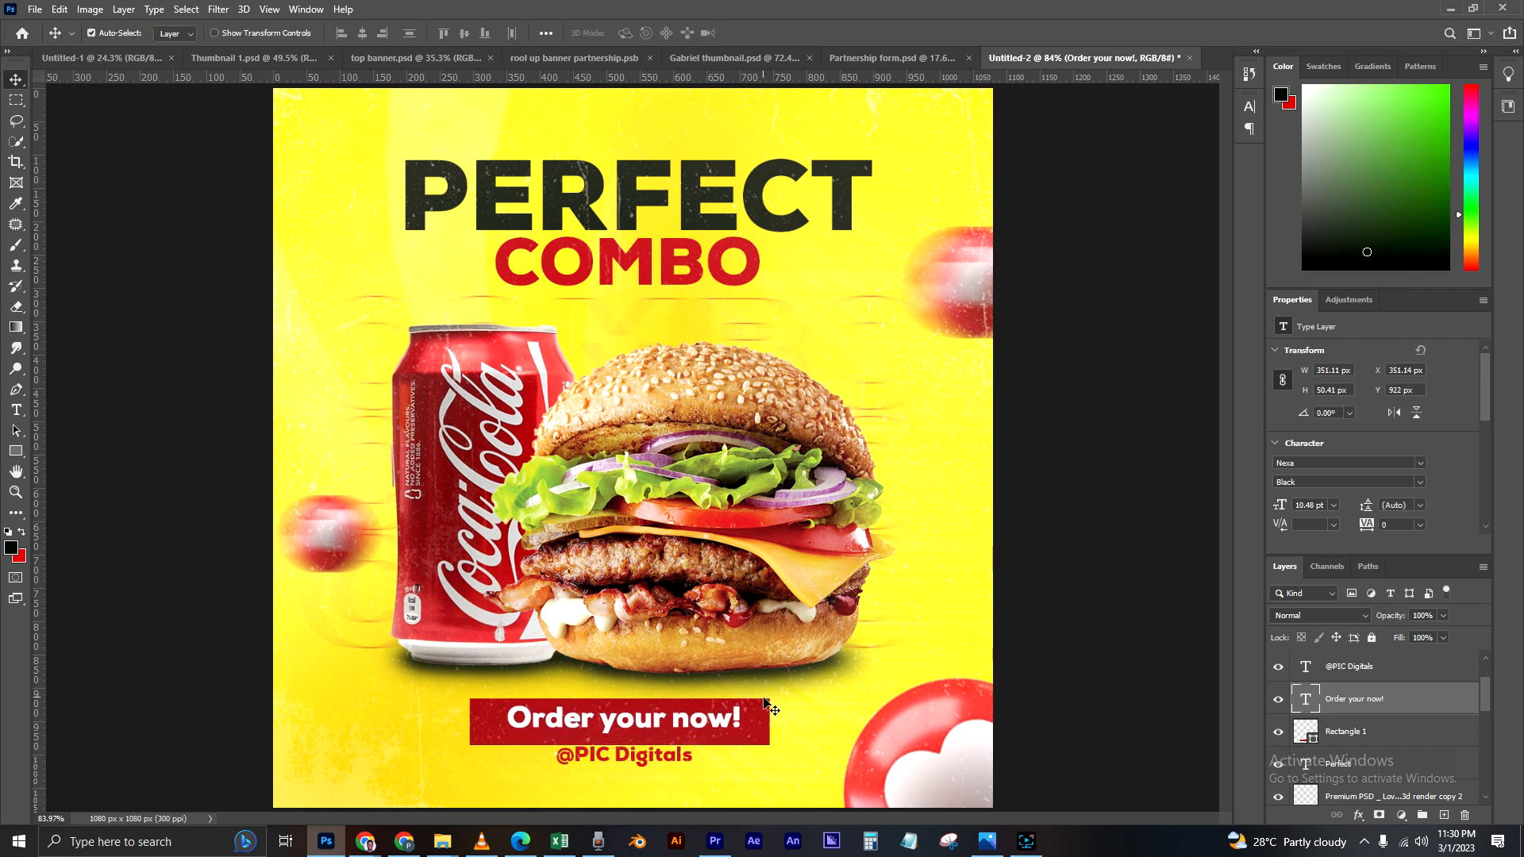
pyautogui.press('Down')
pyautogui.press('Down')
pyautogui.press('Down')
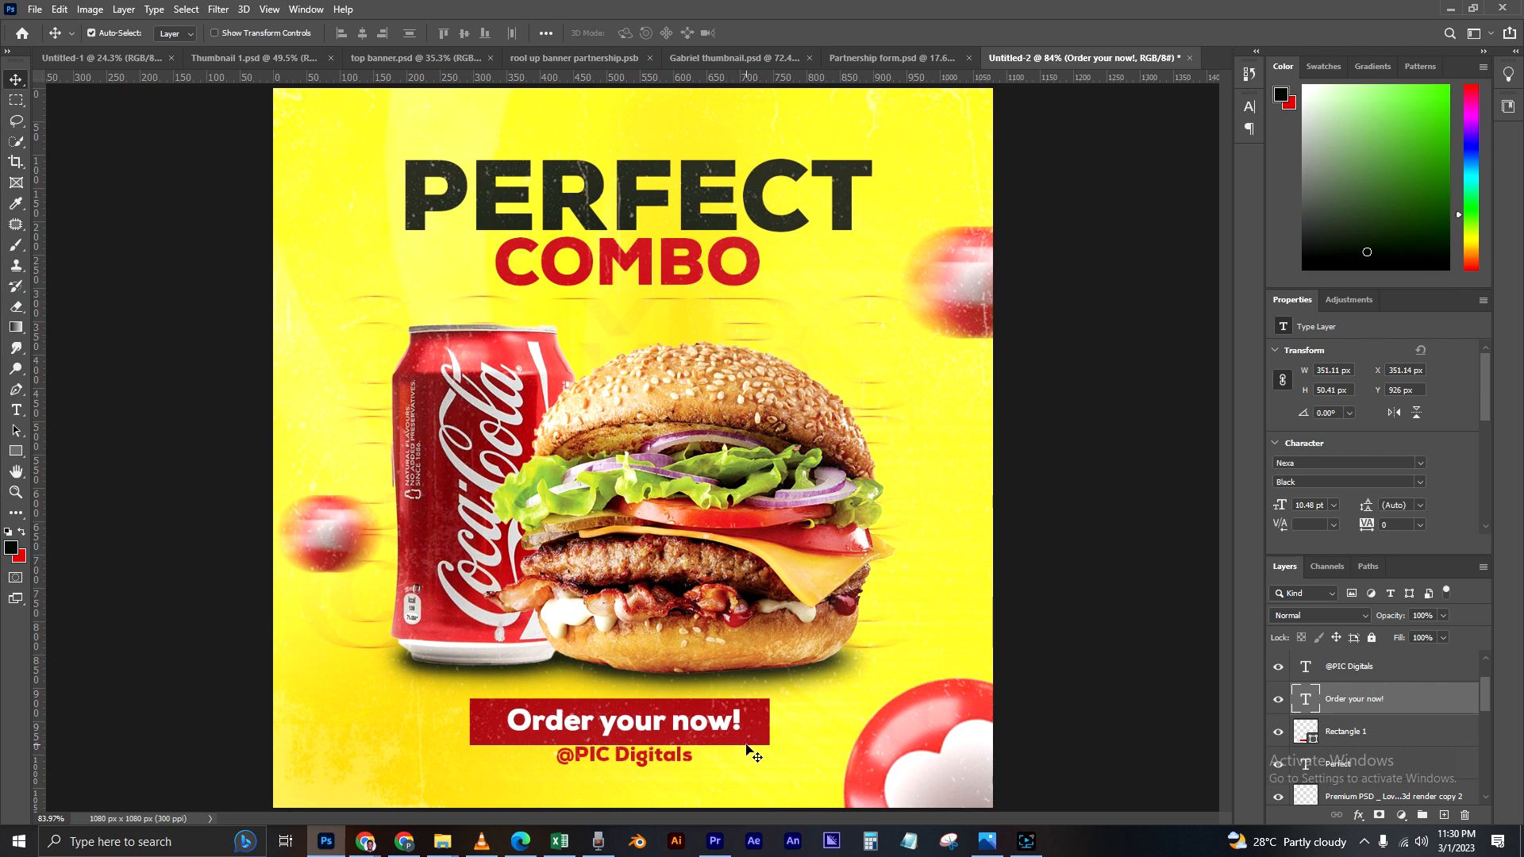
pyautogui.click(684, 761)
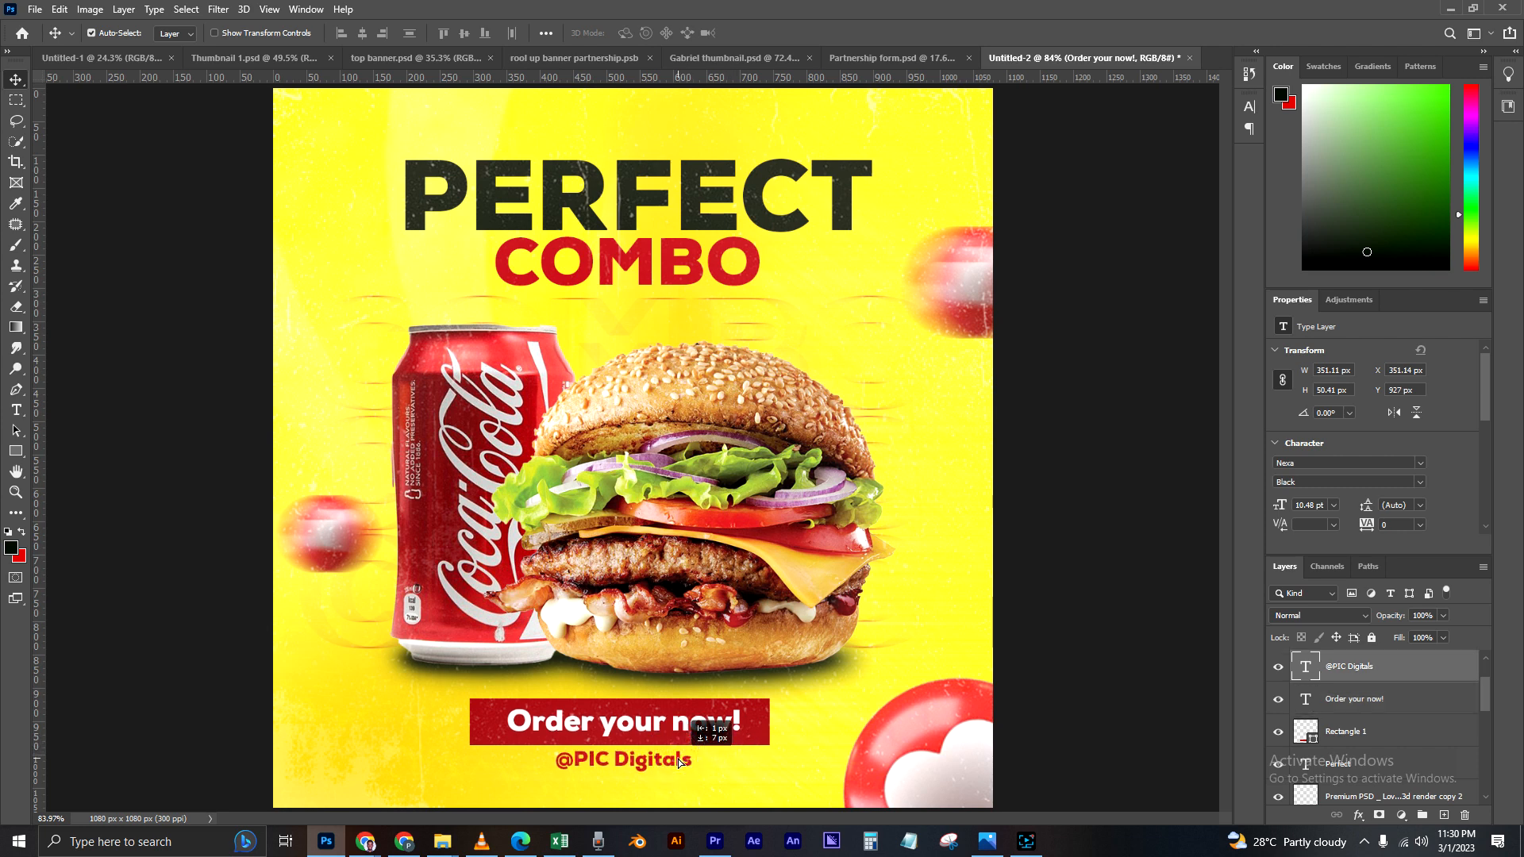
pyautogui.press('Down')
pyautogui.press('Down')
pyautogui.press('Down')
pyautogui.press('Down')
pyautogui.press('Down')
pyautogui.press('Down')
pyautogui.press('Down')
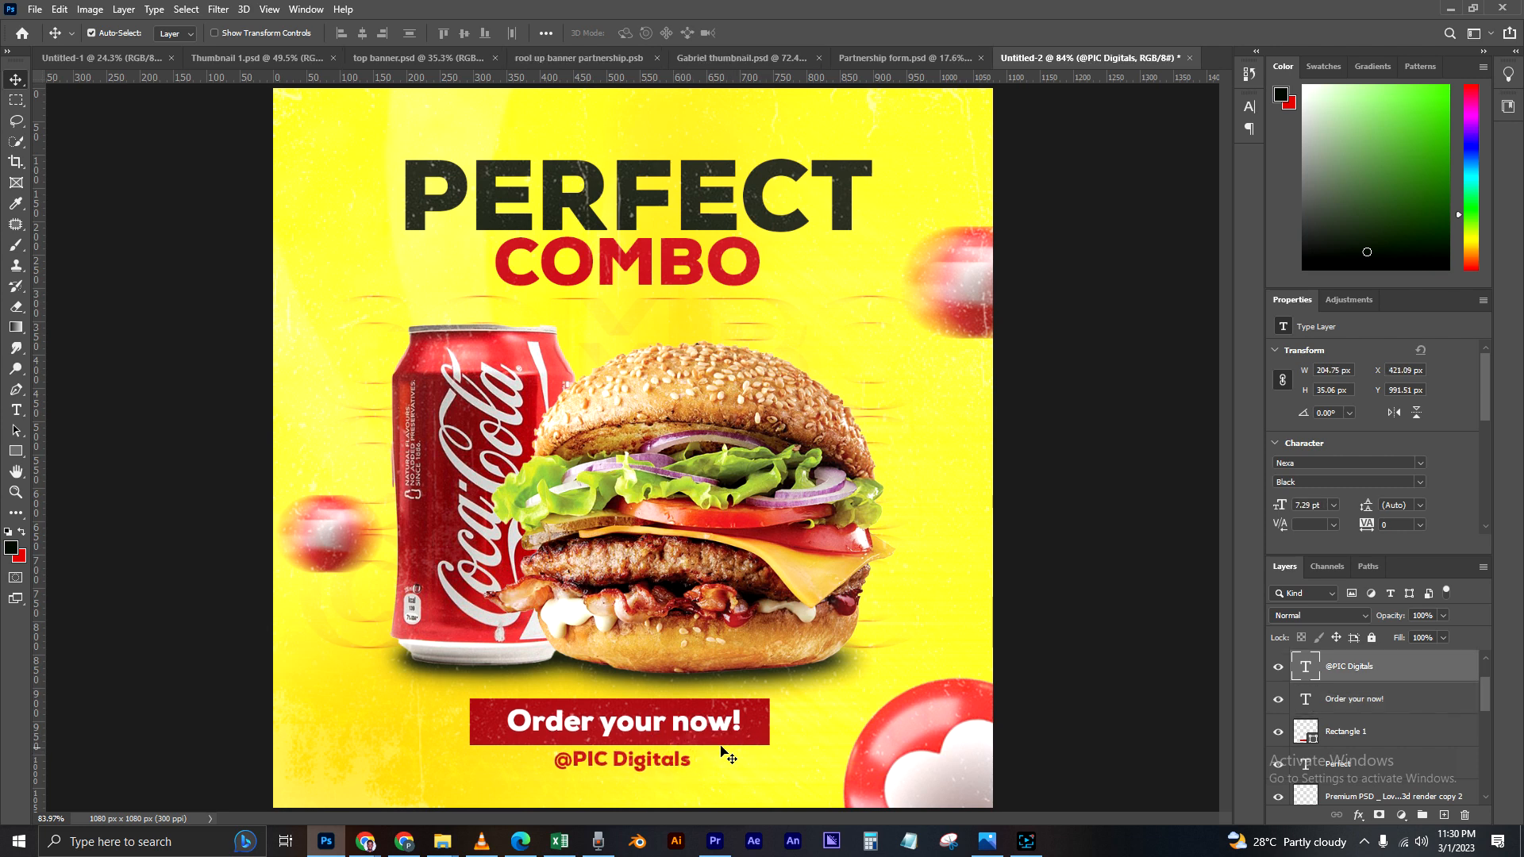
# Step: Nudge "Order your now!" down to Y 929 px and shift both it and the red rectangle about 1 px right
pyautogui.click(587, 723)
pyautogui.press('Down')
pyautogui.press('Down')
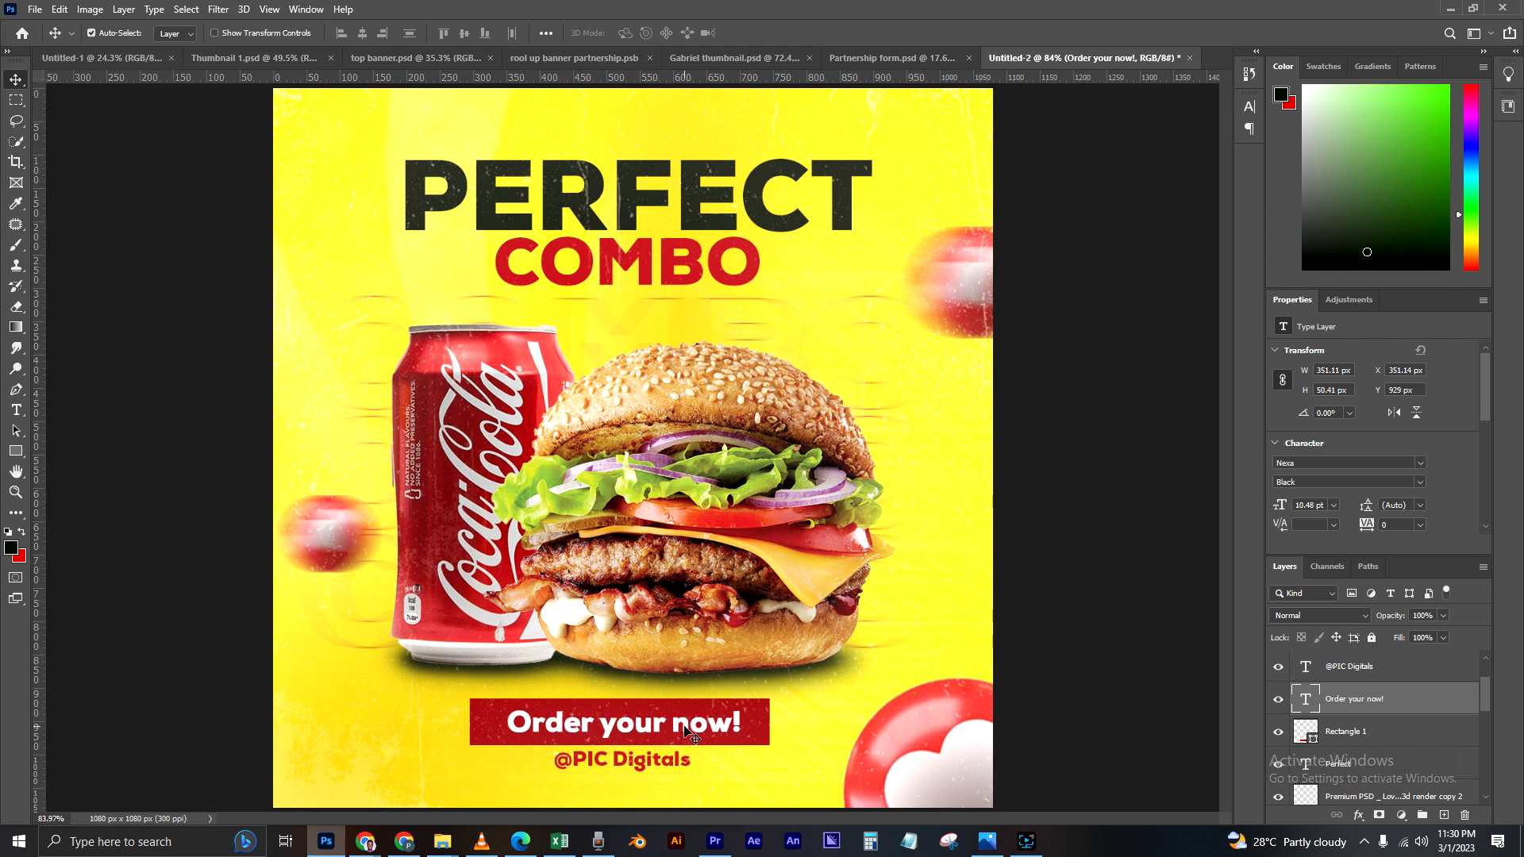
pyautogui.click(766, 724)
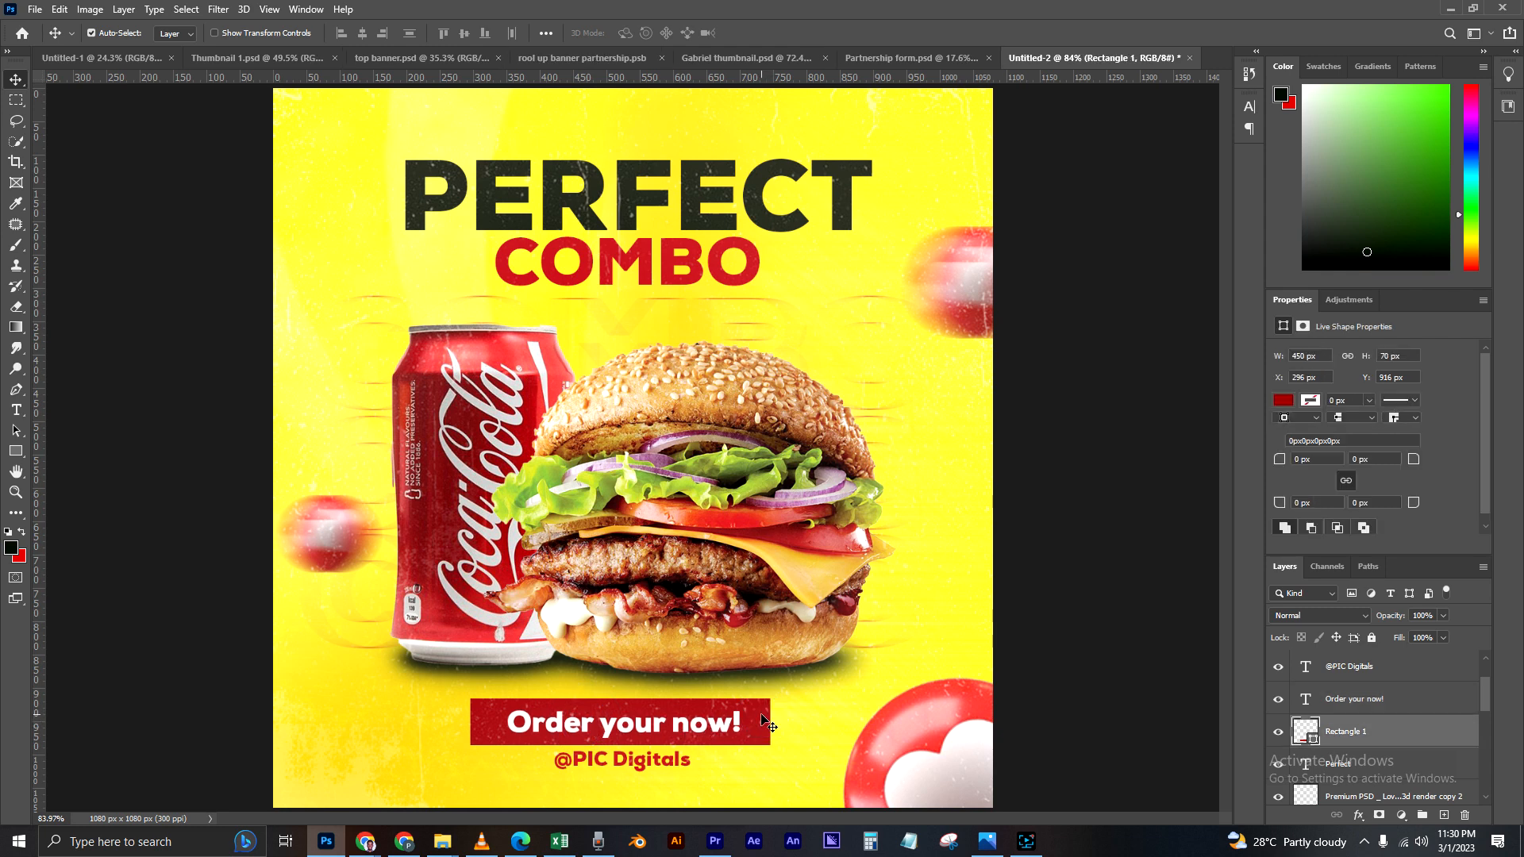
pyautogui.click(705, 727)
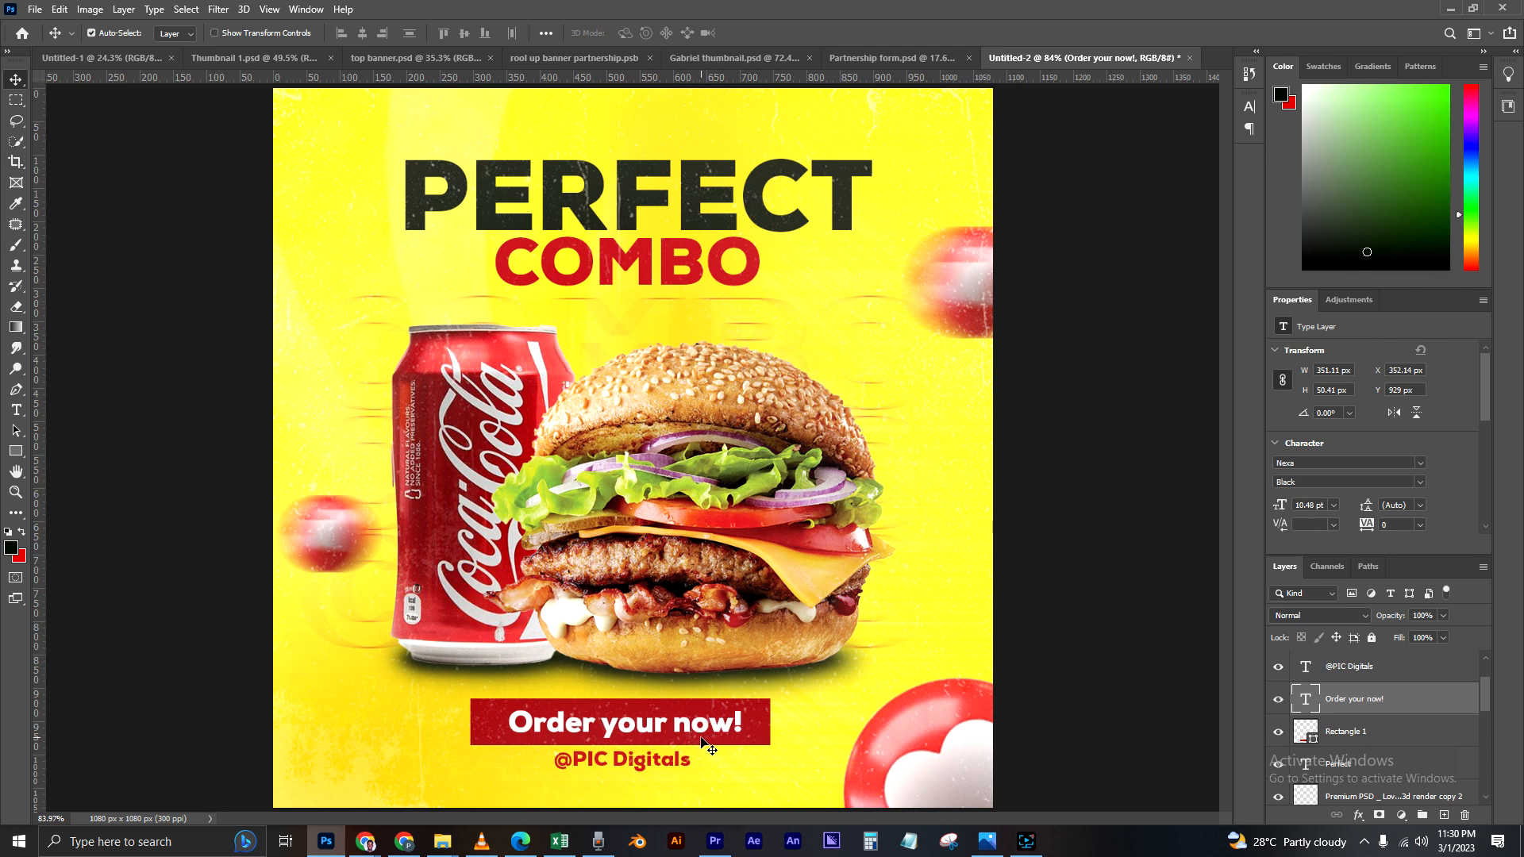
pyautogui.moveTo(645, 761); pyautogui.dragTo(650, 763)
pyautogui.press('Left')
pyautogui.press('Left')
pyautogui.press('Left')
pyautogui.press('Left')
pyautogui.press('Left')
pyautogui.press('Left')
pyautogui.press('Left')
pyautogui.press('Left')
pyautogui.press('Left')
pyautogui.press('Left')
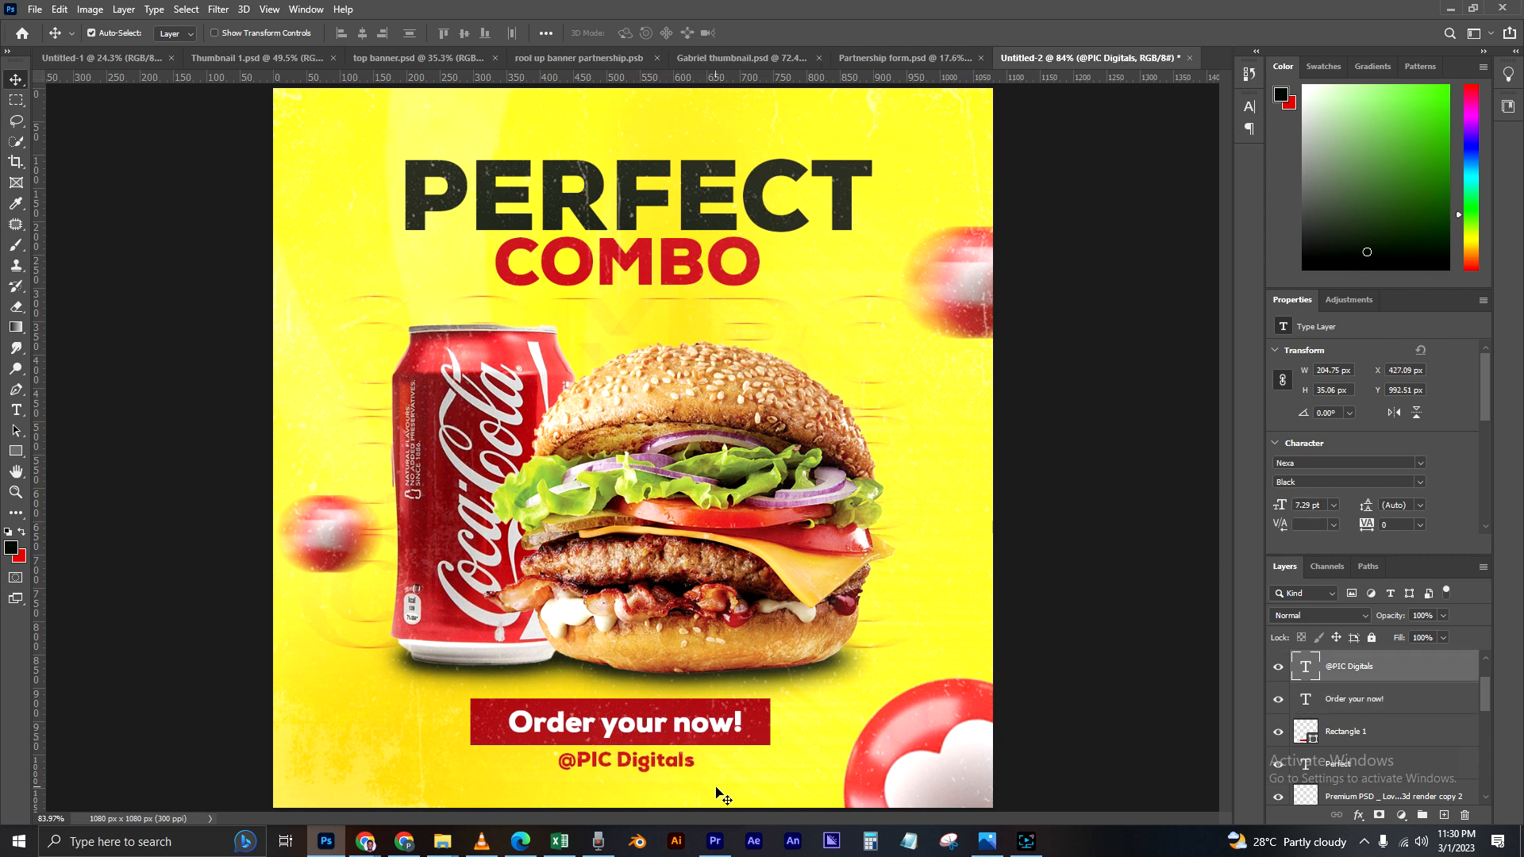
pyautogui.press('Up')
pyautogui.press('Up')
pyautogui.press('Up')
pyautogui.press('Up')
pyautogui.press('Right')
pyautogui.press('Right')
pyautogui.press('Right')
pyautogui.press('Right')
pyautogui.press('Down')
pyautogui.scroll(-4, 714, 738)
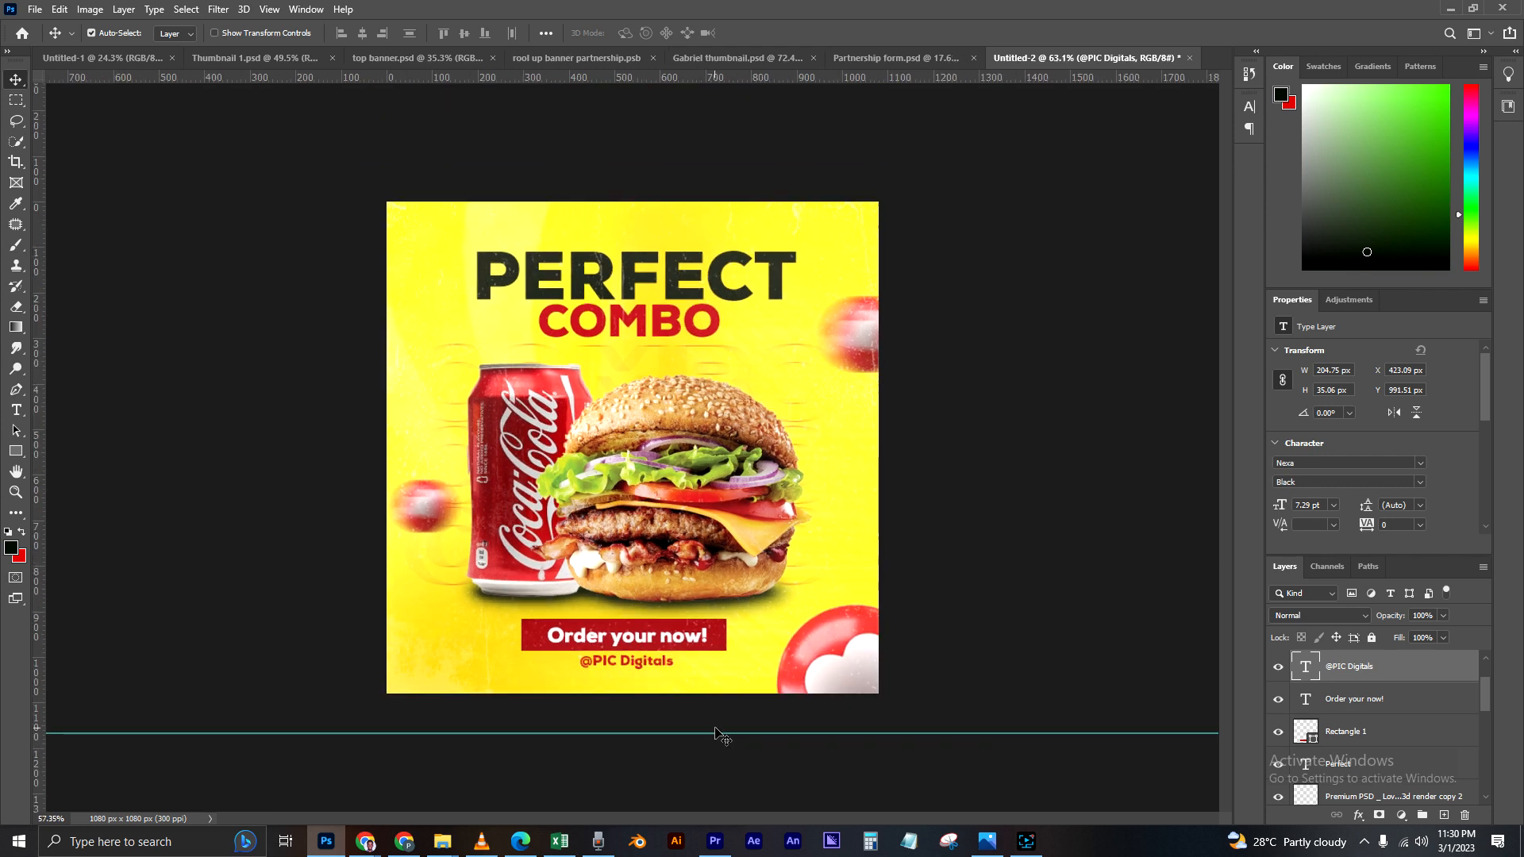
# Step: Widen the red rectangle behind "Order your now!" to about 457 px, extending only its right side
pyautogui.click(721, 643)
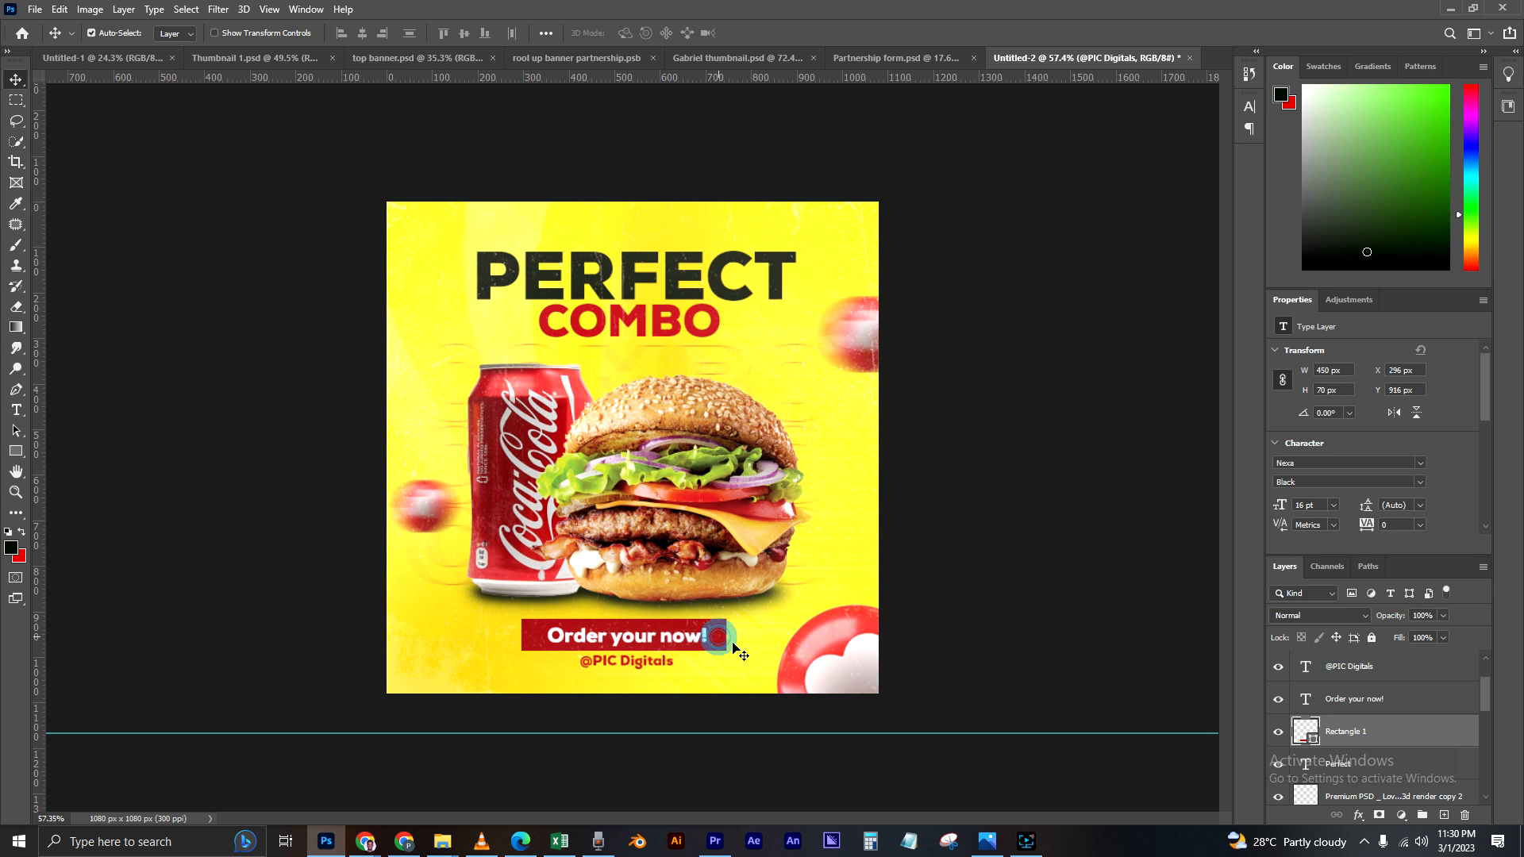
pyautogui.hotkey('ctrl', 't')
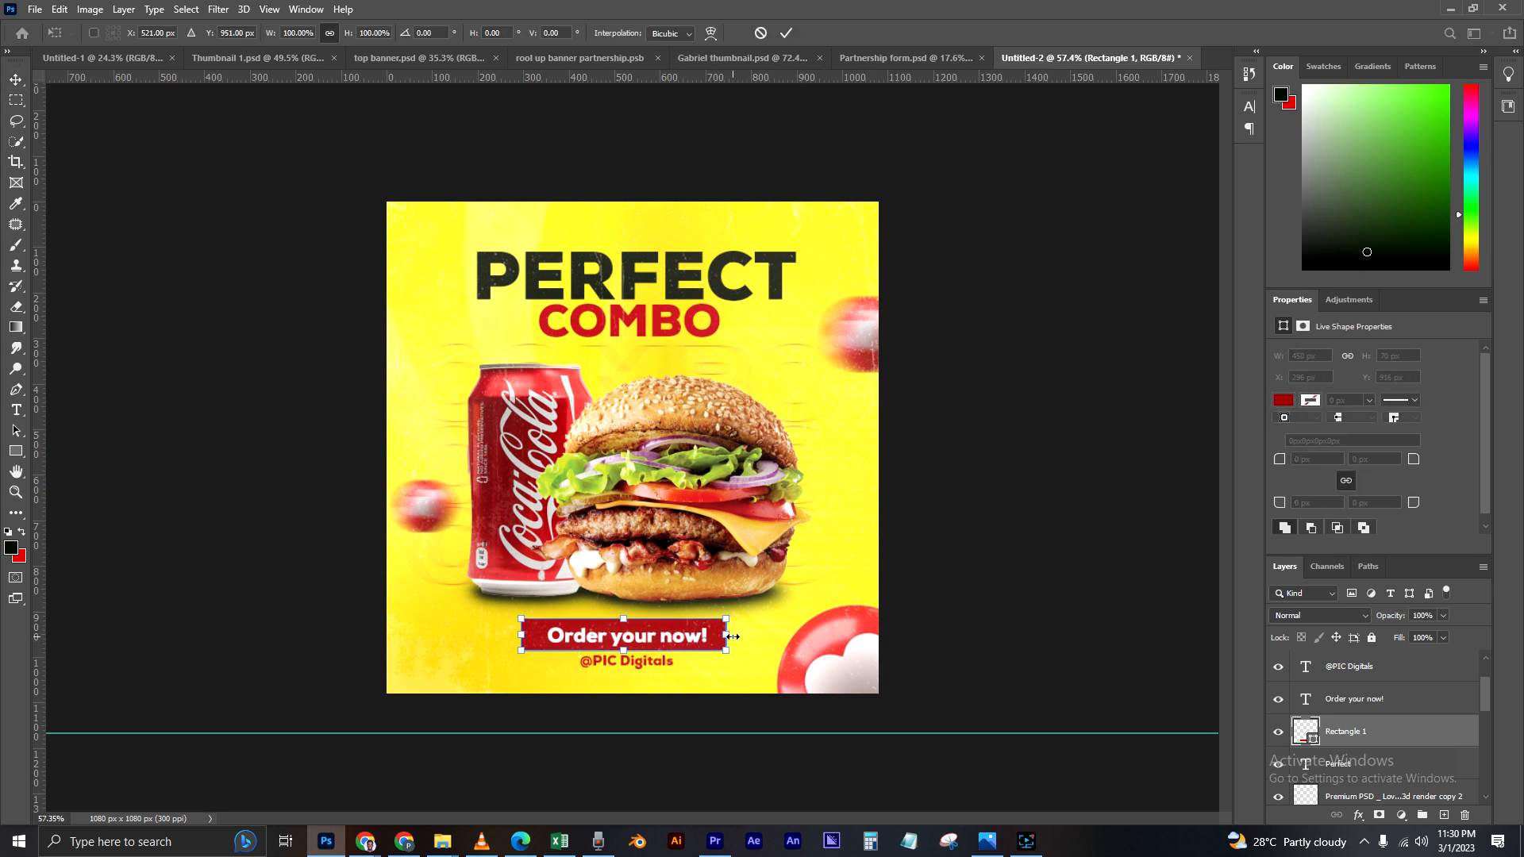
pyautogui.moveTo(729, 637); pyautogui.dragTo(731, 637)
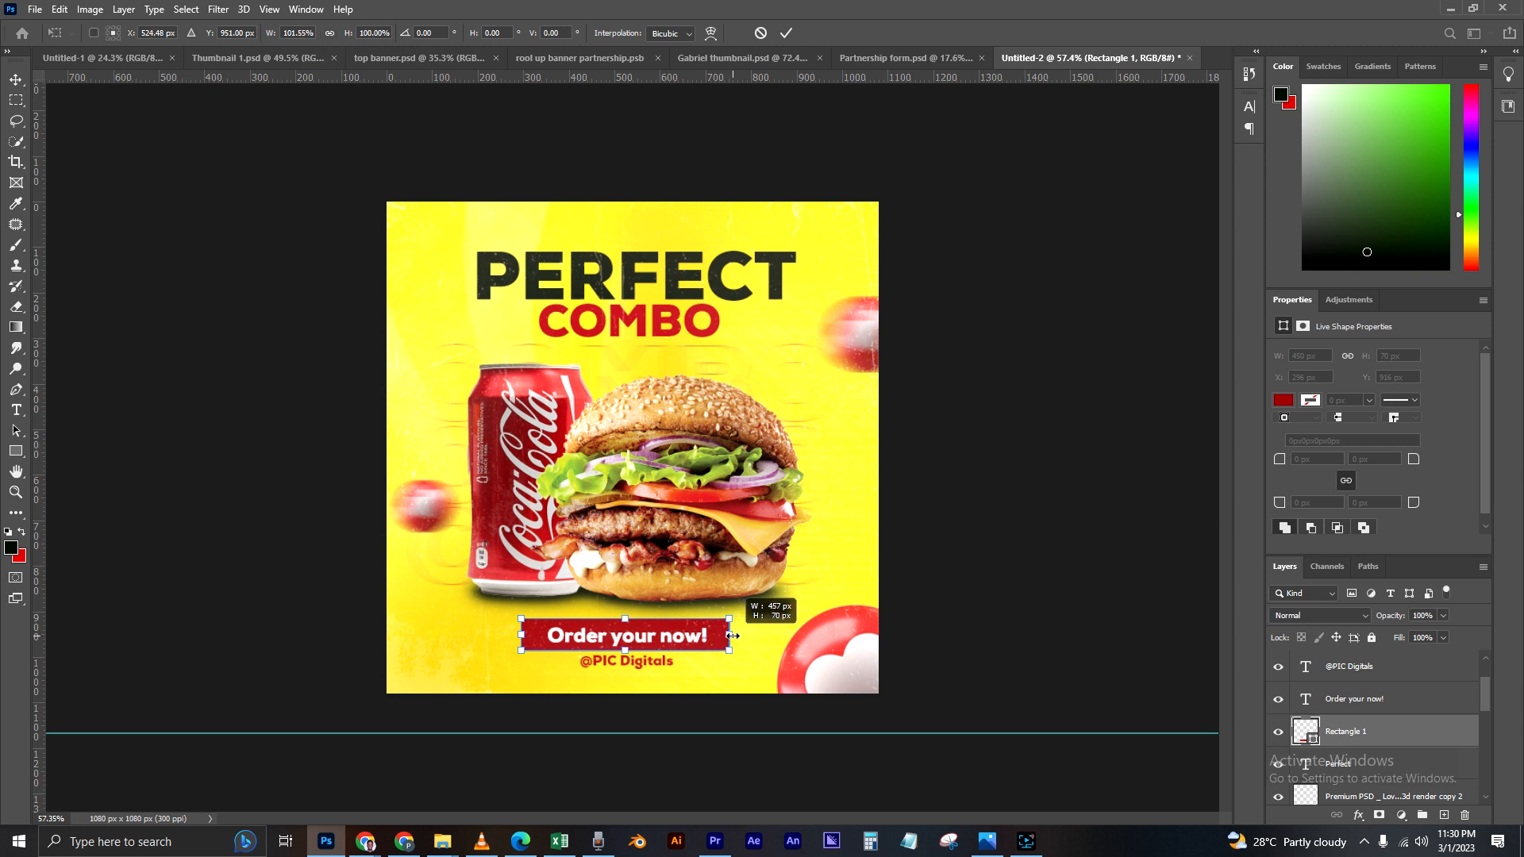
pyautogui.press('Escape')
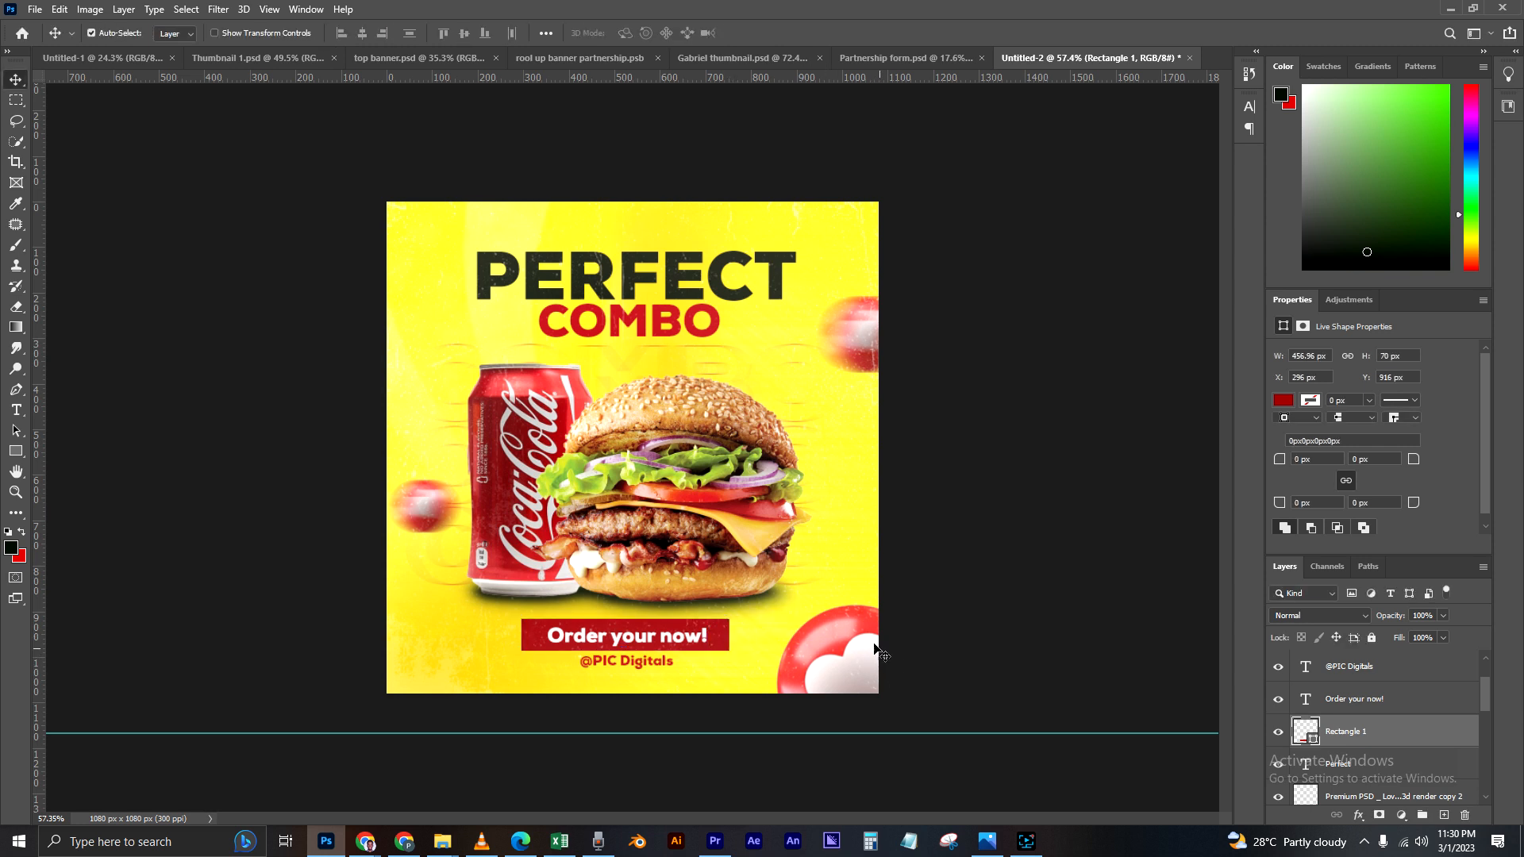
# Step: Scale the "Order your now!" text down to about 9.62 pt
pyautogui.keyDown('ctrl'); pyautogui.click(678, 639); pyautogui.keyUp('ctrl')
pyautogui.hotkey('ctrl', 't')
pyautogui.moveTo(711, 624); pyautogui.dragTo(699, 630)
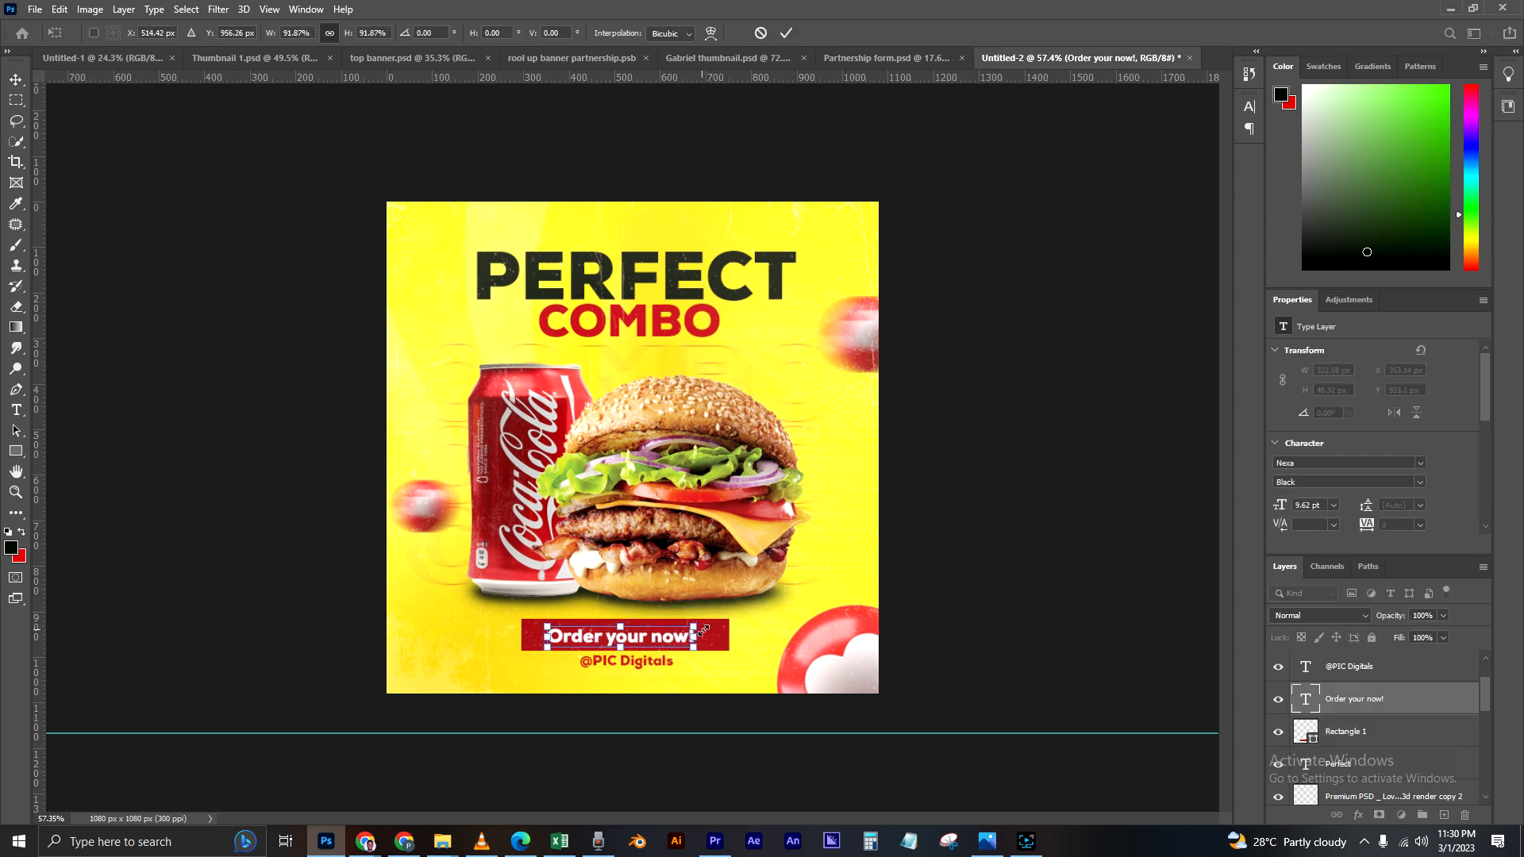
pyautogui.press('Return')
# Step: Nudge "Order your now!" to about X 362 px, Y 930 px to center it inside the red rectangle
pyautogui.press('Right')
pyautogui.press('Right')
pyautogui.press('Right')
pyautogui.press('Right')
pyautogui.press('Right')
pyautogui.press('Right')
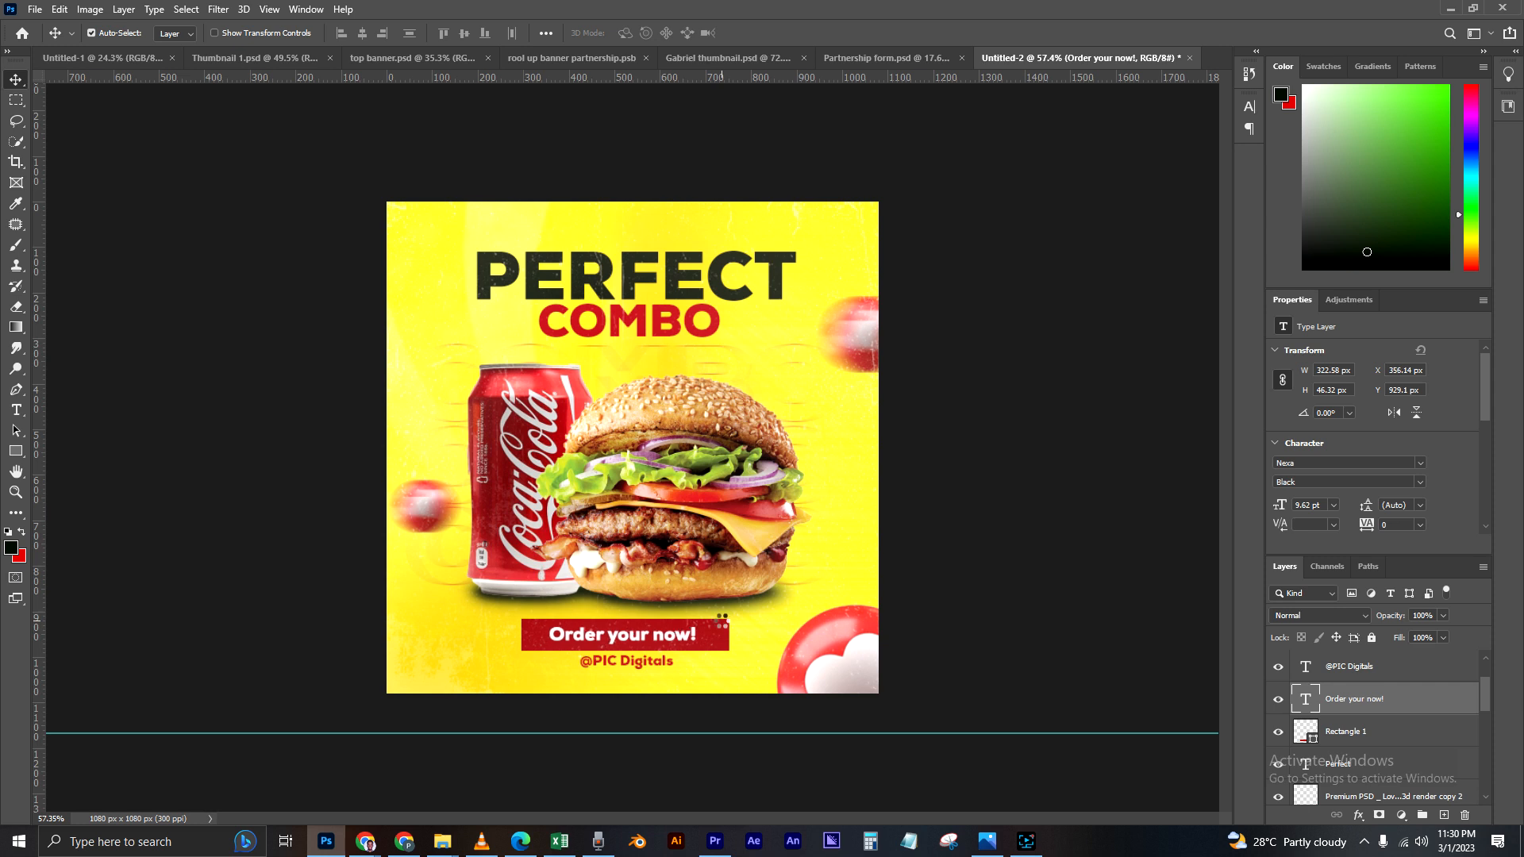
pyautogui.press('Up')
pyautogui.press('Right')
pyautogui.press('Right')
pyautogui.press('Right')
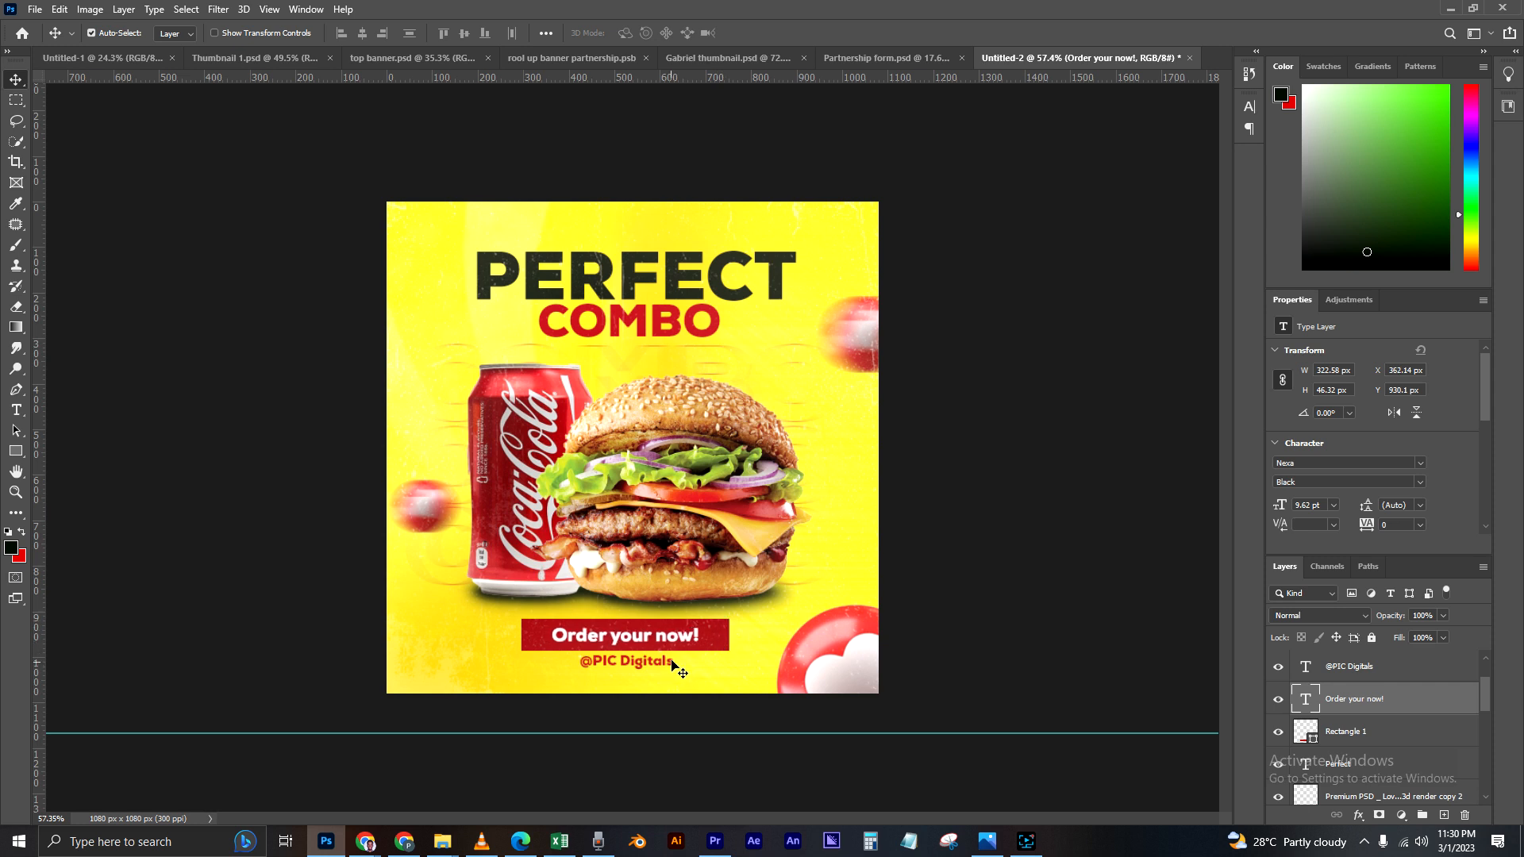
pyautogui.click(667, 707)
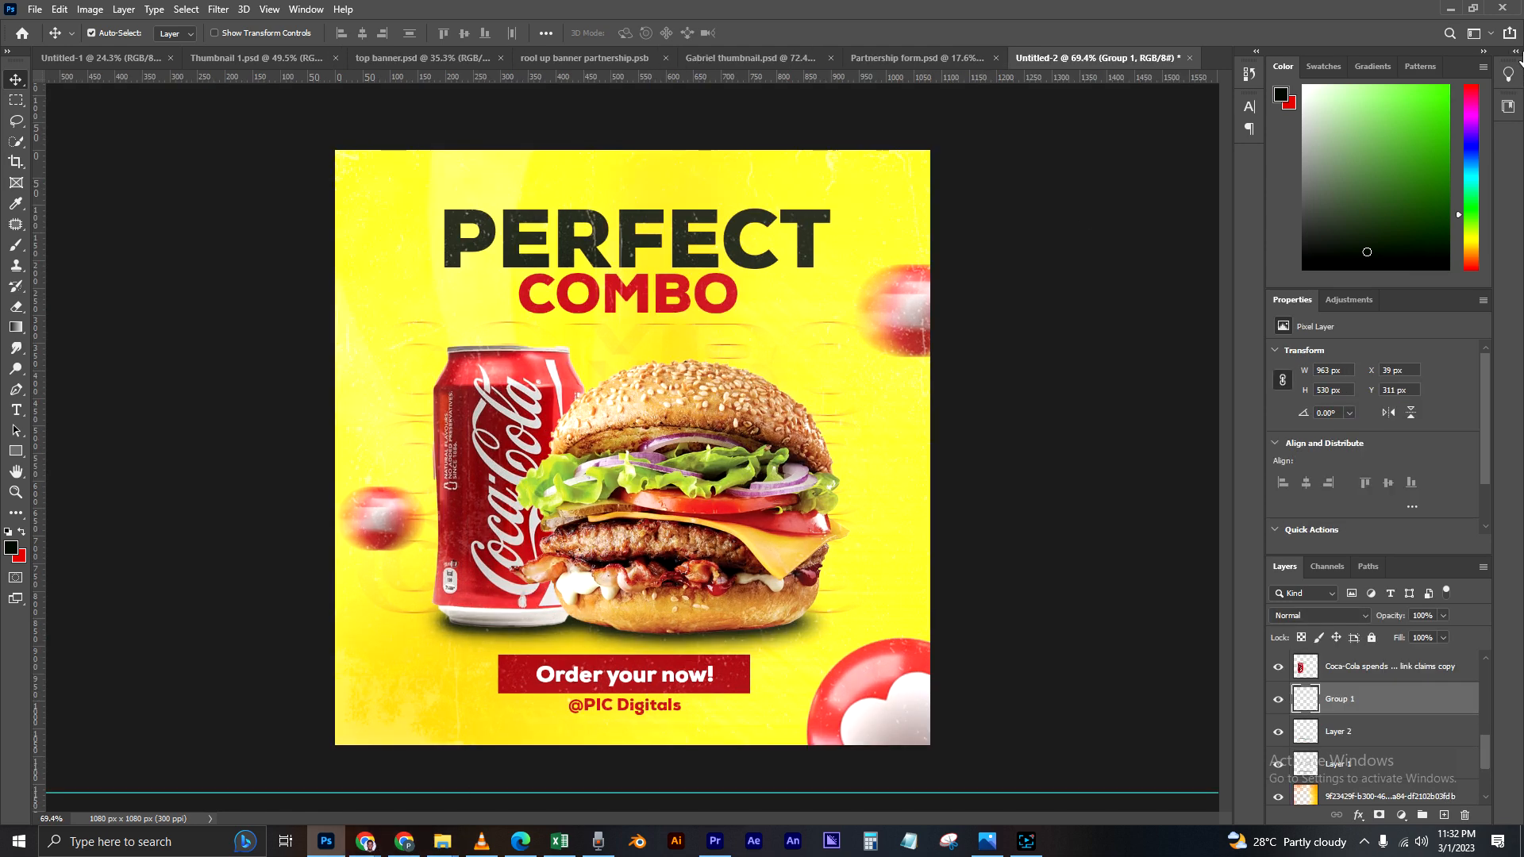
# Step: Place the Light image from the Burger material folder into the advert, directly above the Group 1 layer
pyautogui.click(442, 843)
pyautogui.click(432, 461)
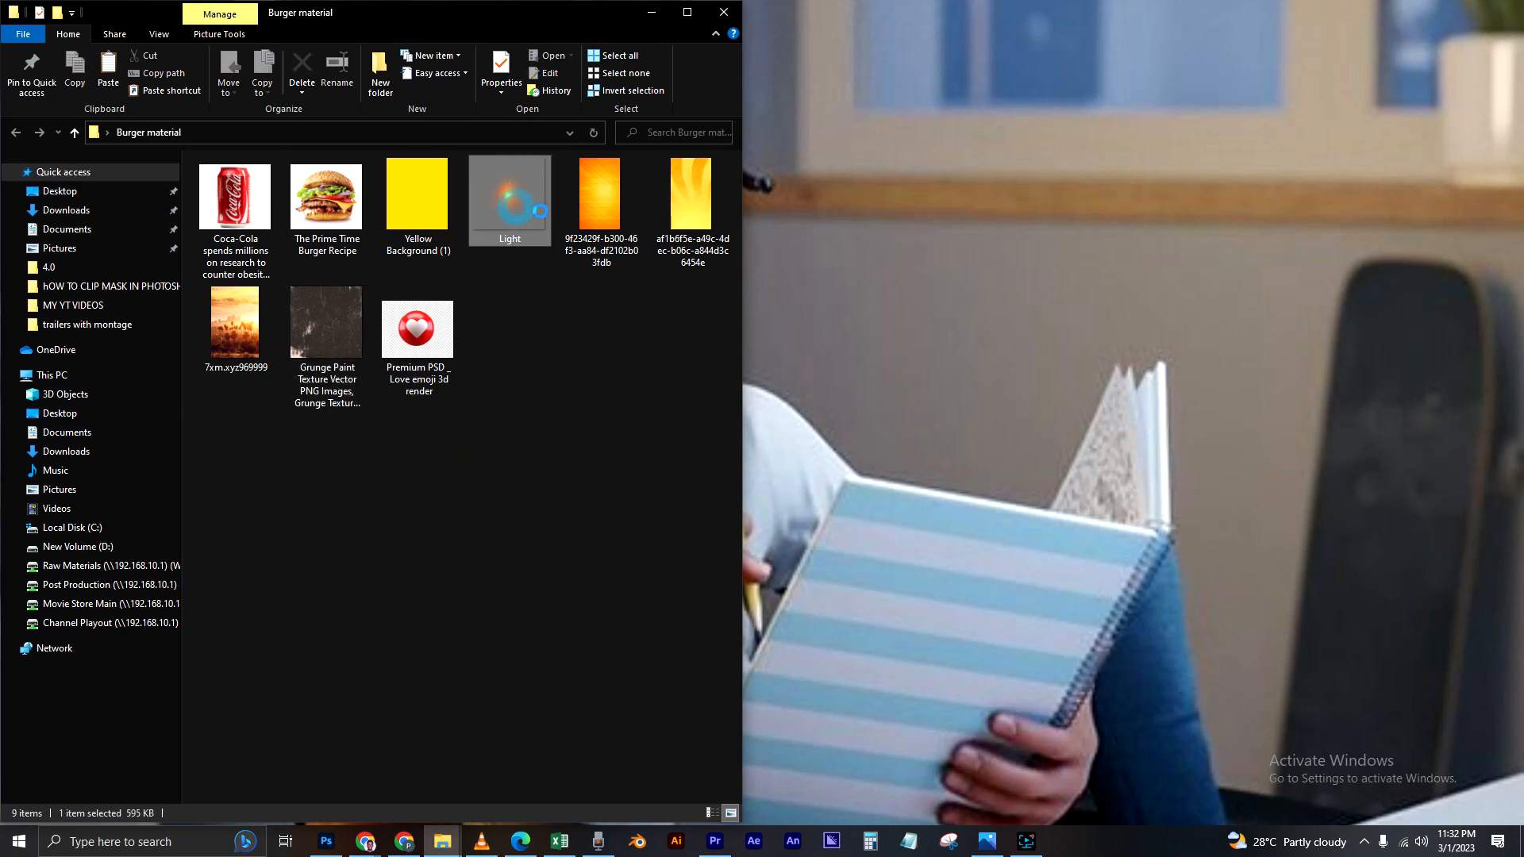
pyautogui.moveTo(513, 198); pyautogui.dragTo(612, 517)
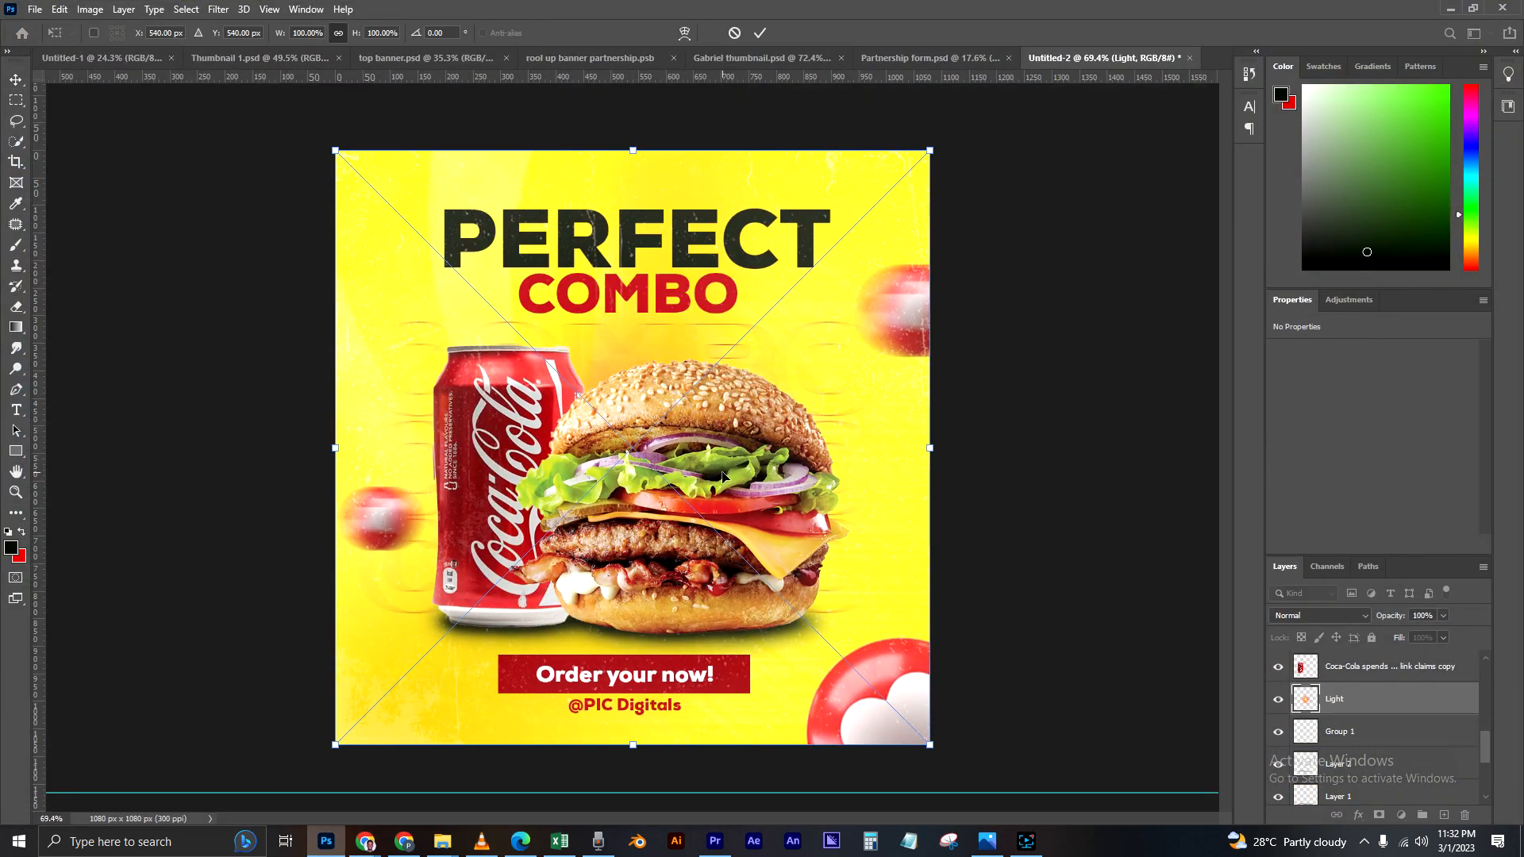
pyautogui.press('Return')
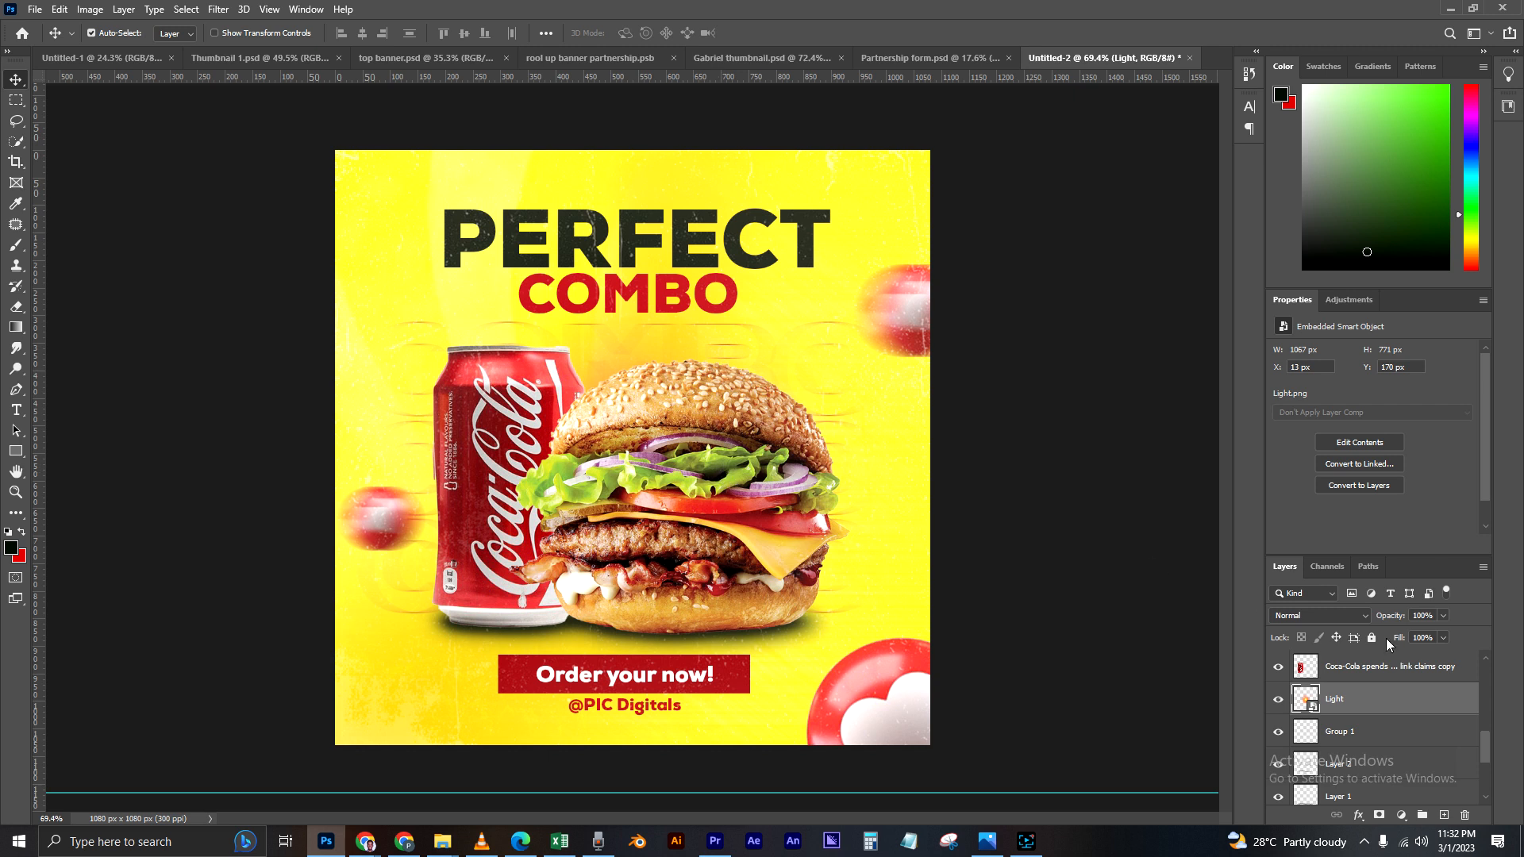
# Step: Move the Light layer above the burger copy, enlarge it to about 1269 x 917 px and position its glow between can and burger
pyautogui.moveTo(1296, 696); pyautogui.dragTo(1343, 685)
pyautogui.moveTo(613, 469); pyautogui.dragTo(569, 474)
pyautogui.hotkey('ctrl', 't')
pyautogui.moveTo(885, 155); pyautogui.dragTo(1097, 143)
pyautogui.moveTo(834, 413); pyautogui.dragTo(812, 484)
pyautogui.press('Return')
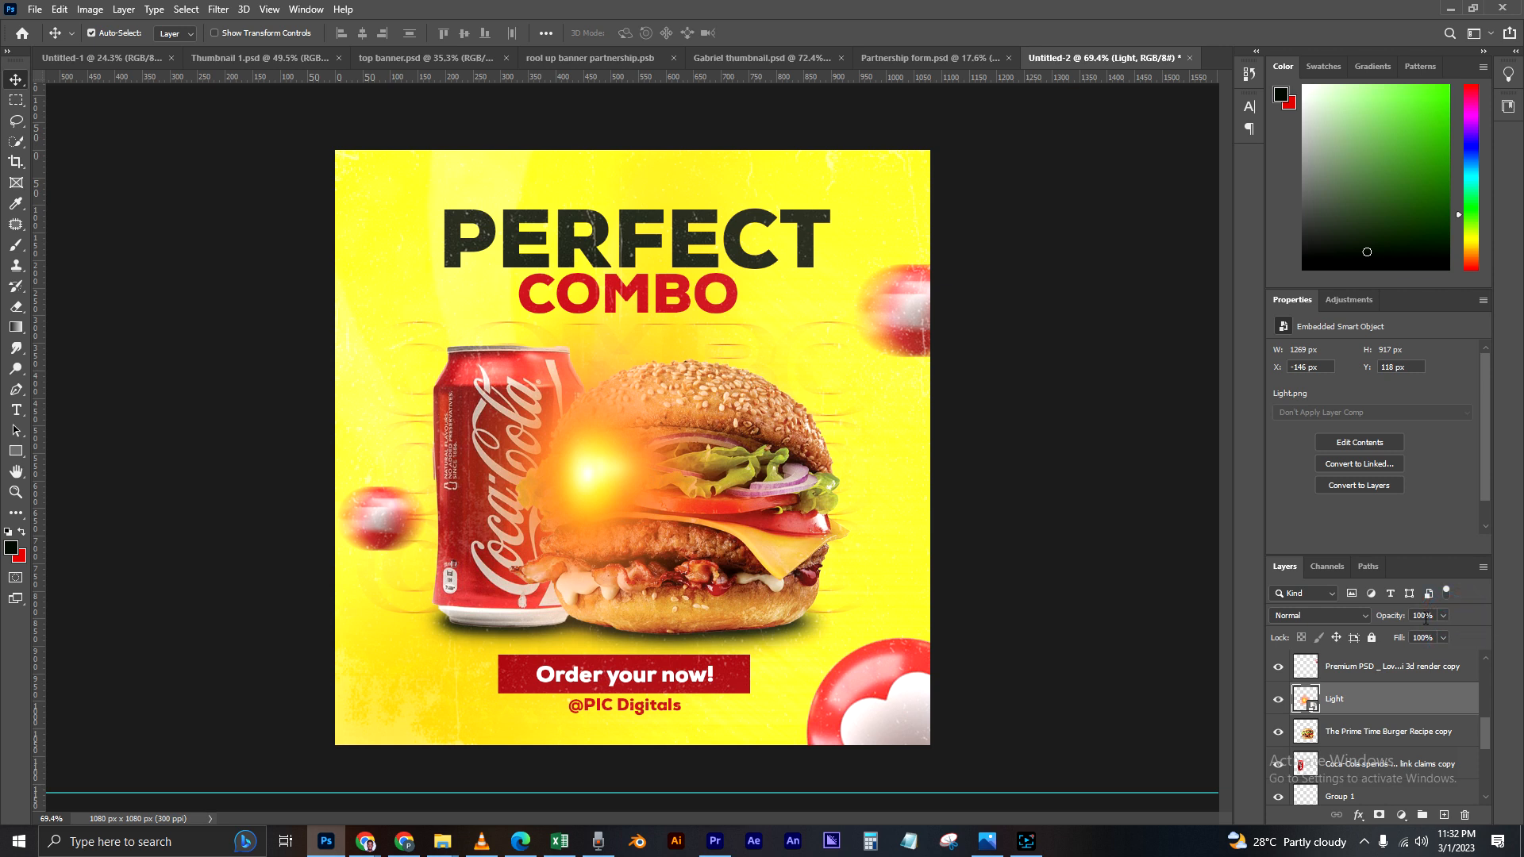
# Step: Lower the Light layer's opacity to 41% and deselect the layer
pyautogui.moveTo(1446, 615); pyautogui.dragTo(1393, 638)
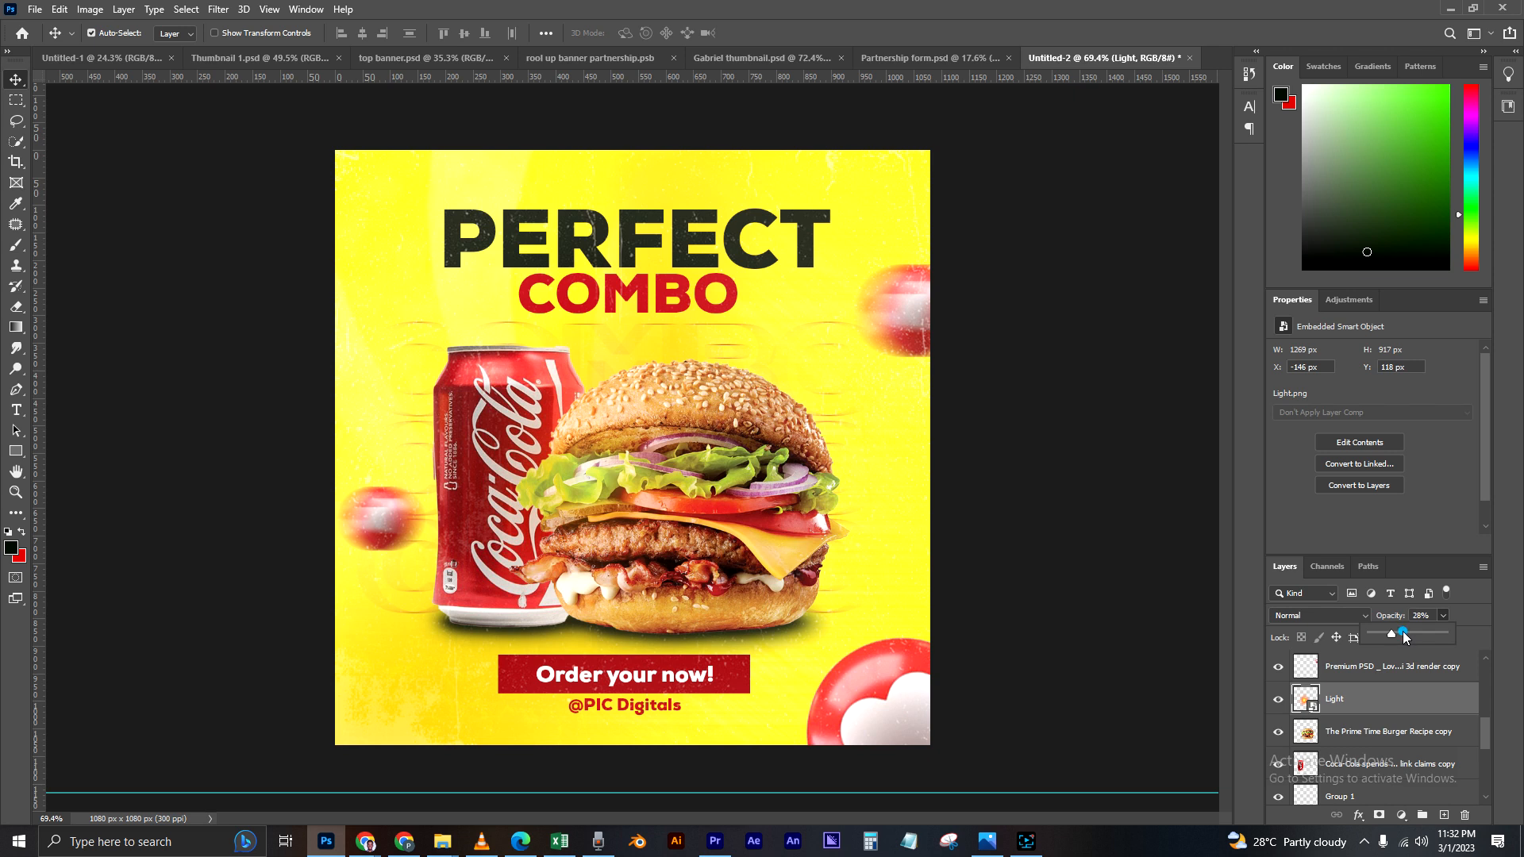
pyautogui.click(1403, 634)
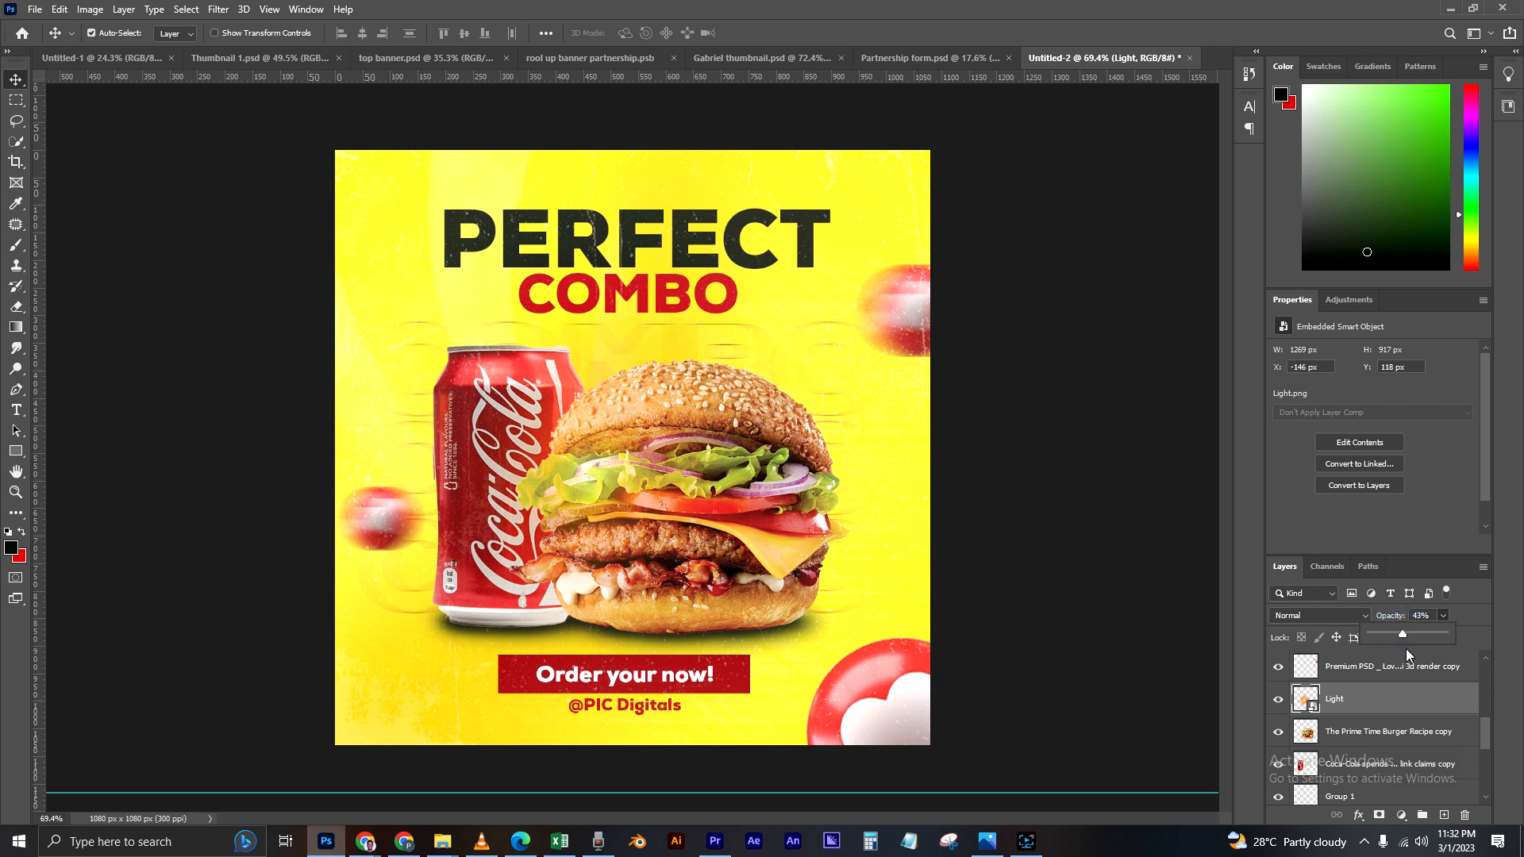
pyautogui.click(1412, 634)
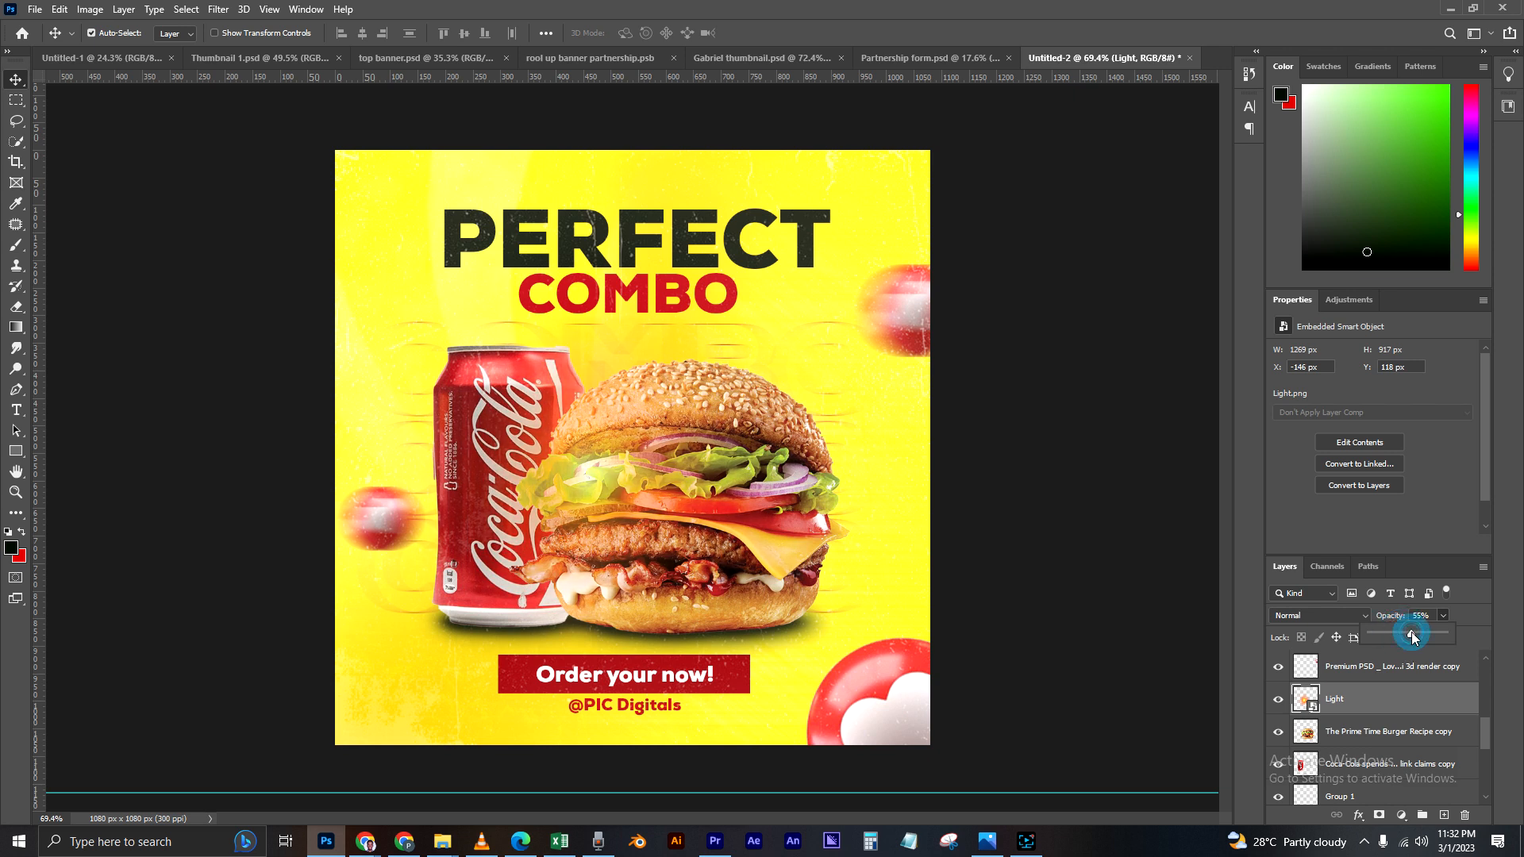
pyautogui.moveTo(1410, 633); pyautogui.dragTo(1404, 634)
pyautogui.click(1411, 633)
pyautogui.moveTo(1403, 633); pyautogui.dragTo(1403, 630)
pyautogui.click(1402, 633)
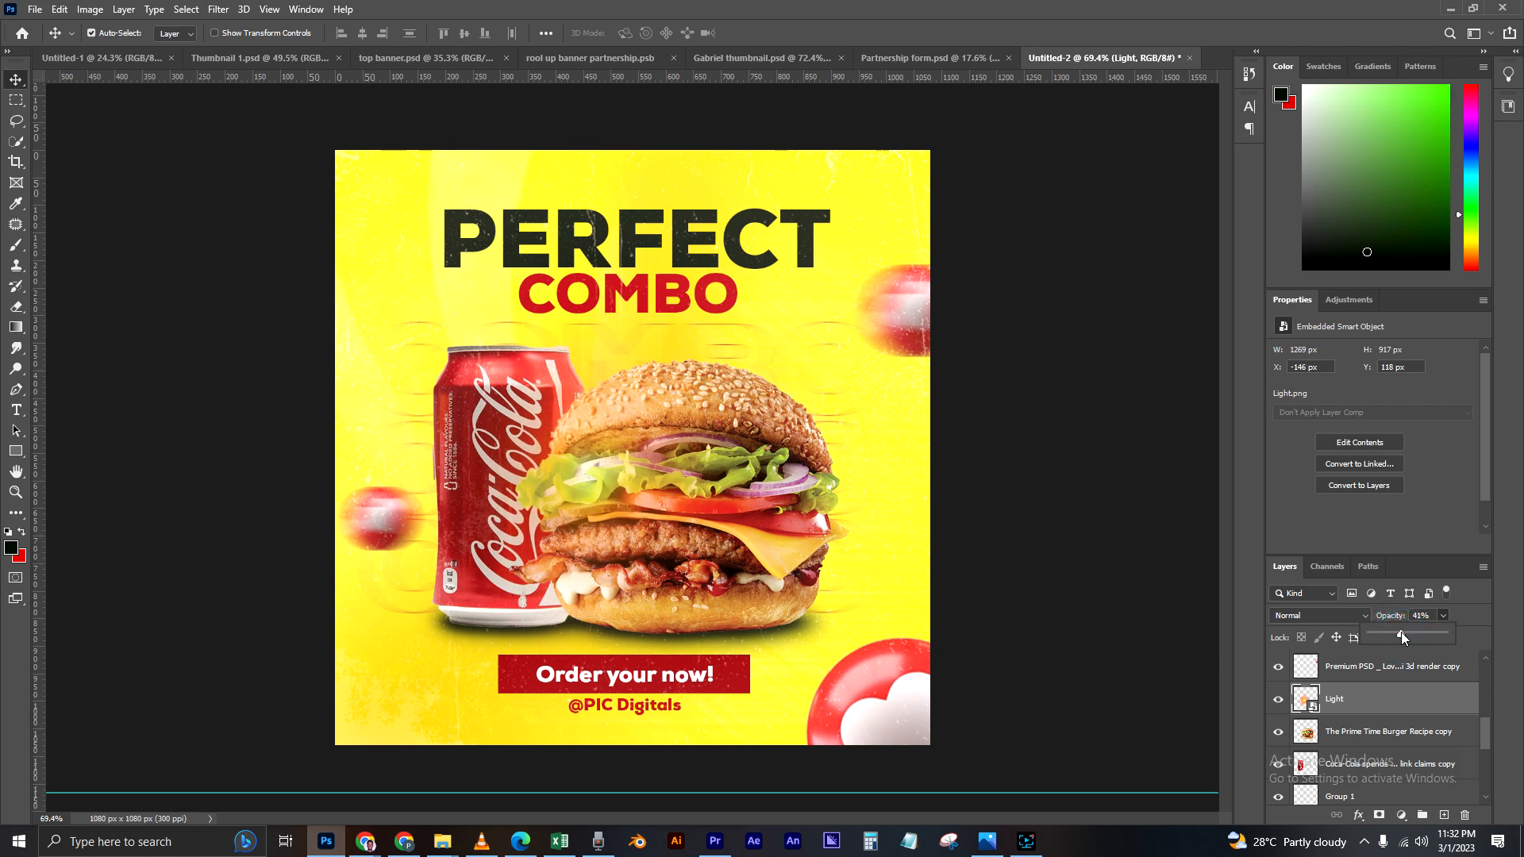
pyautogui.click(1178, 640)
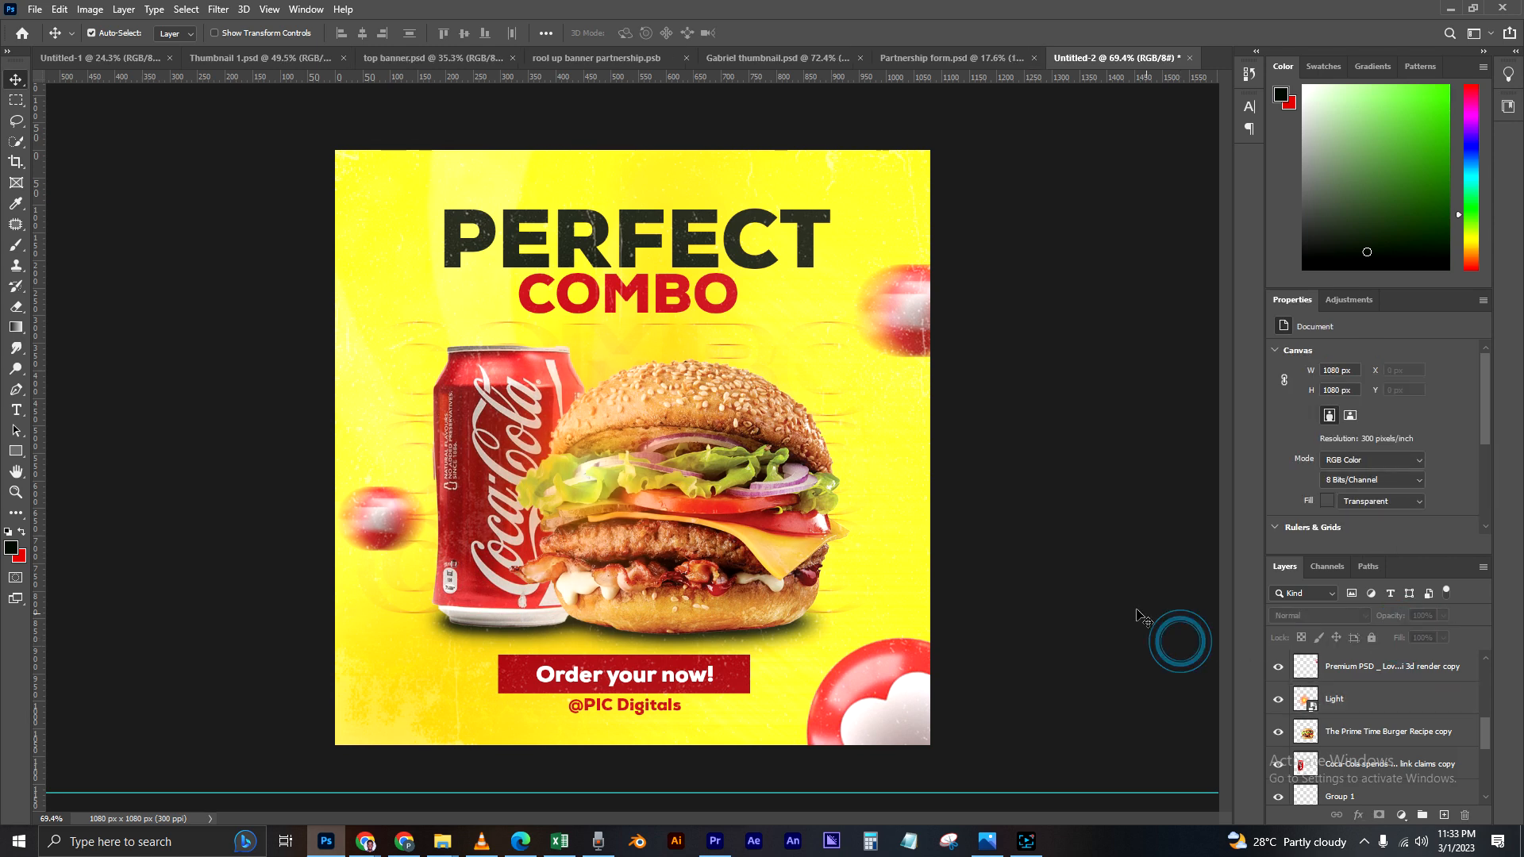
# Step: Unlock the grunge paint texture layer and stamp all visible layers into a new merged layer above it
pyautogui.scroll(-3, 891, 510)
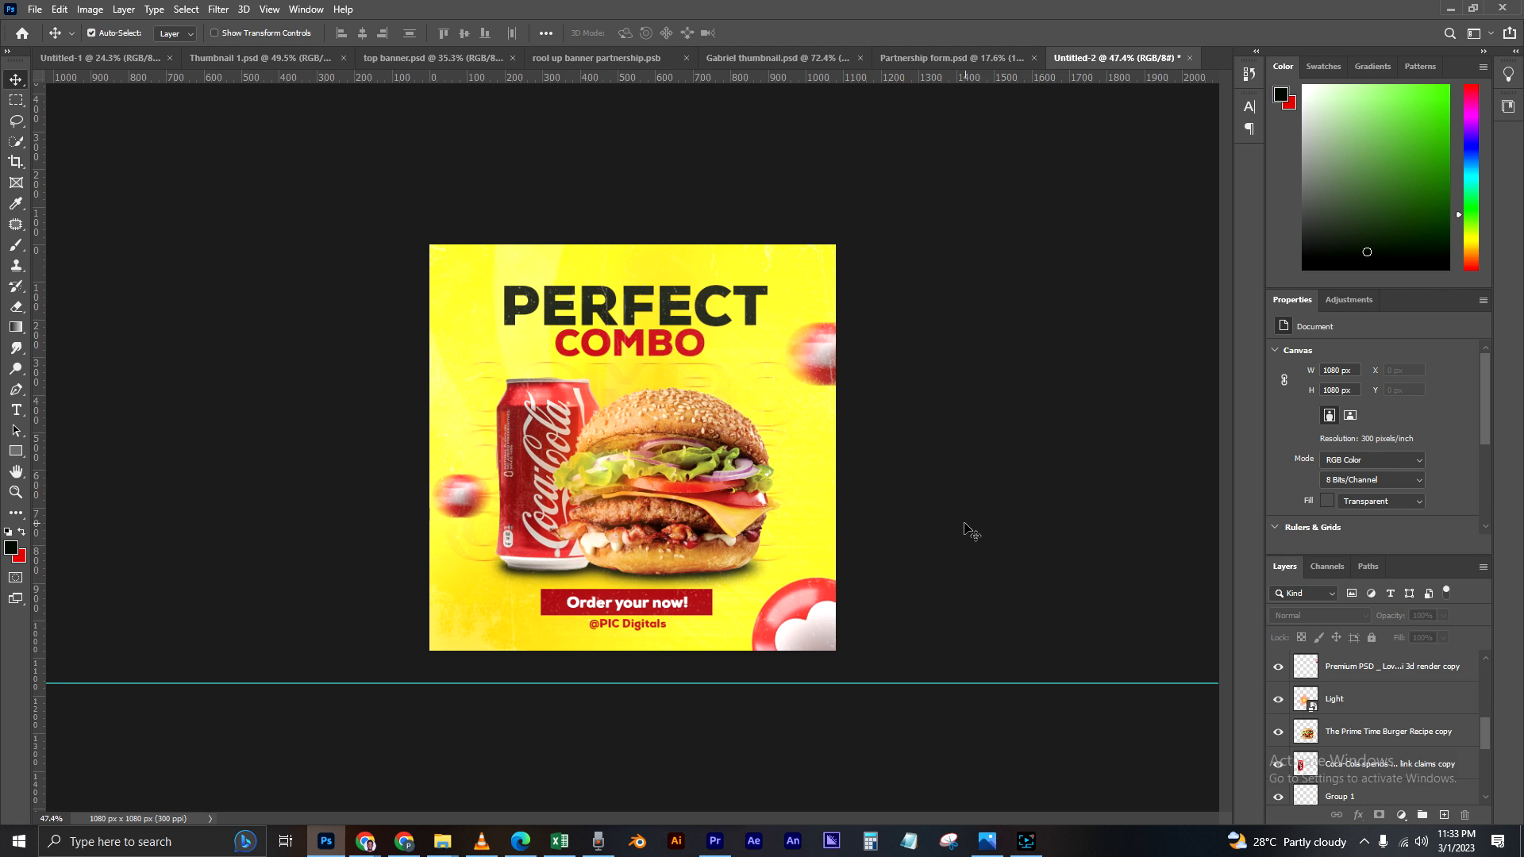
pyautogui.scroll(3, 936, 535)
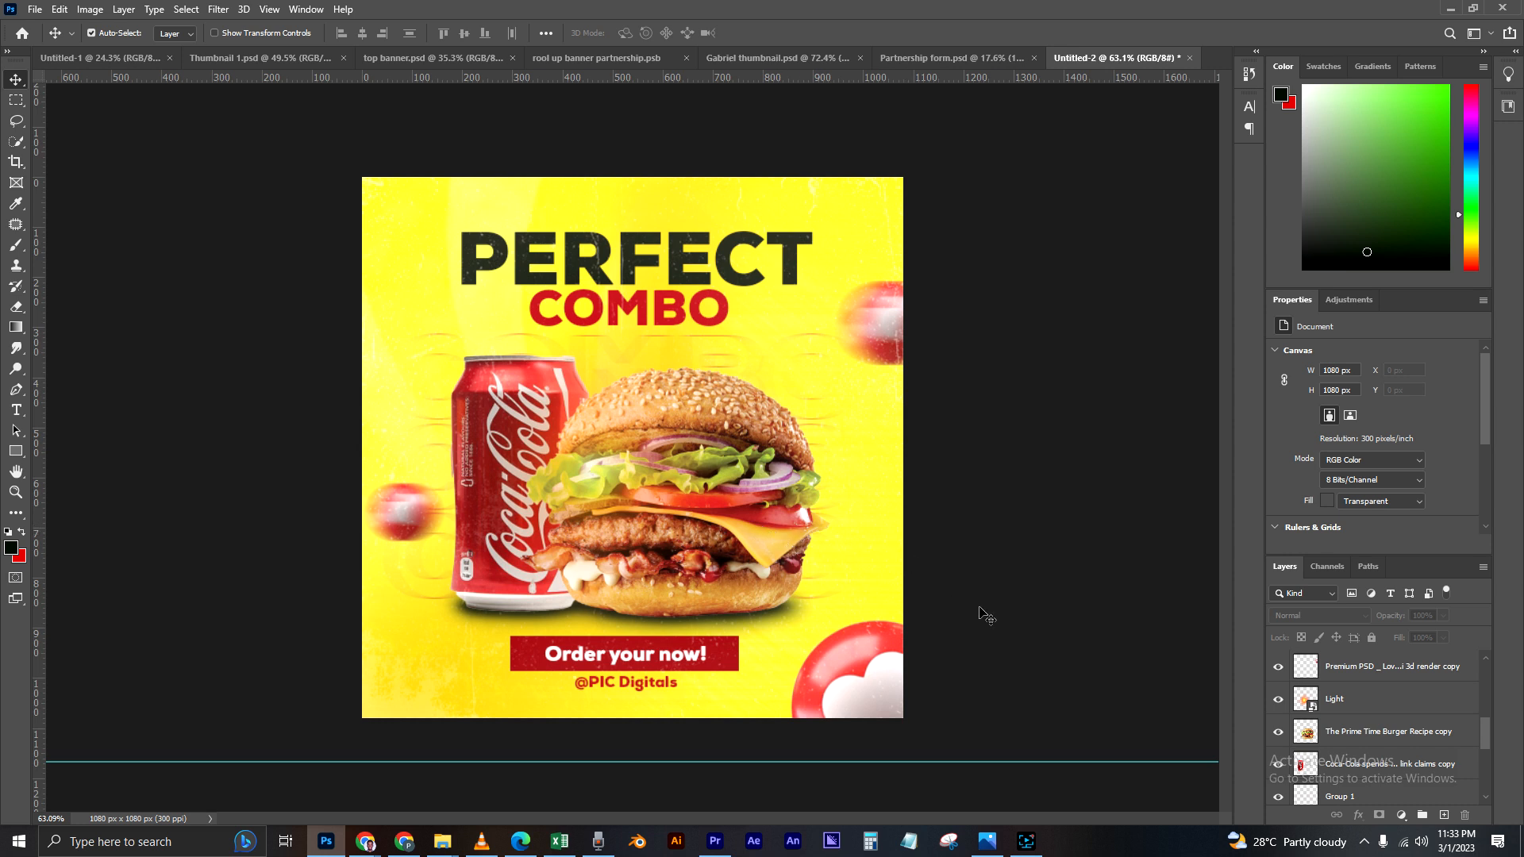
pyautogui.scroll(5, 1349, 714)
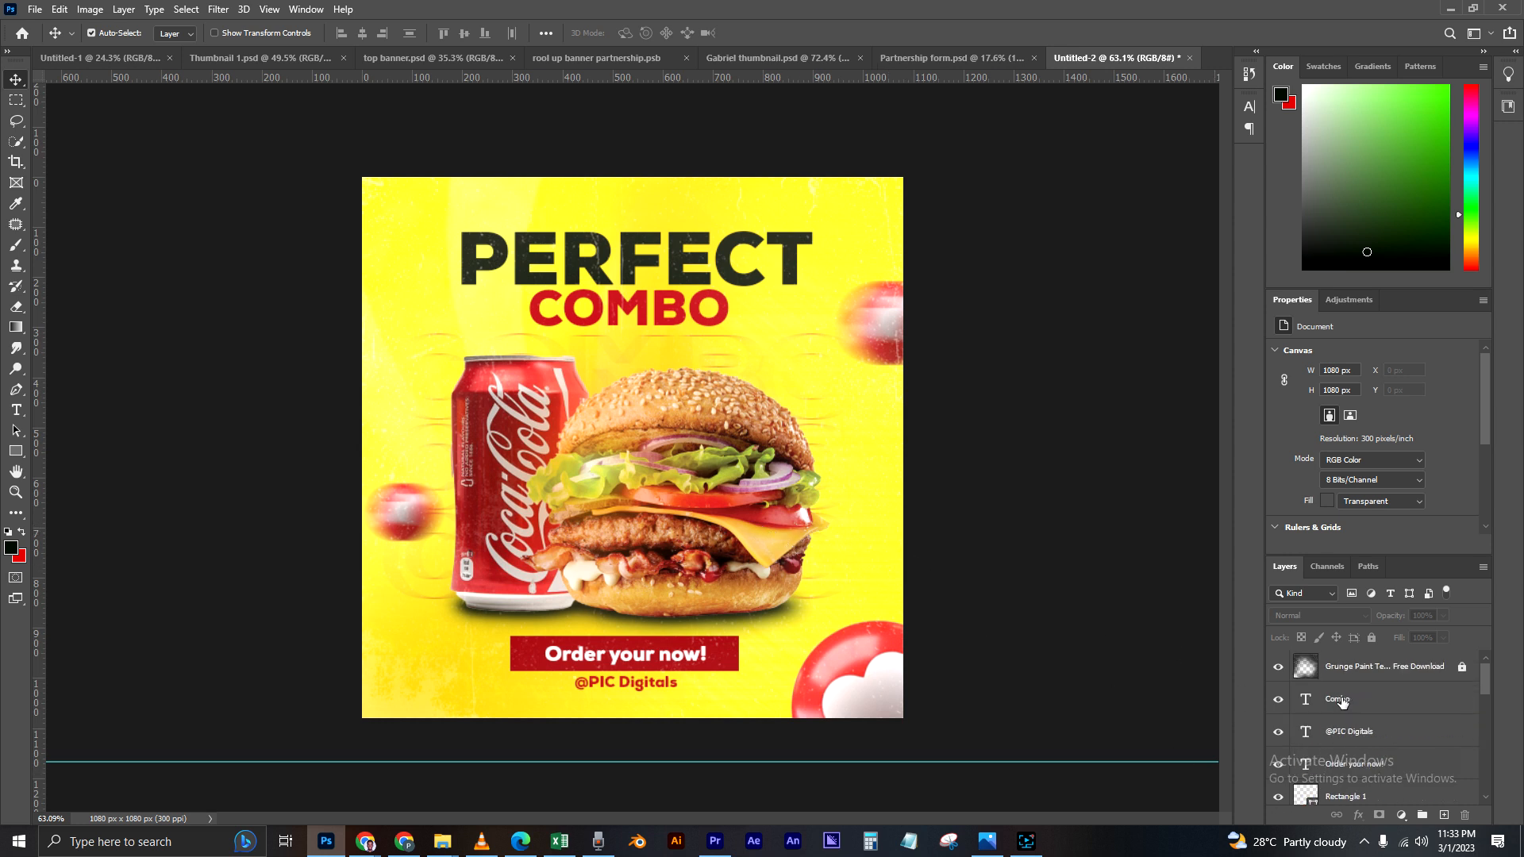
pyautogui.click(1414, 674)
pyautogui.click(1461, 667)
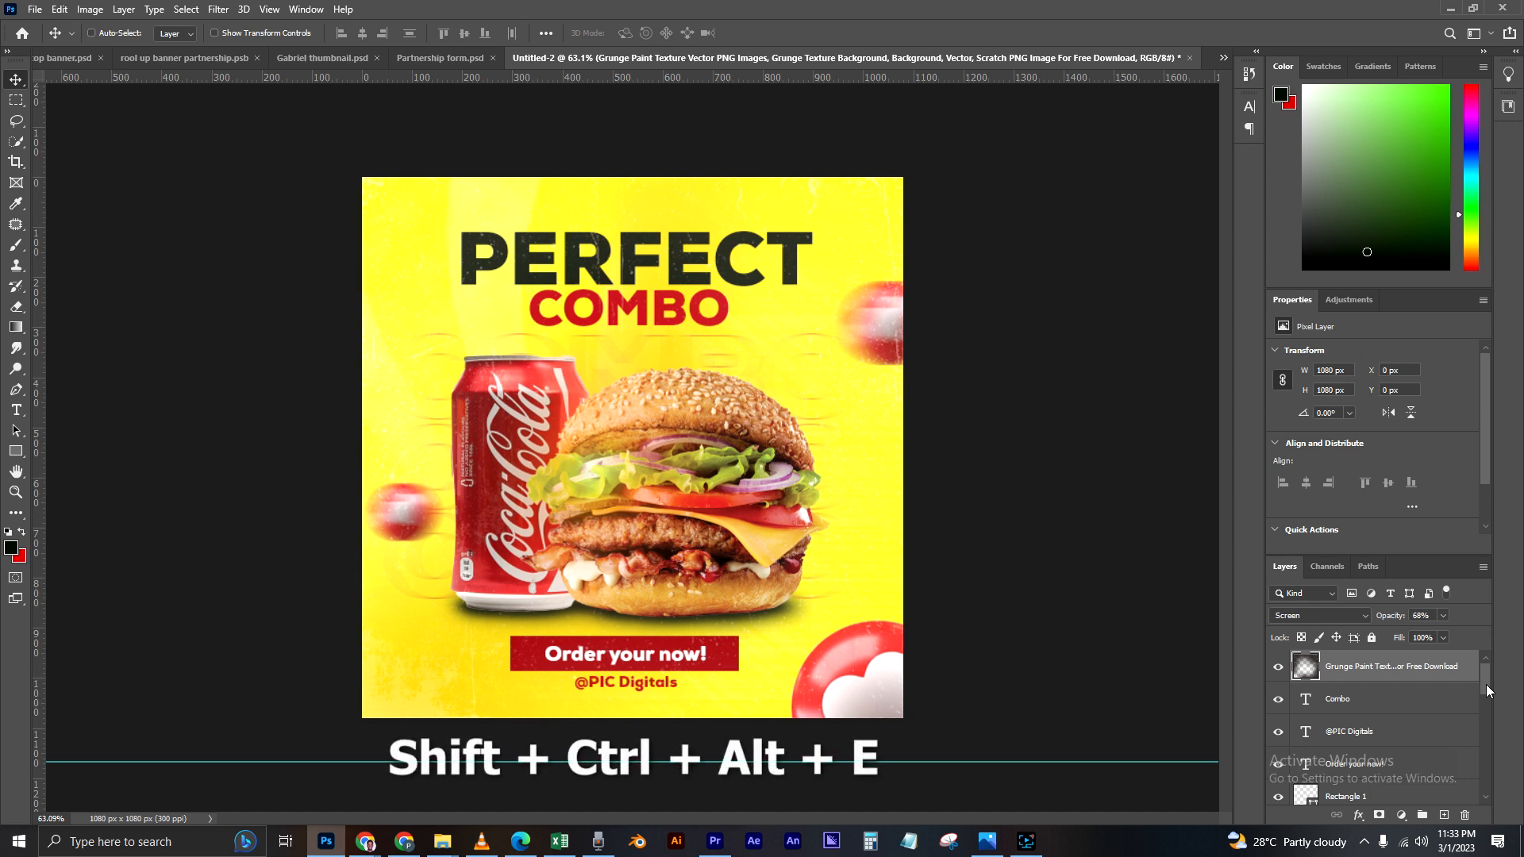
pyautogui.hotkey('shift', 'ctrl', 'alt', 'e')
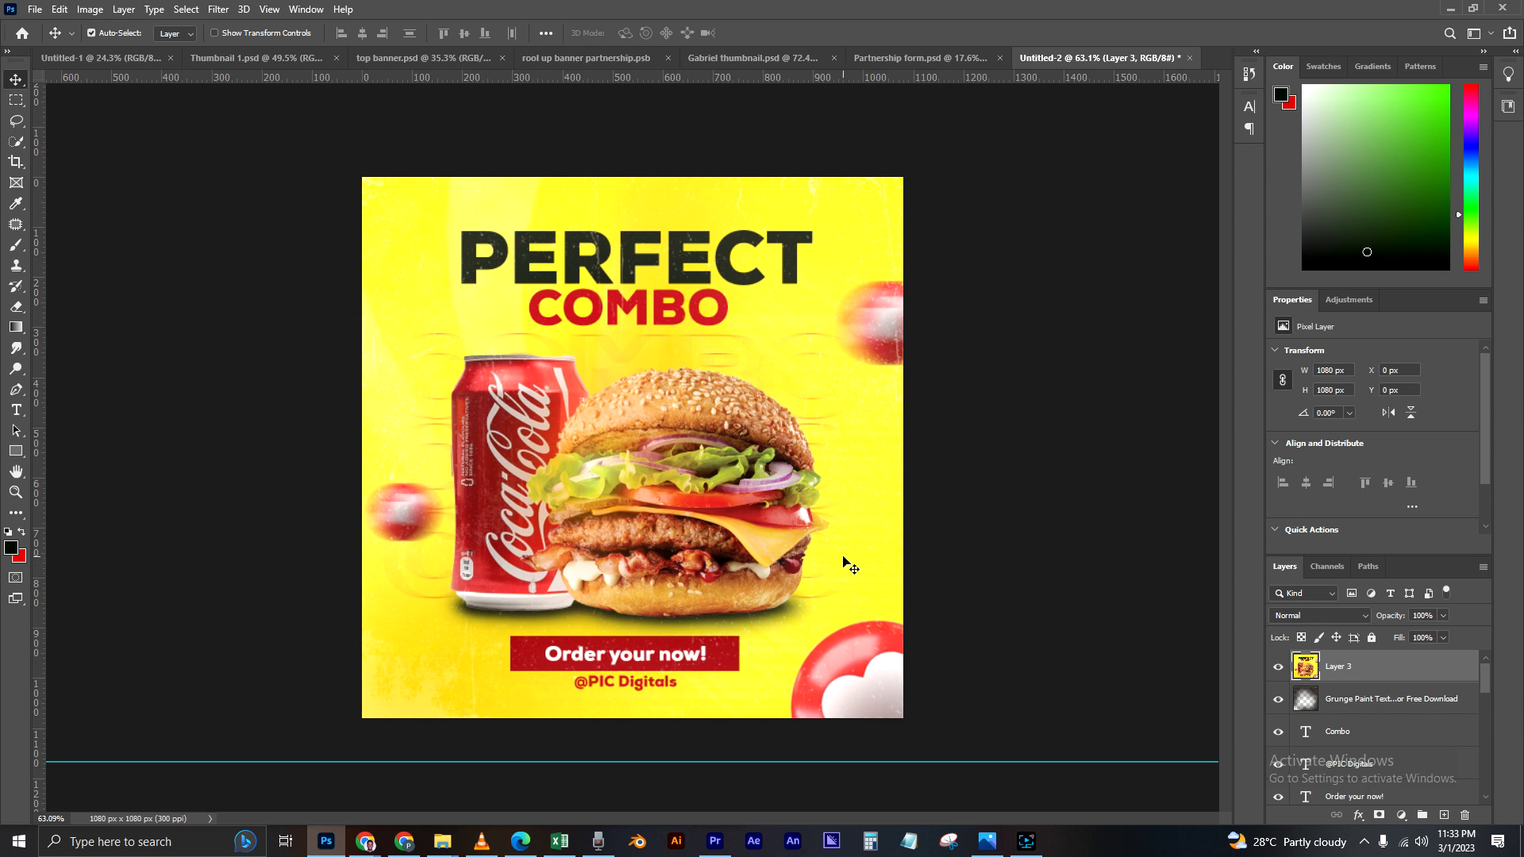
pyautogui.click(215, 9)
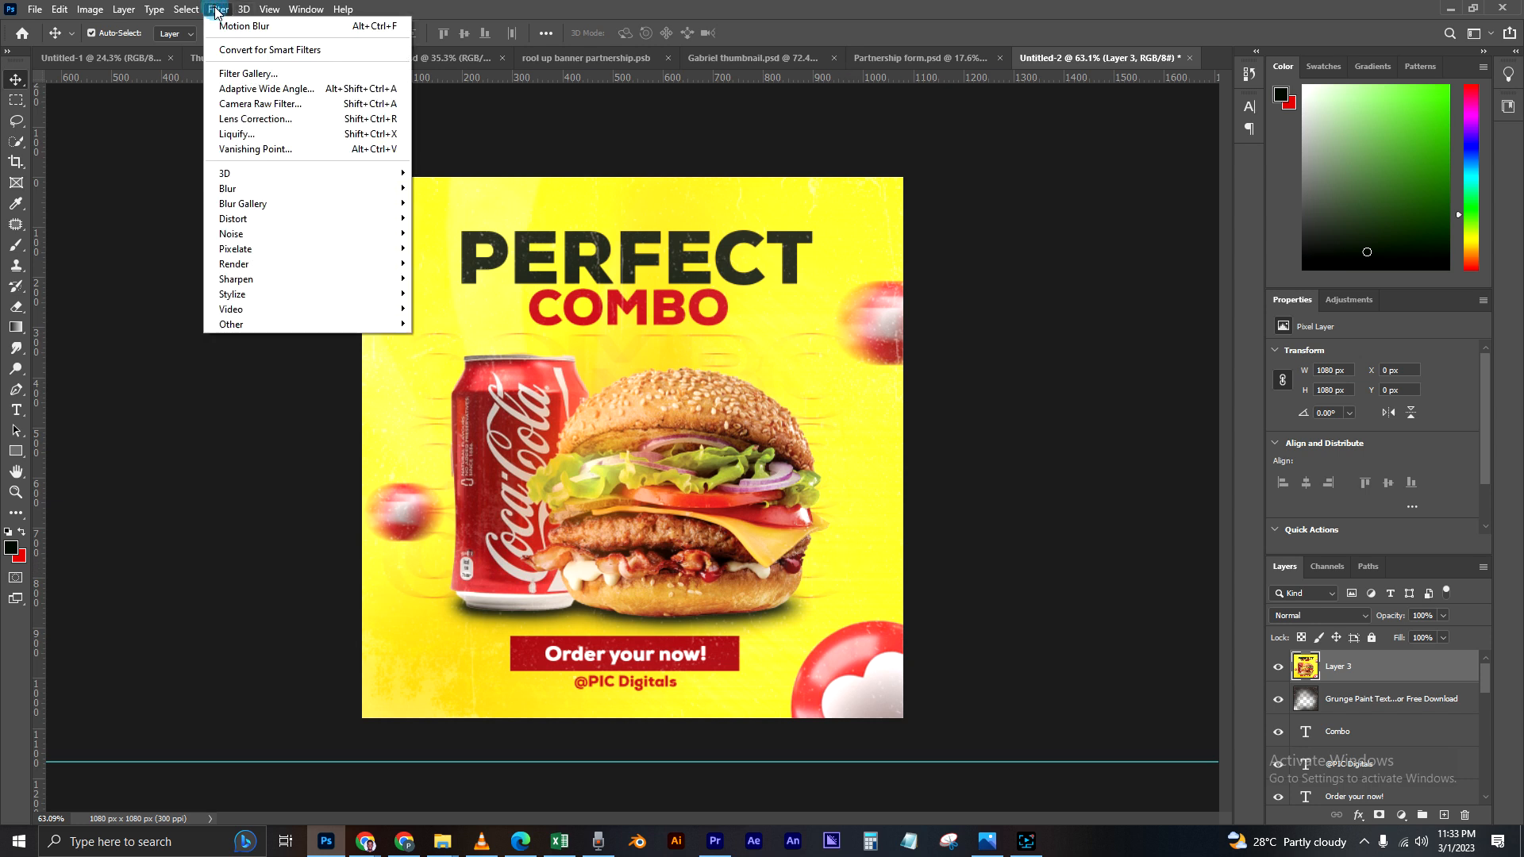
pyautogui.click(256, 104)
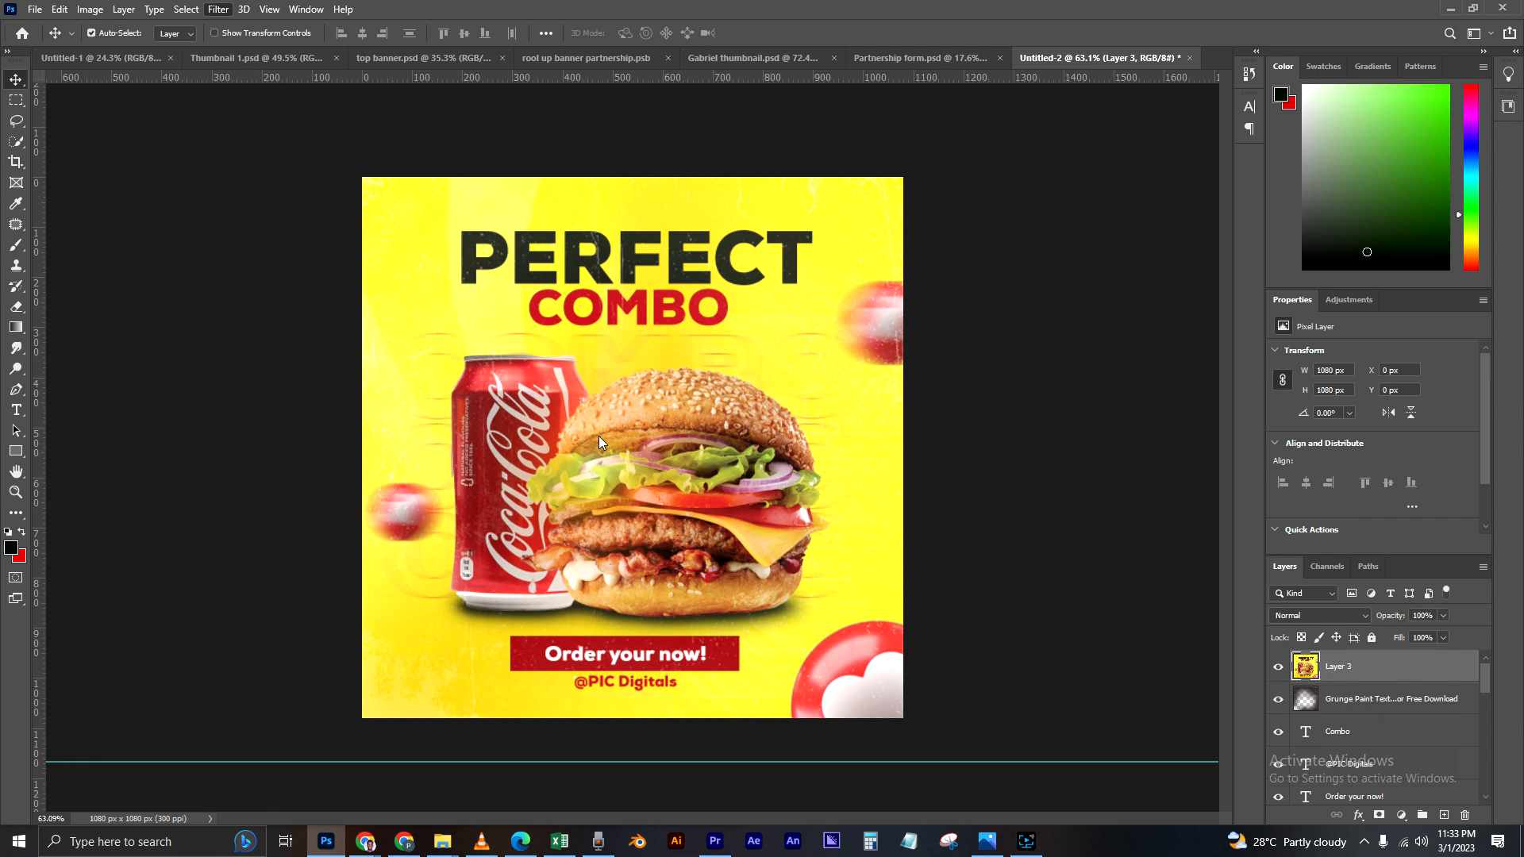
pyautogui.scroll(-3, 759, 400)
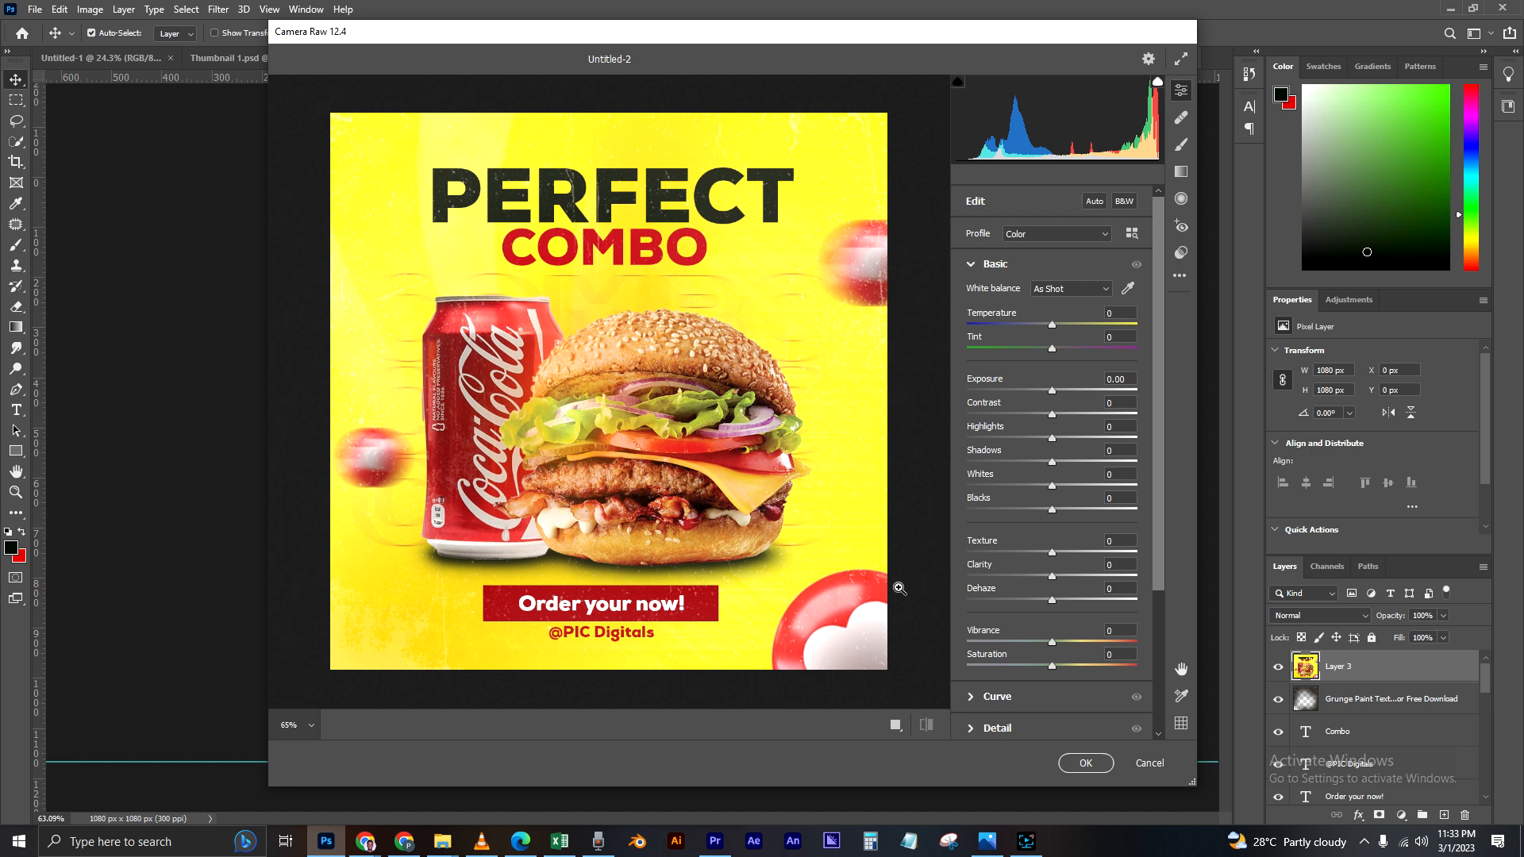
pyautogui.click(1146, 762)
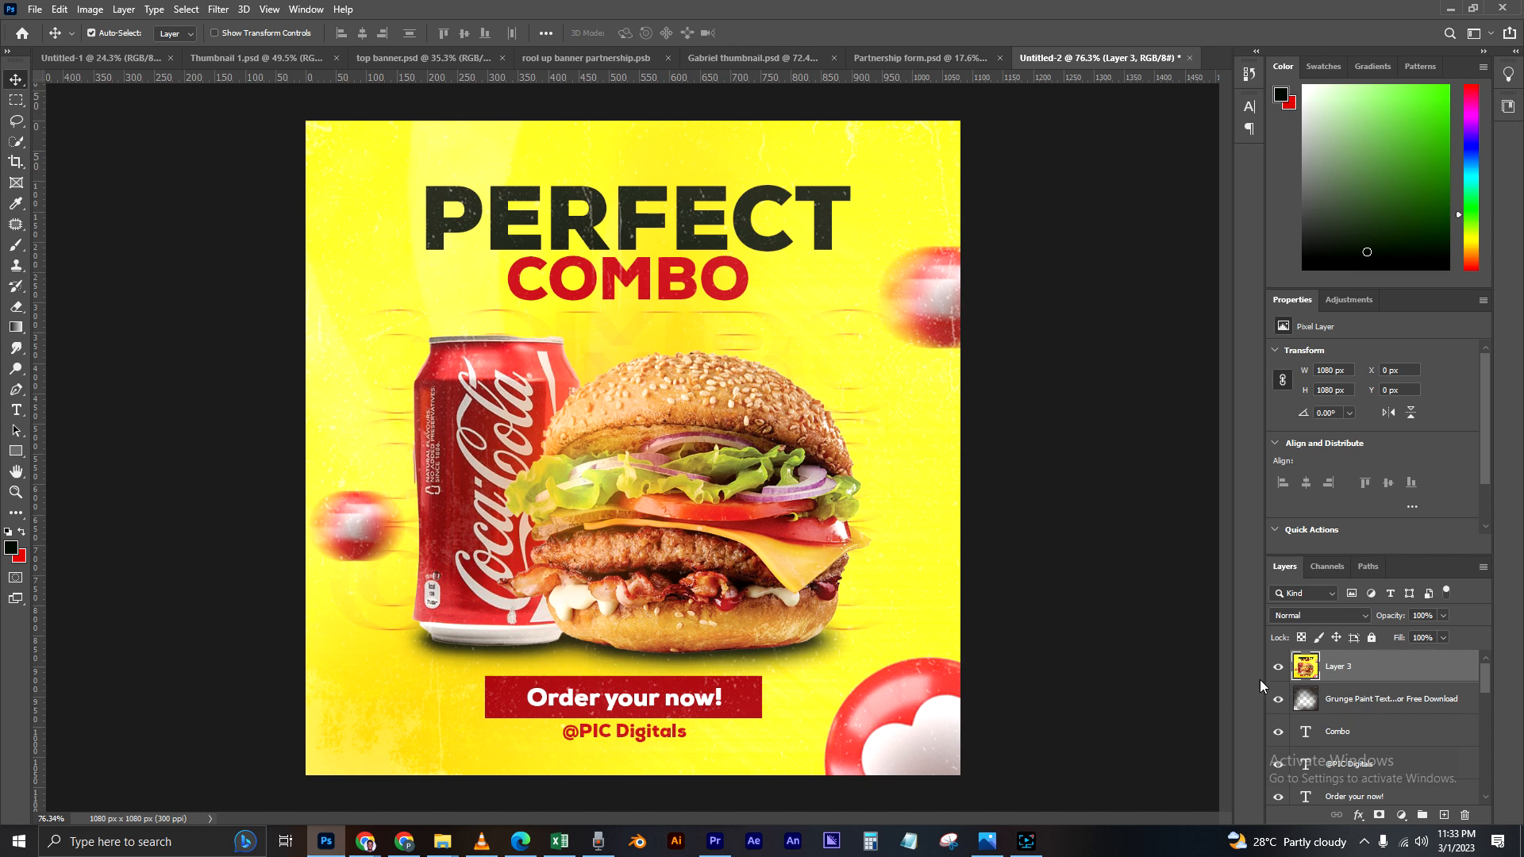
# Step: Delete the merged layer and lock the grunge paint texture layer again
pyautogui.press('Delete')
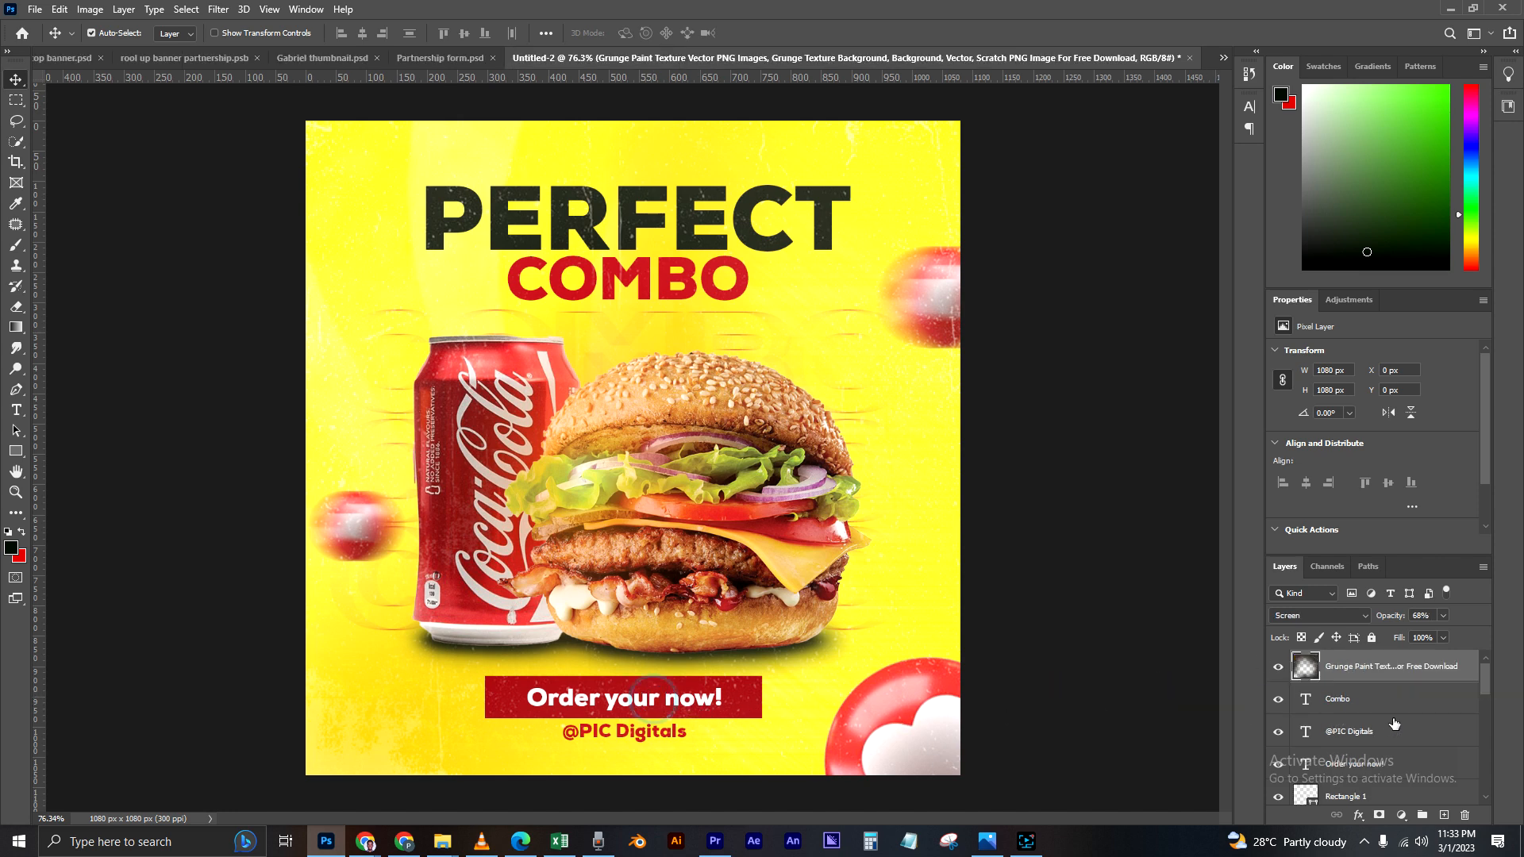
pyautogui.click(1345, 731)
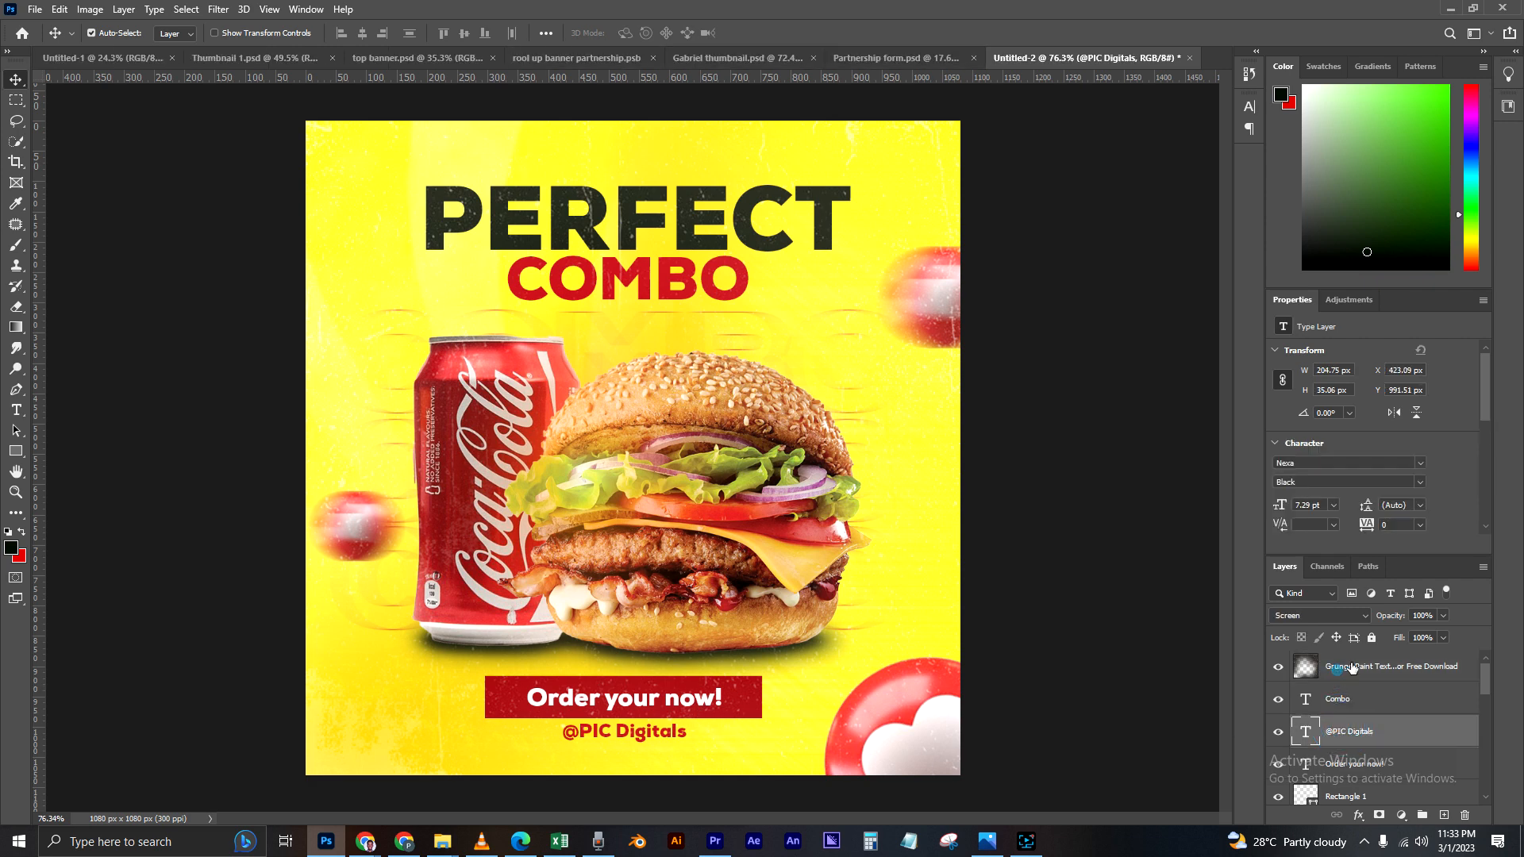
pyautogui.click(1345, 671)
pyautogui.click(1371, 637)
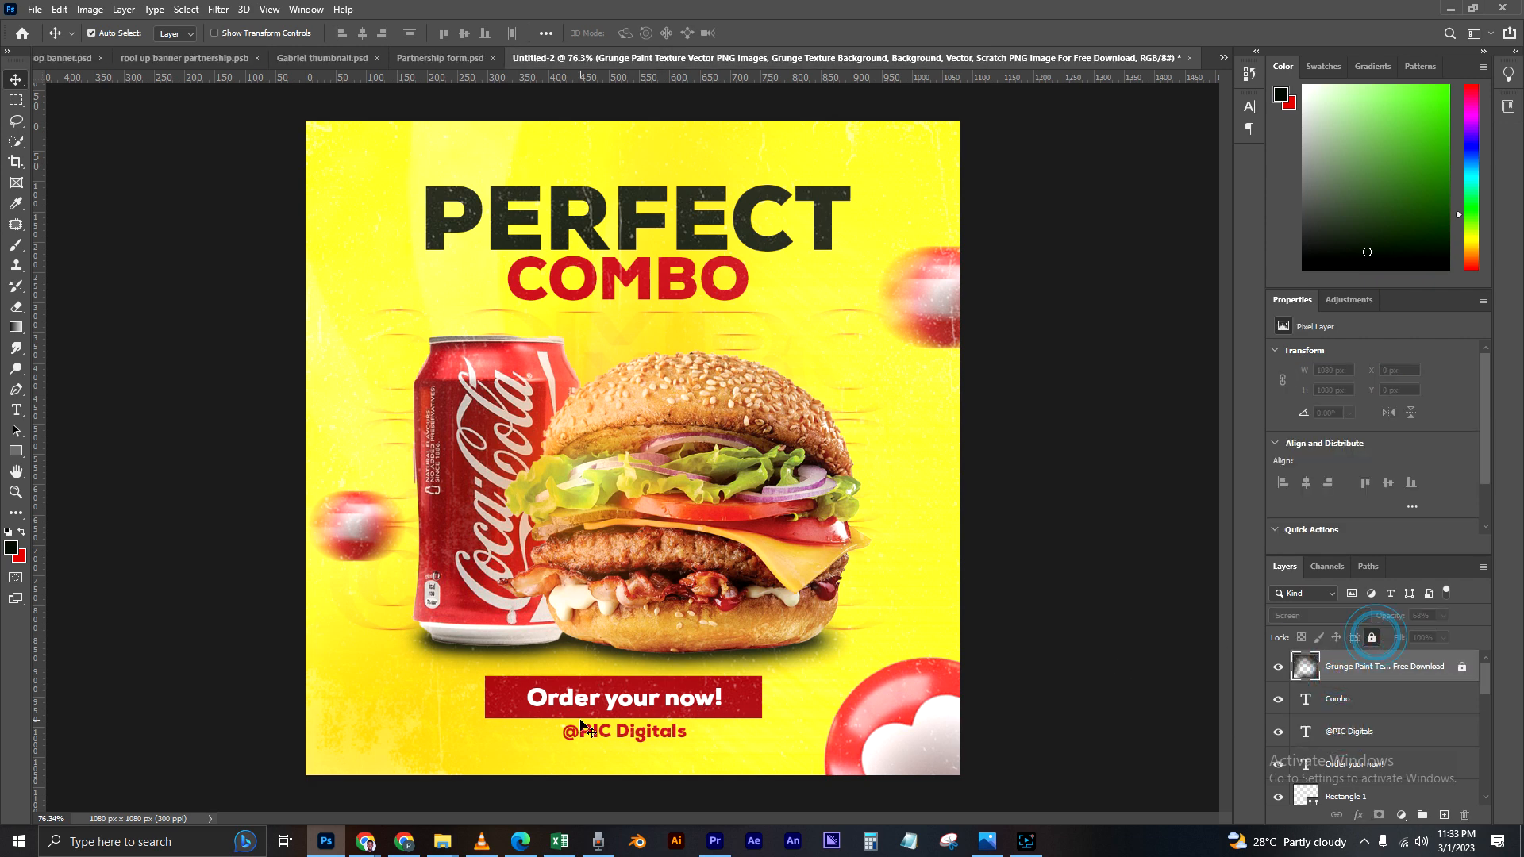
# Step: Change the banner text to "Order yours now!" and nudge it about 2 px left inside the red rectangle
pyautogui.click(663, 706)
pyautogui.doubleClick(1305, 763)
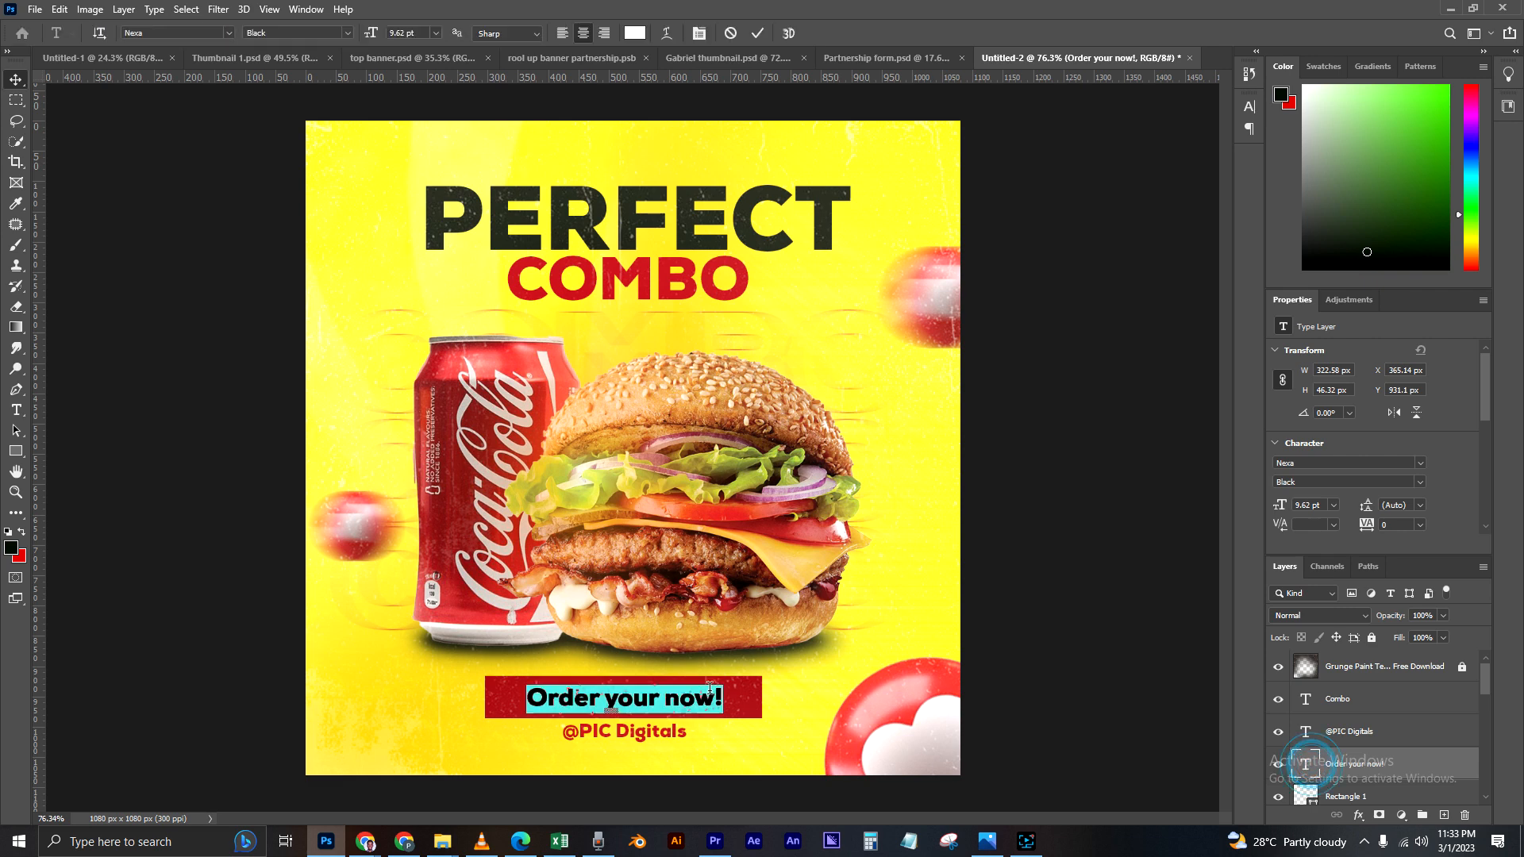
pyautogui.click(660, 697)
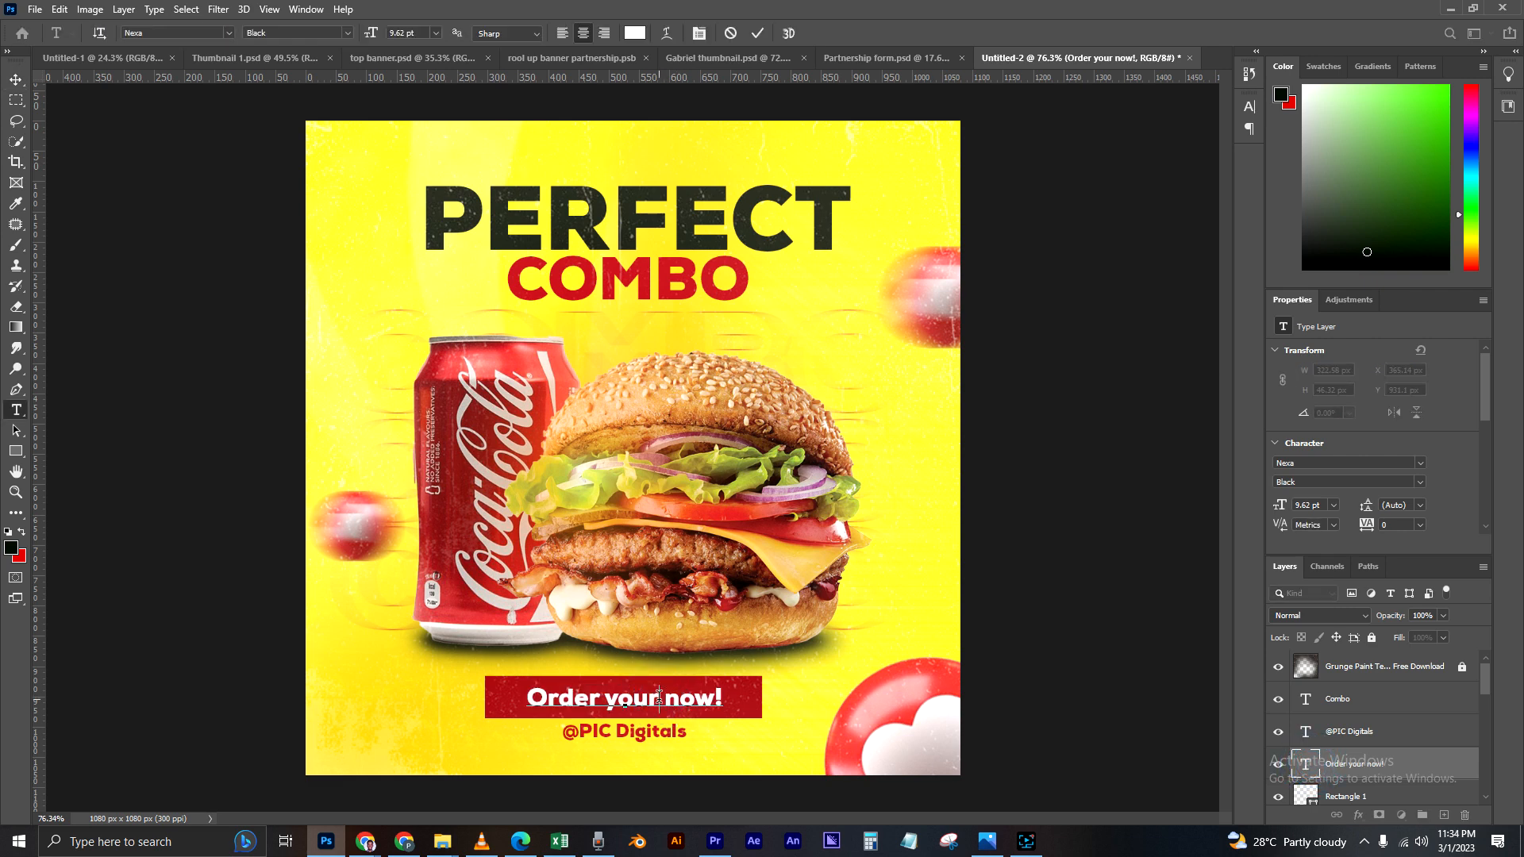
pyautogui.write('s')
pyautogui.click(16, 77)
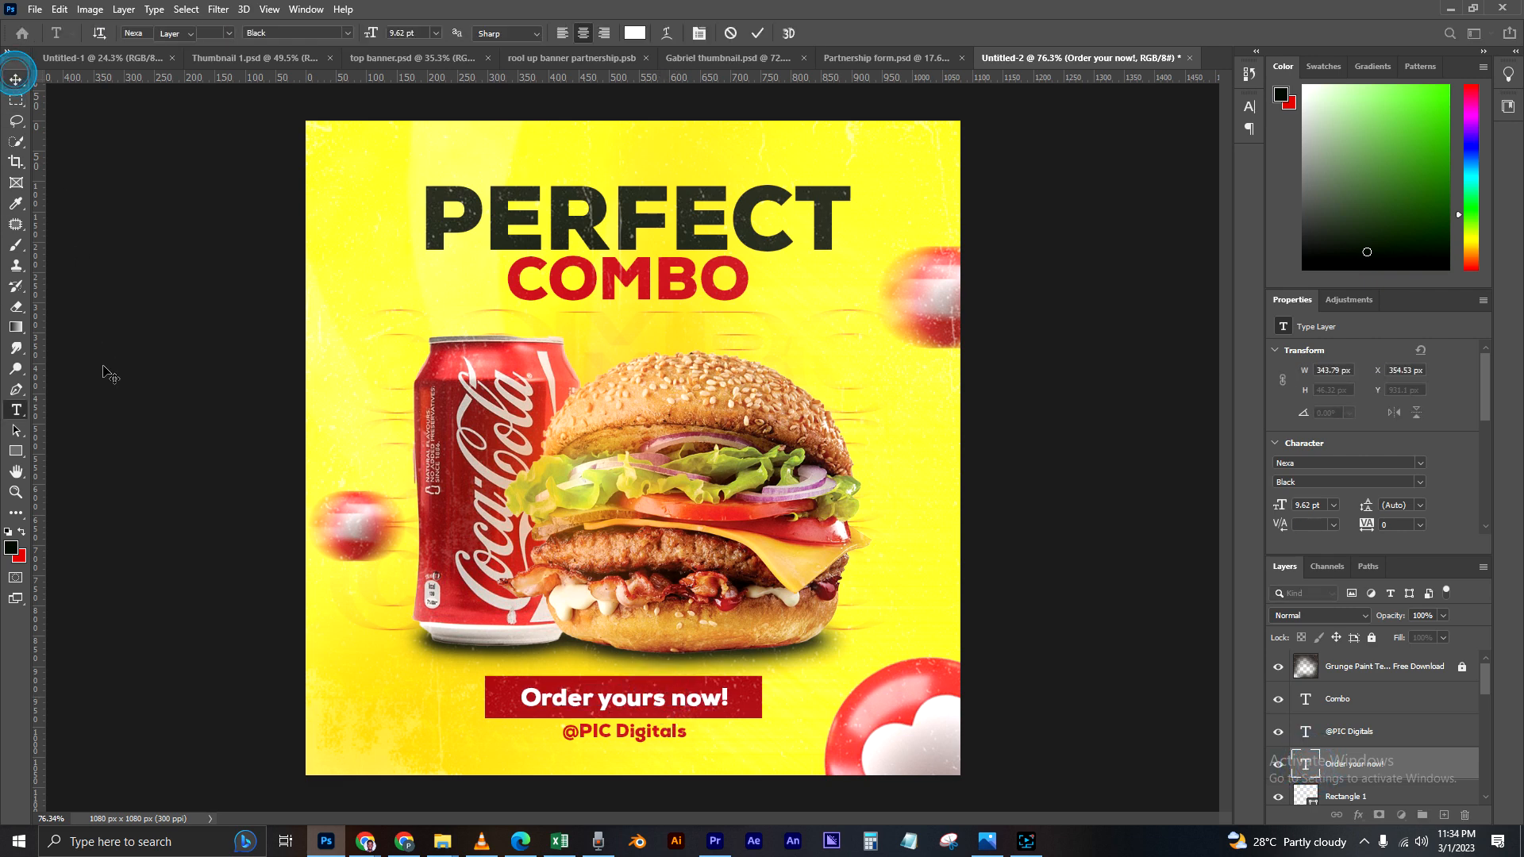
pyautogui.press('Left')
pyautogui.press('Left')
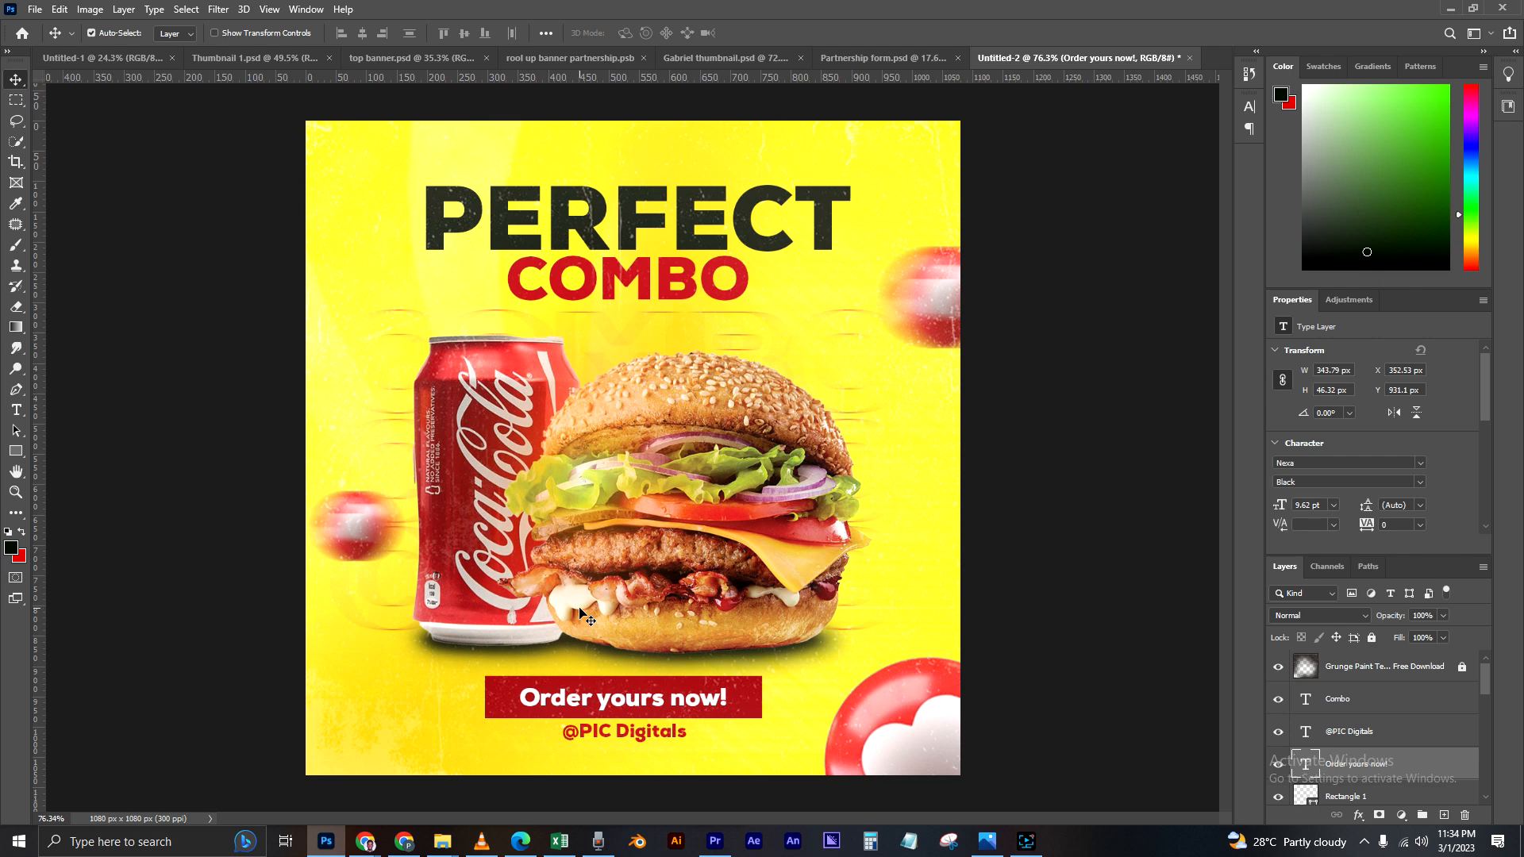
# Step: Unlock the grunge paint texture layer and stamp all visible layers into a new merged layer above it
pyautogui.click(1122, 629)
pyautogui.click(1381, 665)
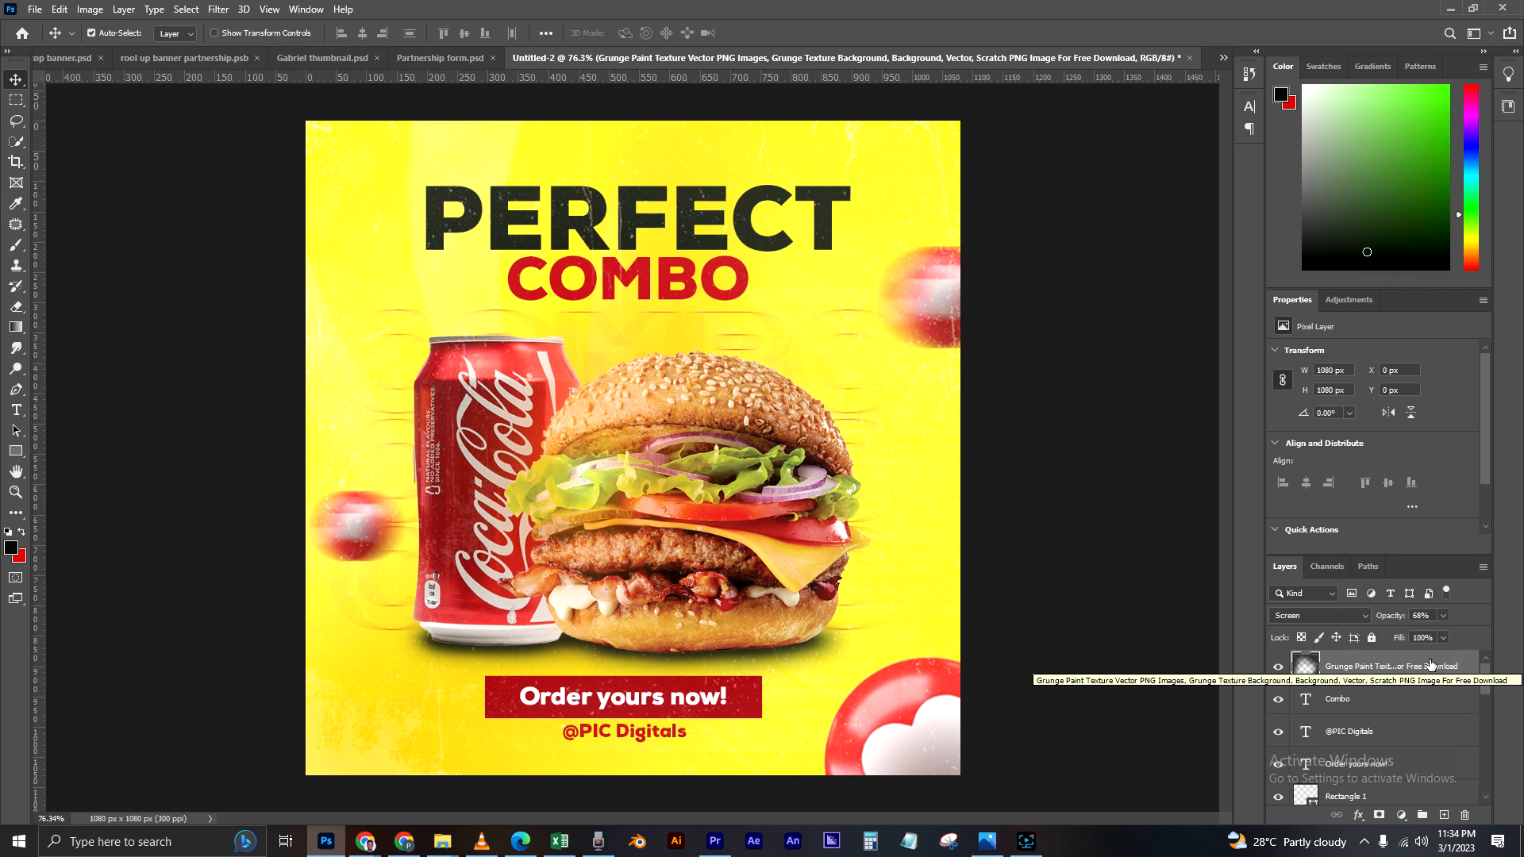
pyautogui.press('ctrl')
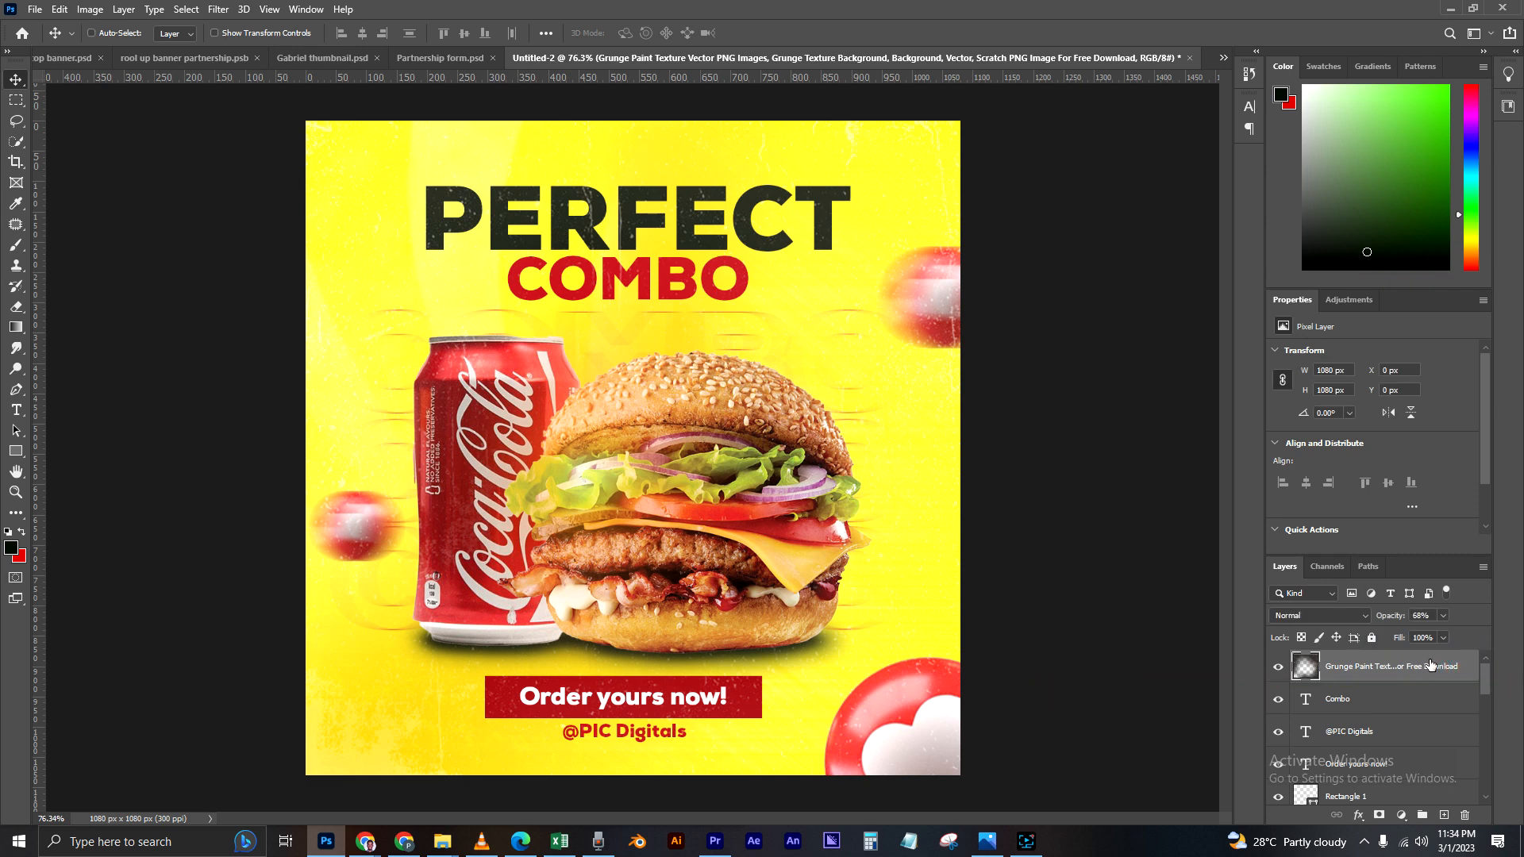
pyautogui.hotkey('ctrl', 'shift', 'alt', 'e')
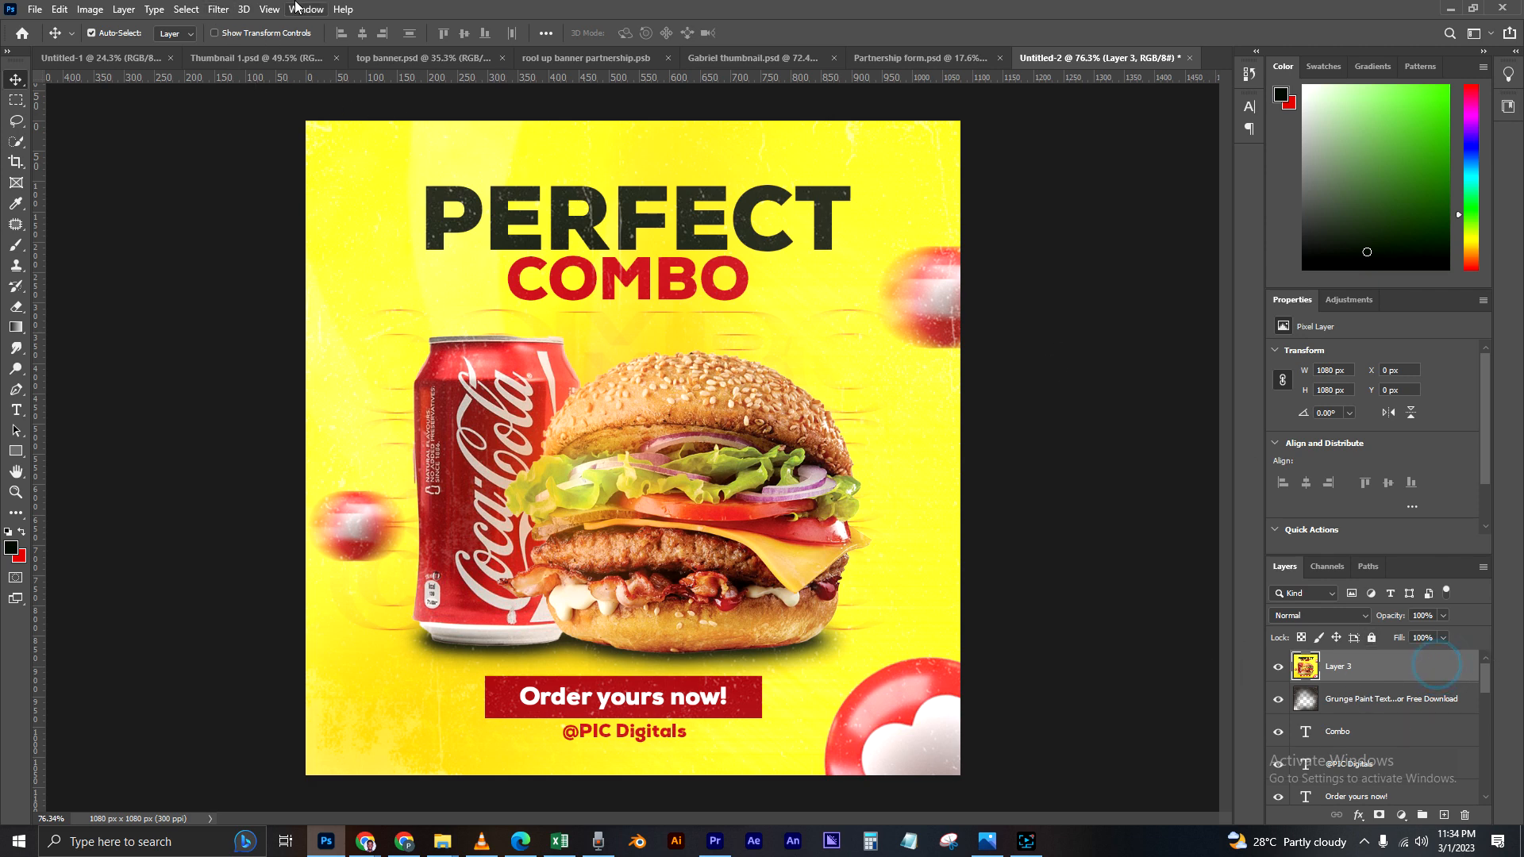
# Step: Open the Camera Raw filter on the merged layer and set Tint to +22 and Clarity to +9
pyautogui.click(219, 10)
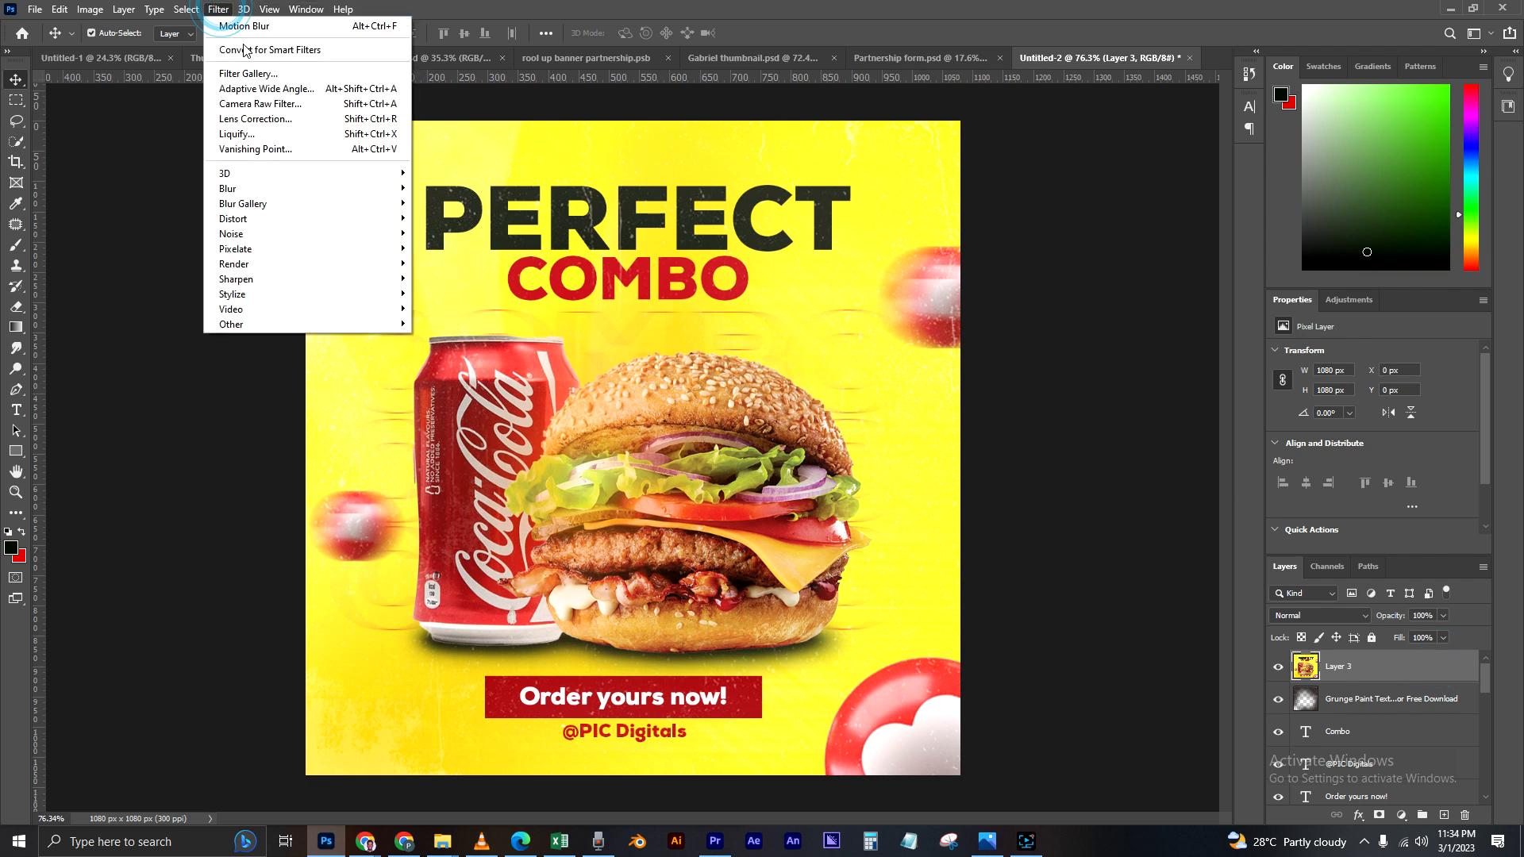
pyautogui.click(246, 105)
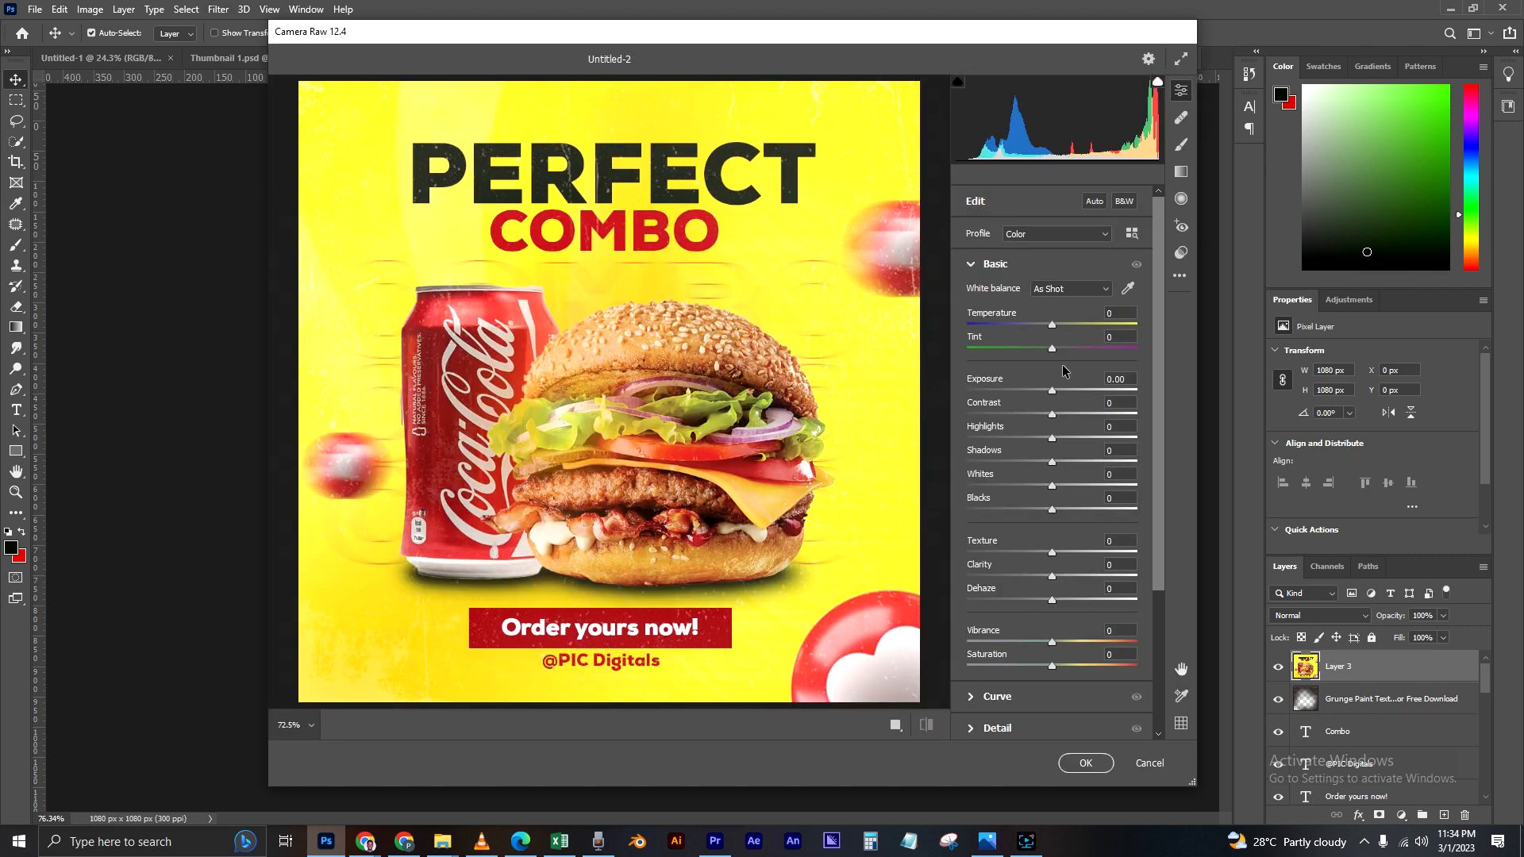
pyautogui.scroll(-5, 1036, 488)
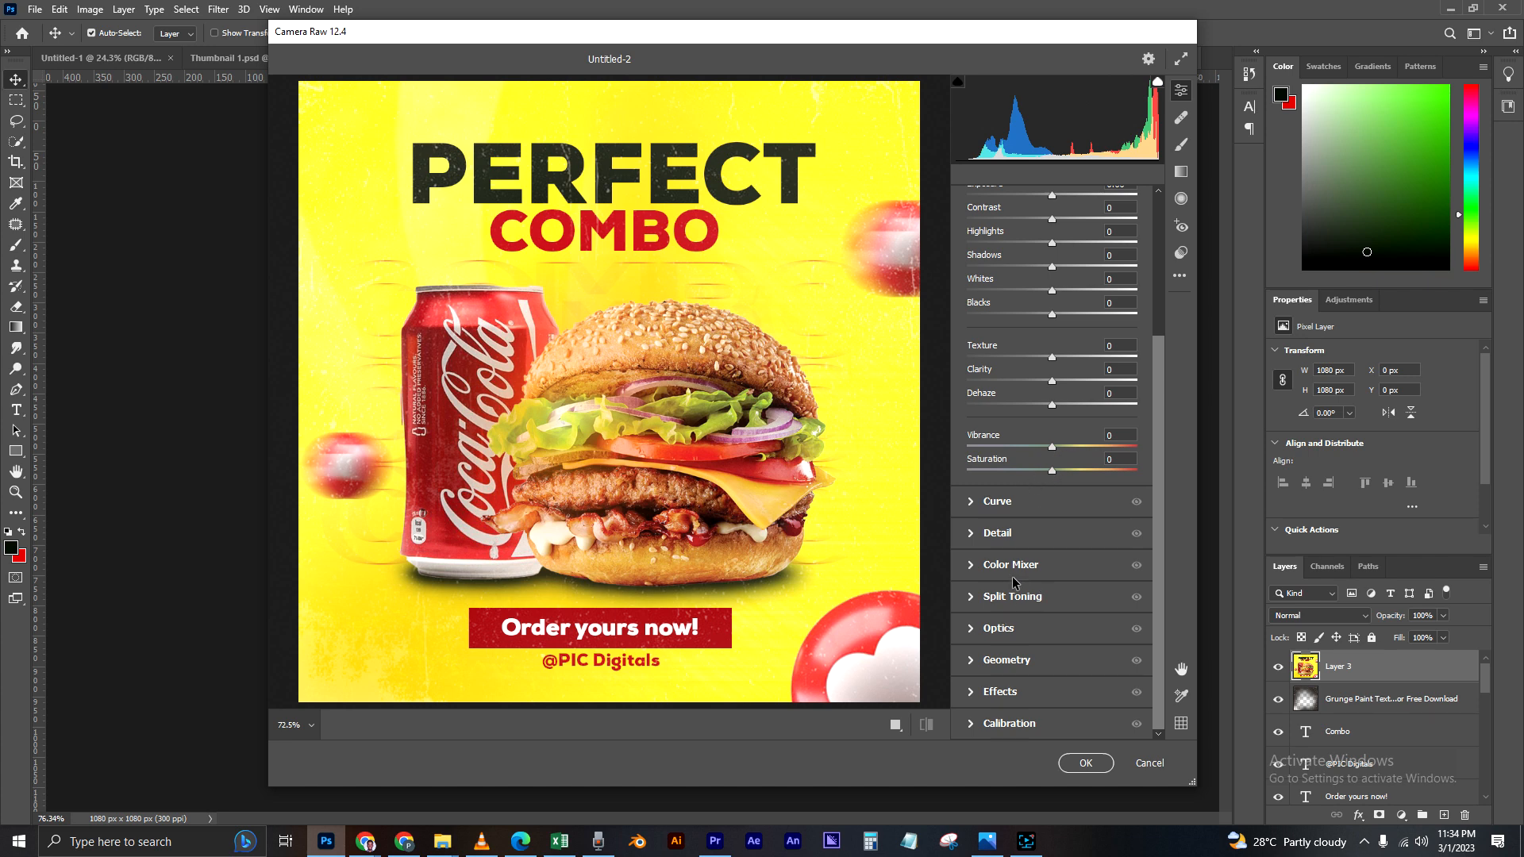
pyautogui.scroll(5, 1016, 588)
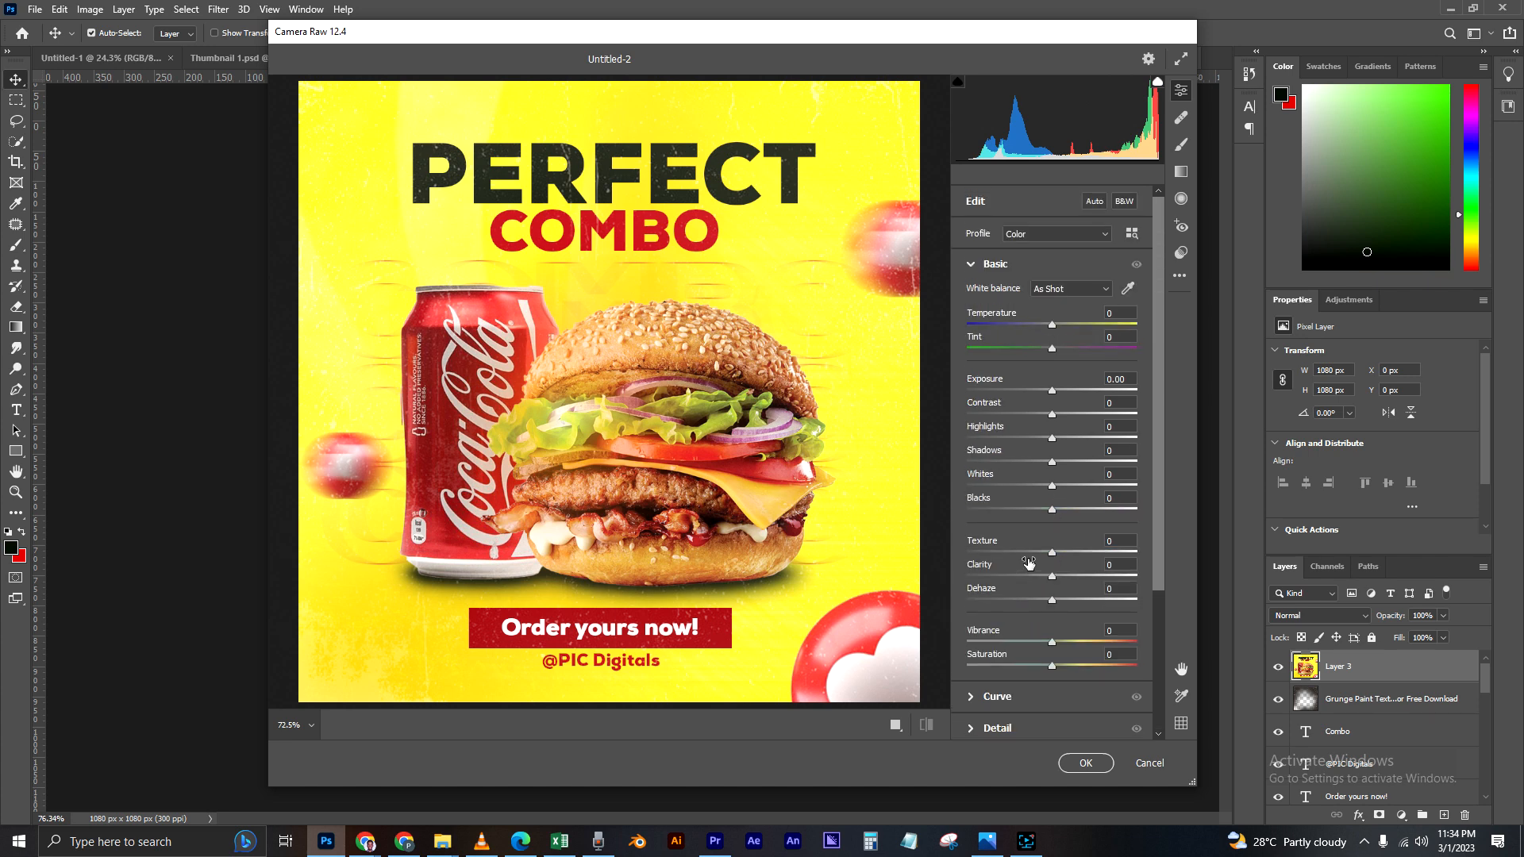
pyautogui.scroll(-5, 1034, 468)
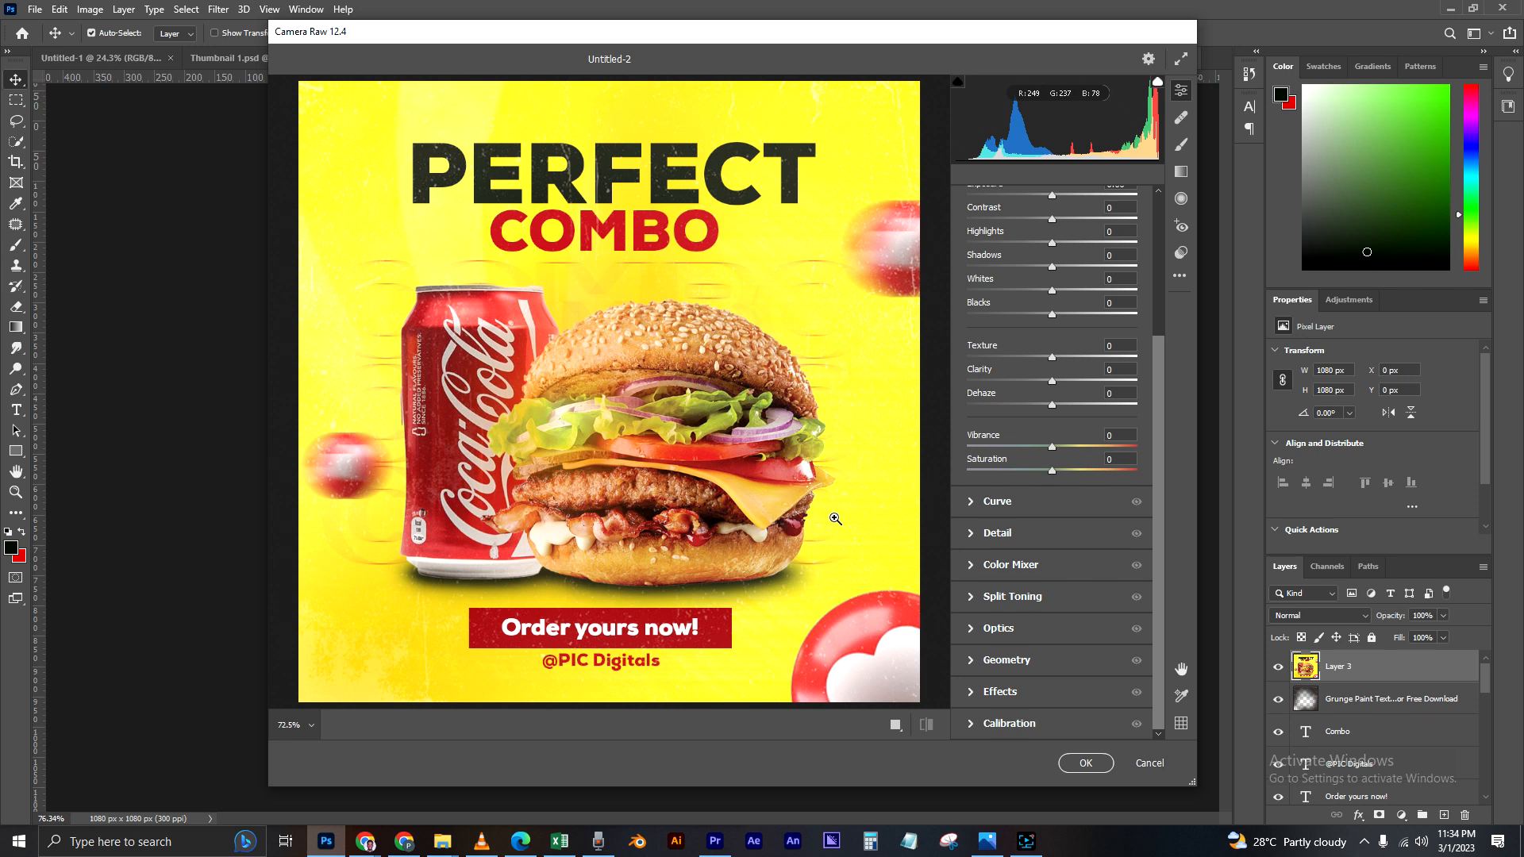
pyautogui.scroll(4, 1027, 468)
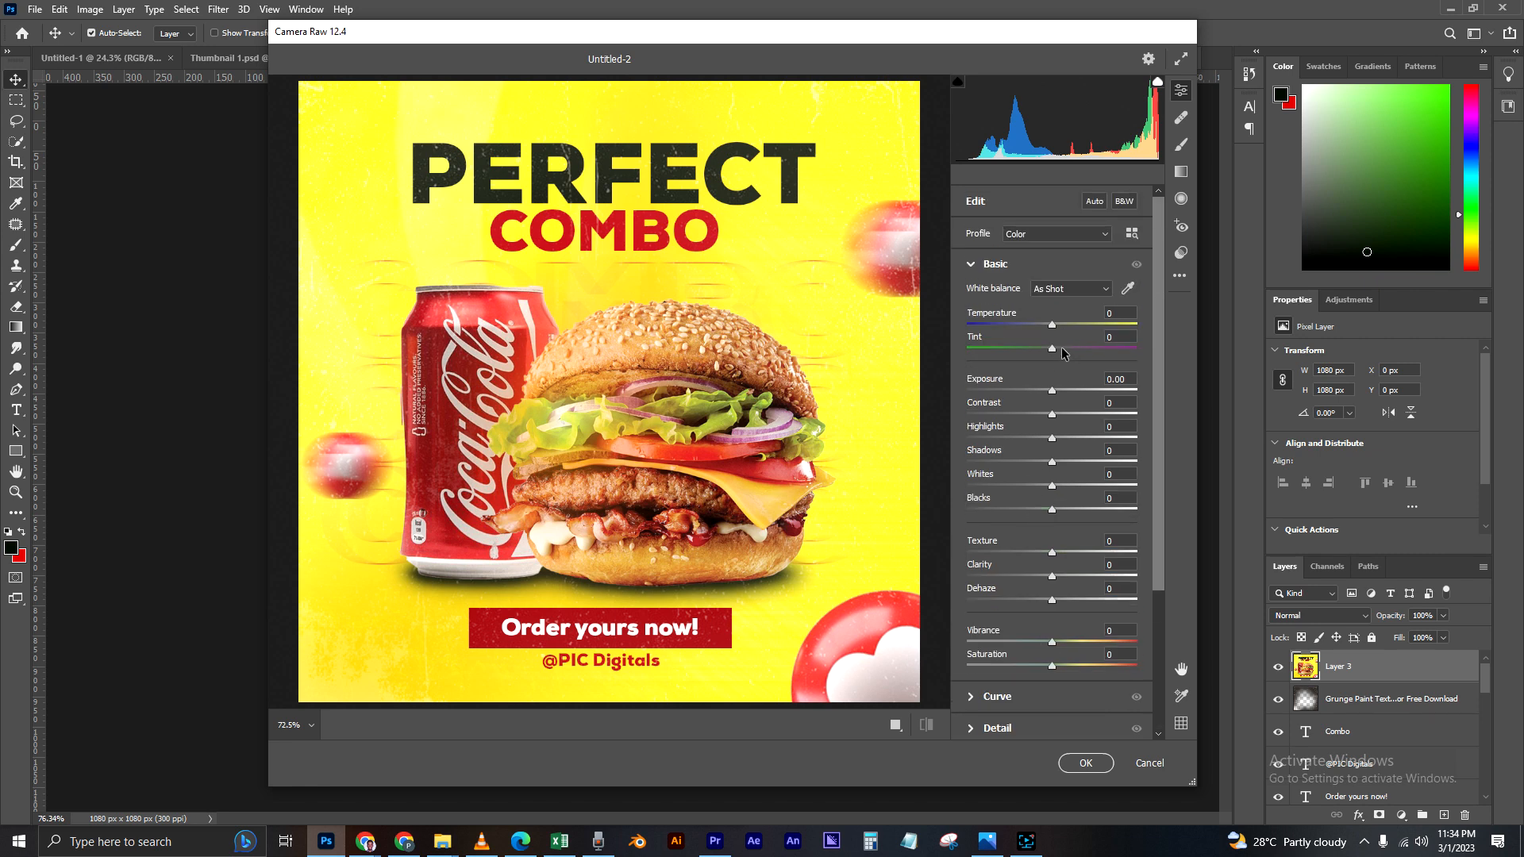
pyautogui.click(1123, 336)
pyautogui.click(1091, 350)
pyautogui.click(1061, 350)
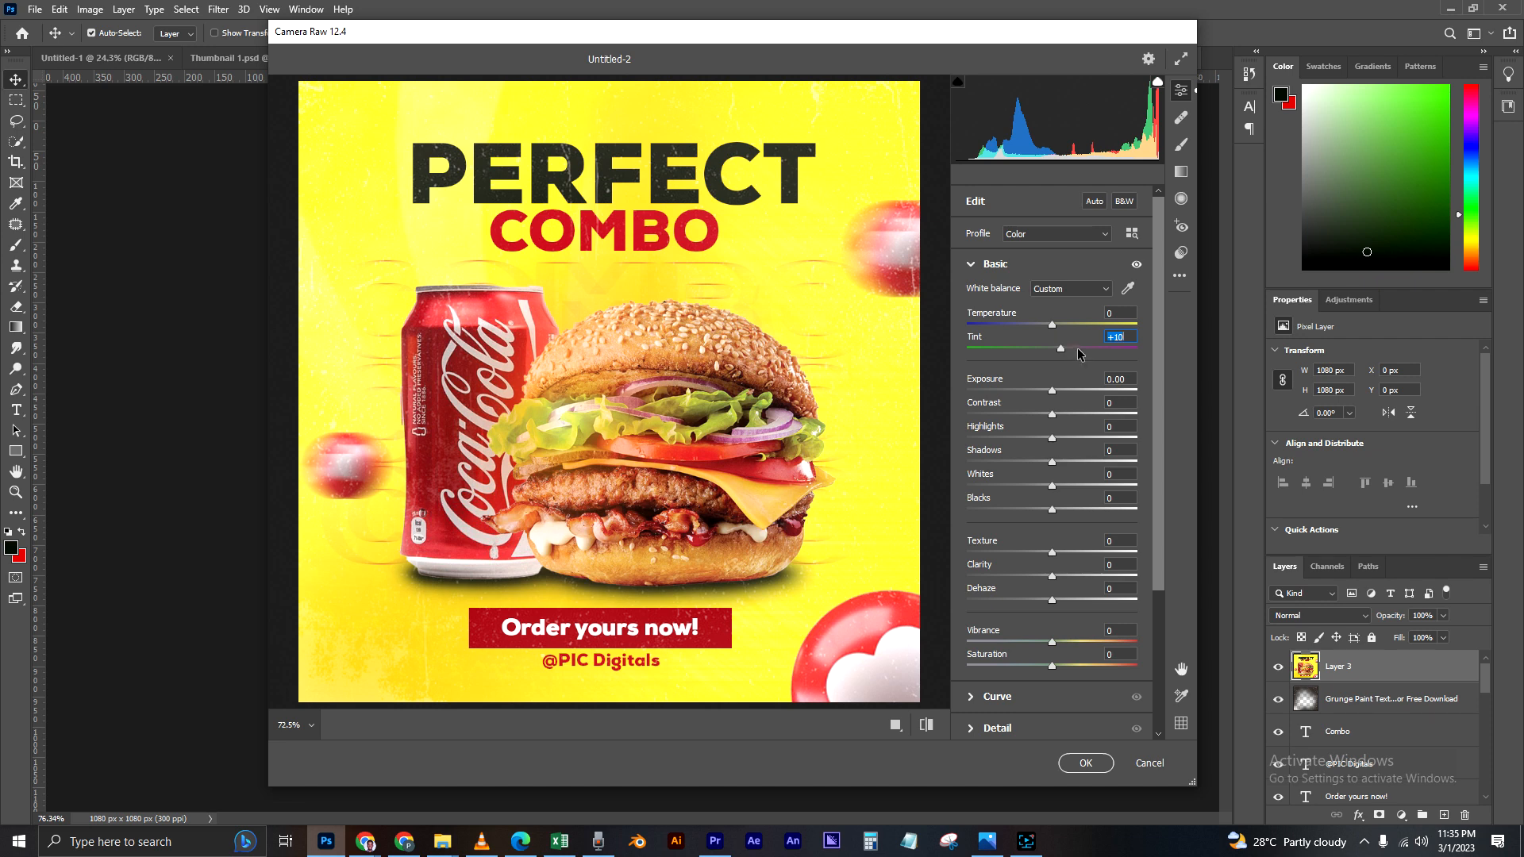
pyautogui.click(1070, 347)
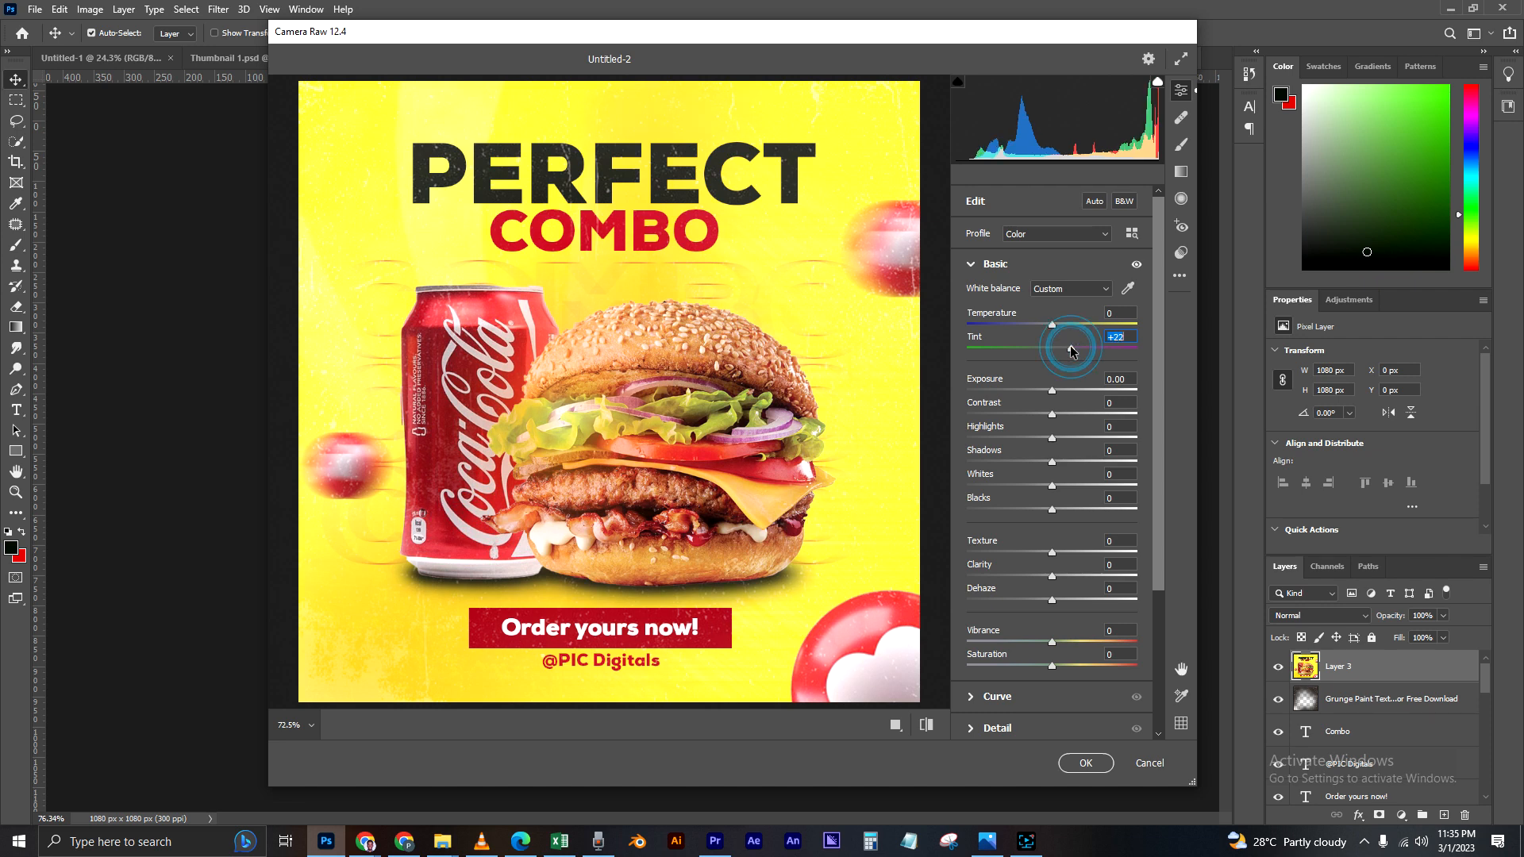
pyautogui.click(1061, 578)
# Step: Adjust the parametric tone curve with Shadows at -55, Highlights at +18 and Darks at -4
pyautogui.scroll(-5, 1032, 460)
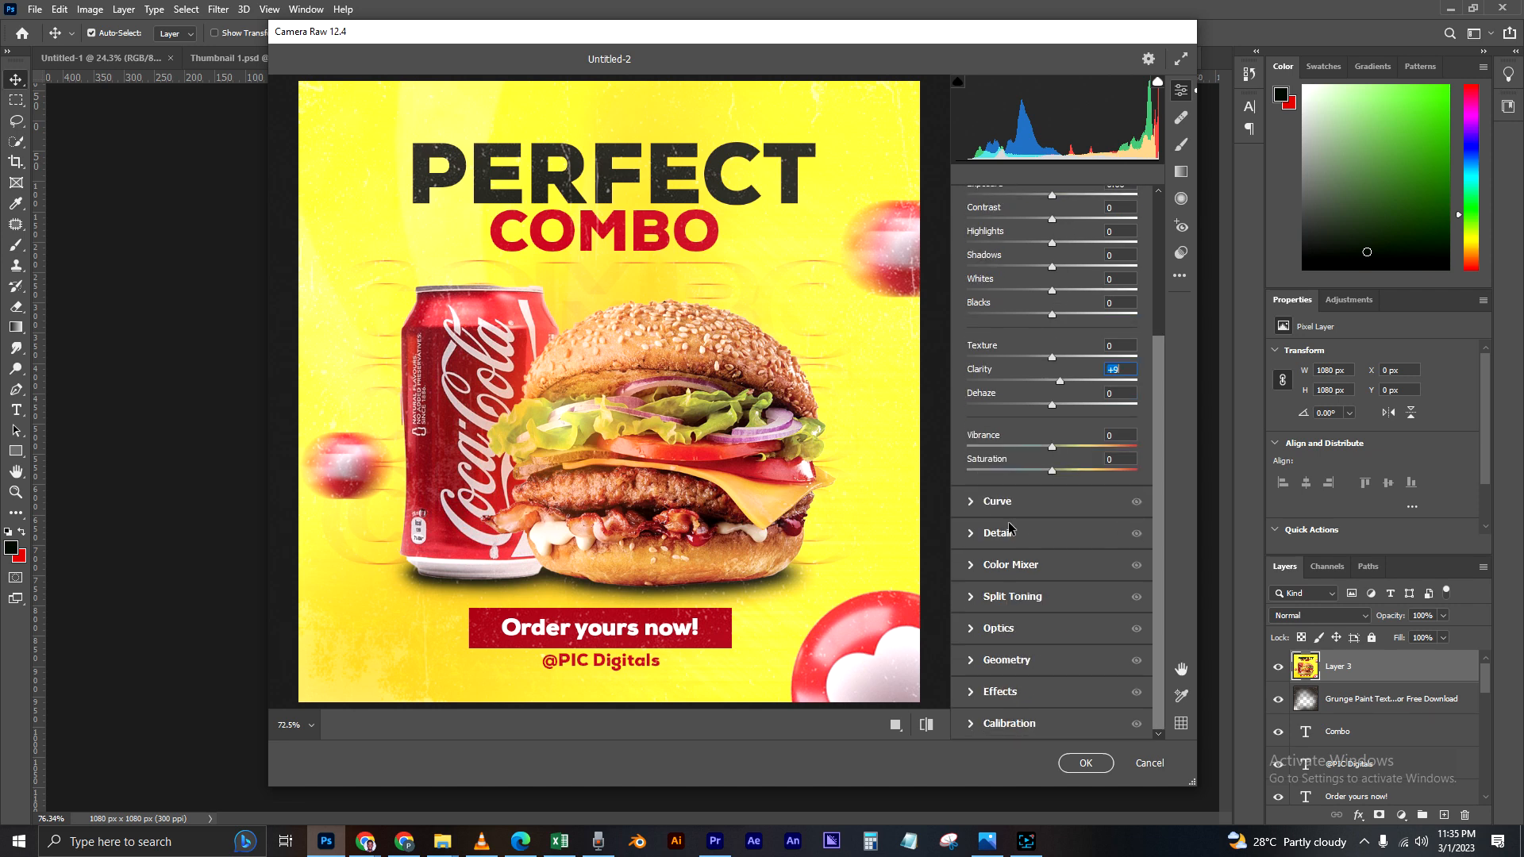
pyautogui.click(972, 501)
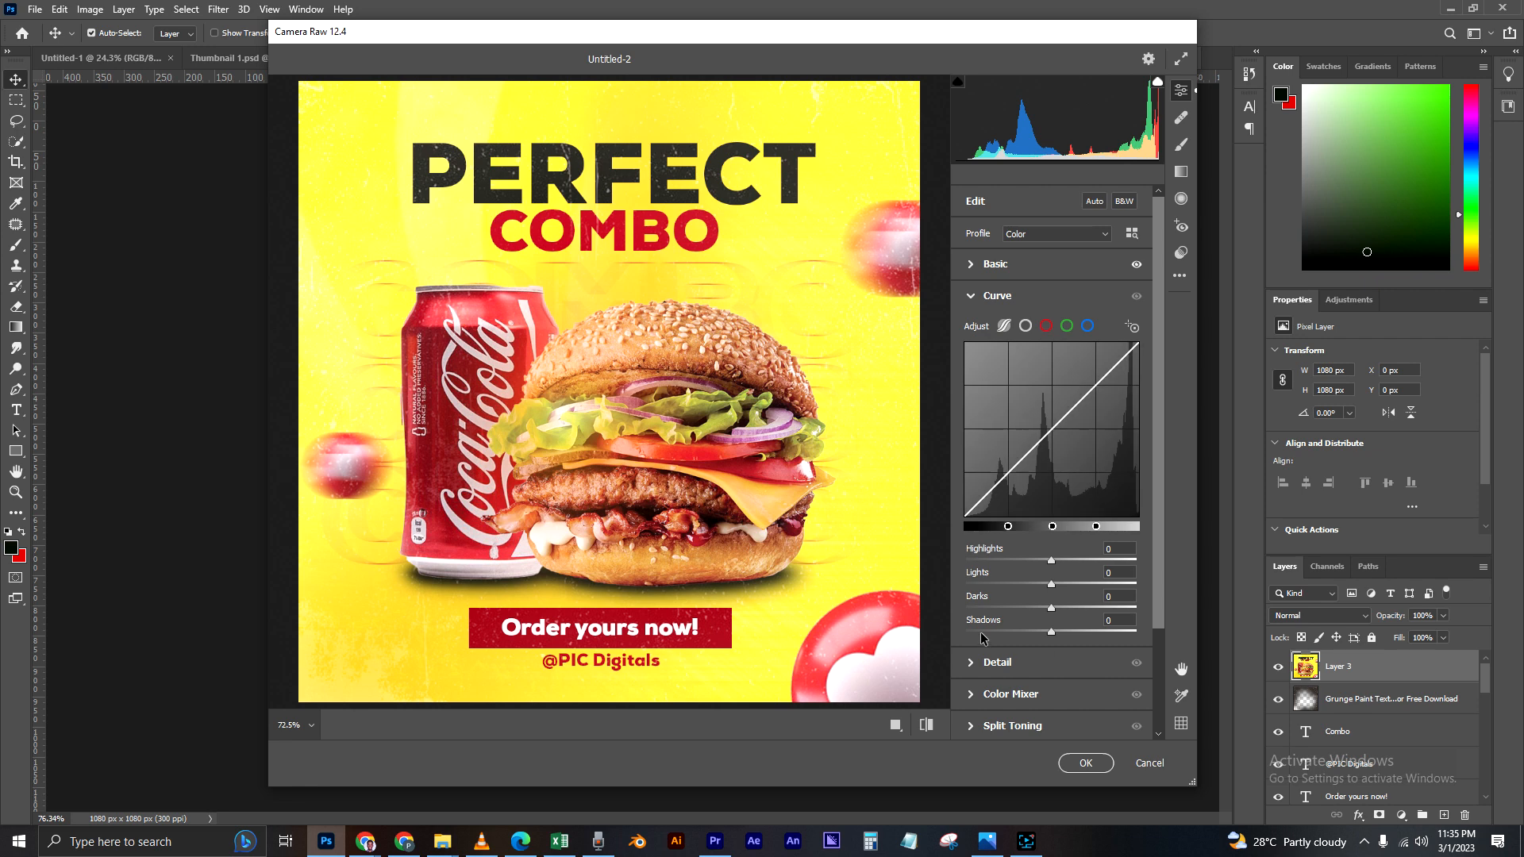
pyautogui.moveTo(1051, 631); pyautogui.dragTo(1002, 632)
pyautogui.moveTo(1068, 562); pyautogui.dragTo(1065, 557)
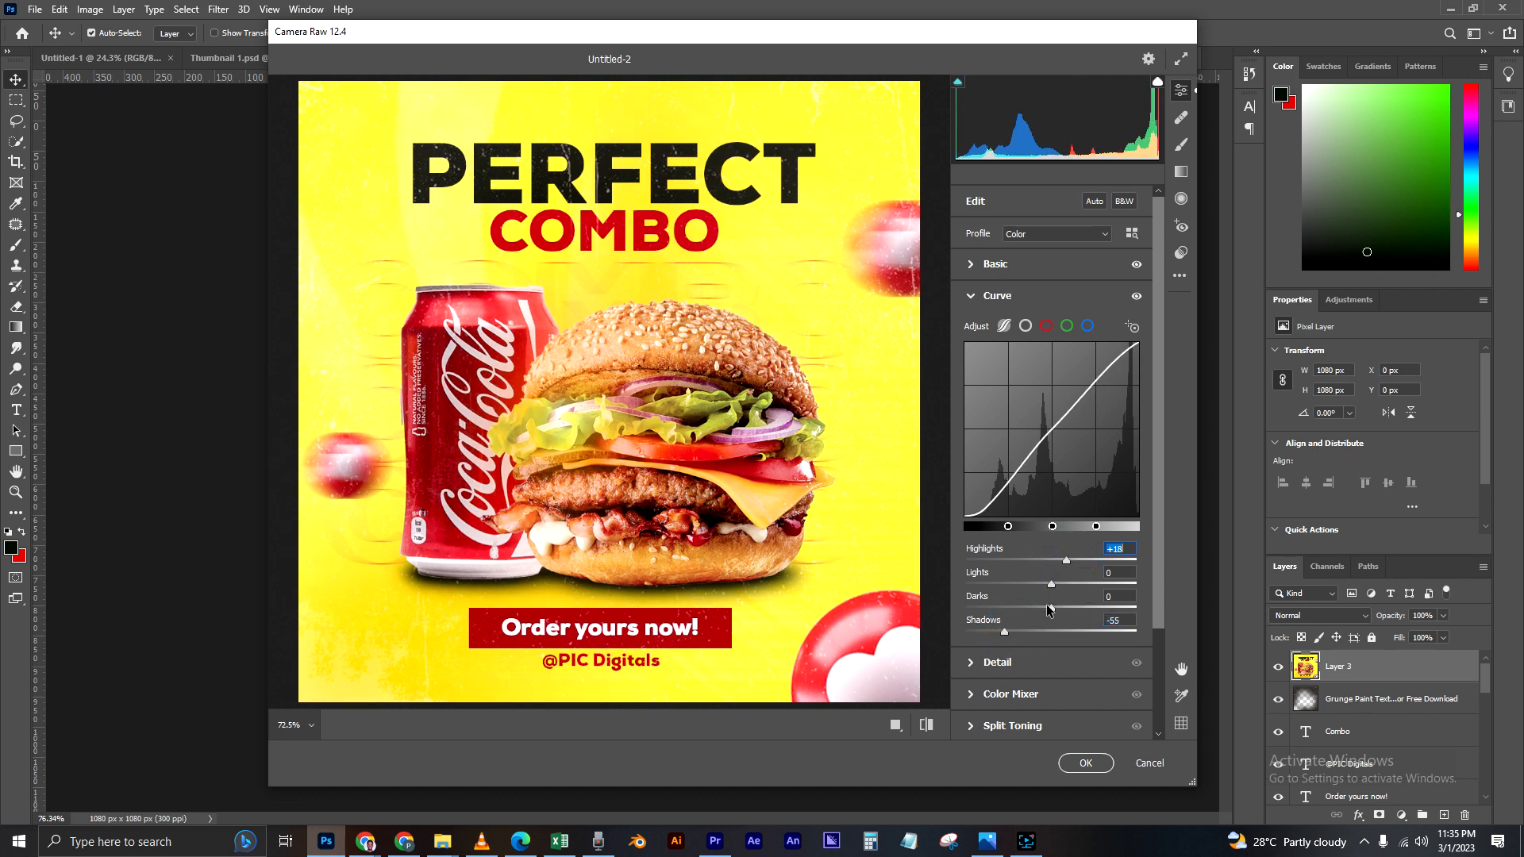
pyautogui.moveTo(1042, 607)
pyautogui.mouseDown()
pyautogui.moveTo(1025, 609)
pyautogui.moveTo(1047, 608)
pyautogui.moveTo(1042, 588)
pyautogui.mouseUp()
# Step: Refine the tone curve by setting Lights to +13, Highlights to -18 and Darks to -12
pyautogui.click(1026, 585)
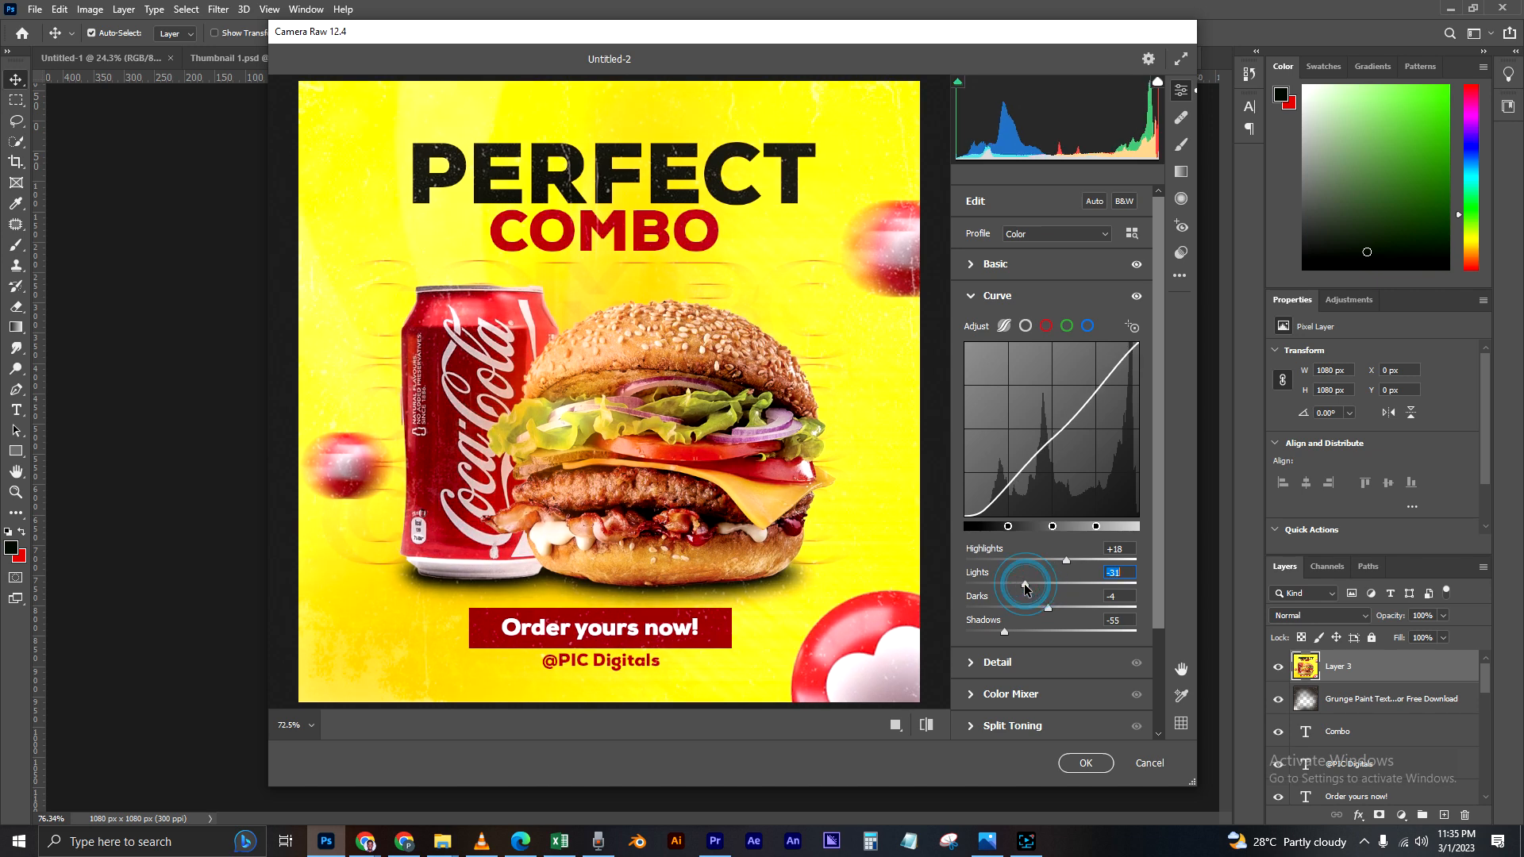
pyautogui.click(1060, 585)
pyautogui.click(1069, 586)
pyautogui.click(1046, 561)
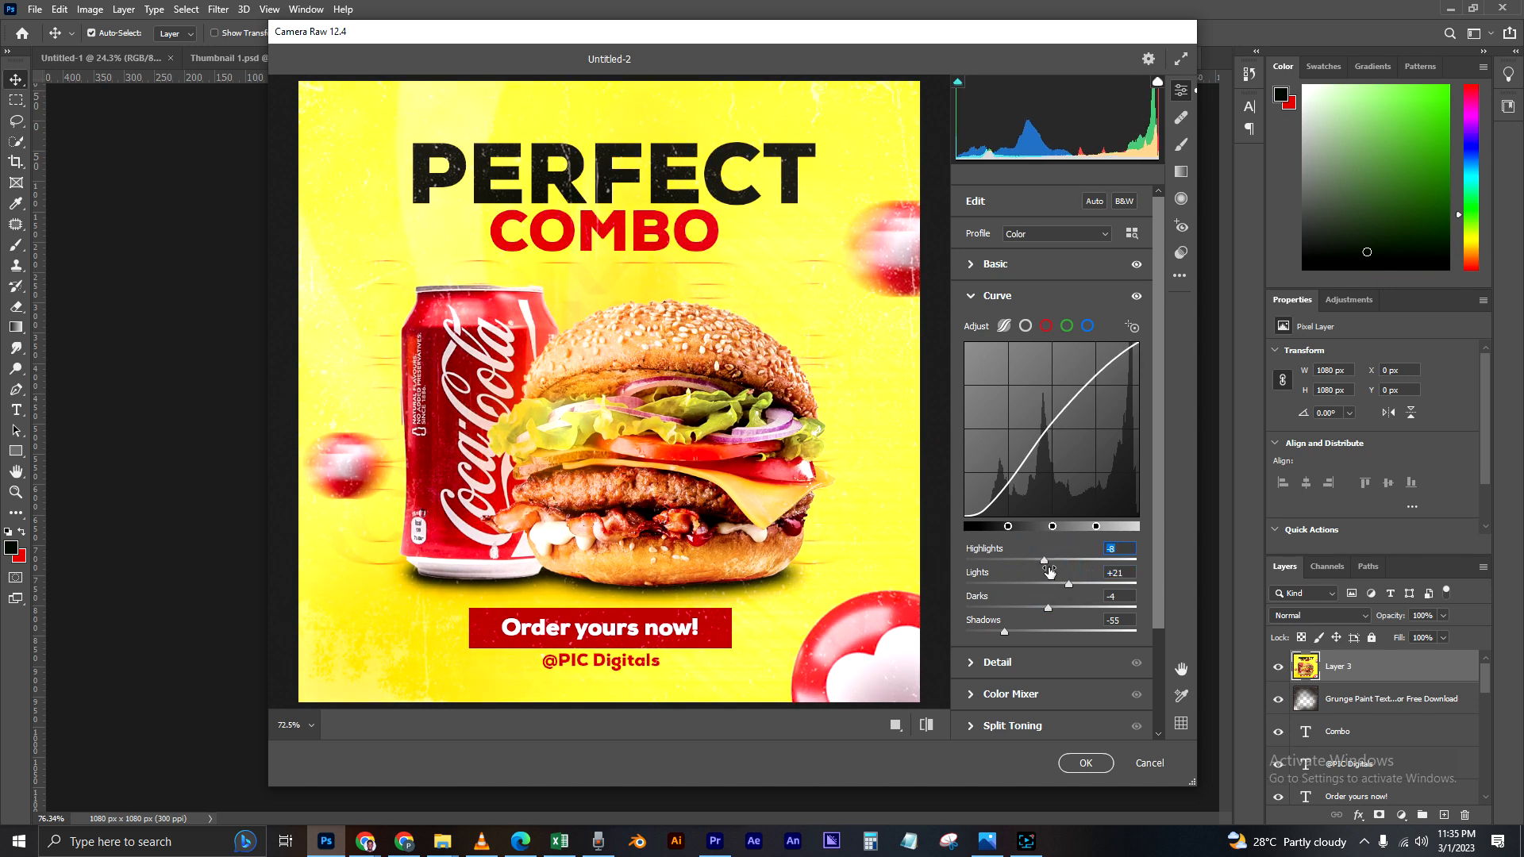
pyautogui.click(1037, 560)
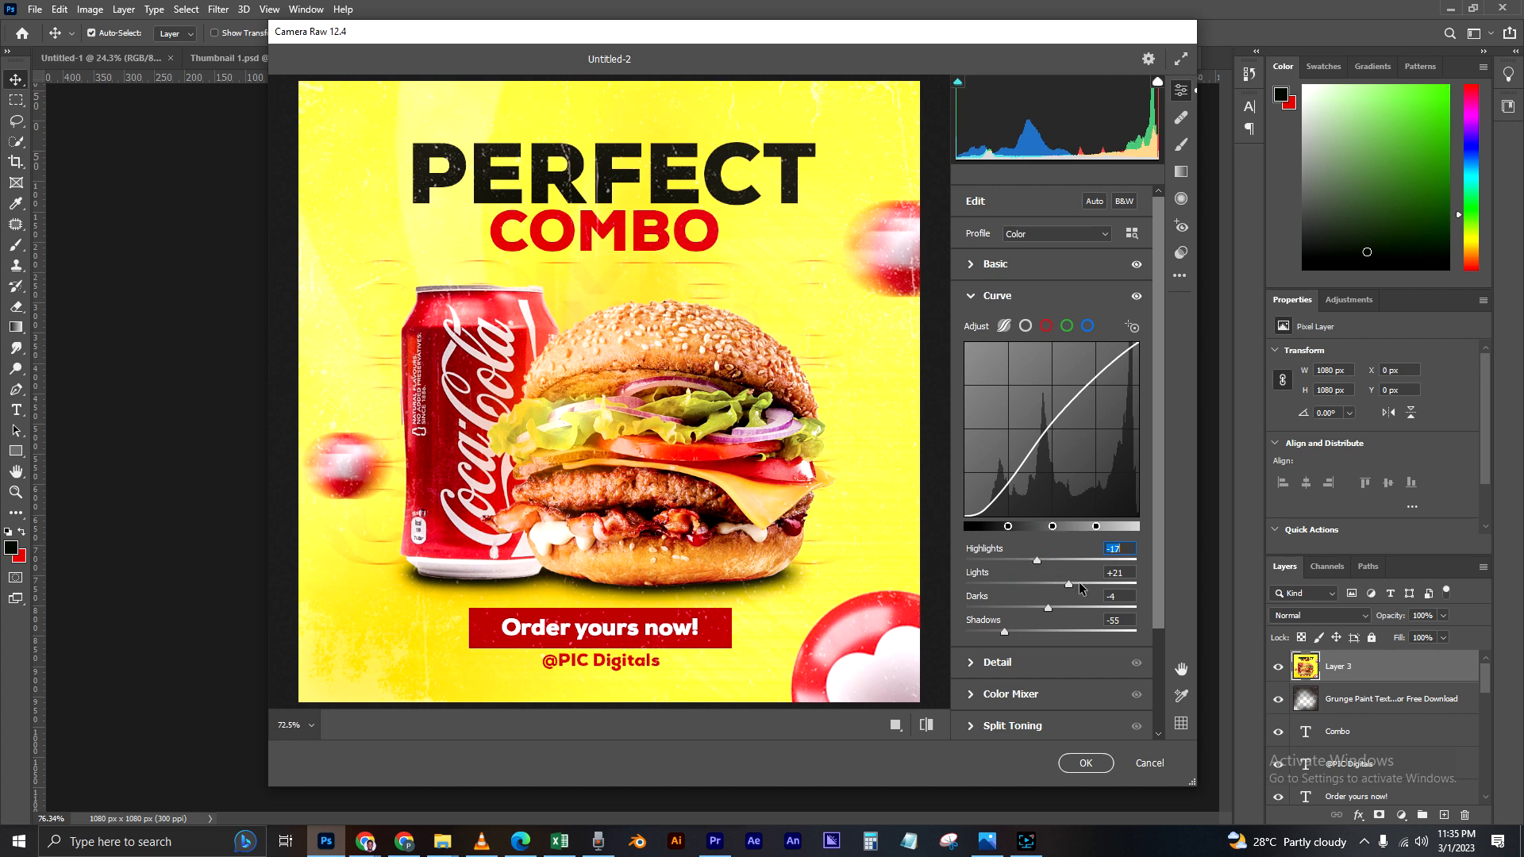
pyautogui.click(1076, 585)
pyautogui.click(1067, 584)
pyautogui.click(1031, 561)
pyautogui.click(1060, 584)
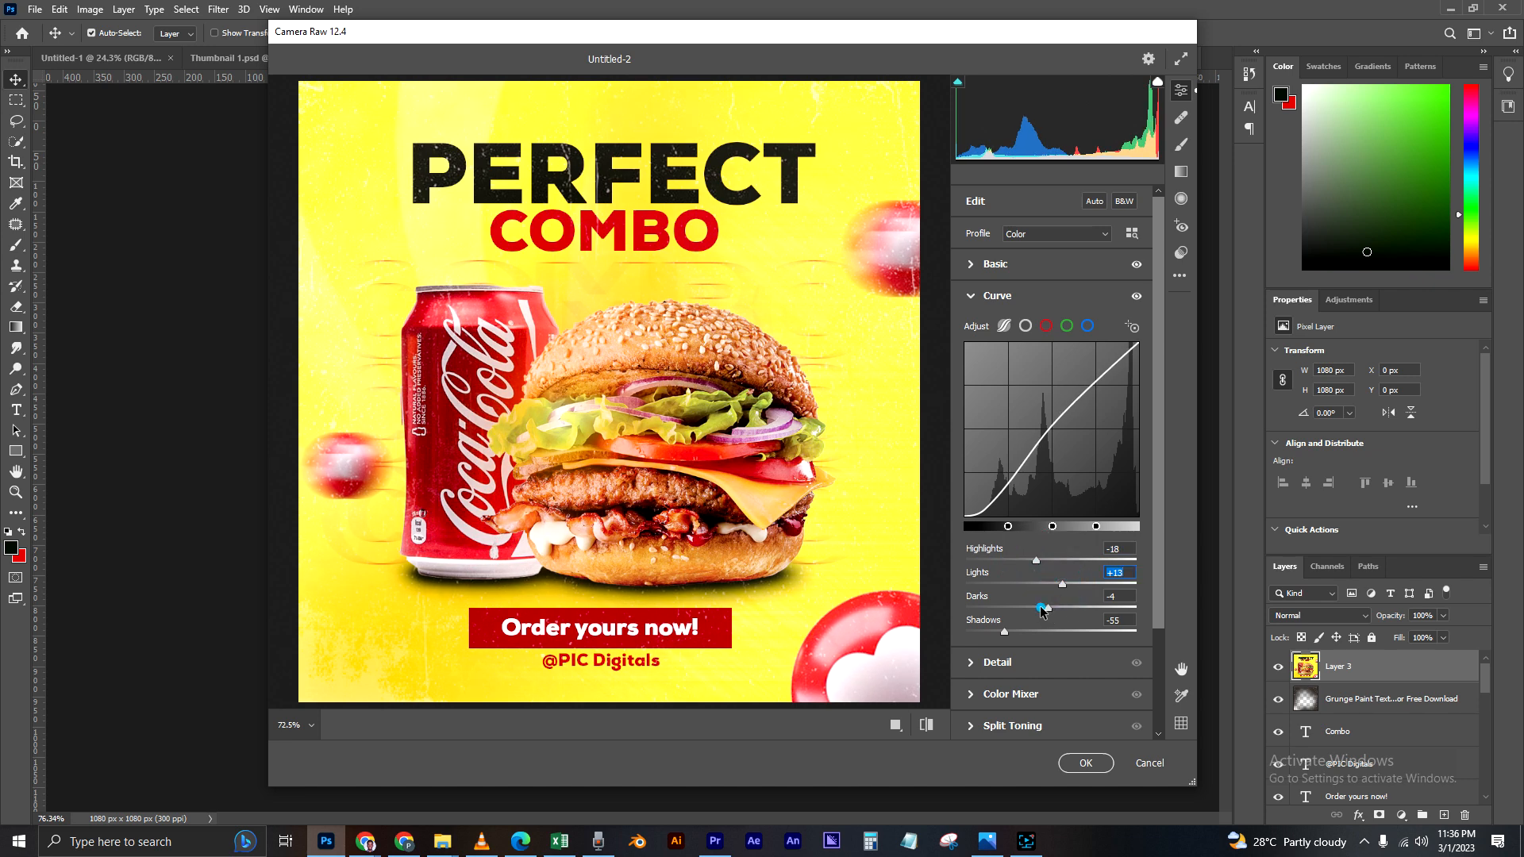
pyautogui.click(1041, 608)
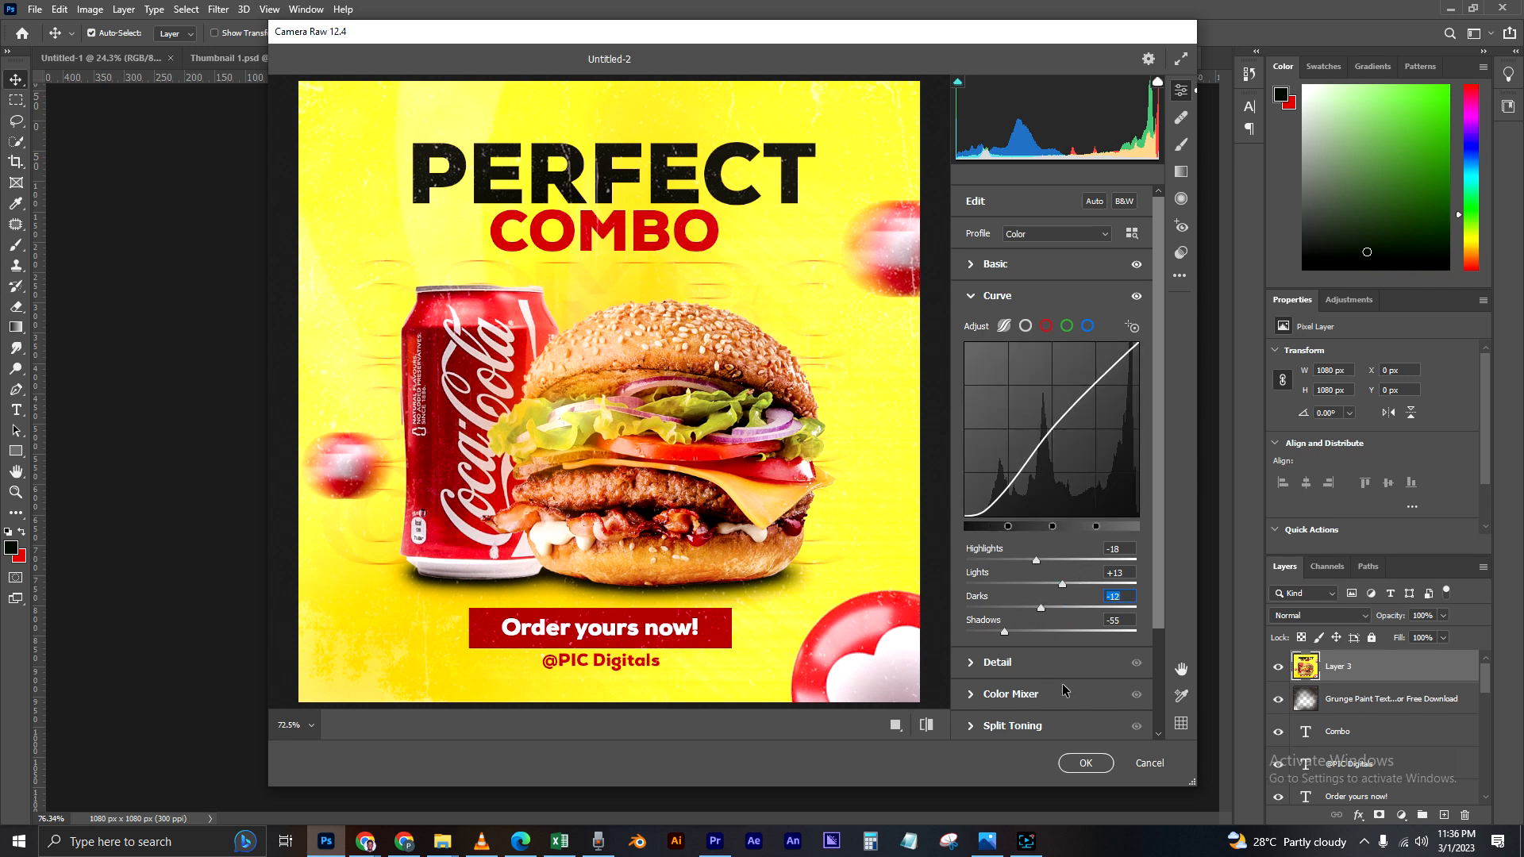
# Step: Darken the image edges with a Vignetting effect of -23
pyautogui.scroll(-3, 994, 666)
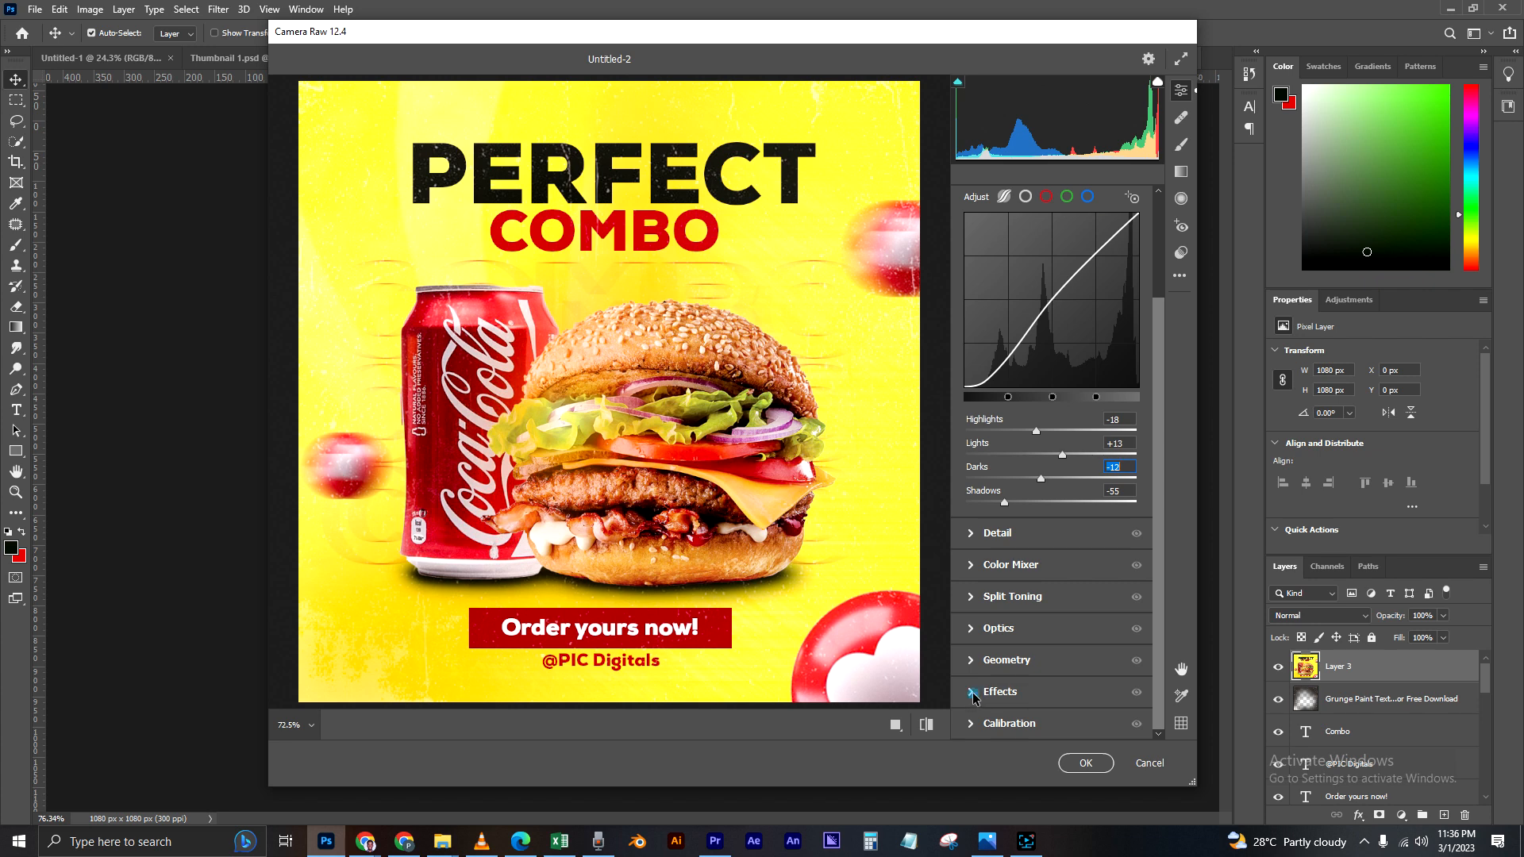
pyautogui.click(992, 692)
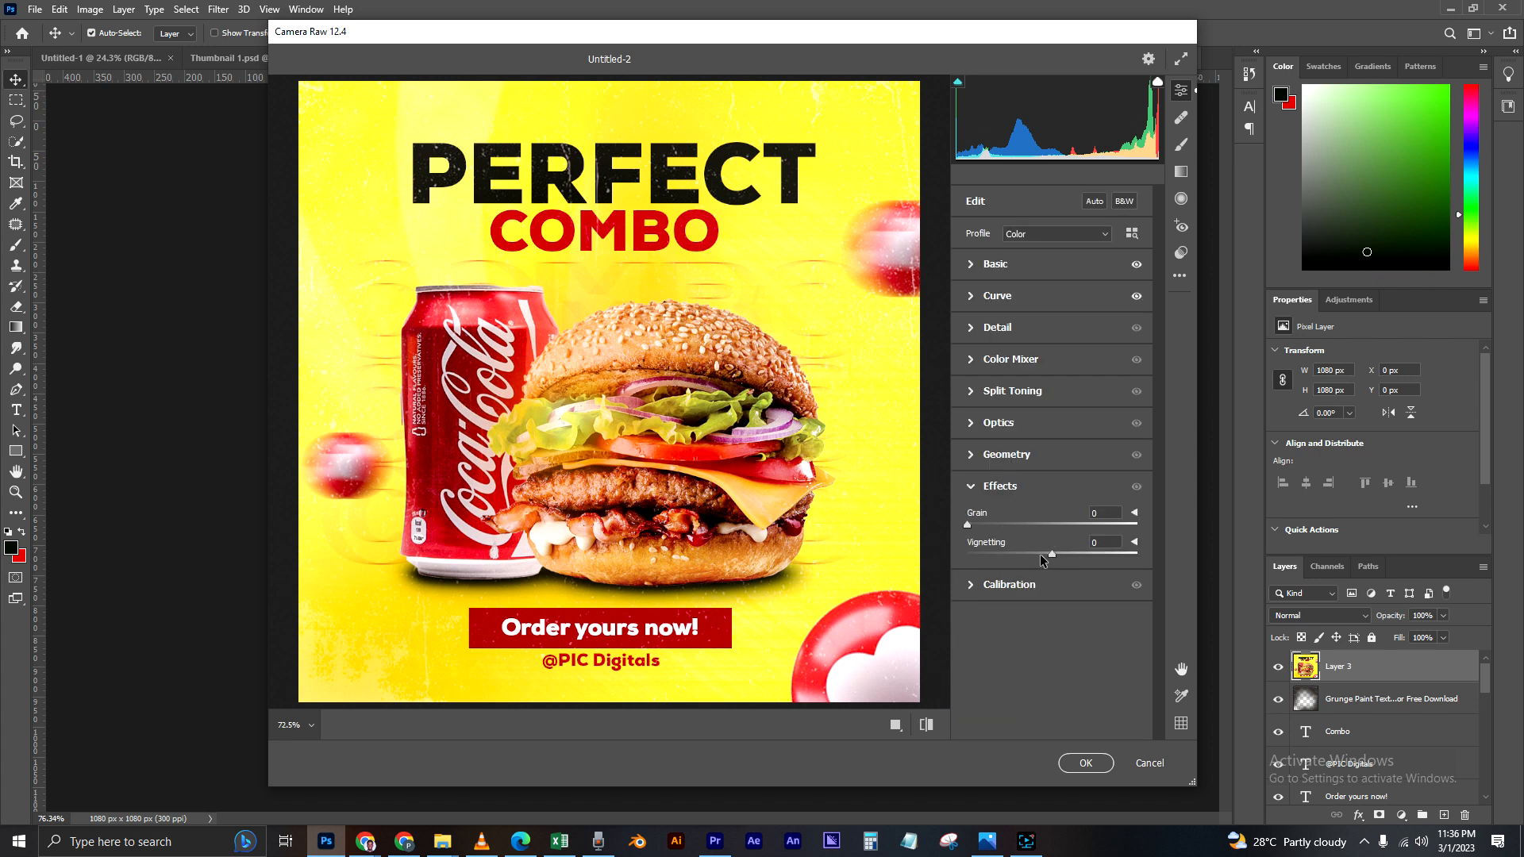
pyautogui.moveTo(1048, 557); pyautogui.dragTo(1044, 558)
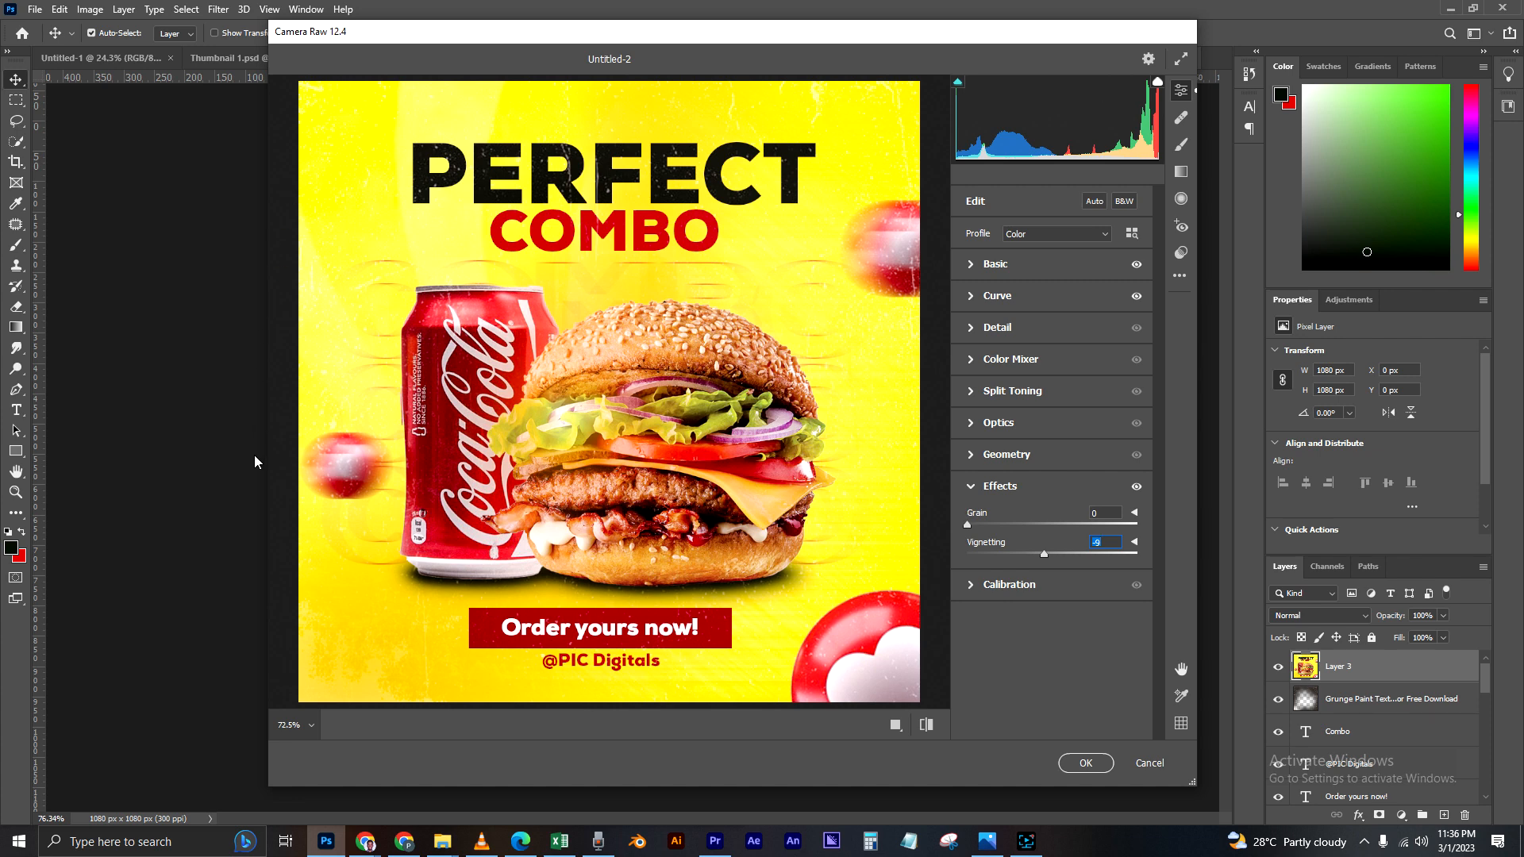
pyautogui.click(1108, 552)
pyautogui.moveTo(1114, 542); pyautogui.dragTo(1059, 521)
pyautogui.write('0')
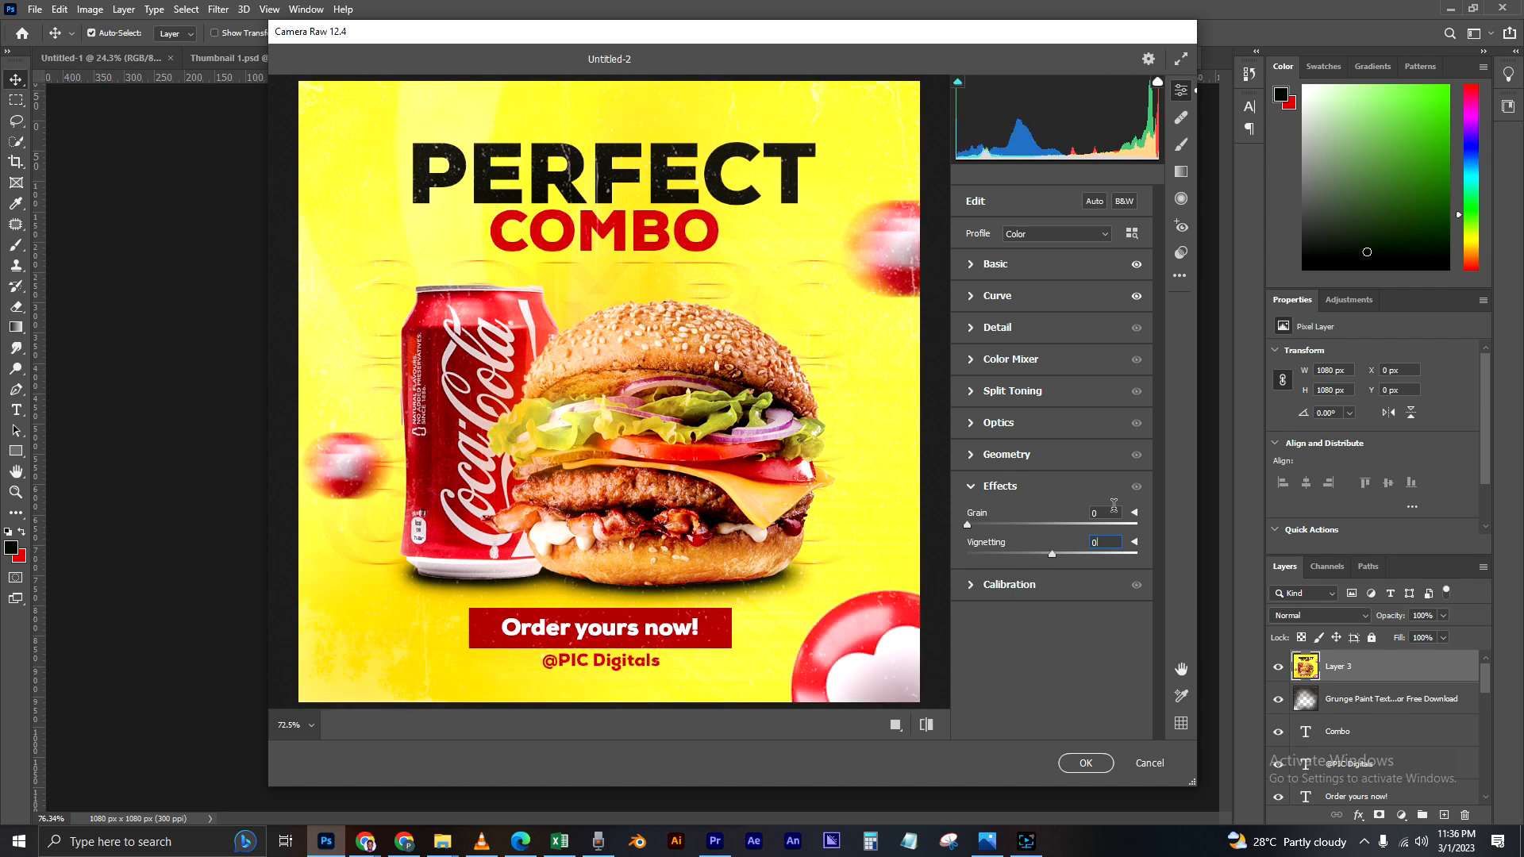
pyautogui.moveTo(1044, 557); pyautogui.dragTo(1041, 561)
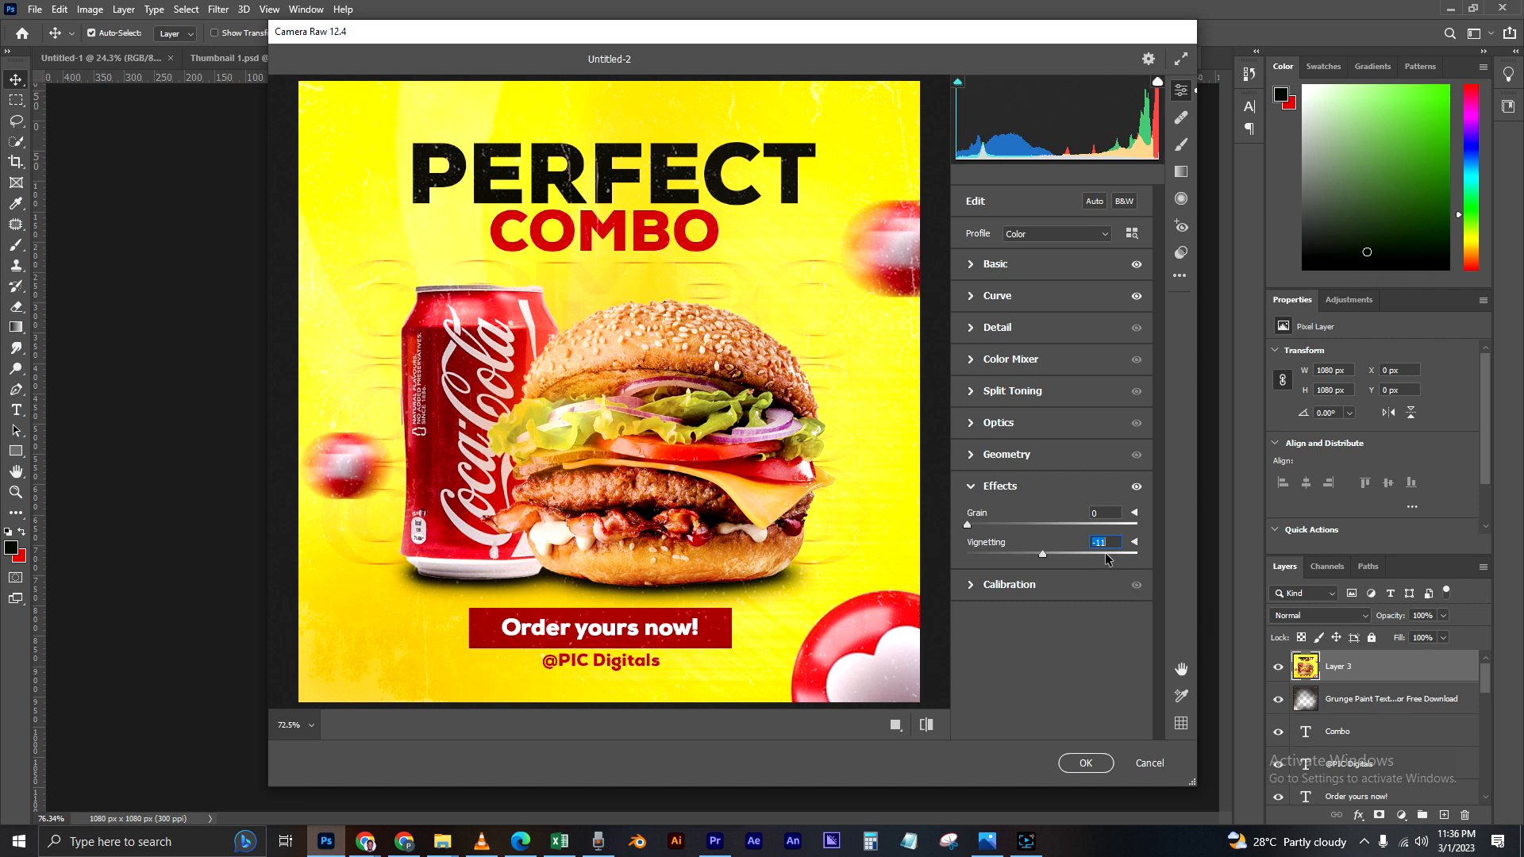
pyautogui.click(1111, 554)
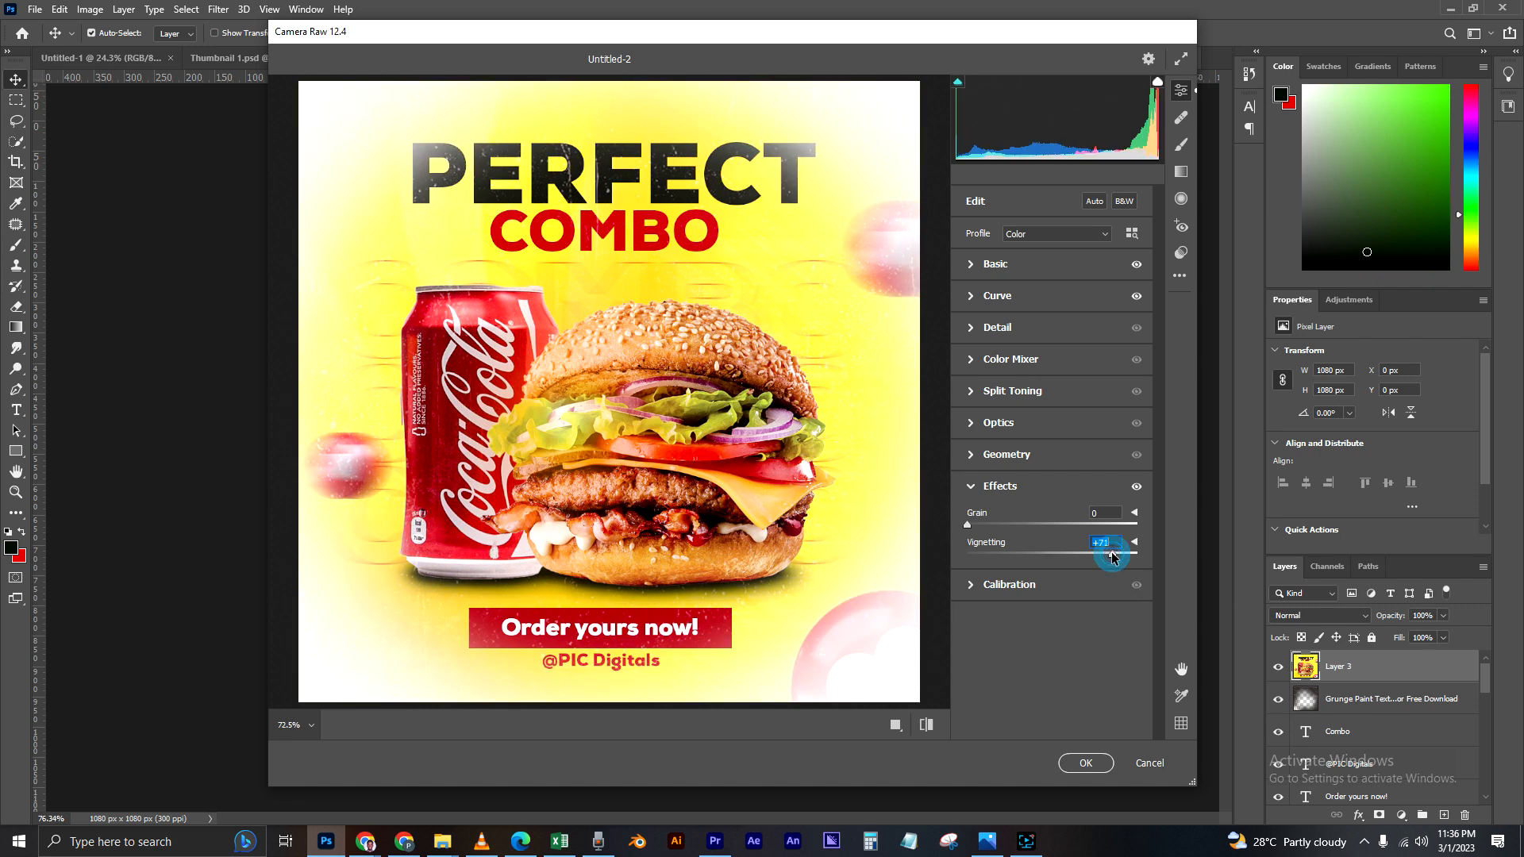
pyautogui.click(1031, 559)
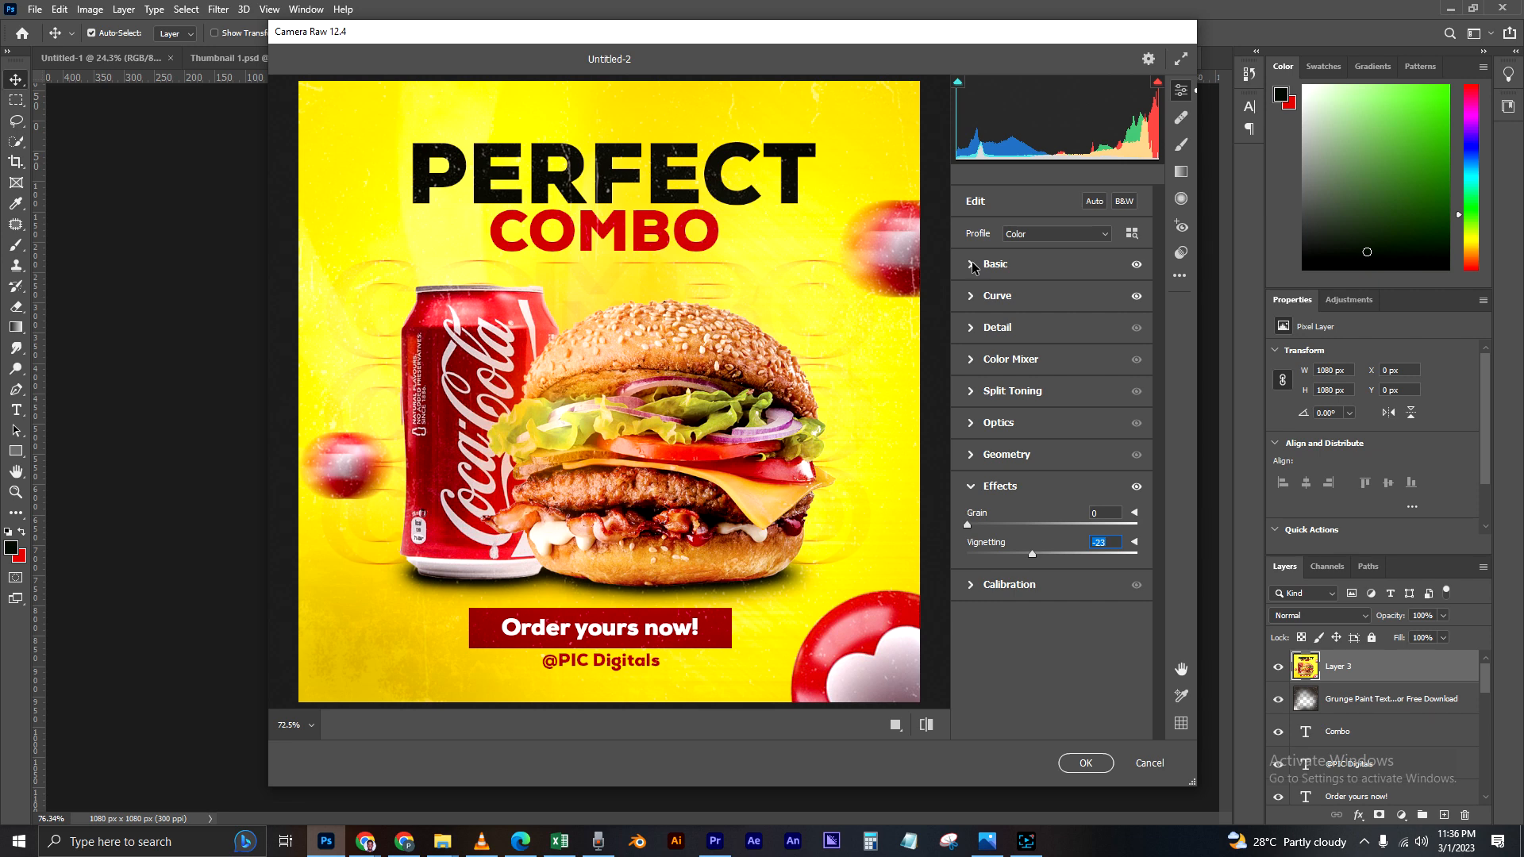
pyautogui.click(974, 524)
# Step: Set Whites to -7, Blacks to -11, Shadows to -10 and Clarity to +17 with Exposure at 0, and apply the Camera Raw filter
pyautogui.click(970, 266)
pyautogui.moveTo(1048, 506); pyautogui.dragTo(1045, 485)
pyautogui.moveTo(1060, 392); pyautogui.dragTo(1061, 391)
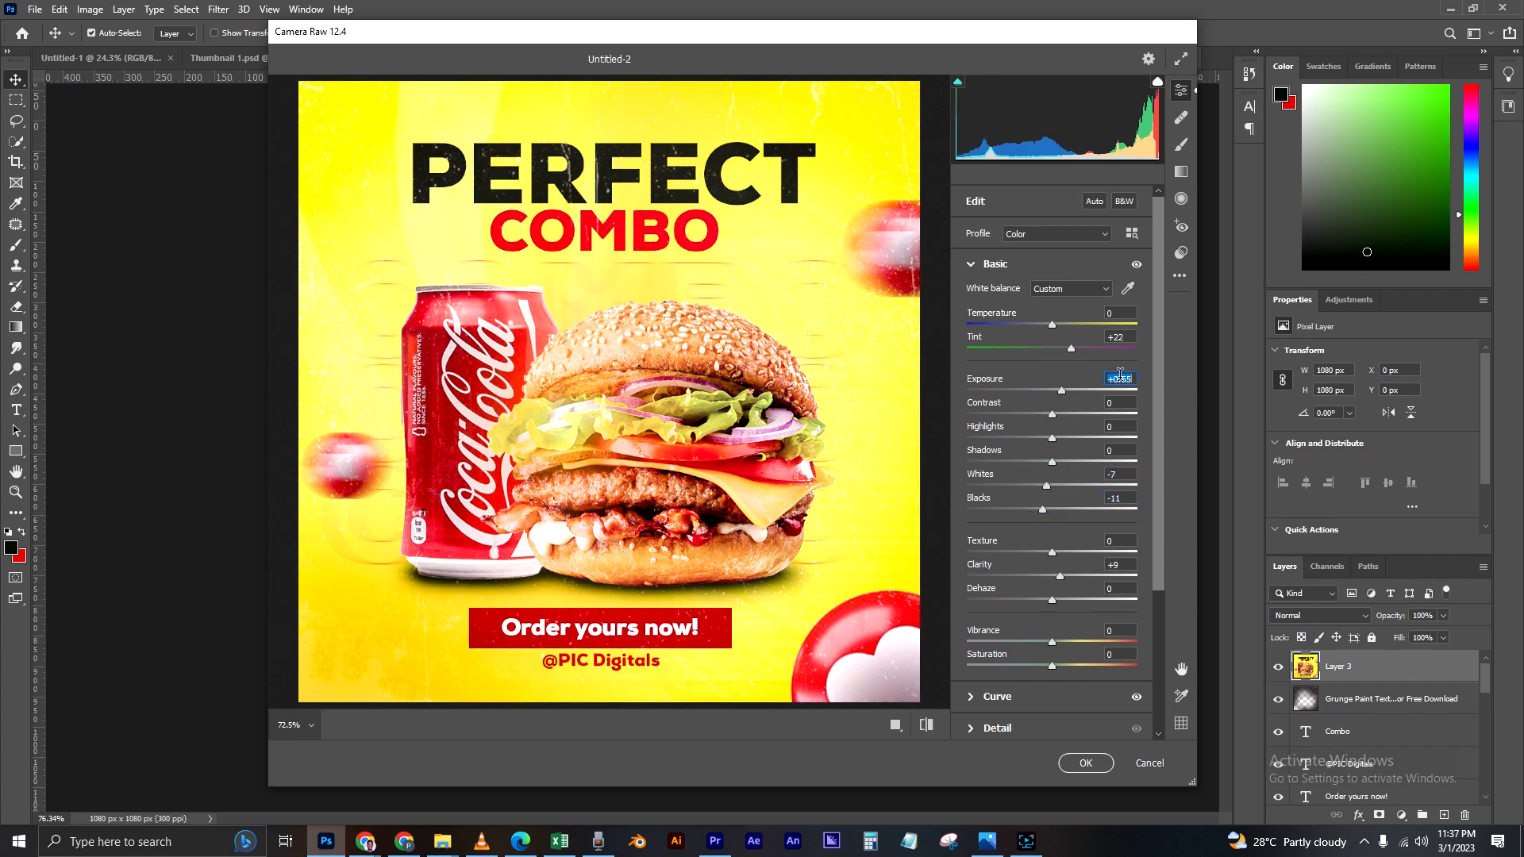
pyautogui.write('0')
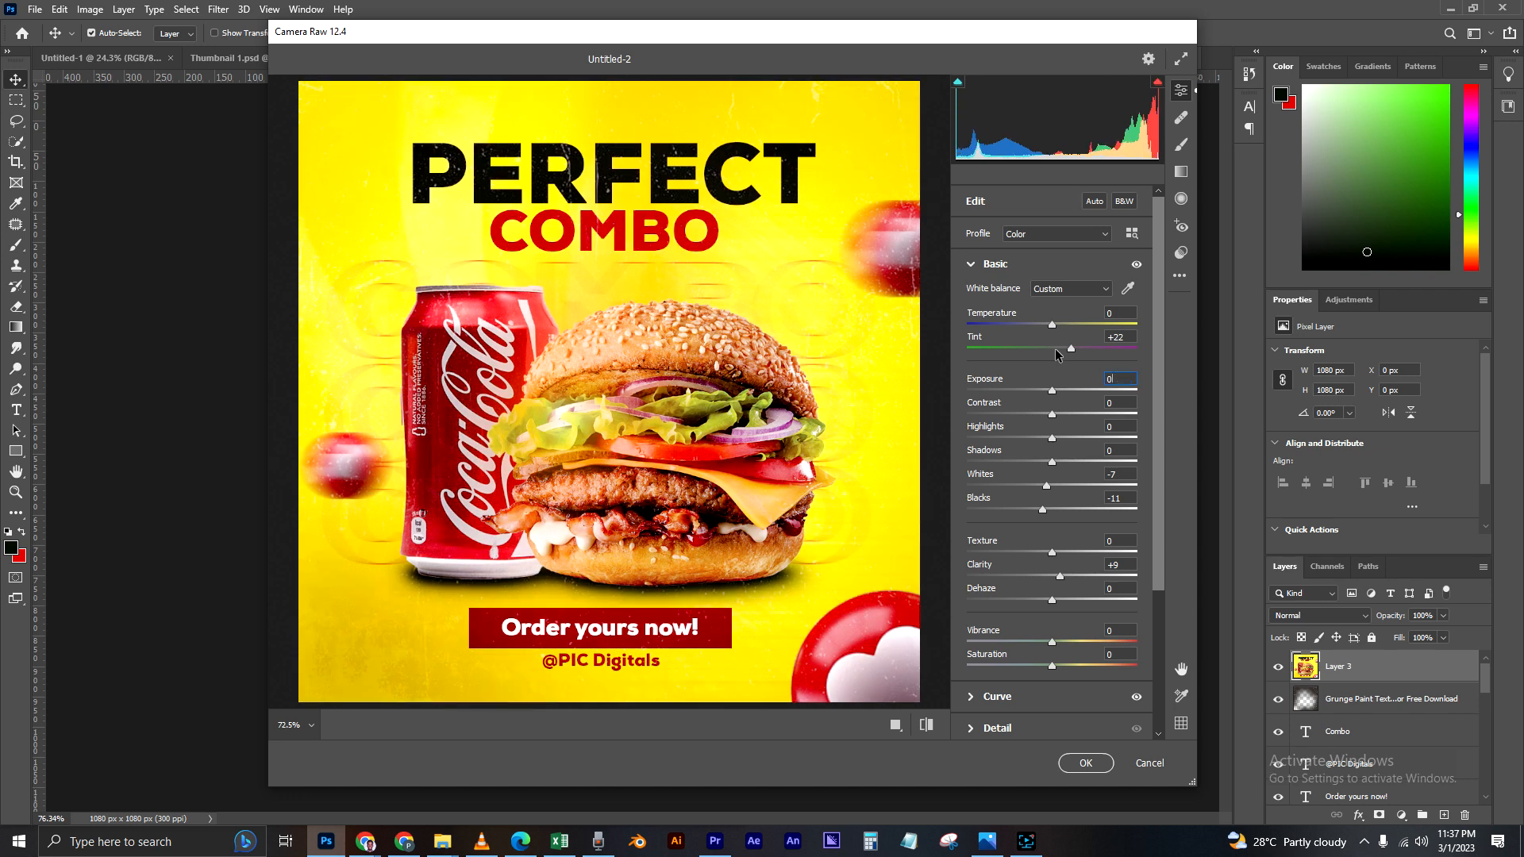
pyautogui.moveTo(1051, 462); pyautogui.dragTo(1044, 466)
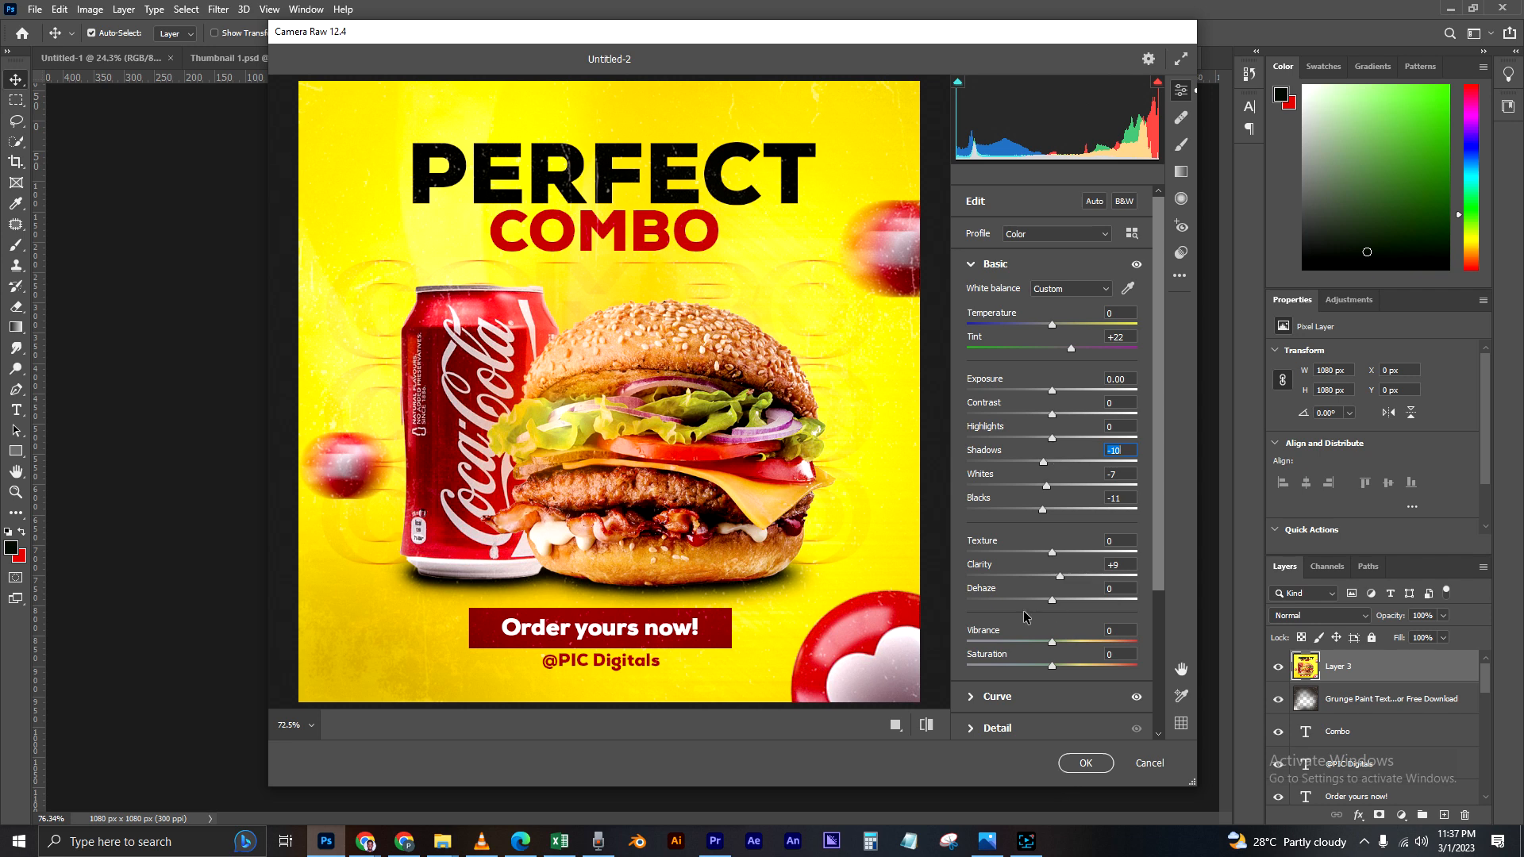
pyautogui.click(1065, 574)
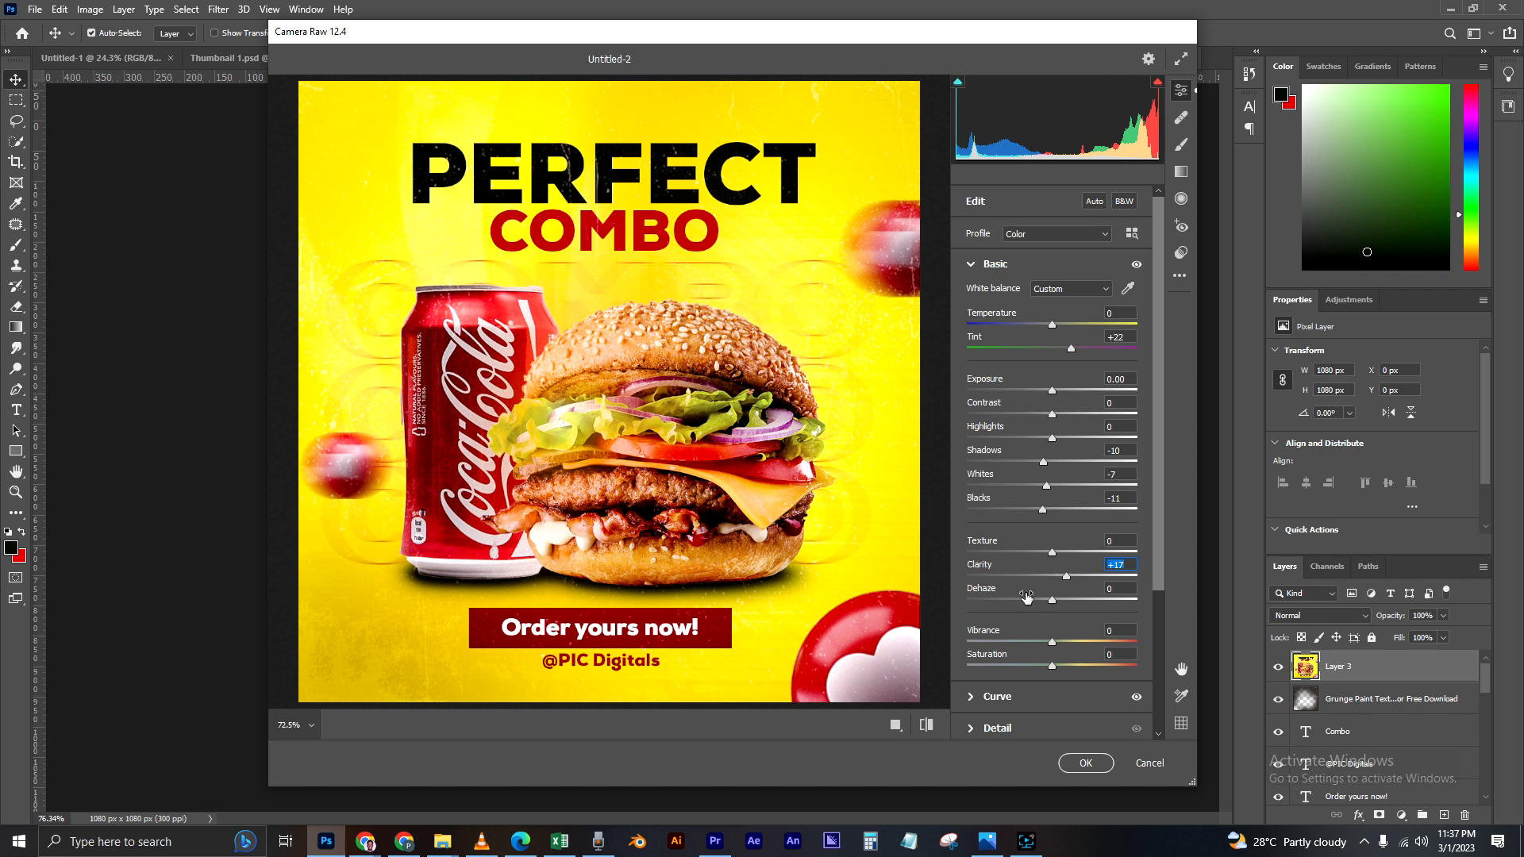
pyautogui.click(1082, 760)
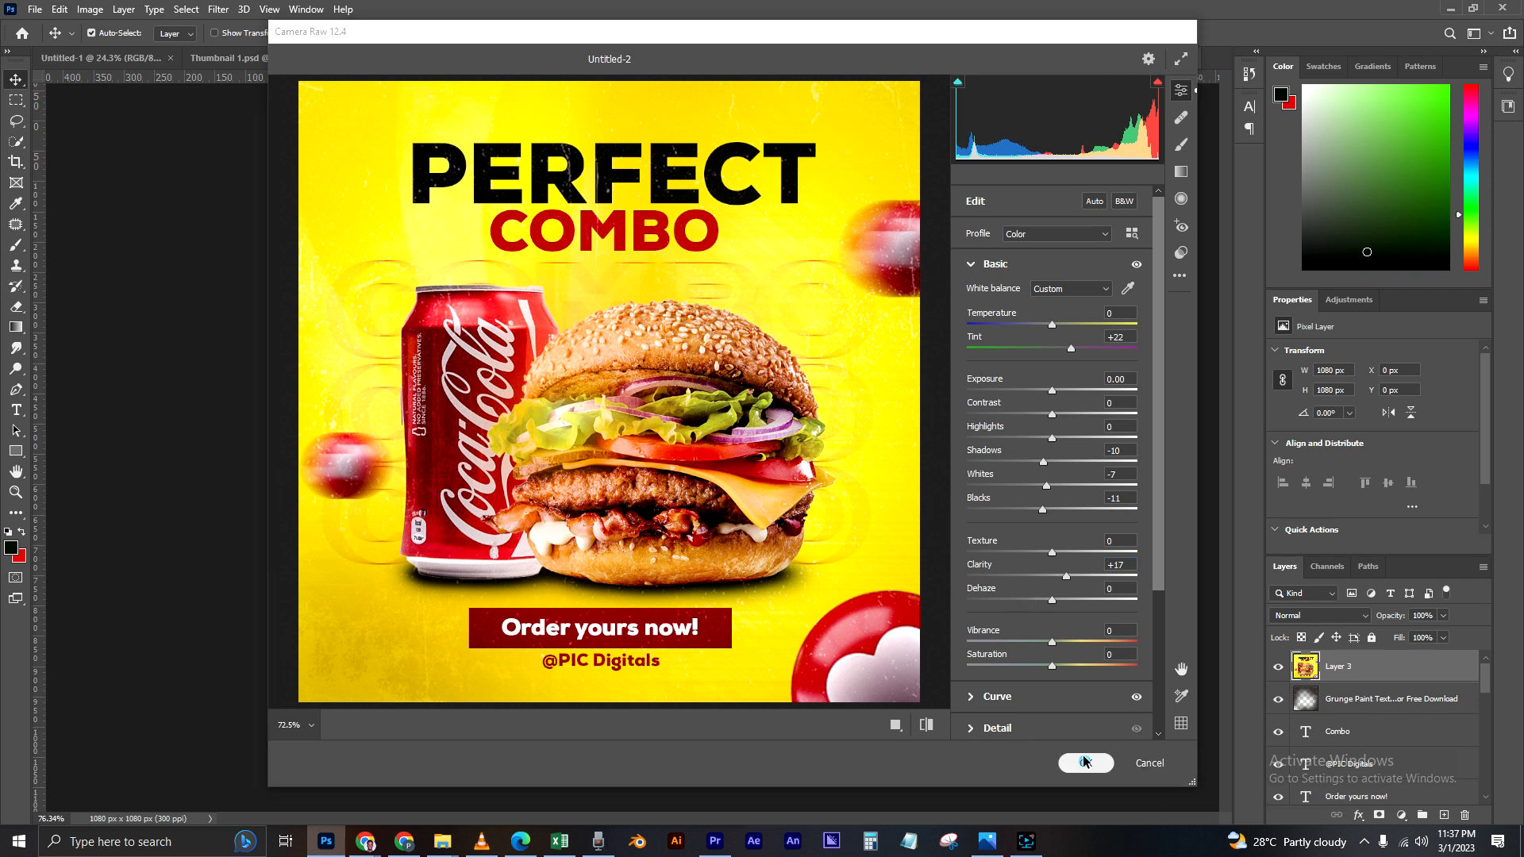
# Step: Compare the advert with and without the graded merged layer, then examine the whole composition at different magnifications
pyautogui.click(1277, 667)
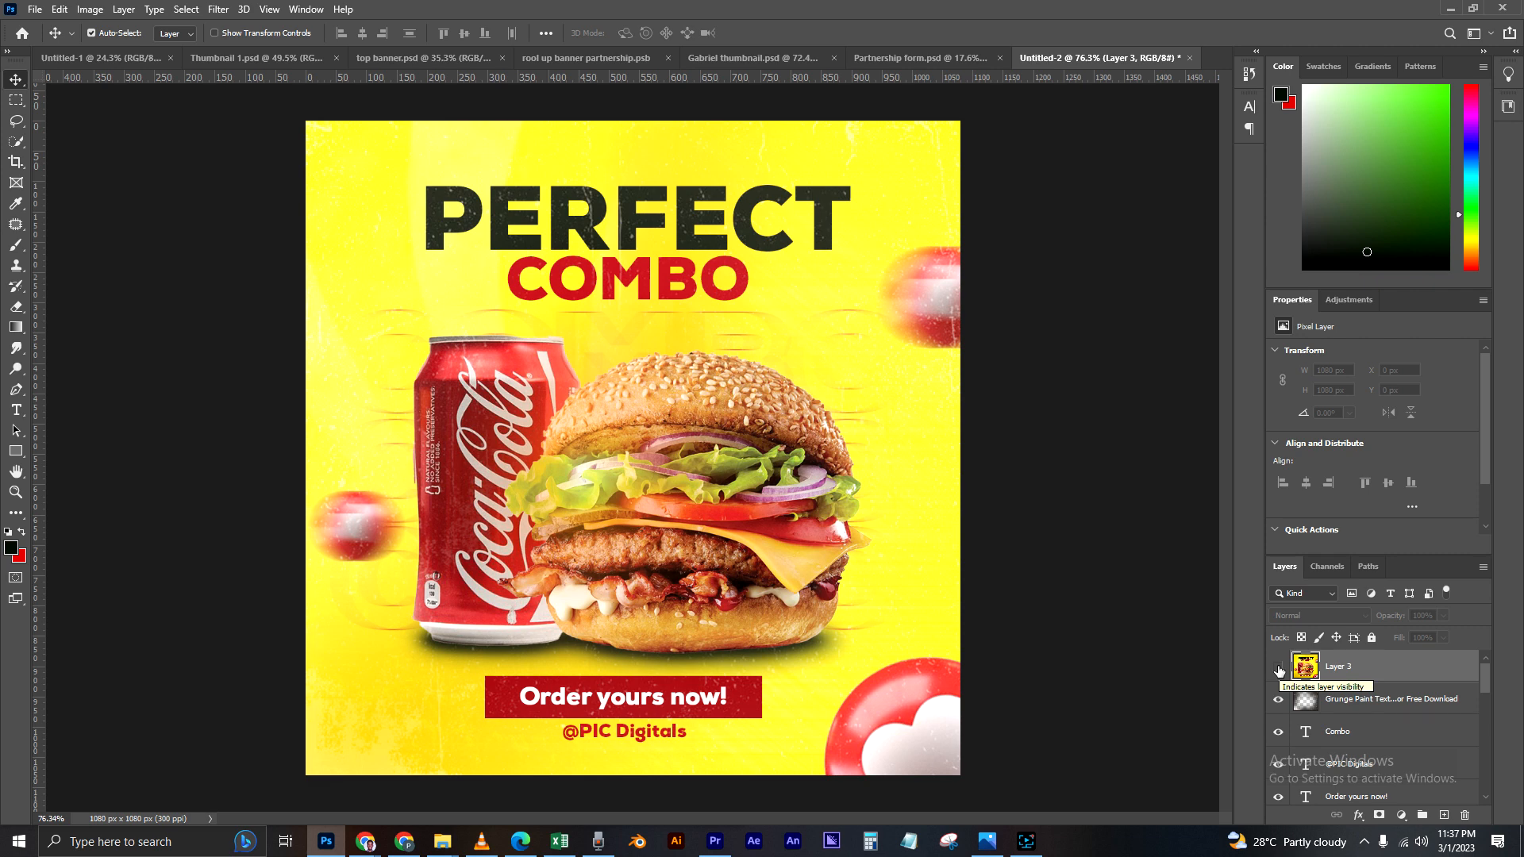
pyautogui.click(1278, 669)
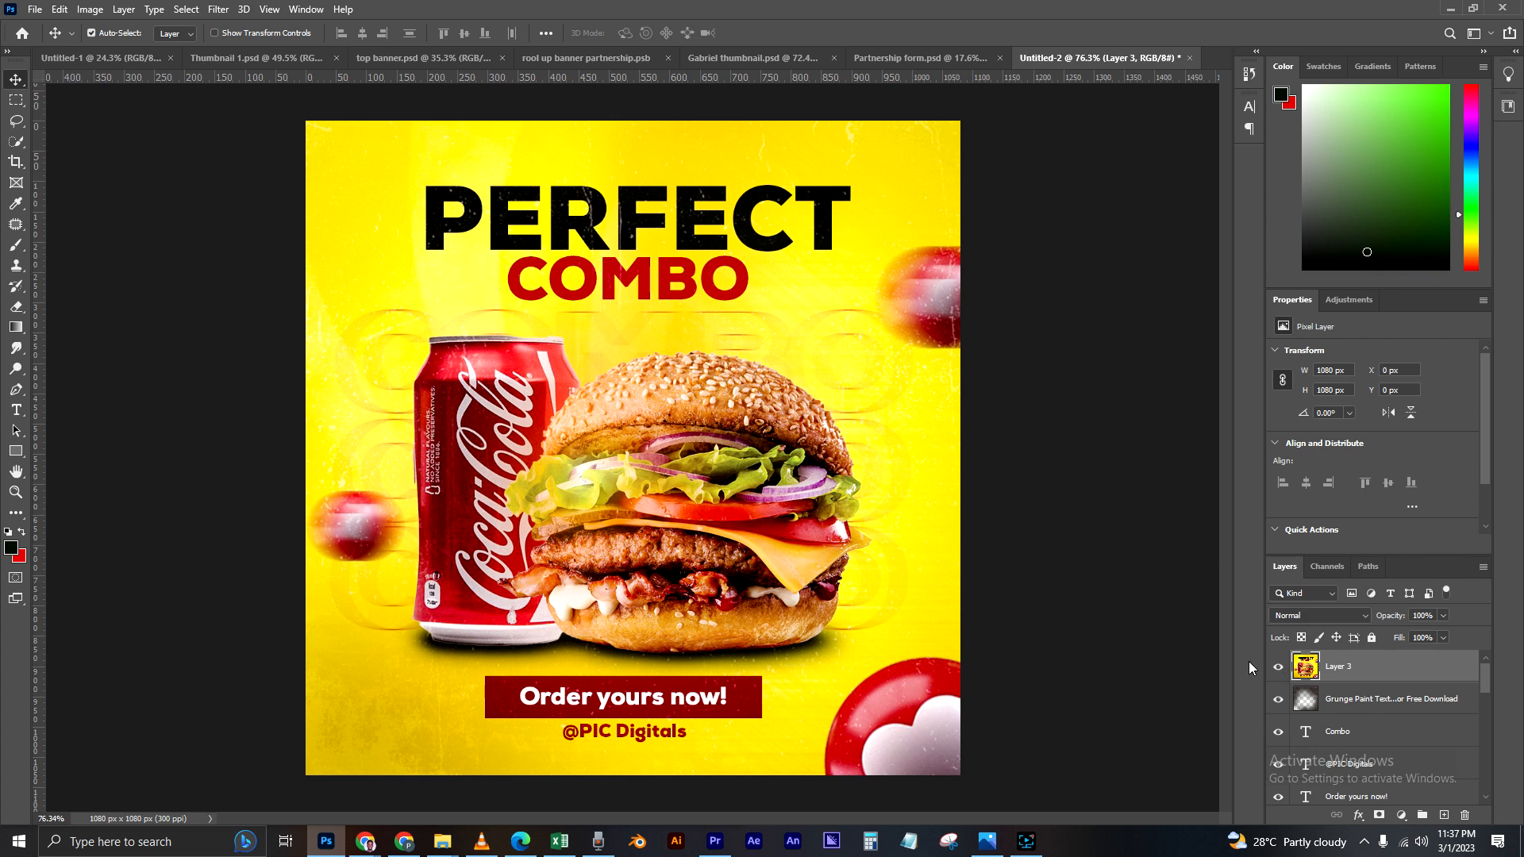
pyautogui.scroll(-3, 1088, 514)
pyautogui.scroll(2, 912, 499)
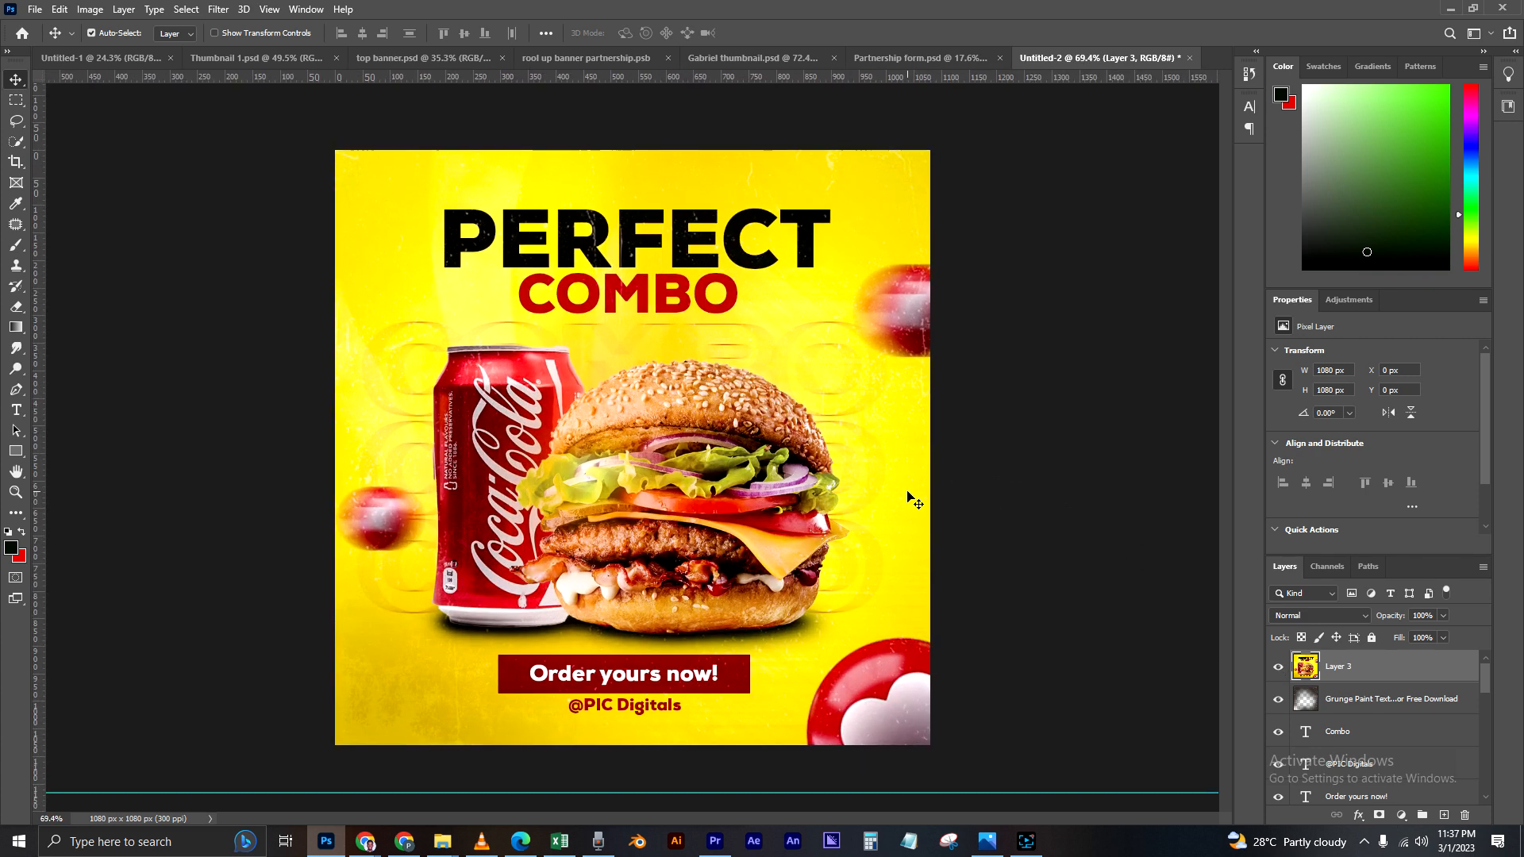
pyautogui.scroll(-3, 913, 499)
pyautogui.scroll(4, 915, 492)
pyautogui.scroll(-2, 916, 488)
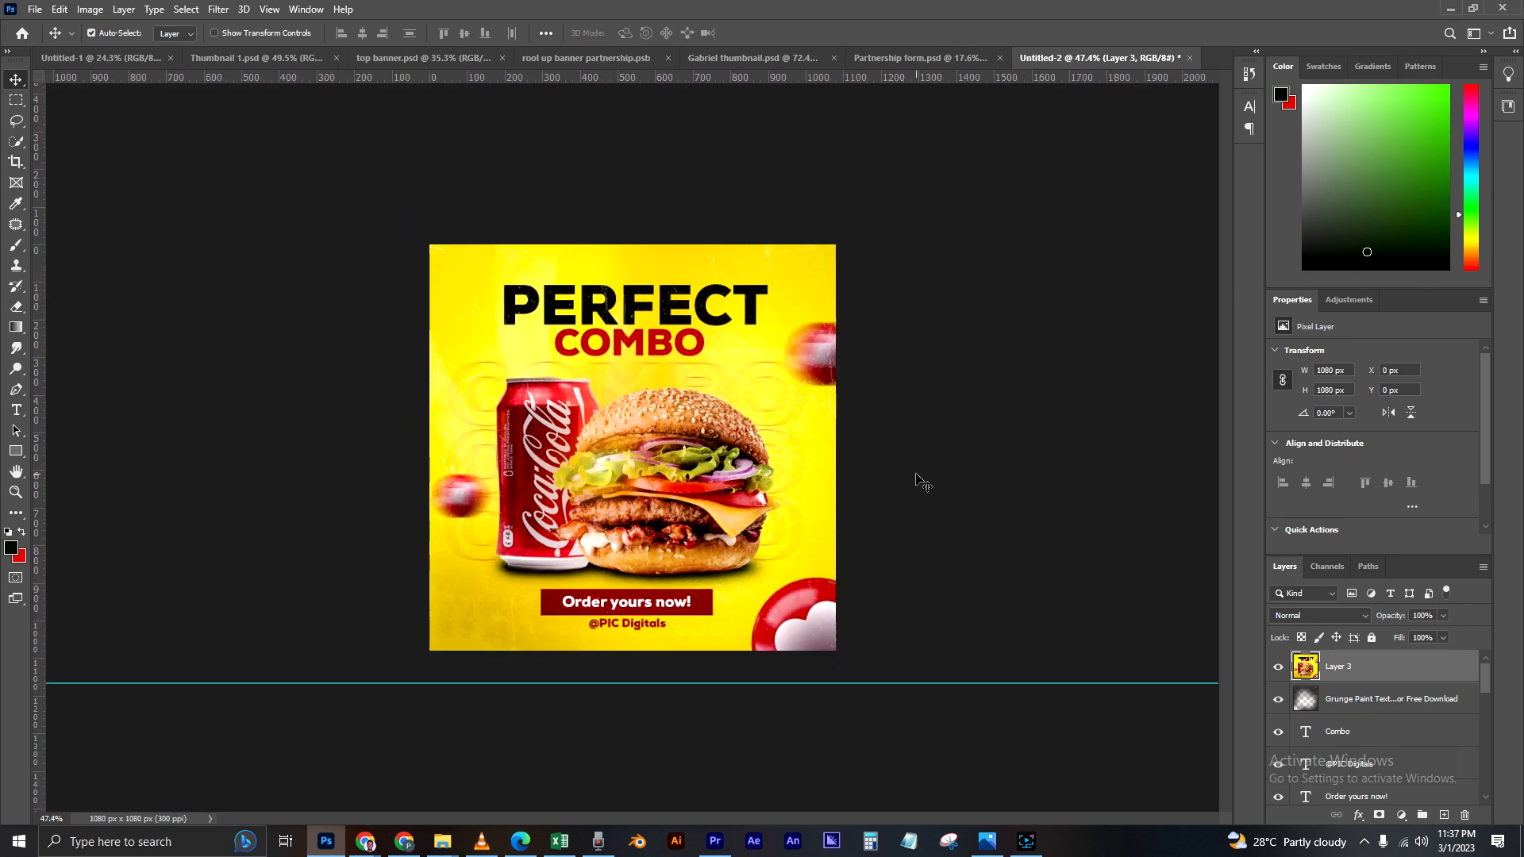
# Step: Export the advert as a 100% quality JPG named "Burger social media poster" into the Burger material folder on the desktop
pyautogui.scroll(1, 923, 483)
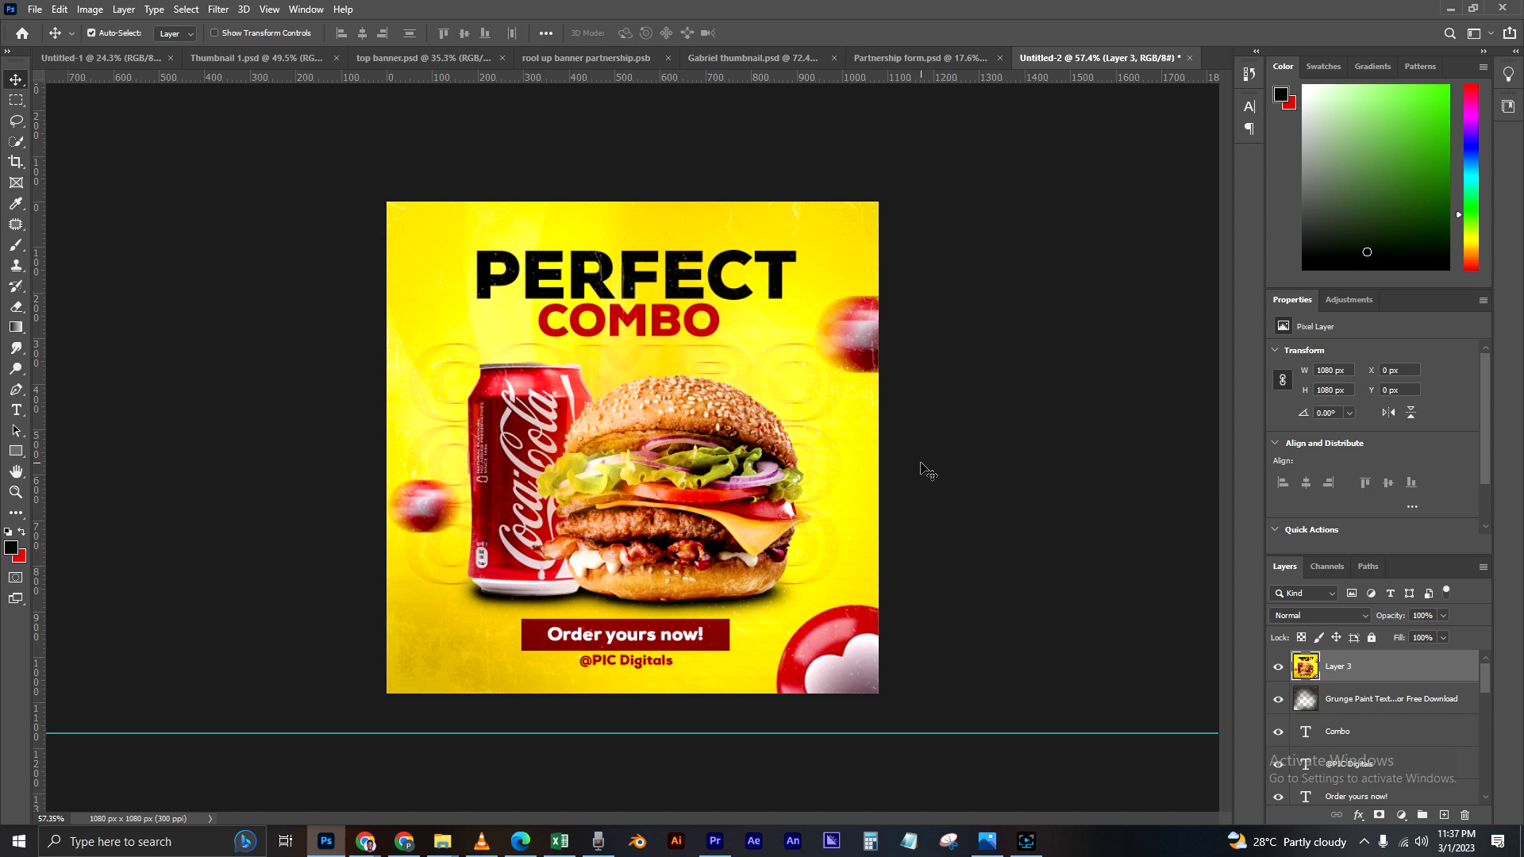
pyautogui.hotkey('shift', 'ctrl', 'alt', 'w')
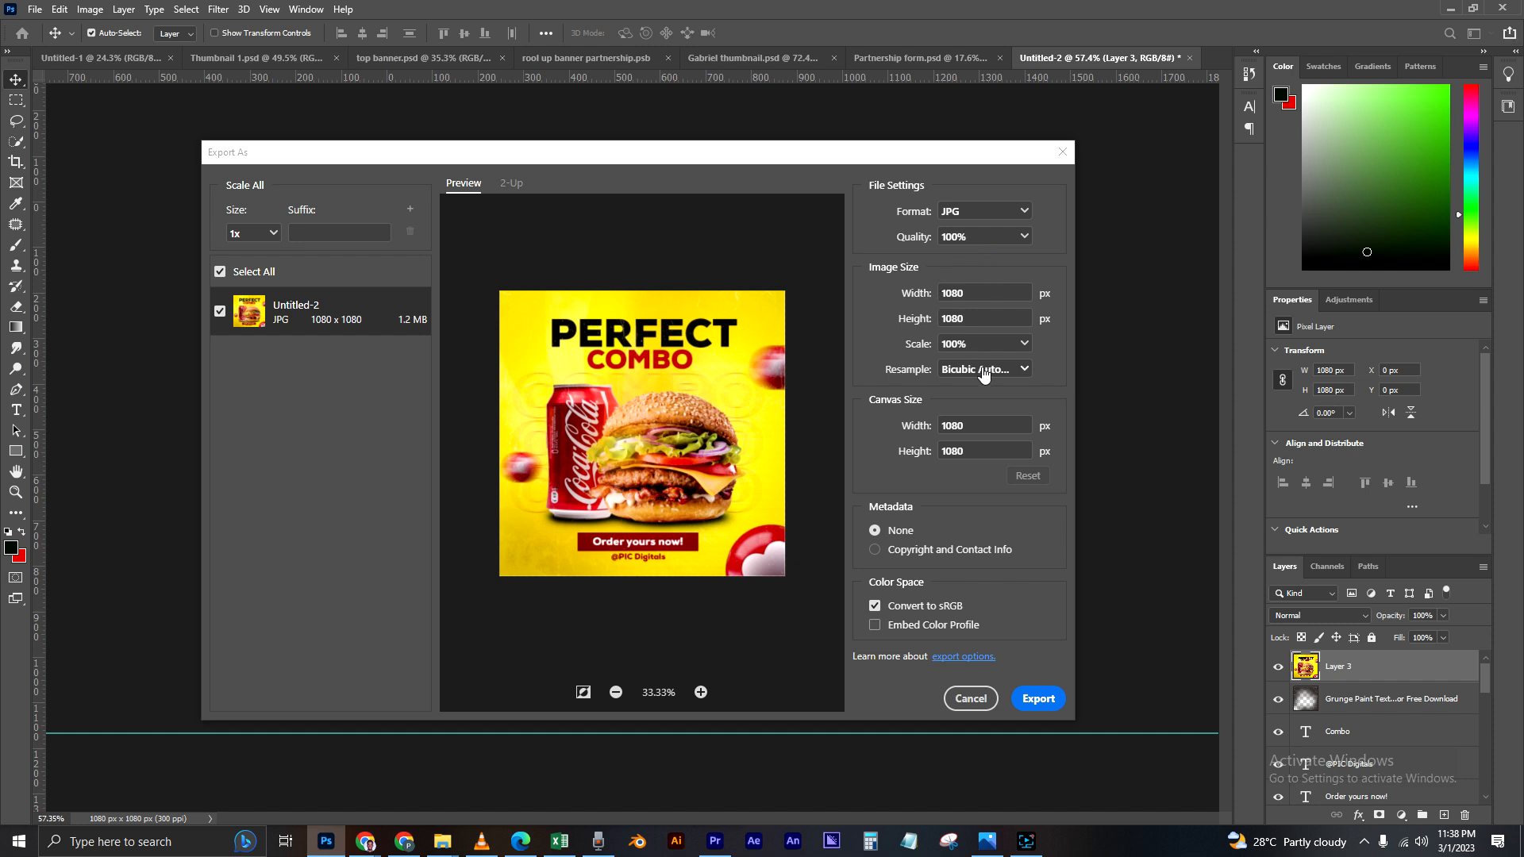
pyautogui.click(1038, 699)
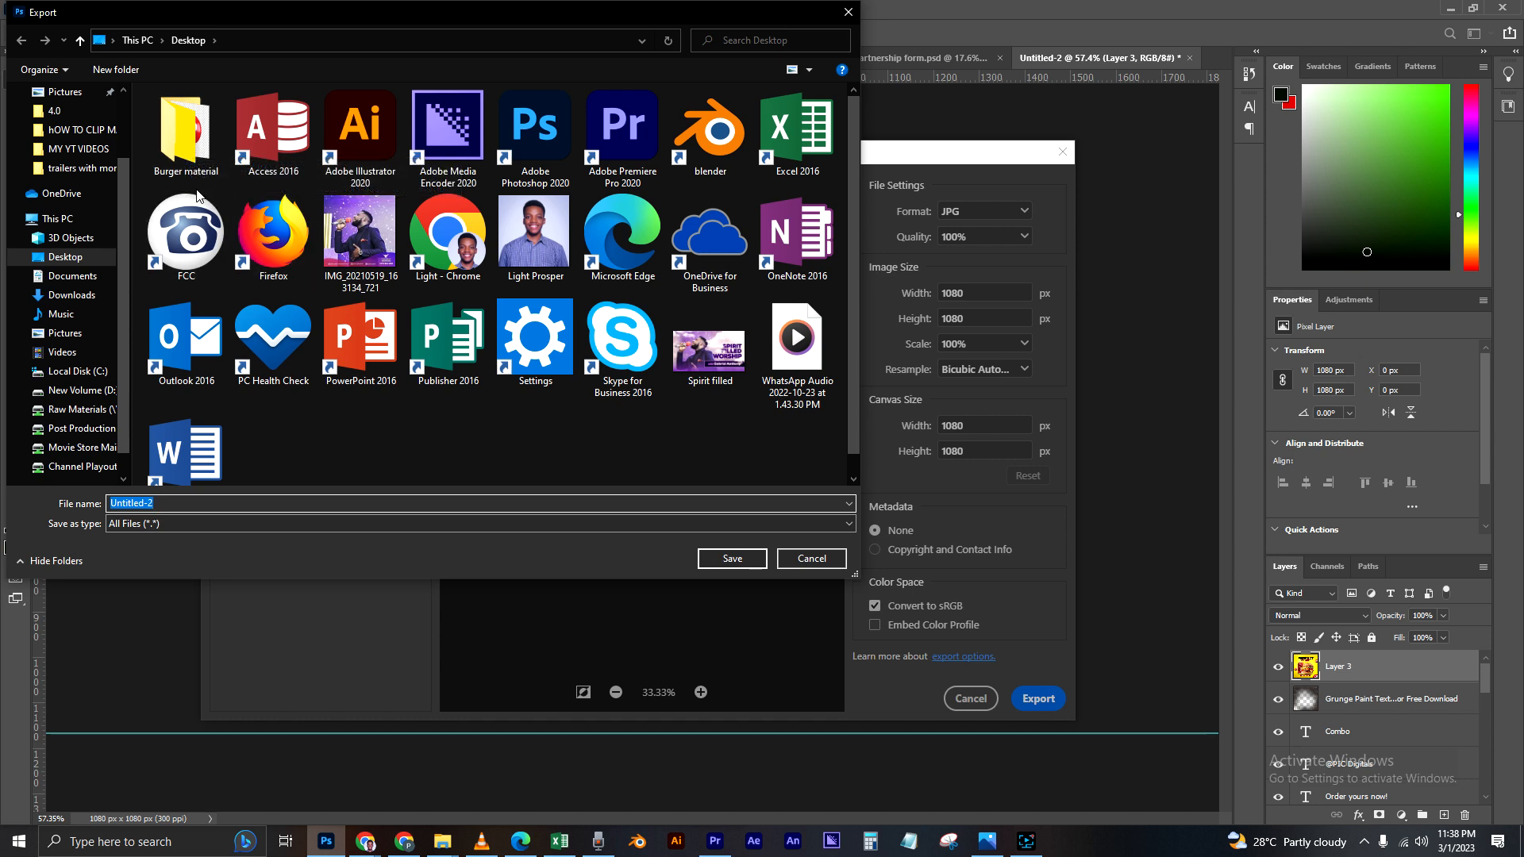
pyautogui.doubleClick(197, 145)
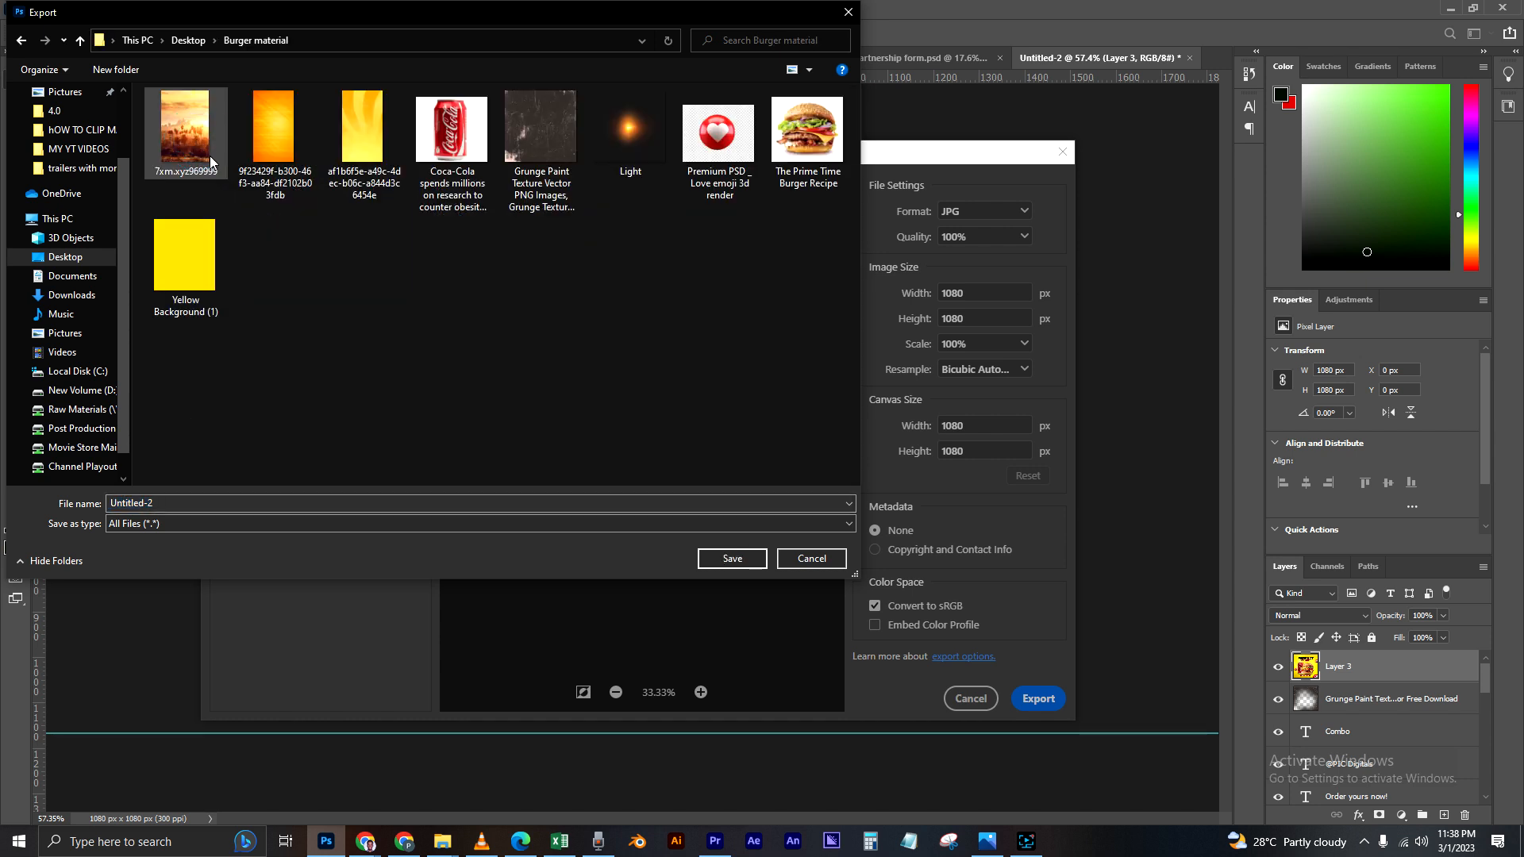
pyautogui.click(186, 505)
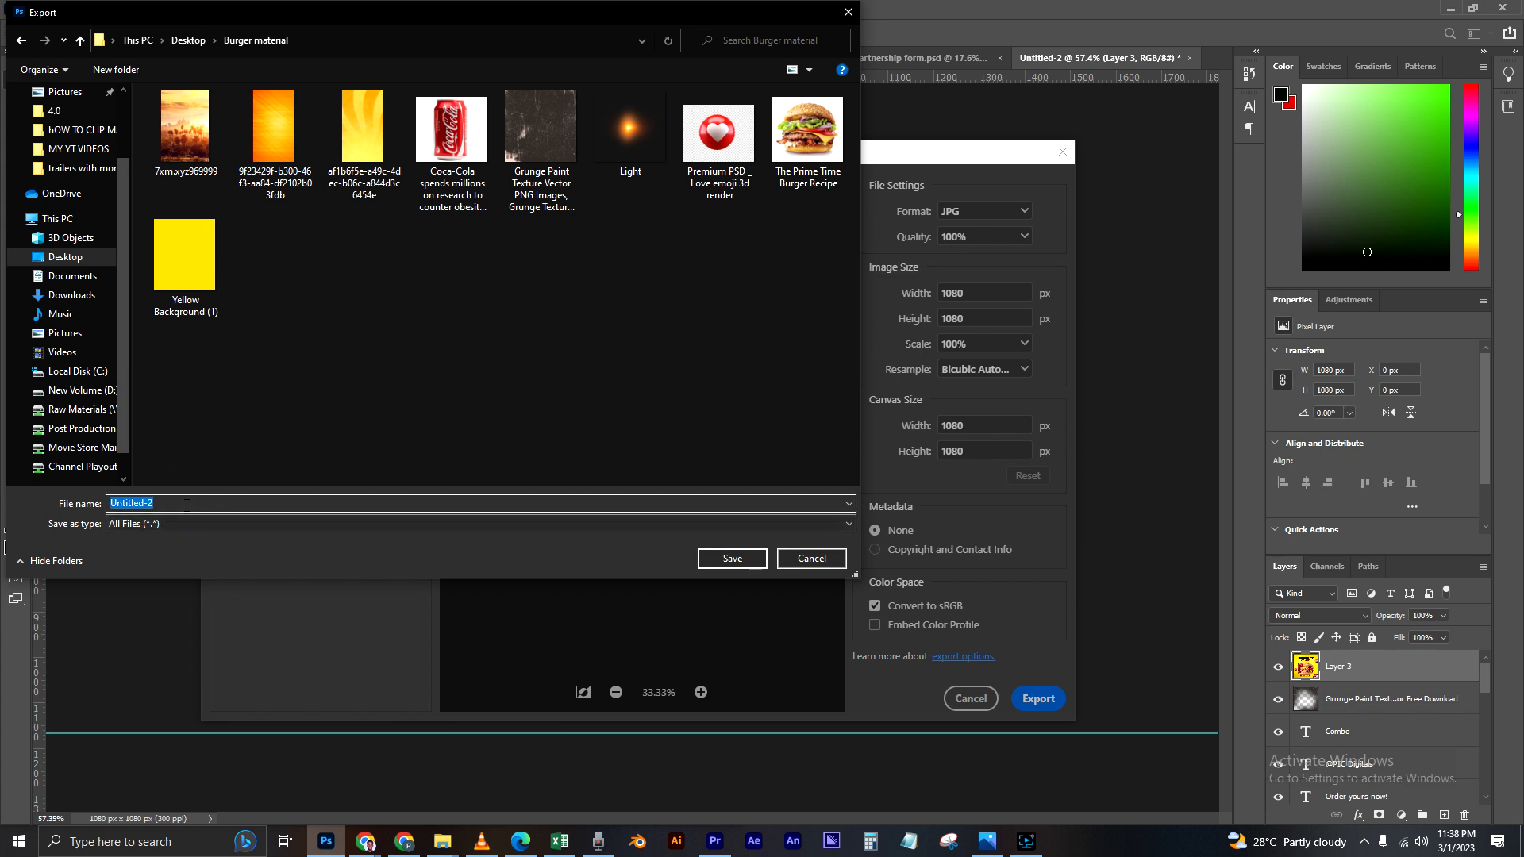
pyautogui.write('Bu')
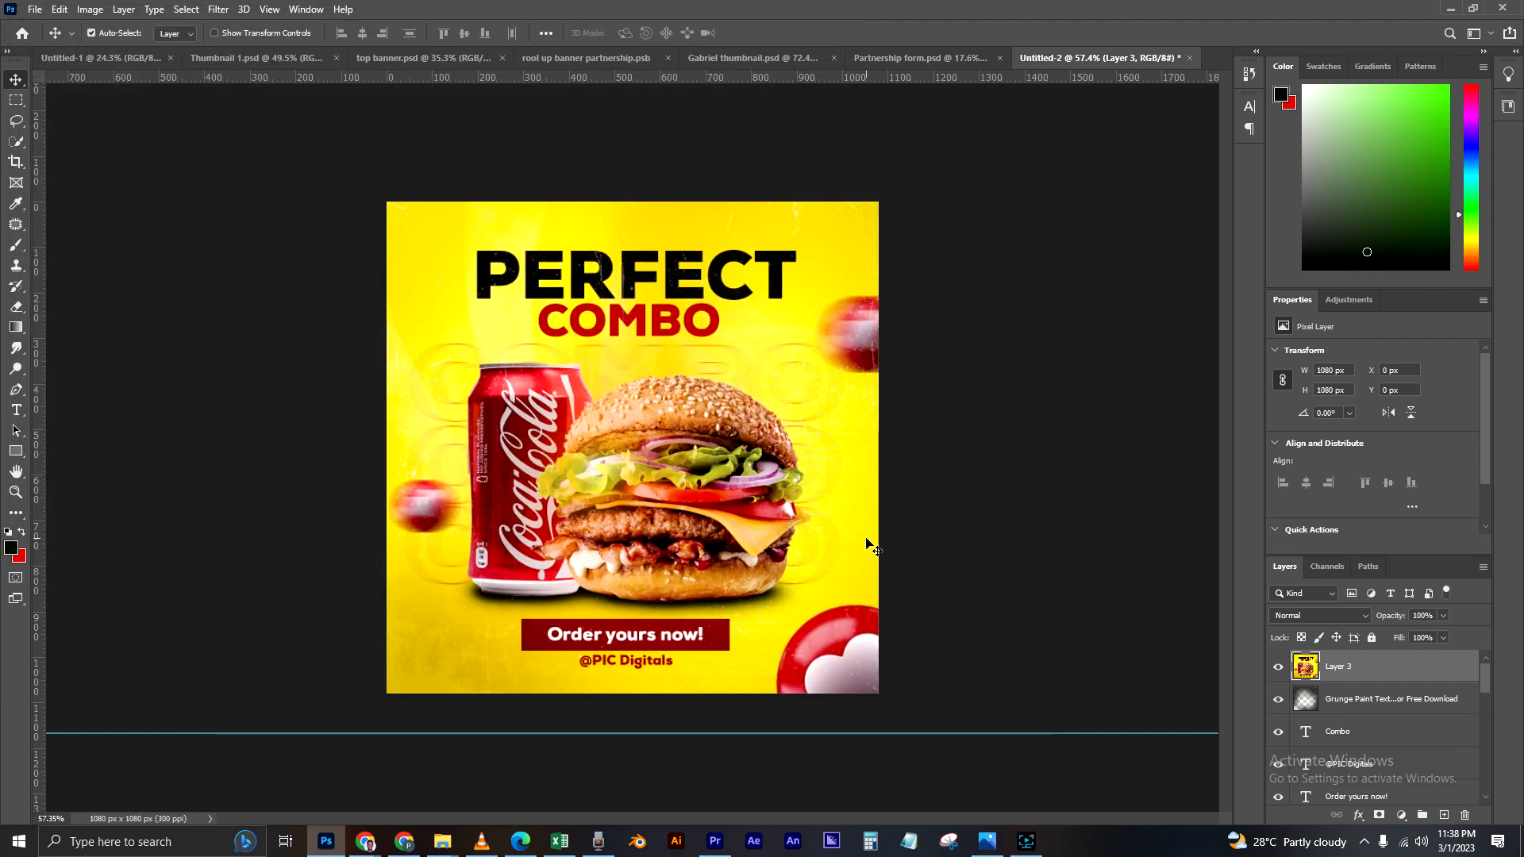
pyautogui.click(357, 505)
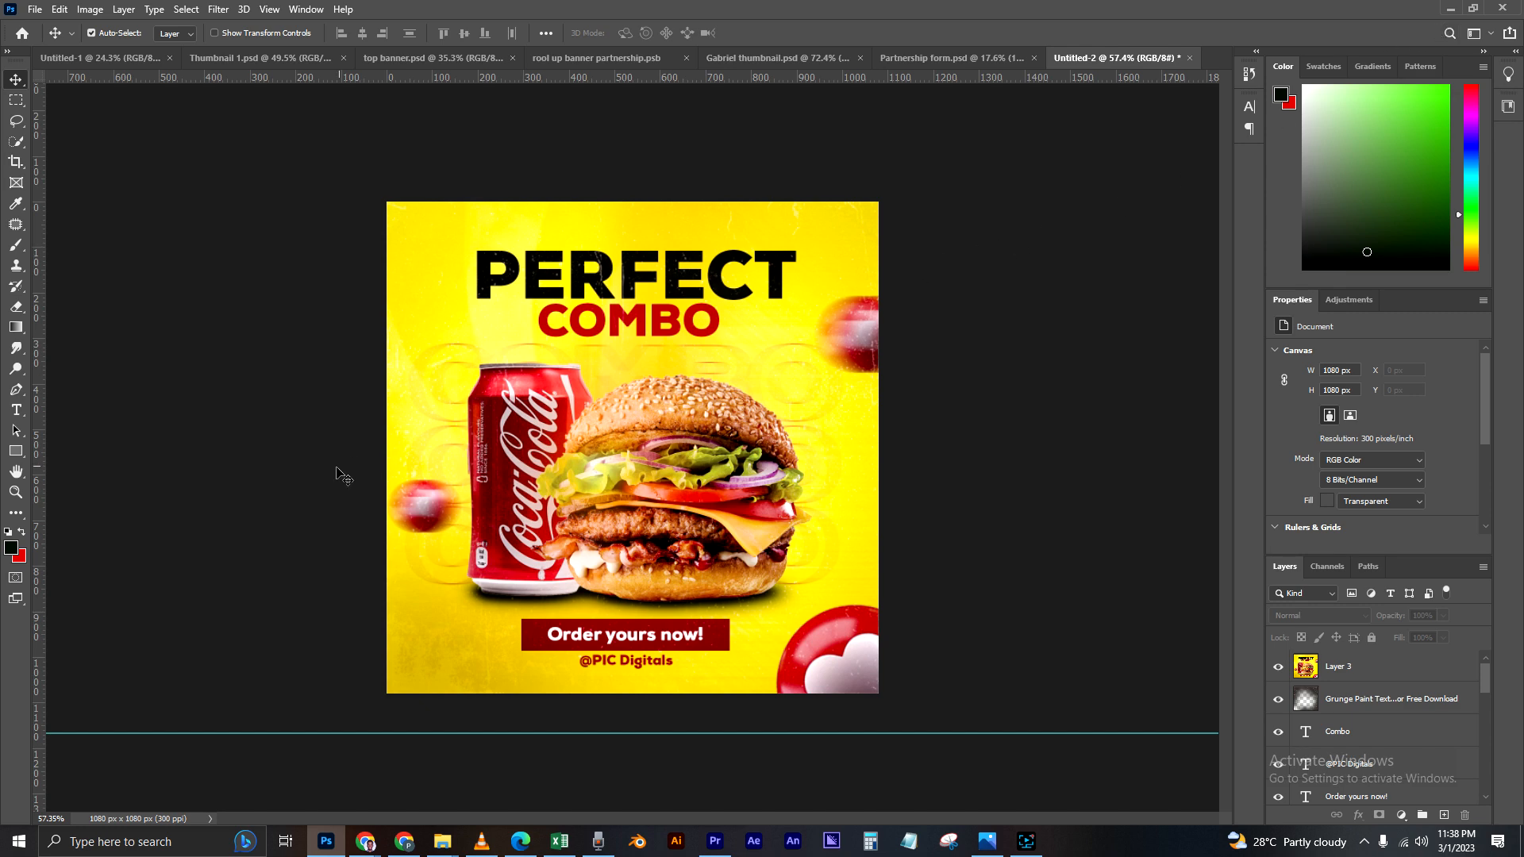
# Step: Switch to File Explorer and open the exported Burger social media poster image from the Burger material folder in the photo viewer
pyautogui.scroll(2, 713, 394)
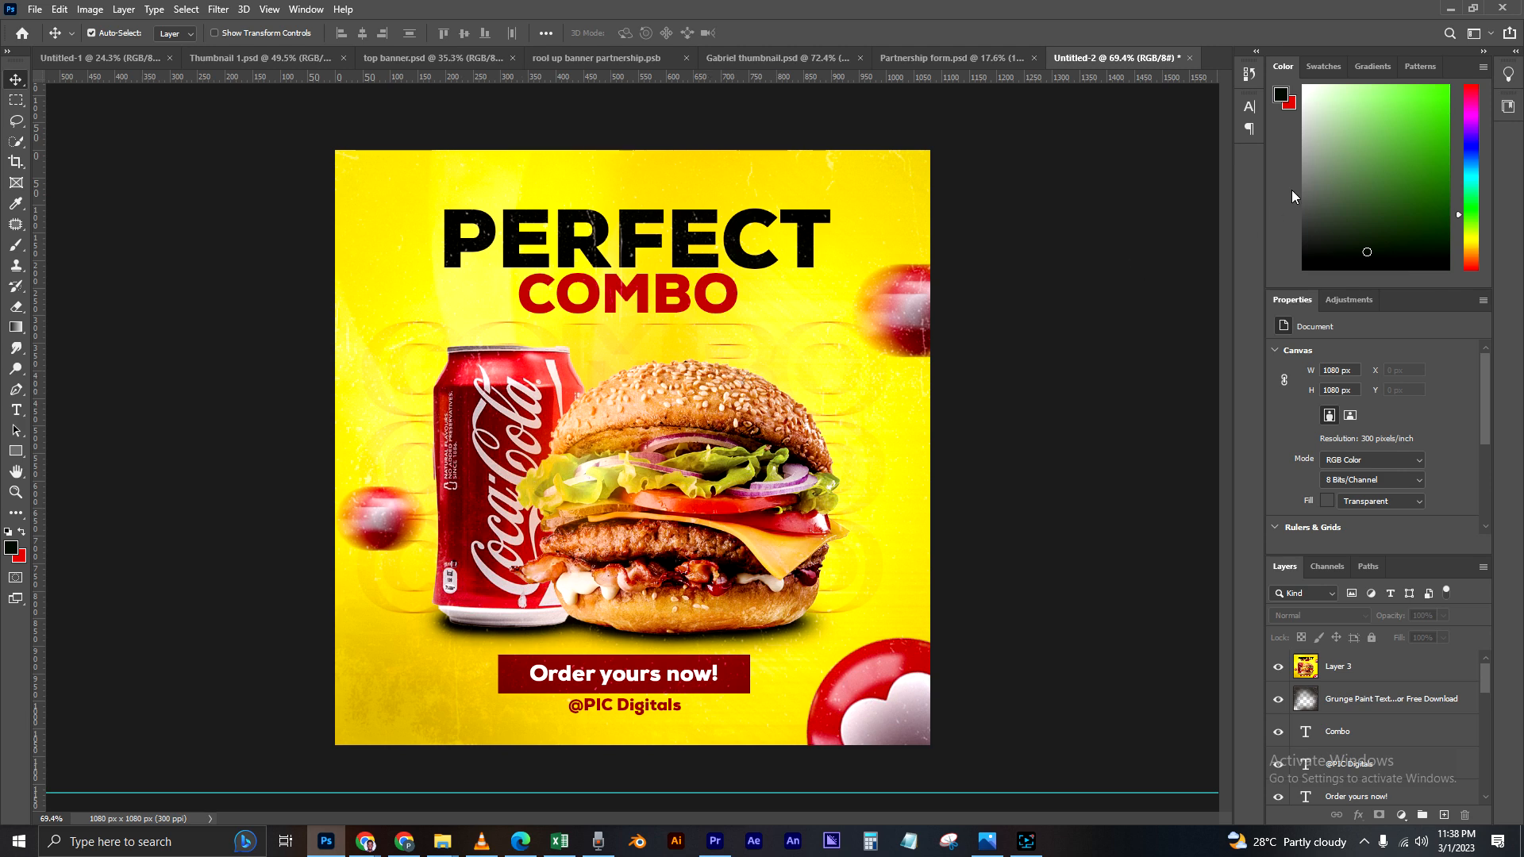
pyautogui.click(1439, 11)
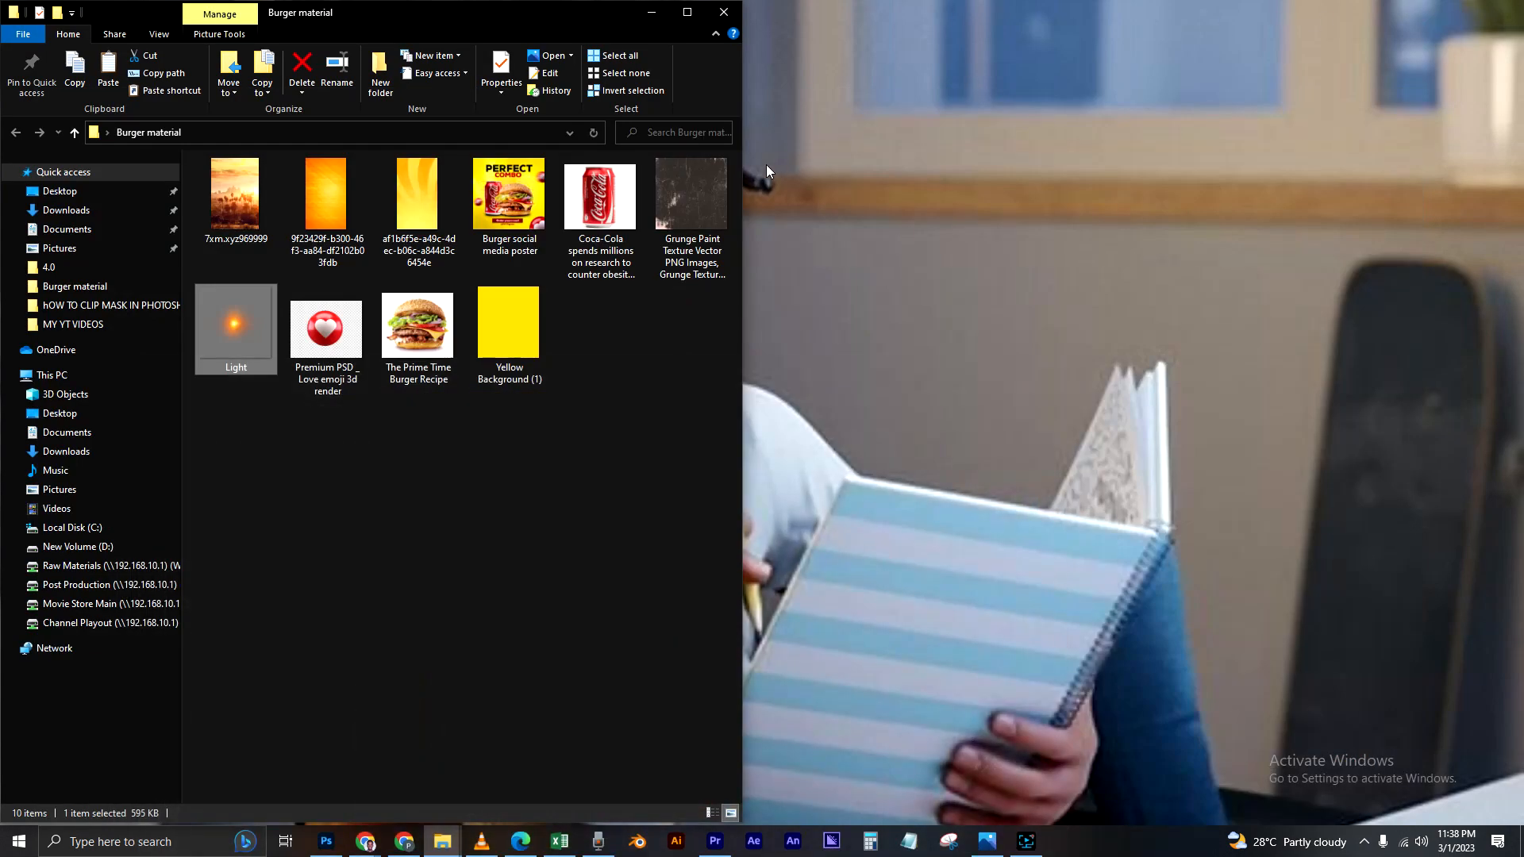
pyautogui.click(514, 209)
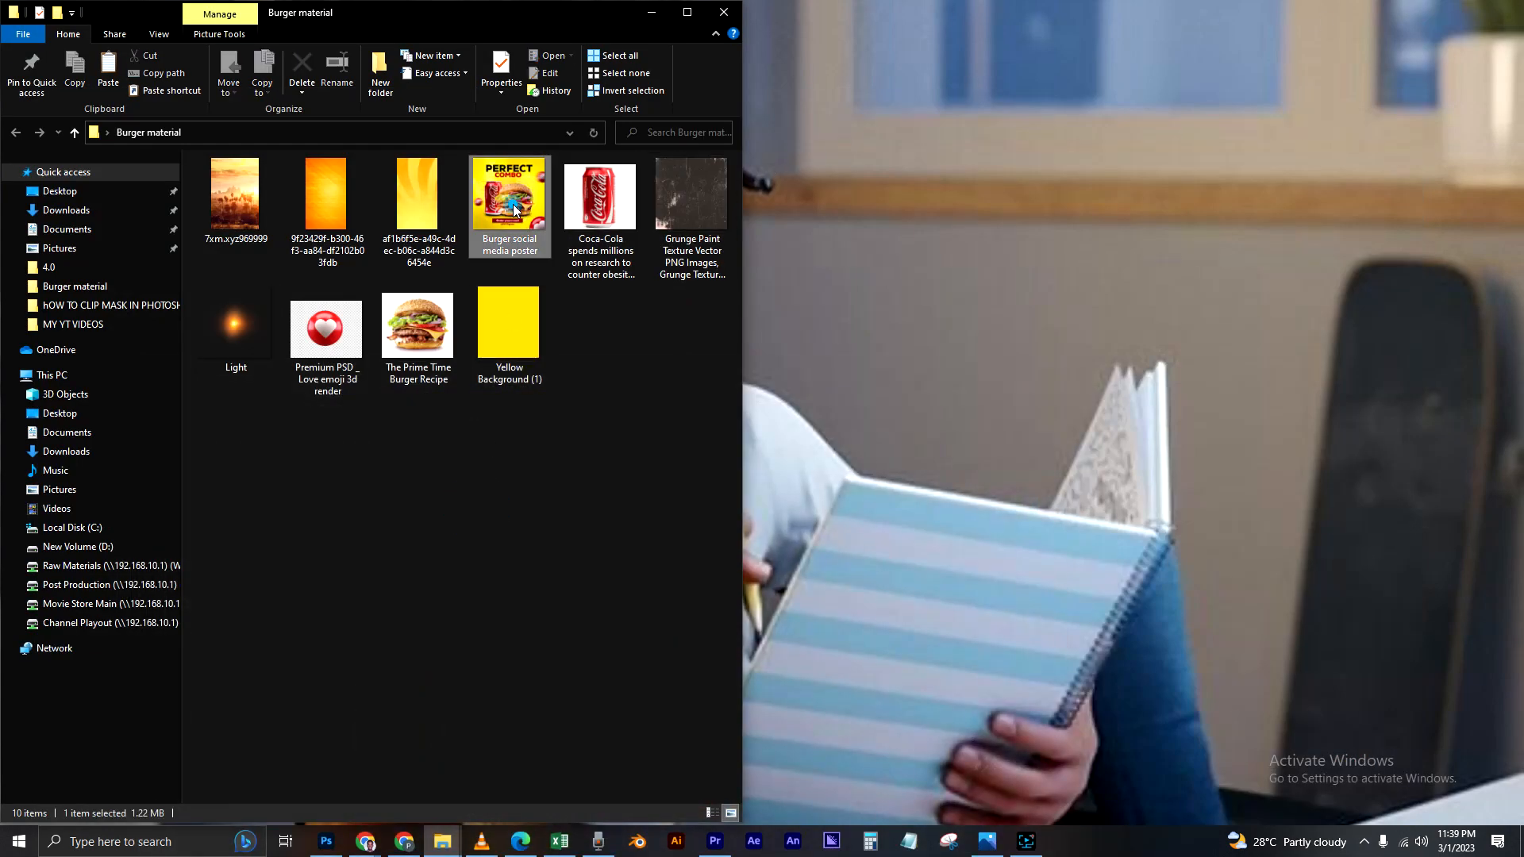
pyautogui.doubleClick(513, 209)
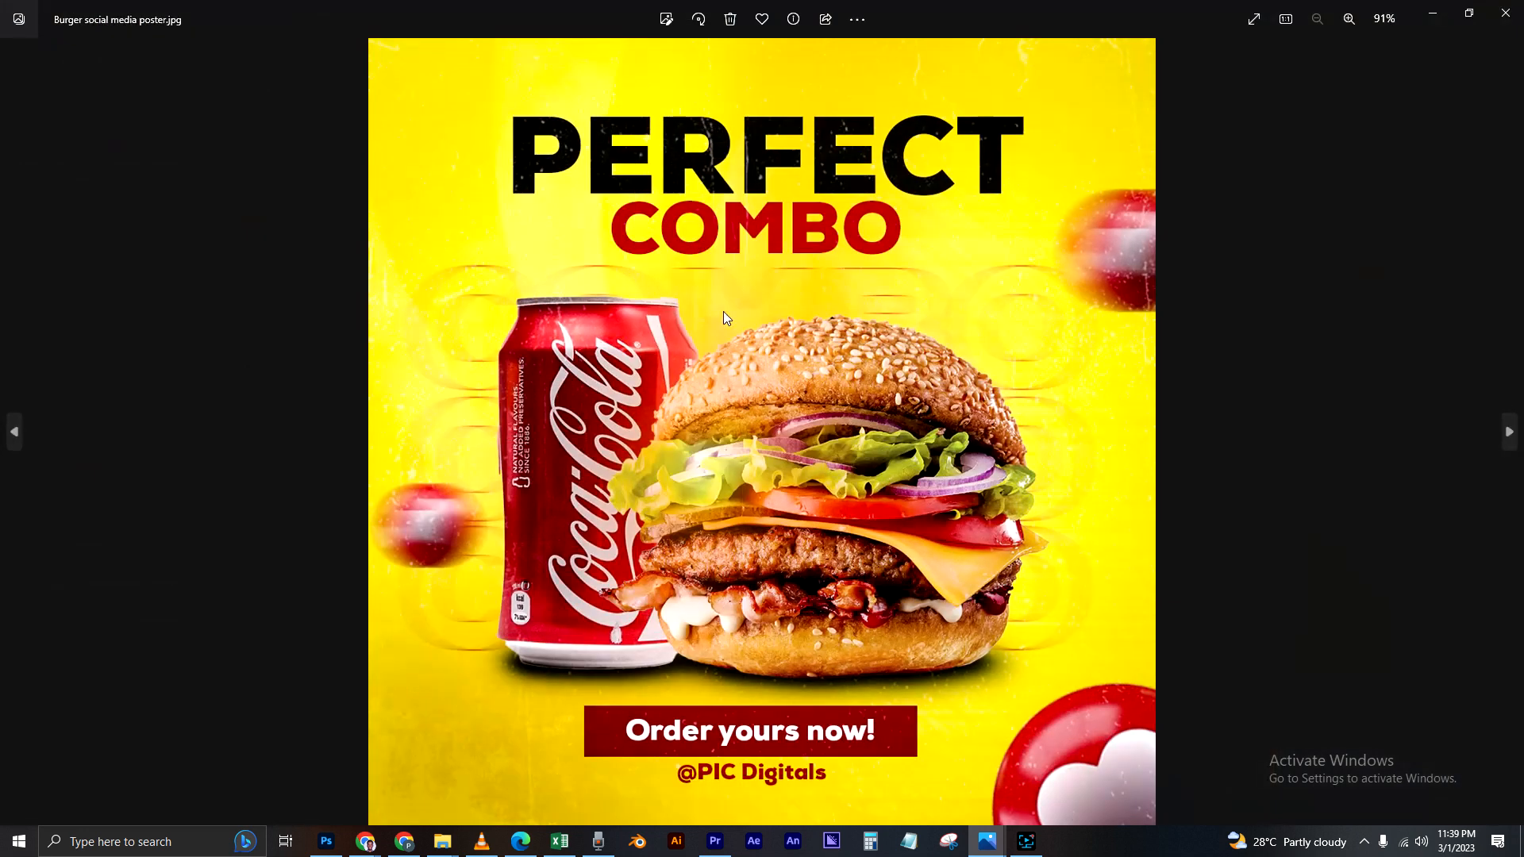